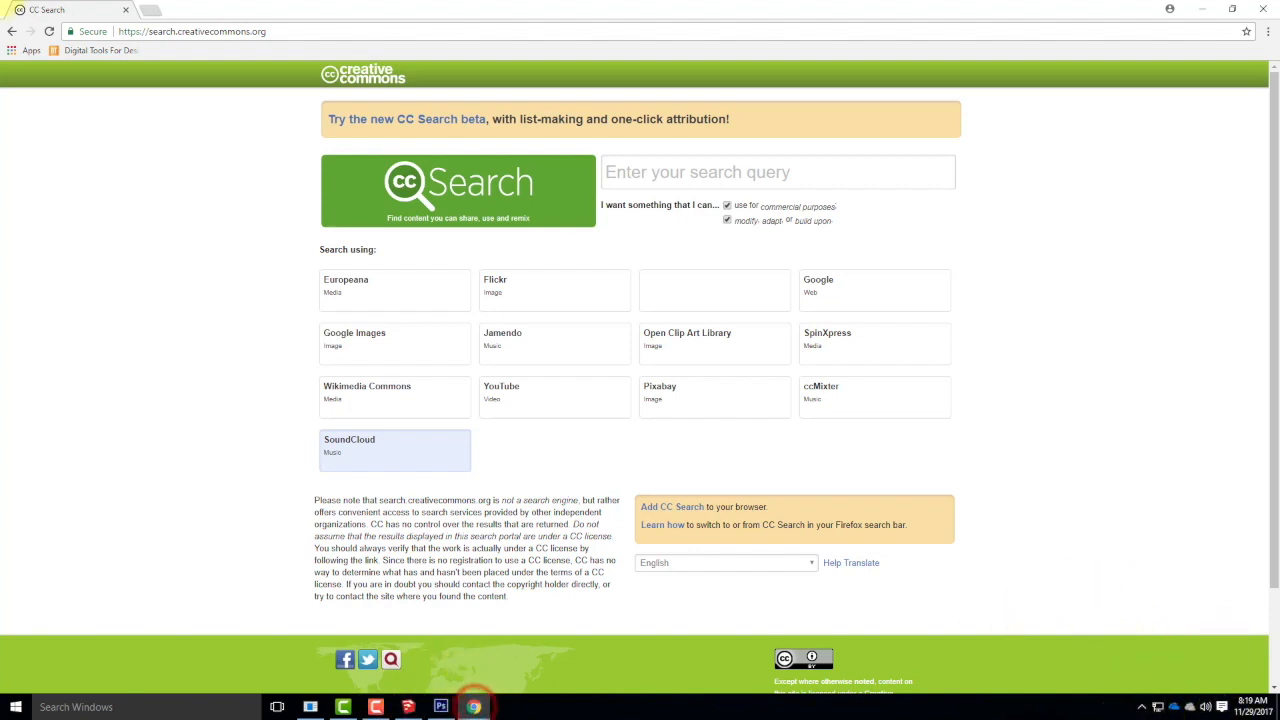
# Open Assignment 106 in the Fall 2017 assignments on the Digital Tools site and review its submission instructions and due date.
pyautogui.click(105, 50)
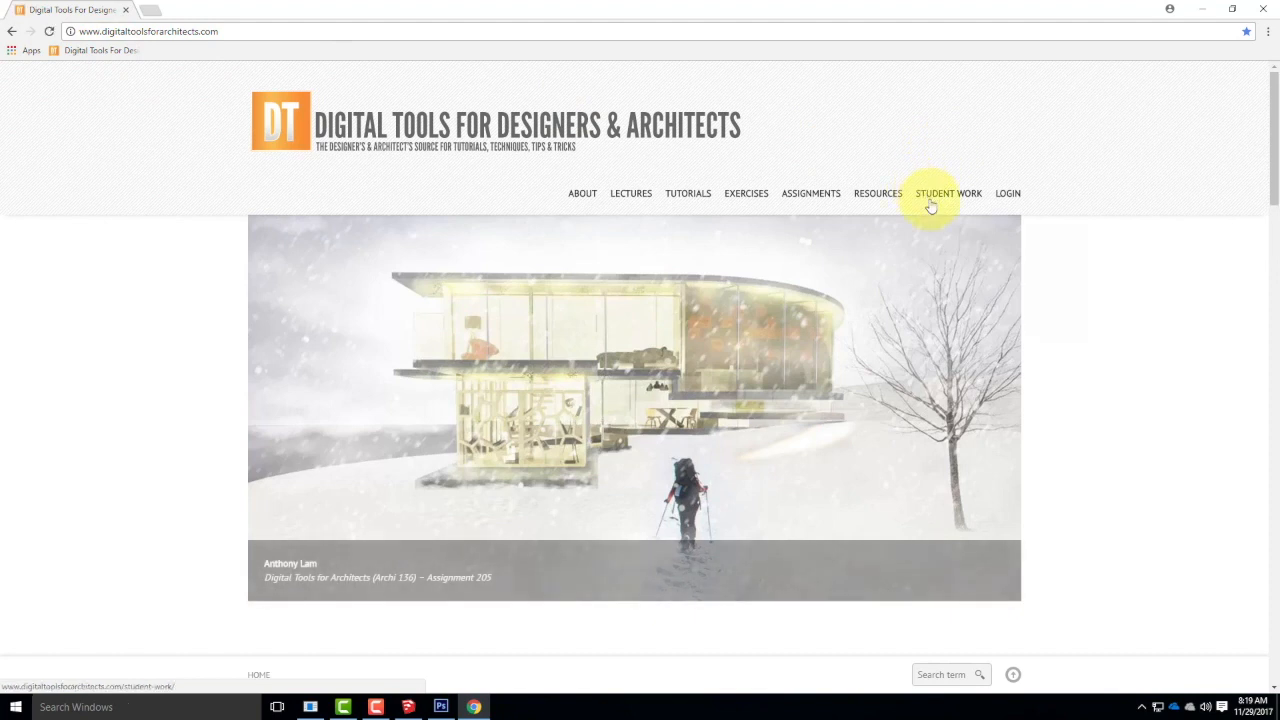
pyautogui.moveTo(808, 194)
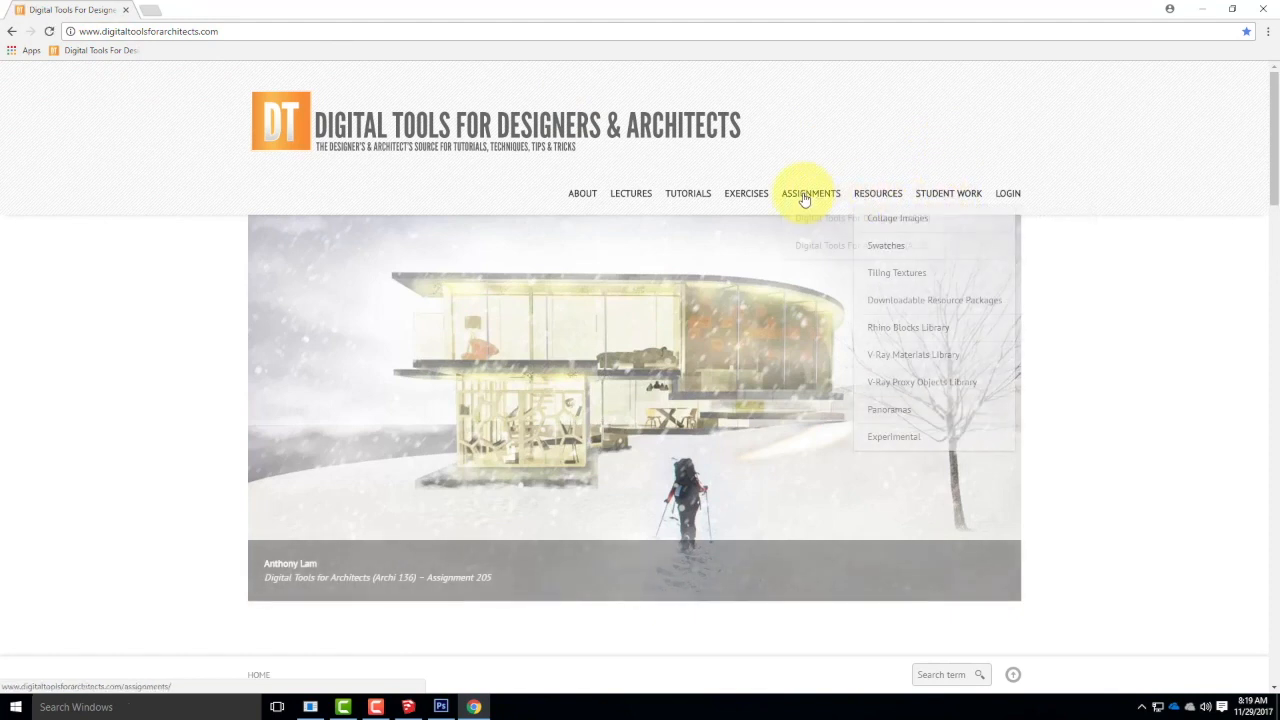
pyautogui.click(726, 220)
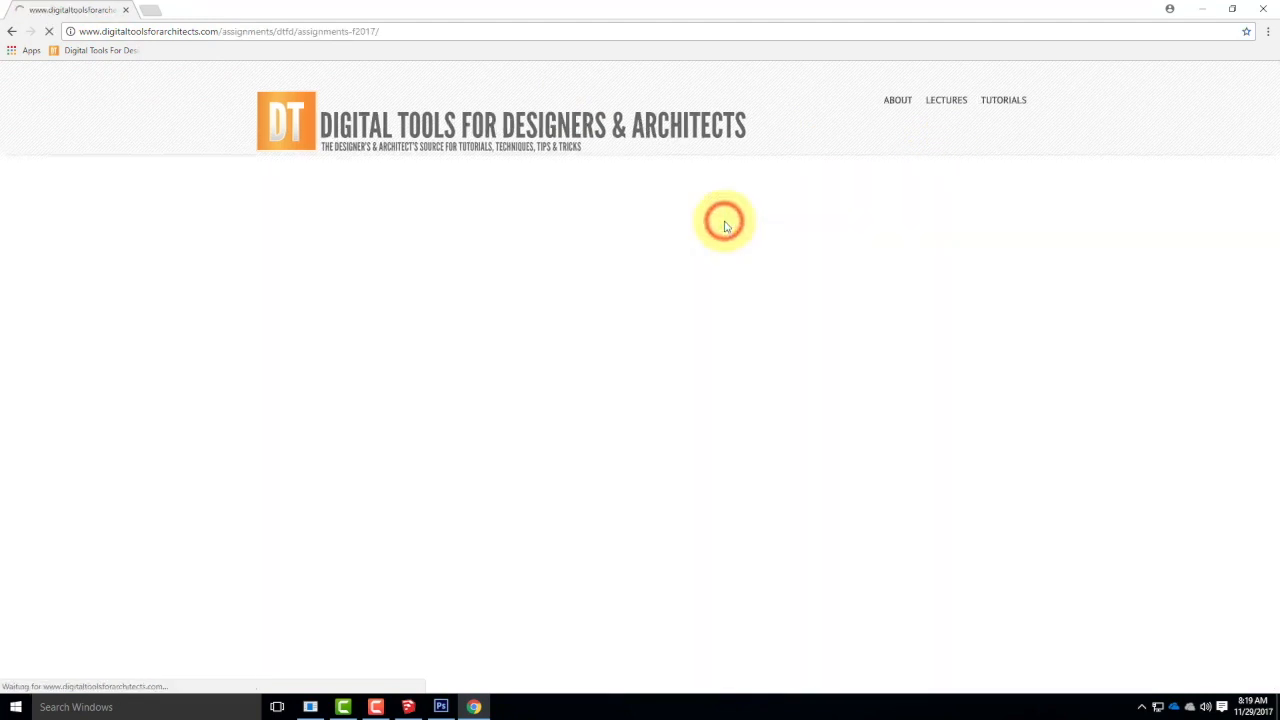
pyautogui.scroll(-3, 880, 420)
pyautogui.click(950, 257)
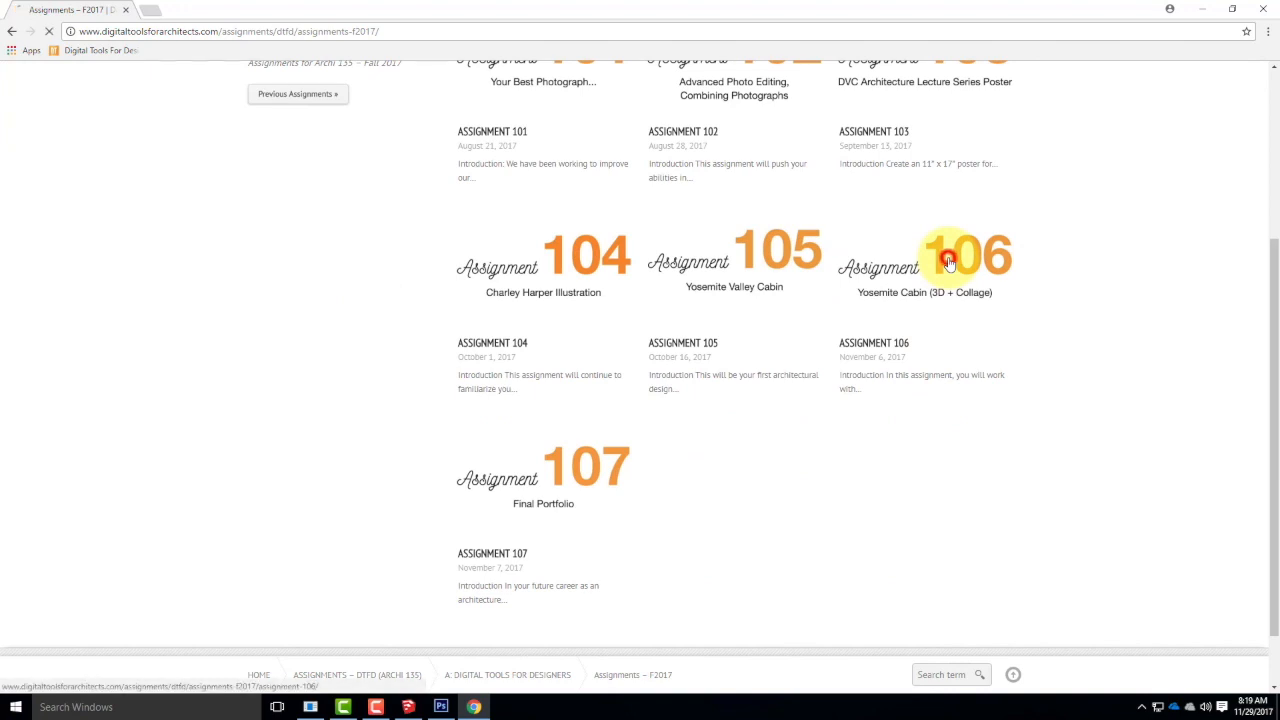
pyautogui.scroll(-4, 1034, 326)
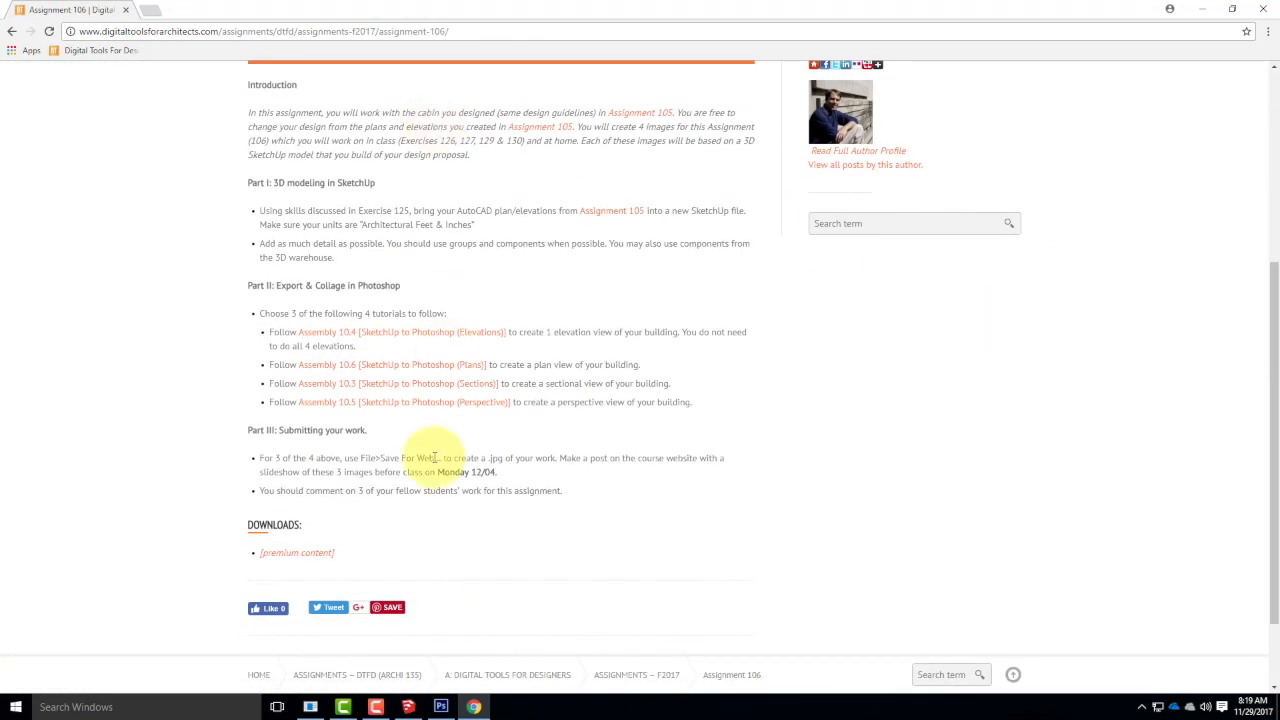
pyautogui.moveTo(498, 472); pyautogui.dragTo(437, 472)
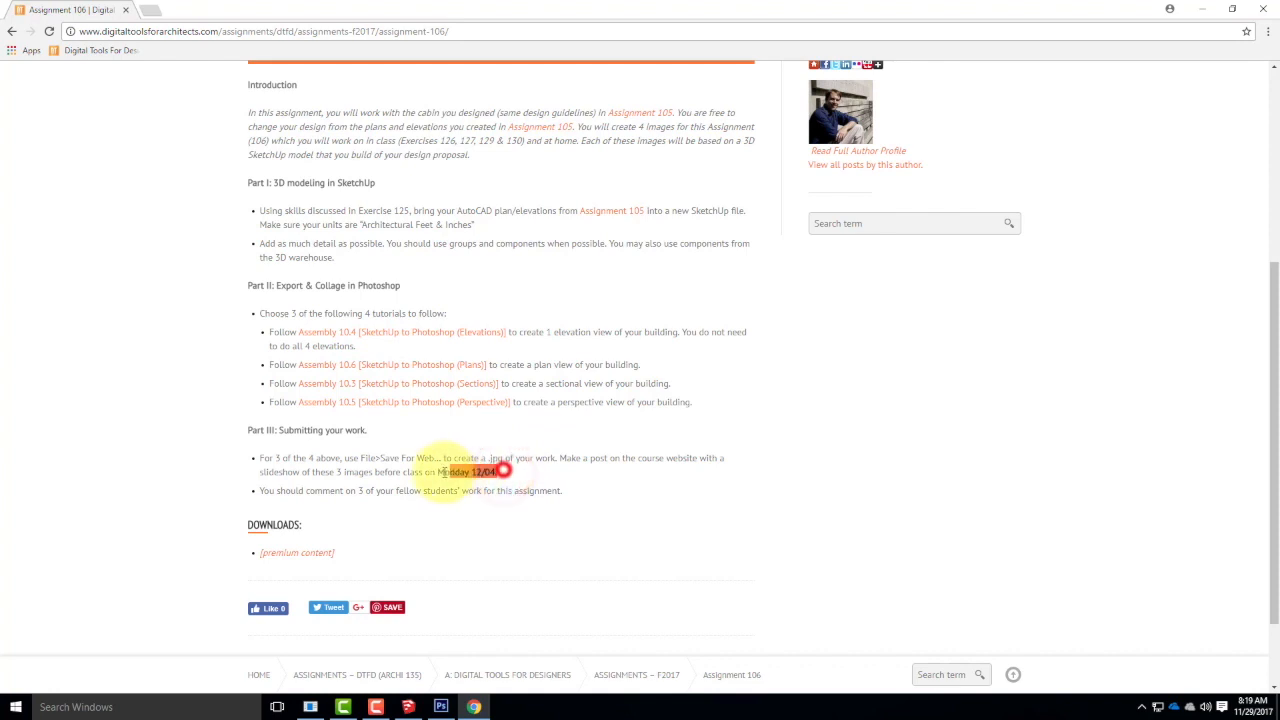
# Go to the Creative Commons search page at search.creativecommons.org.
pyautogui.click(170, 31)
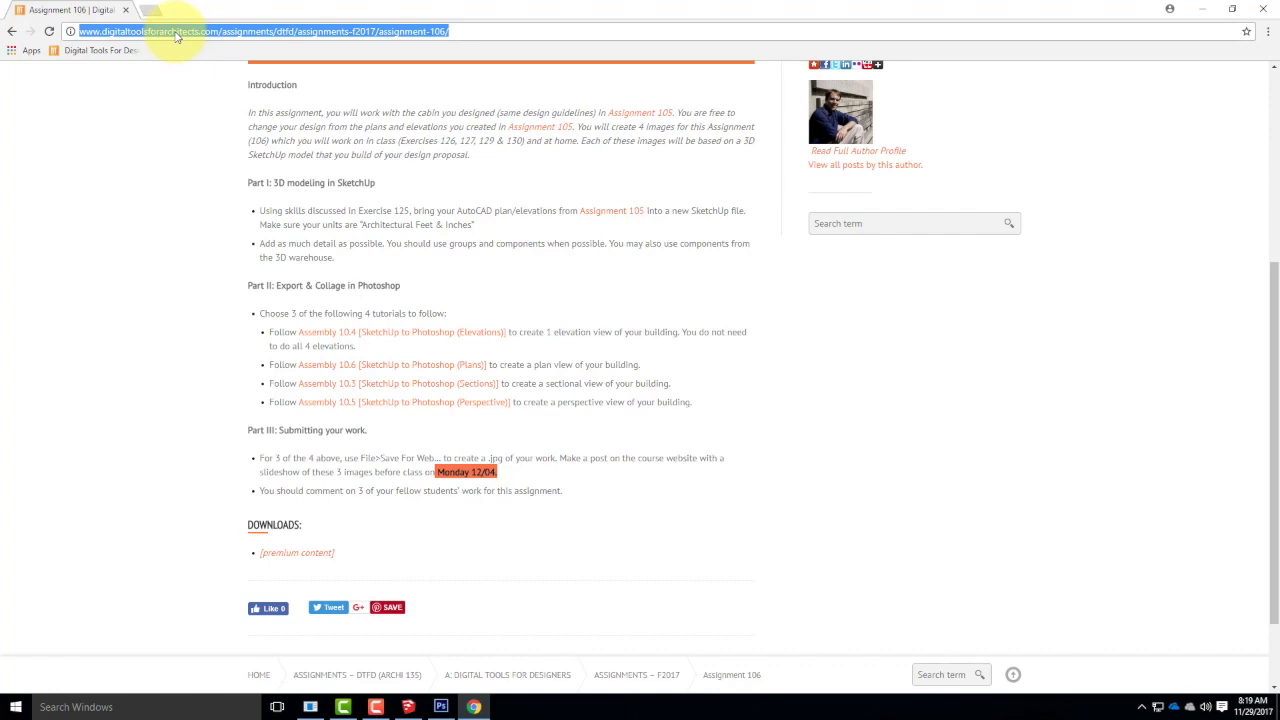
pyautogui.click(1203, 10)
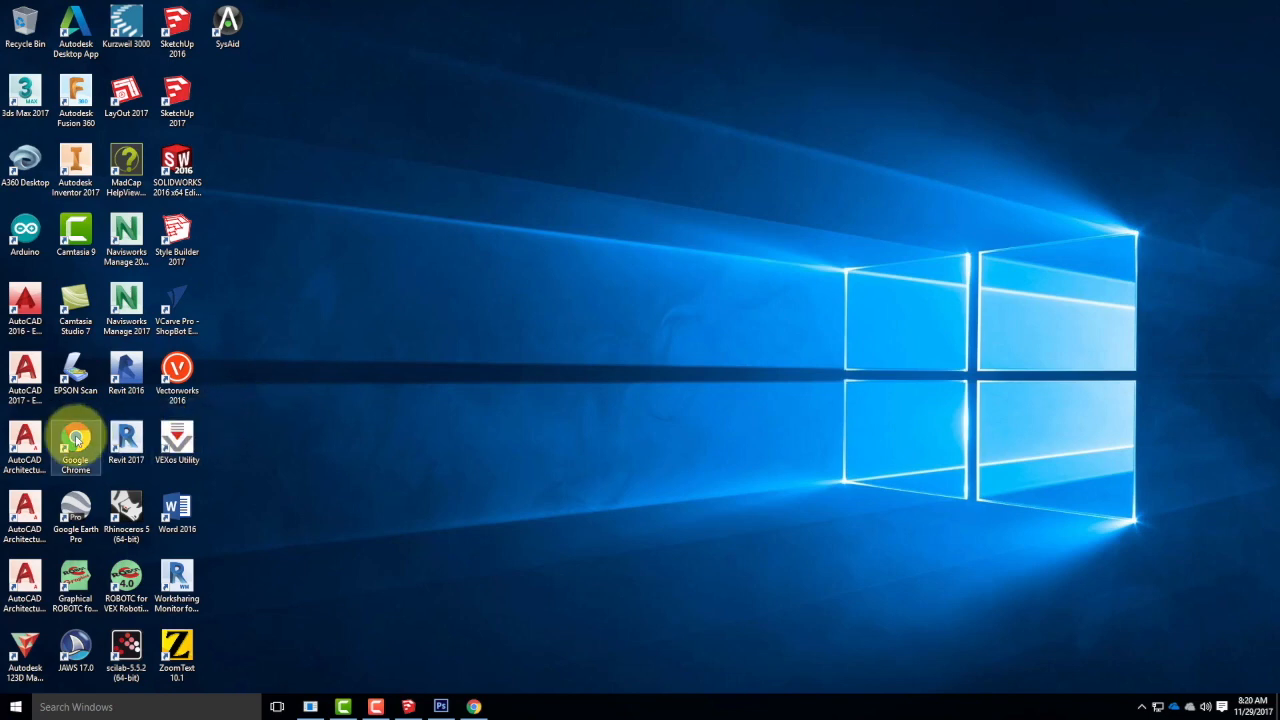
pyautogui.click(474, 707)
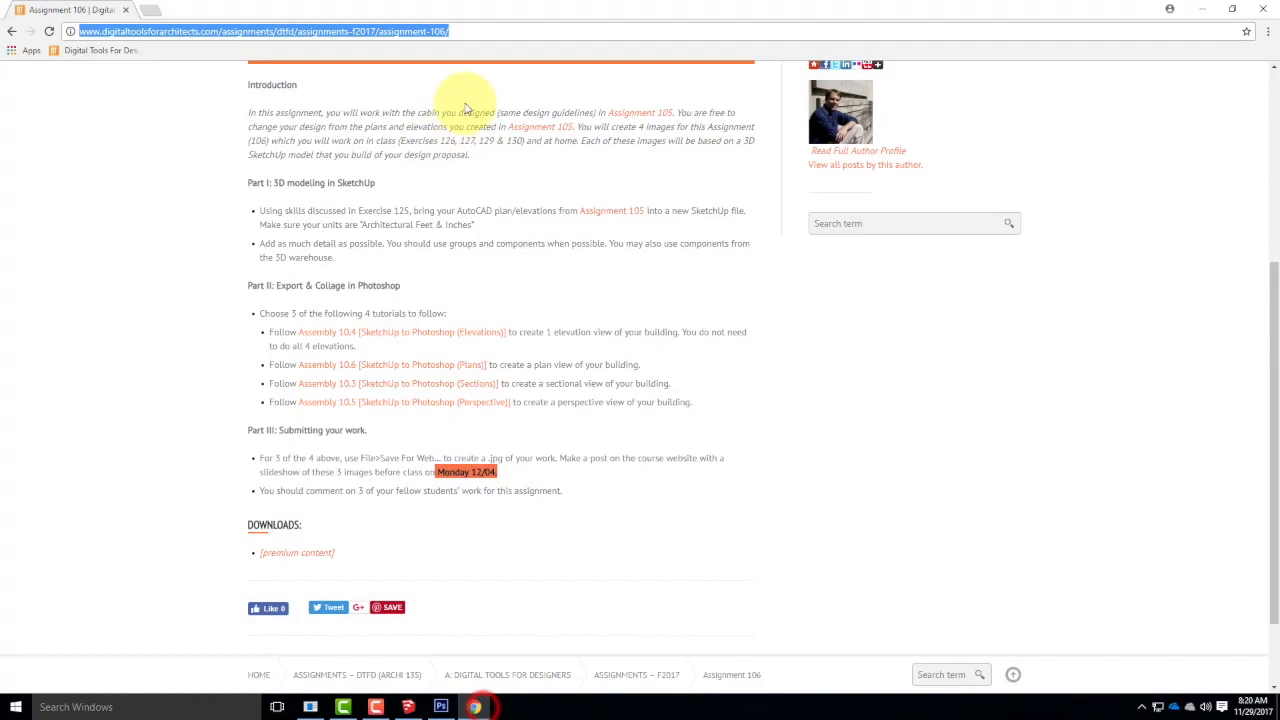
pyautogui.write('se')
pyautogui.press('Return')
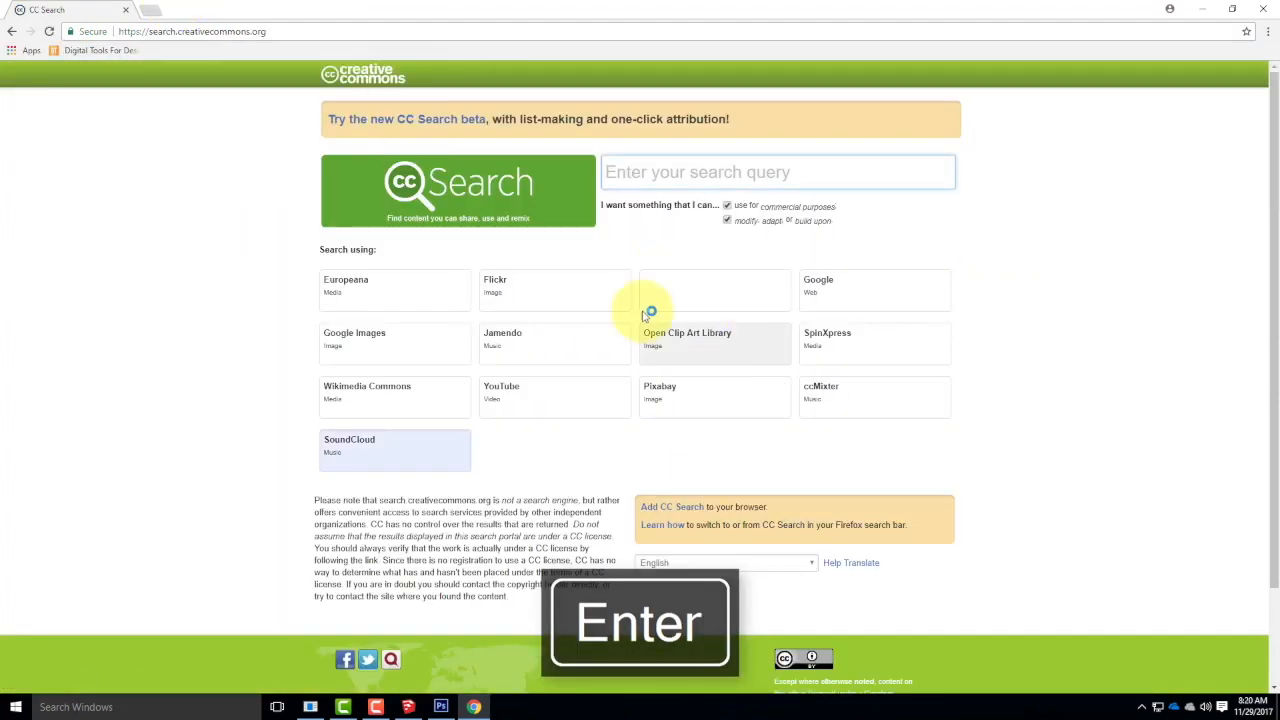
# Search Flickr through CC Search for "yosemite meadow" images.
pyautogui.click(528, 282)
pyautogui.click(651, 165)
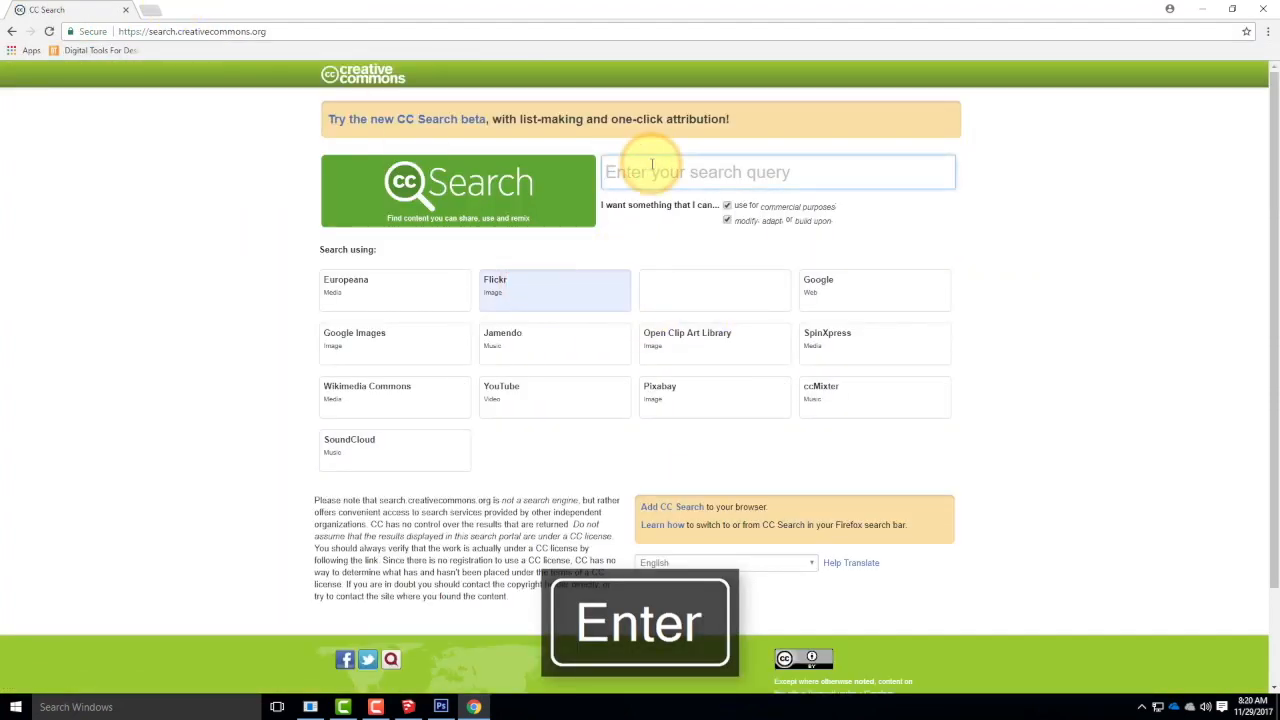
pyautogui.write('yosemite ')
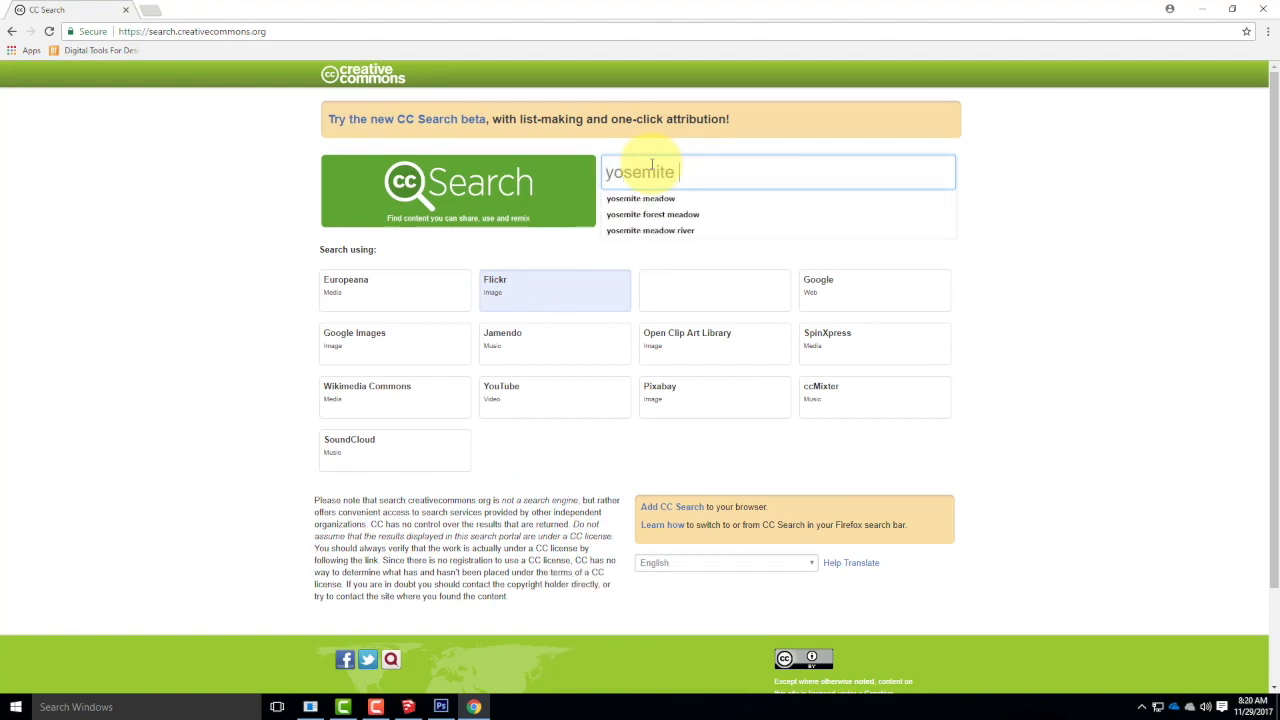
pyautogui.write('meadow')
pyautogui.press('Return')
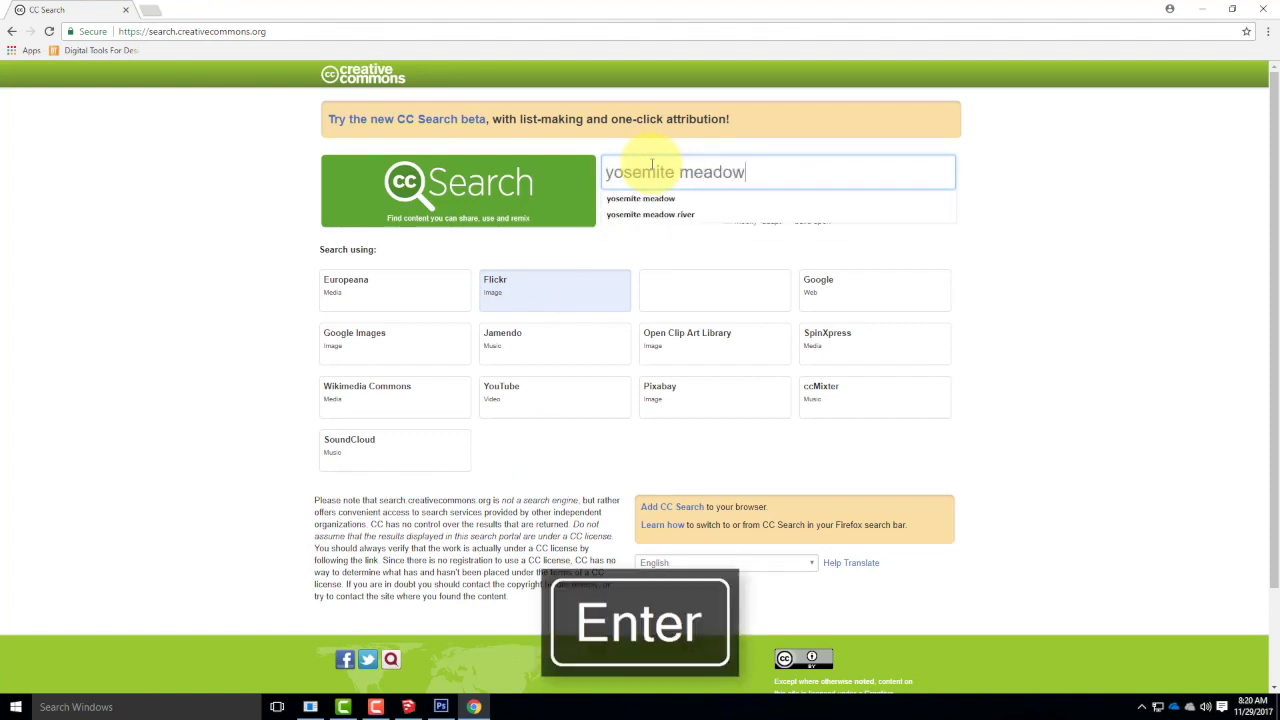
pyautogui.click(780, 174)
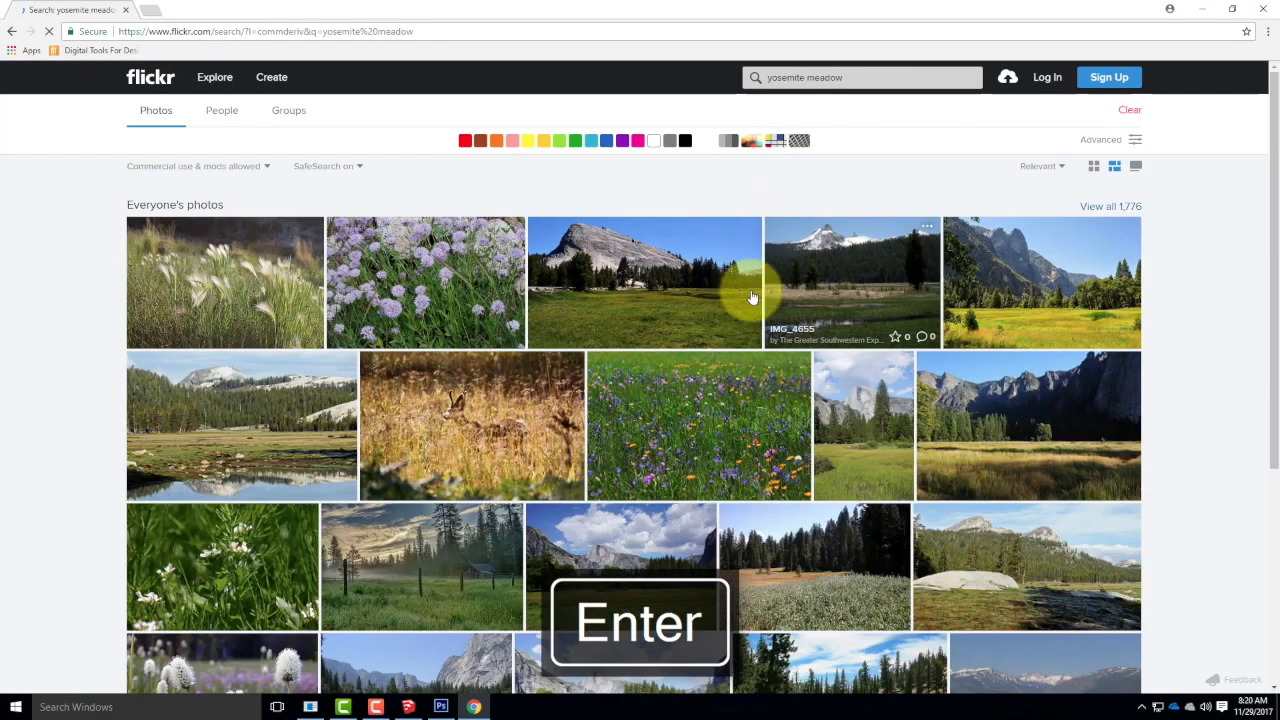
# Open the Tuolumne Meadows photo with the reflecting pond and download it in Original size (2800 × 1814).
pyautogui.click(244, 410)
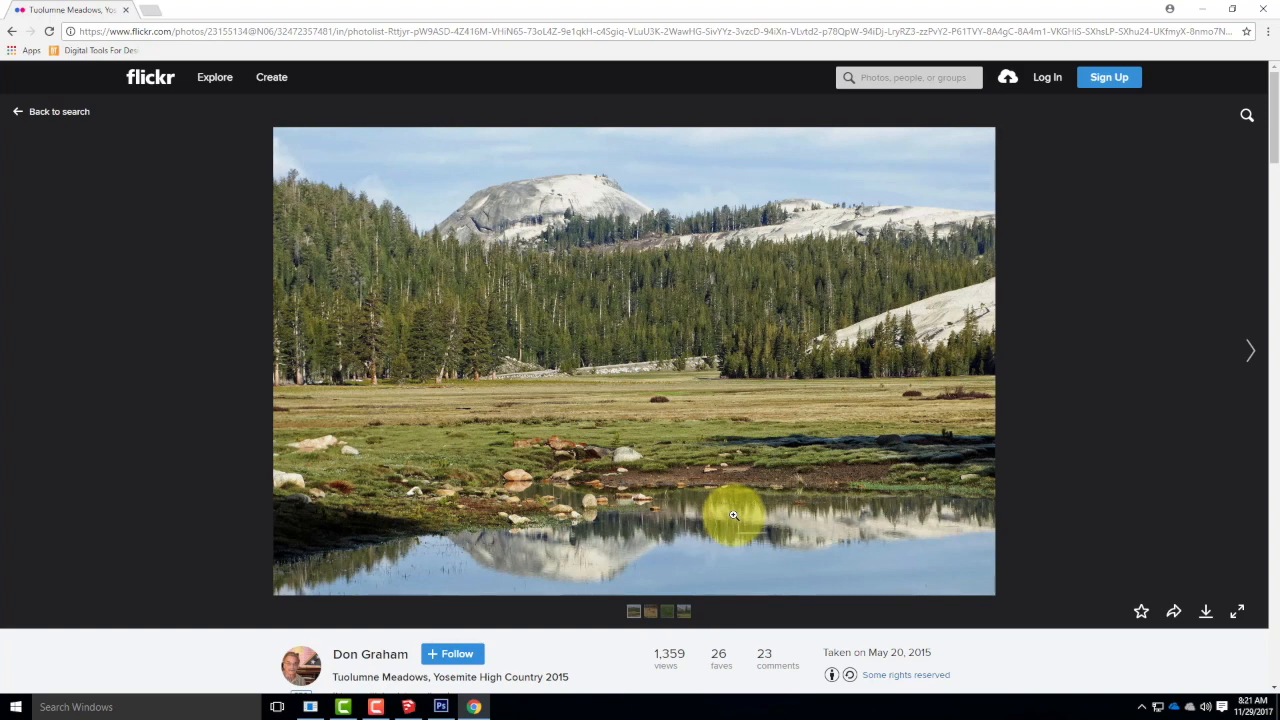
pyautogui.click(1206, 614)
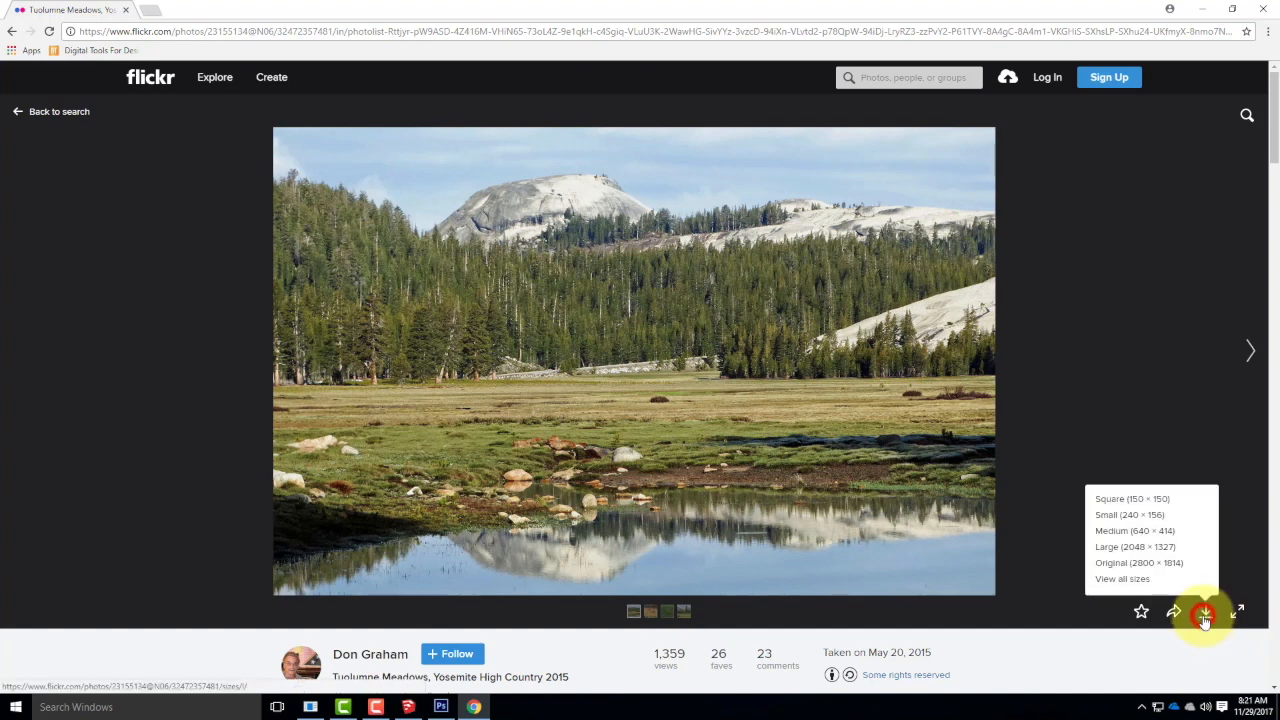
pyautogui.click(1150, 563)
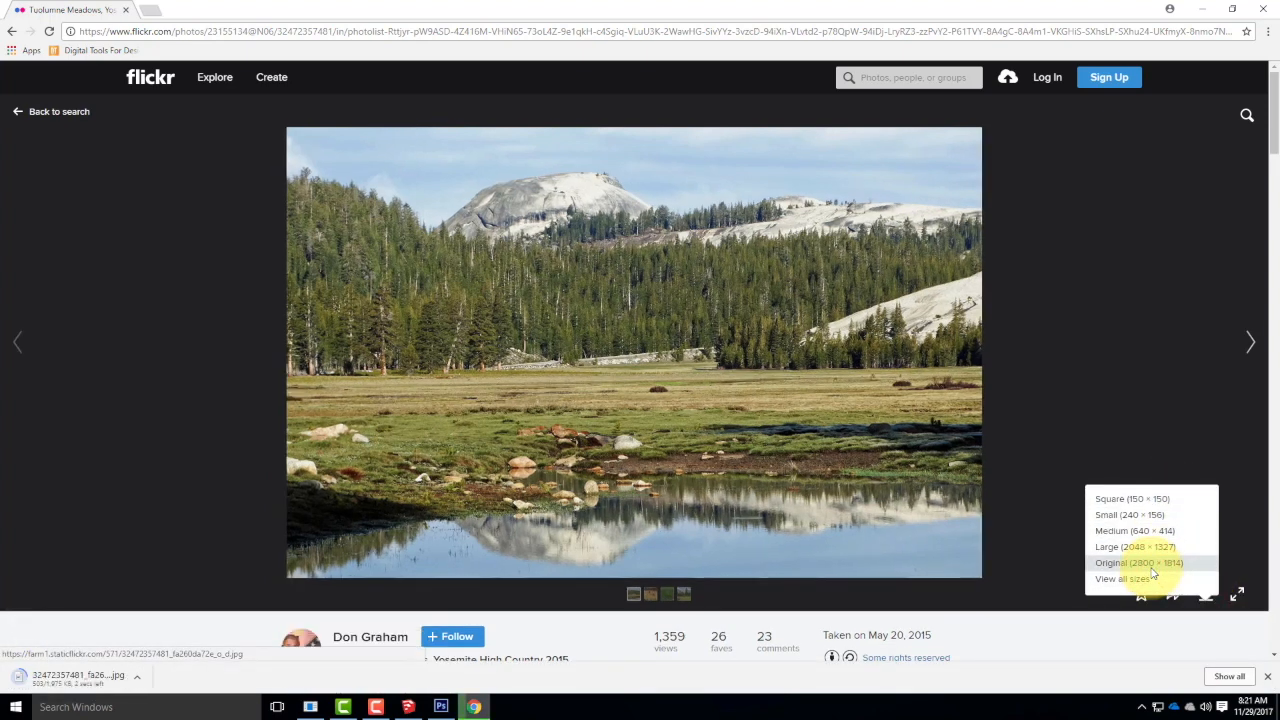
# Show the downloaded meadow photo in its Downloads folder and copy the file.
pyautogui.click(134, 677)
pyautogui.click(193, 635)
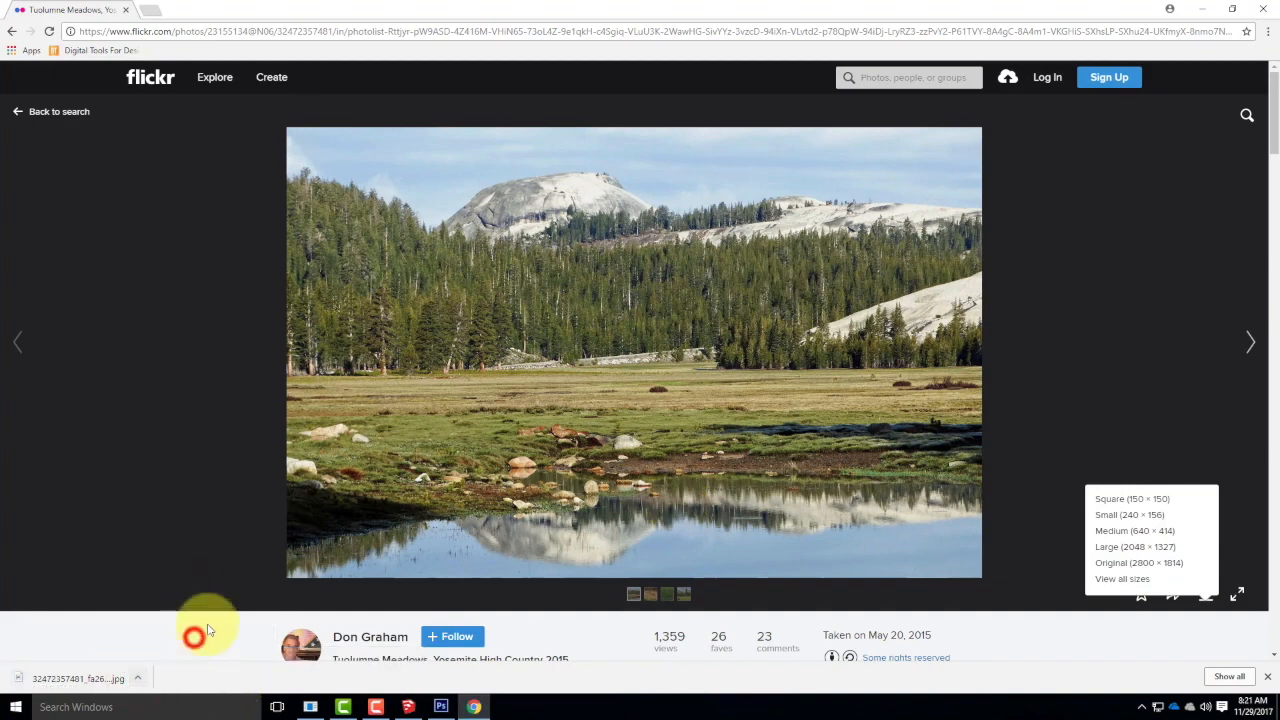
pyautogui.rightClick(797, 362)
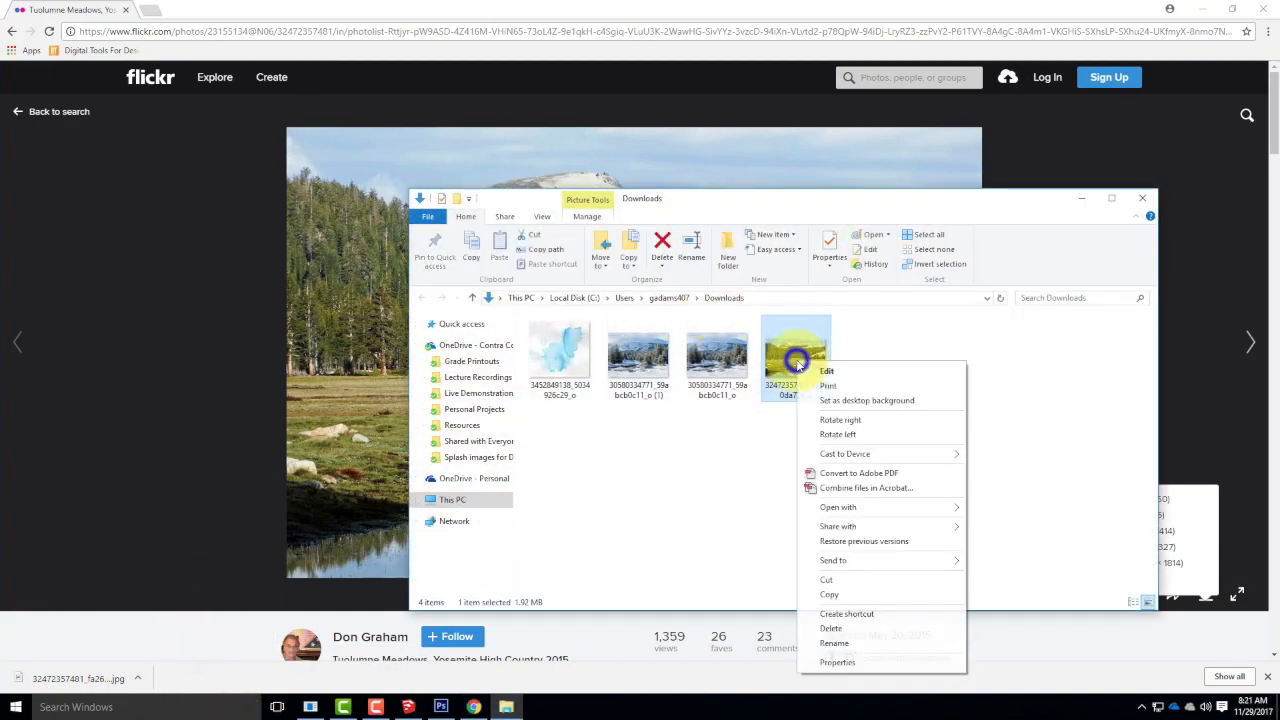
pyautogui.click(830, 593)
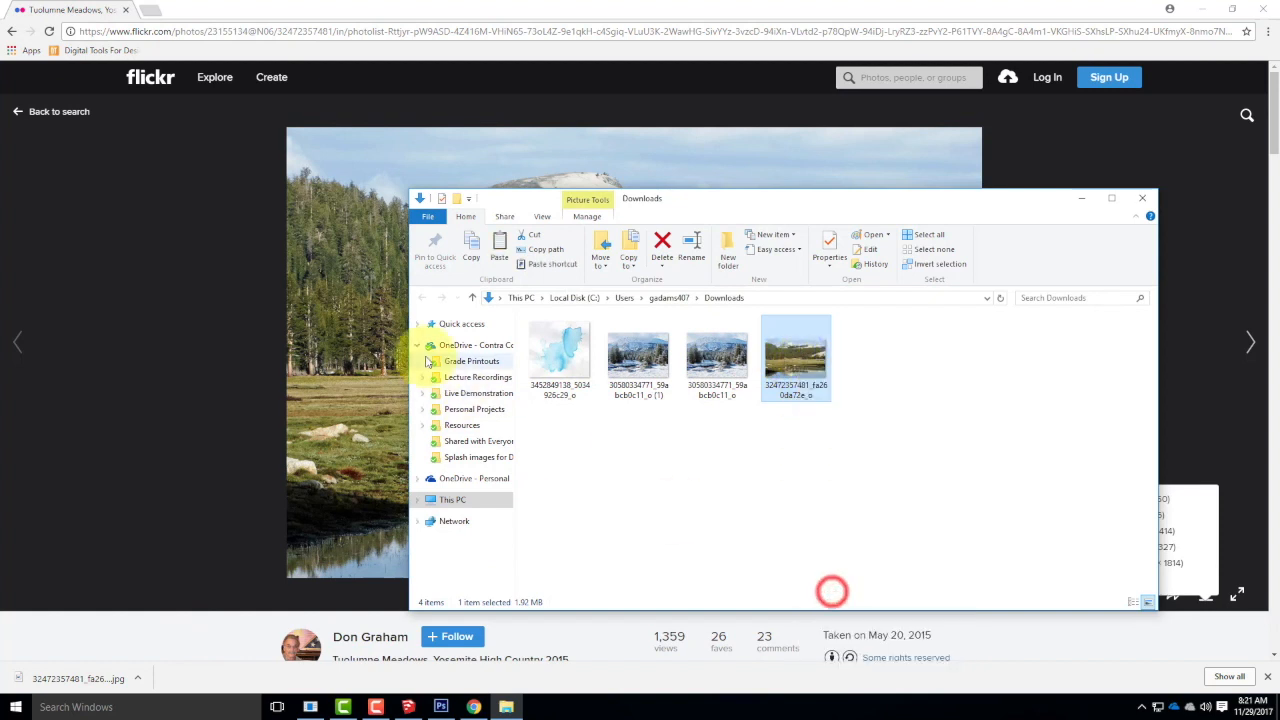
# Create a folder named Ex131 inside Live Demonstrations > Live - A135 Exercises.
pyautogui.click(466, 395)
pyautogui.doubleClick(580, 340)
pyautogui.scroll(-4, 620, 500)
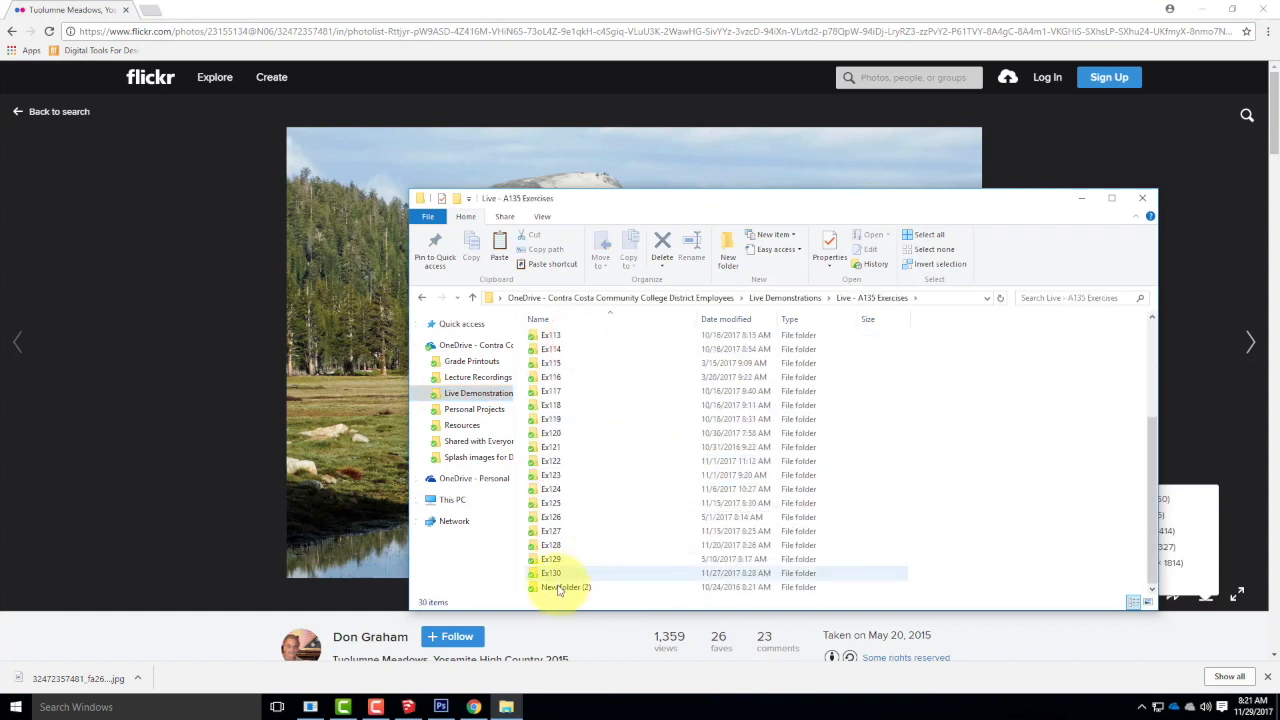
pyautogui.click(728, 256)
pyautogui.write('Ex')
pyautogui.press('Return')
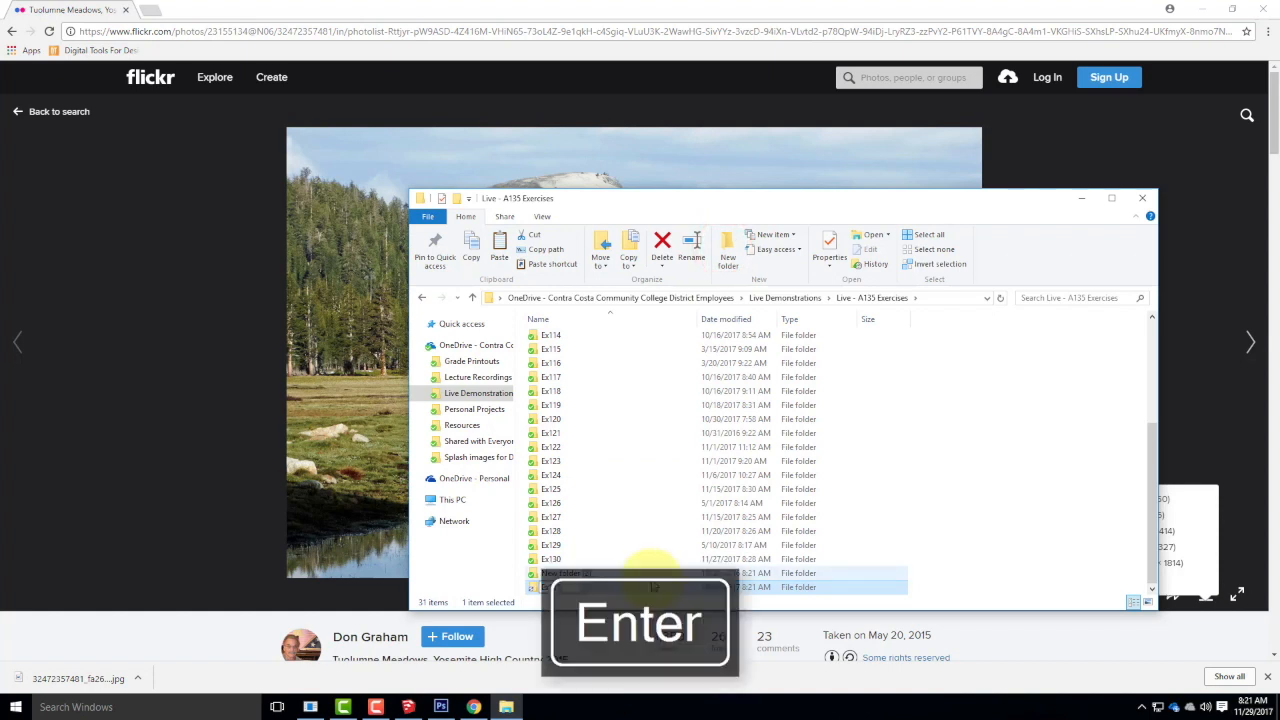
# Paste the copied meadow photo into the Ex131 folder and minimize the file window.
pyautogui.doubleClick(585, 573)
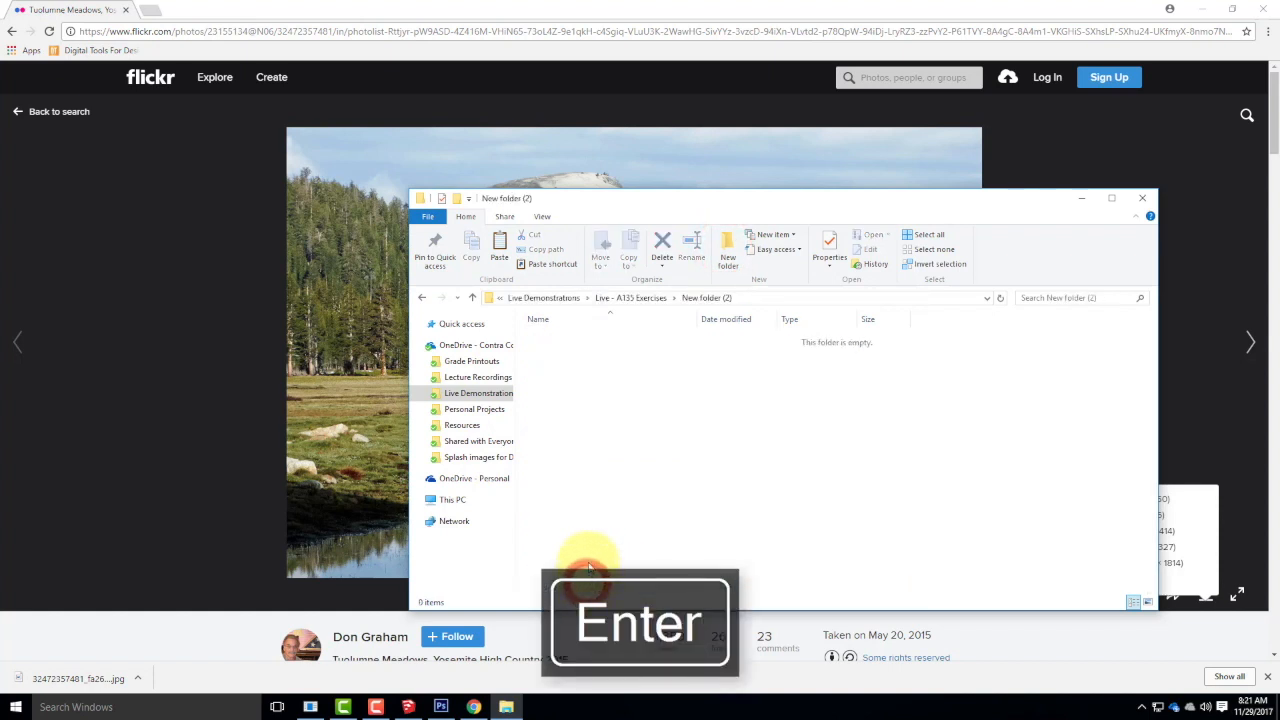
pyautogui.click(647, 300)
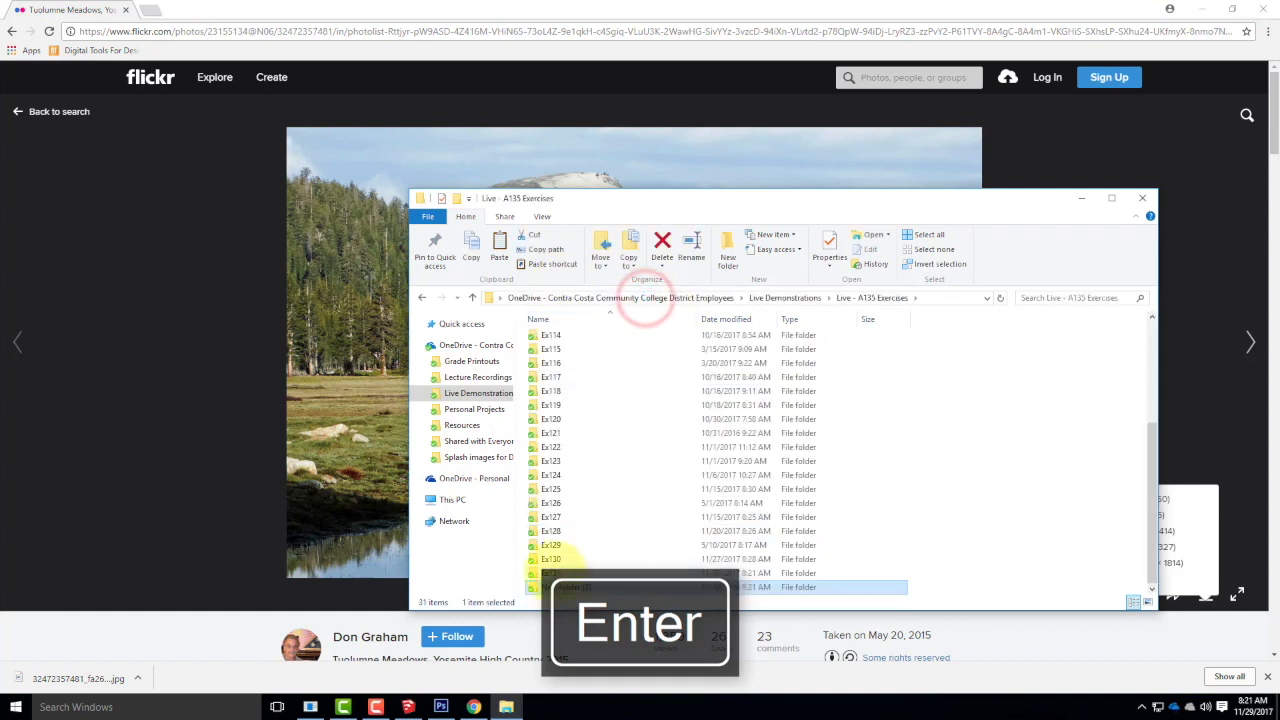
pyautogui.doubleClick(555, 568)
pyautogui.rightClick(630, 438)
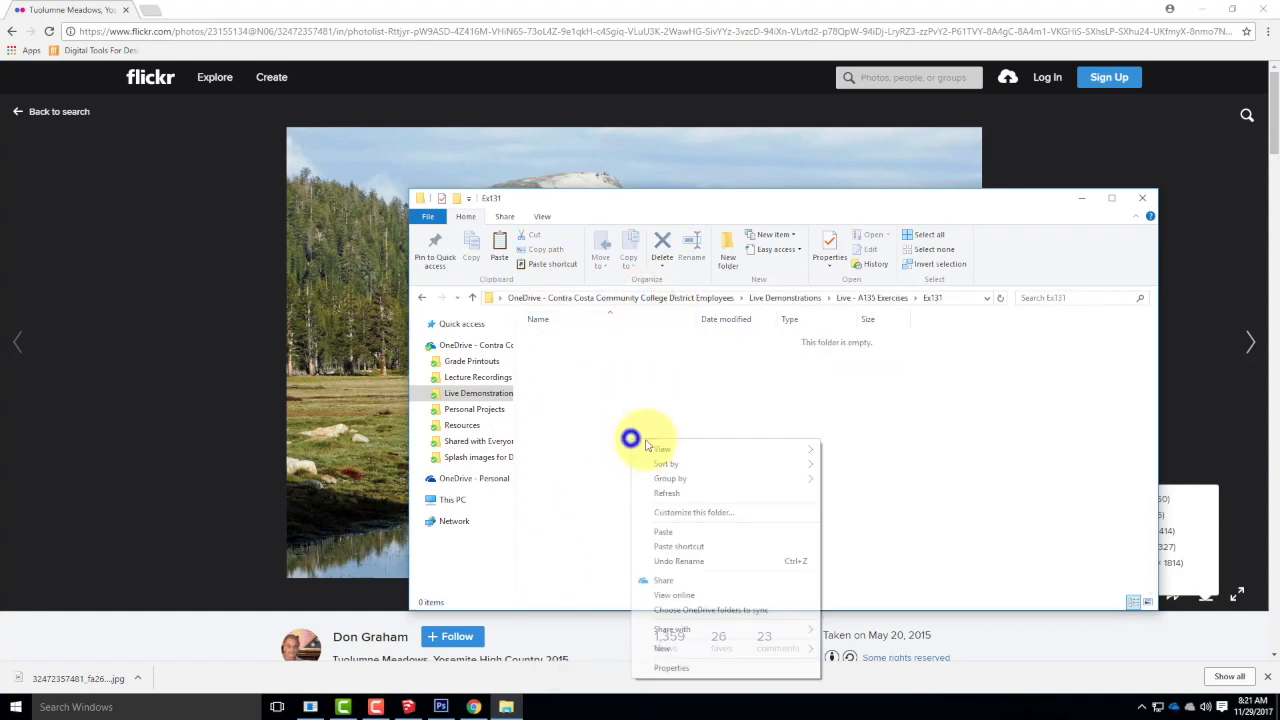
pyautogui.click(664, 533)
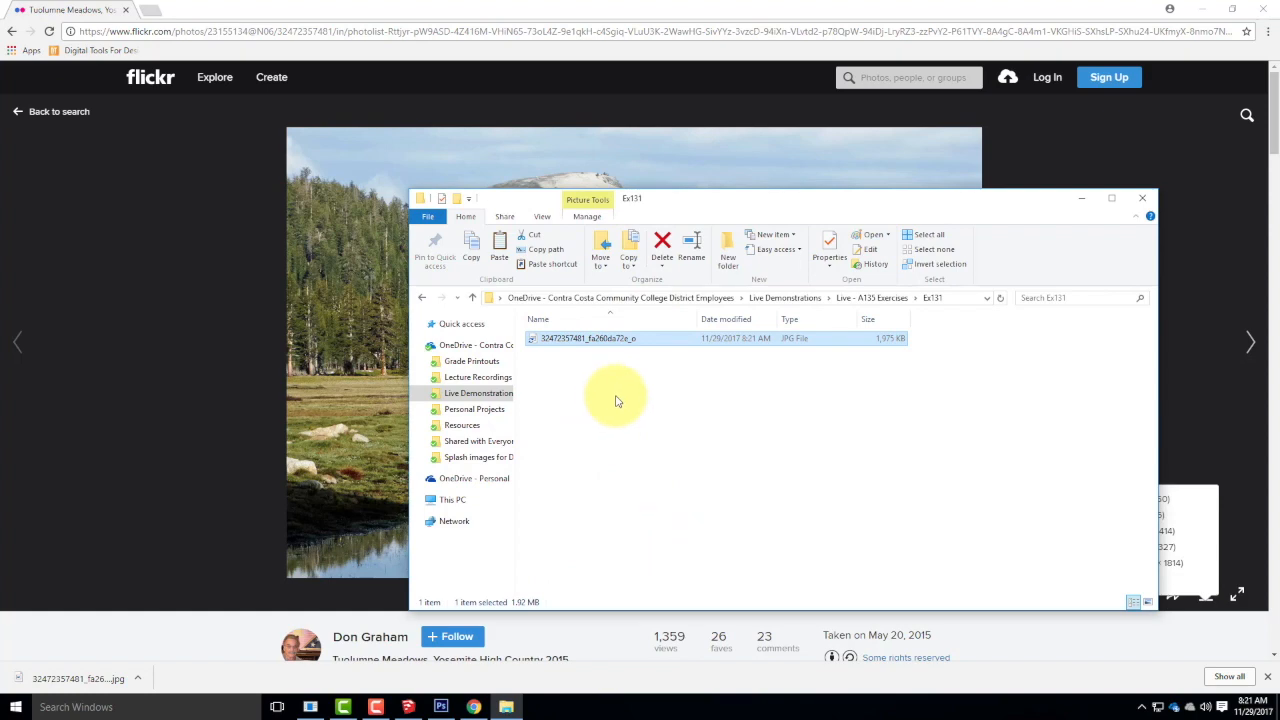
pyautogui.click(1078, 196)
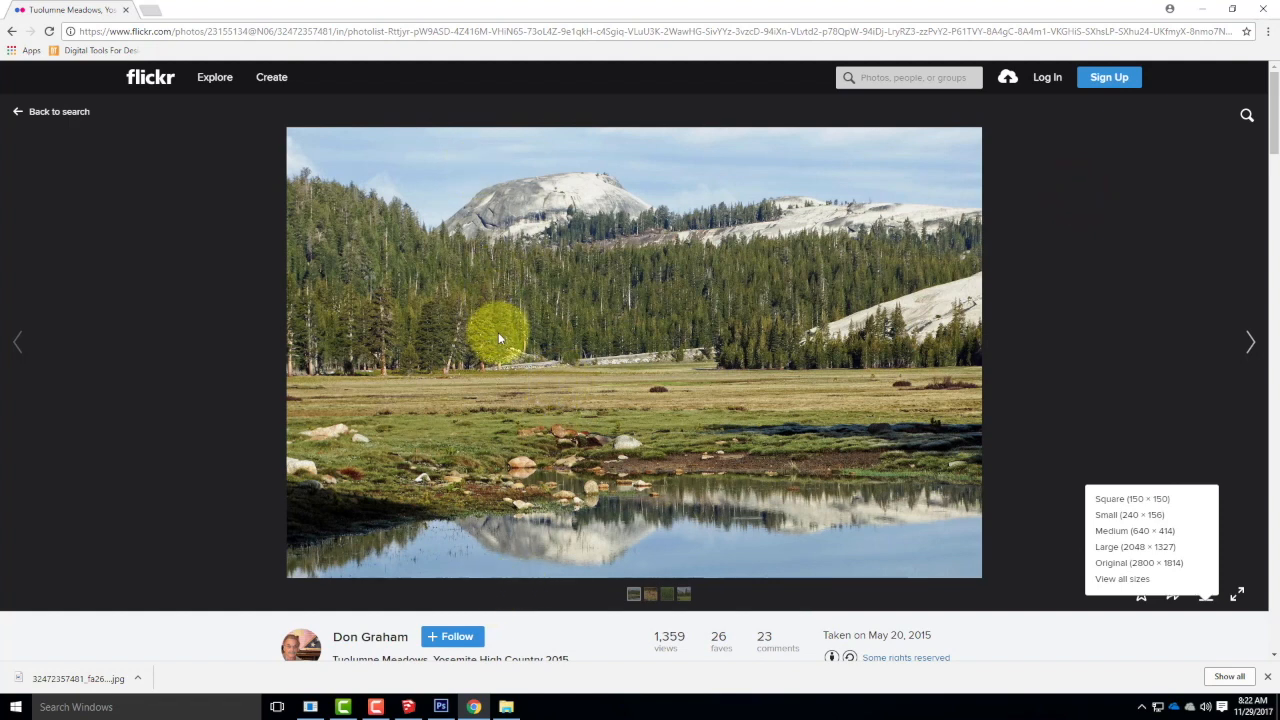
# Switch to Photoshop and open the meadow photo from the Ex131 folder.
pyautogui.click(450, 706)
pyautogui.click(36, 10)
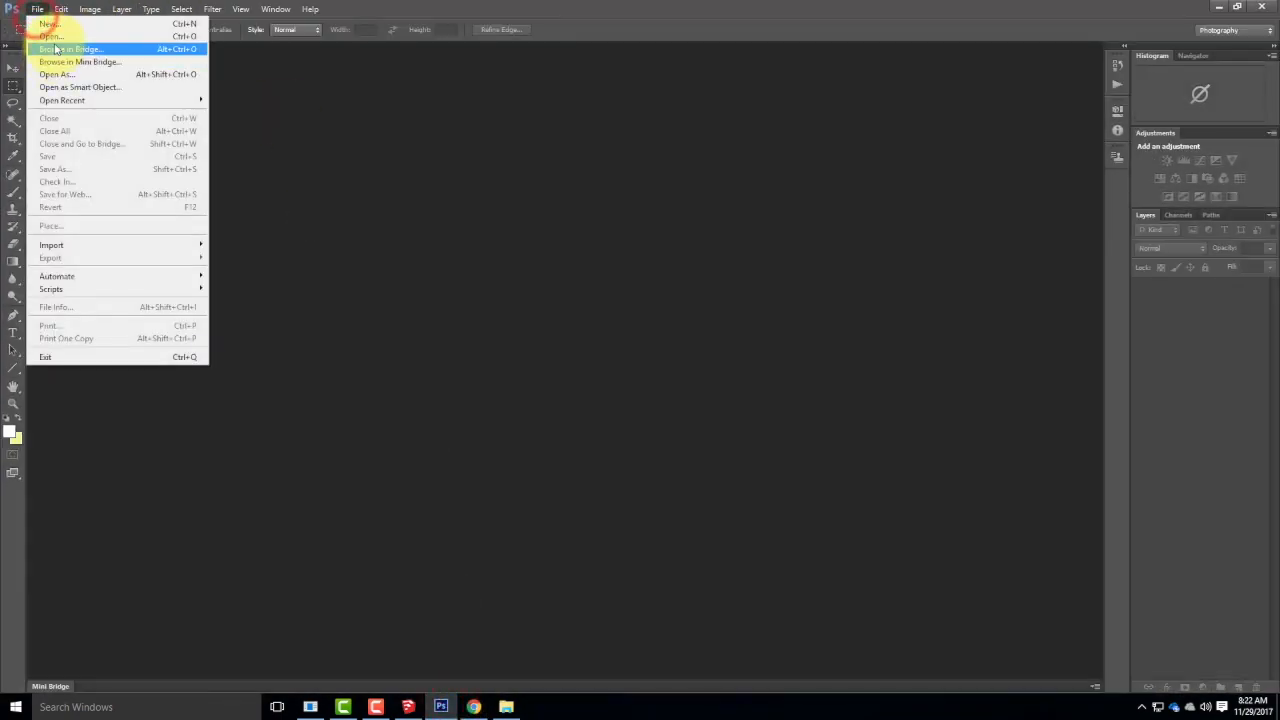
pyautogui.click(52, 36)
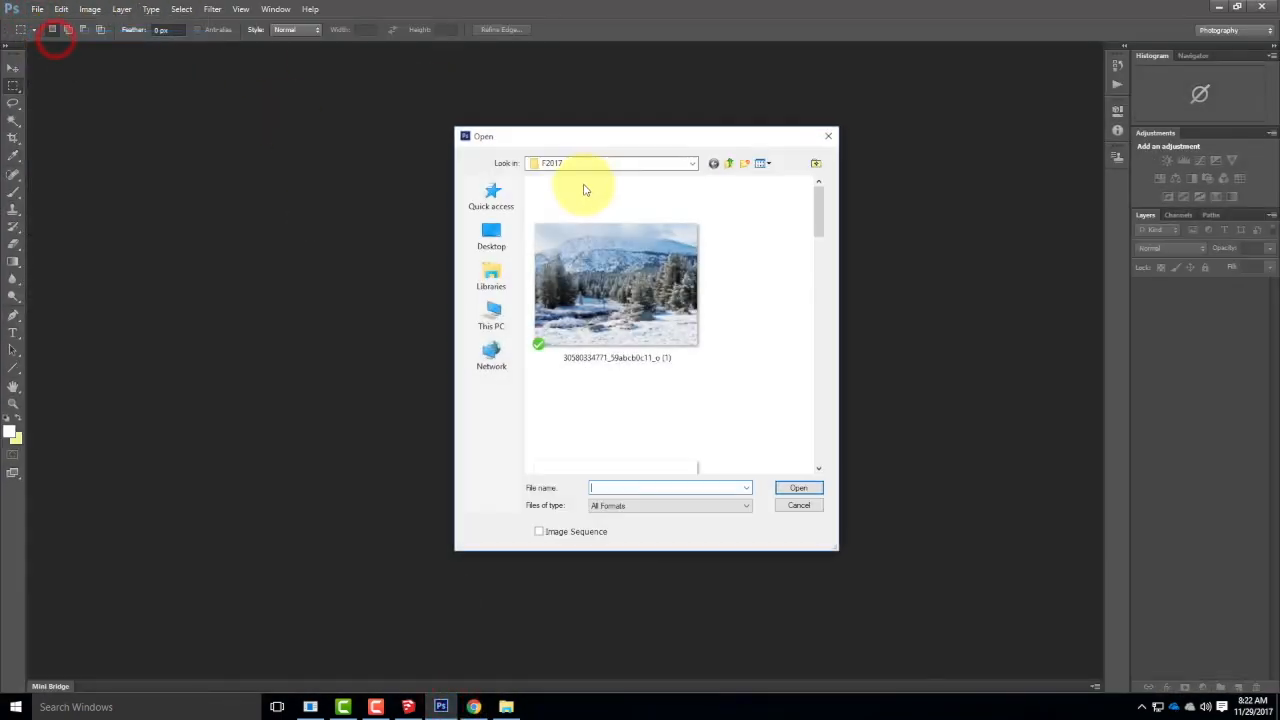
pyautogui.click(729, 164)
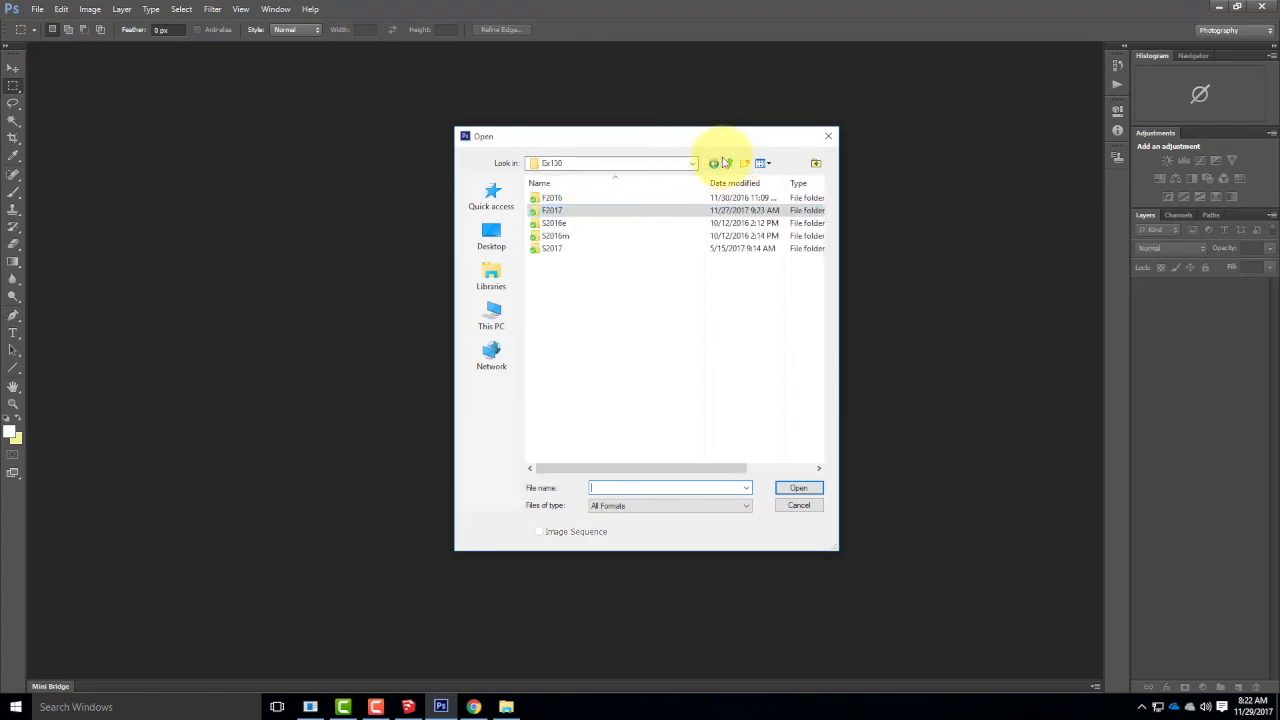
pyautogui.click(729, 164)
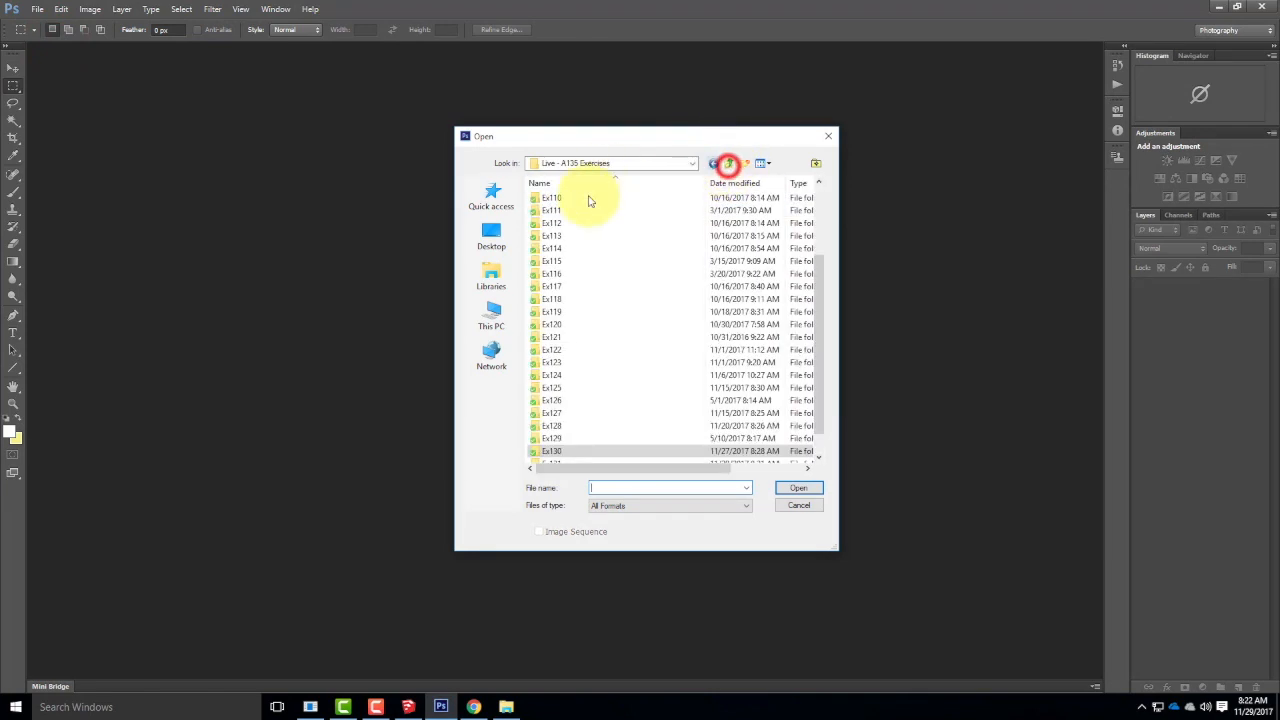
pyautogui.scroll(-1, 575, 435)
pyautogui.doubleClick(552, 437)
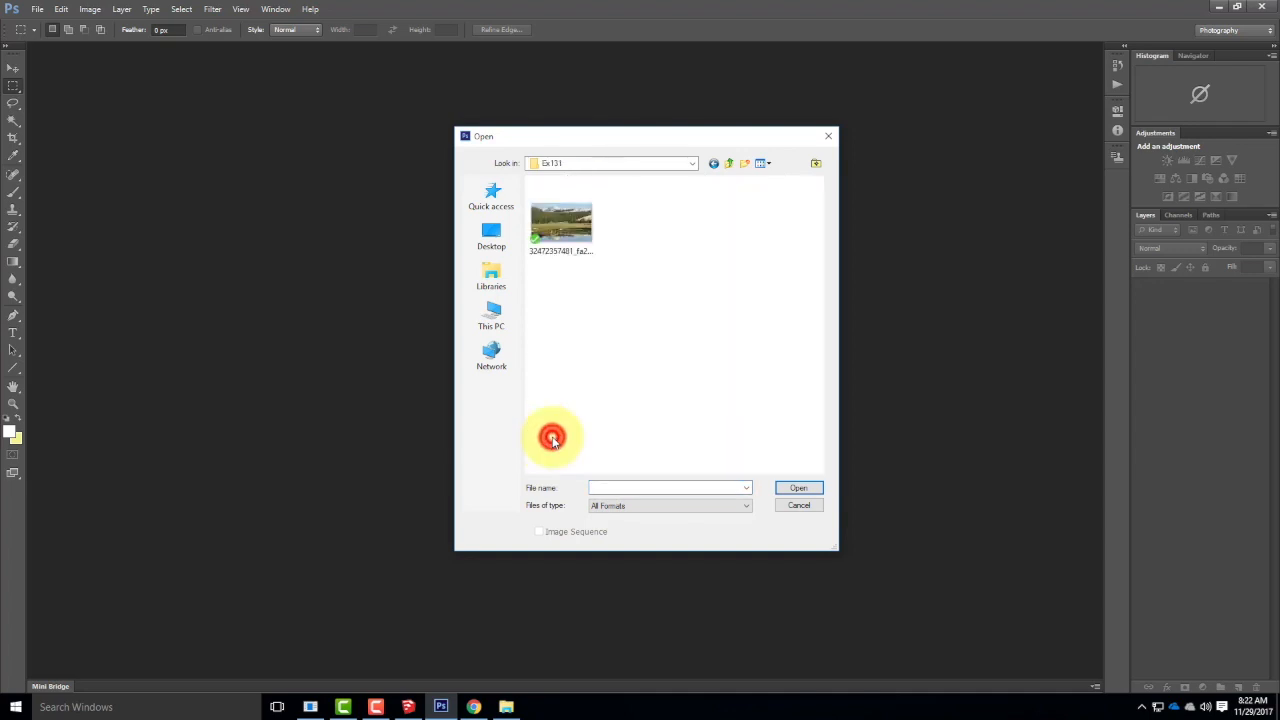
pyautogui.doubleClick(561, 210)
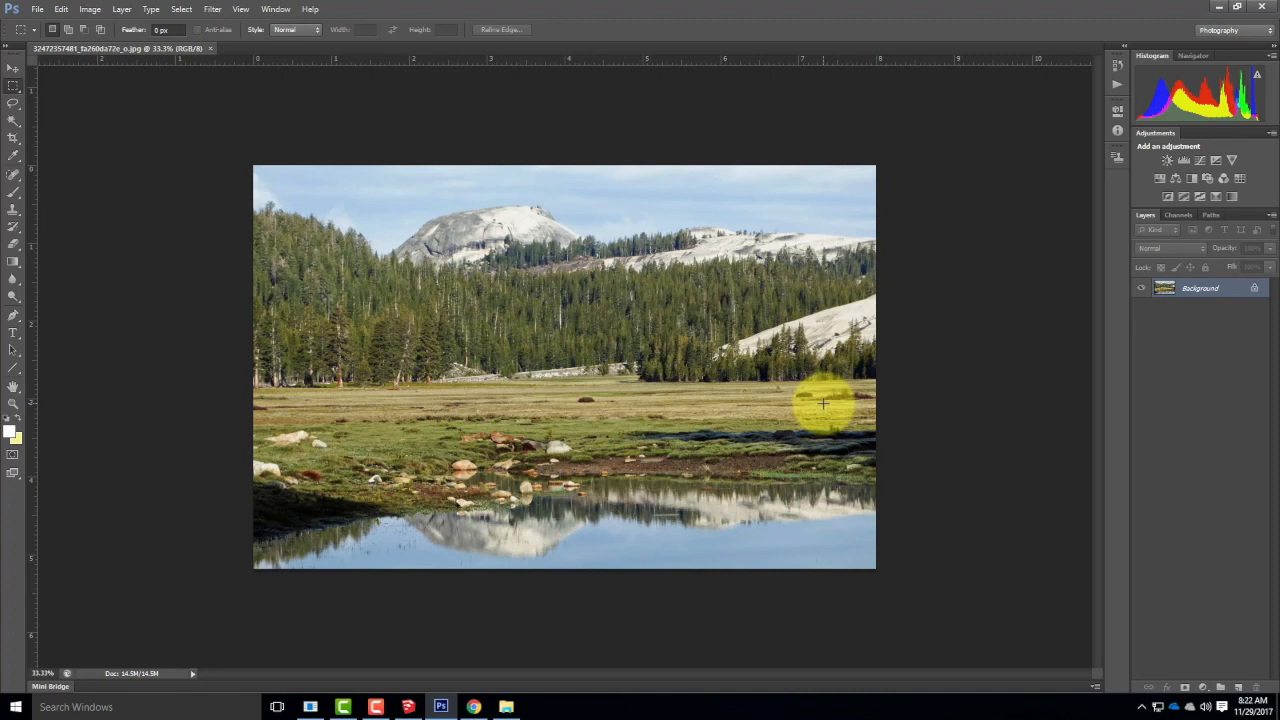
pyautogui.hotkey('ctrl', '=')
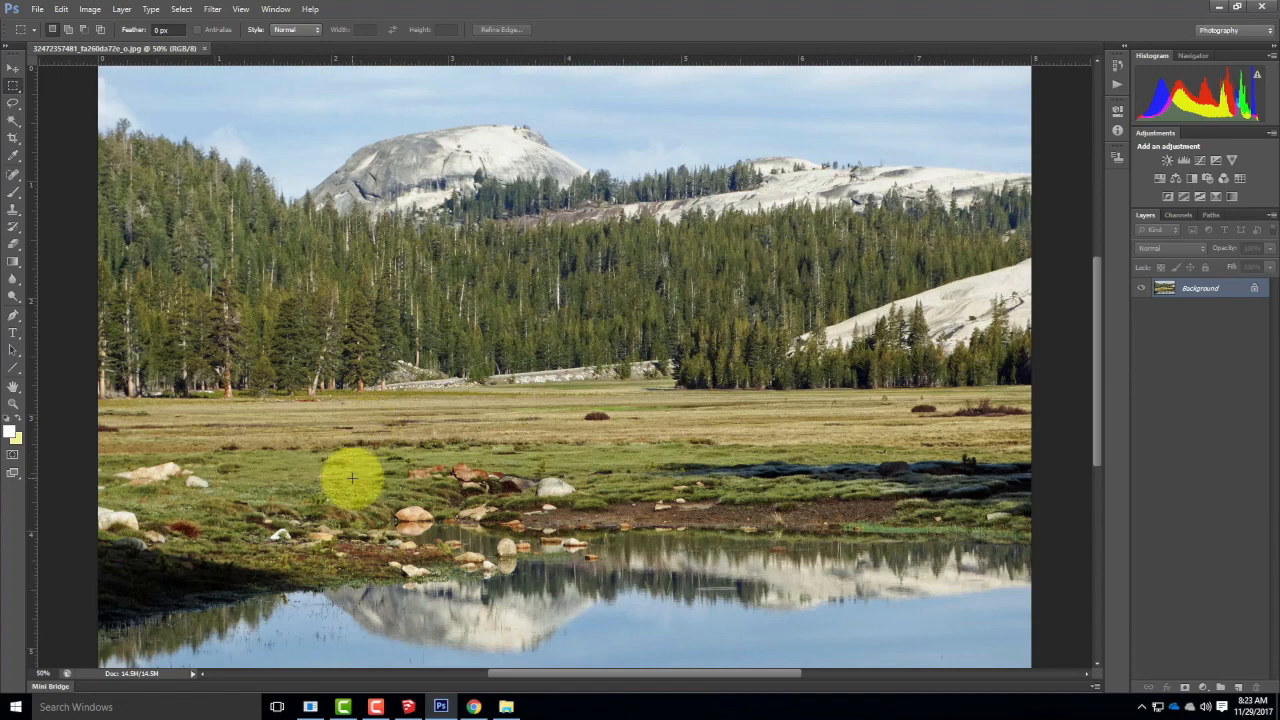
# Switch to SketchUp, turn off section cuts on the cabin model and view it from its glazed front.
pyautogui.click(410, 700)
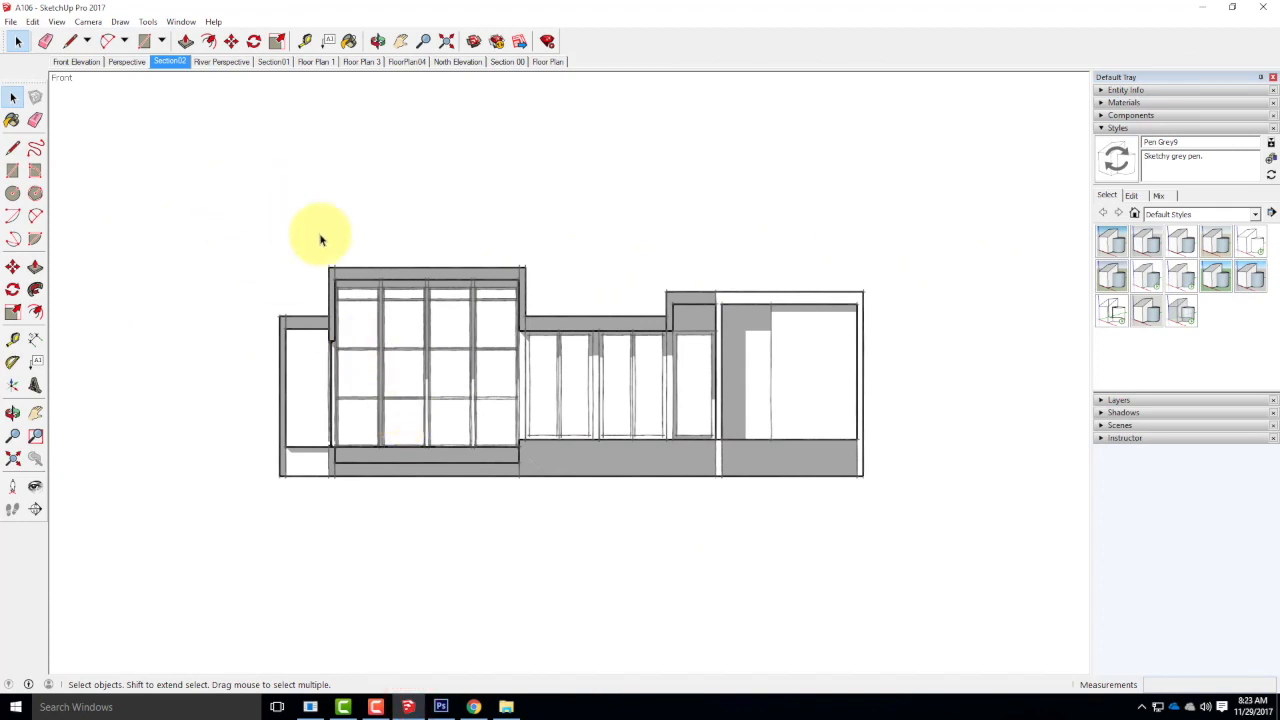
pyautogui.moveTo(296, 194); pyautogui.dragTo(549, 325)
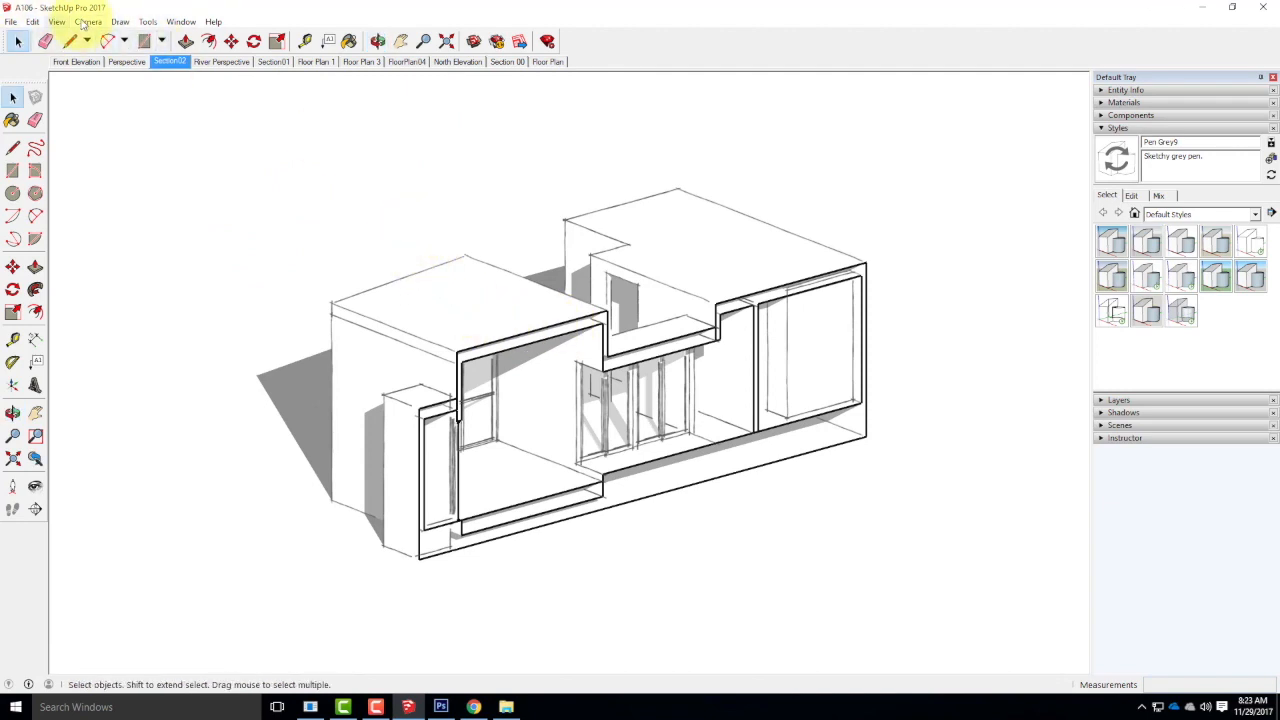
pyautogui.click(57, 21)
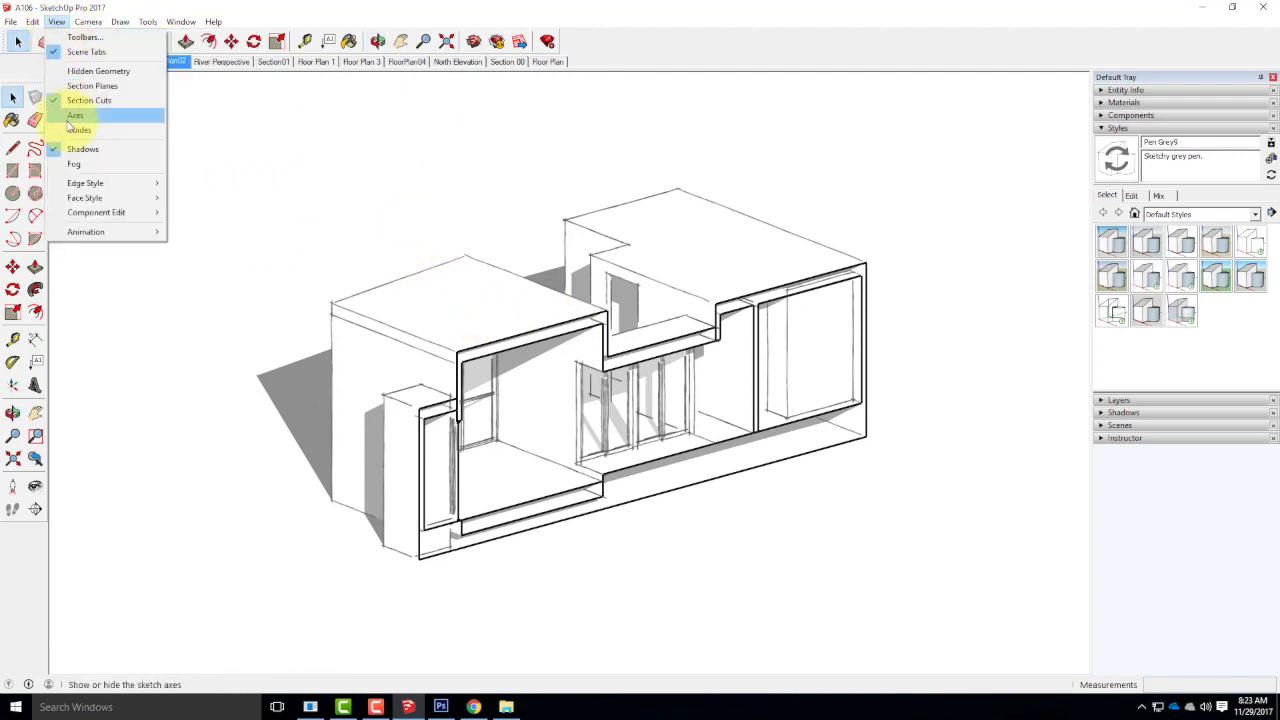
pyautogui.click(68, 100)
pyautogui.moveTo(429, 354); pyautogui.dragTo(1137, 331)
pyautogui.moveTo(523, 369); pyautogui.dragTo(720, 334)
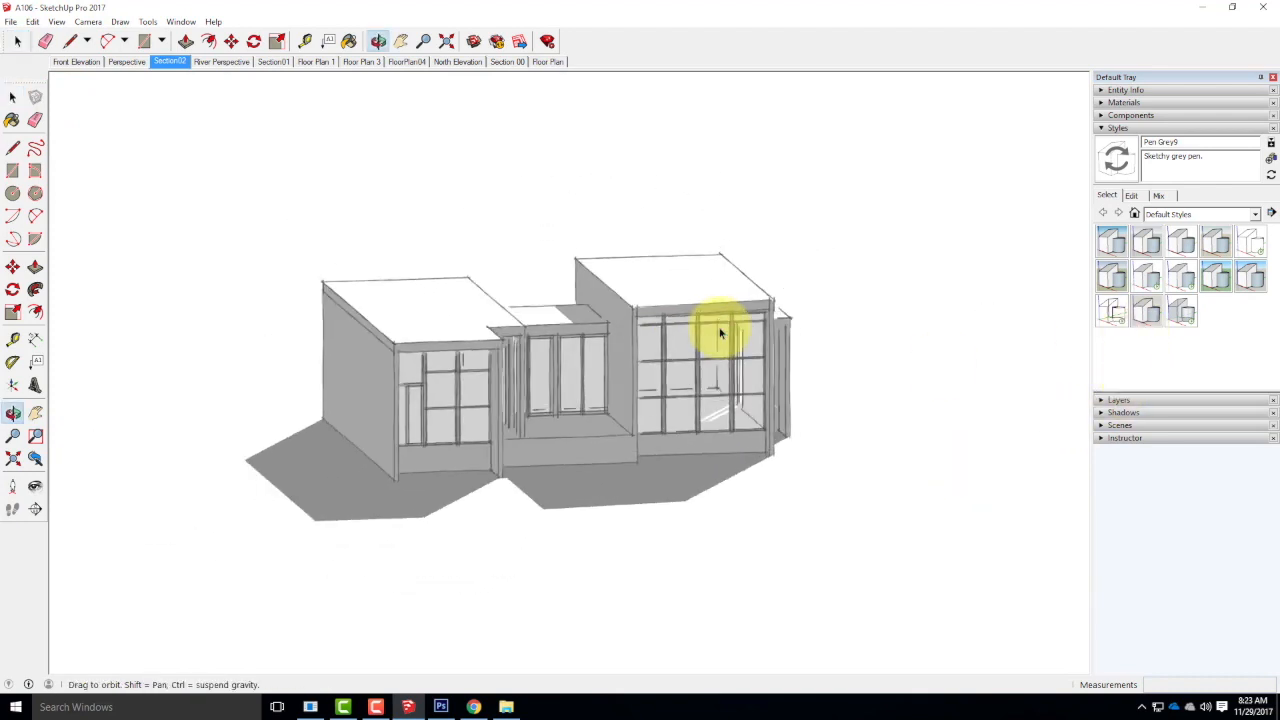
pyautogui.moveTo(534, 387); pyautogui.dragTo(620, 414)
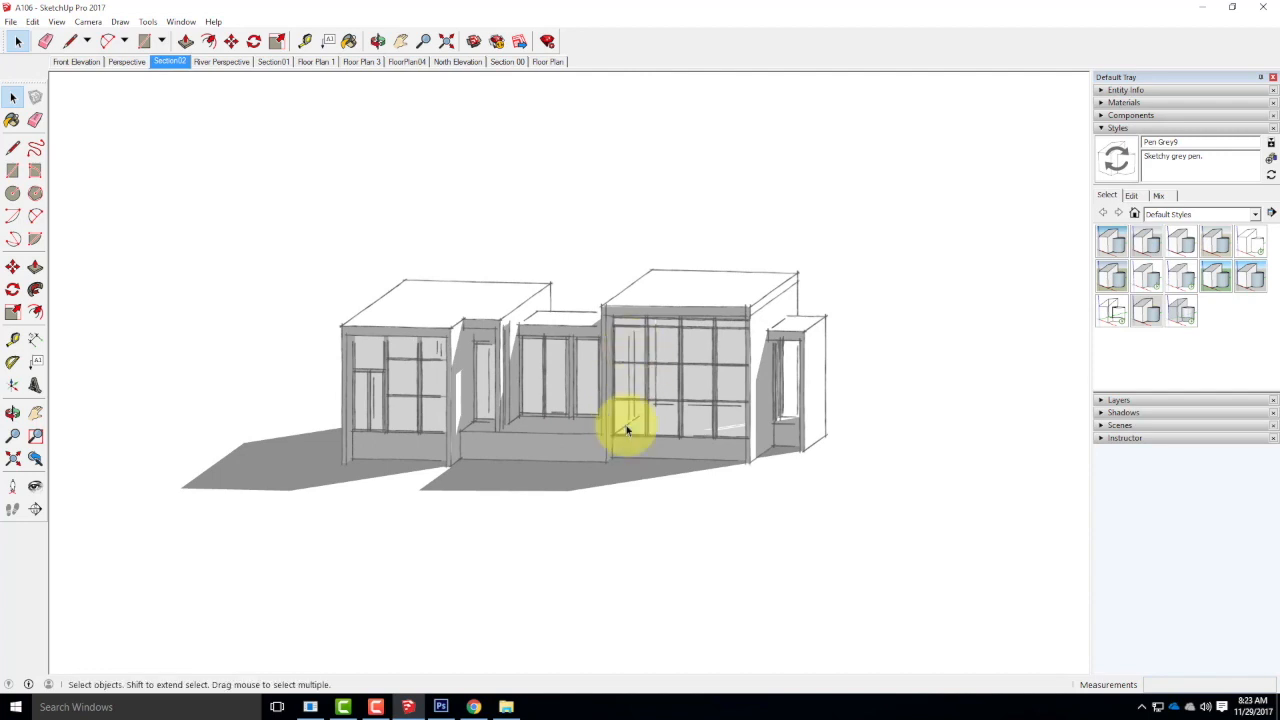
# Change the camera from parallel projection to Perspective and view the cabin's glazed front at an angle.
pyautogui.click(63, 22)
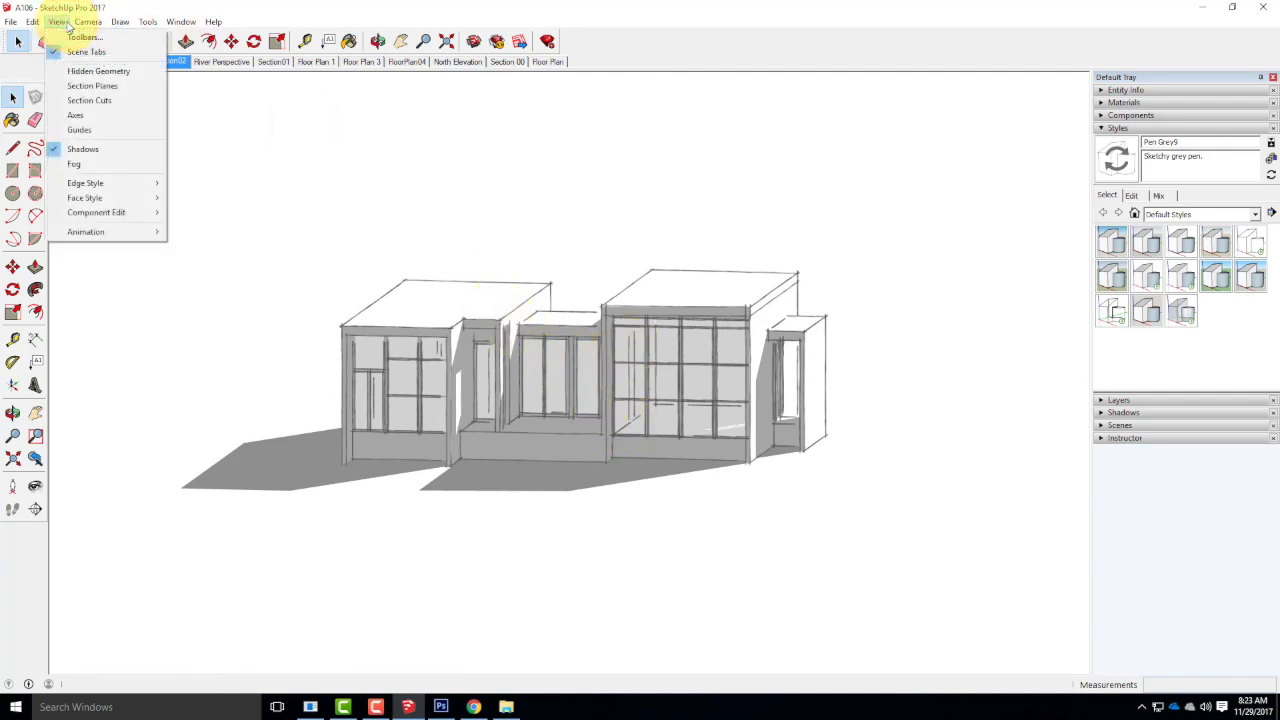
pyautogui.click(88, 22)
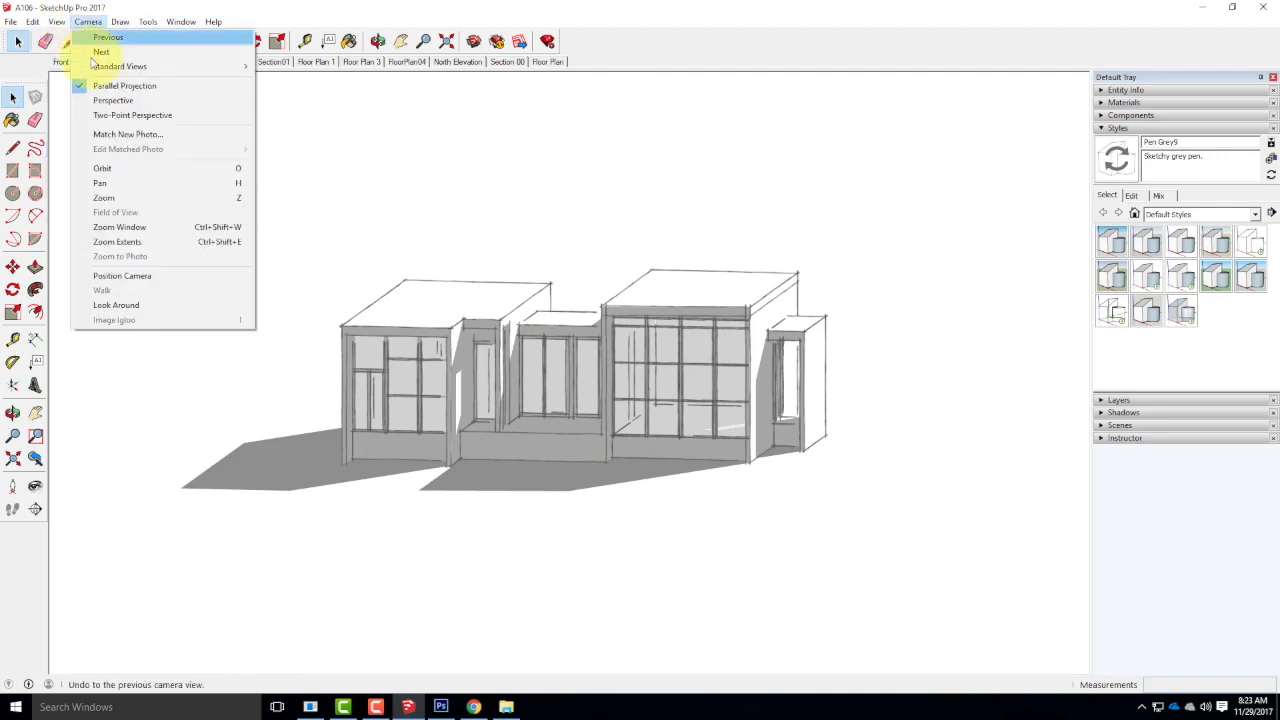
pyautogui.click(114, 101)
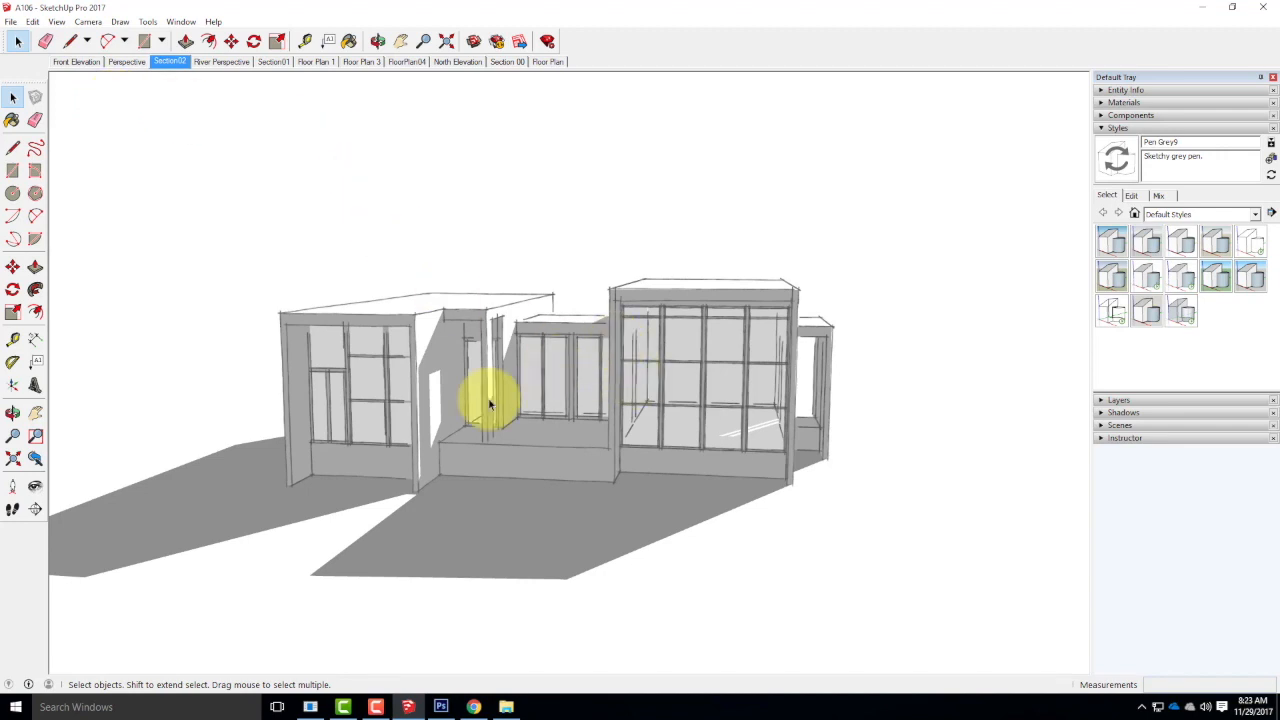
pyautogui.press('o')
pyautogui.moveTo(491, 409); pyautogui.dragTo(750, 382)
pyautogui.press('space')
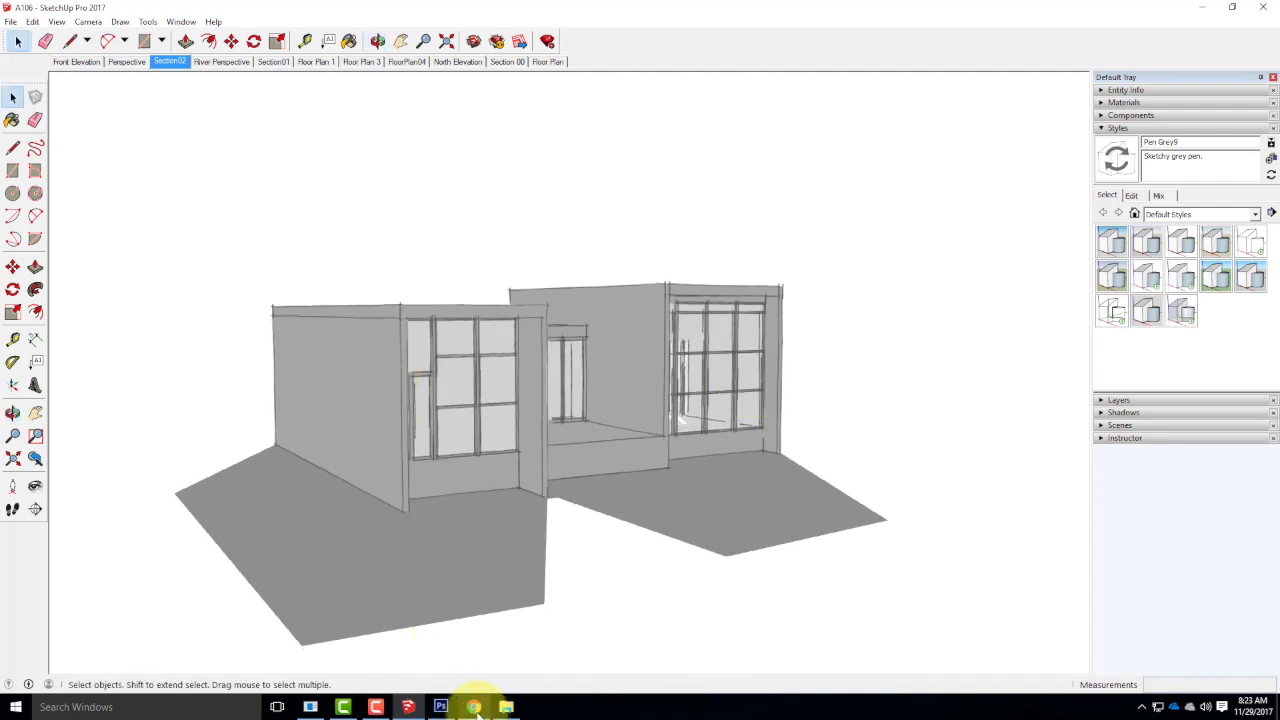
# Switch to Photoshop and arrange the meadow photo side by side with the SketchUp model.
pyautogui.click(440, 707)
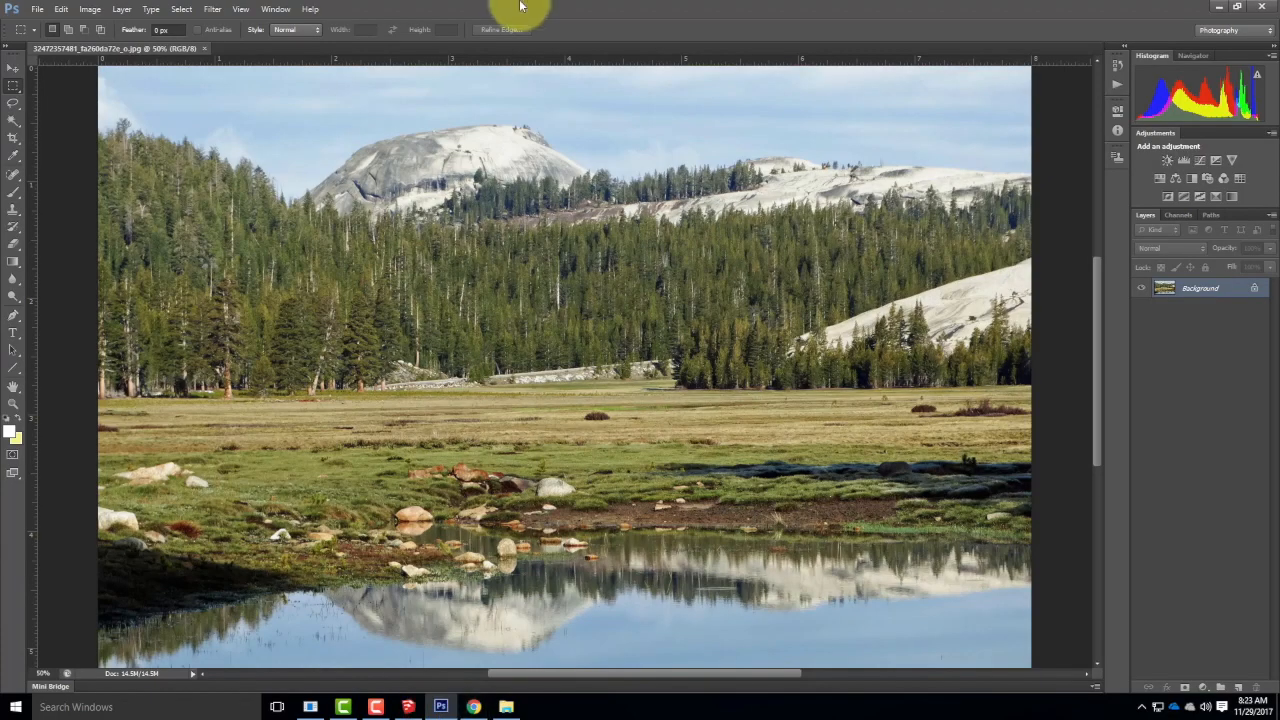
pyautogui.moveTo(597, 10)
pyautogui.mouseDown()
pyautogui.moveTo(229, 100)
pyautogui.moveTo(6, 103)
pyautogui.mouseUp()
pyautogui.click(757, 106)
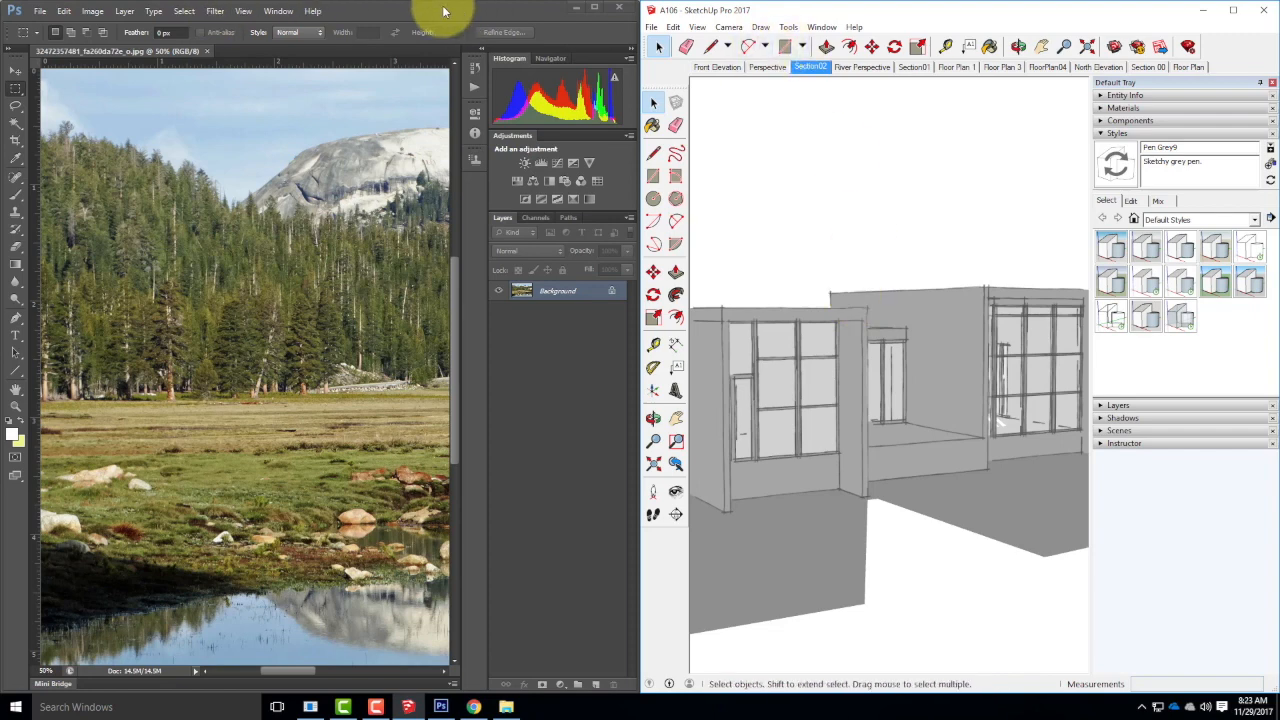
# Return the Photoshop and SketchUp windows to full screen, ending in SketchUp.
pyautogui.moveTo(444, 11); pyautogui.dragTo(612, 12)
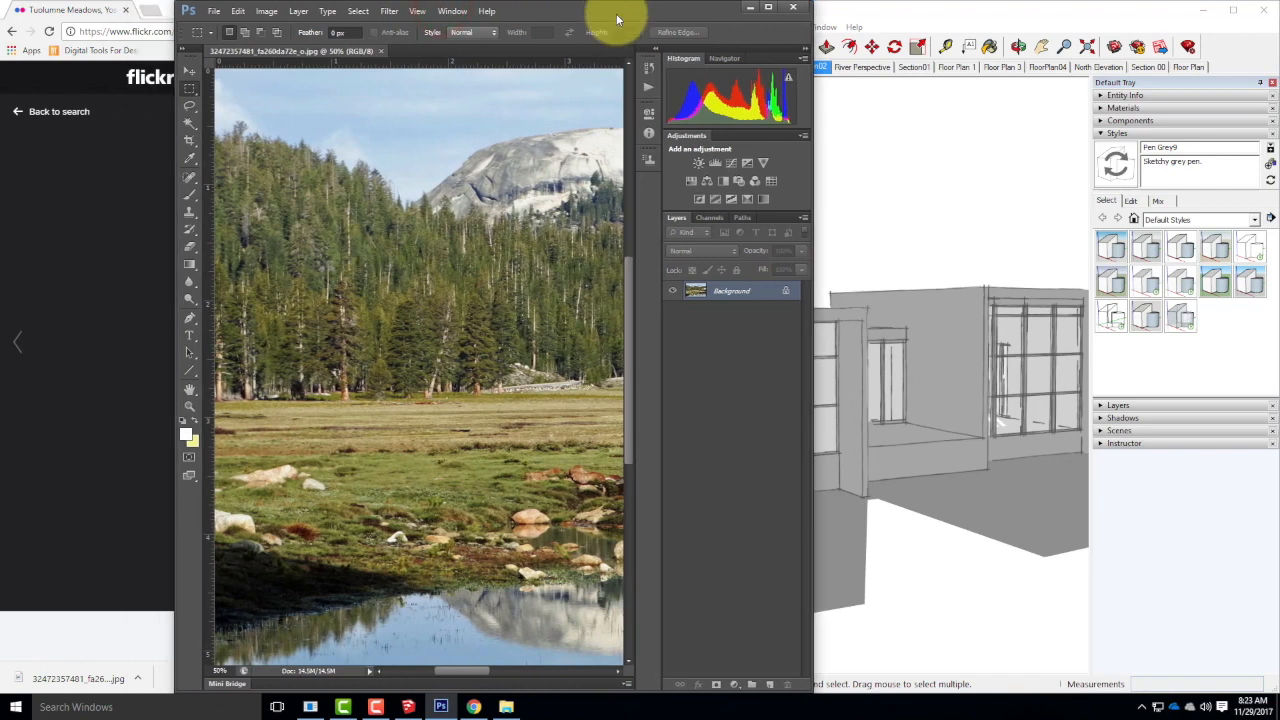
pyautogui.moveTo(535, 14); pyautogui.dragTo(664, 12)
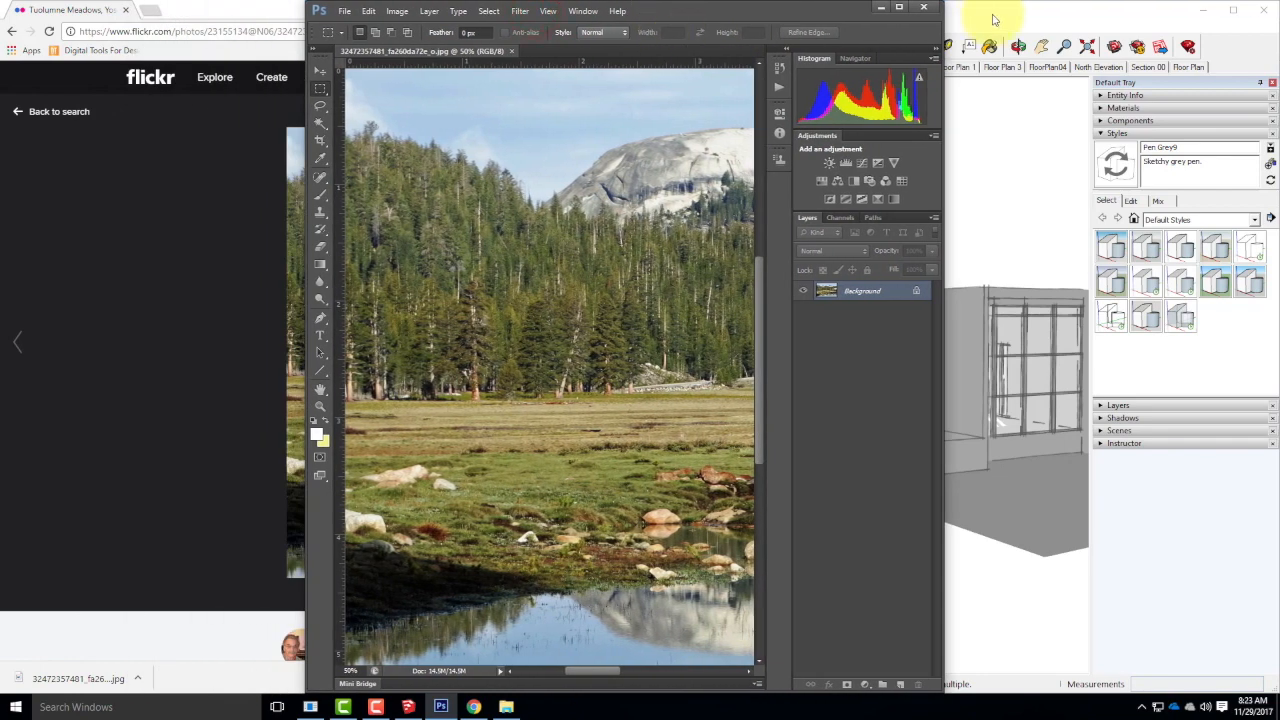
pyautogui.click(897, 10)
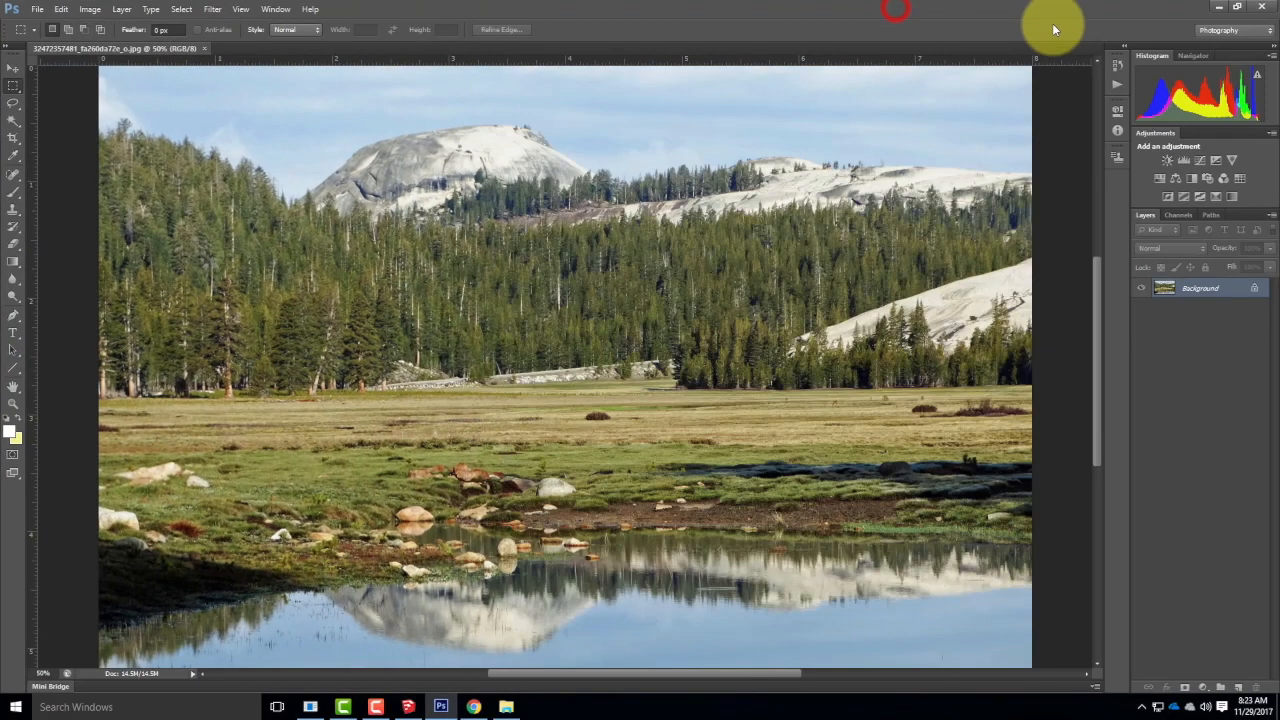
pyautogui.click(405, 707)
pyautogui.moveTo(903, 16)
pyautogui.mouseDown()
pyautogui.moveTo(571, 23)
pyautogui.moveTo(509, 9)
pyautogui.mouseUp()
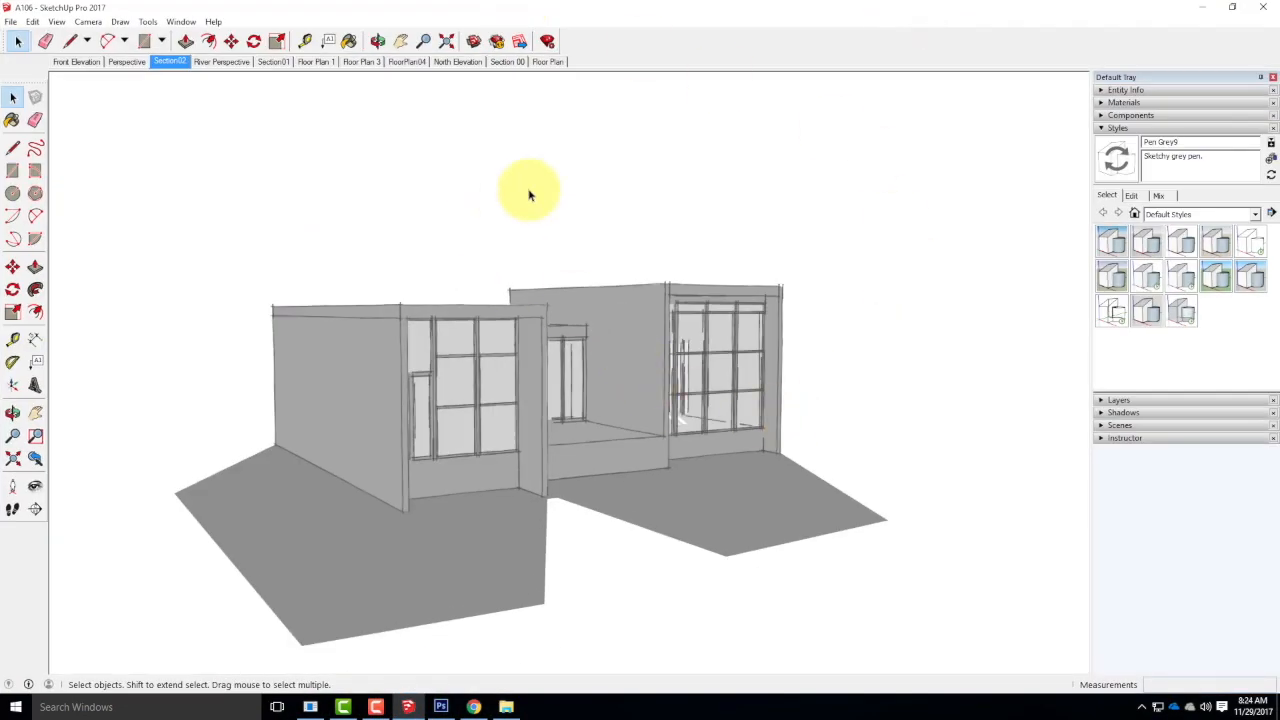
# Place the camera at eye level on the ground in front of the cabin with Position Camera.
pyautogui.scroll(-3, 587, 271)
pyautogui.moveTo(608, 262); pyautogui.dragTo(429, 423)
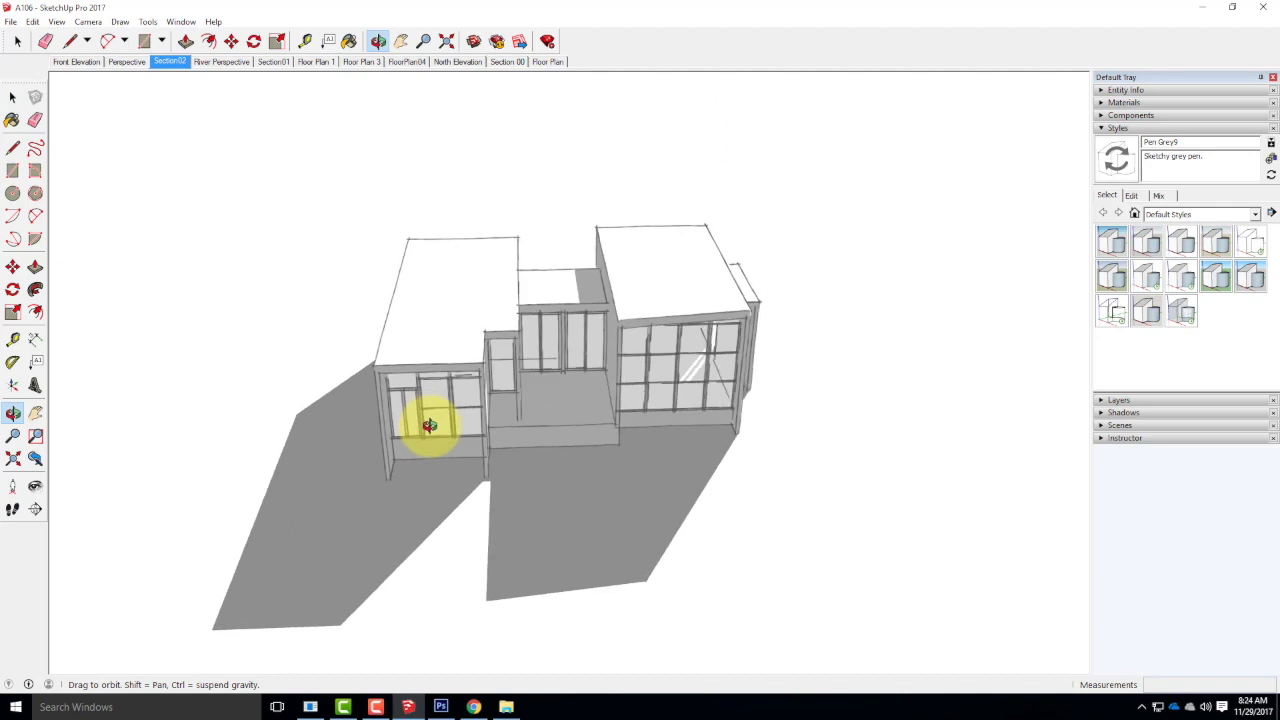
pyautogui.scroll(-3, 434, 377)
pyautogui.moveTo(434, 377); pyautogui.dragTo(428, 426)
pyautogui.press('space')
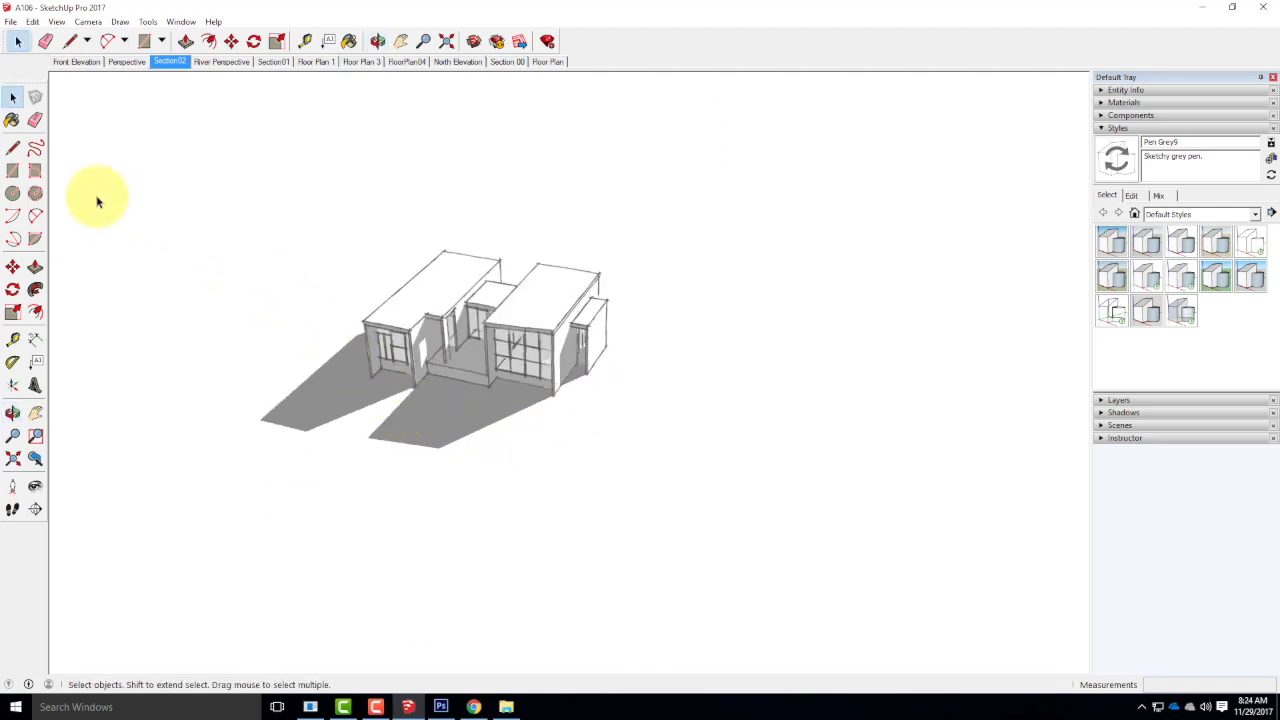
pyautogui.click(14, 488)
pyautogui.scroll(-3, 480, 434)
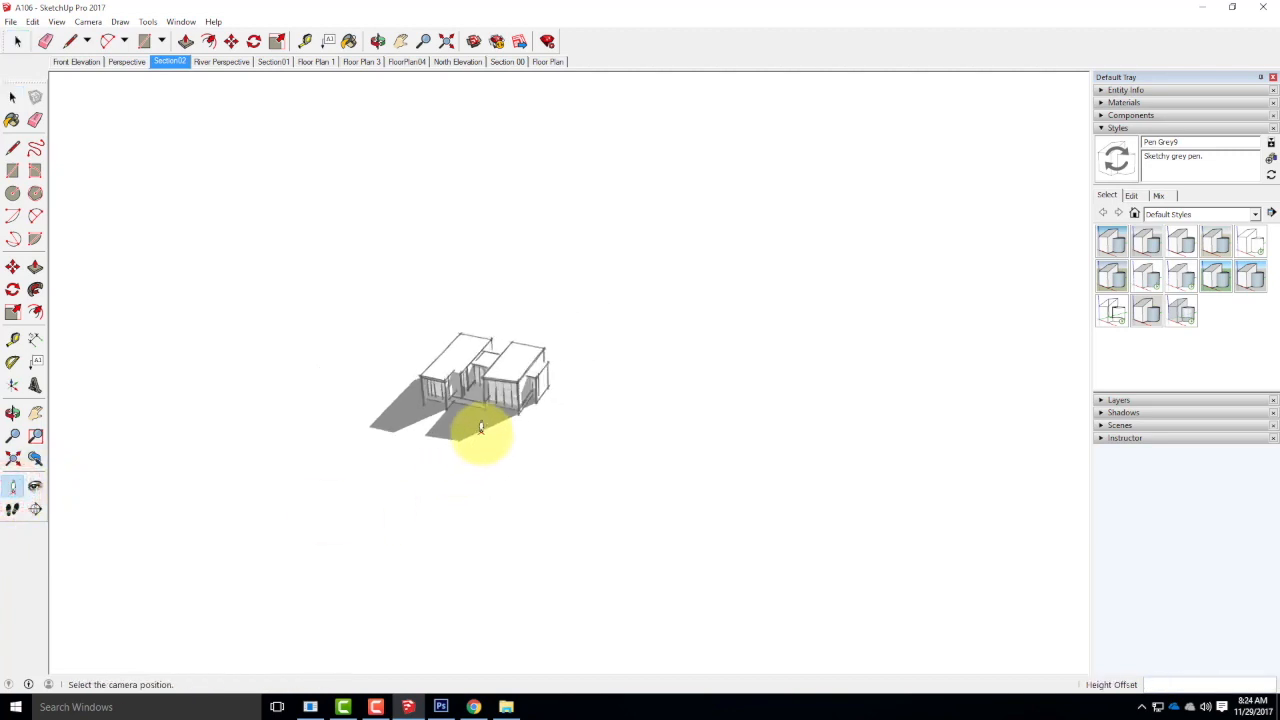
pyautogui.click(415, 538)
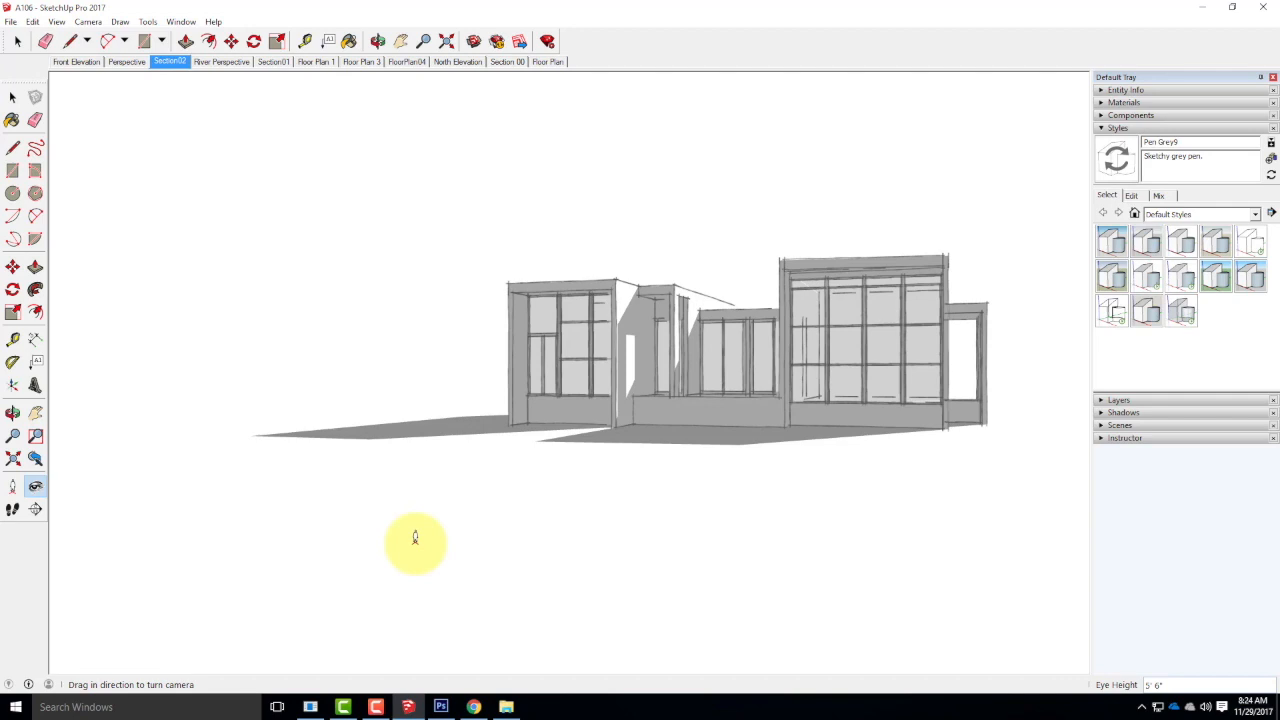
# Reposition the eye-level camera closer to the cabin's glazed front with Position Camera.
pyautogui.press('o')
pyautogui.moveTo(260, 483); pyautogui.dragTo(491, 486)
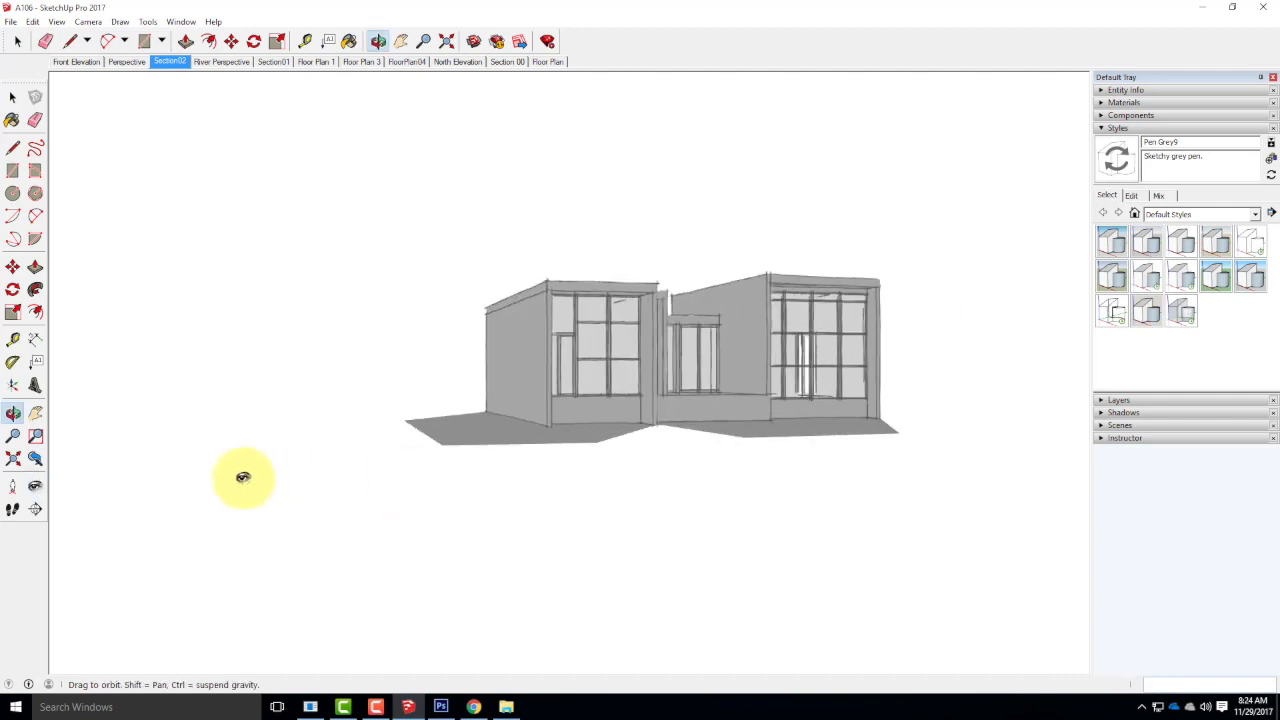
pyautogui.scroll(-3, 229, 480)
pyautogui.scroll(3, 516, 497)
pyautogui.moveTo(513, 495); pyautogui.dragTo(550, 526)
pyautogui.click(14, 487)
pyautogui.click(606, 605)
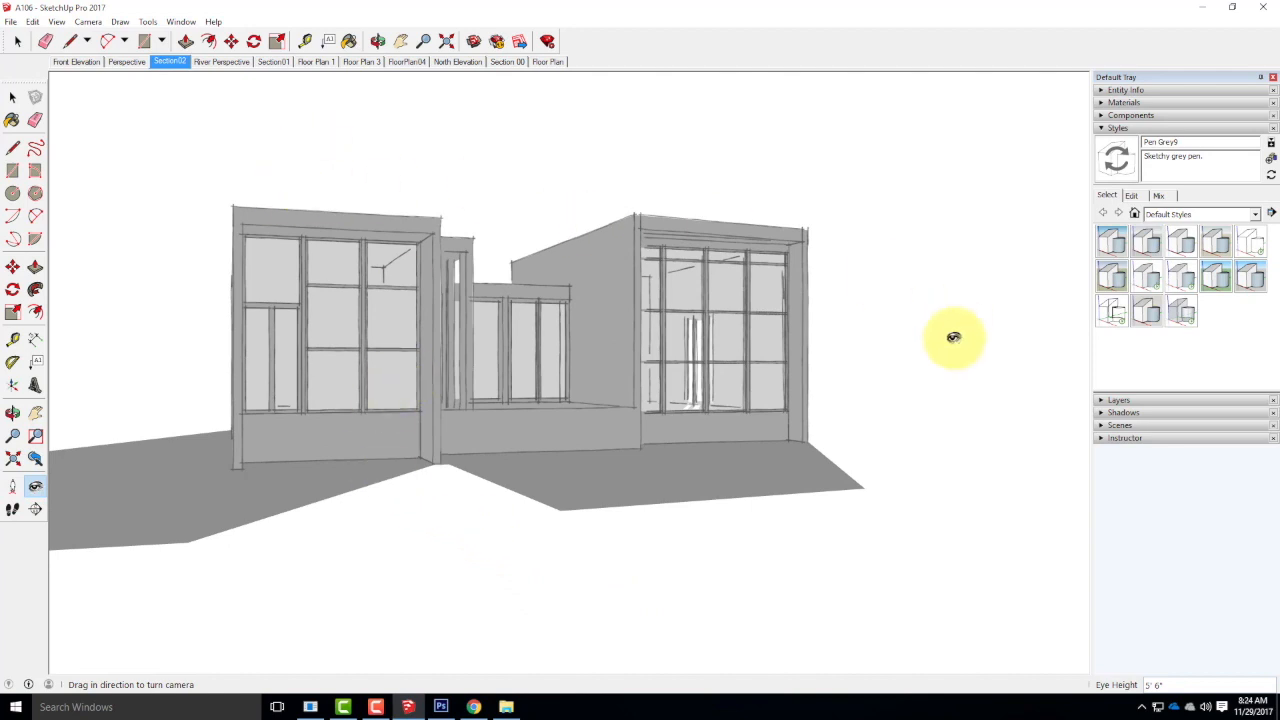
# Compare the cabin view with the meadow photo in Photoshop and turn the SketchUp camera slightly to the right.
pyautogui.click(441, 707)
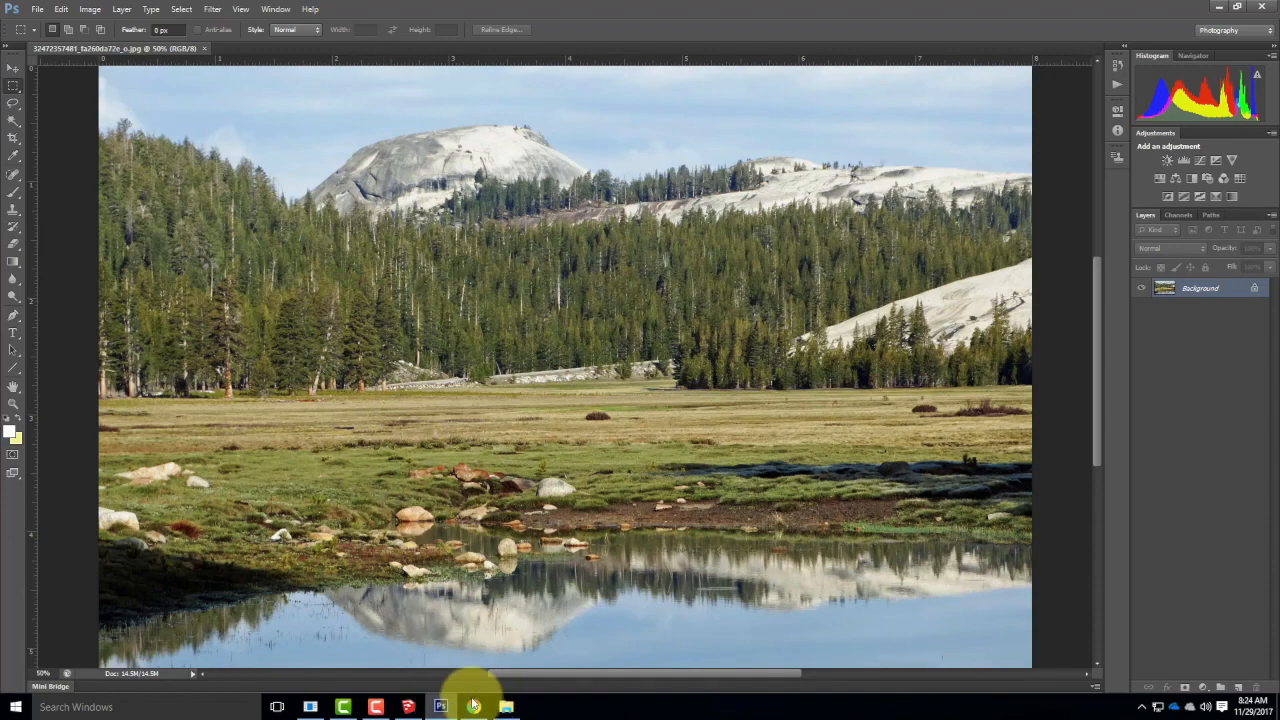
pyautogui.click(407, 707)
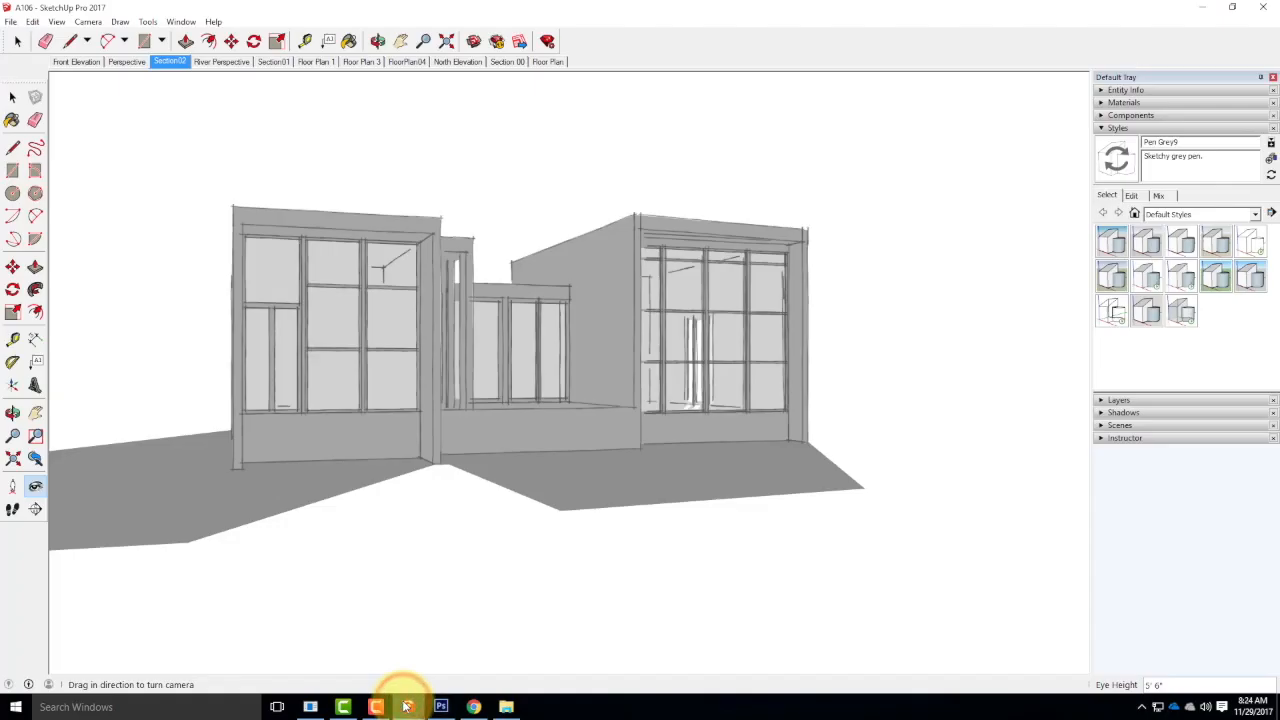
pyautogui.click(440, 707)
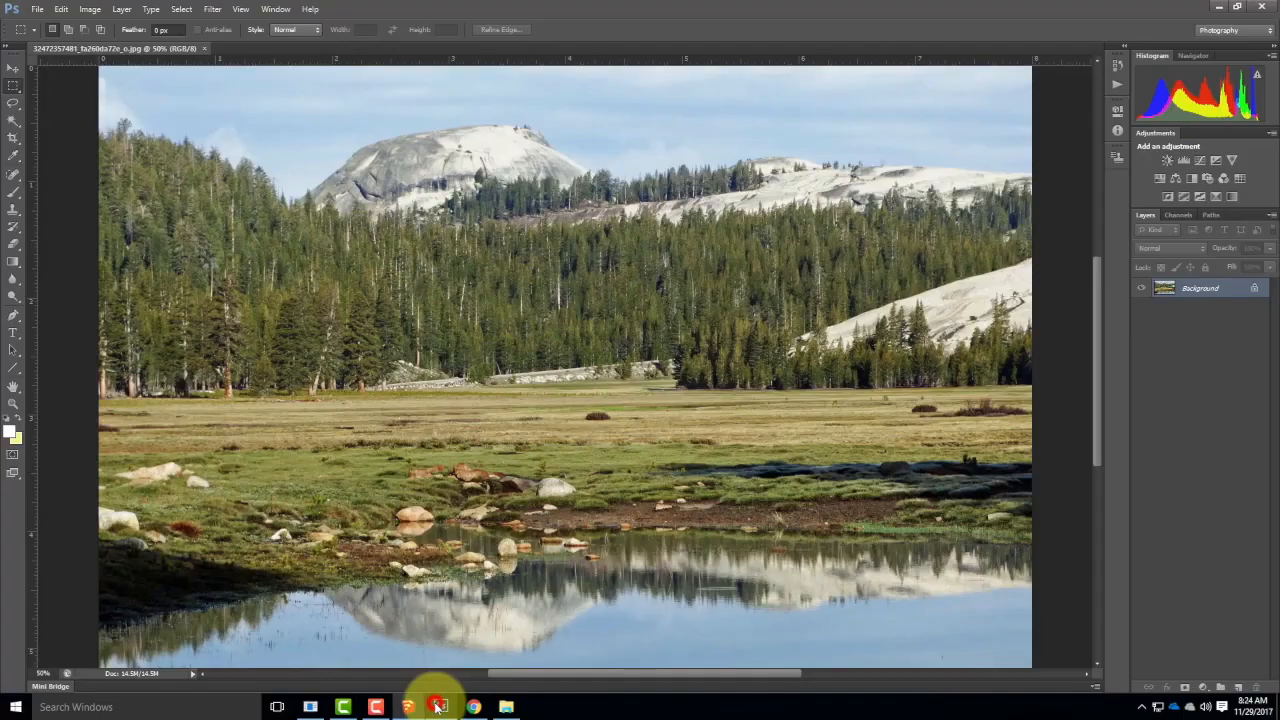
pyautogui.click(407, 707)
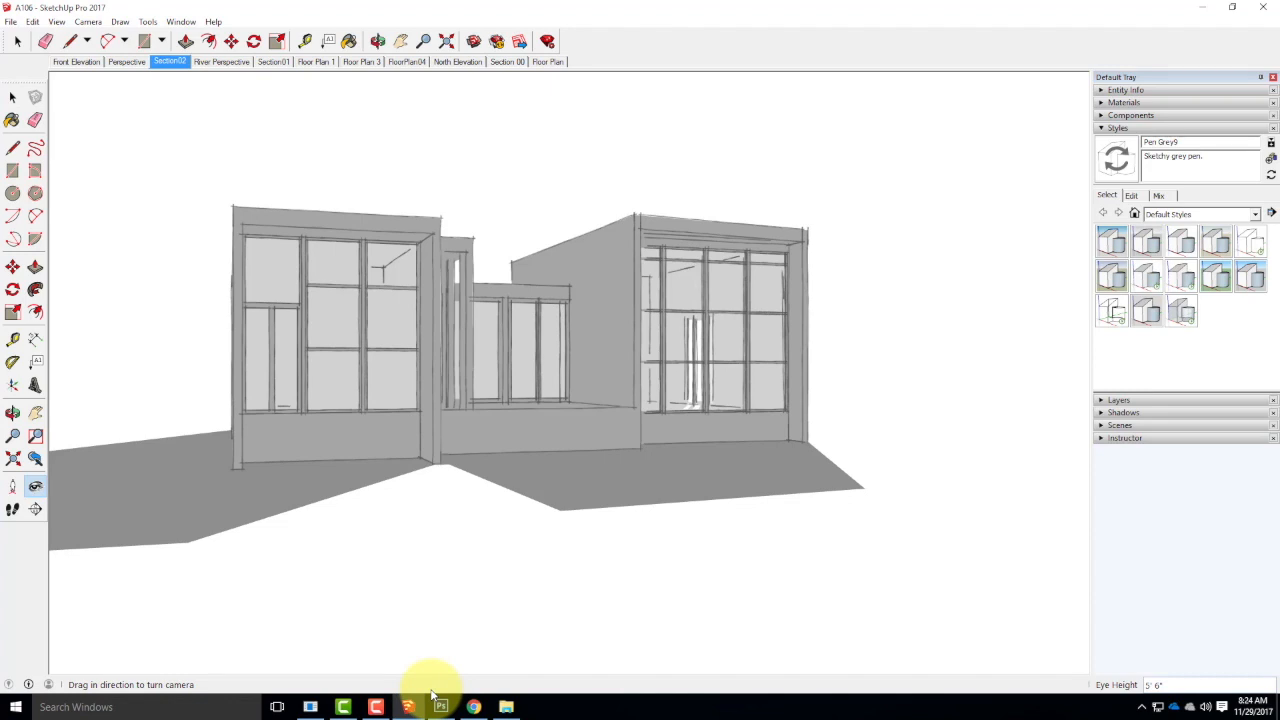
pyautogui.moveTo(487, 559); pyautogui.dragTo(514, 557)
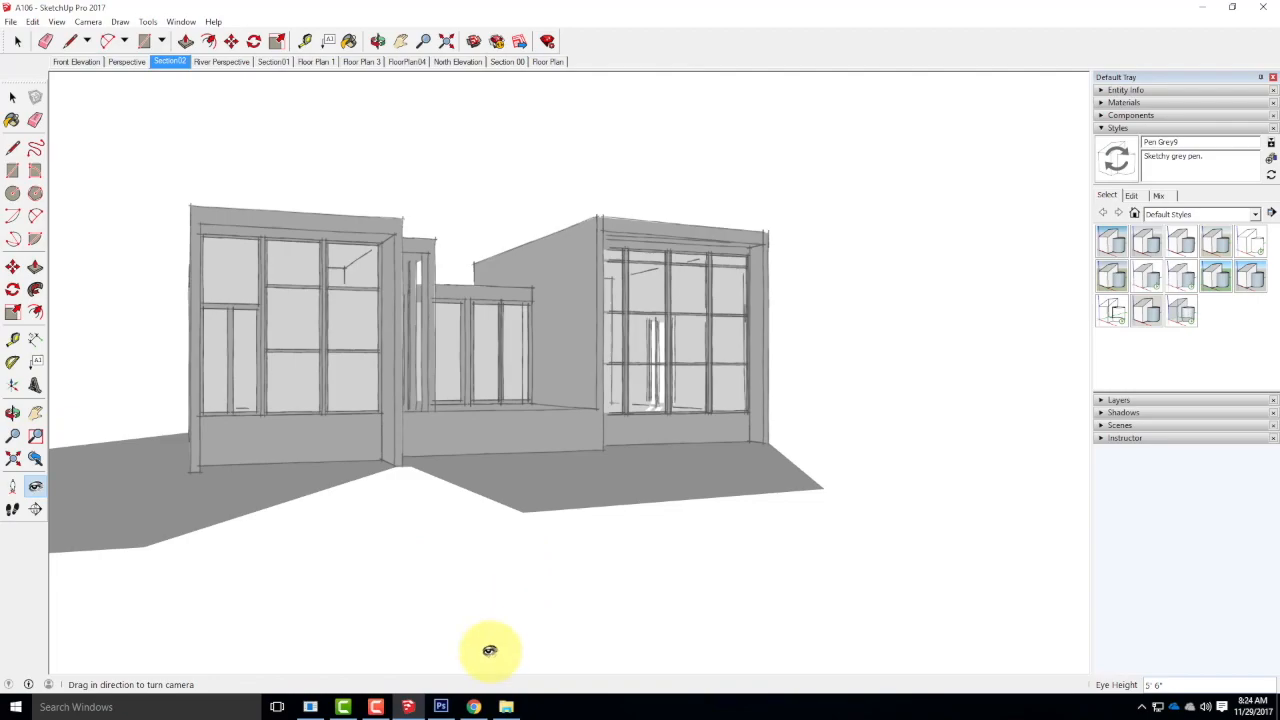
pyautogui.click(442, 706)
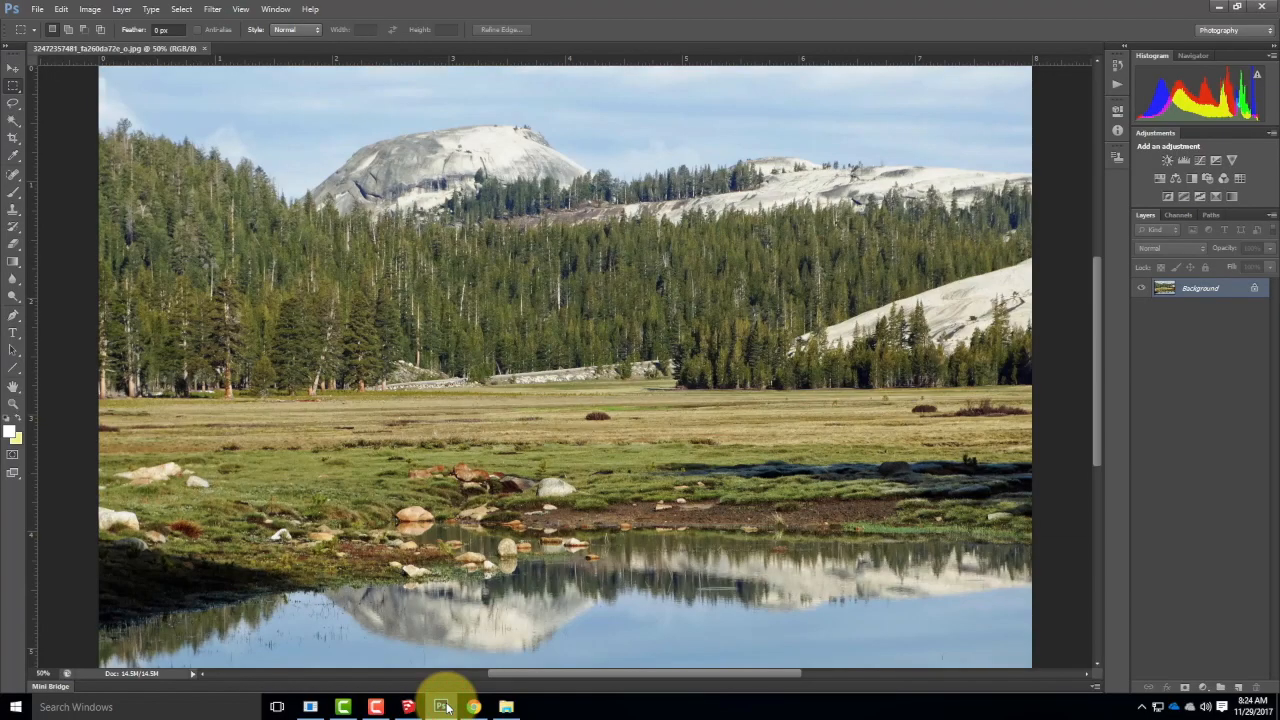
pyautogui.click(407, 707)
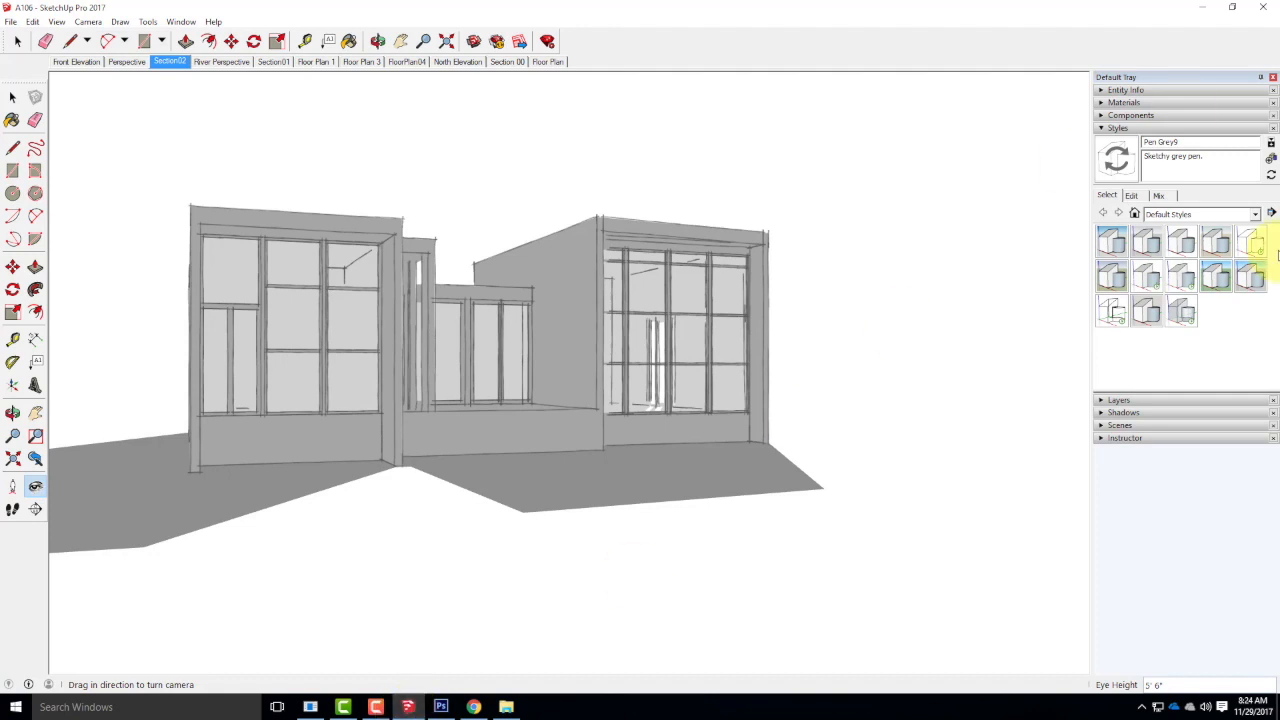
# Apply the HiddenLine default style to the cabin model and turn off shadows.
pyautogui.click(1252, 242)
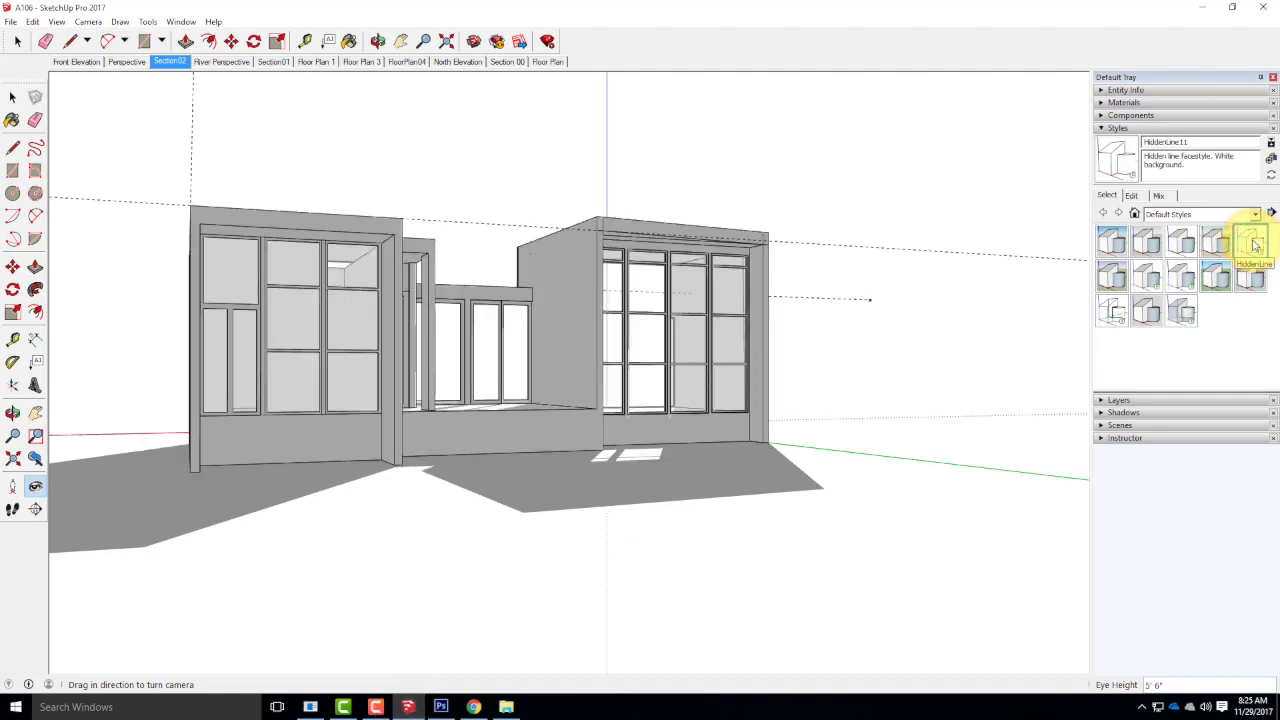
pyautogui.click(56, 21)
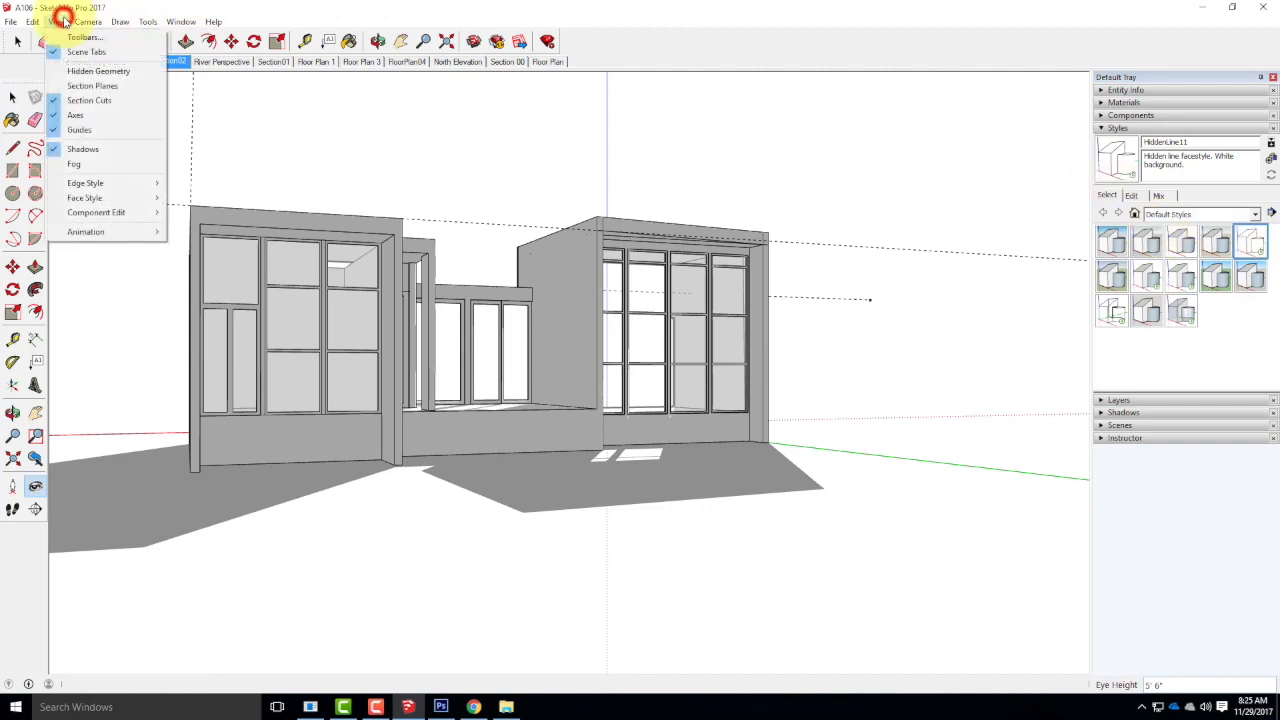
pyautogui.click(80, 148)
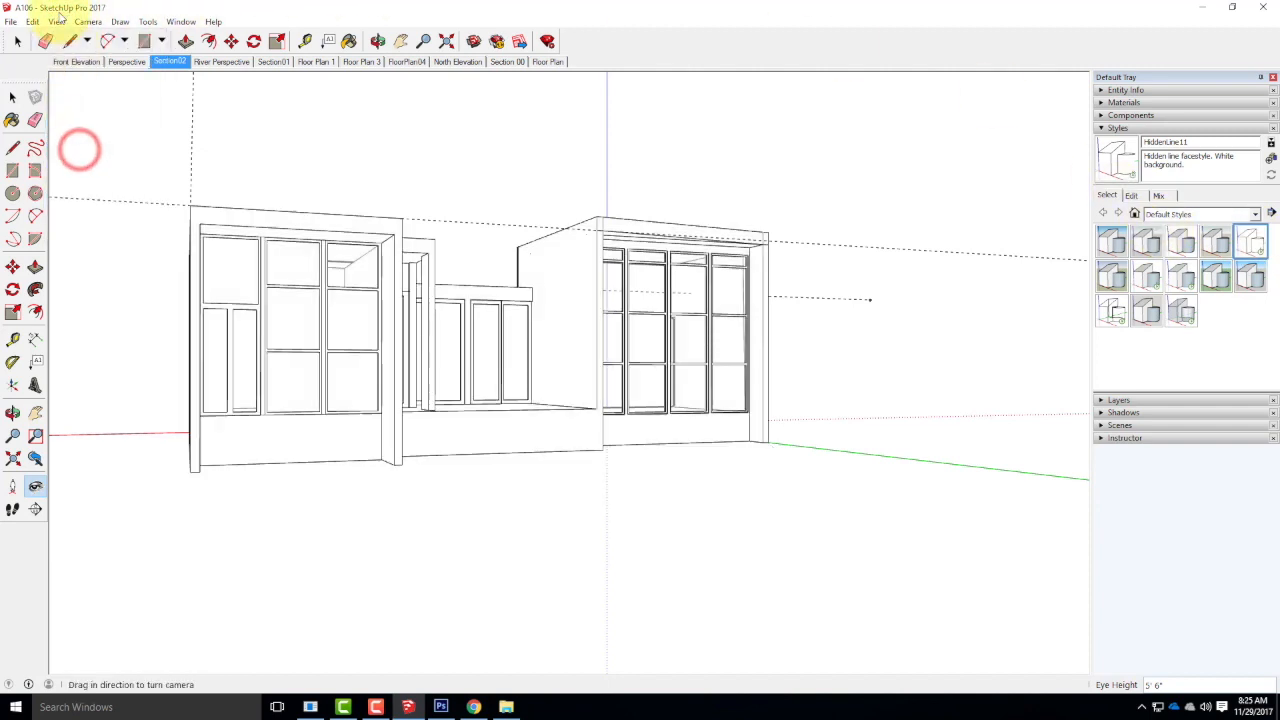
# Hide the axes and guides and turn off section cuts in the cabin view.
pyautogui.click(58, 21)
pyautogui.click(93, 120)
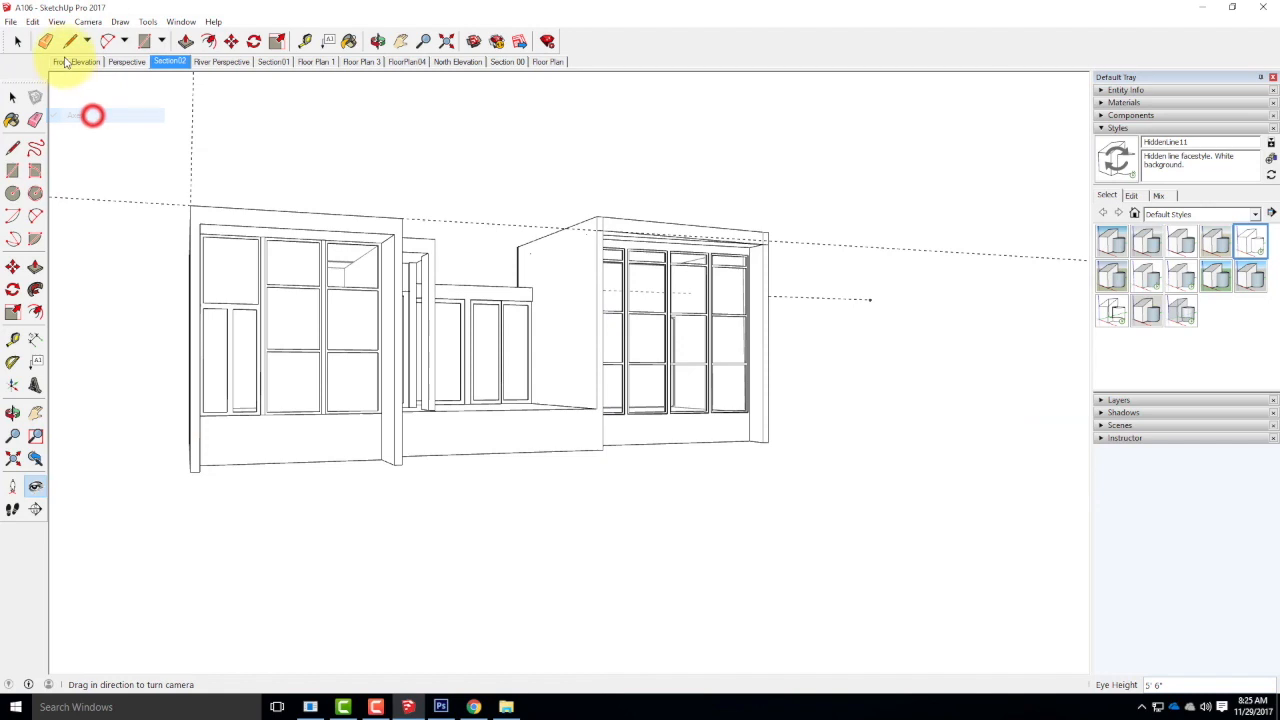
pyautogui.click(57, 21)
pyautogui.click(79, 130)
pyautogui.click(57, 21)
pyautogui.click(85, 100)
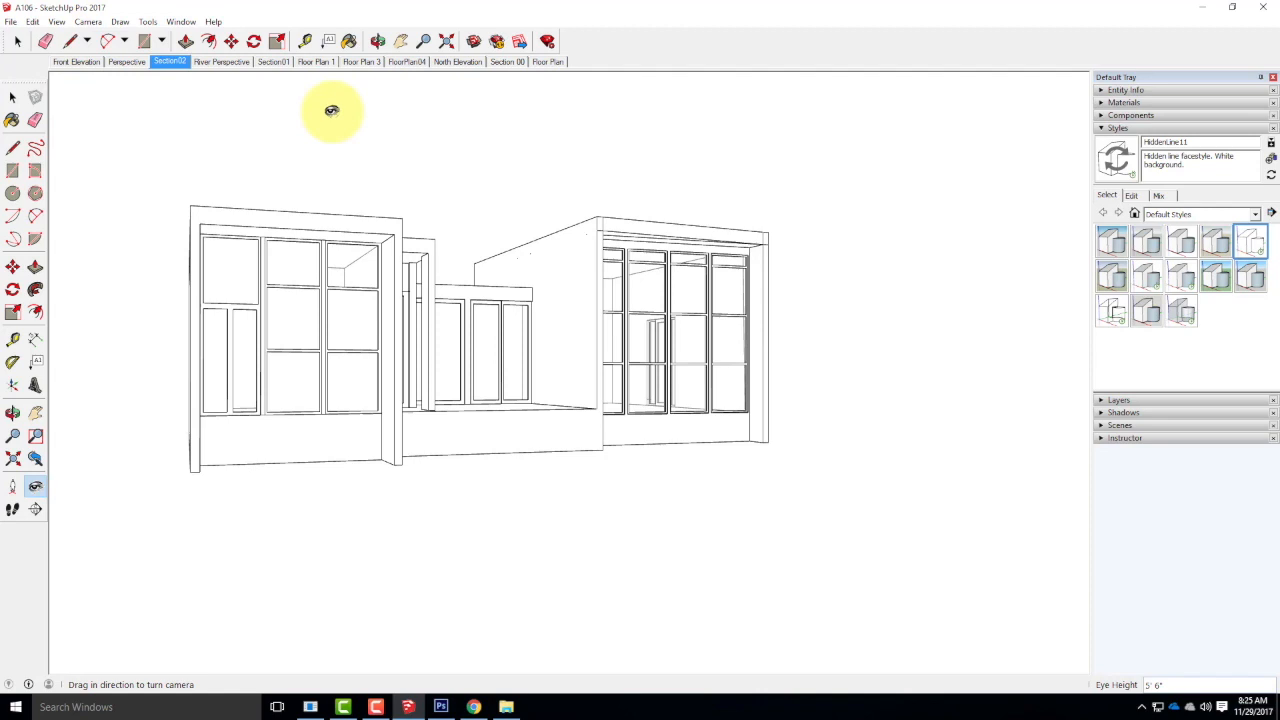
# Start a 2D graphic export of the cabin view and browse to Live Demonstrations, Live - A135 Exercises, Ex131.
pyautogui.click(11, 21)
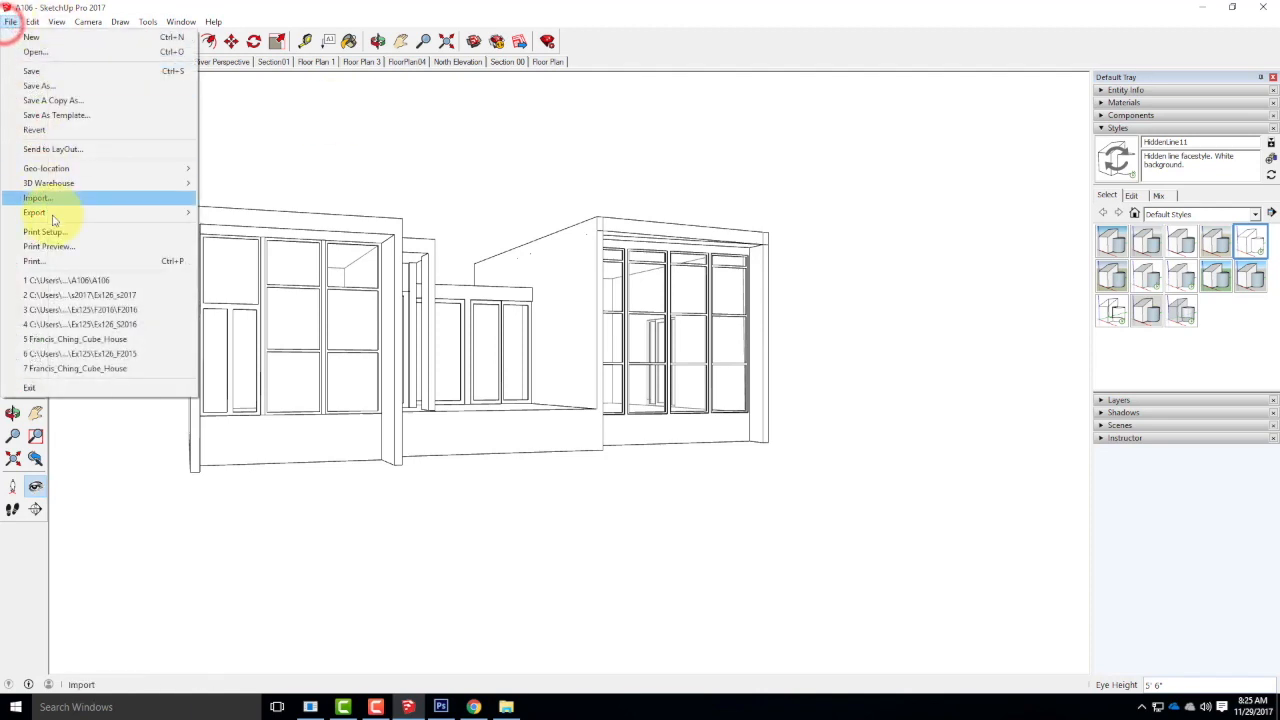
pyautogui.moveTo(45, 212)
pyautogui.click(238, 227)
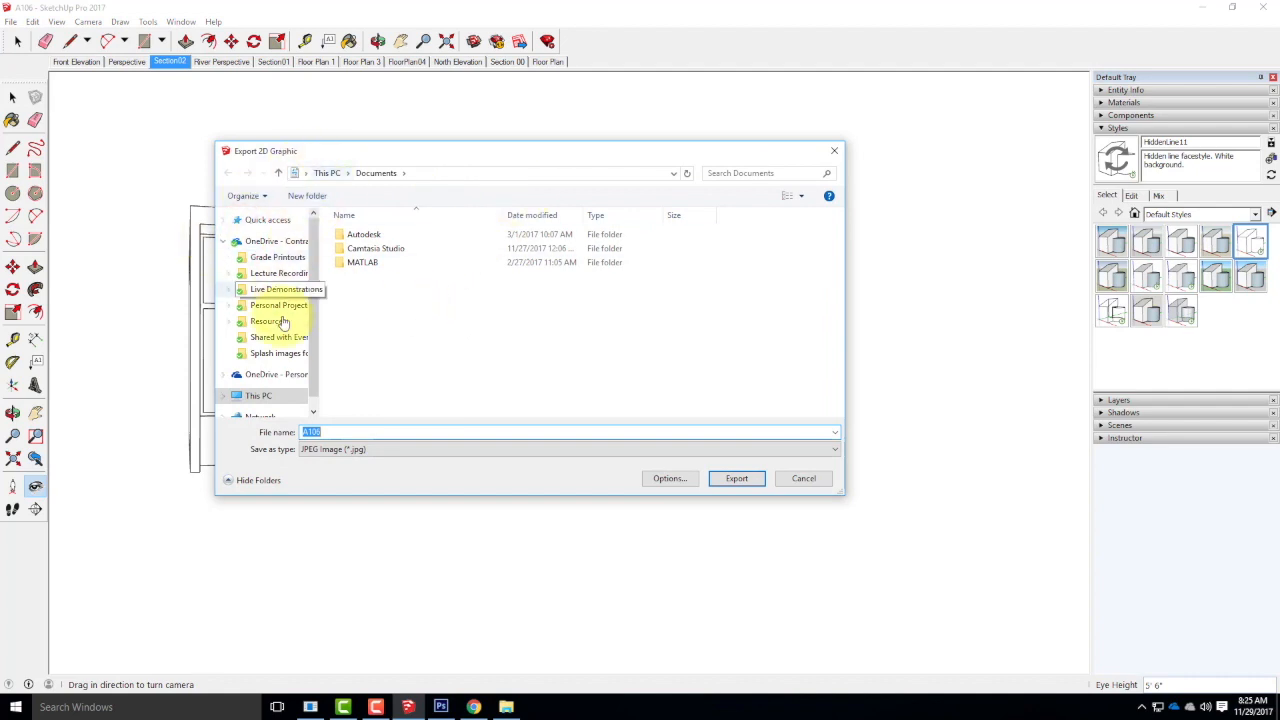
pyautogui.click(279, 289)
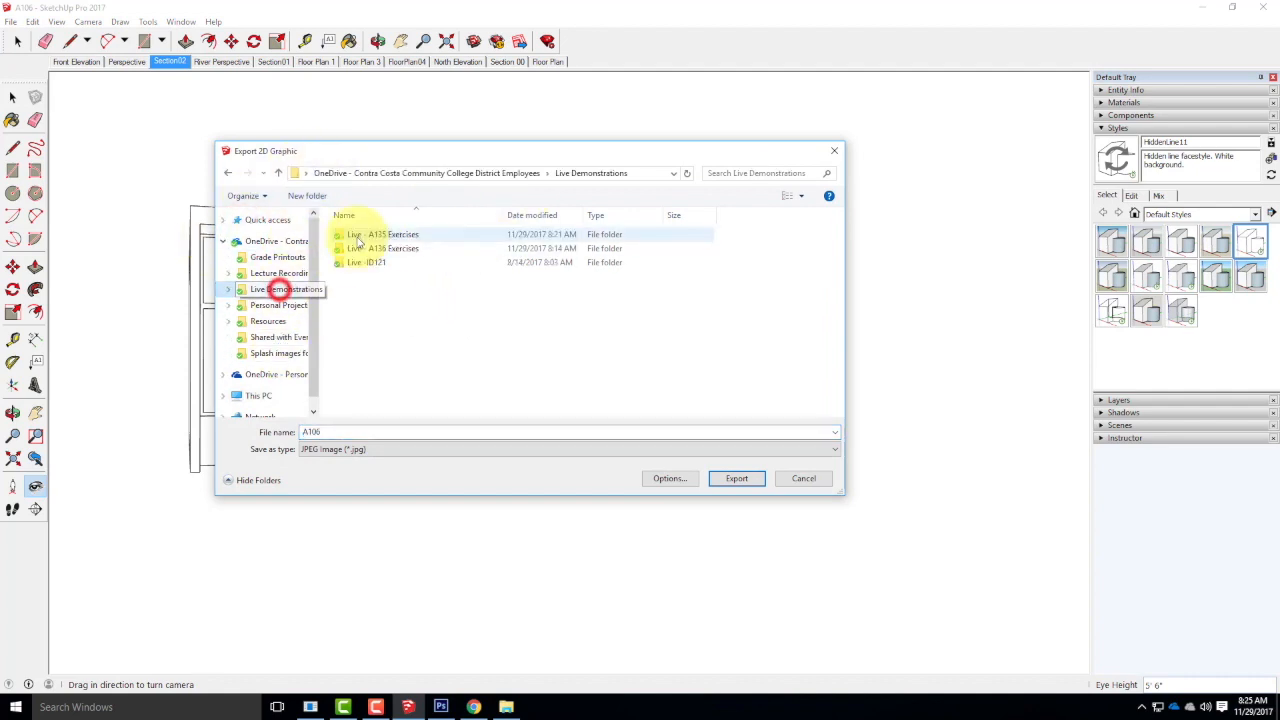
pyautogui.doubleClick(368, 238)
pyautogui.scroll(-6, 420, 318)
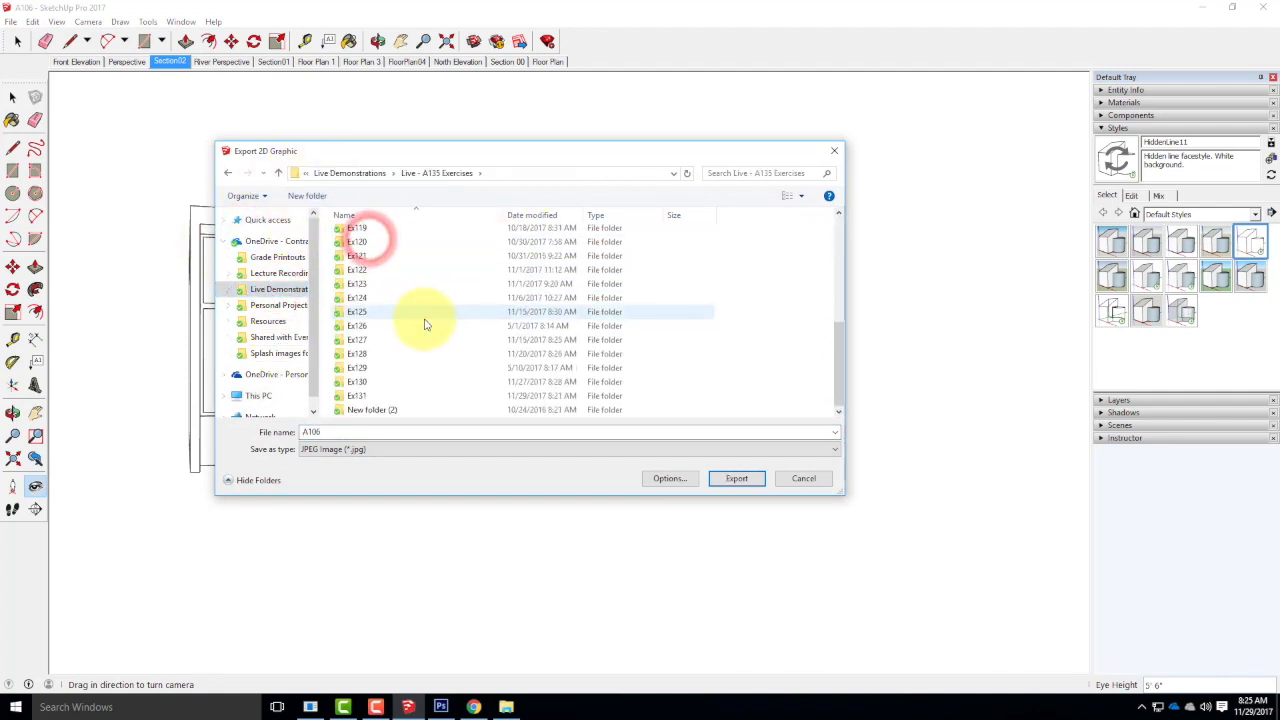
pyautogui.click(352, 397)
pyautogui.doubleClick(350, 398)
# Name the JPEG A106_Perspective, accept the export options with a 5000-pixel width and anti-aliasing, and export it.
pyautogui.click(336, 432)
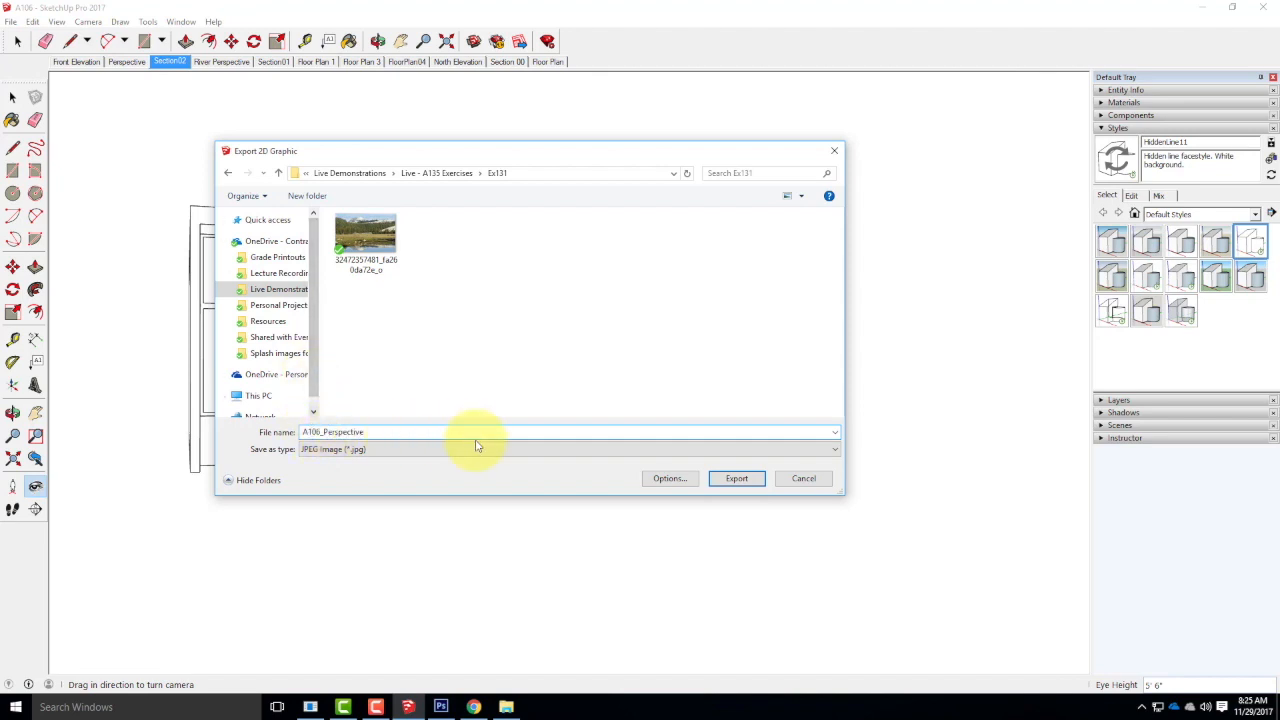
pyautogui.click(669, 478)
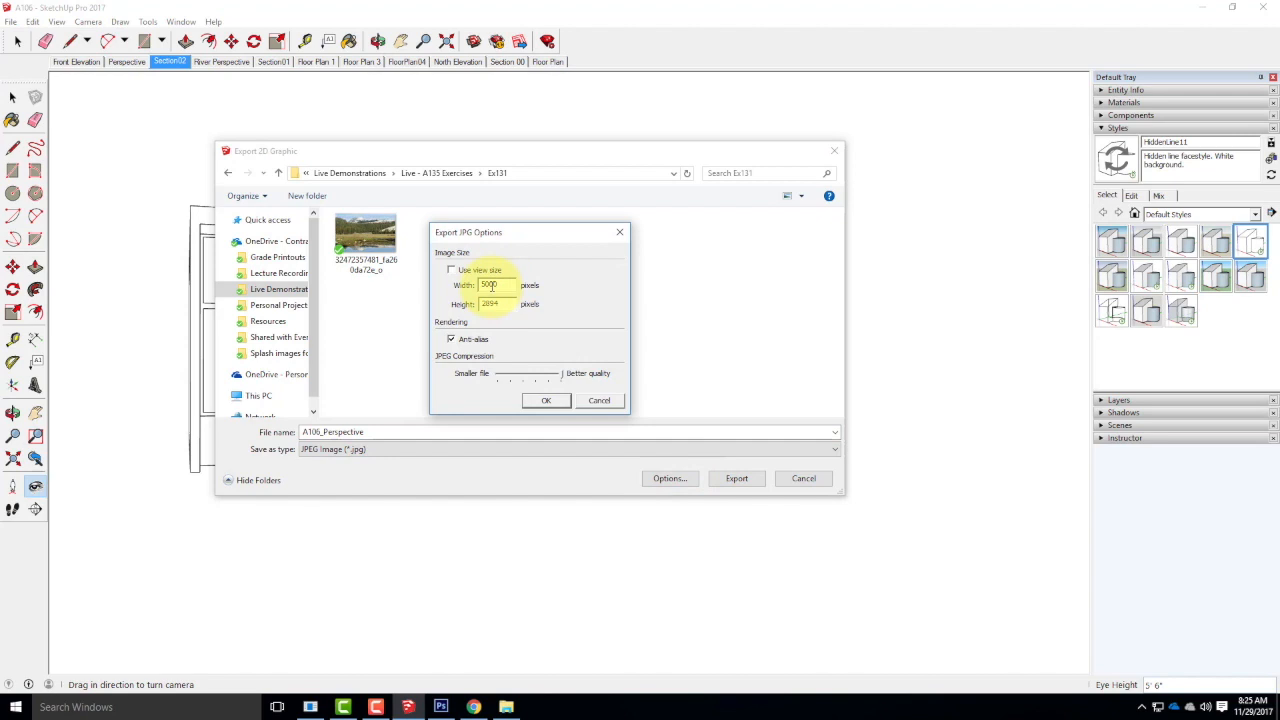
pyautogui.click(557, 401)
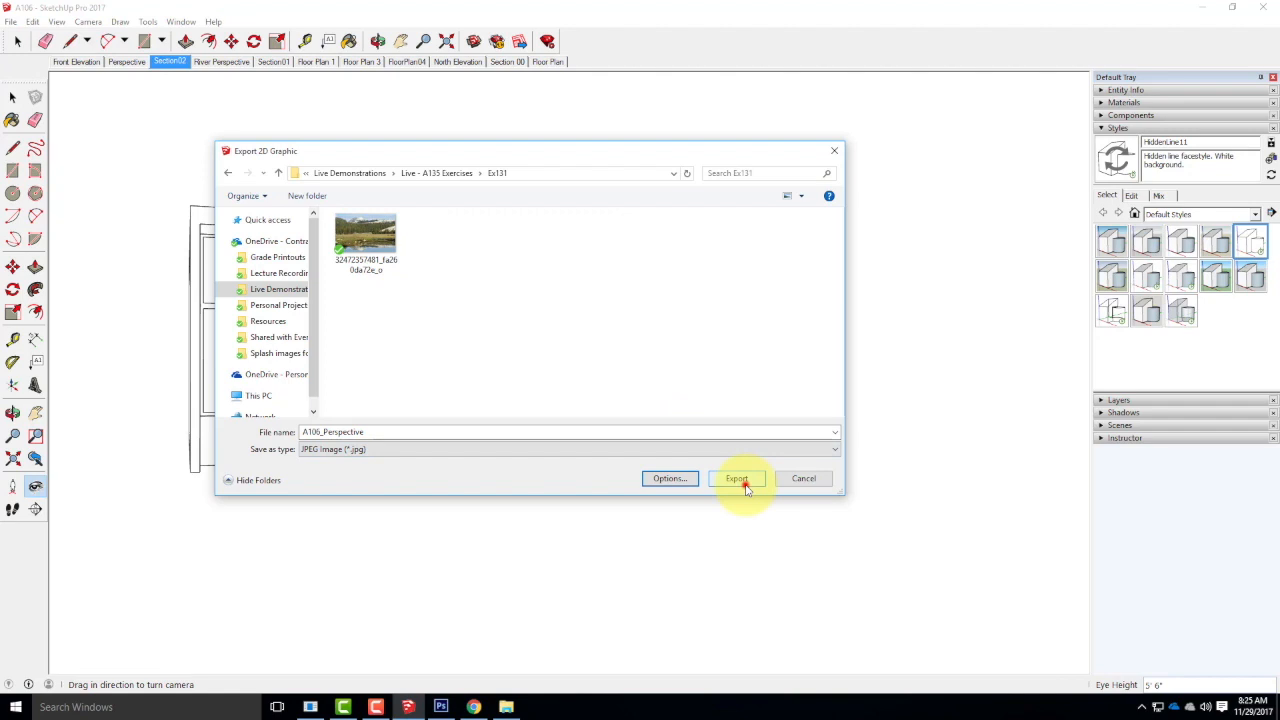
pyautogui.click(740, 480)
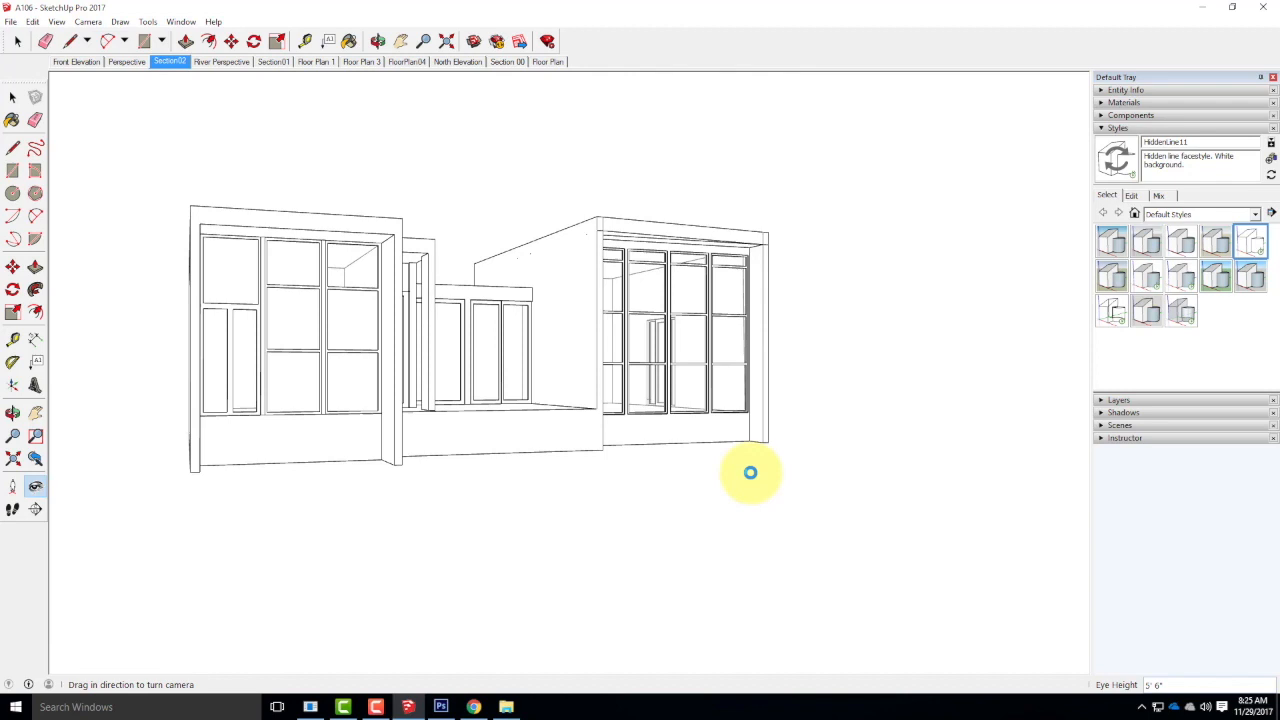
# Switch to Photoshop and place the A106_Perspective image from the Ex131 folder over the meadow photo.
pyautogui.click(440, 706)
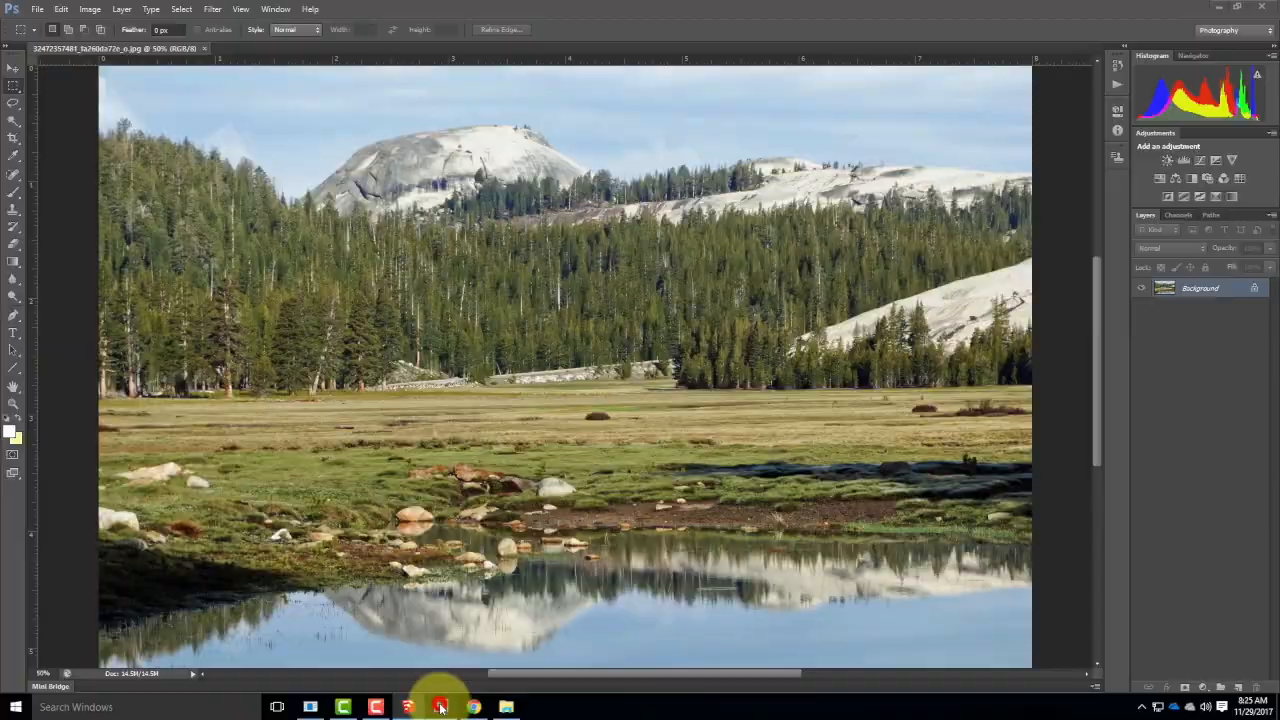
pyautogui.click(40, 10)
pyautogui.click(50, 225)
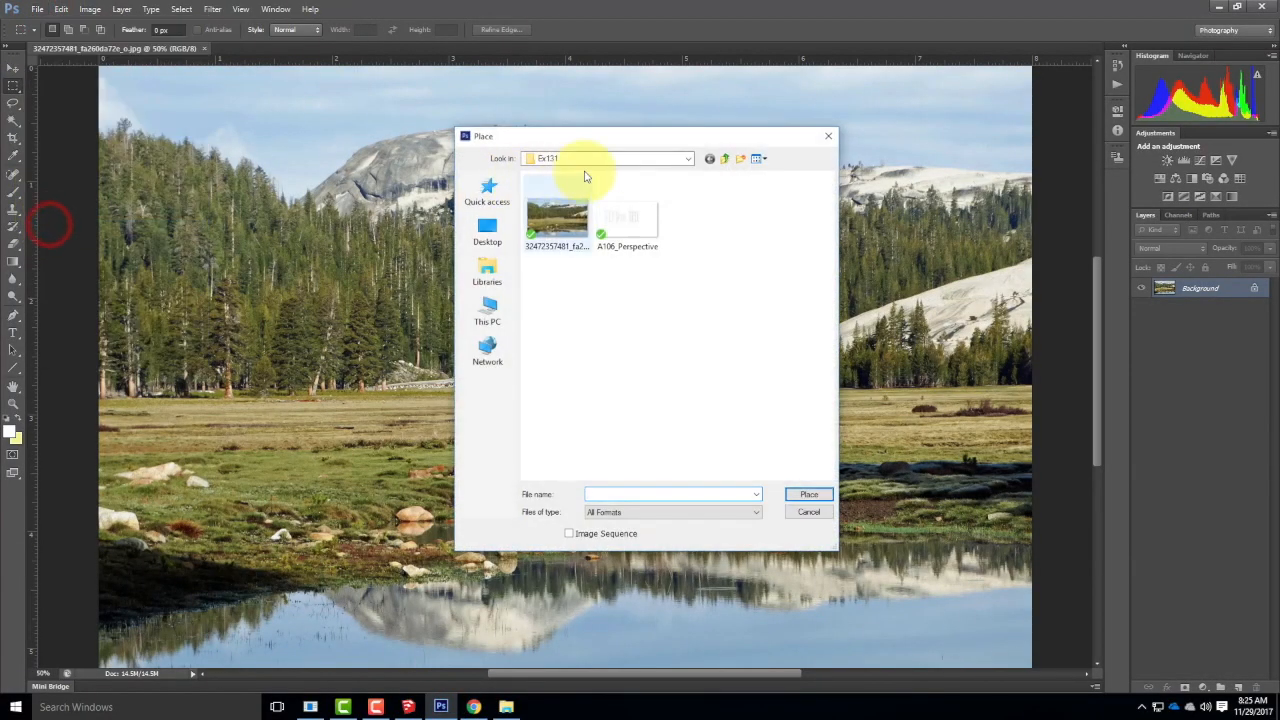
pyautogui.click(629, 218)
pyautogui.click(809, 494)
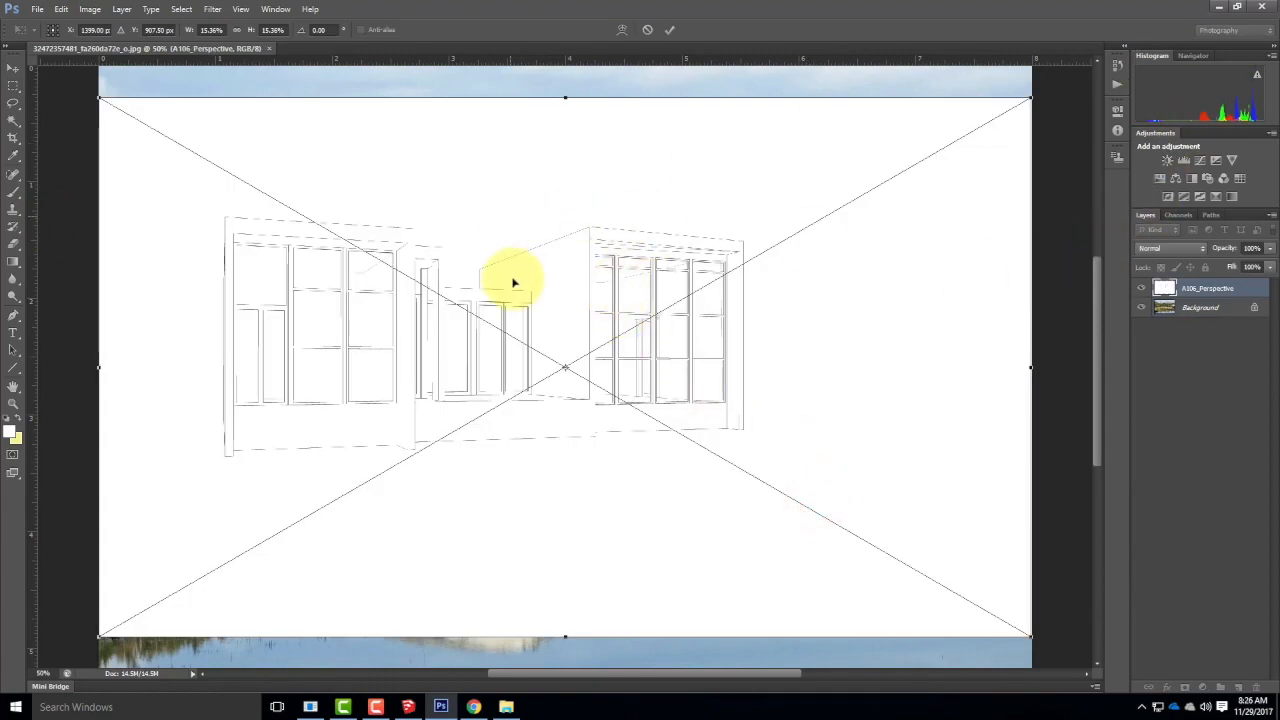
# Try the Multiply blend mode on the A106_Perspective layer and set it back to Normal.
pyautogui.click(1178, 250)
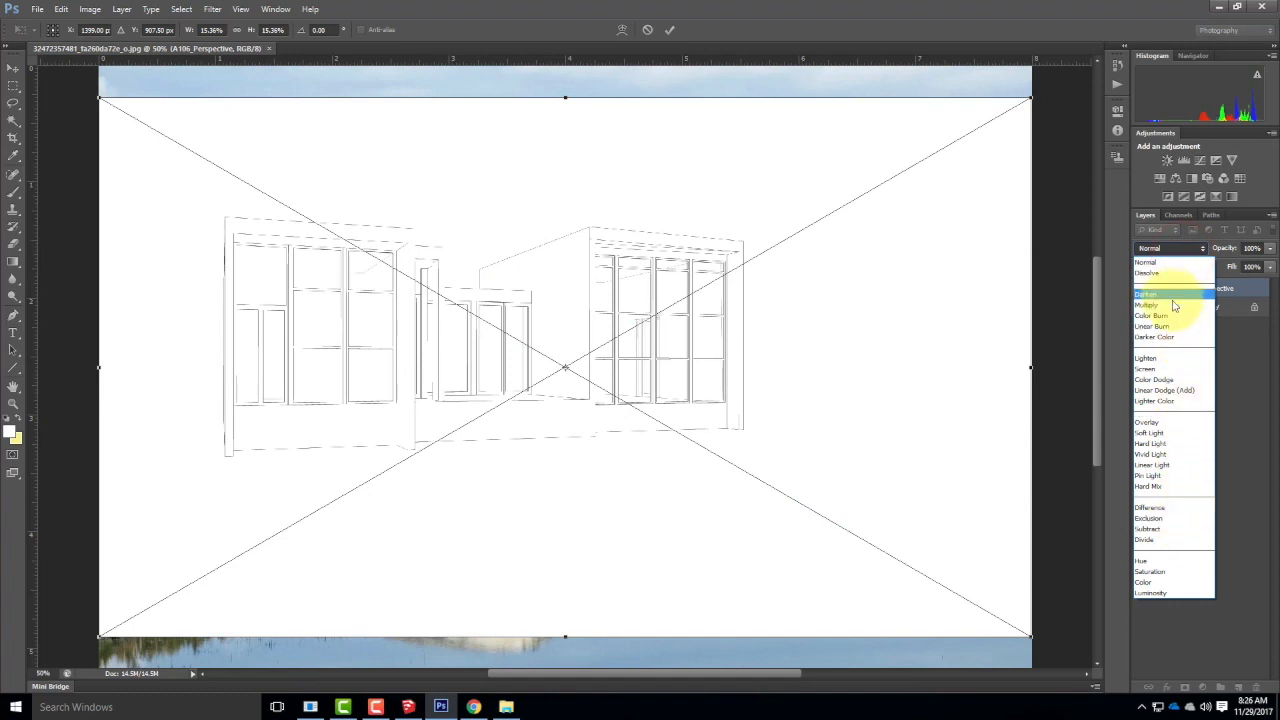
pyautogui.click(1171, 306)
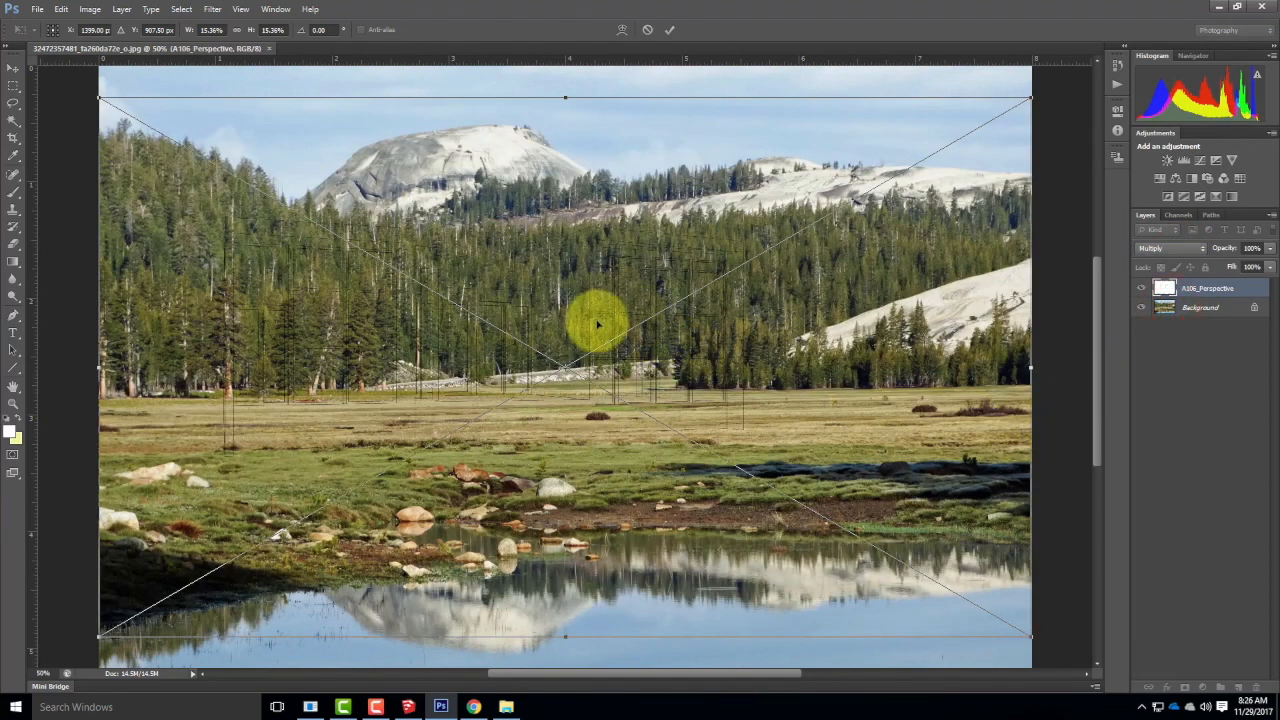
pyautogui.click(1170, 249)
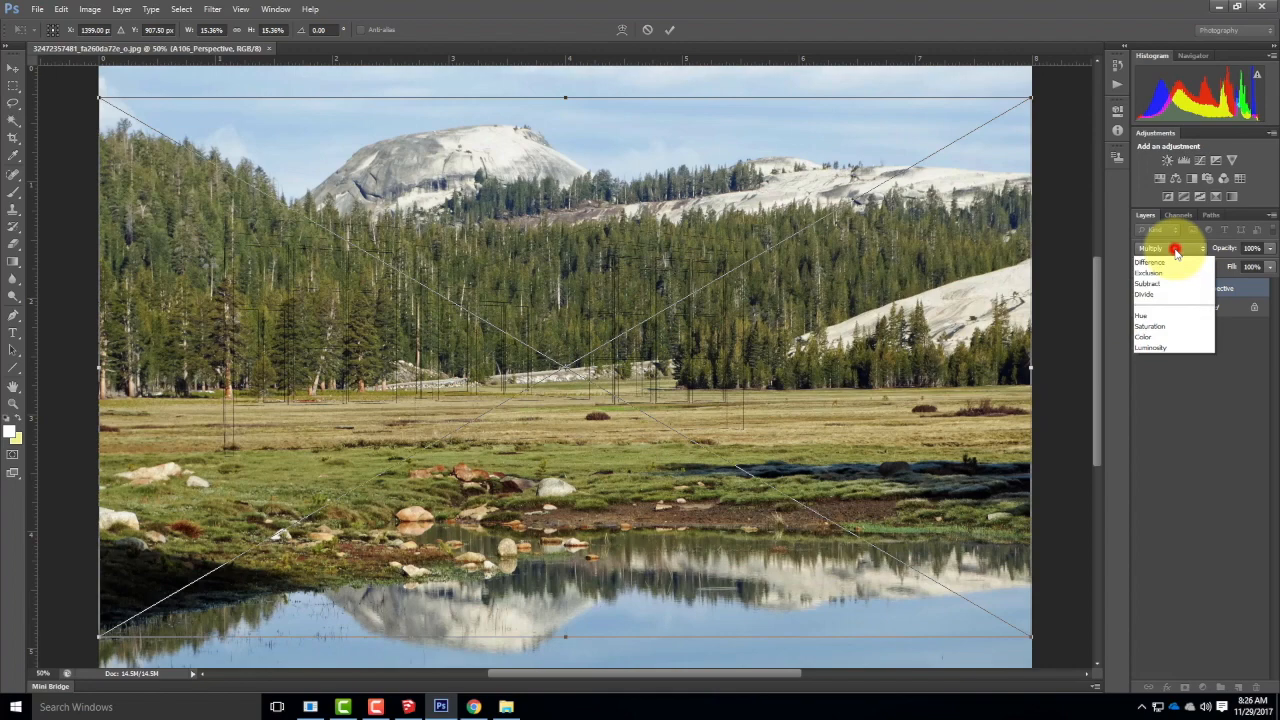
pyautogui.click(1156, 263)
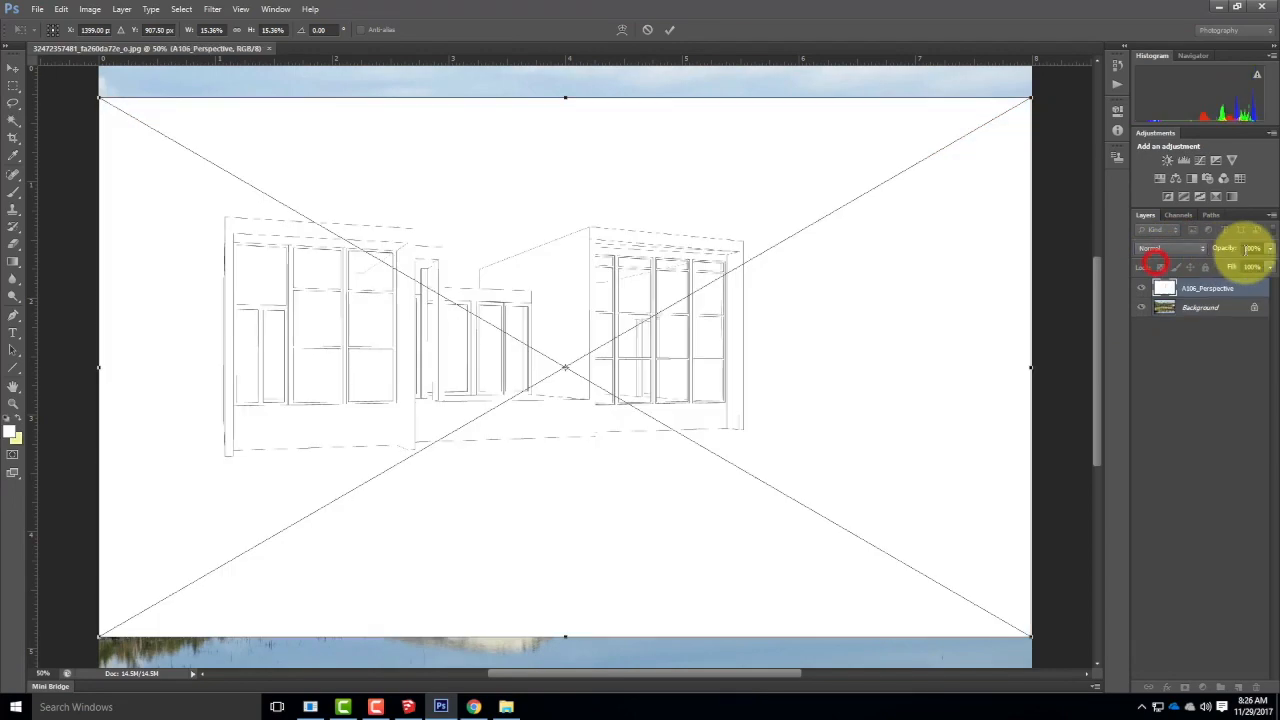
# Lower the A106_Perspective layer's opacity to 44% and shift the drawing down and slightly left over the meadow.
pyautogui.click(1269, 249)
pyautogui.click(1233, 264)
pyautogui.moveTo(1233, 264); pyautogui.dragTo(1233, 267)
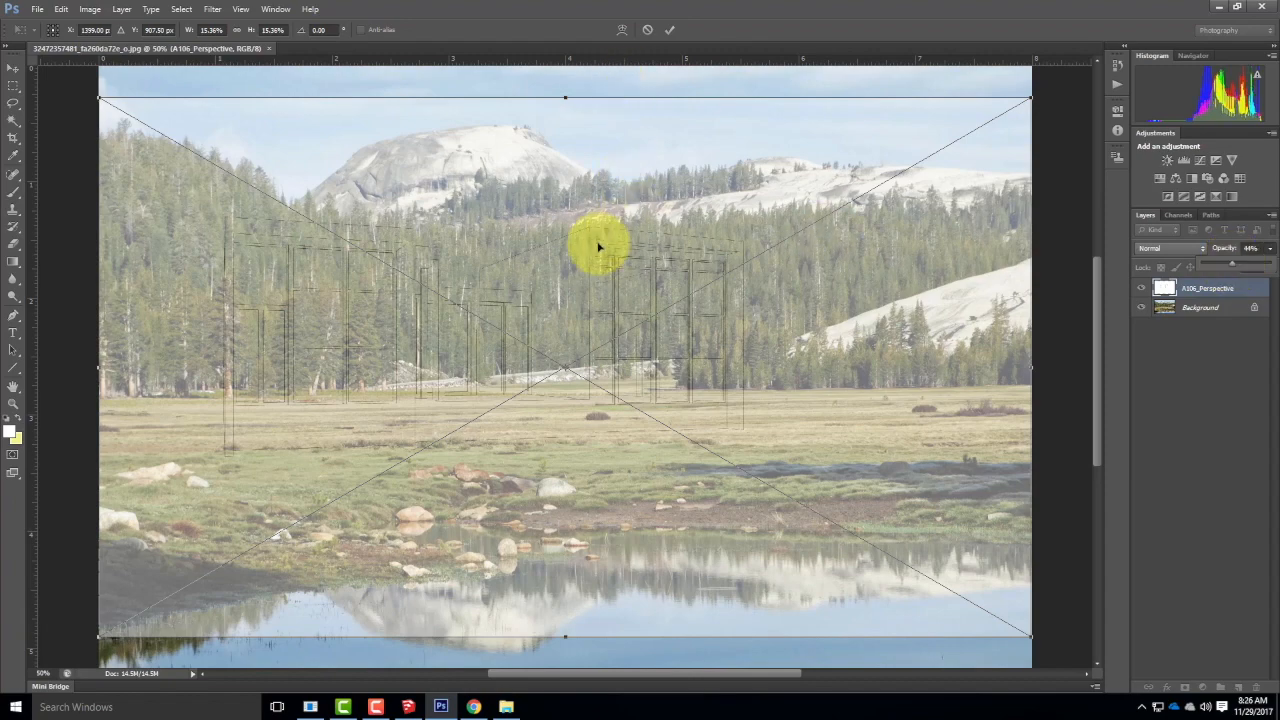
pyautogui.moveTo(596, 227)
pyautogui.mouseDown()
pyautogui.moveTo(586, 263)
pyautogui.moveTo(610, 262)
pyautogui.moveTo(579, 268)
pyautogui.mouseUp()
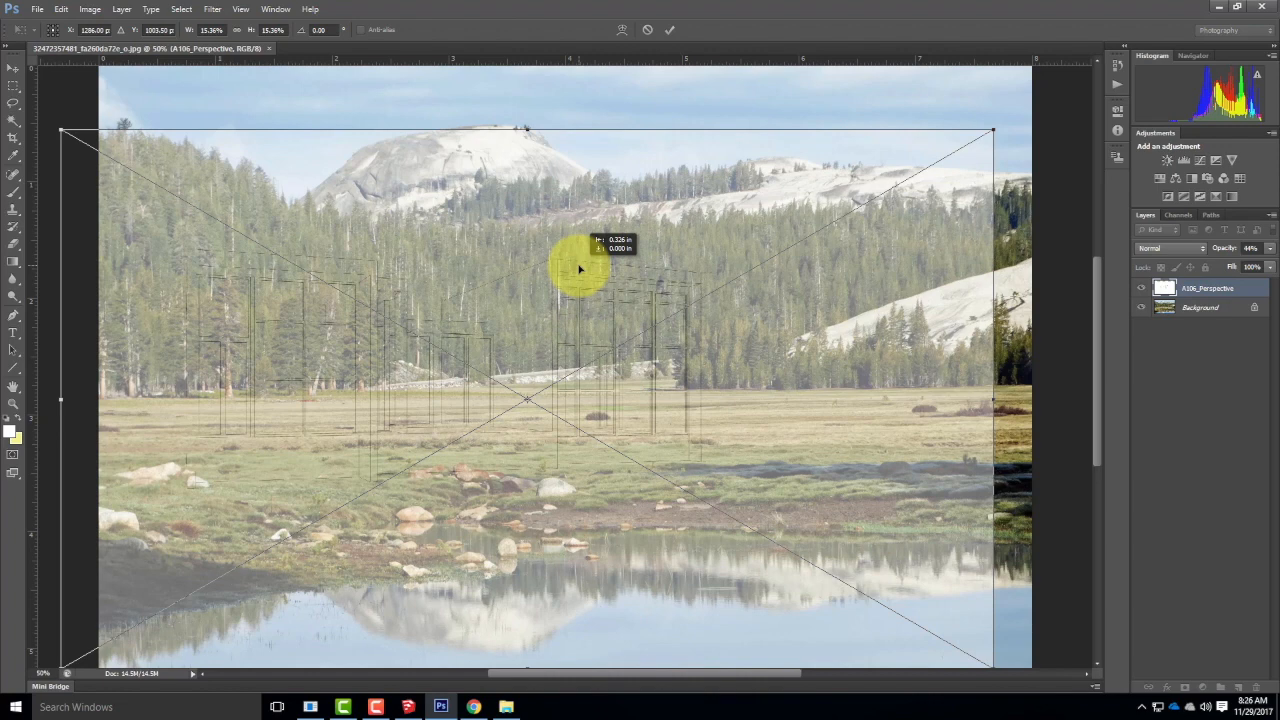
pyautogui.moveTo(579, 268); pyautogui.dragTo(580, 268)
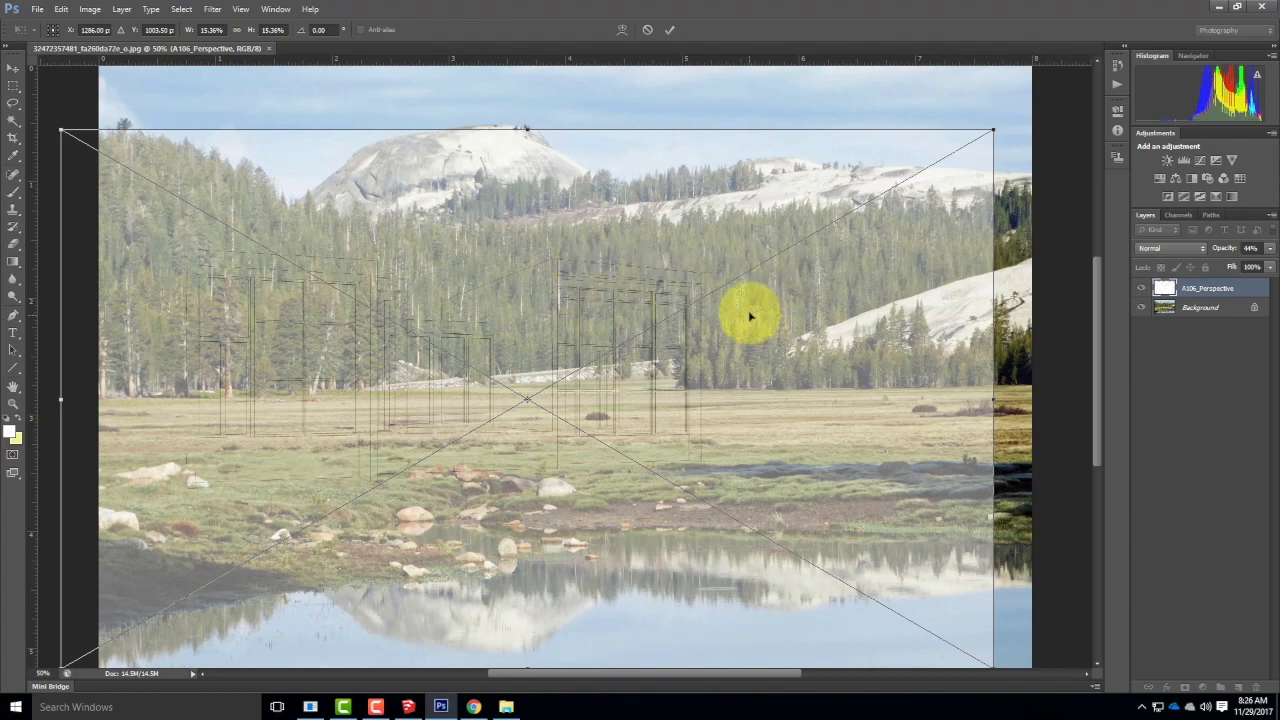
pyautogui.moveTo(606, 354); pyautogui.dragTo(613, 357)
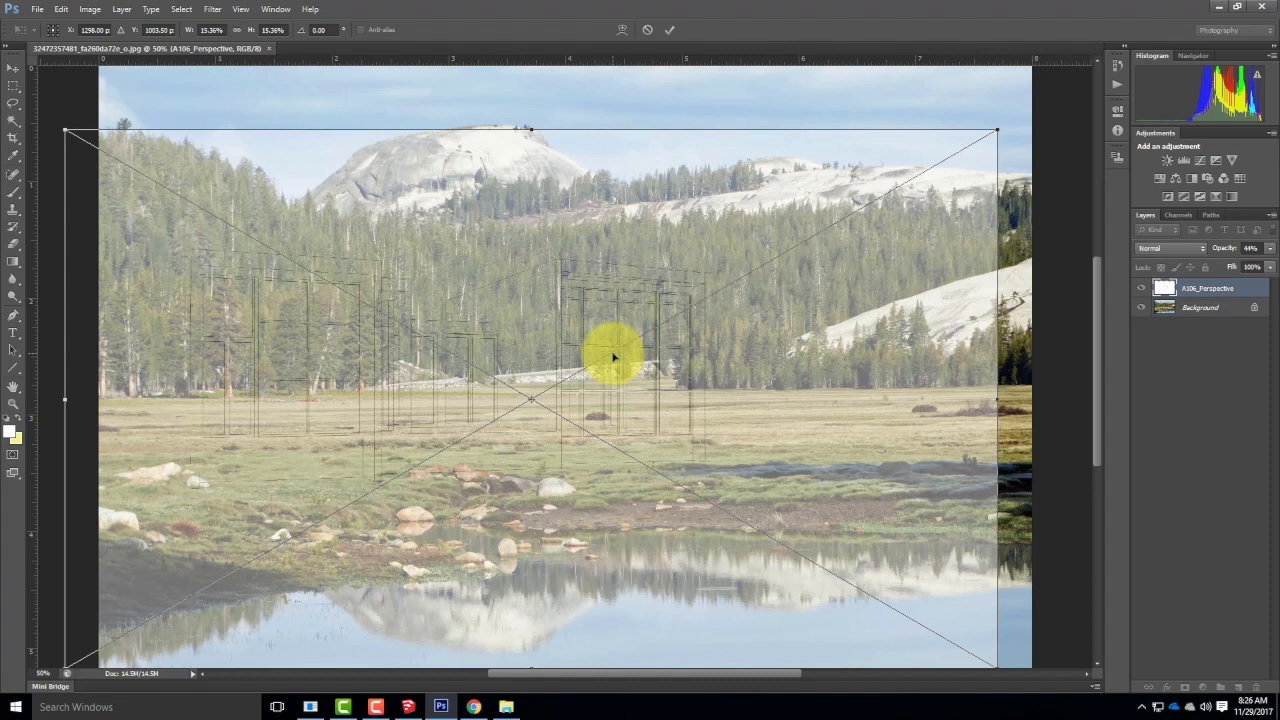
# Switch to SketchUp and add a scene from the current cabin view, saving the style changes as a new style.
pyautogui.click(409, 707)
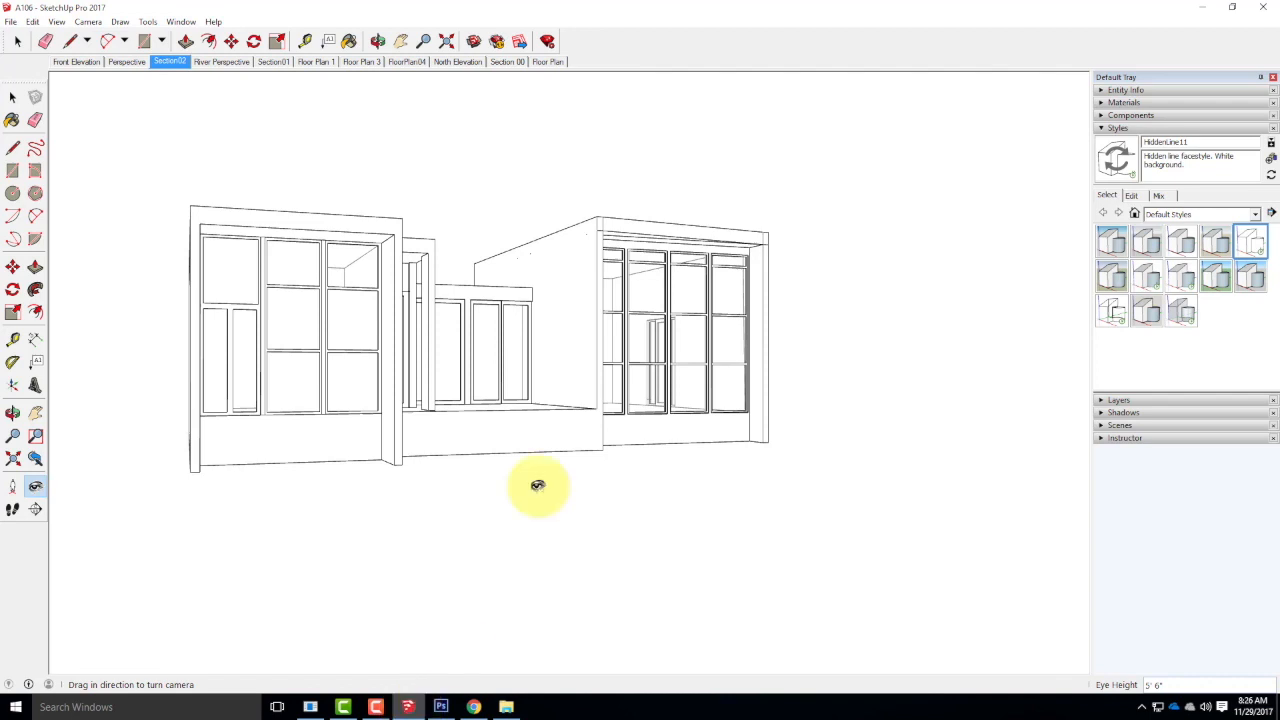
pyautogui.click(1104, 424)
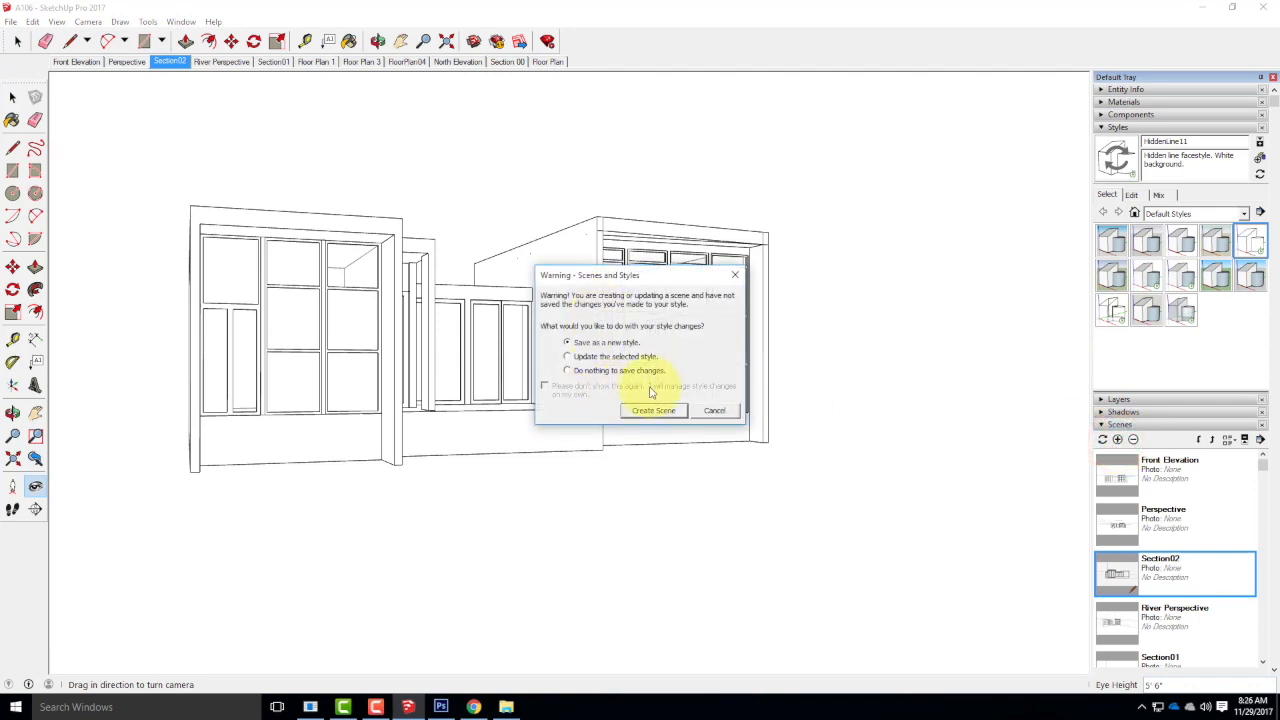
pyautogui.click(658, 413)
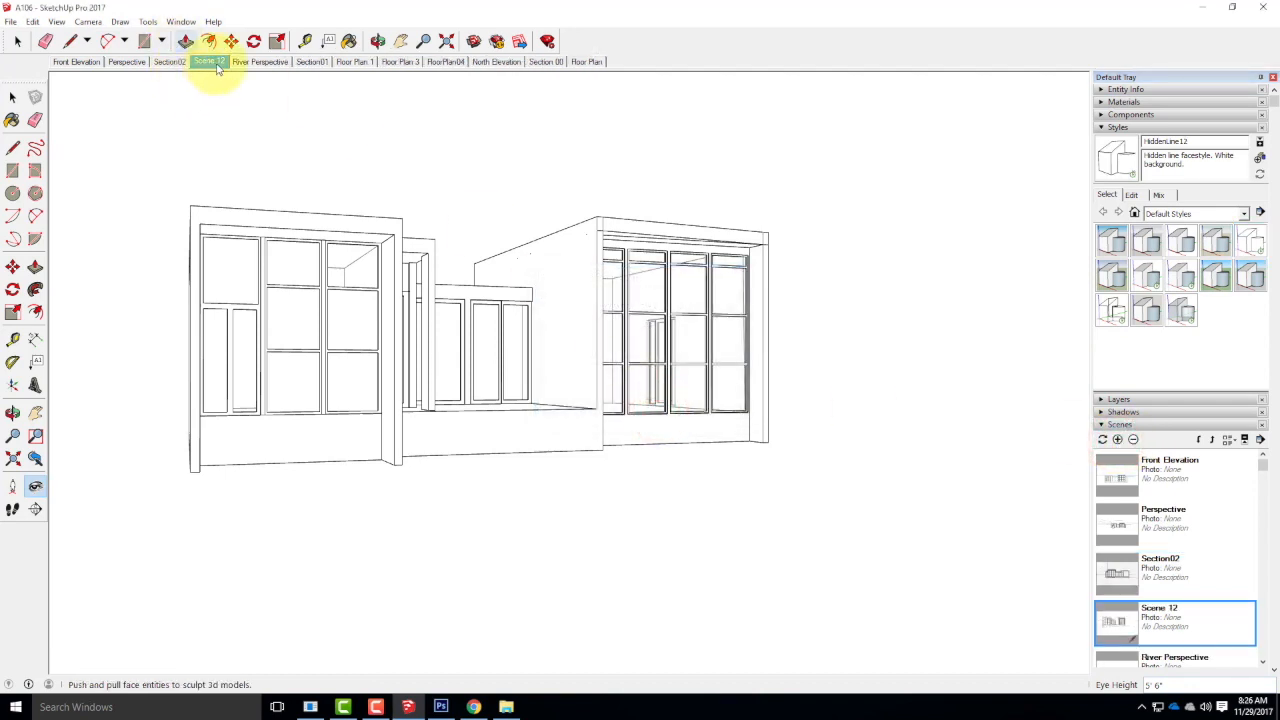
# Rename the new scene Perspective_F2017.
pyautogui.moveTo(1265, 470); pyautogui.dragTo(1263, 651)
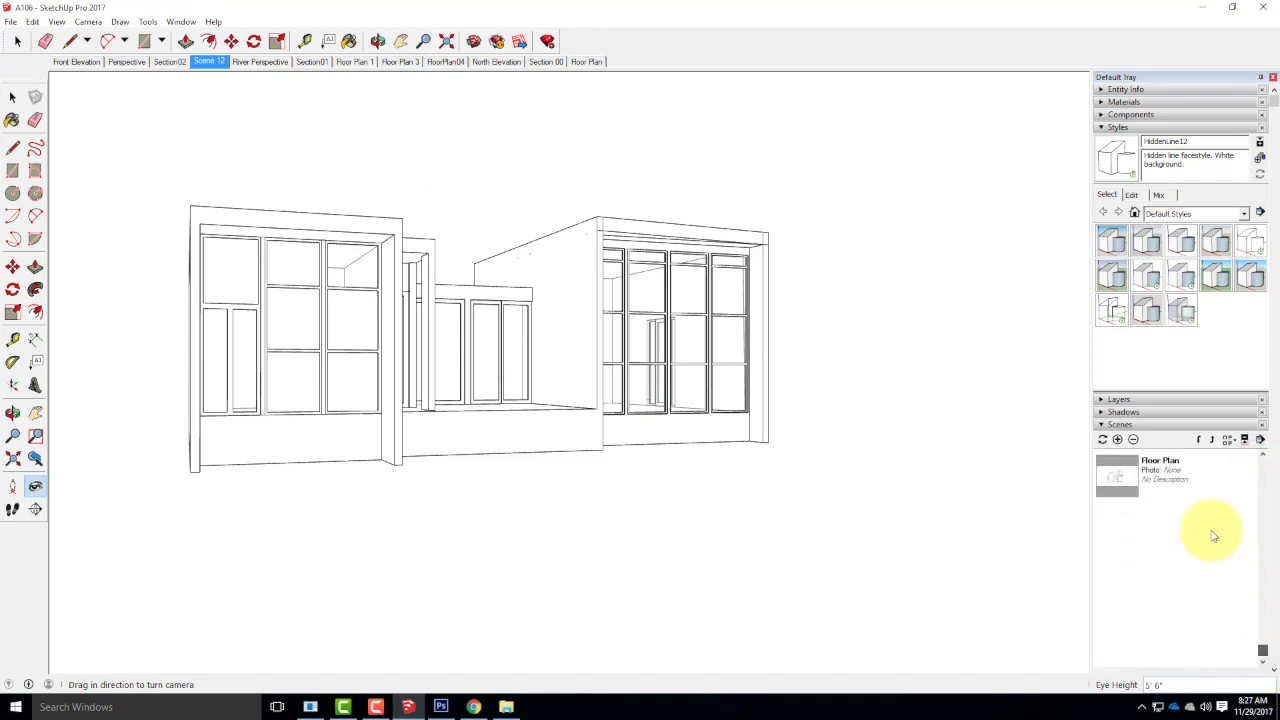
pyautogui.scroll(8, 1199, 493)
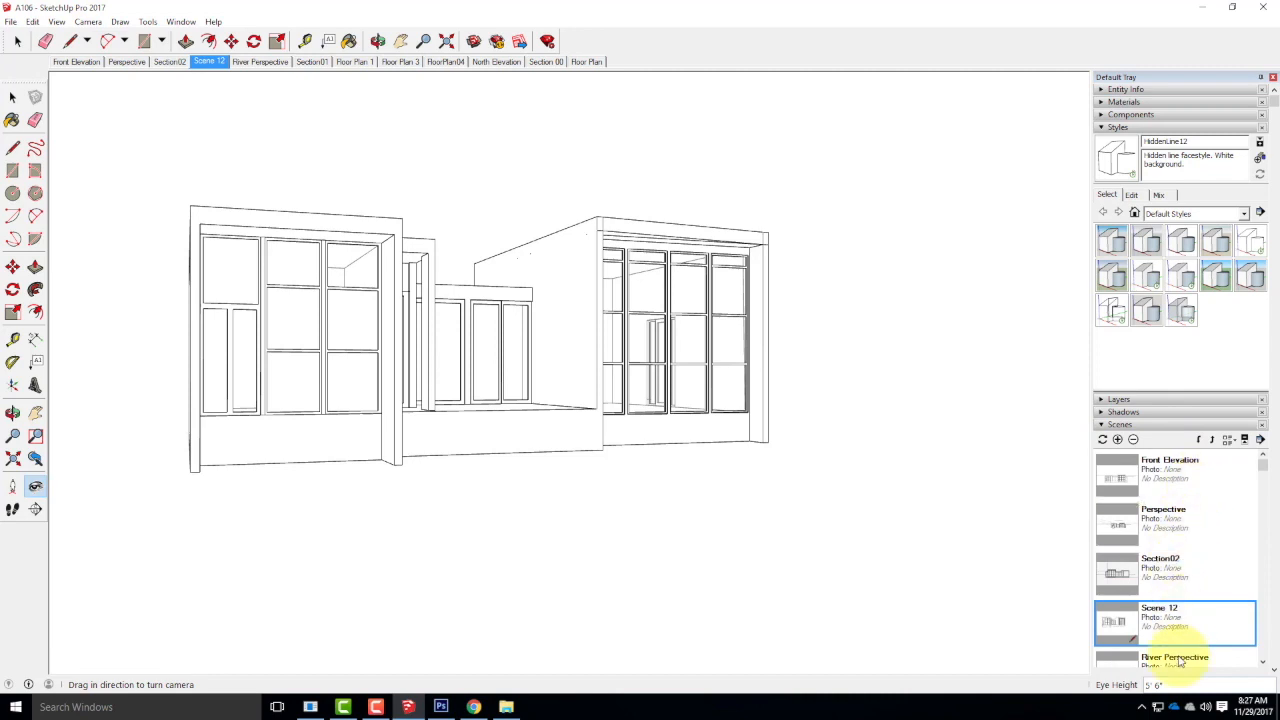
pyautogui.rightClick(1170, 613)
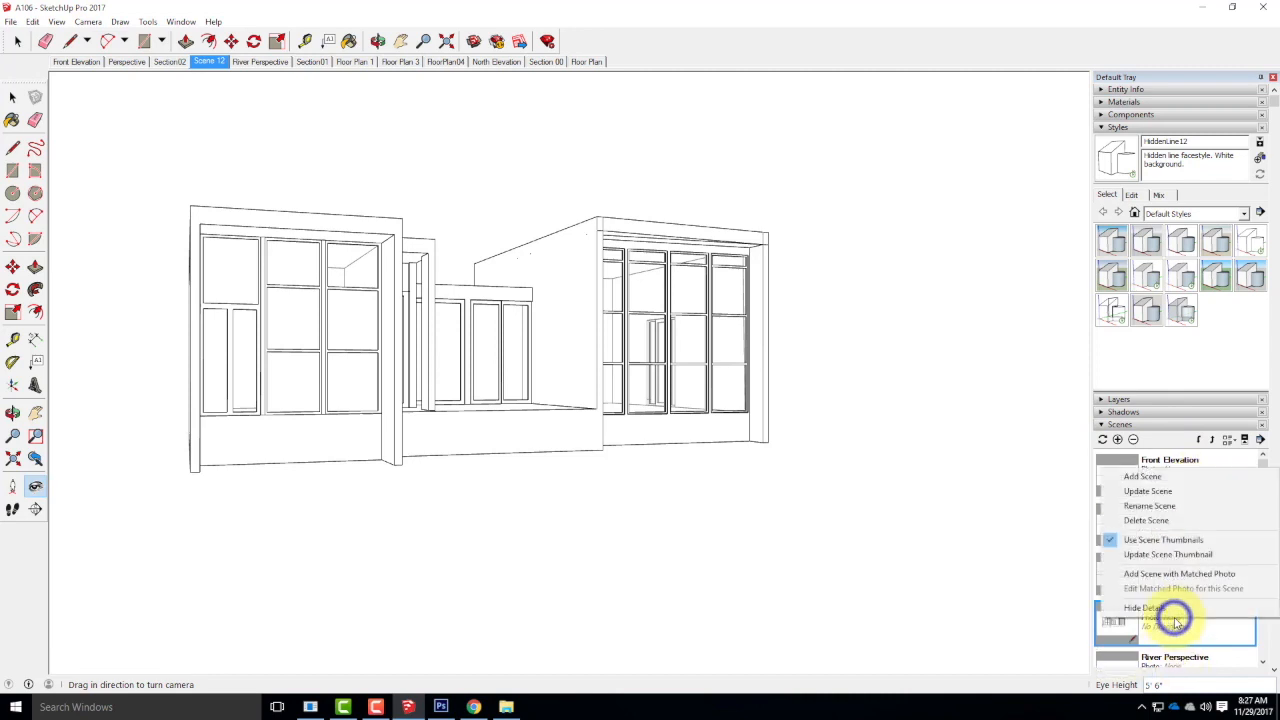
pyautogui.click(1163, 509)
pyautogui.moveTo(1262, 465); pyautogui.dragTo(1265, 663)
pyautogui.click(1117, 128)
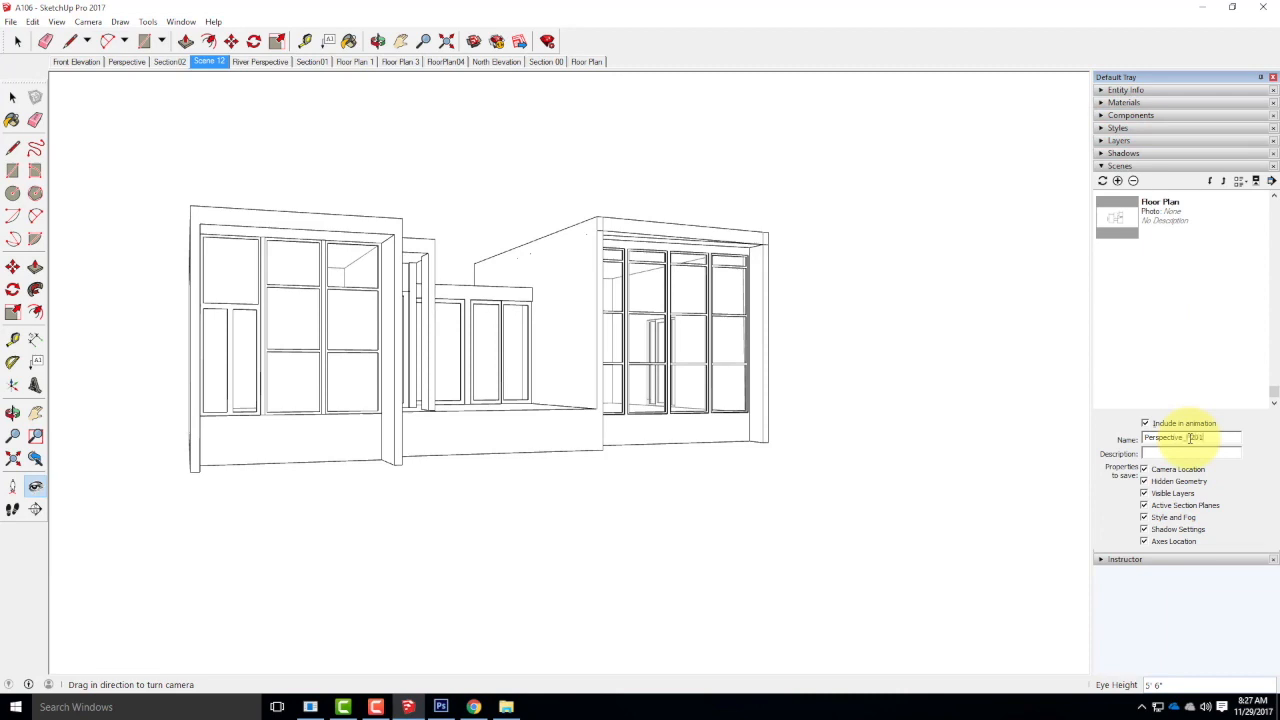
pyautogui.press('Return')
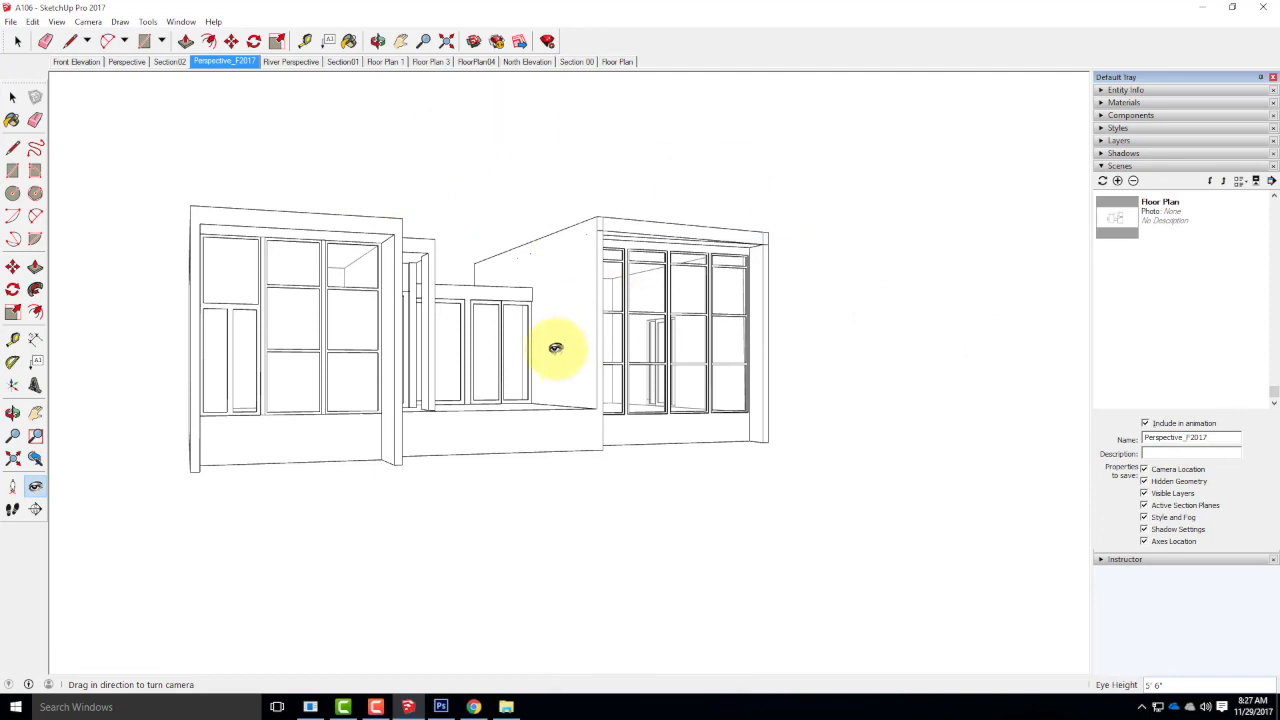
pyautogui.click(1101, 167)
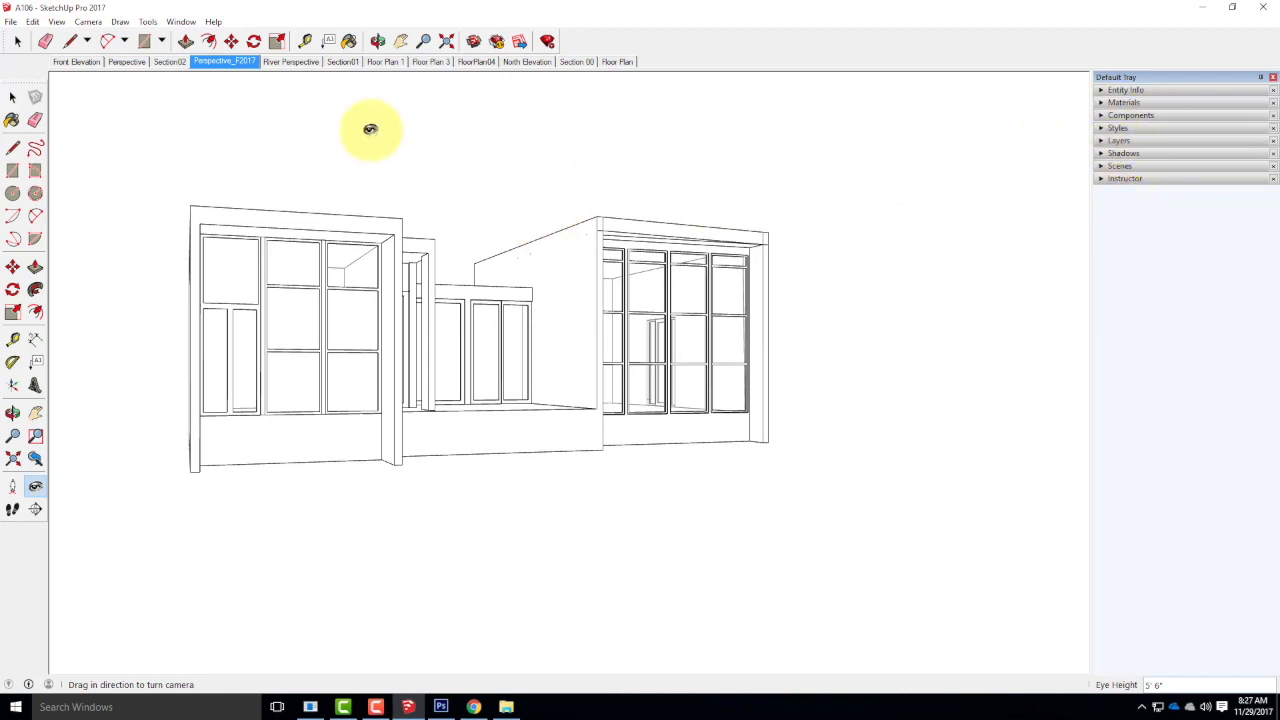
# Turn on X-ray in the face settings of the HiddenLine12 style.
pyautogui.click(1103, 130)
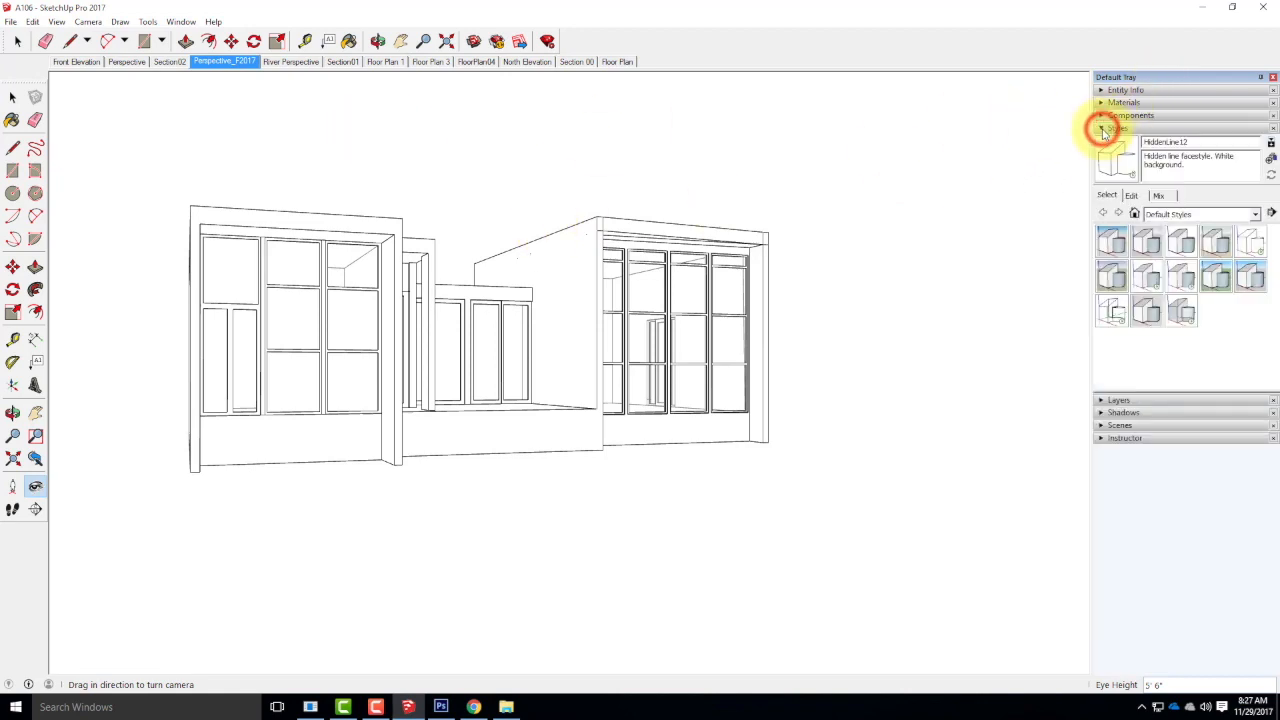
pyautogui.click(1137, 196)
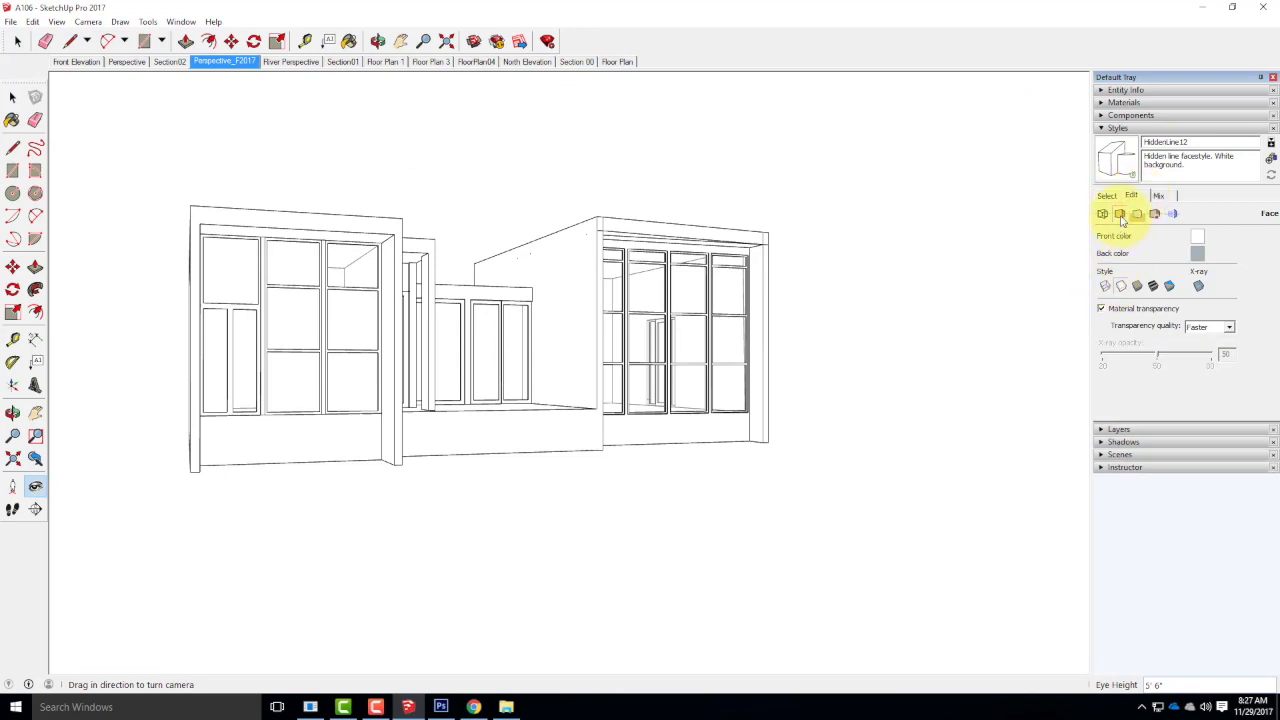
pyautogui.click(1203, 287)
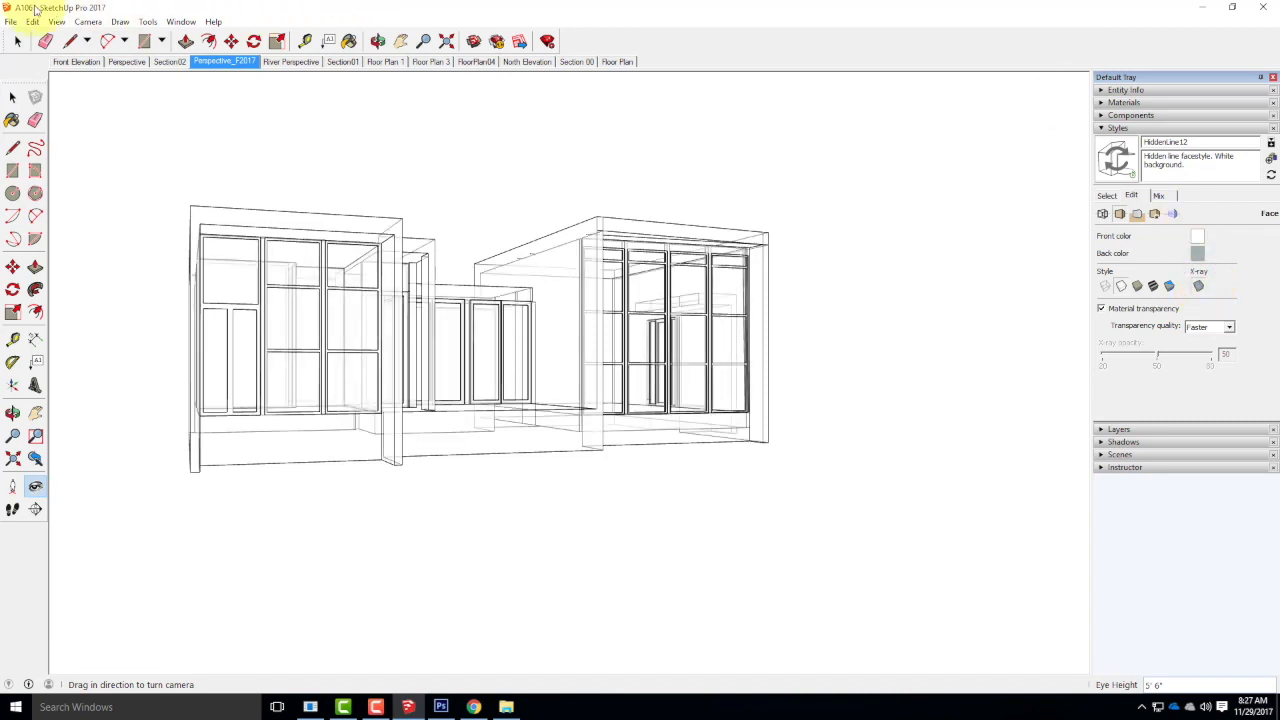
# Export the X-ray view as a 2D JPEG image named A106_Perspective_xray in the Ex131 folder.
pyautogui.click(11, 21)
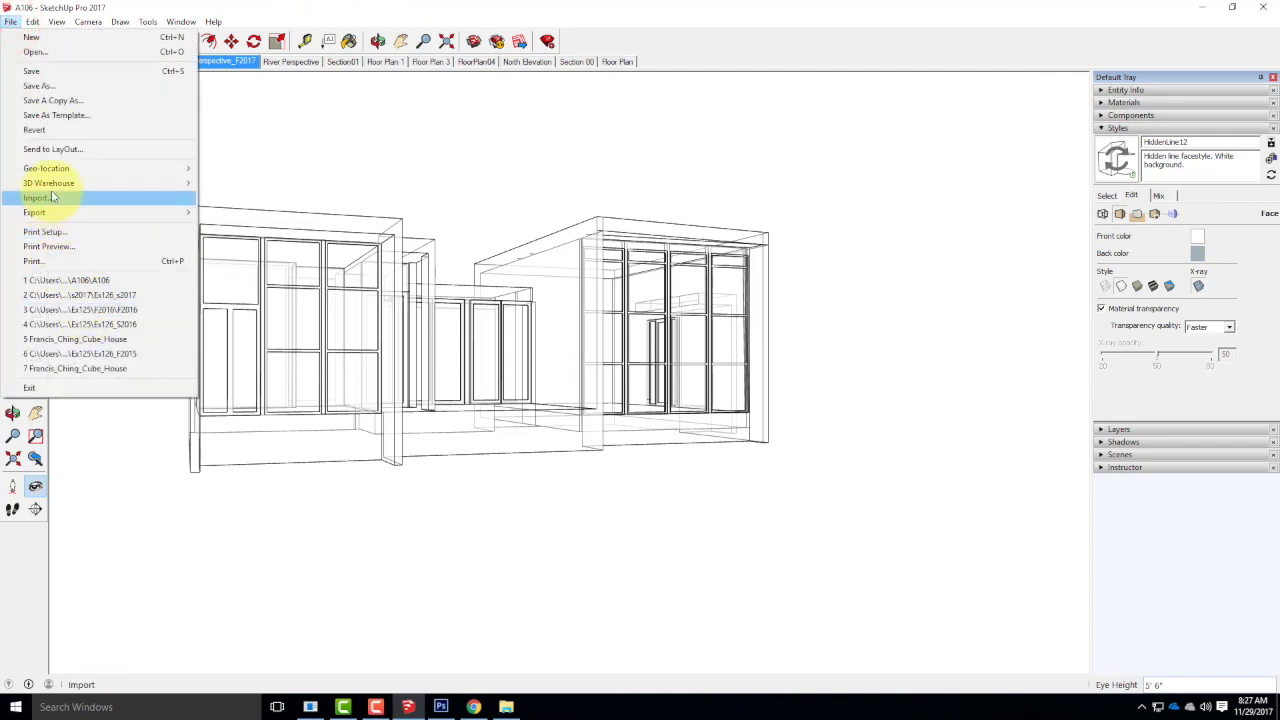
pyautogui.moveTo(53, 218)
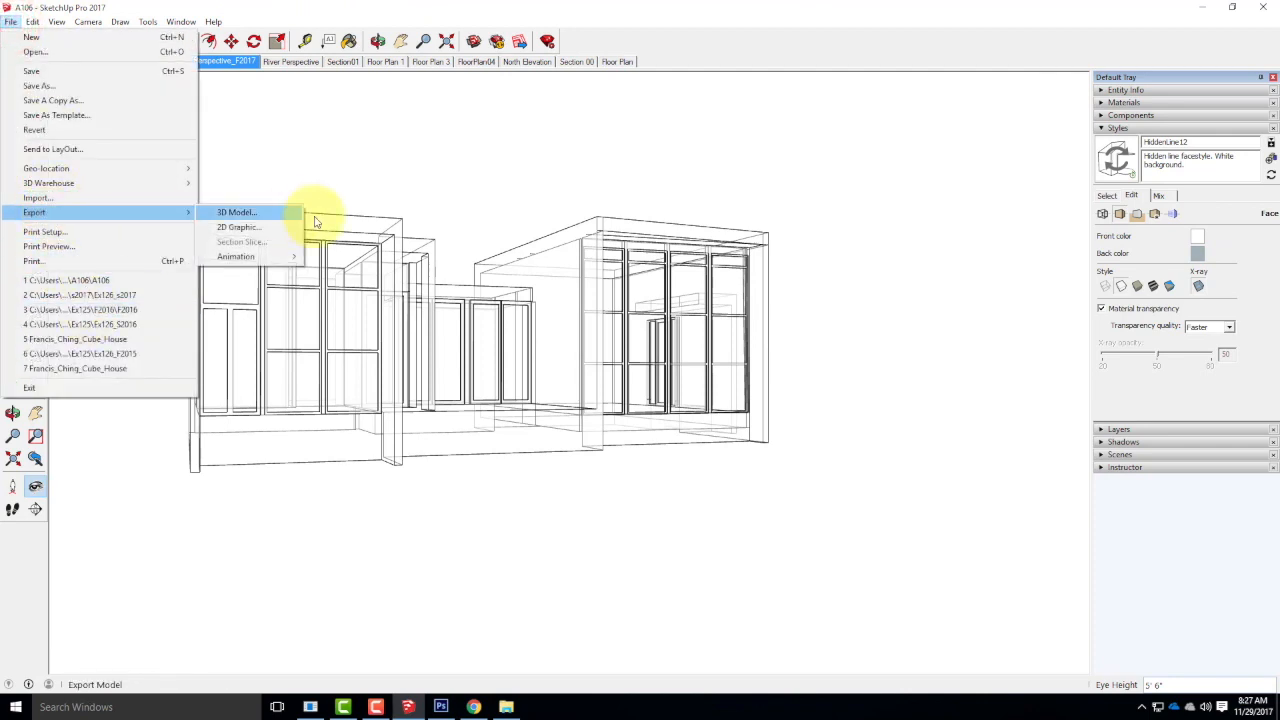
pyautogui.click(255, 228)
pyautogui.click(424, 234)
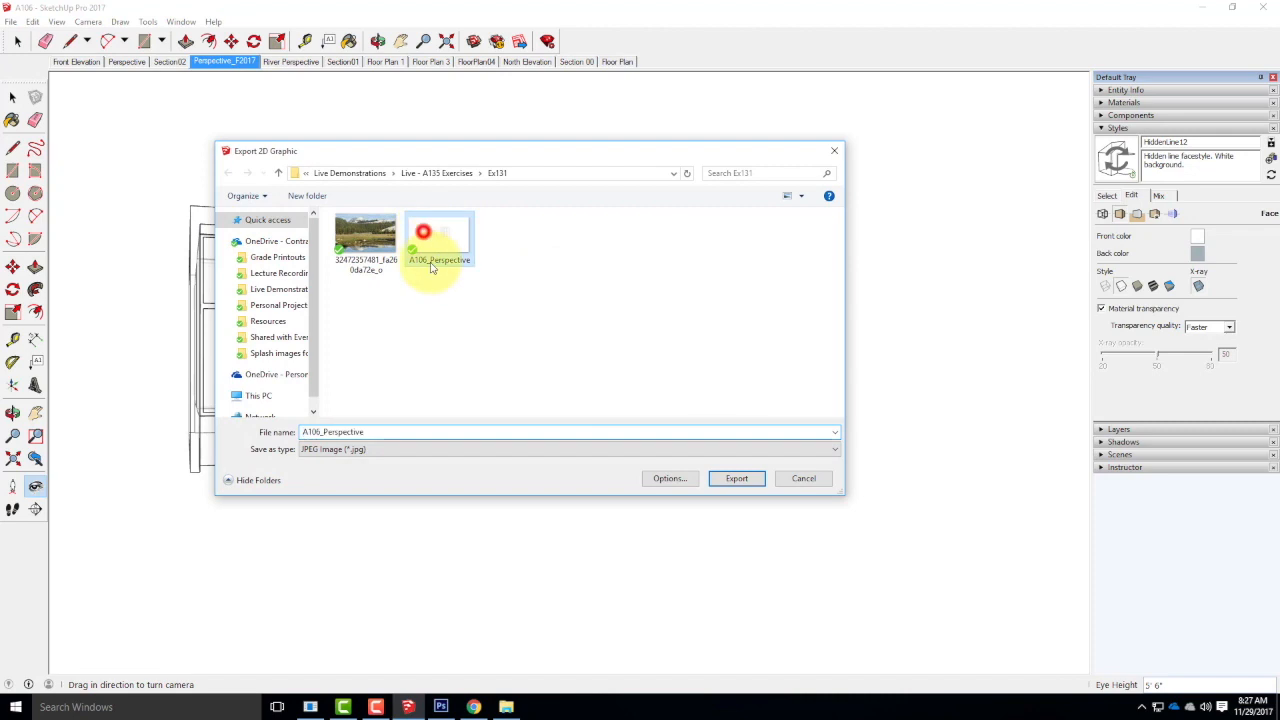
pyautogui.doubleClick(382, 428)
pyautogui.click(382, 428)
pyautogui.write('_')
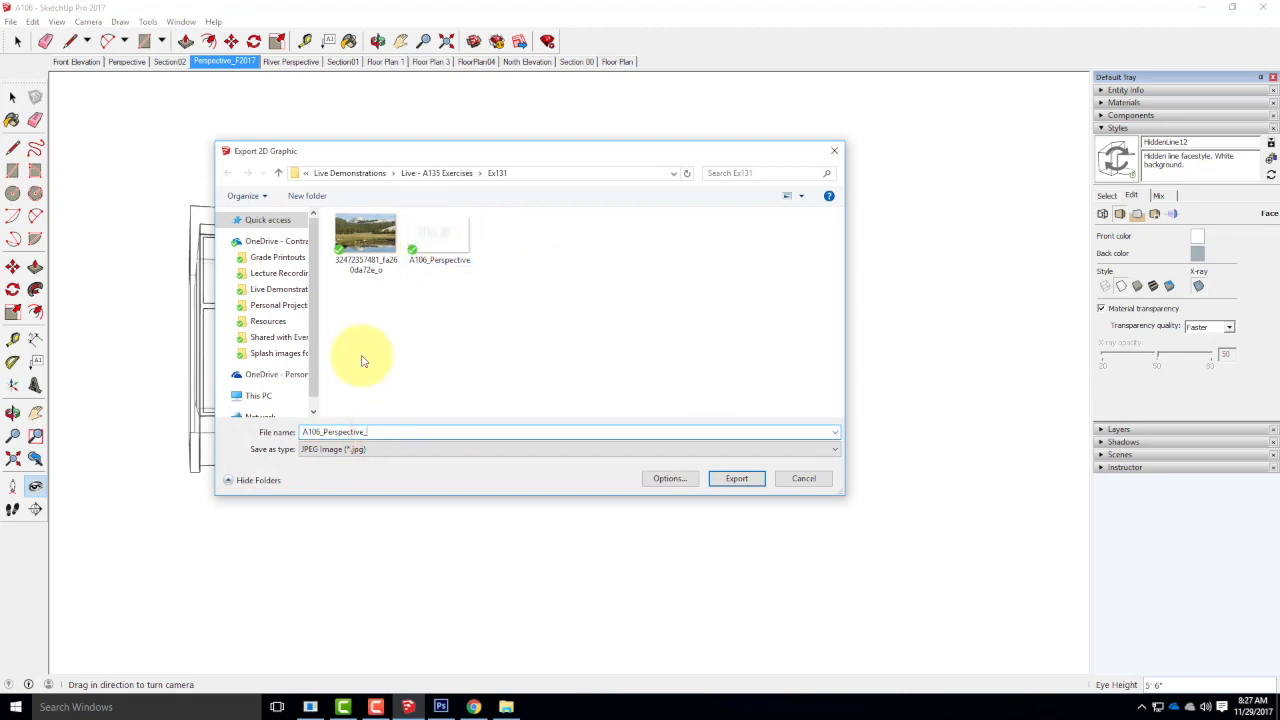
pyautogui.write('xray')
pyautogui.click(736, 478)
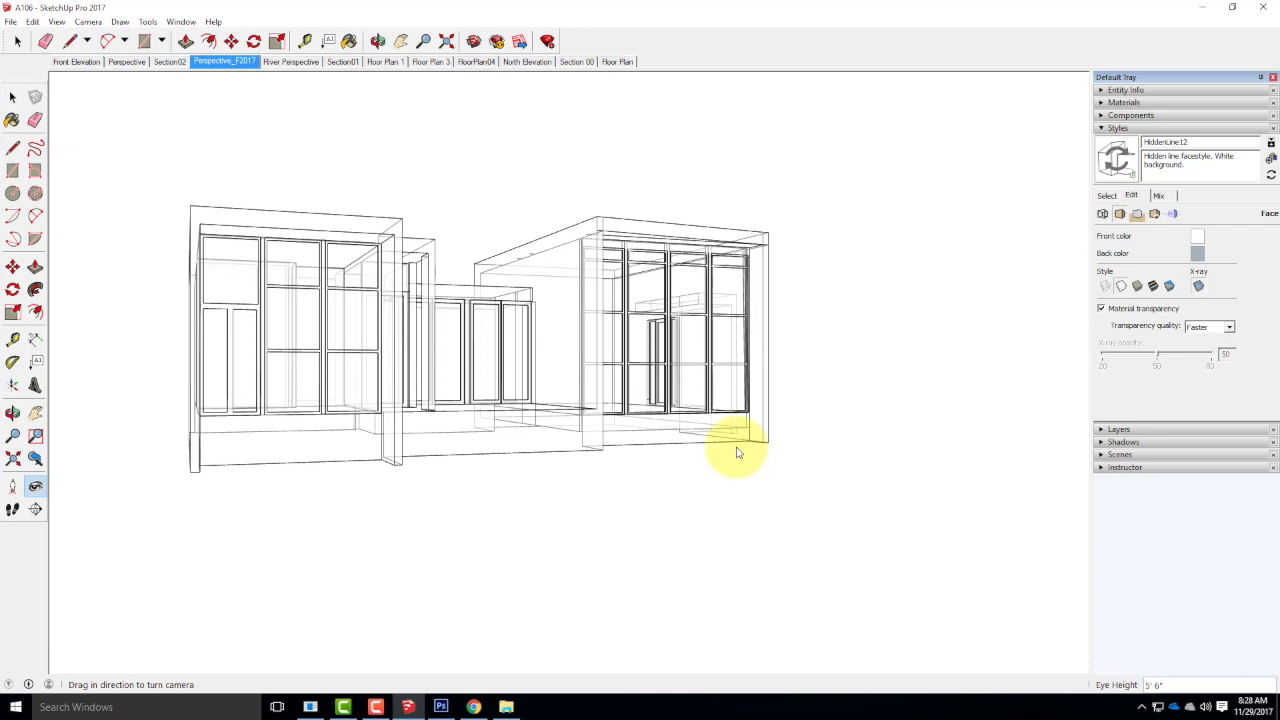
# Turn off X-ray in the HiddenLine12 style and turn on shadows for the cabin.
pyautogui.click(1197, 289)
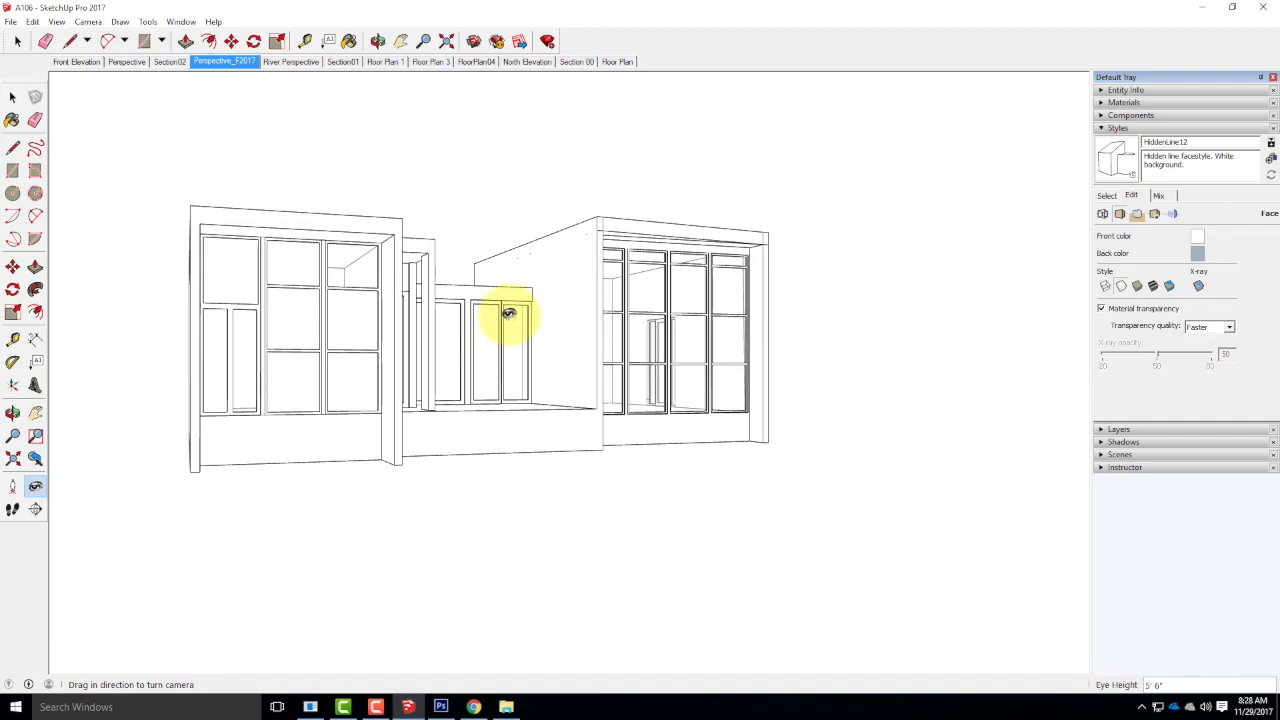
pyautogui.click(56, 21)
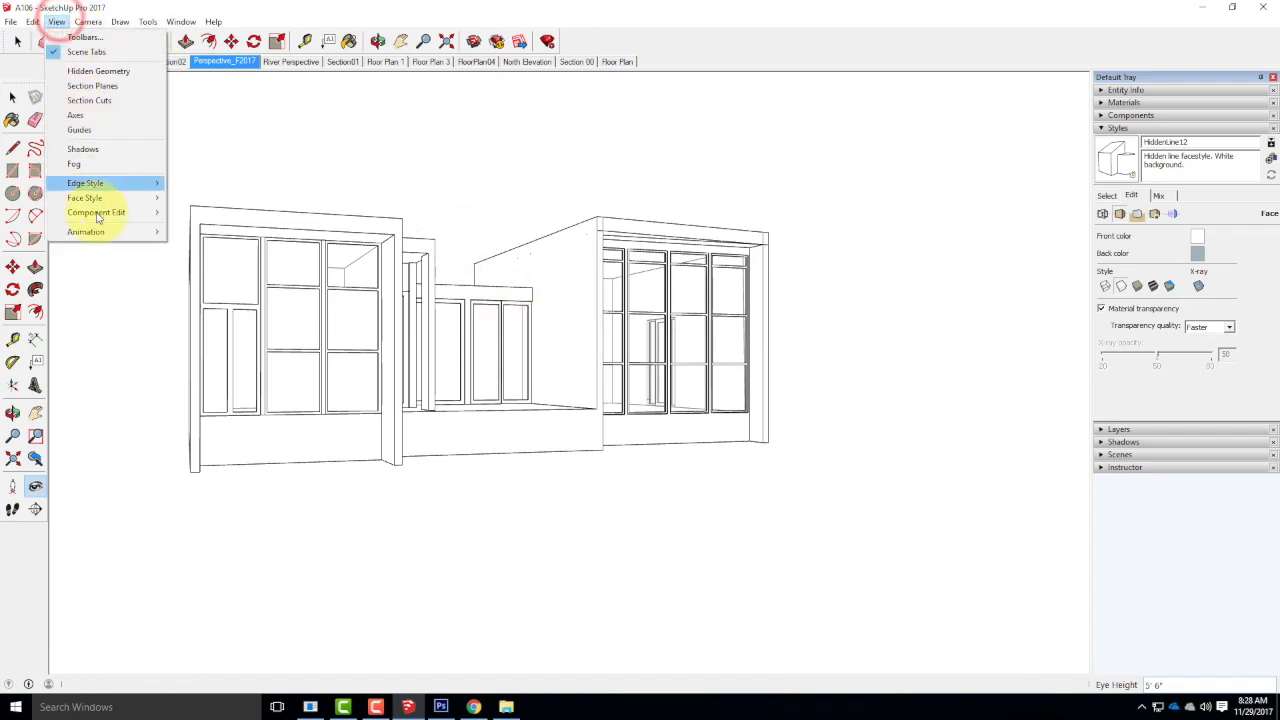
pyautogui.click(94, 150)
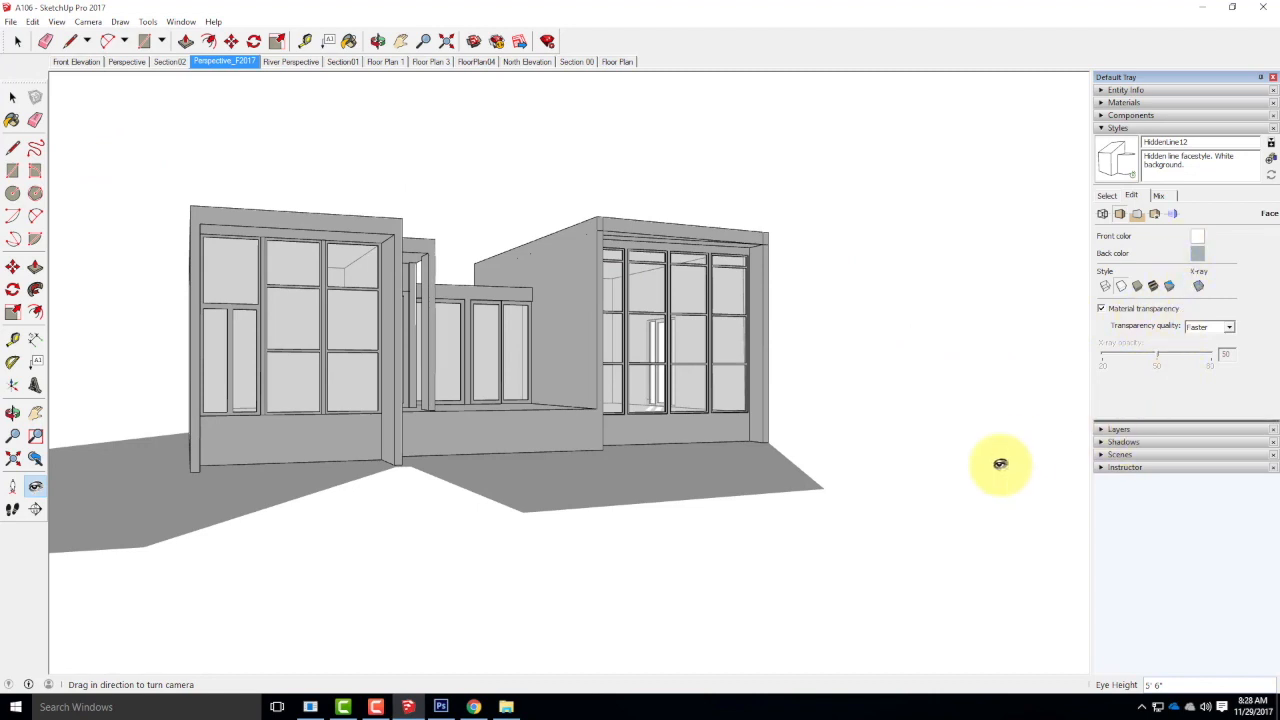
# Set the shadow date to 07/04 and time to 01:55 PM, checking the light in the Photoshop meadow photo.
pyautogui.click(1105, 441)
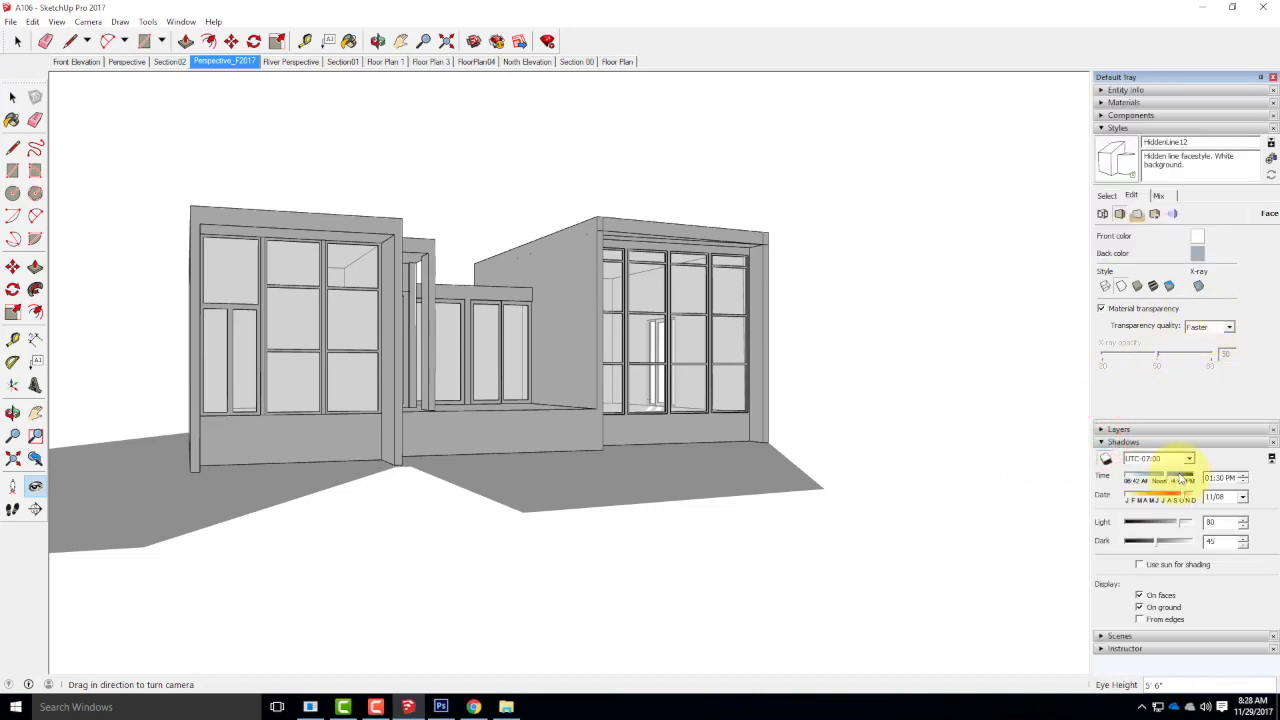
pyautogui.moveTo(1165, 477); pyautogui.dragTo(1158, 481)
pyautogui.moveTo(1153, 482)
pyautogui.mouseDown()
pyautogui.moveTo(1141, 471)
pyautogui.moveTo(1170, 474)
pyautogui.moveTo(1157, 476)
pyautogui.moveTo(1183, 498)
pyautogui.moveTo(1160, 500)
pyautogui.mouseUp()
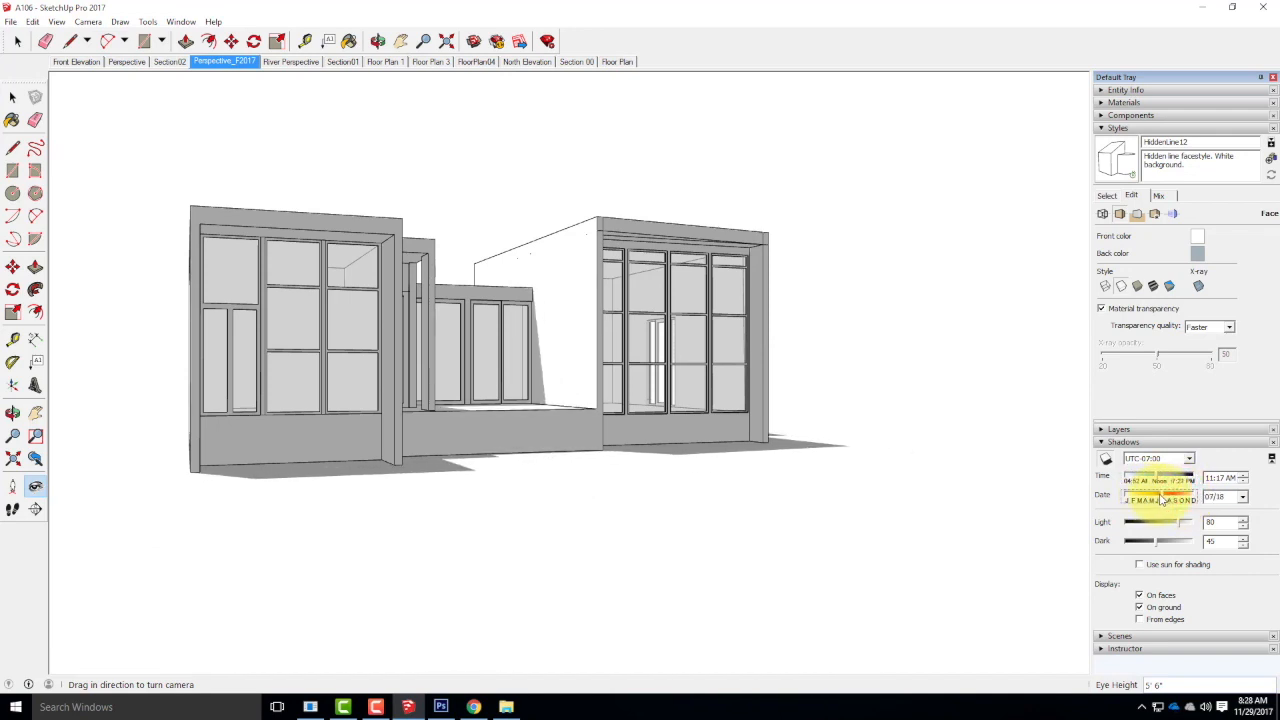
pyautogui.moveTo(1157, 478); pyautogui.dragTo(1163, 480)
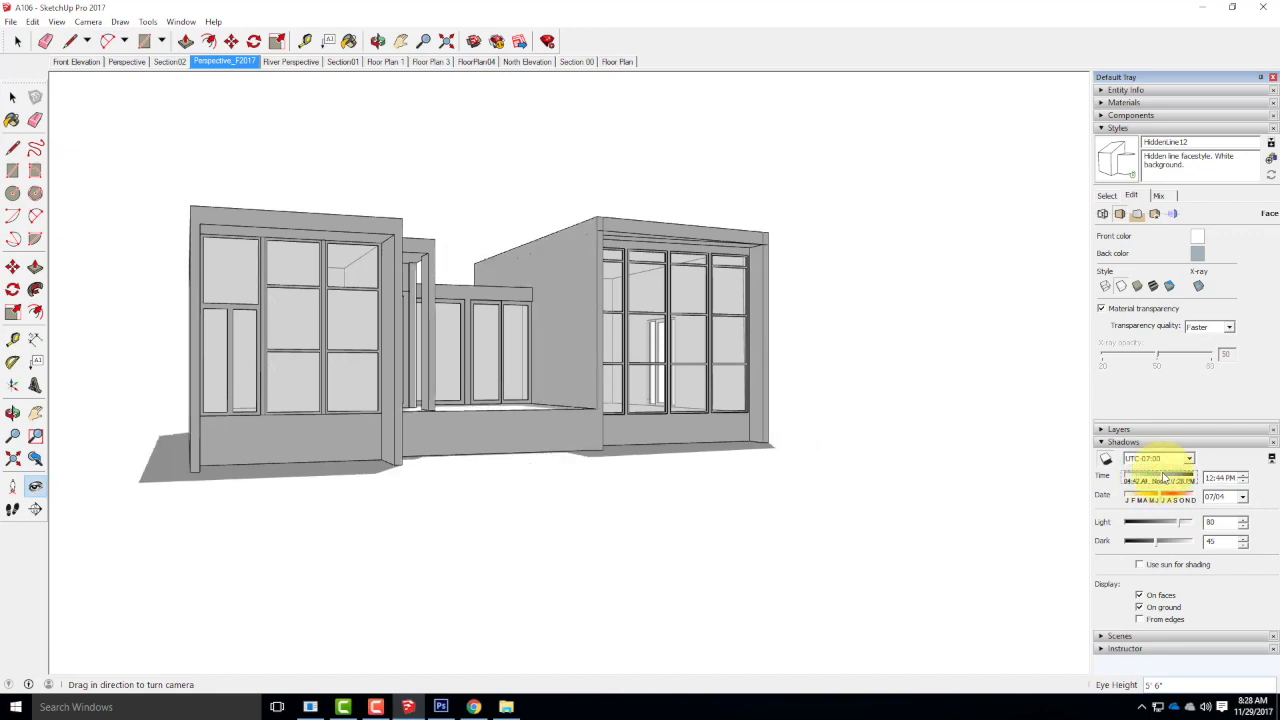
pyautogui.click(441, 707)
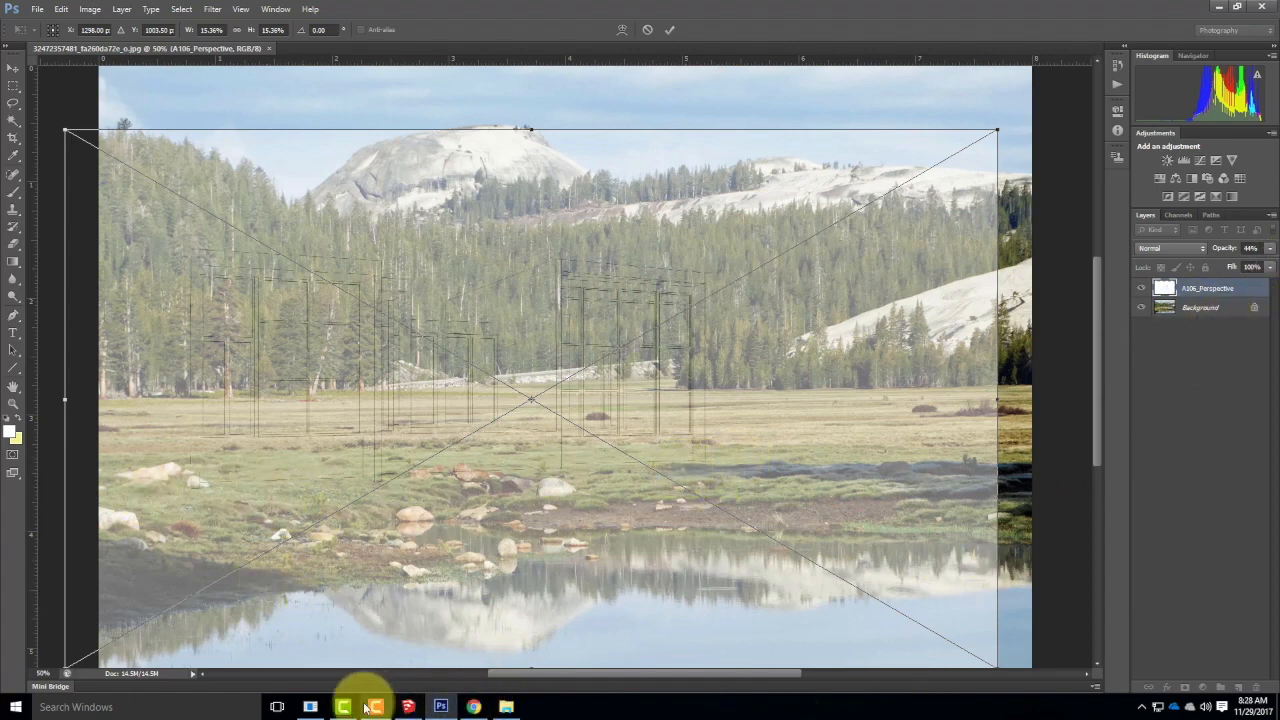
pyautogui.click(408, 707)
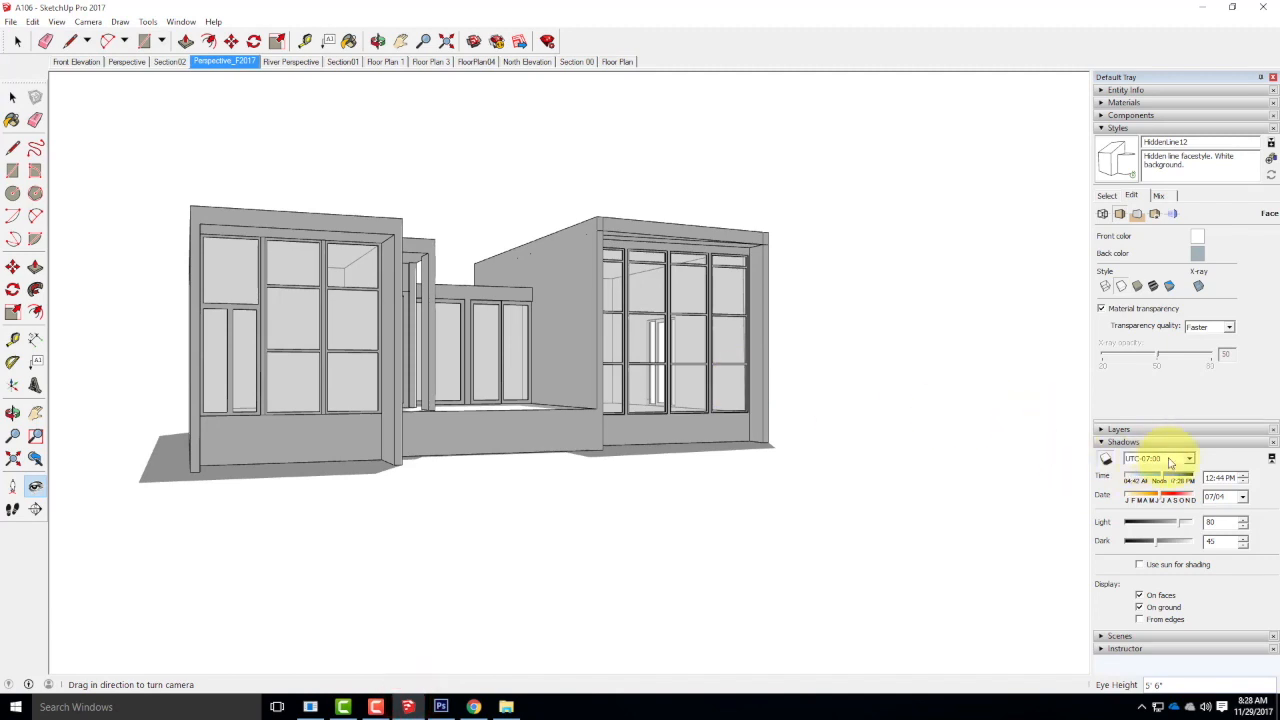
pyautogui.moveTo(1164, 481); pyautogui.dragTo(1171, 481)
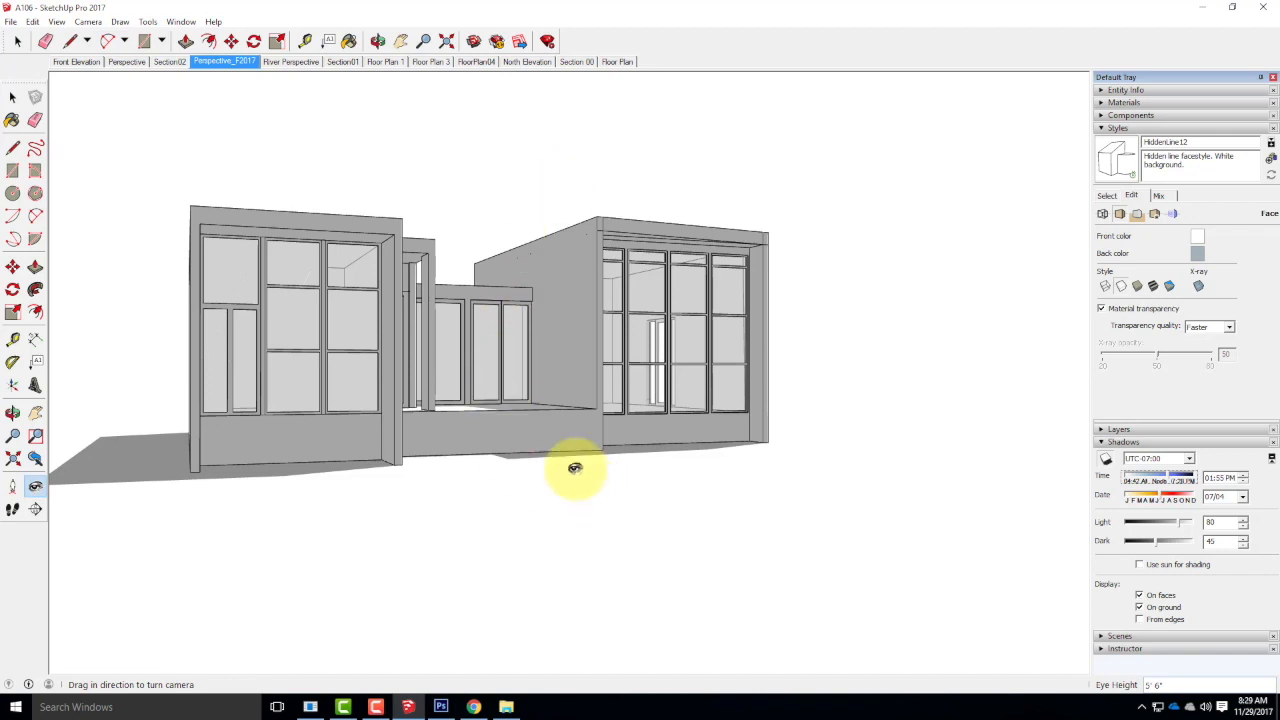
# Turn off edges in the style and export the shadow view as a 2D JPEG named A106_Perspective_shadows.
pyautogui.click(1103, 215)
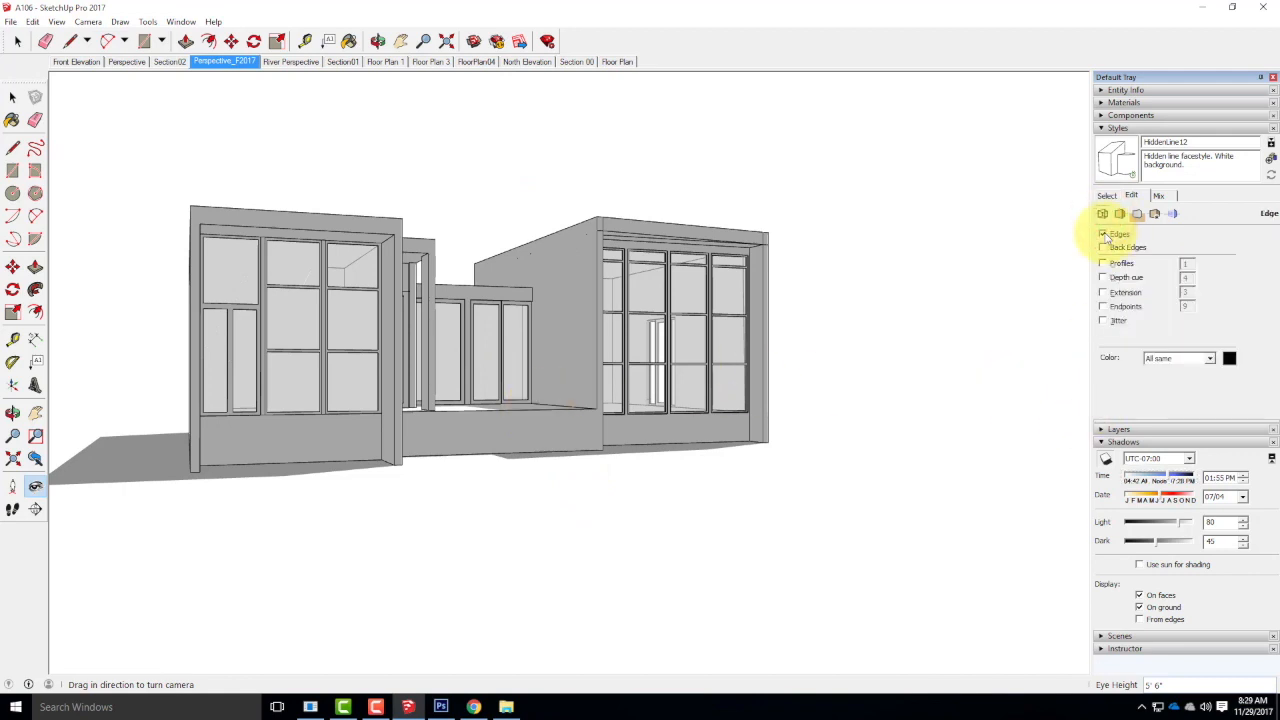
pyautogui.click(1103, 234)
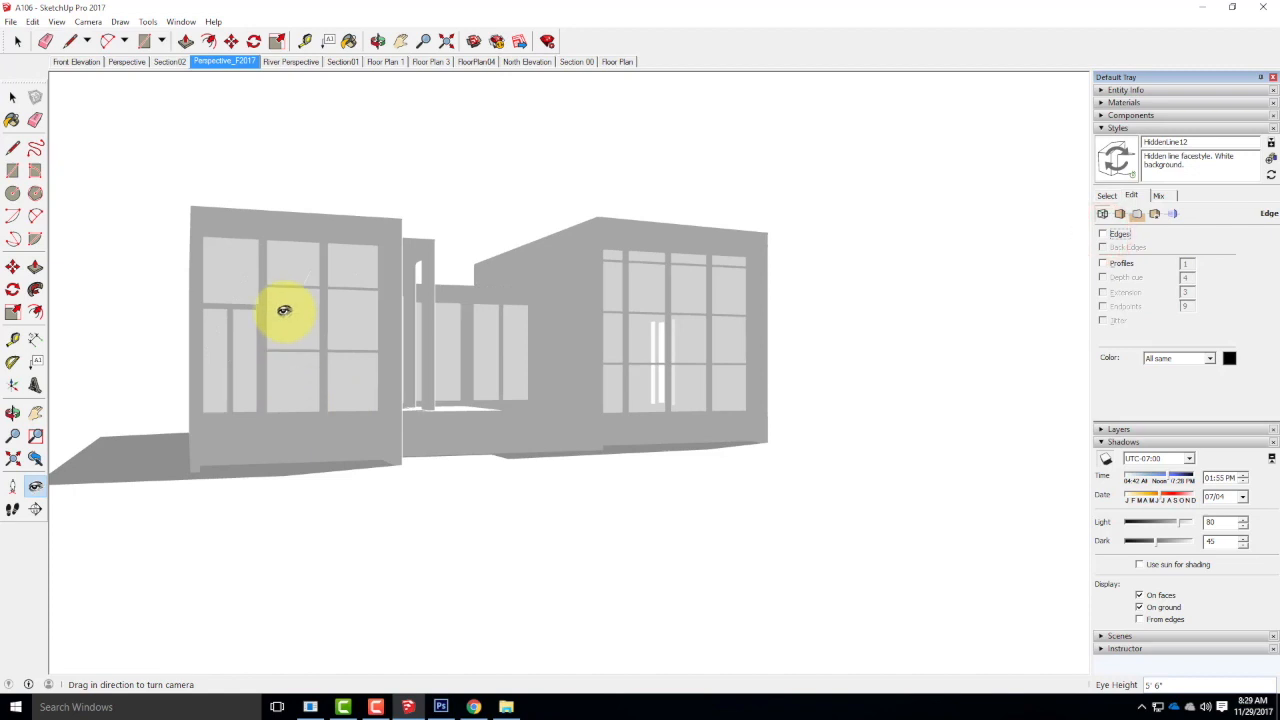
pyautogui.click(10, 21)
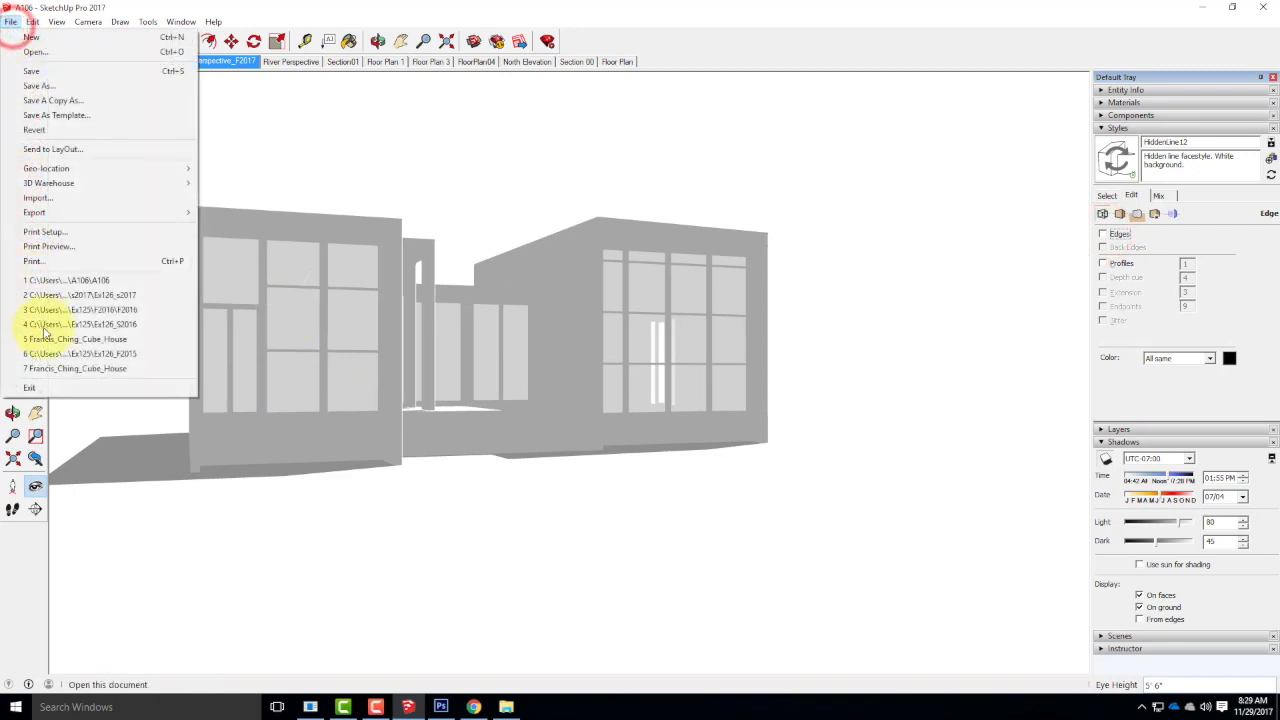
pyautogui.moveTo(66, 214)
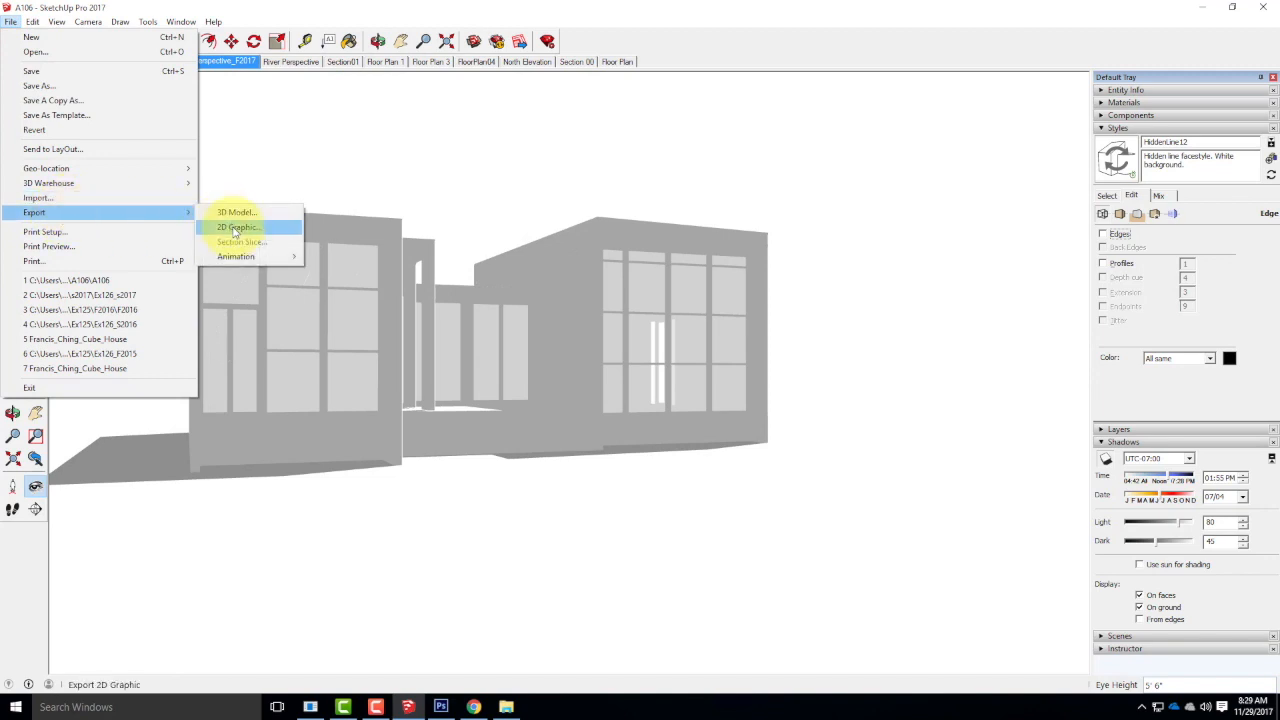
pyautogui.click(231, 222)
pyautogui.click(505, 258)
pyautogui.doubleClick(372, 432)
pyautogui.click(382, 431)
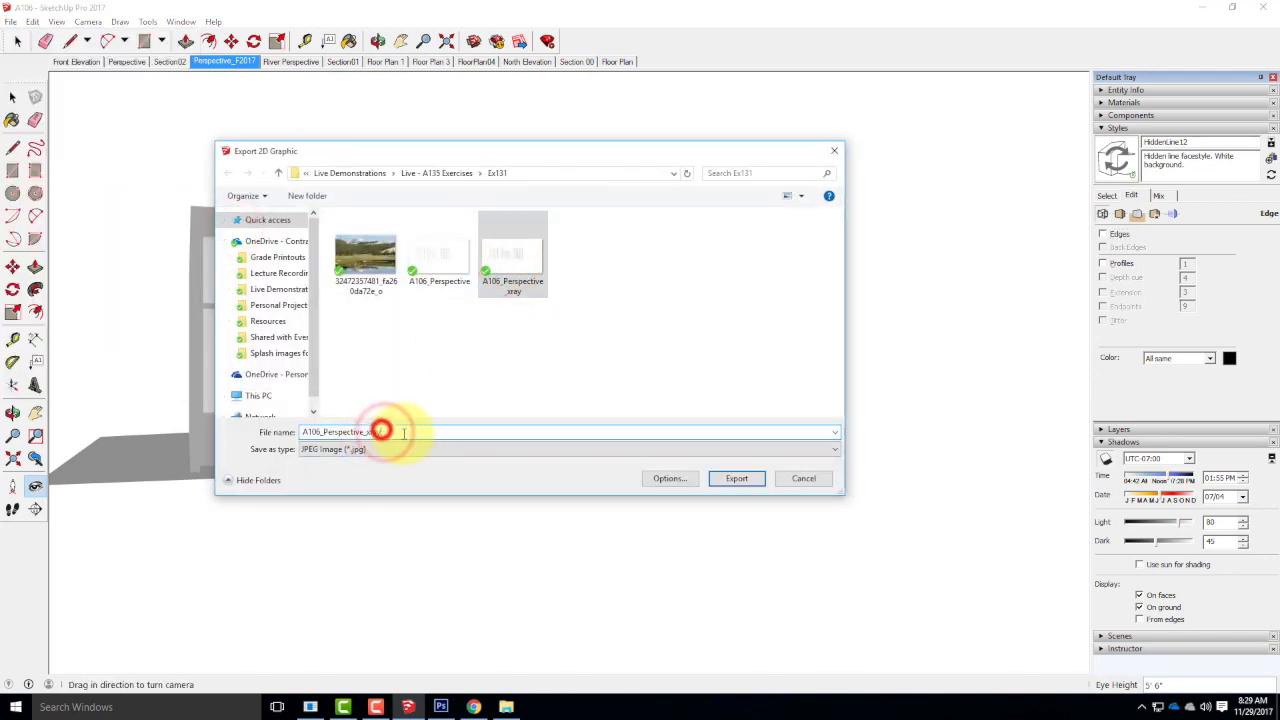
pyautogui.press('BackSpace')
pyautogui.press('BackSpace')
pyautogui.write('shadows')
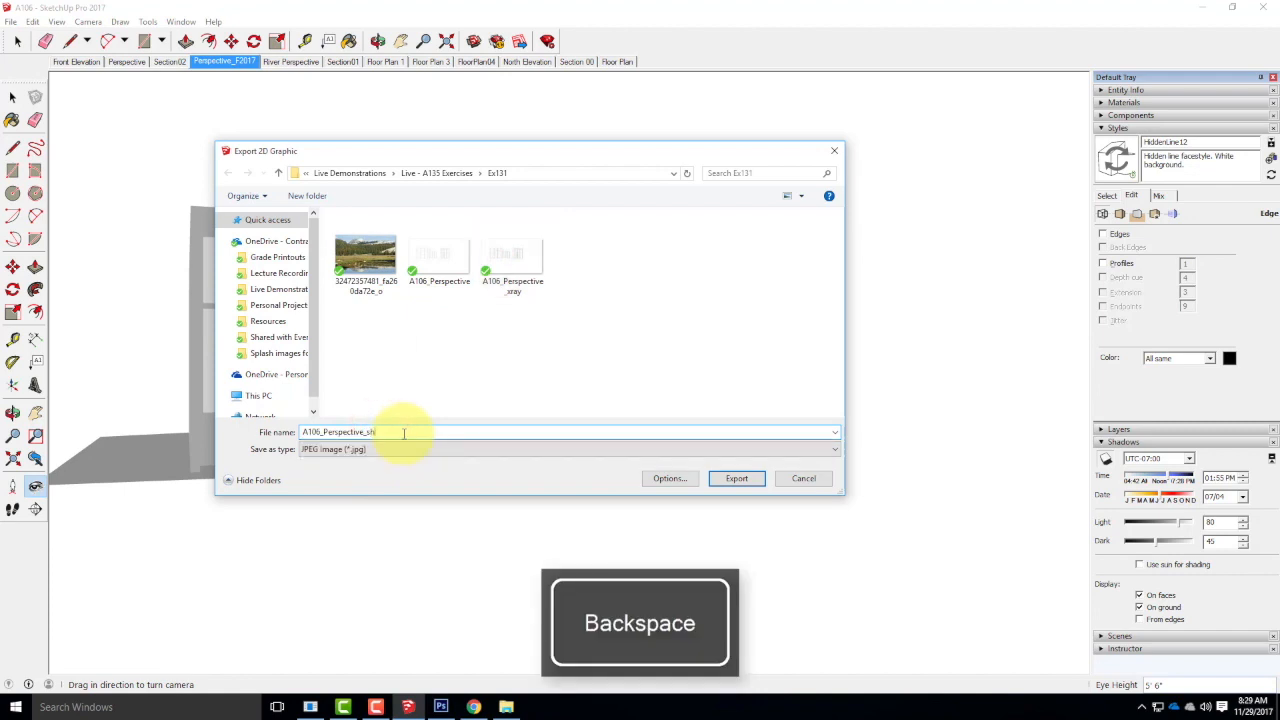
pyautogui.click(733, 479)
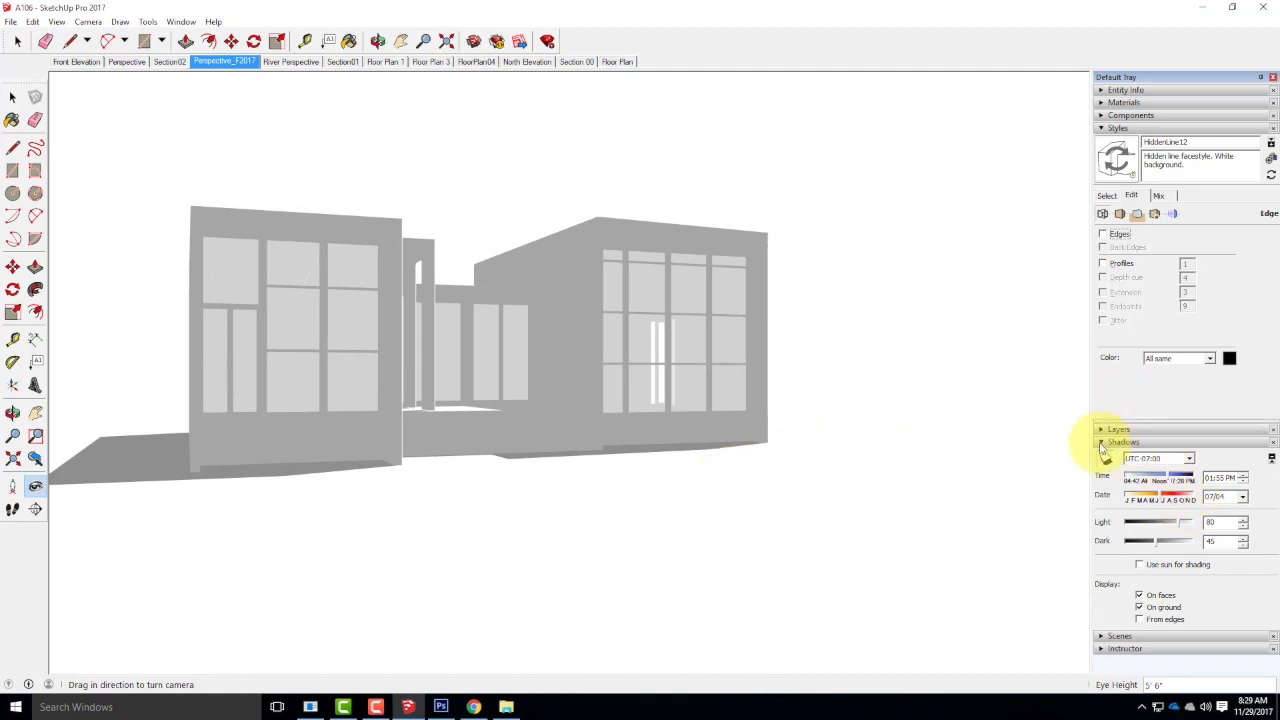
# Turn off the cabin model's shadows and collapse the shadow settings.
pyautogui.click(1102, 444)
pyautogui.click(58, 21)
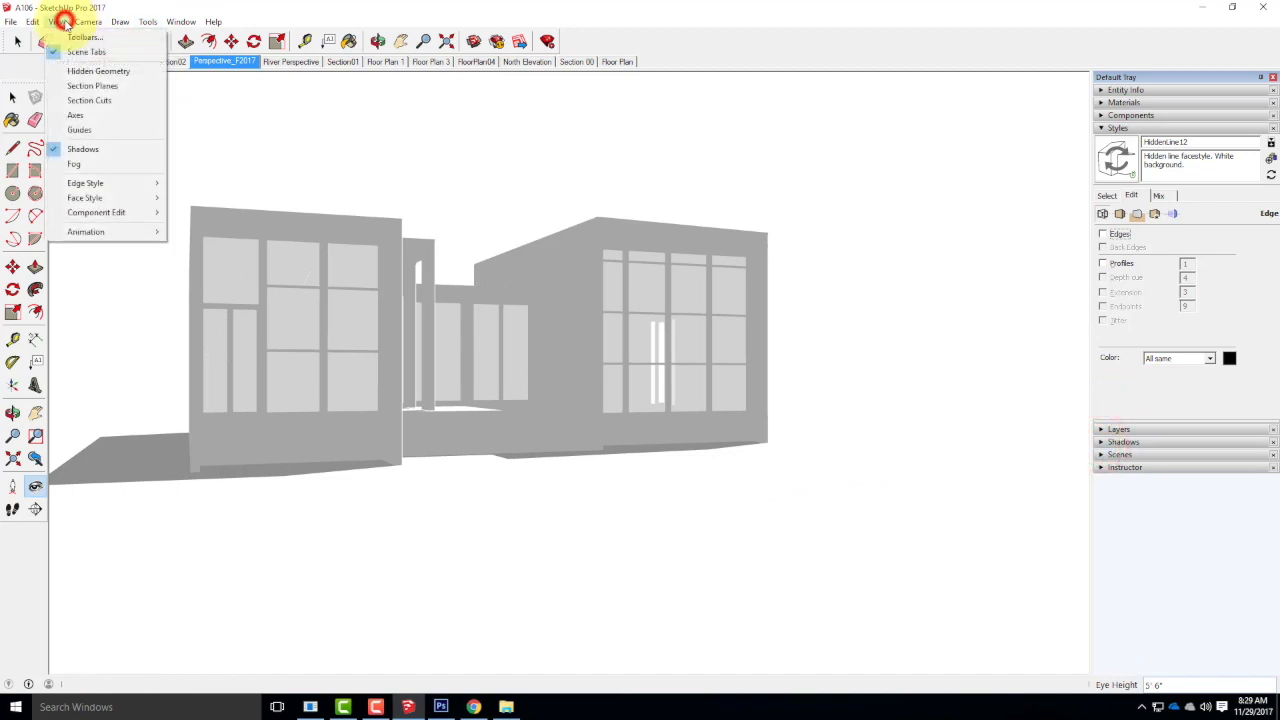
pyautogui.click(74, 164)
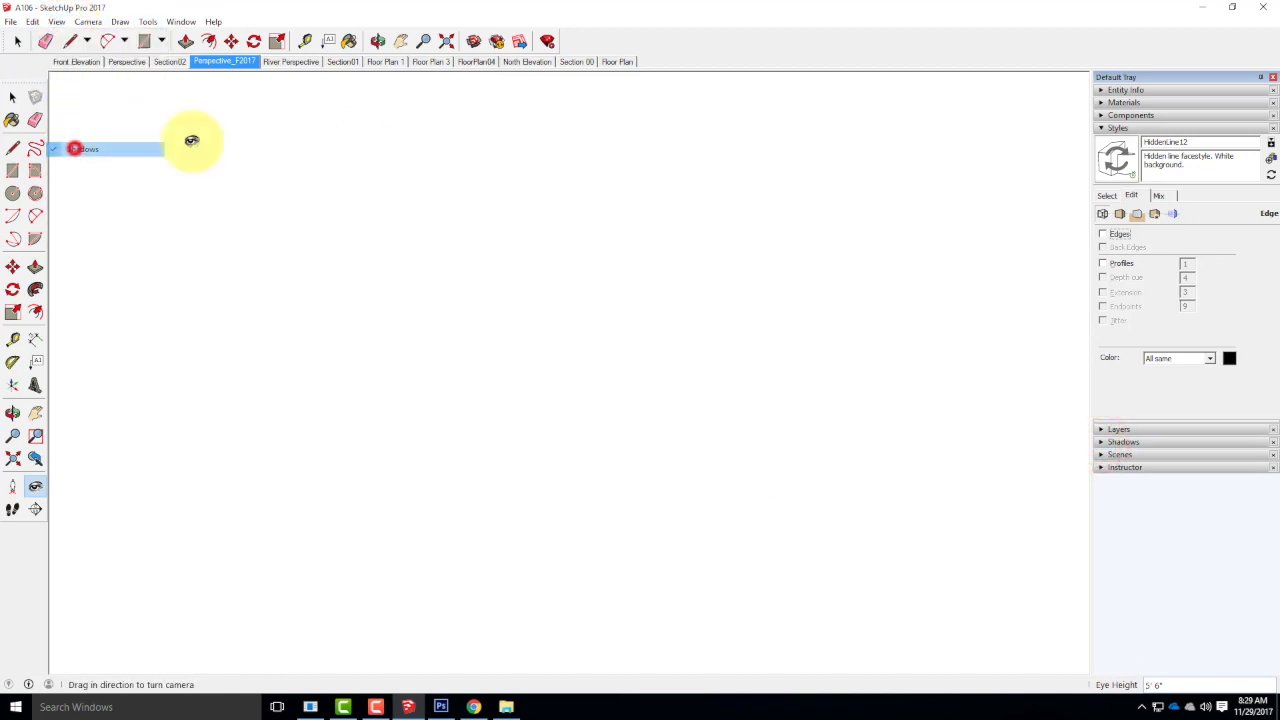
# Apply the Airbrush with Endpoints style from the Sketchy Edges collection to the cabin view.
pyautogui.click(1100, 197)
pyautogui.click(1182, 213)
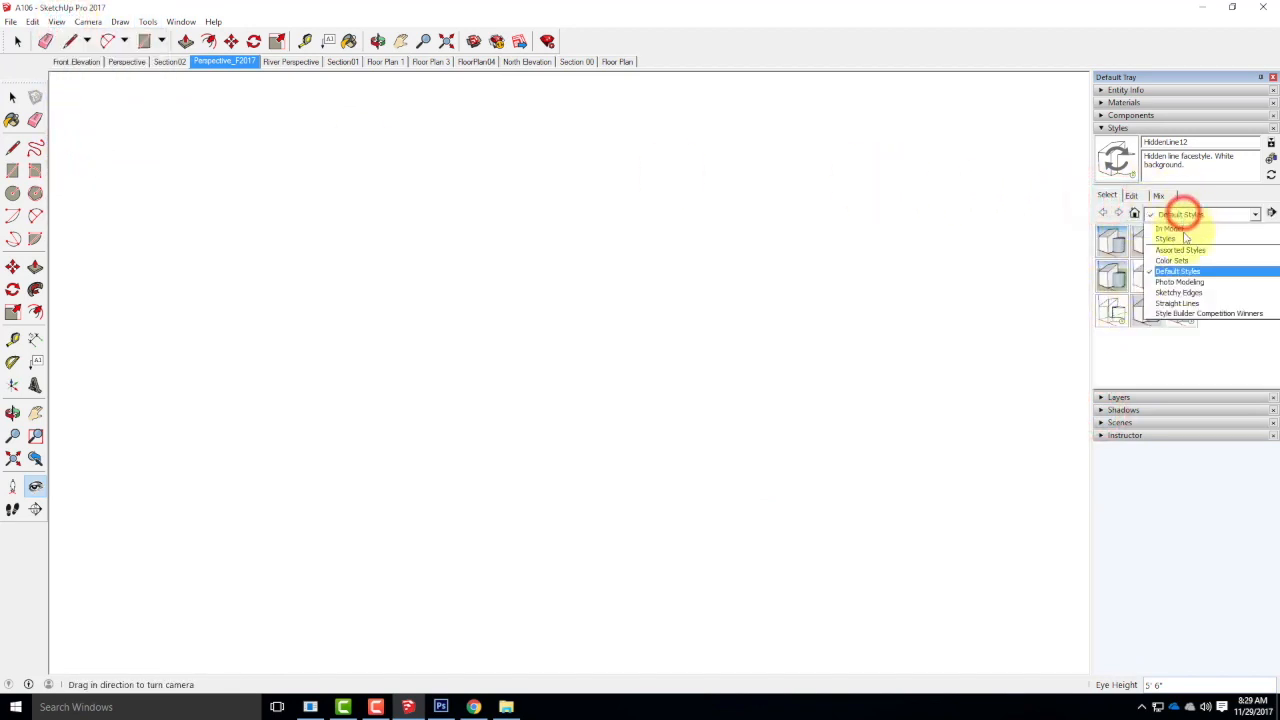
pyautogui.click(1188, 293)
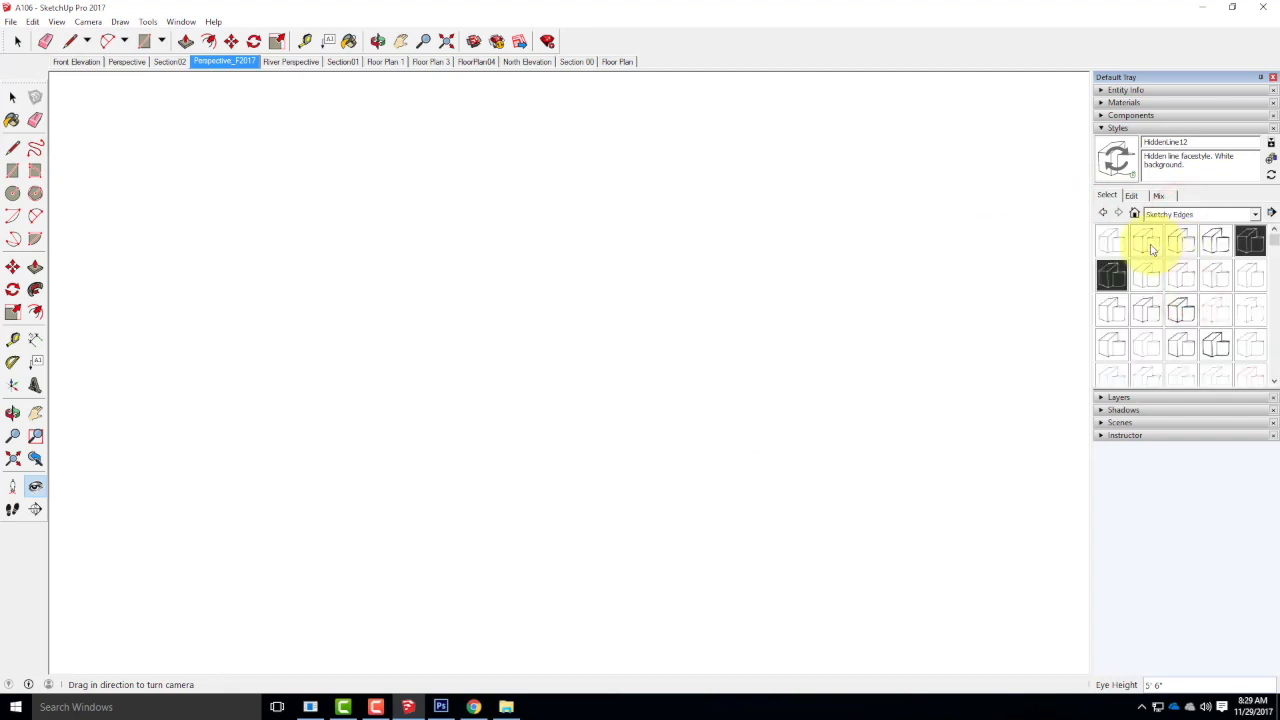
pyautogui.click(1148, 242)
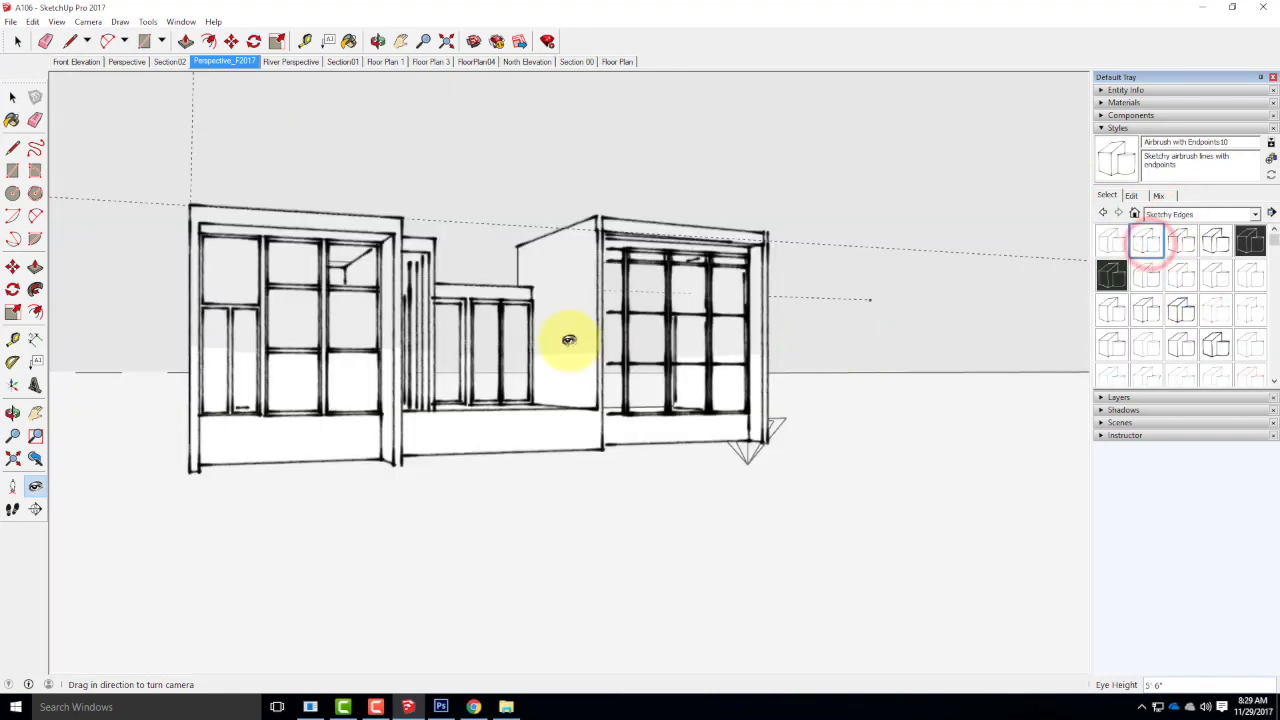
# Hide the section planes, section cuts and guides in the airbrush-style view.
pyautogui.click(57, 21)
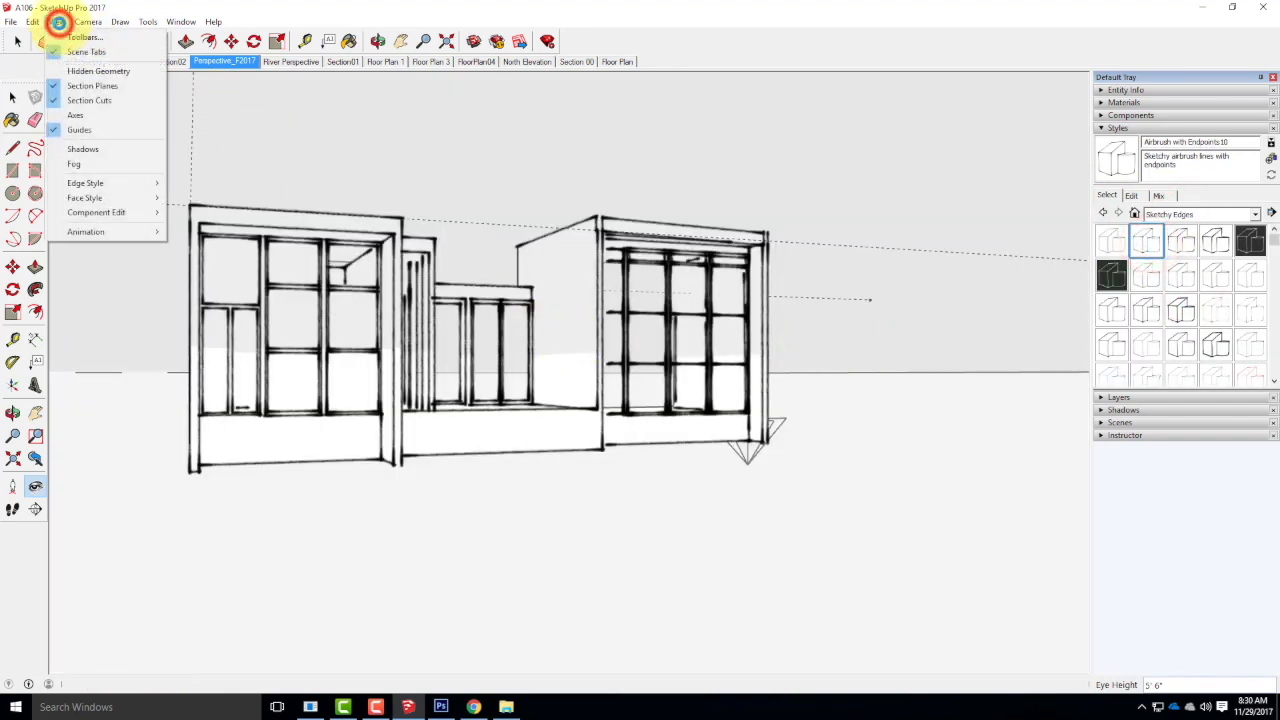
pyautogui.click(83, 86)
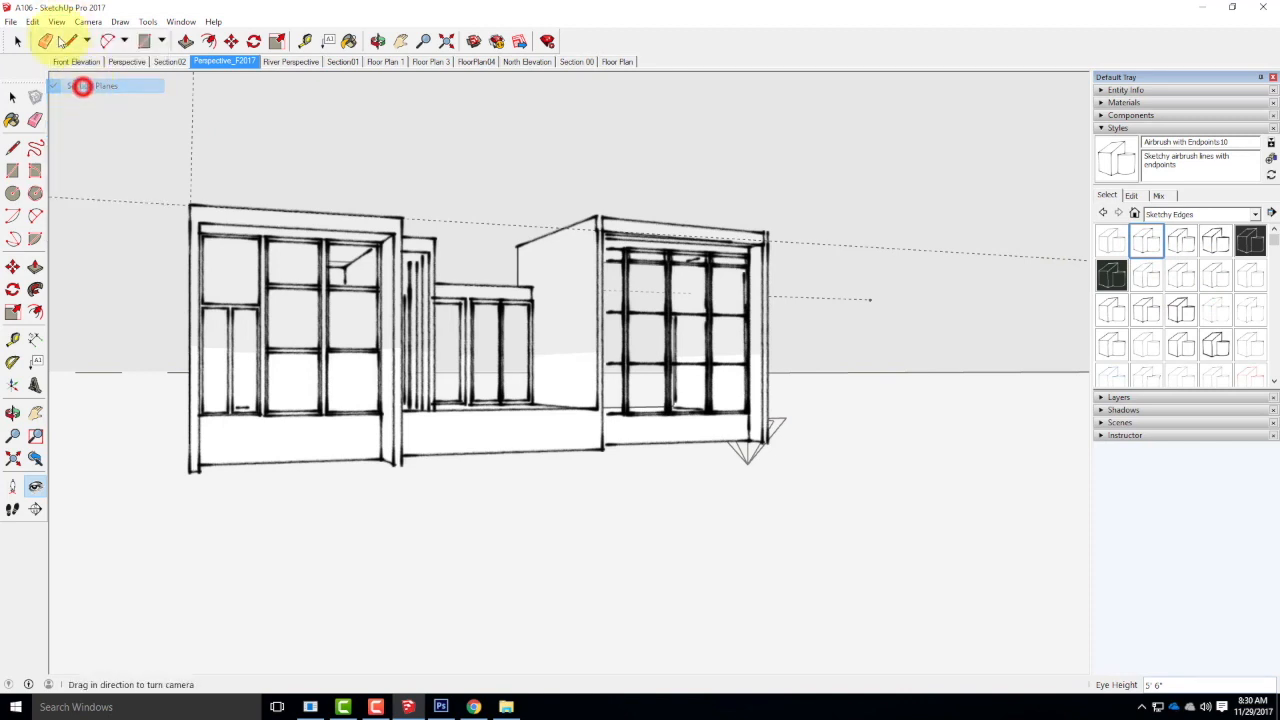
pyautogui.click(56, 21)
pyautogui.click(78, 101)
pyautogui.click(56, 21)
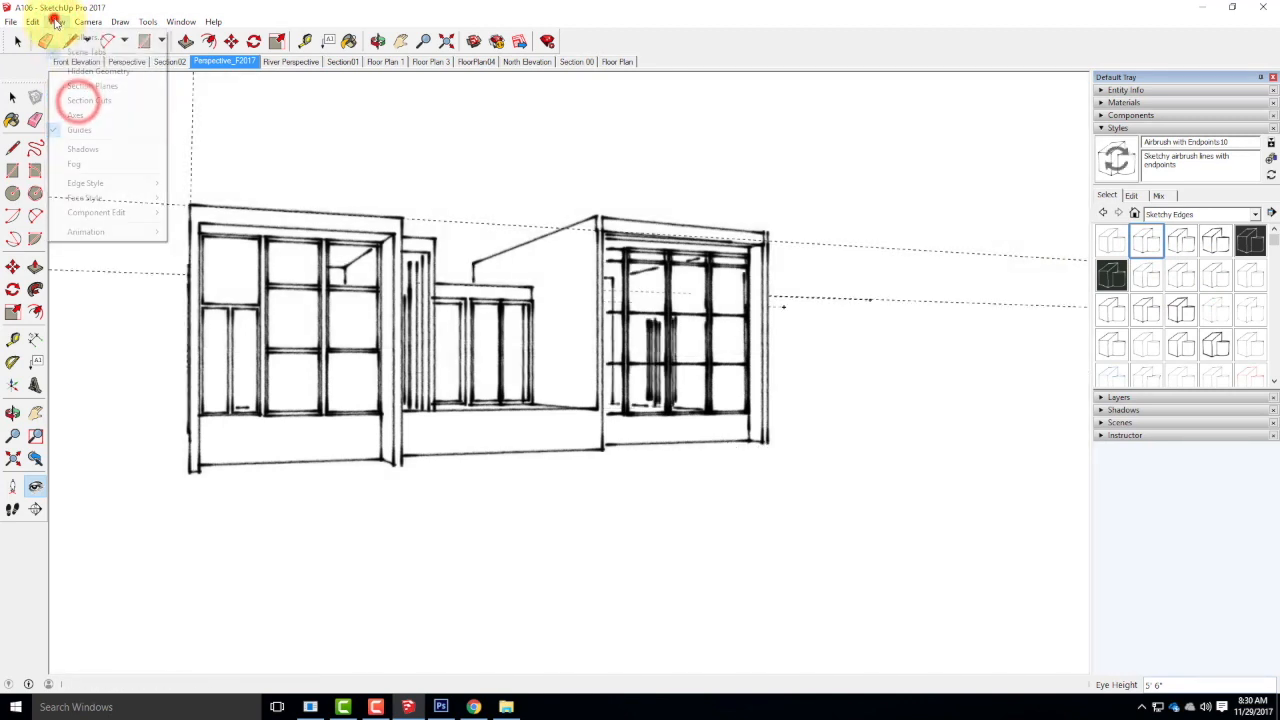
pyautogui.click(88, 130)
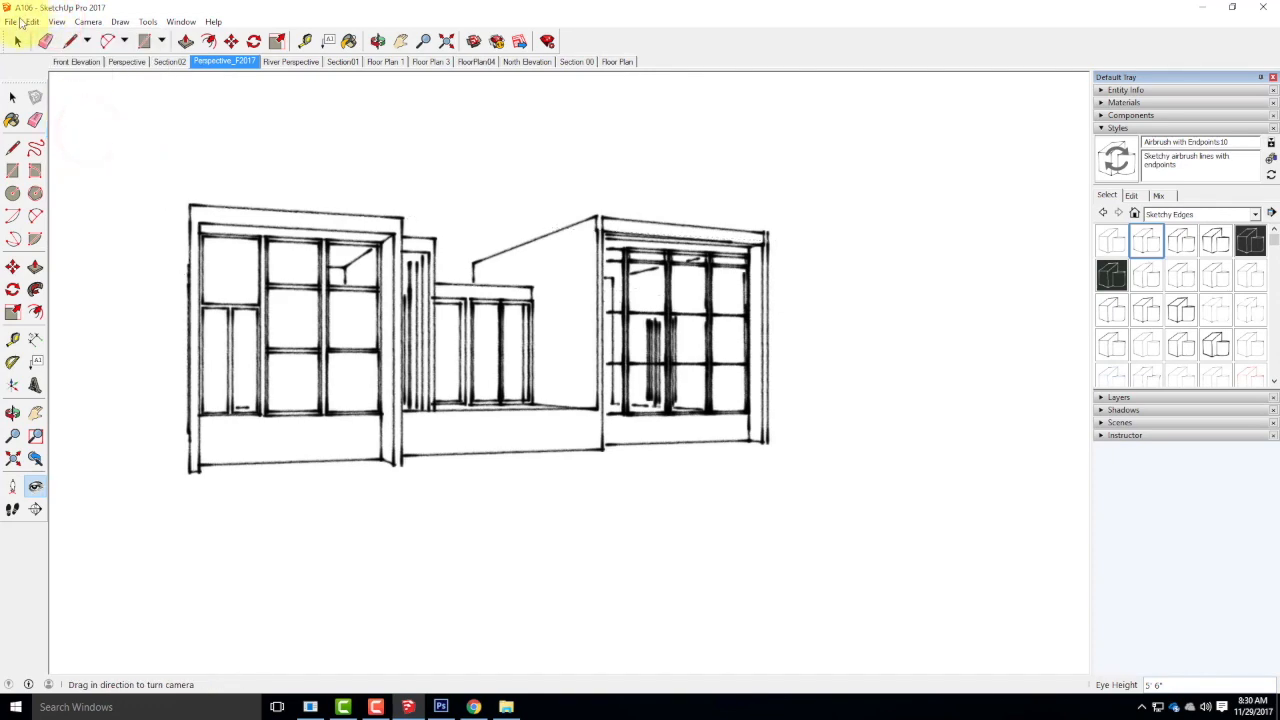
# Export the sketchy cabin view as a 2D JPEG image named A106_Perspective_airbrush in the Ex131 folder.
pyautogui.click(10, 21)
pyautogui.moveTo(40, 212)
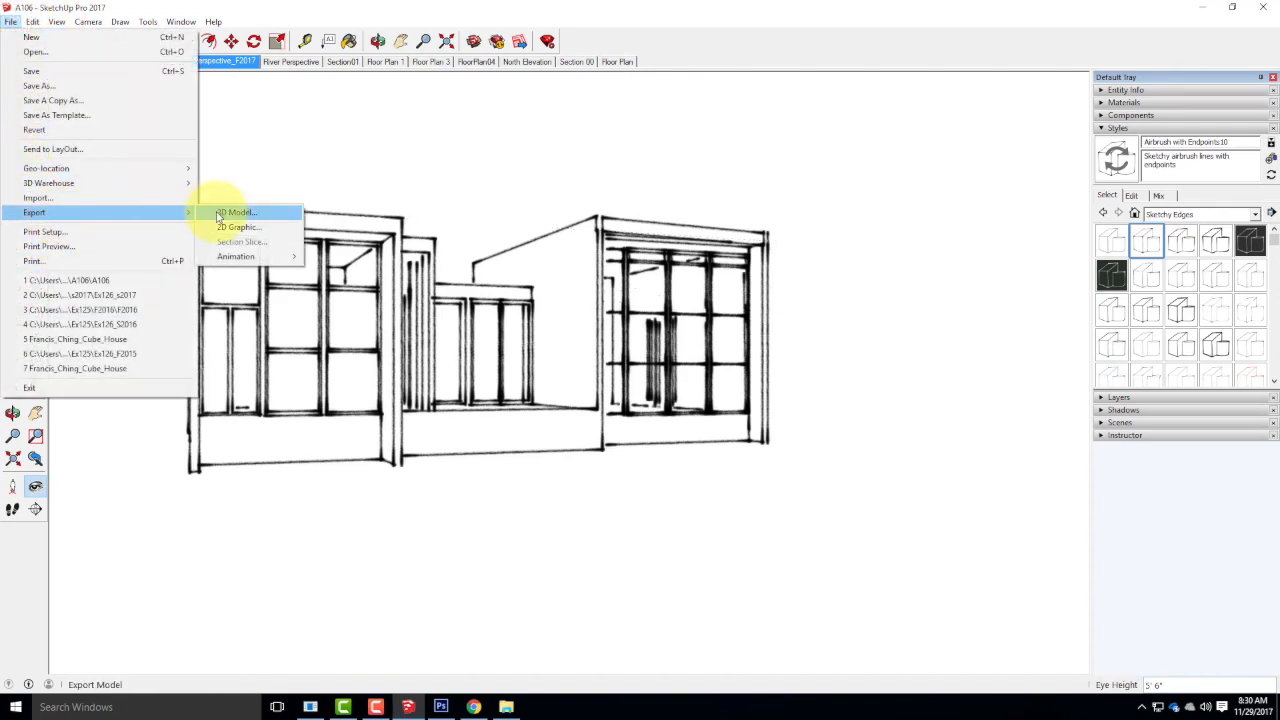
pyautogui.click(234, 227)
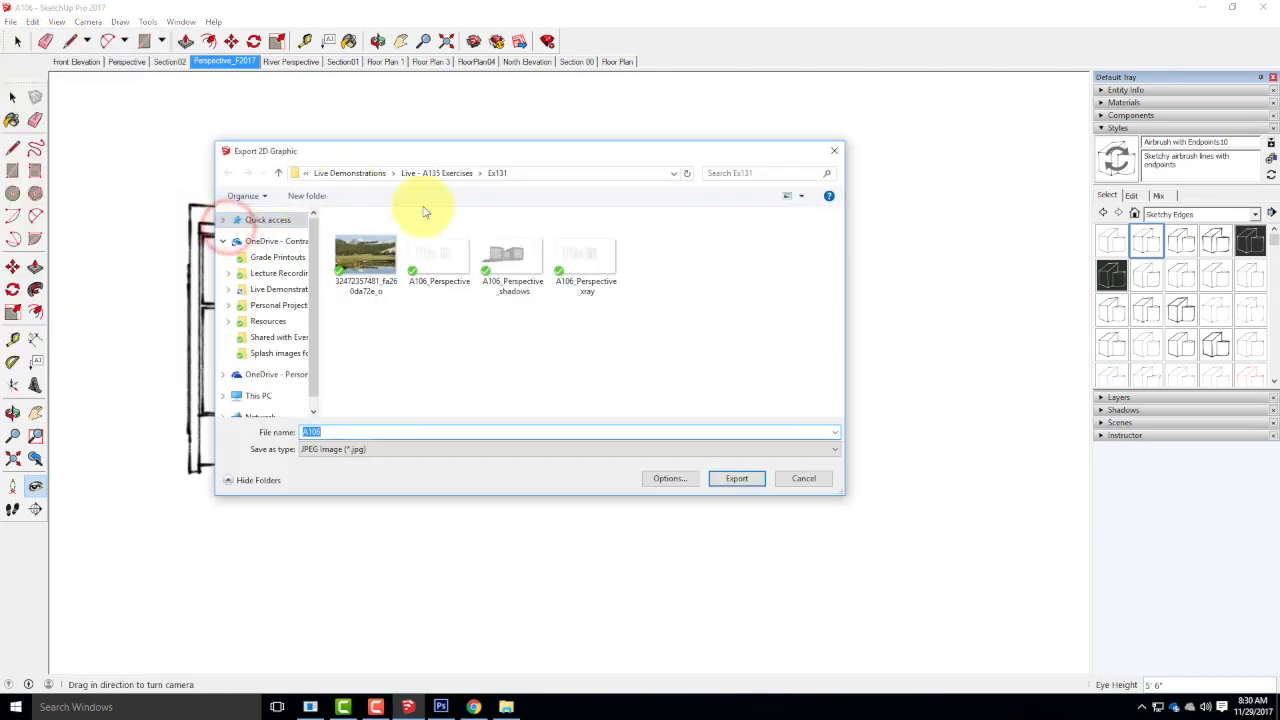
pyautogui.click(583, 257)
pyautogui.click(394, 430)
pyautogui.press('BackSpace')
pyautogui.press('BackSpace')
pyautogui.press('BackSpace')
pyautogui.press('BackSpace')
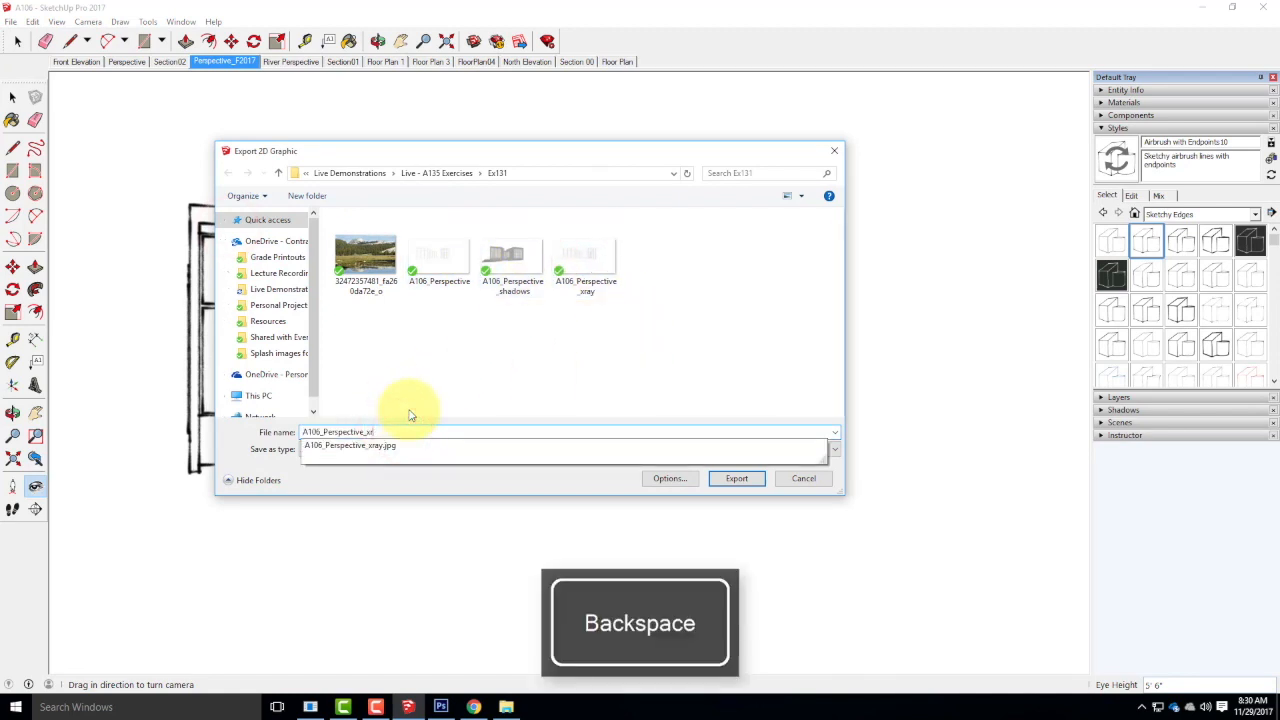
pyautogui.write('airbrush')
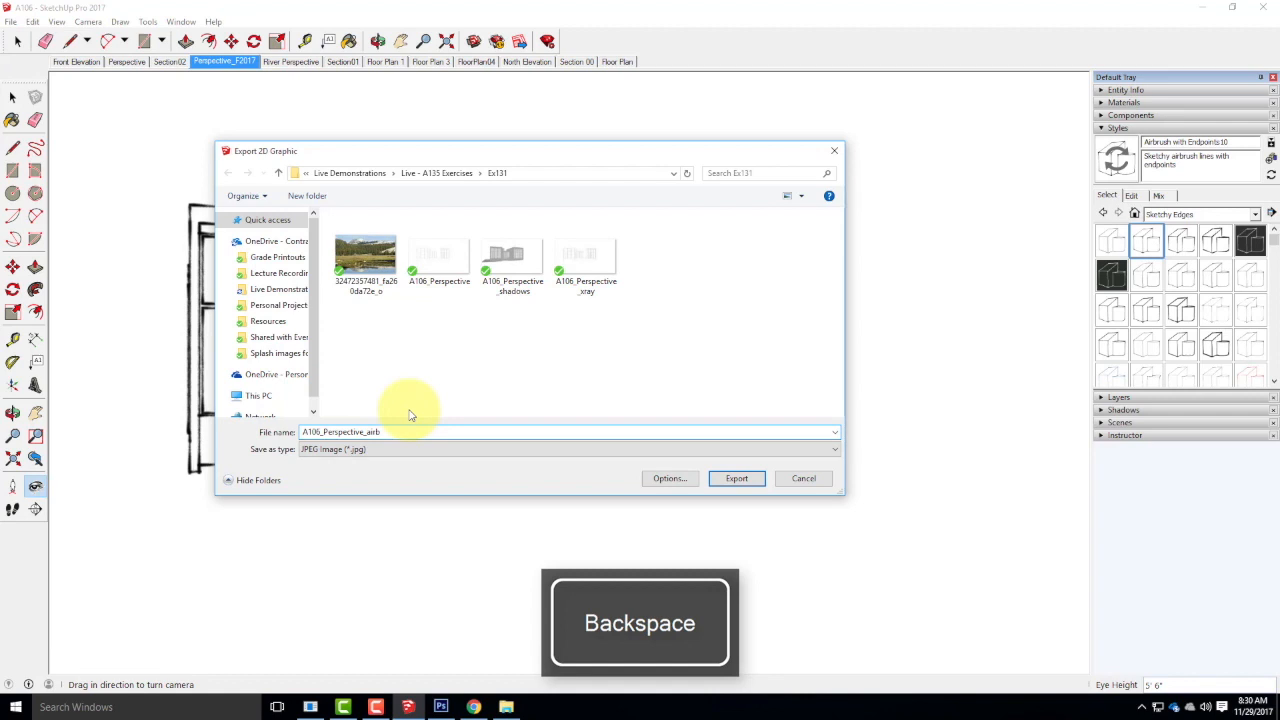
pyautogui.click(736, 478)
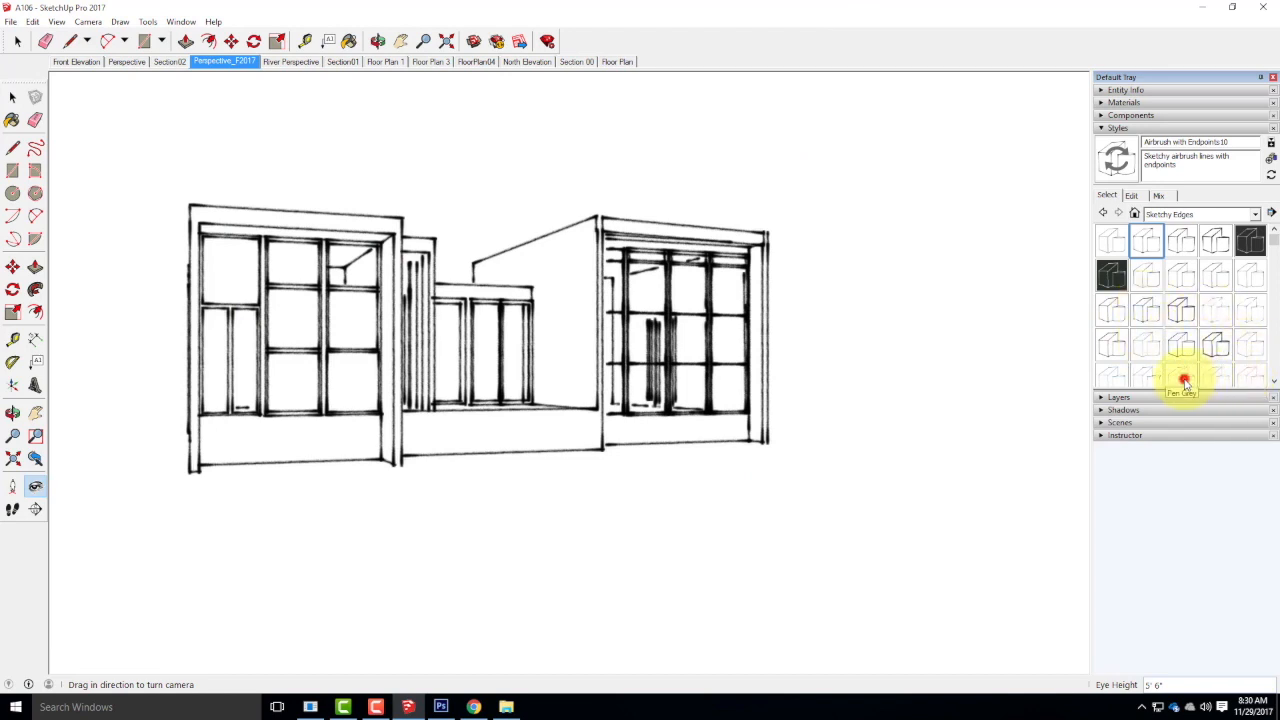
# Apply the Pen Grey sketchy style to the cabin view and hide its section planes, section cuts and guides.
pyautogui.click(1183, 382)
pyautogui.click(55, 22)
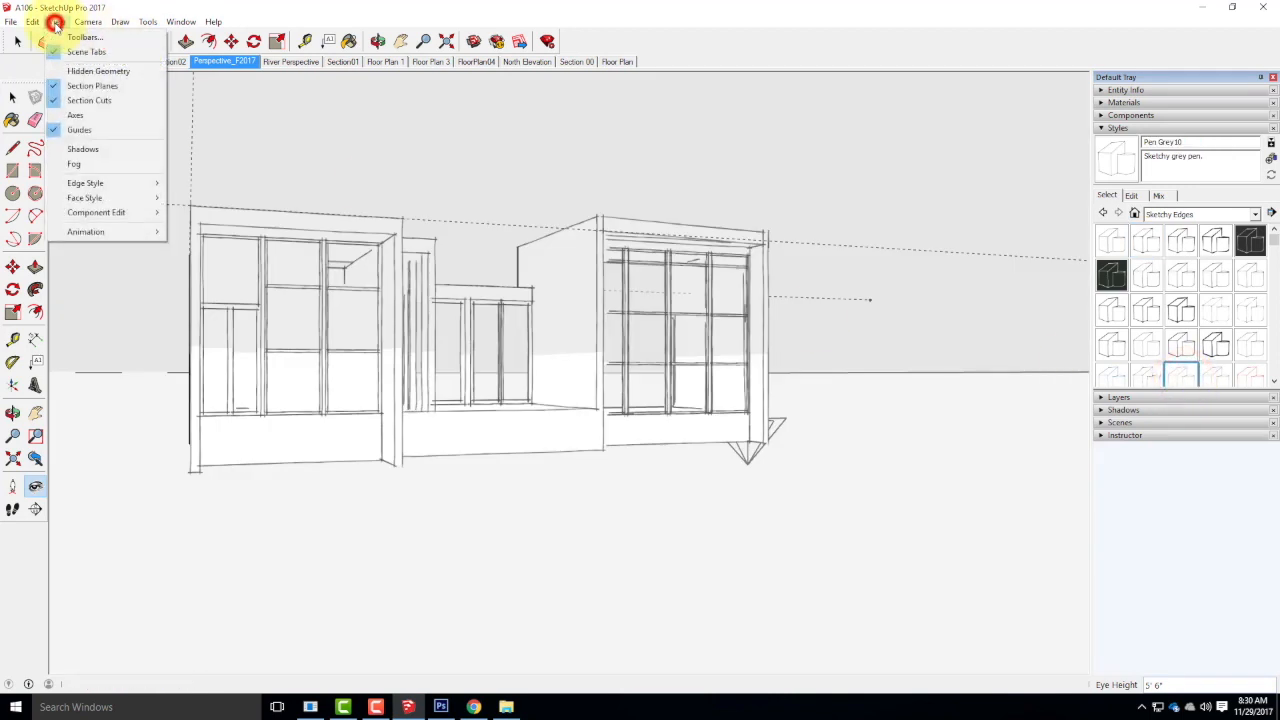
pyautogui.click(80, 86)
pyautogui.click(58, 22)
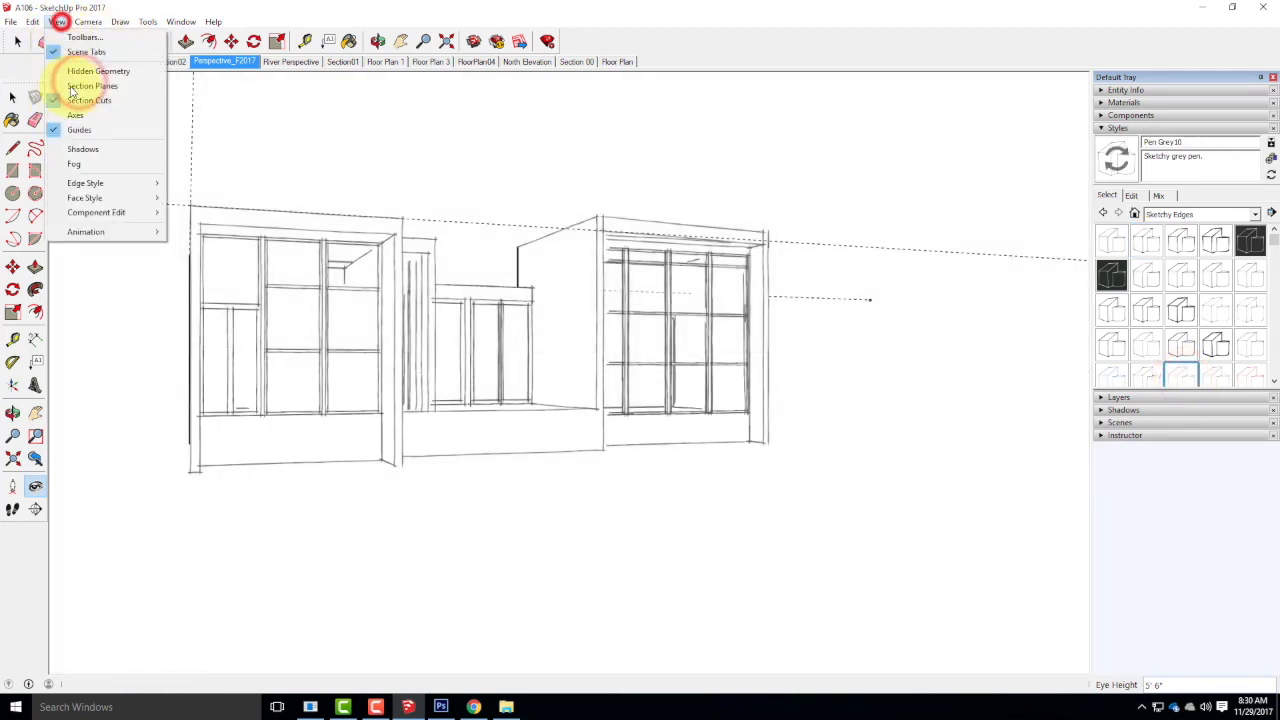
pyautogui.click(88, 100)
pyautogui.click(55, 22)
pyautogui.click(80, 131)
# Export the pen-style cabin view as a 2D JPEG image named A106_Perspective_pen in the Ex131 folder.
pyautogui.click(12, 22)
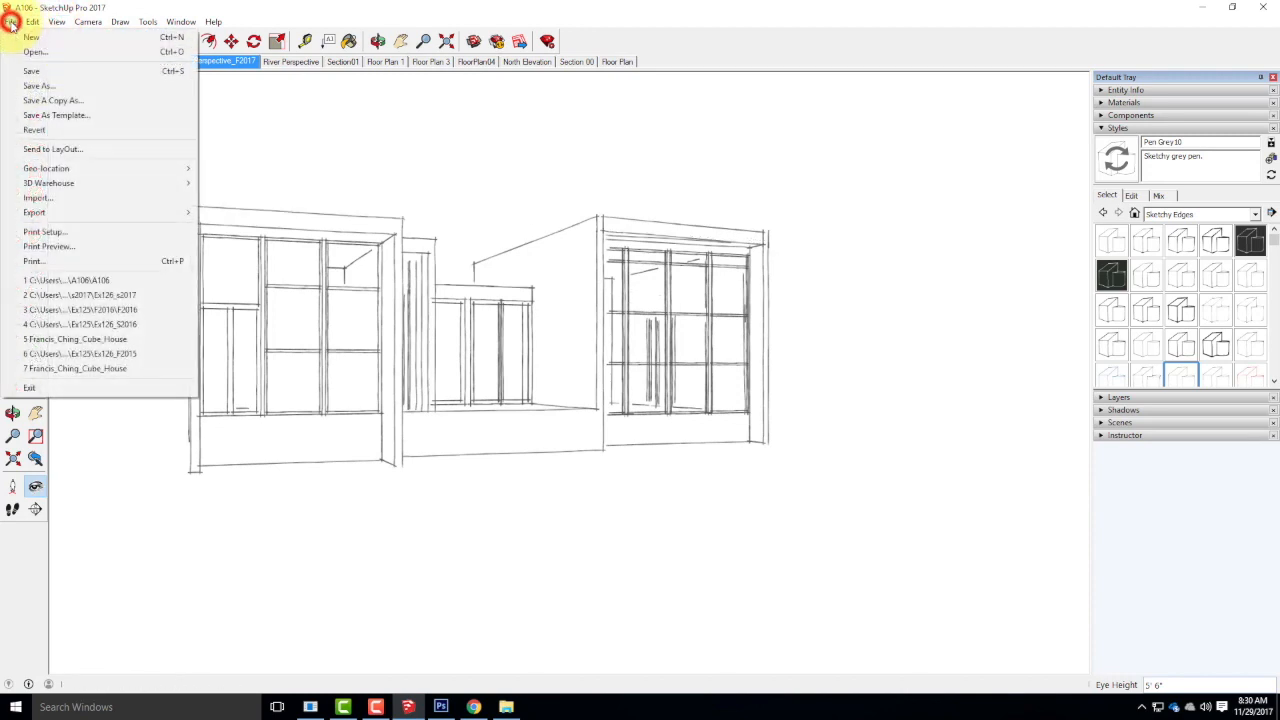
pyautogui.moveTo(128, 210)
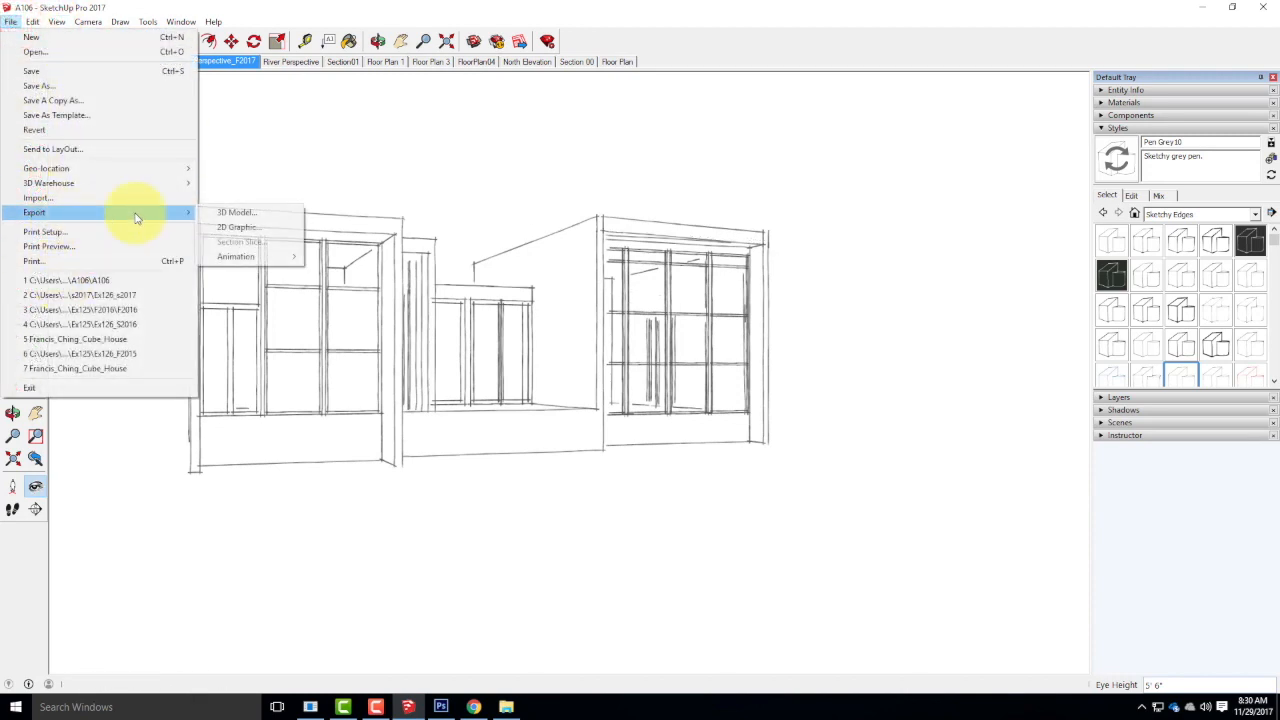
pyautogui.click(250, 228)
pyautogui.click(653, 247)
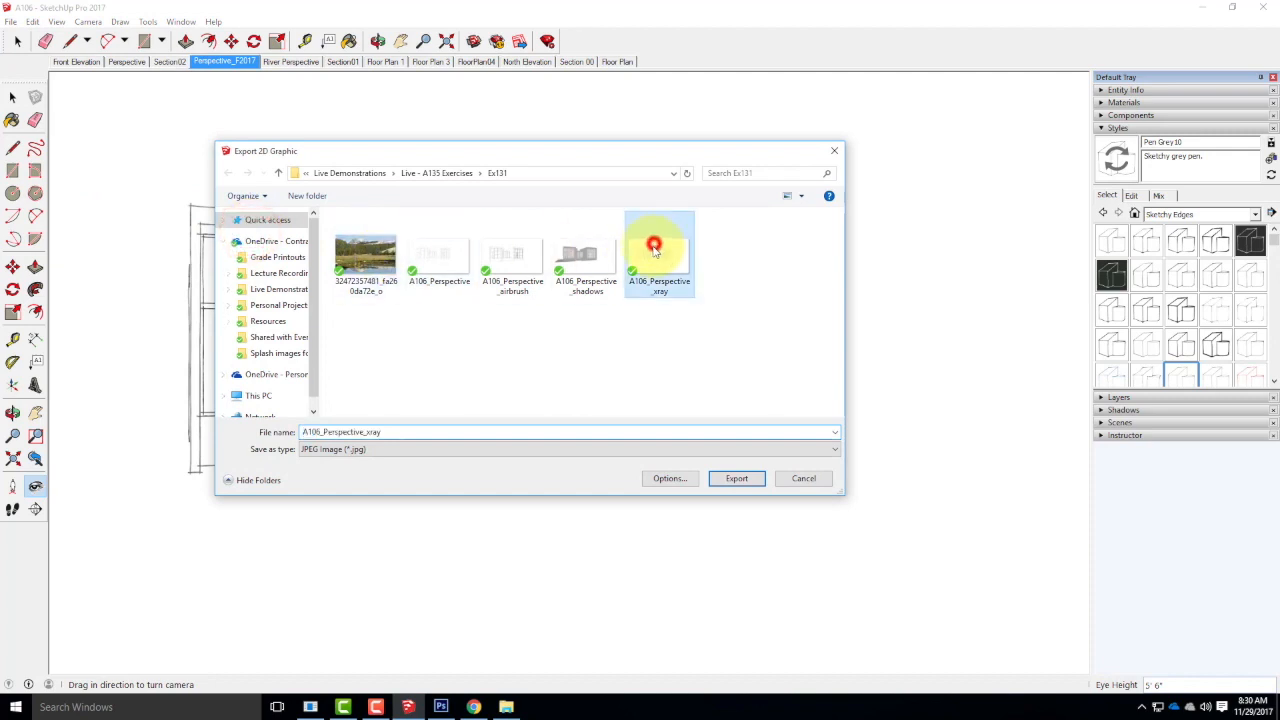
pyautogui.click(409, 446)
pyautogui.doubleClick(403, 432)
pyautogui.click(403, 432)
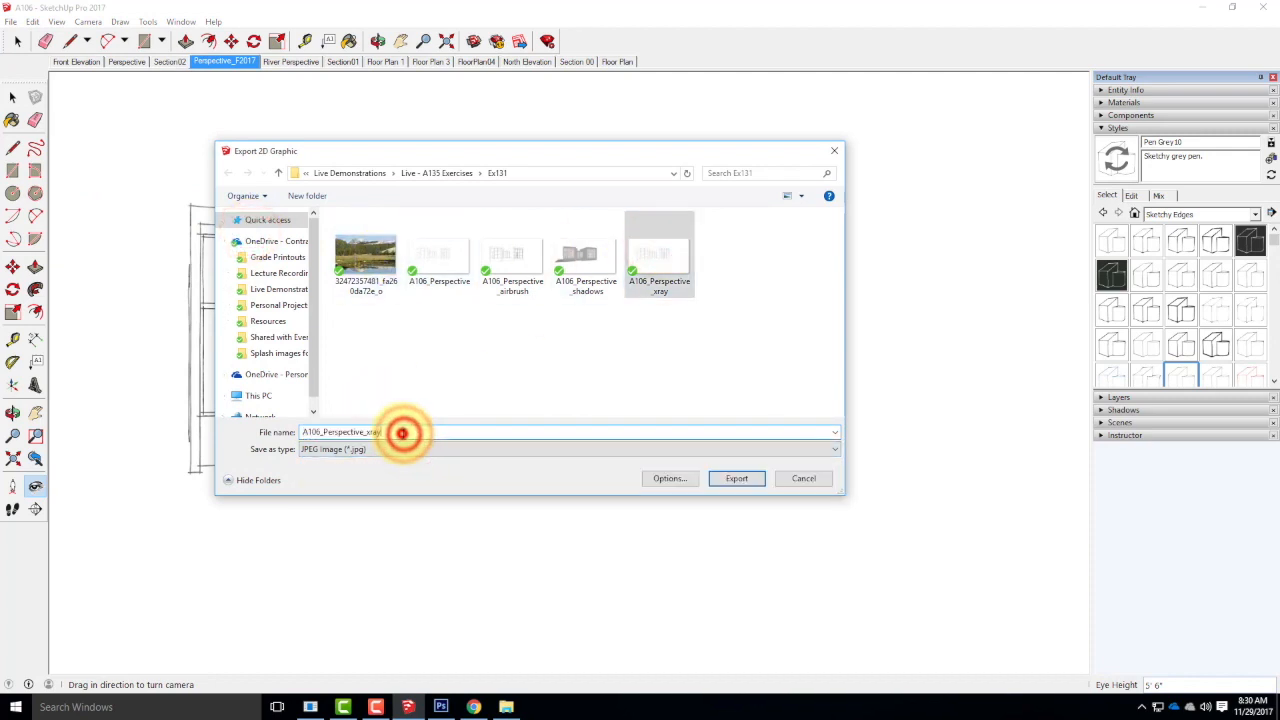
pyautogui.press('BackSpace')
pyautogui.press('BackSpace')
pyautogui.press('BackSpace')
pyautogui.press('BackSpace')
pyautogui.write('pen')
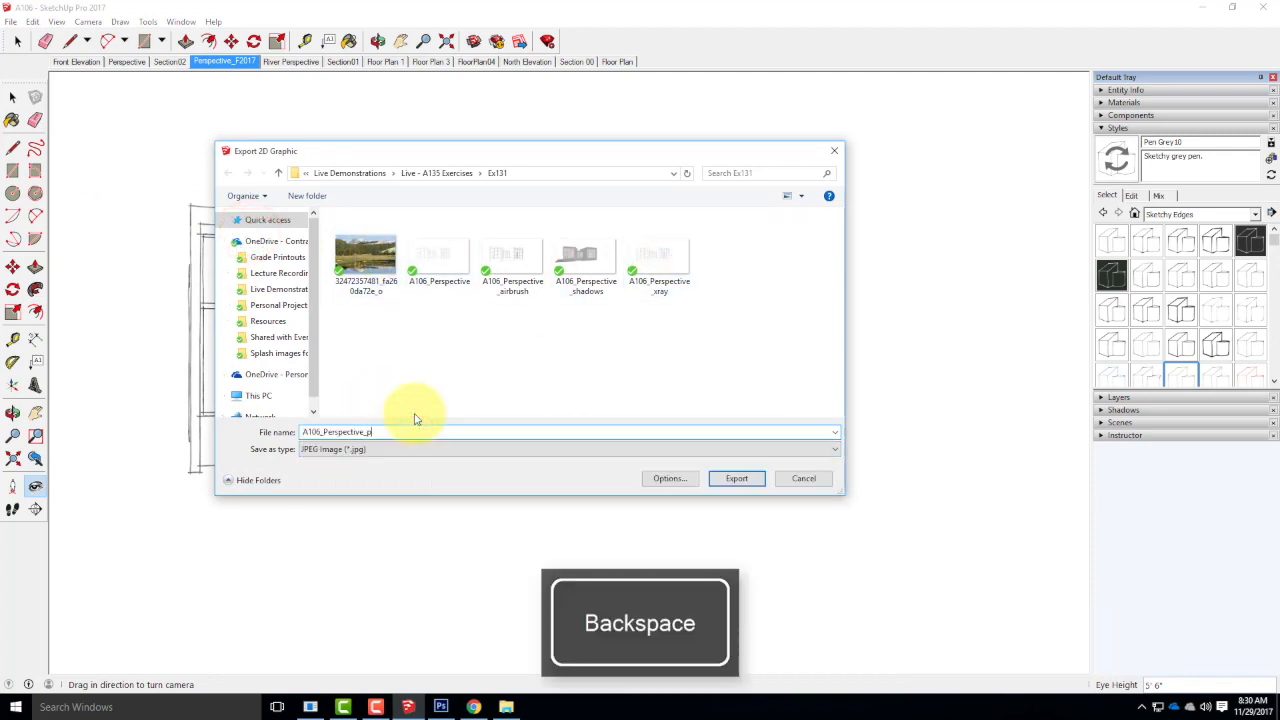
pyautogui.click(736, 478)
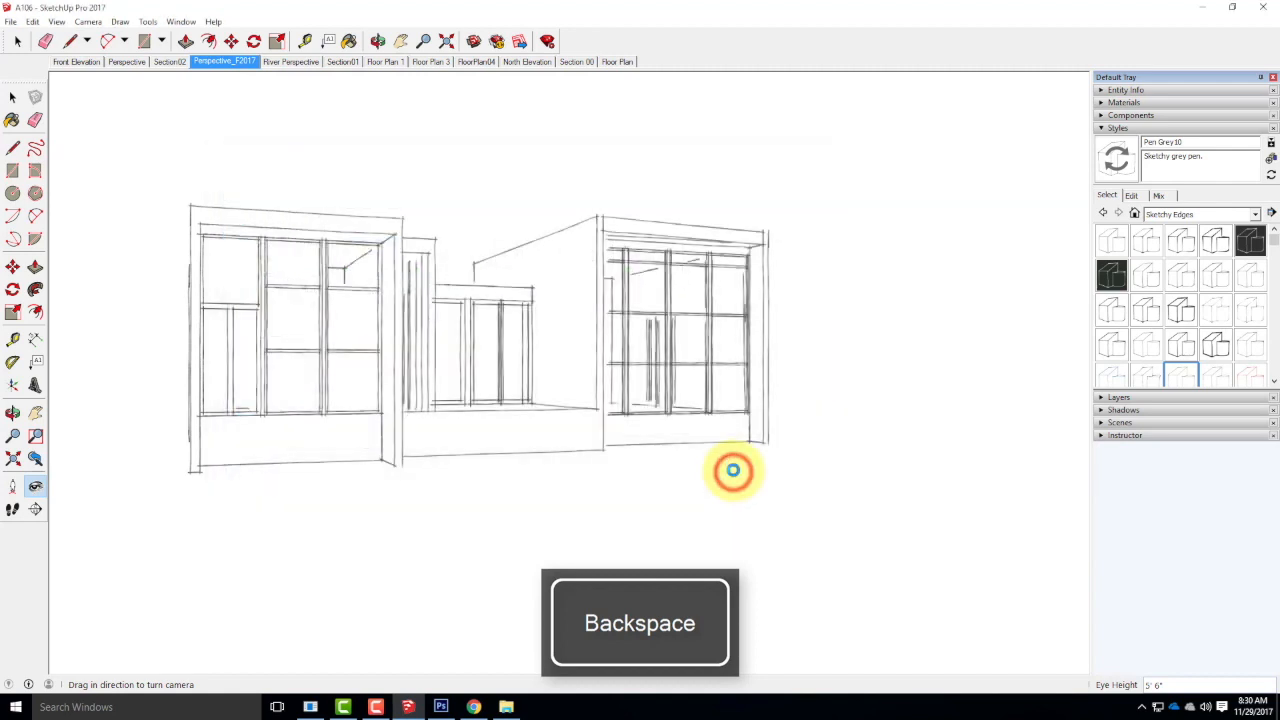
# In Photoshop, commit the A106_Perspective placement and place the A106_Perspective_airbrush image aligned exactly over it.
pyautogui.click(441, 707)
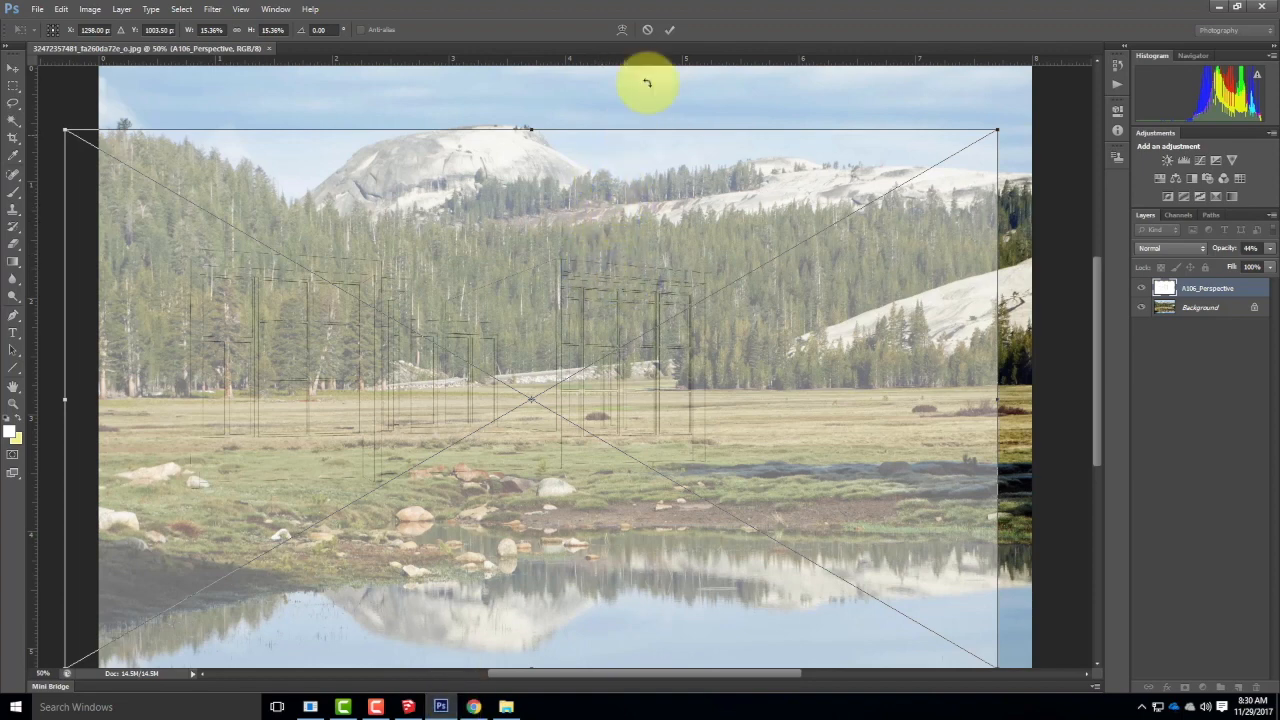
pyautogui.click(670, 30)
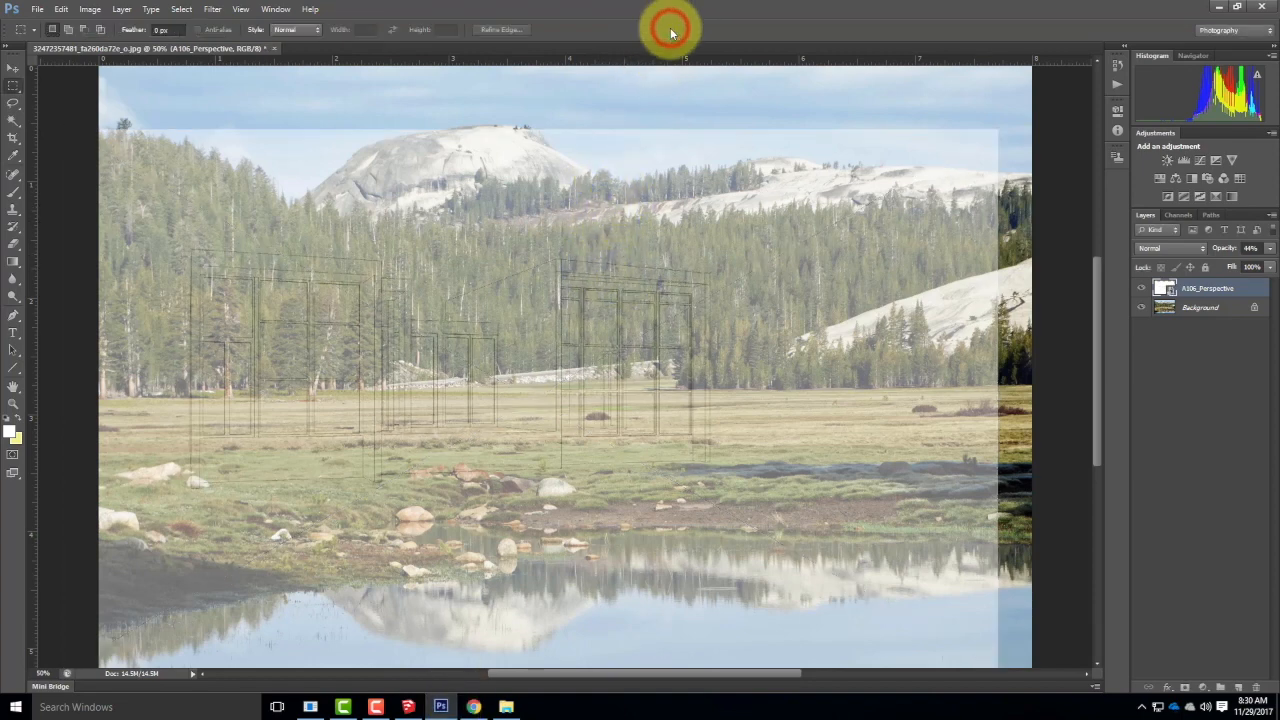
pyautogui.click(40, 10)
pyautogui.click(67, 230)
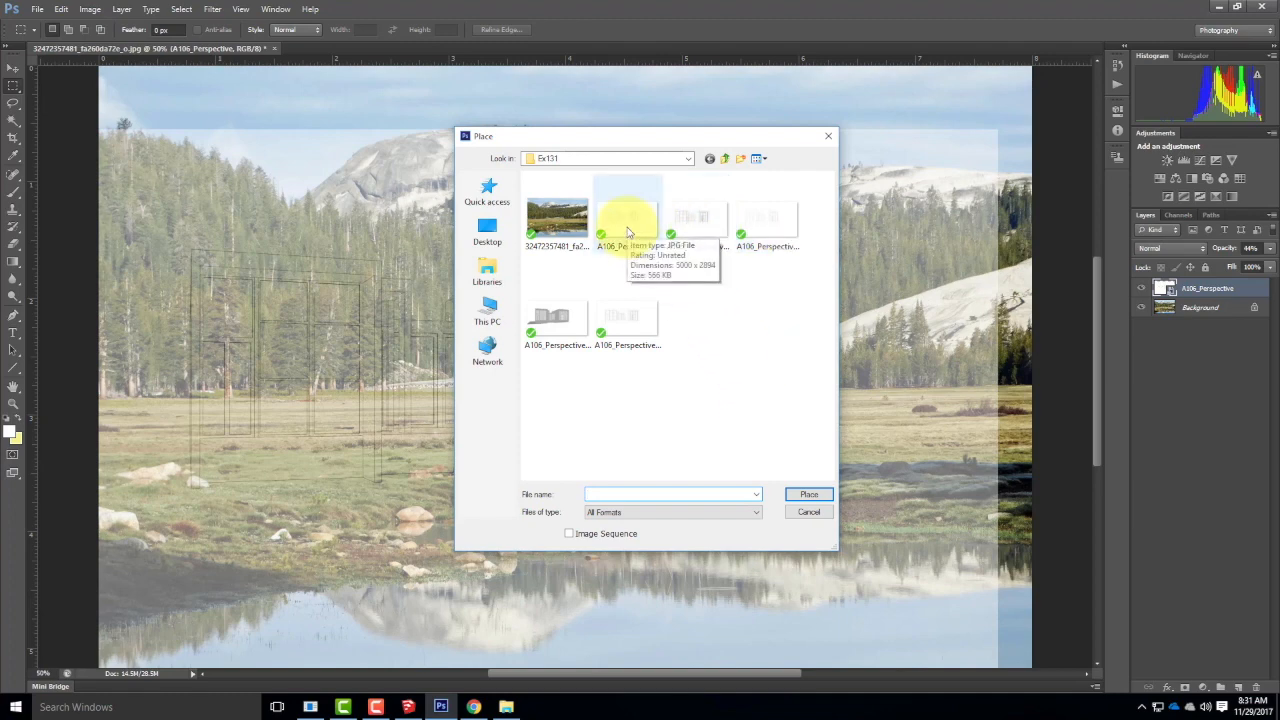
pyautogui.click(696, 228)
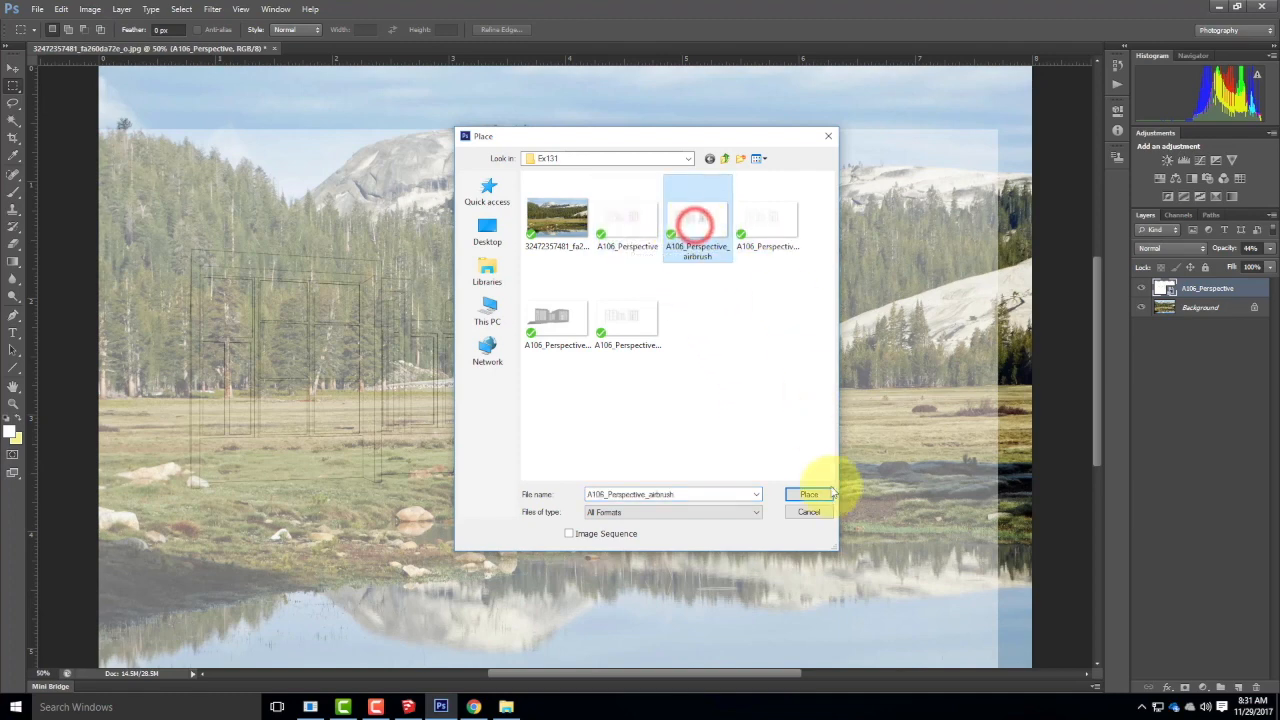
pyautogui.click(812, 492)
pyautogui.moveTo(700, 191)
pyautogui.mouseDown()
pyautogui.moveTo(634, 286)
pyautogui.moveTo(667, 221)
pyautogui.mouseUp()
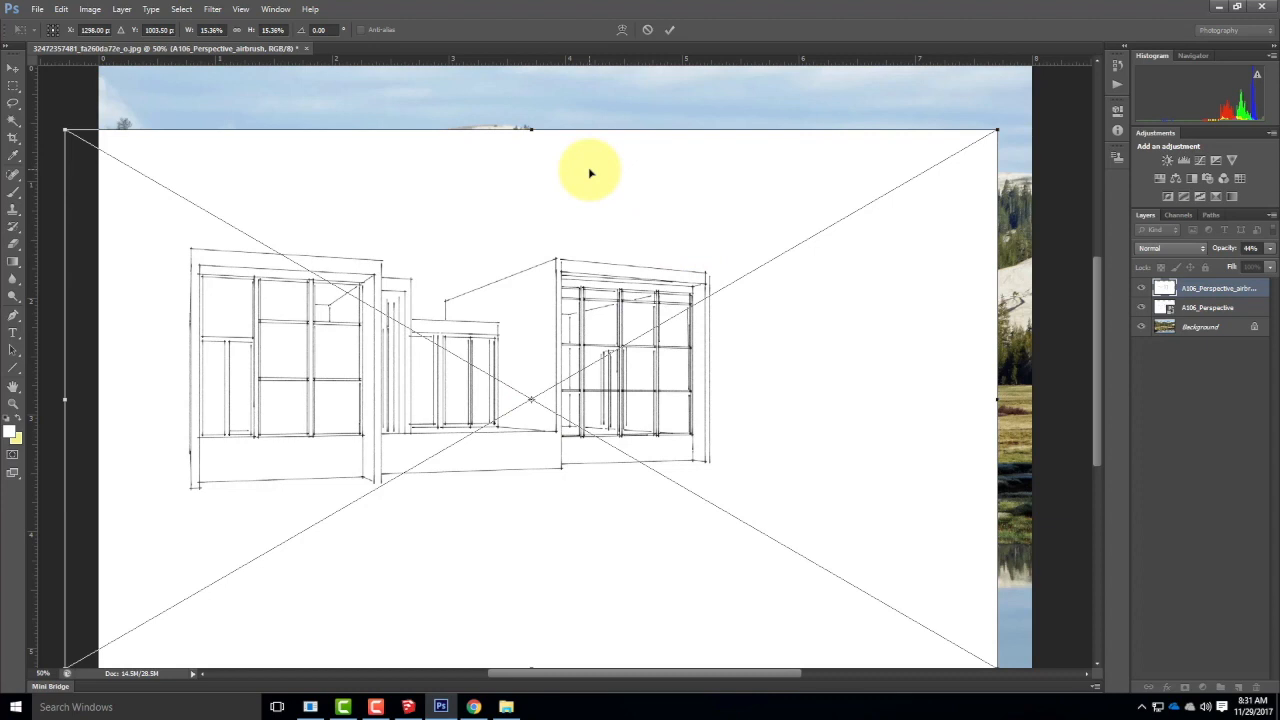
pyautogui.click(670, 31)
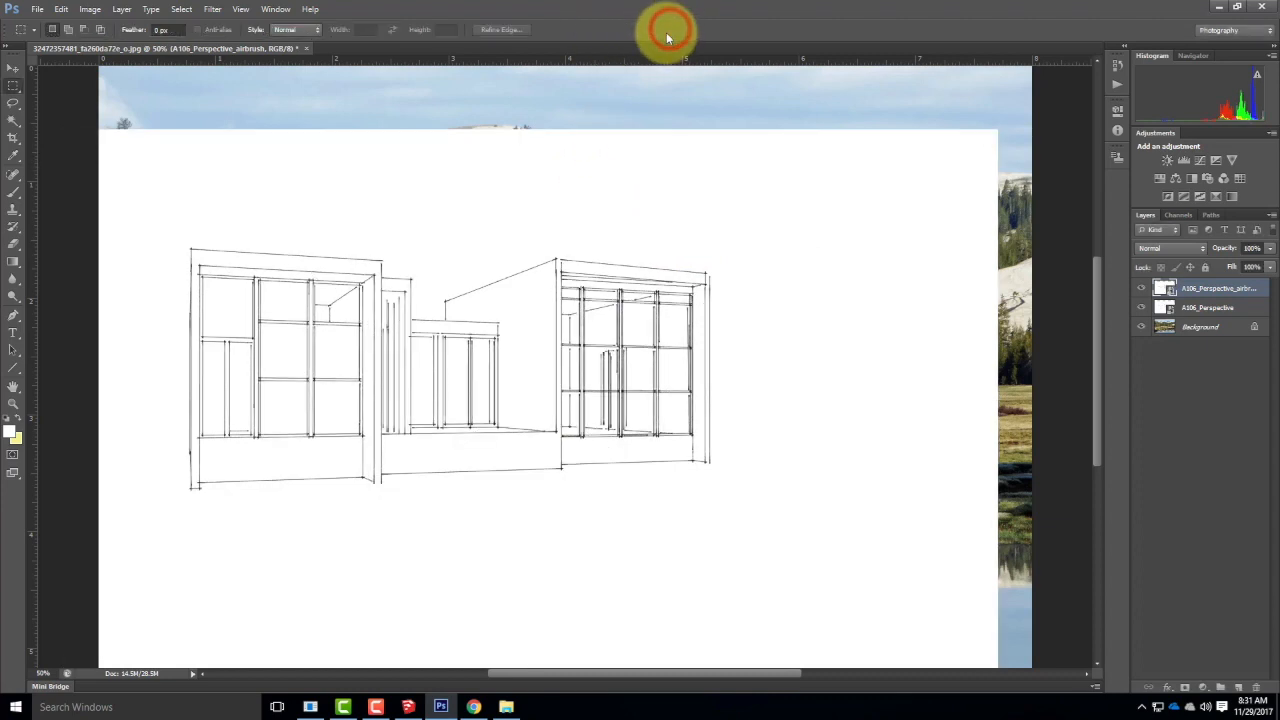
# Place the A106_Perspective_shadows image from the Ex131 folder, aligned with the other perspective layers.
pyautogui.click(35, 10)
pyautogui.click(61, 224)
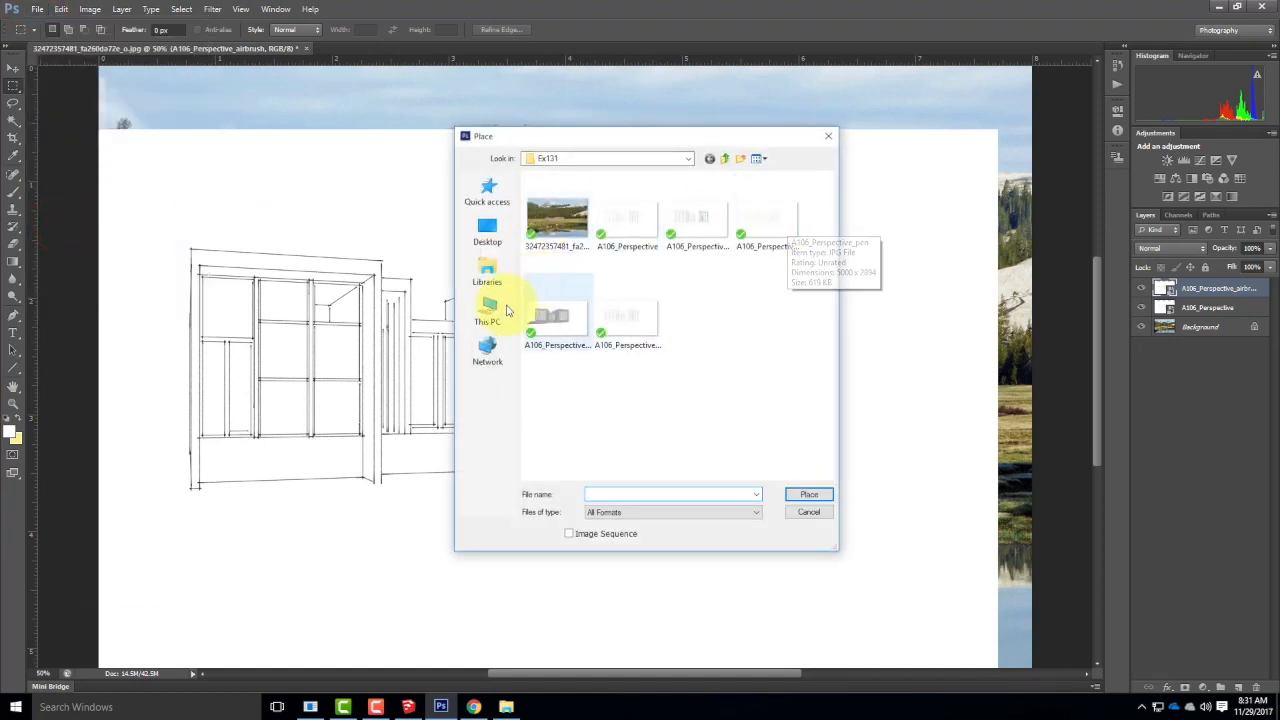
pyautogui.click(558, 315)
pyautogui.click(810, 495)
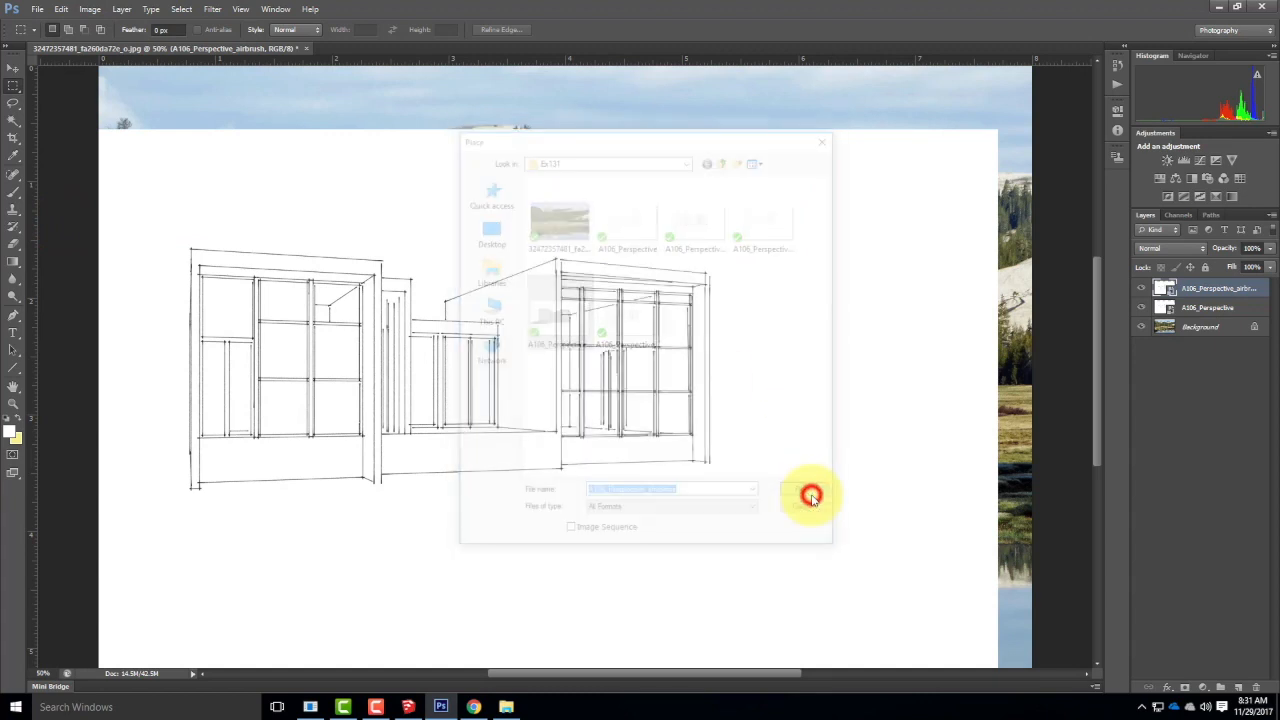
pyautogui.moveTo(557, 202); pyautogui.dragTo(520, 237)
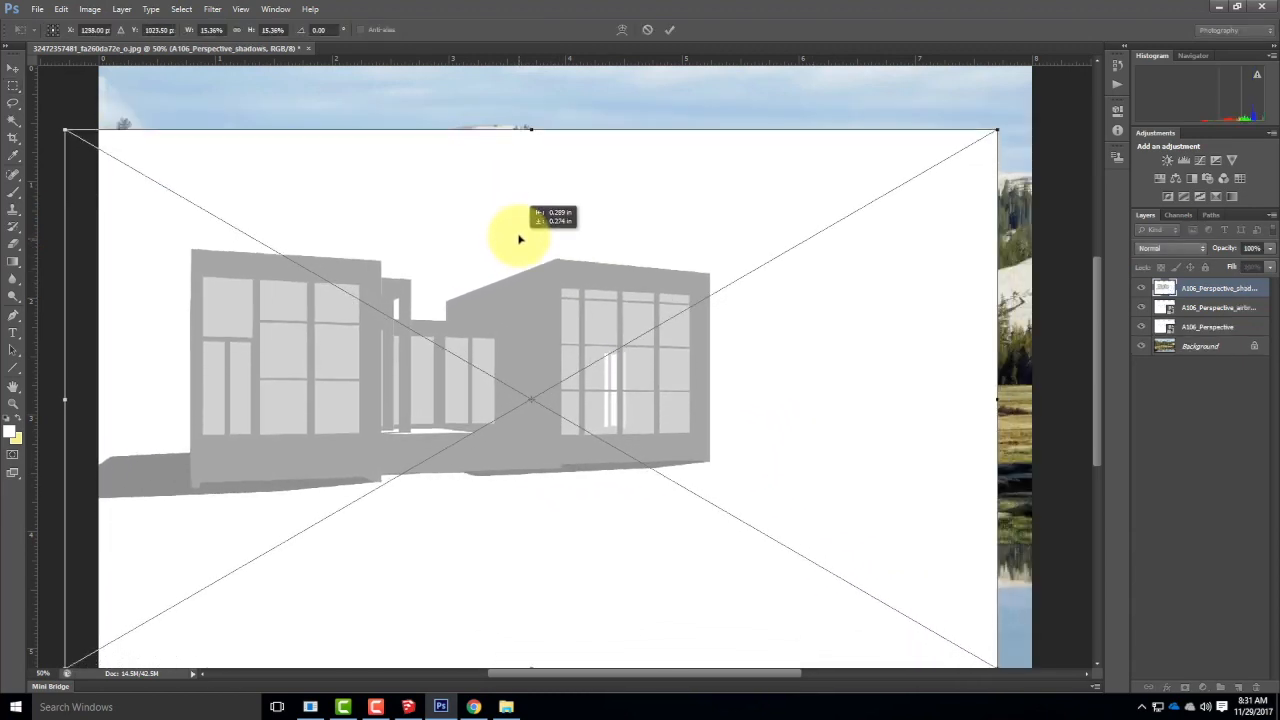
pyautogui.click(667, 29)
# Place the A106_Perspective_xray image on the meadow photo in line with the perspectives beneath it.
pyautogui.click(33, 11)
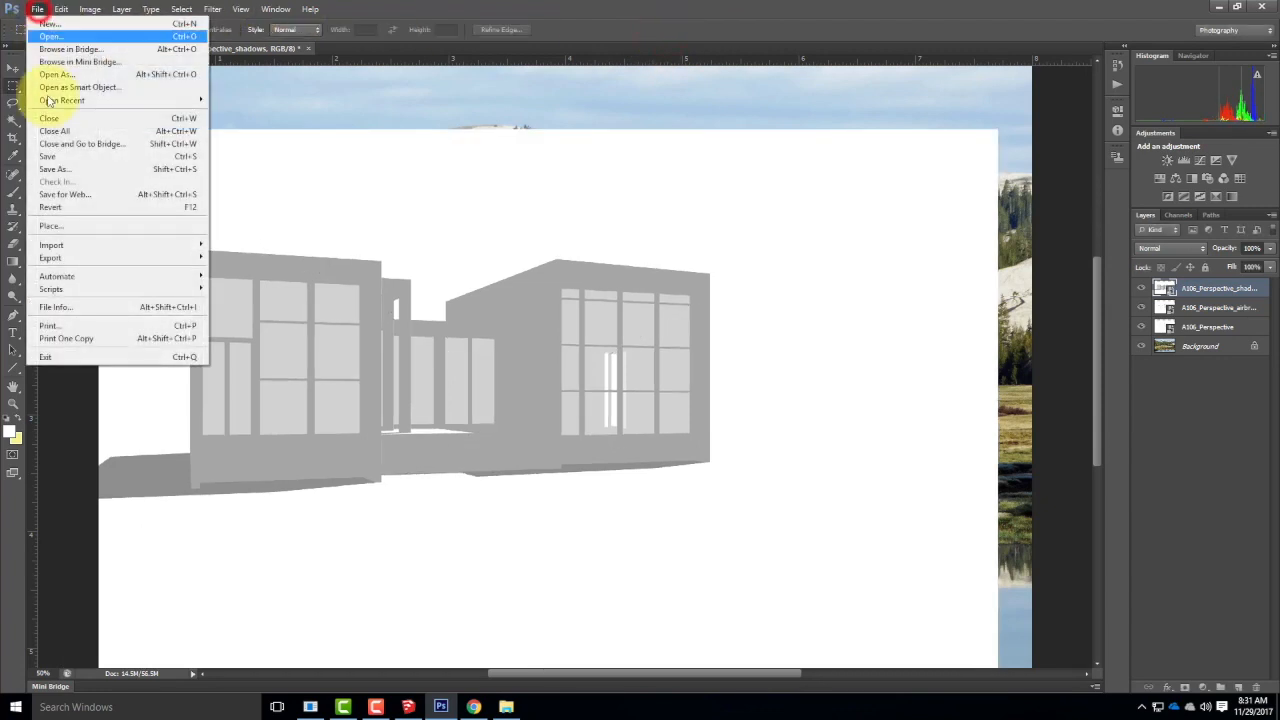
pyautogui.click(79, 226)
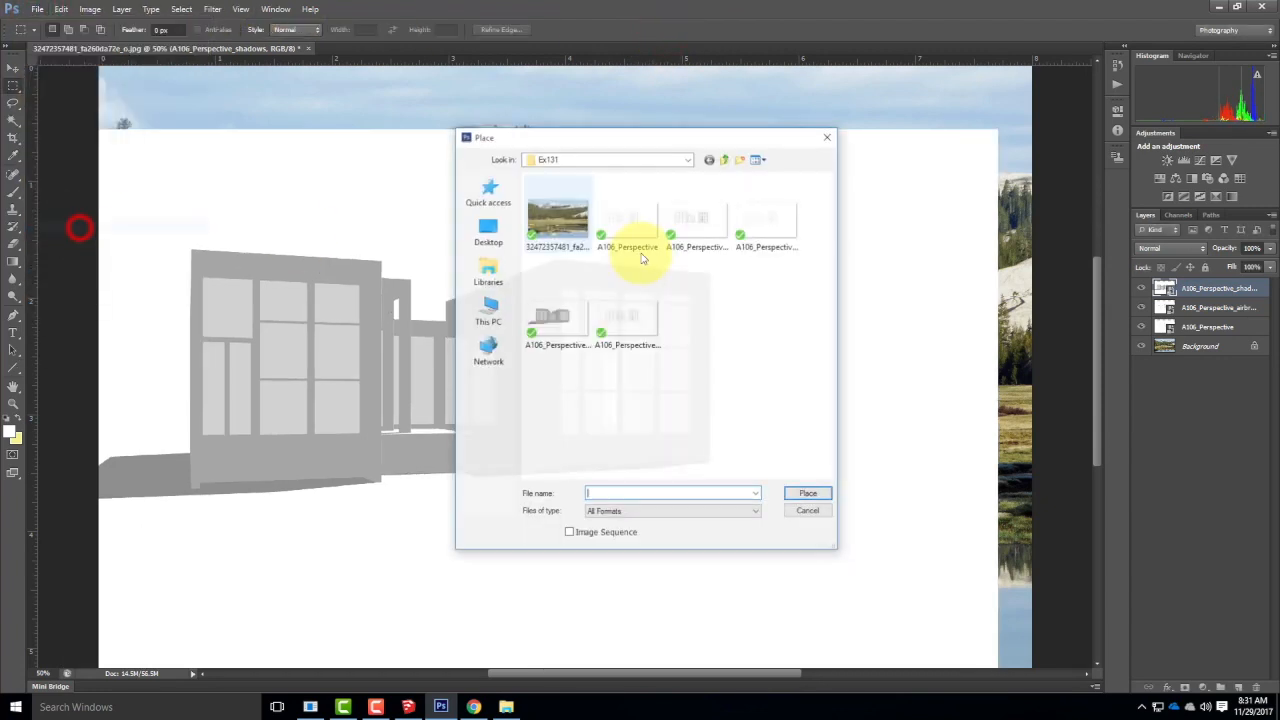
pyautogui.click(647, 330)
pyautogui.click(812, 493)
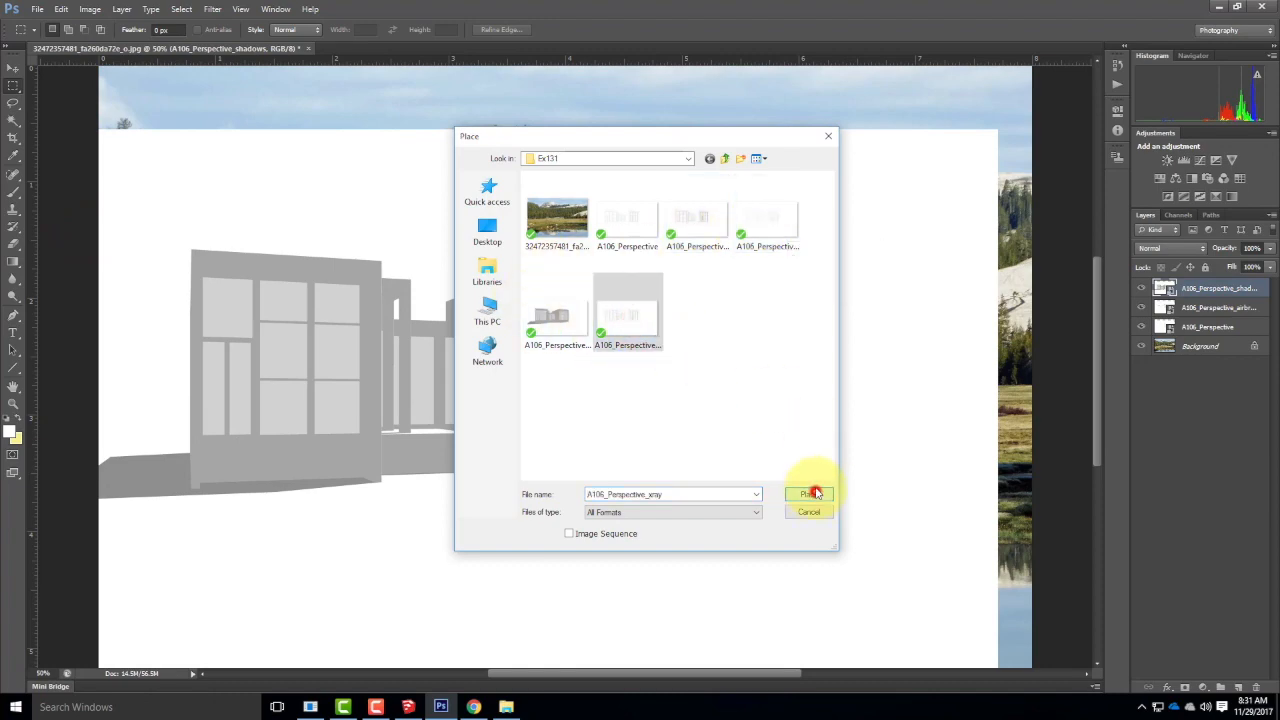
pyautogui.click(699, 153)
pyautogui.moveTo(620, 230); pyautogui.dragTo(666, 194)
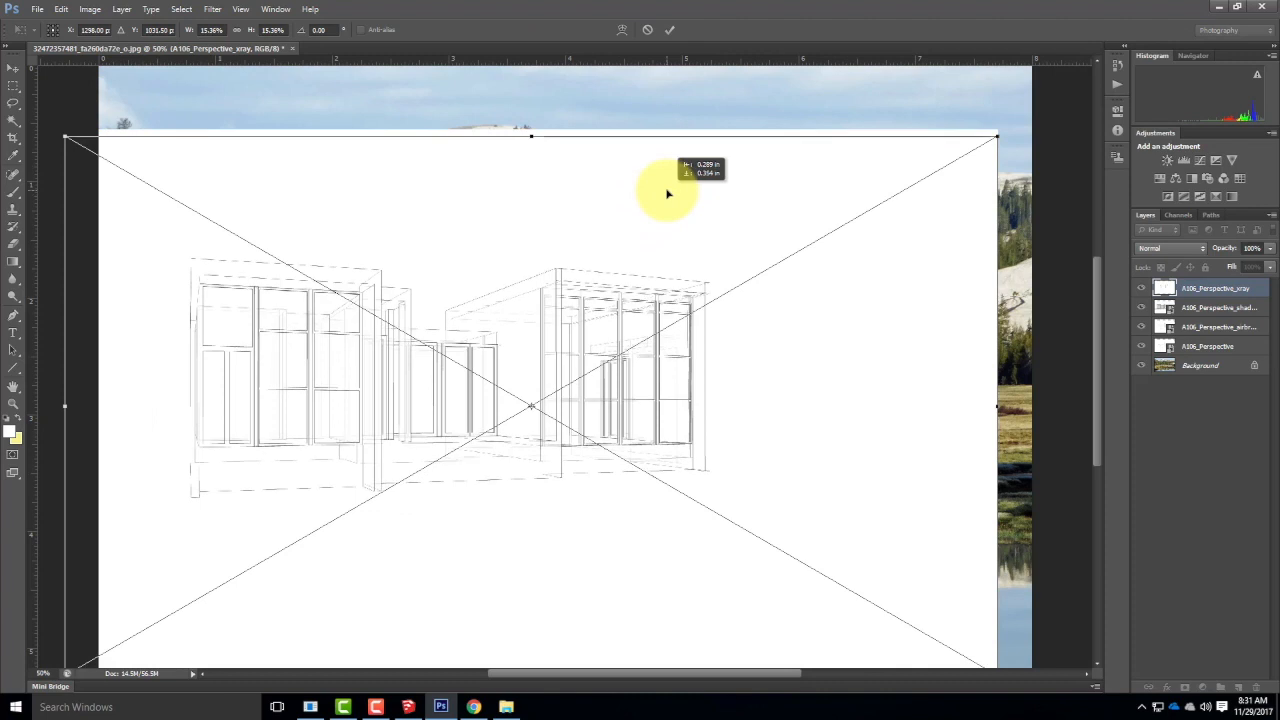
pyautogui.click(669, 30)
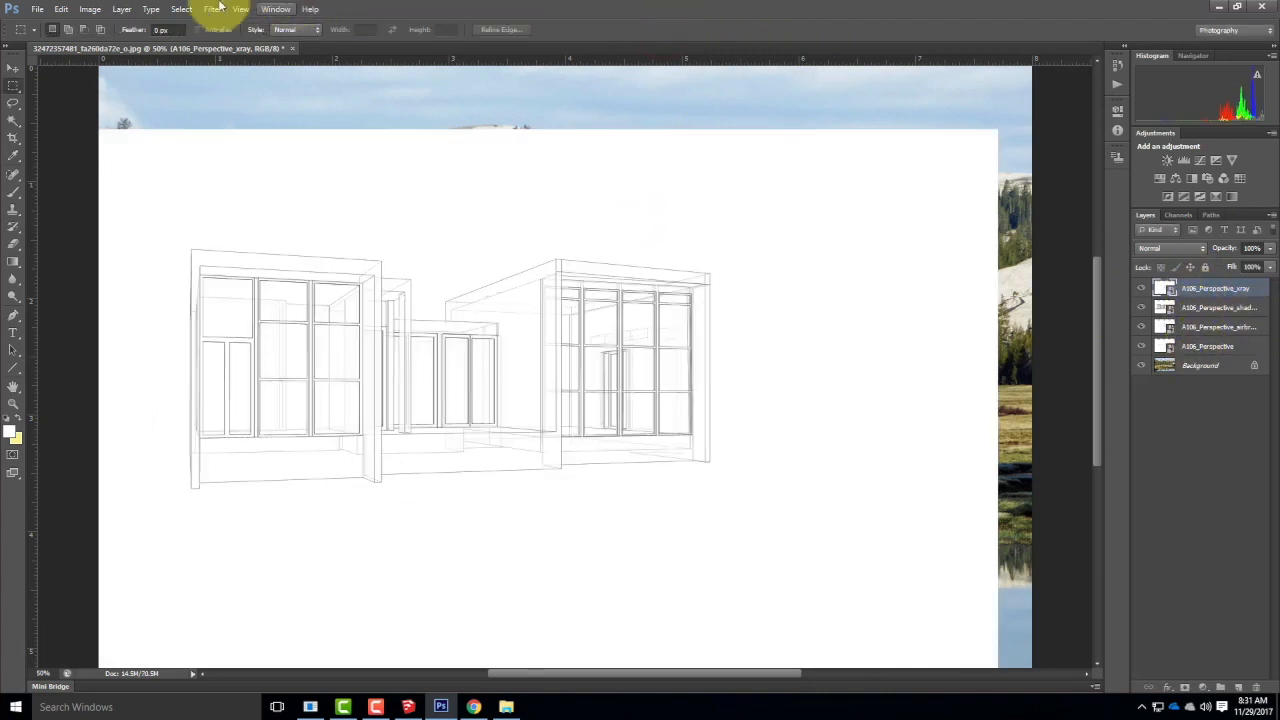
# Place the A106_Perspective_pen image as the top layer, matching the position of the other cabin perspectives.
pyautogui.click(37, 9)
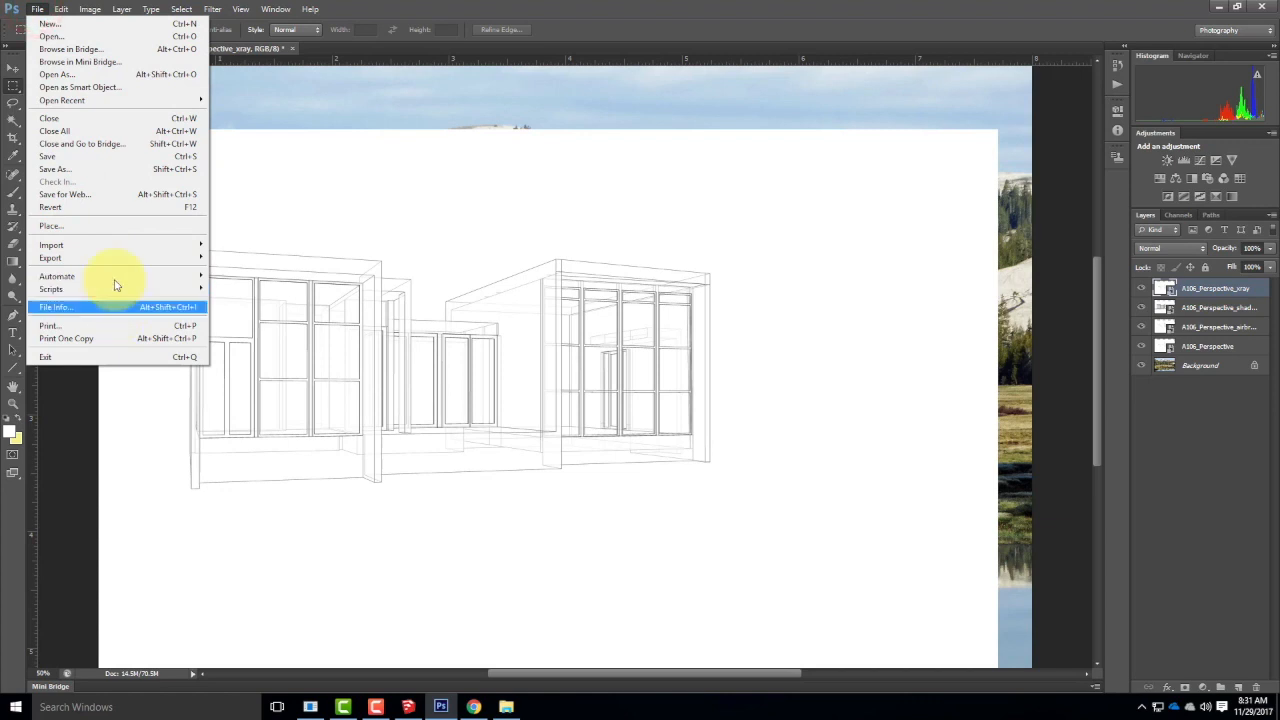
pyautogui.click(105, 224)
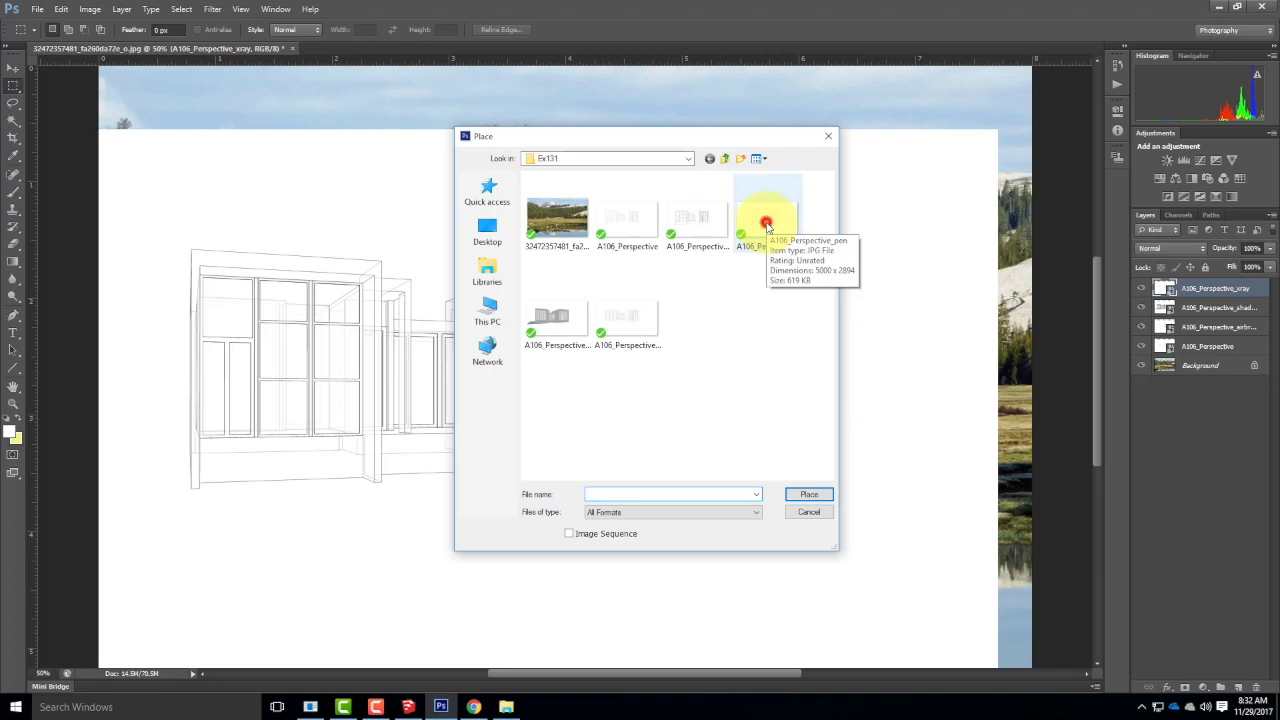
pyautogui.click(766, 225)
pyautogui.click(809, 494)
pyautogui.moveTo(716, 217); pyautogui.dragTo(689, 245)
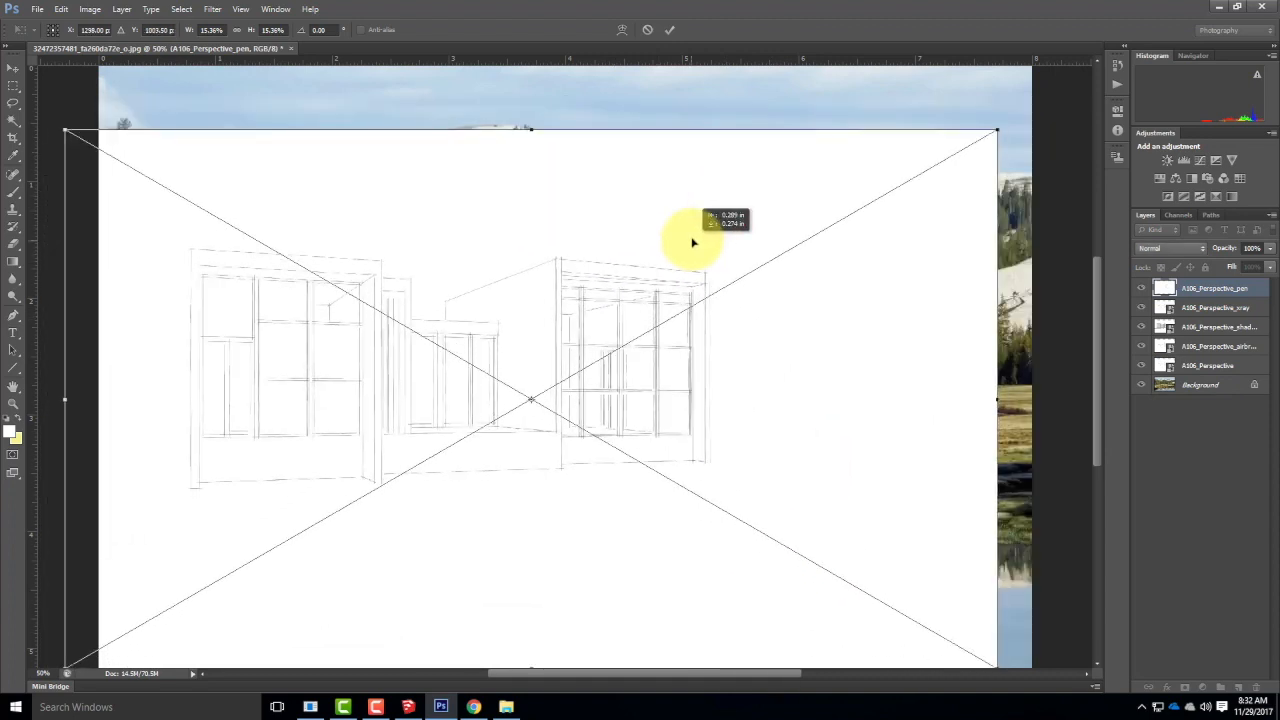
pyautogui.click(668, 30)
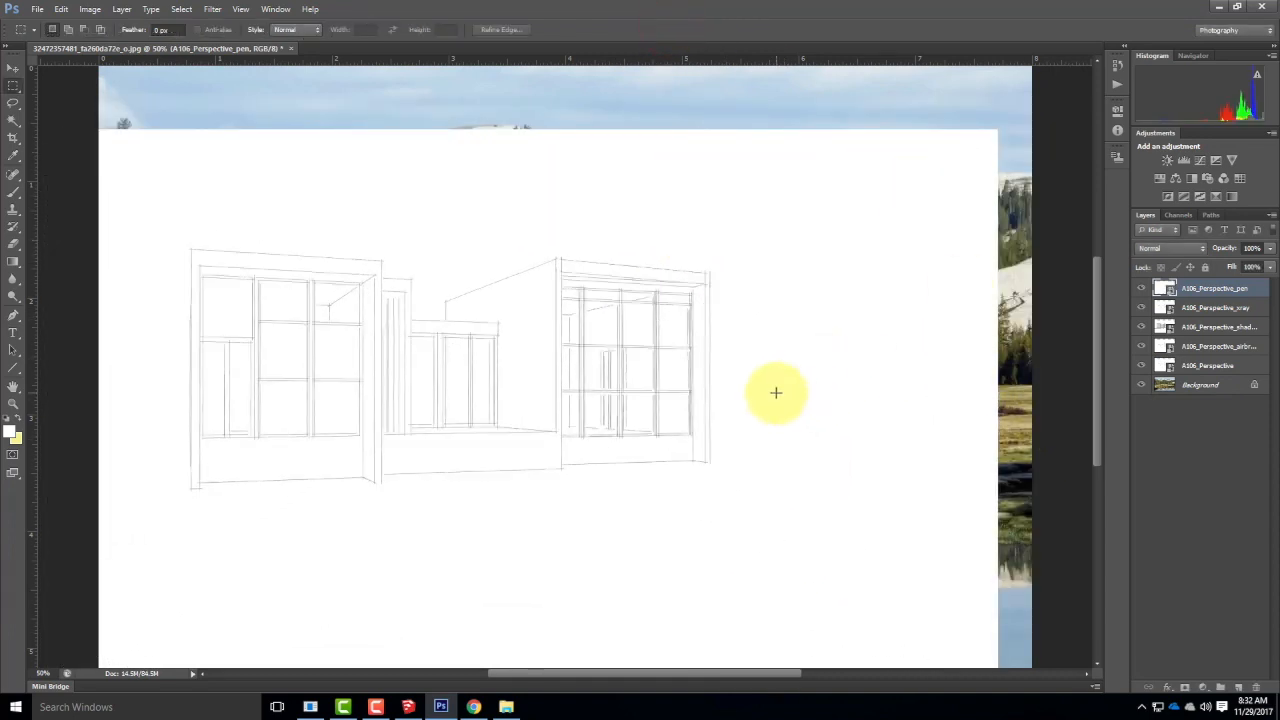
# Set the blend mode of all five cabin perspective layers to Multiply.
pyautogui.keyDown('shift'); pyautogui.click(1201, 367); pyautogui.keyUp('shift')
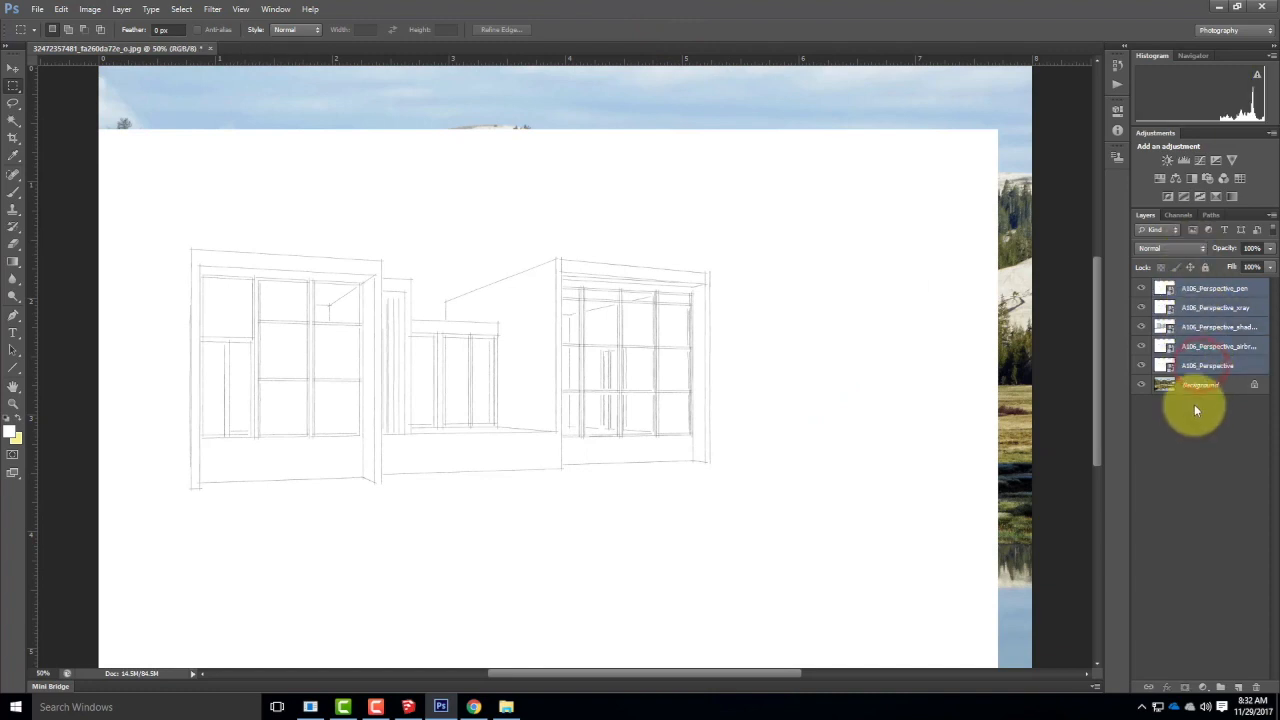
pyautogui.click(1157, 249)
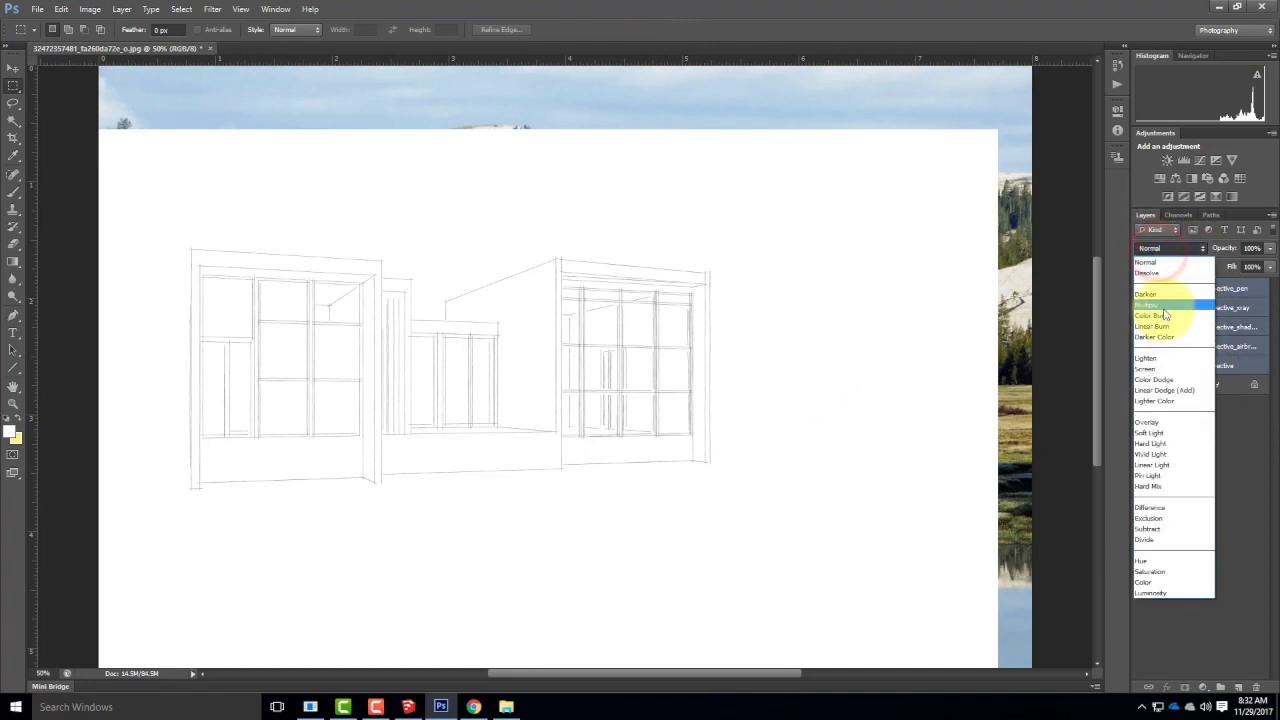
pyautogui.click(1163, 310)
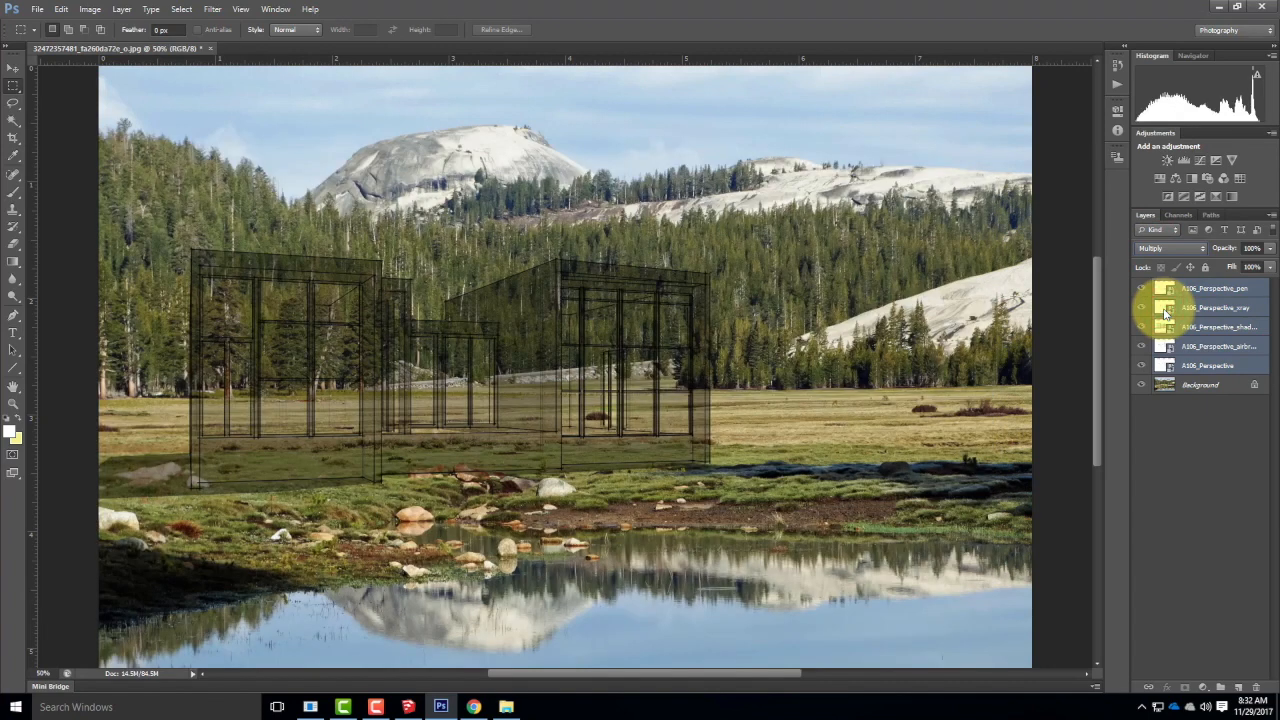
# Rename the A106_Perspective_pen layer as Pen and the A106_Perspective_xray layer as XRay.
pyautogui.click(1215, 290)
pyautogui.doubleClick(1220, 289)
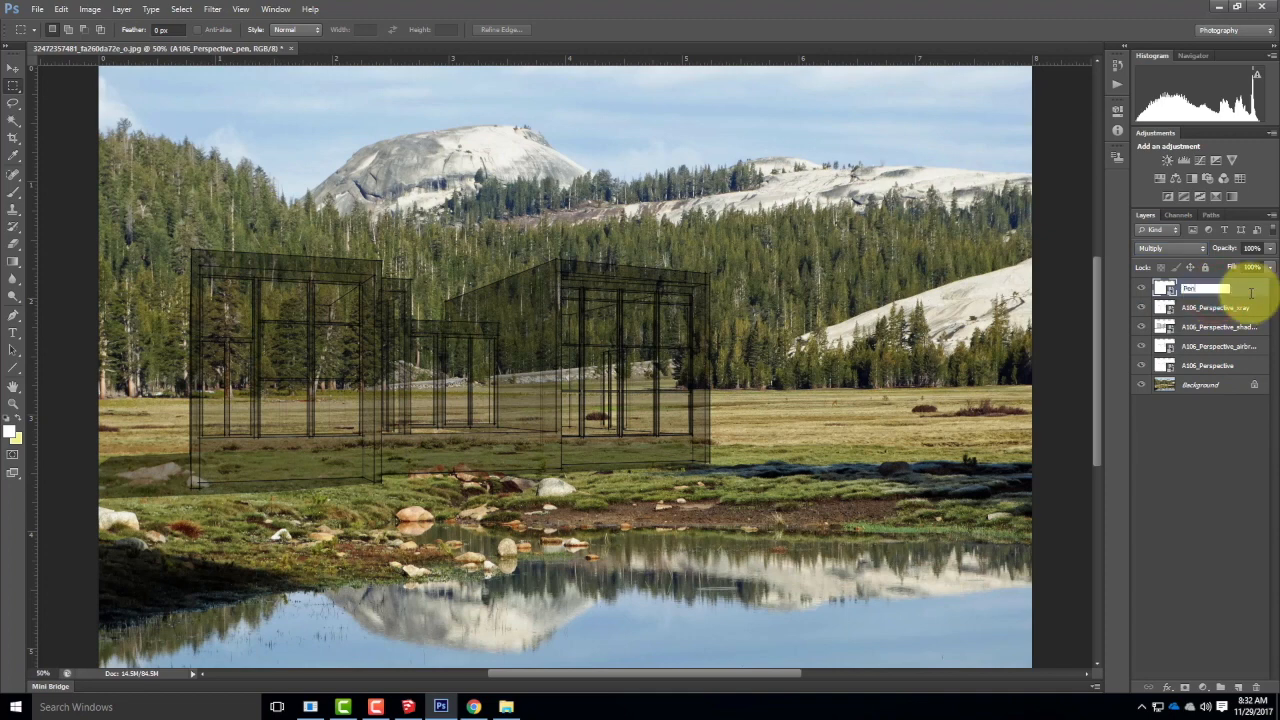
pyautogui.write('Pen')
pyautogui.click(1224, 310)
pyautogui.doubleClick(1222, 309)
pyautogui.write('X-Ray')
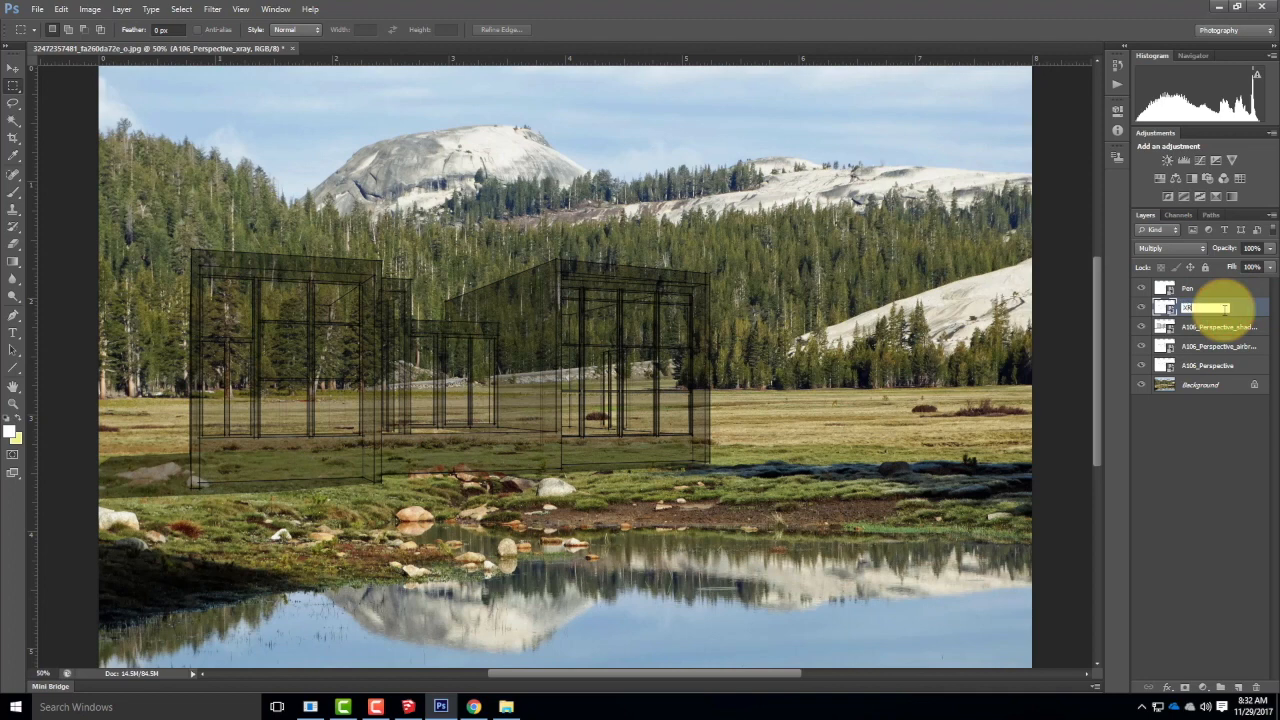
# Rename the A106_Perspective_shadows layer as Shadows and the A106_Perspective_airbrush layer as Airbrush.
pyautogui.click(1222, 327)
pyautogui.doubleClick(1222, 327)
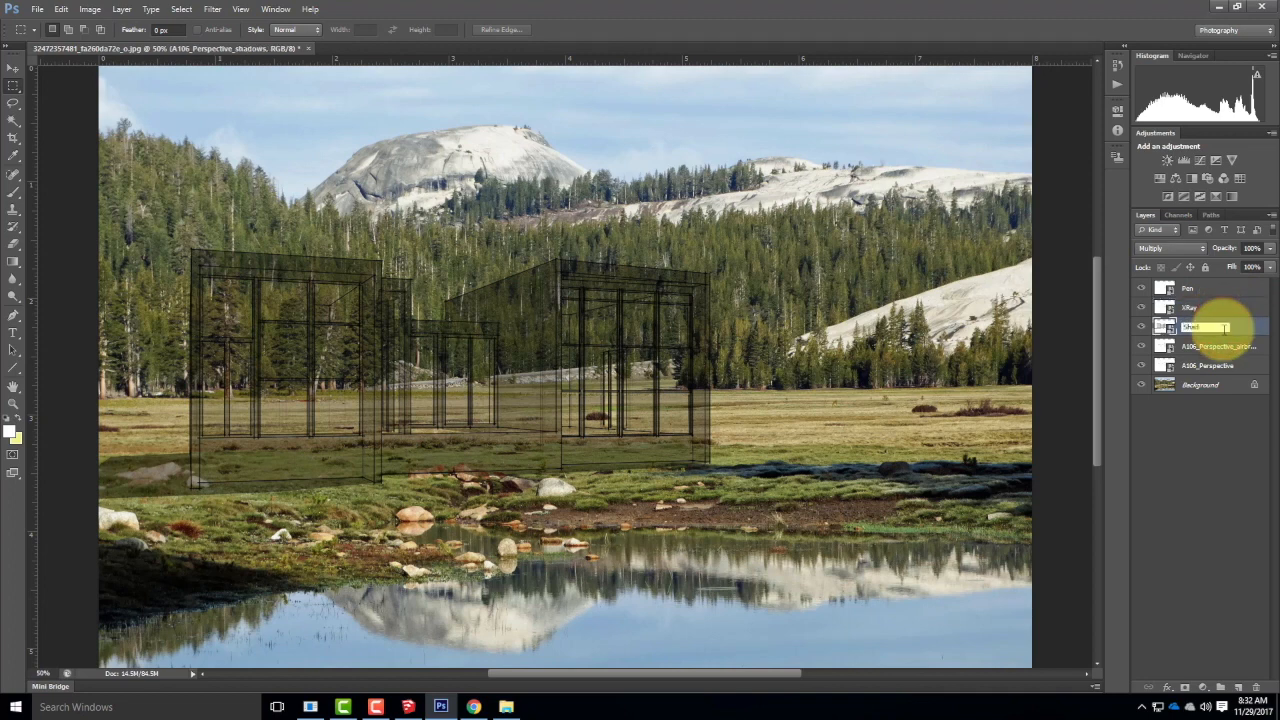
pyautogui.click(1226, 346)
pyautogui.doubleClick(1226, 346)
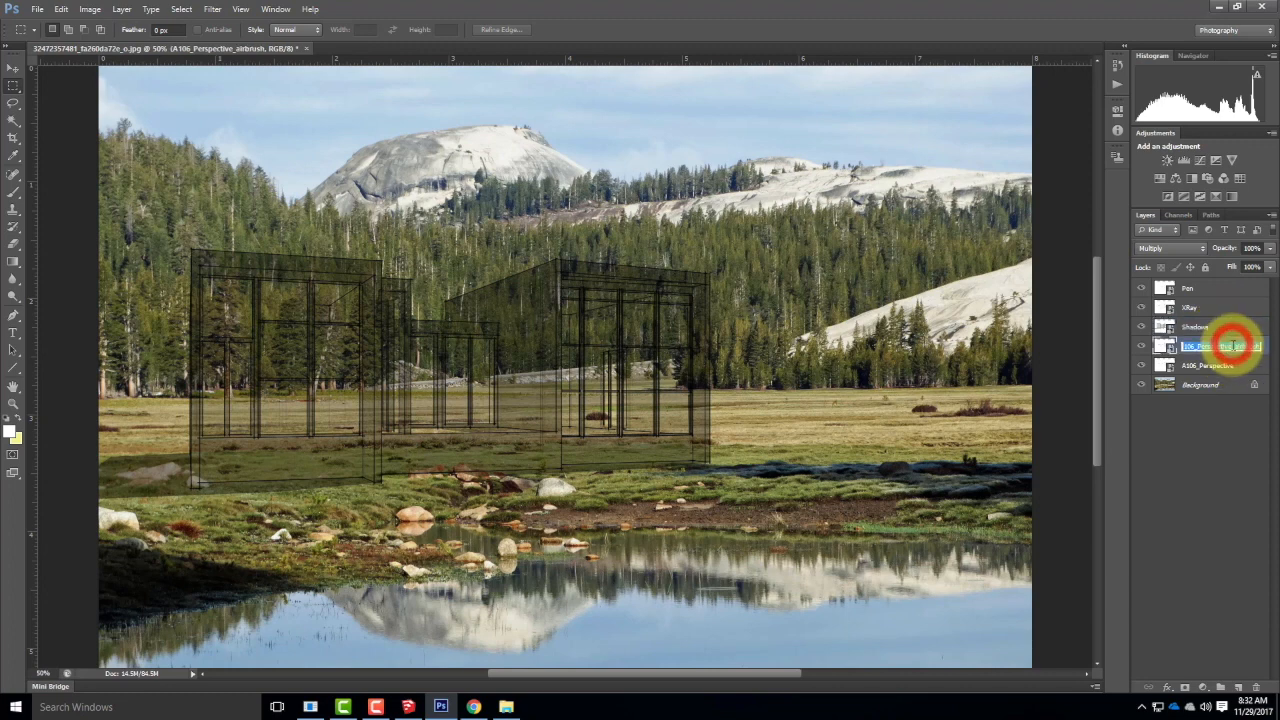
pyautogui.write('Ai')
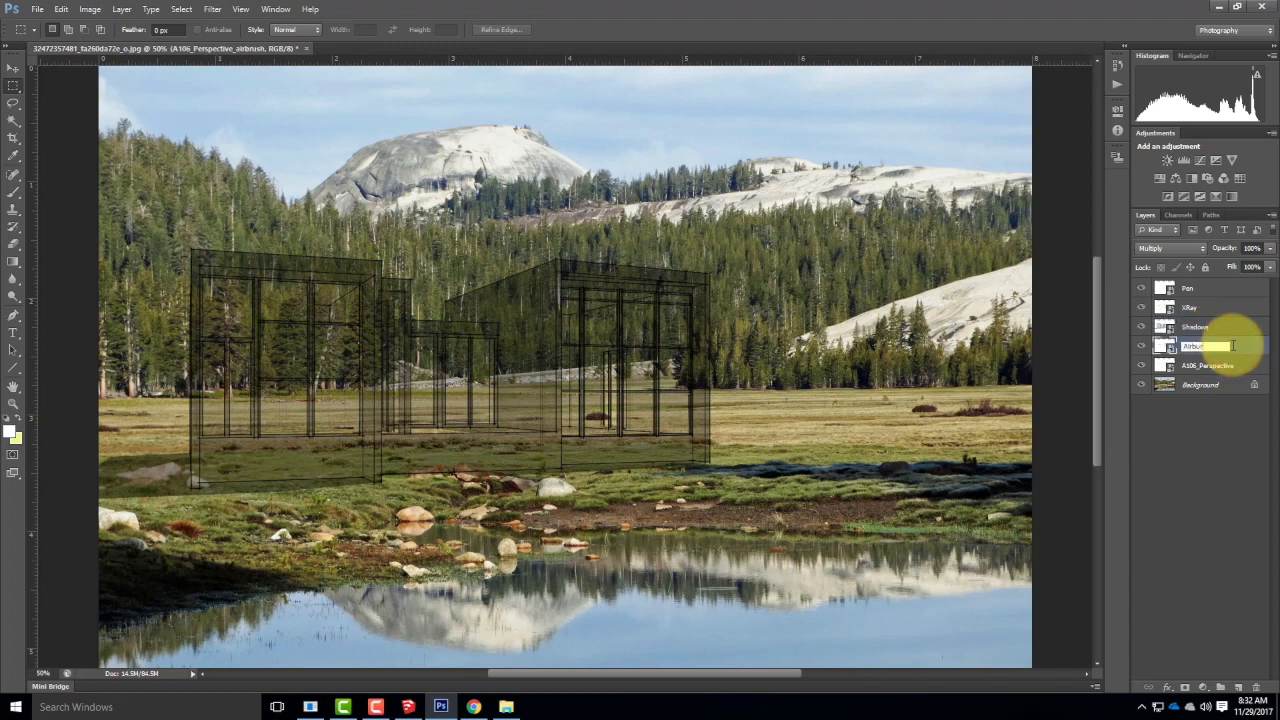
pyautogui.write('rbru')
pyautogui.press('BackSpace')
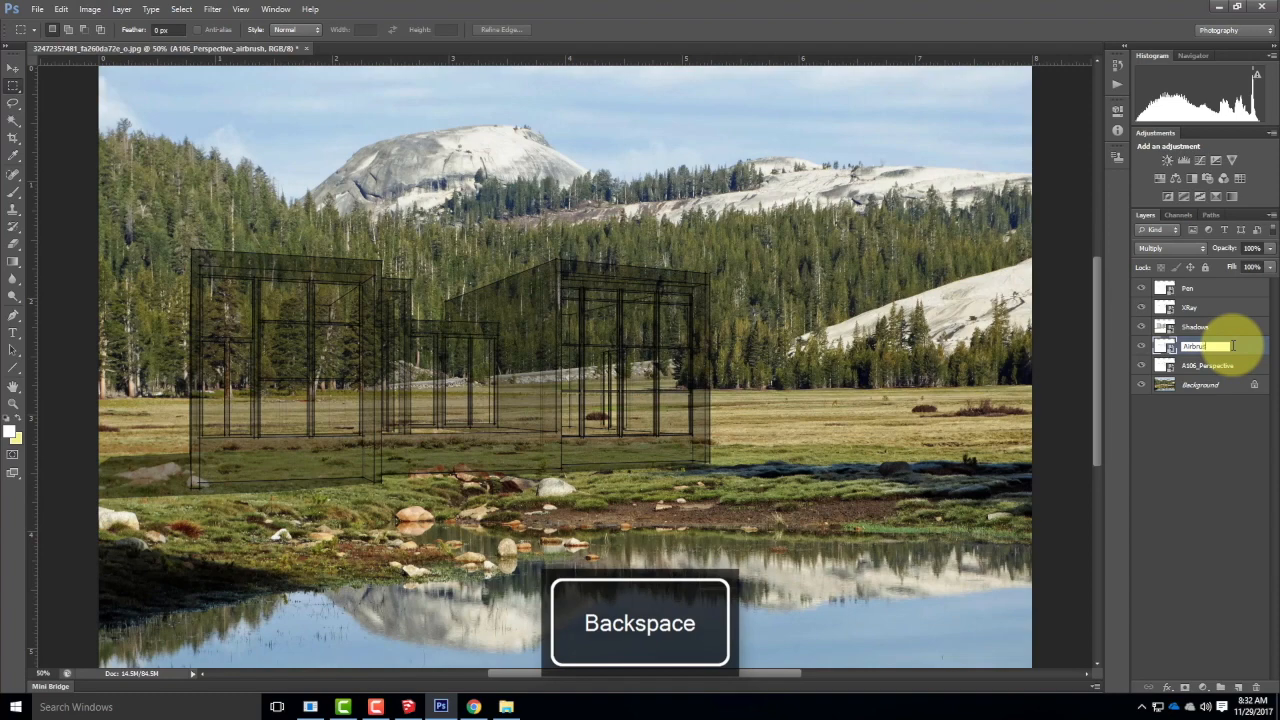
# Rename the A106_Perspective layer as Lines.
pyautogui.click(1207, 365)
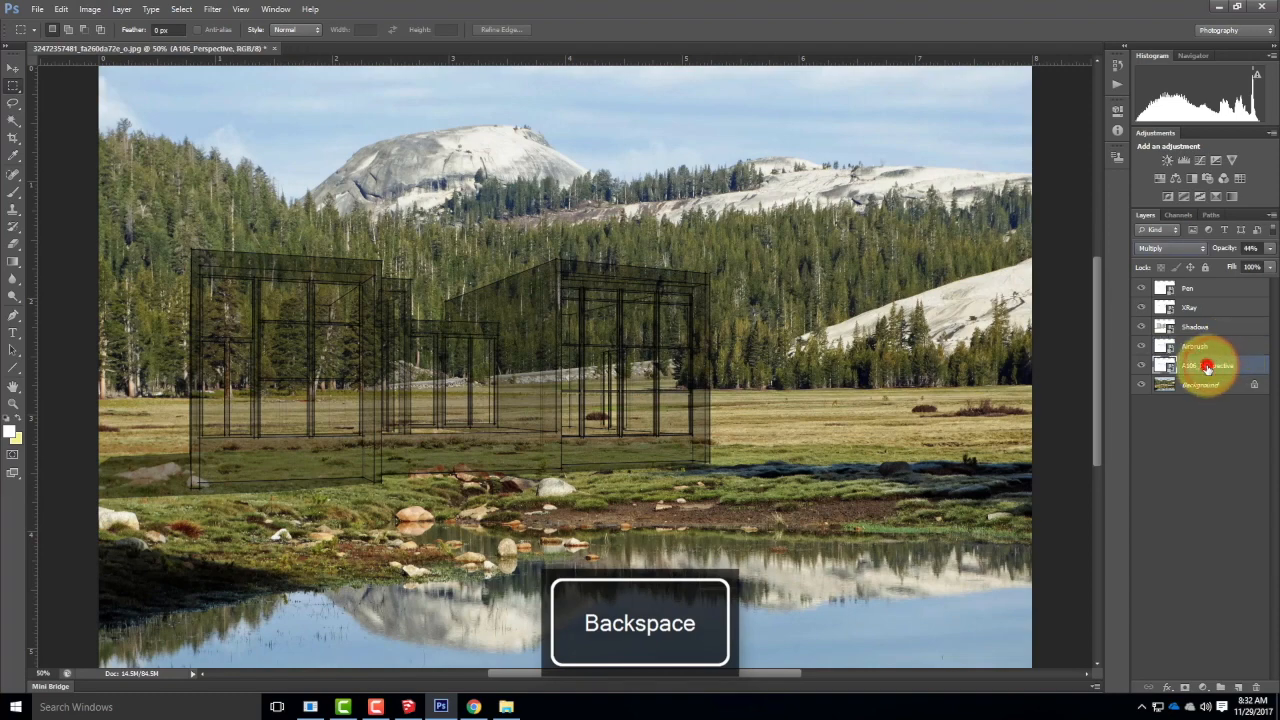
pyautogui.doubleClick(1207, 365)
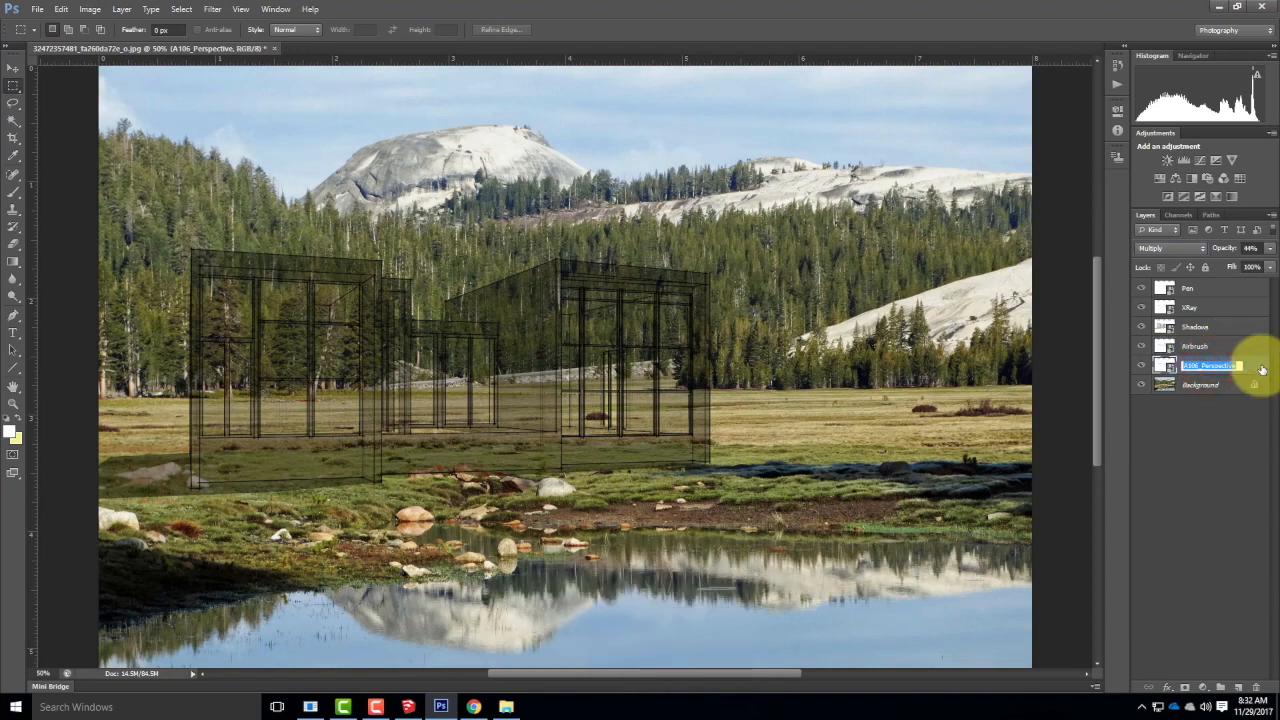
pyautogui.write('Lines')
pyautogui.click(1207, 447)
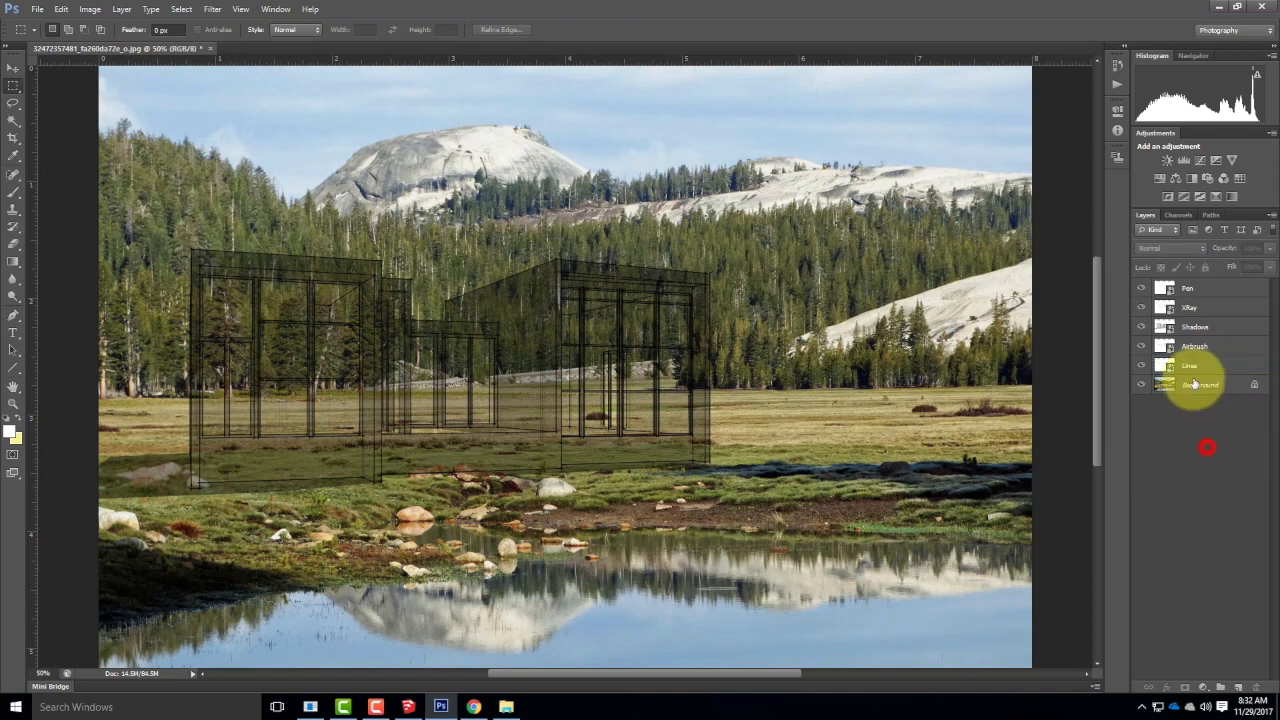
# Convert the locked Background photo into a regular layer named Layer 0.
pyautogui.click(1197, 385)
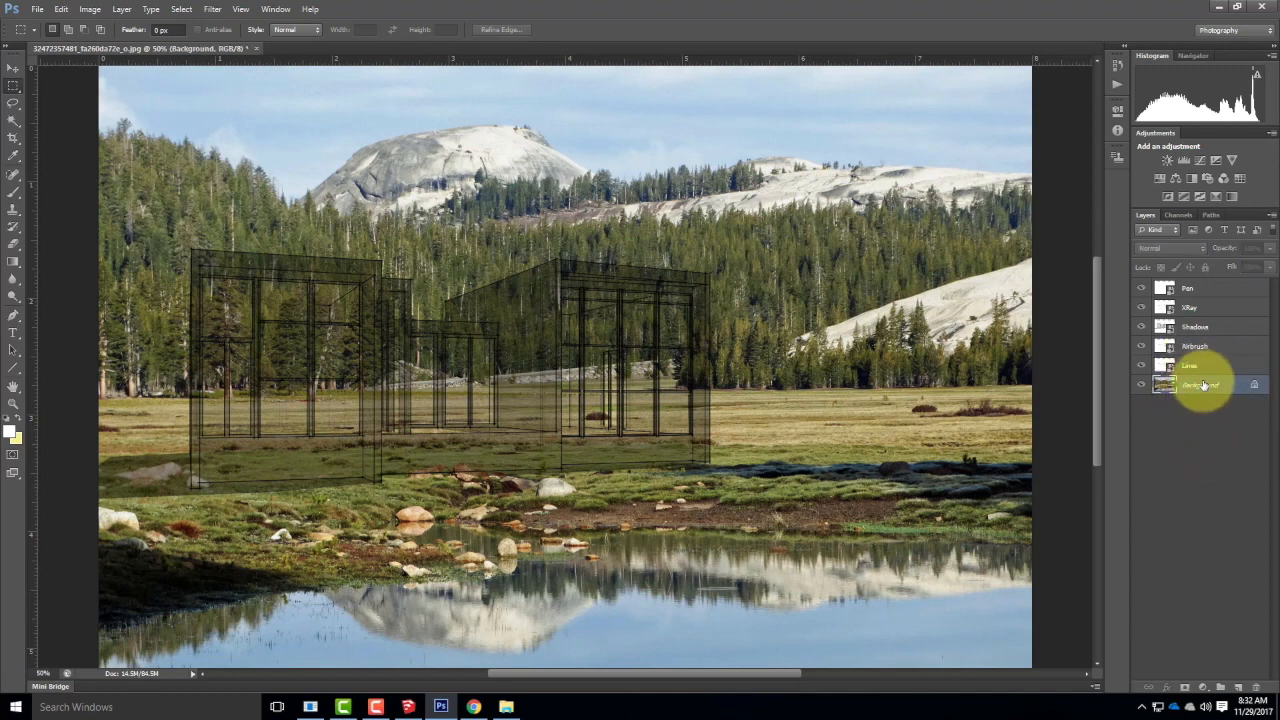
pyautogui.rightClick(1202, 382)
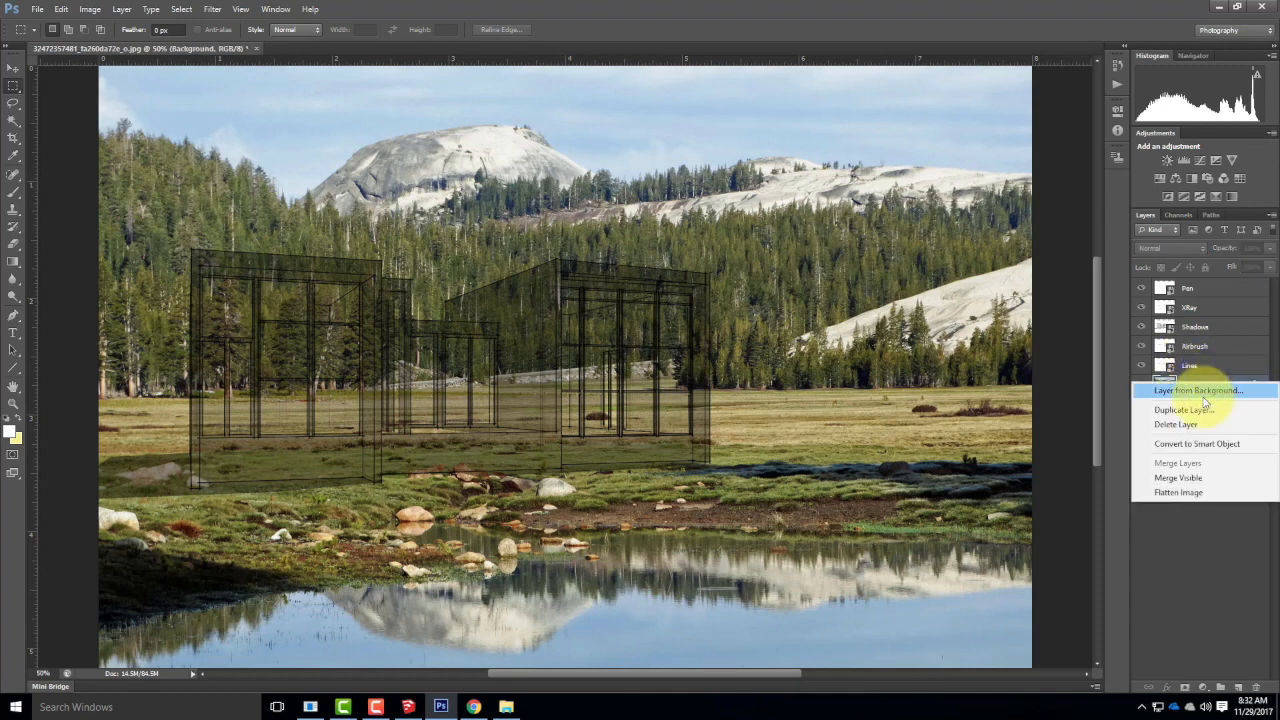
pyautogui.click(1203, 396)
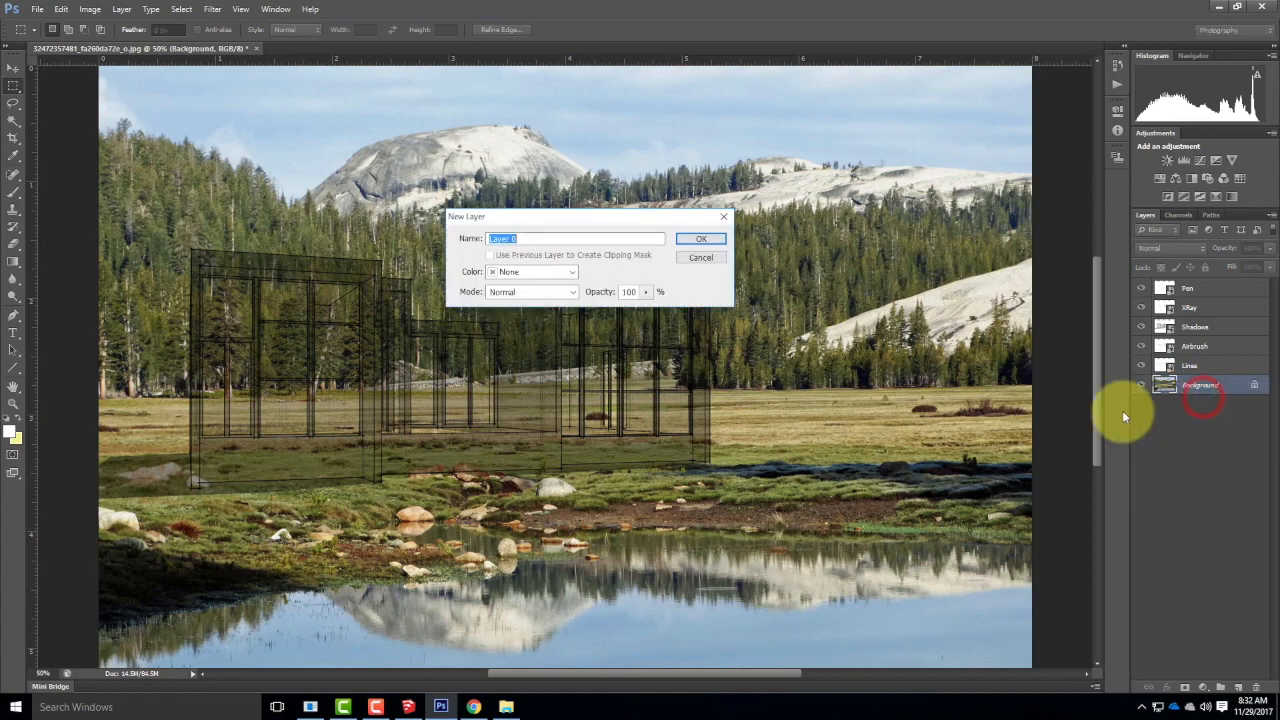
pyautogui.click(708, 241)
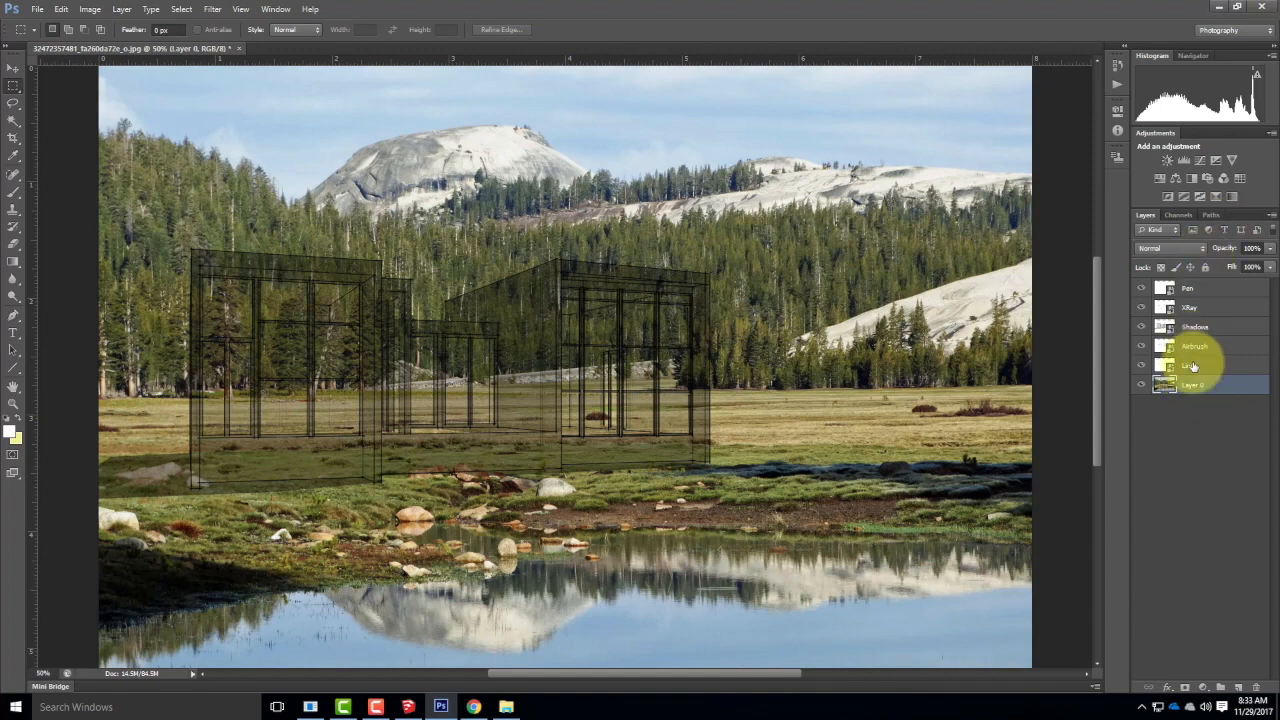
# Hide every layer except Lines and set the opacity of Lines to 100%.
pyautogui.moveTo(1141, 286); pyautogui.dragTo(1141, 347)
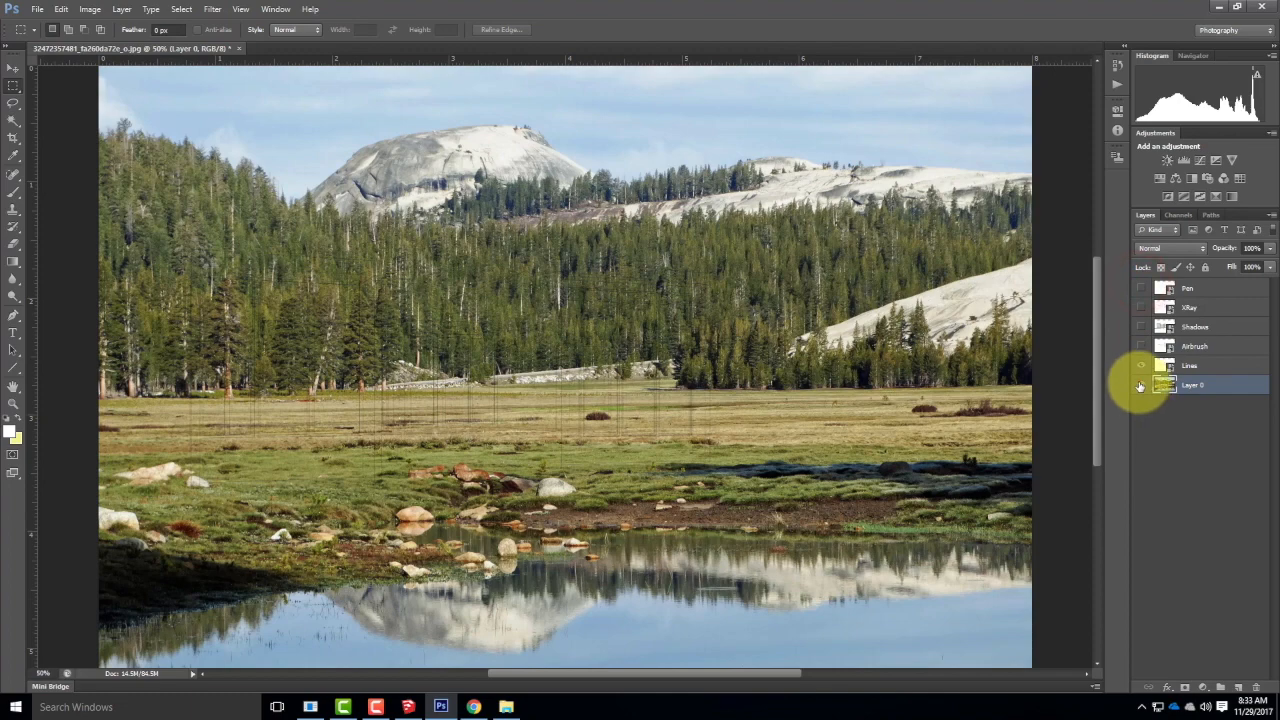
pyautogui.click(1140, 384)
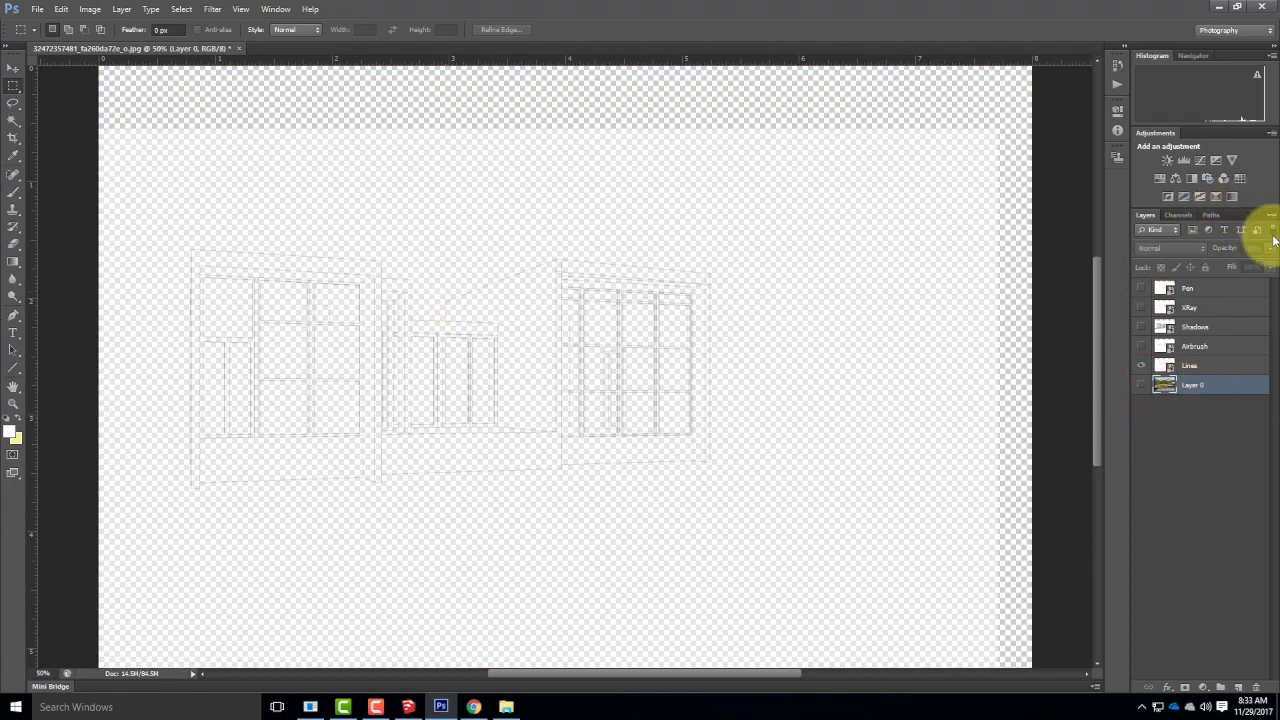
pyautogui.click(1218, 366)
pyautogui.click(1268, 248)
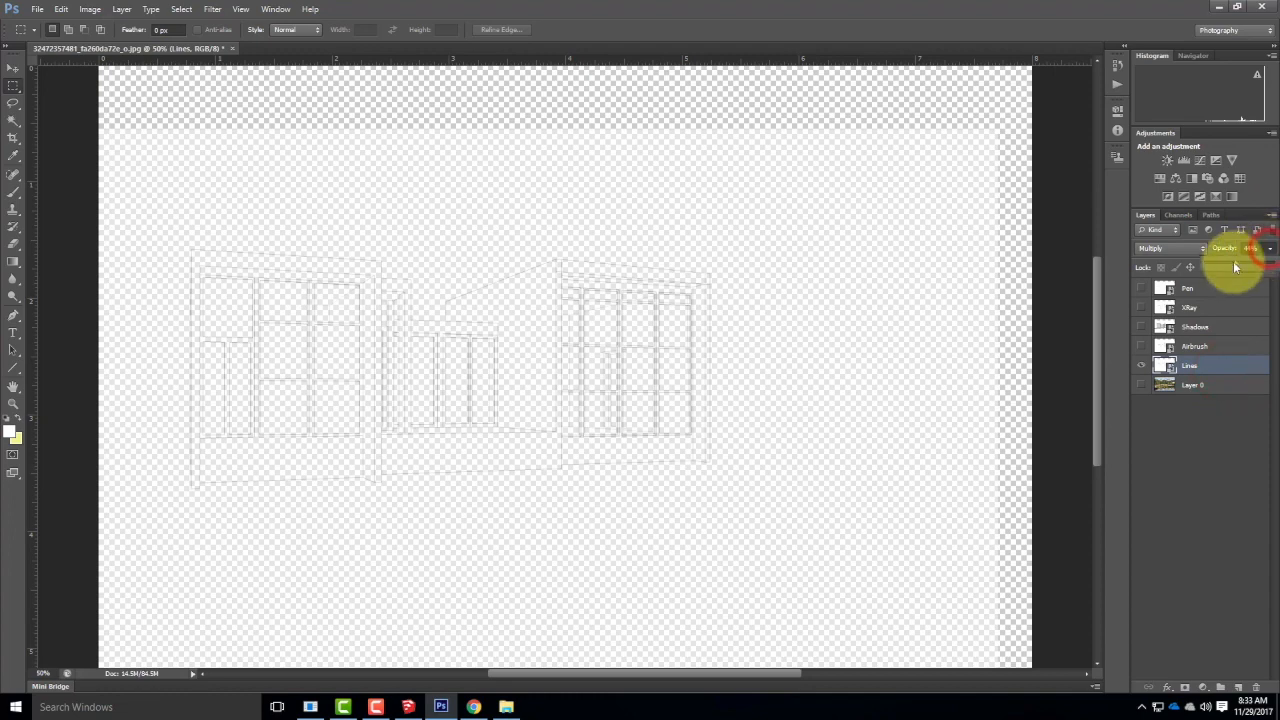
pyautogui.moveTo(1233, 262); pyautogui.dragTo(1274, 266)
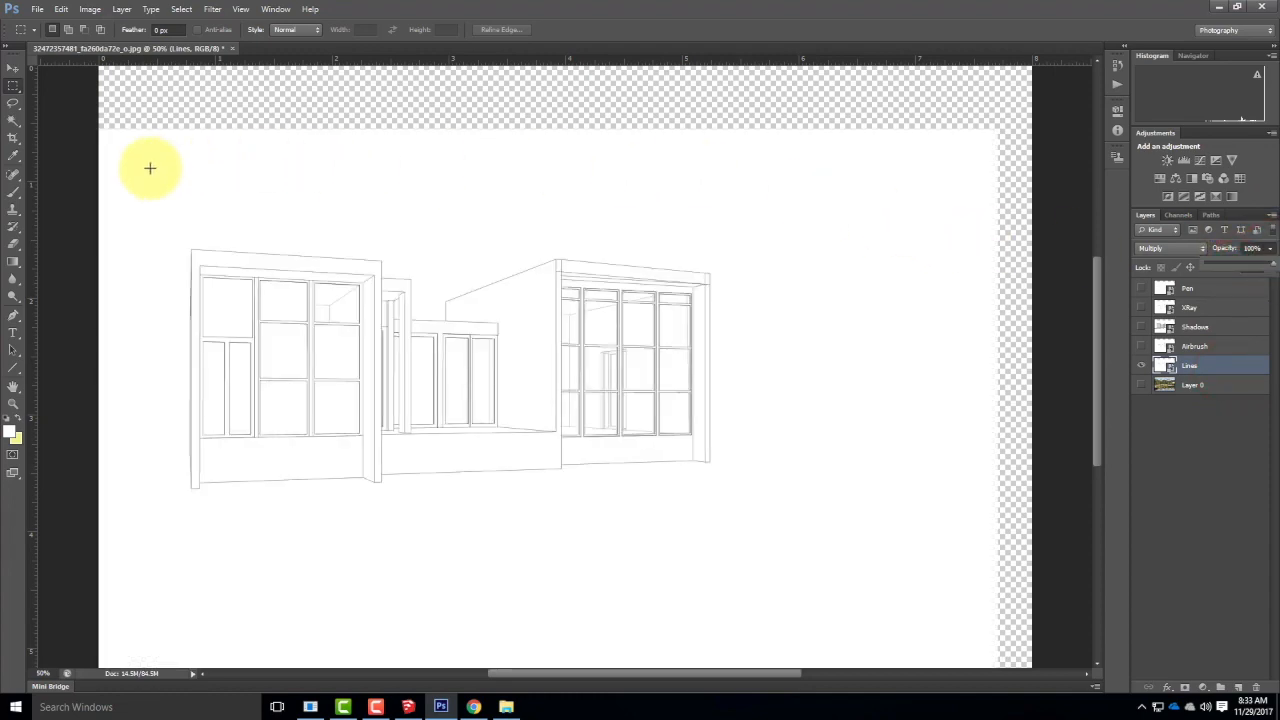
# Select everything outside the cabin outline on Lines with the Magic Wand, including the transparent border around the image.
pyautogui.click(12, 120)
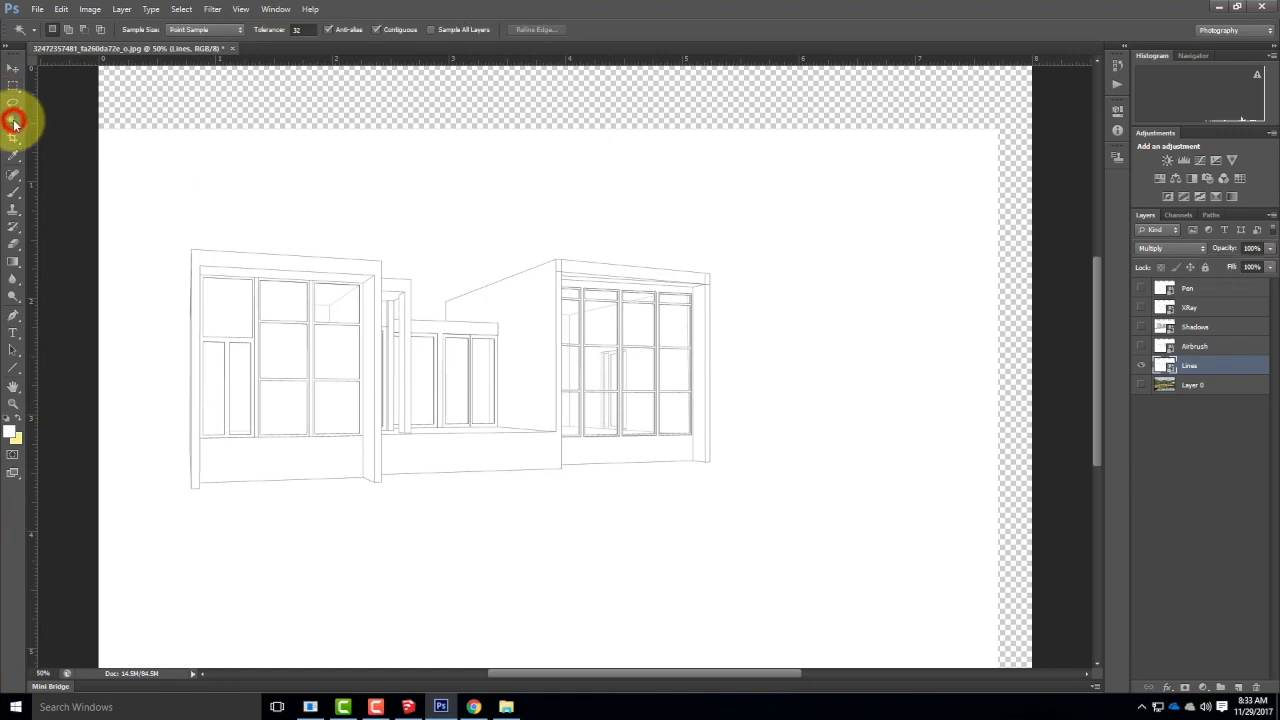
pyautogui.click(232, 208)
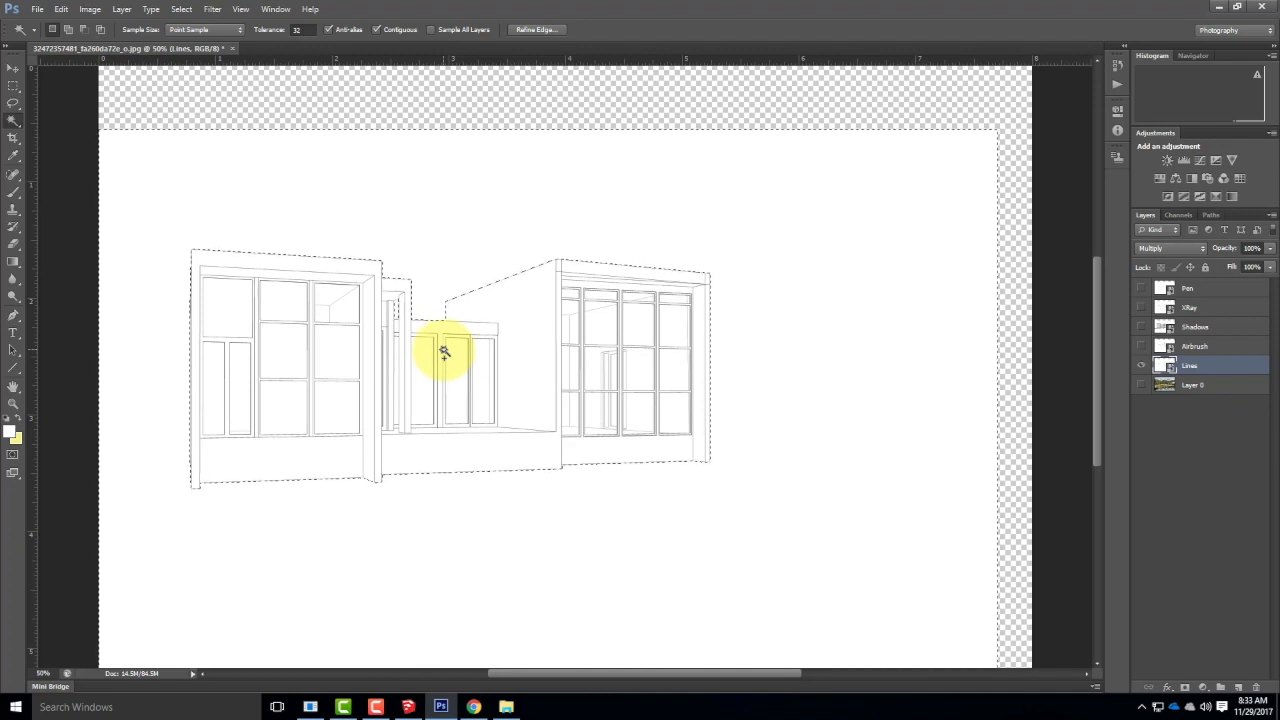
pyautogui.click(607, 108)
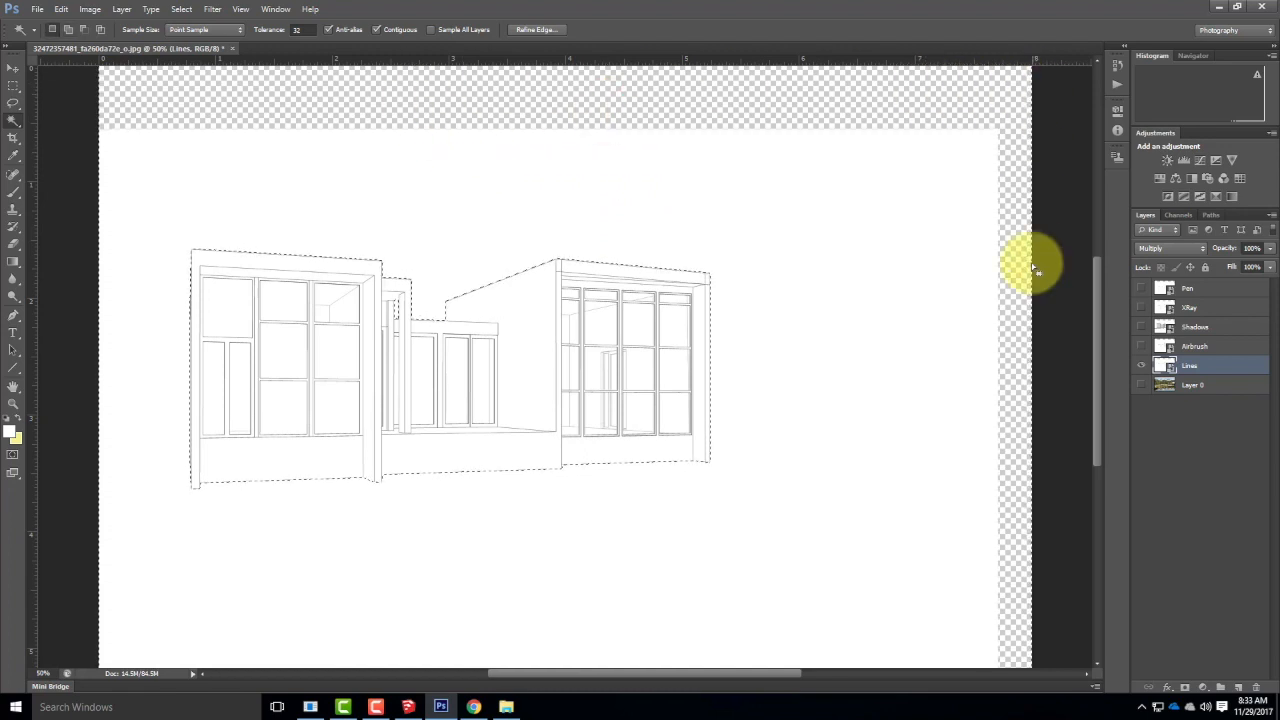
pyautogui.scroll(-2, 300, 394)
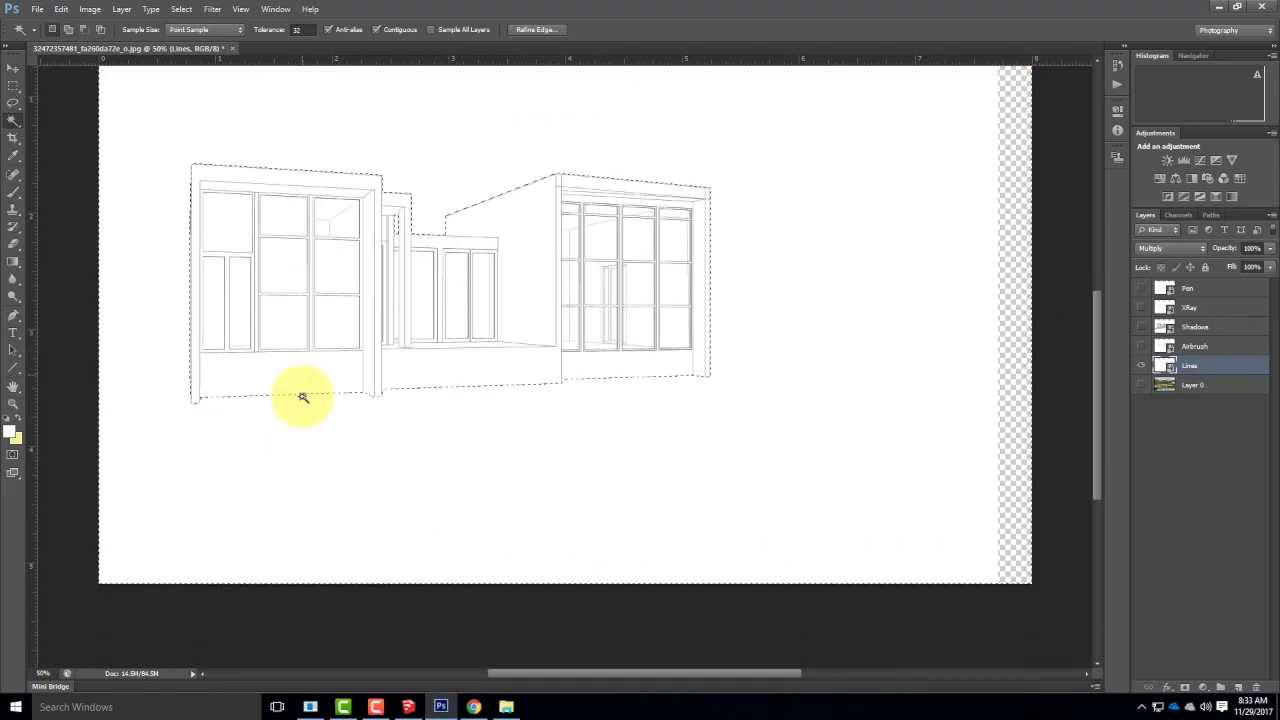
pyautogui.scroll(3, 206, 449)
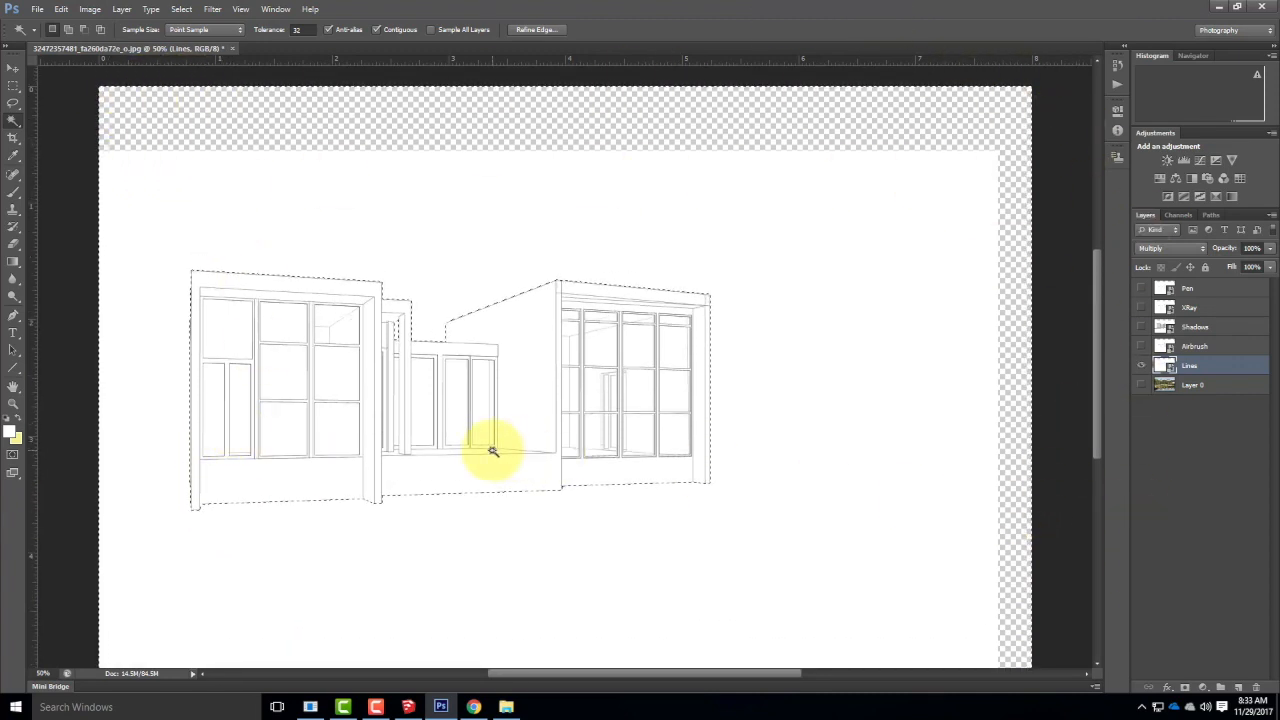
# Show Layer 0 and add a layer mask to it from the selection around the cabin.
pyautogui.click(1141, 386)
pyautogui.click(1187, 385)
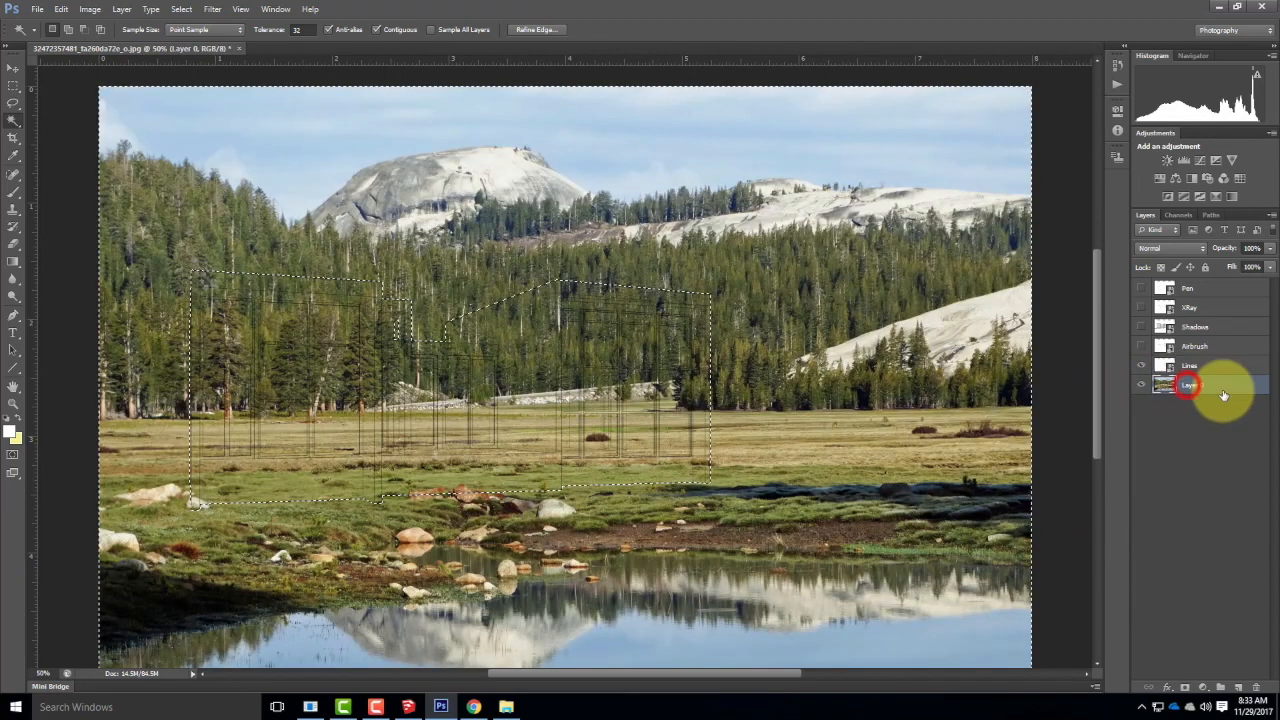
pyautogui.click(1184, 689)
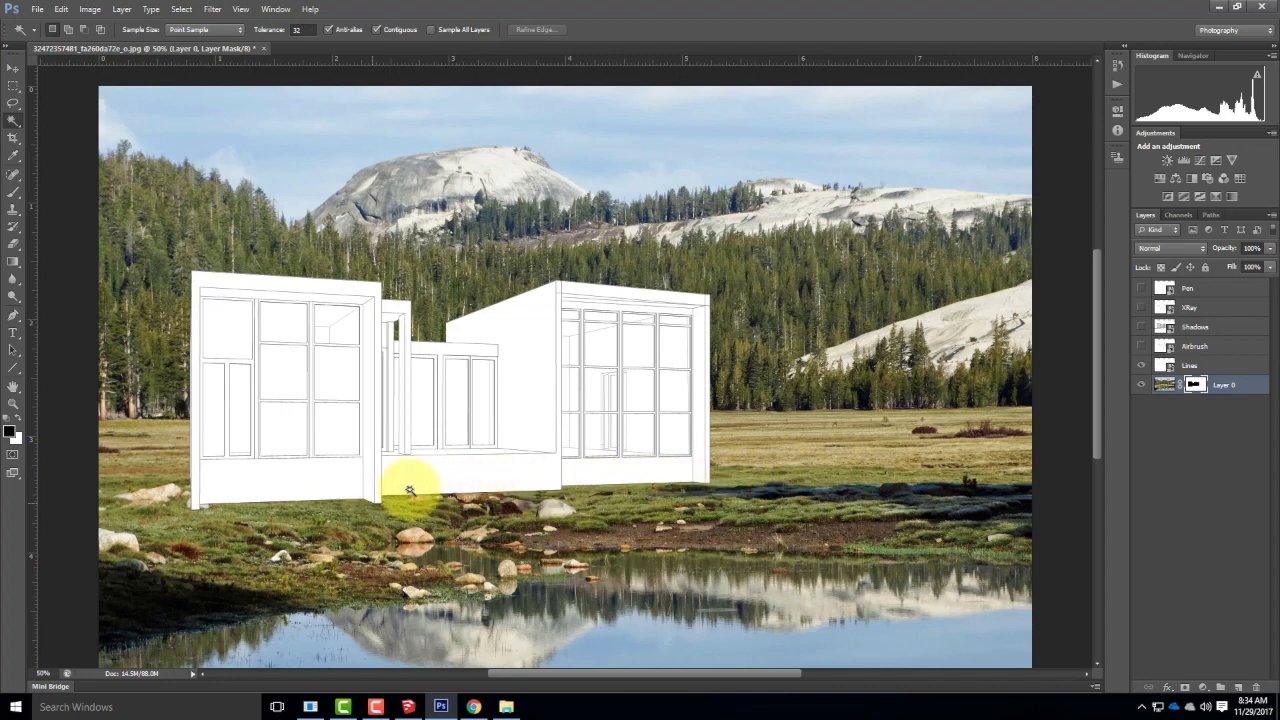
# Paint white on Layer 0's mask with a soft 80 px brush to reveal the rocks and grass overlapping the cabin's central base wall.
pyautogui.click(1200, 389)
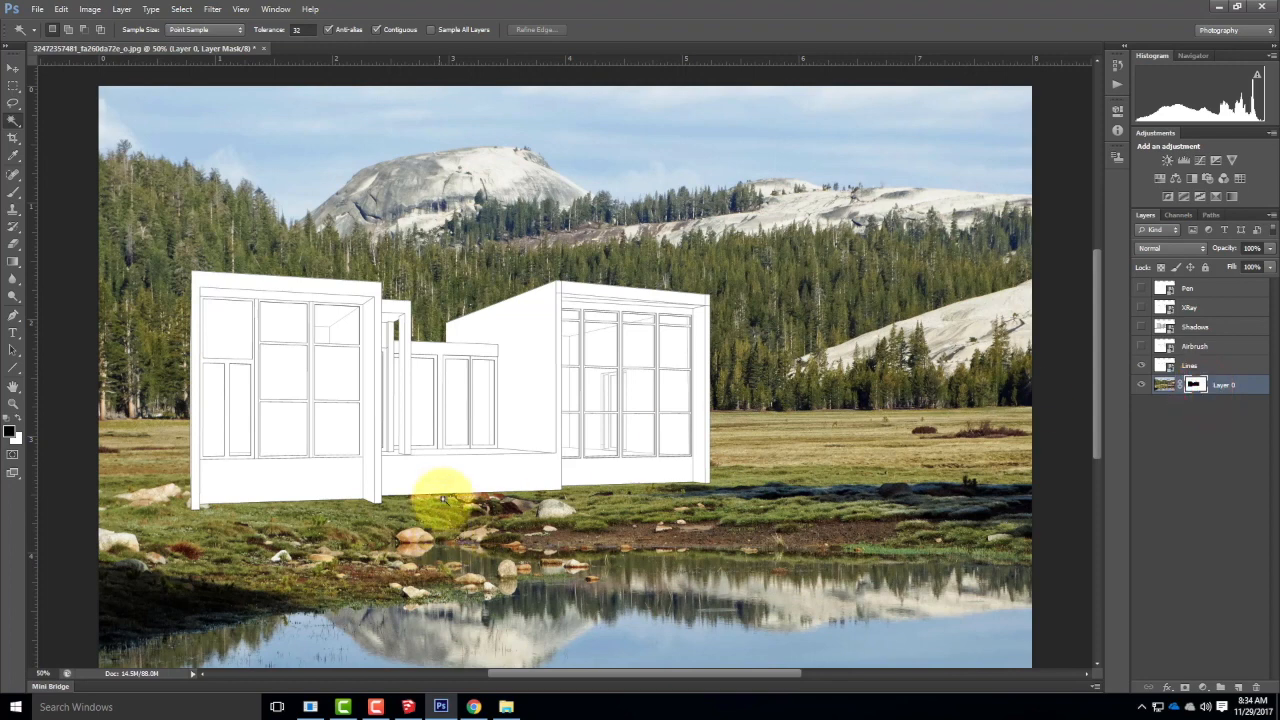
pyautogui.click(13, 192)
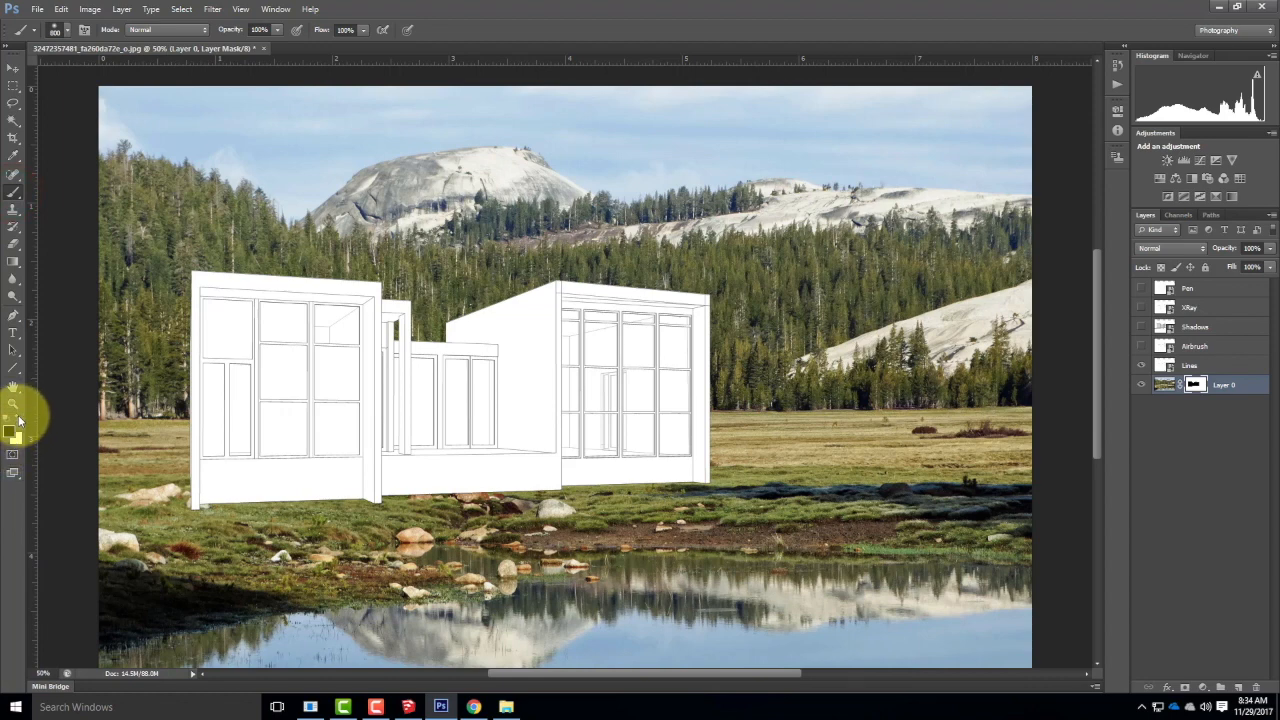
pyautogui.click(19, 423)
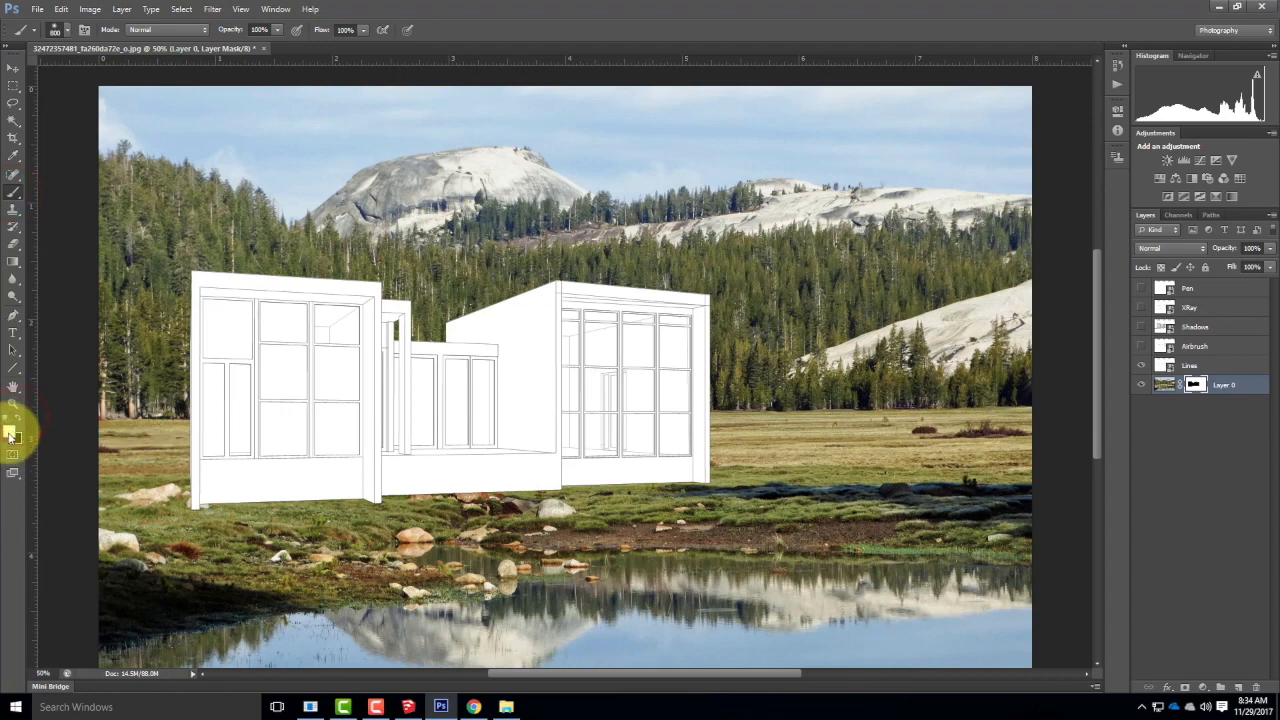
pyautogui.press('[')
pyautogui.press('[')
pyautogui.press('[')
pyautogui.press('[')
pyautogui.press('[')
pyautogui.press('[')
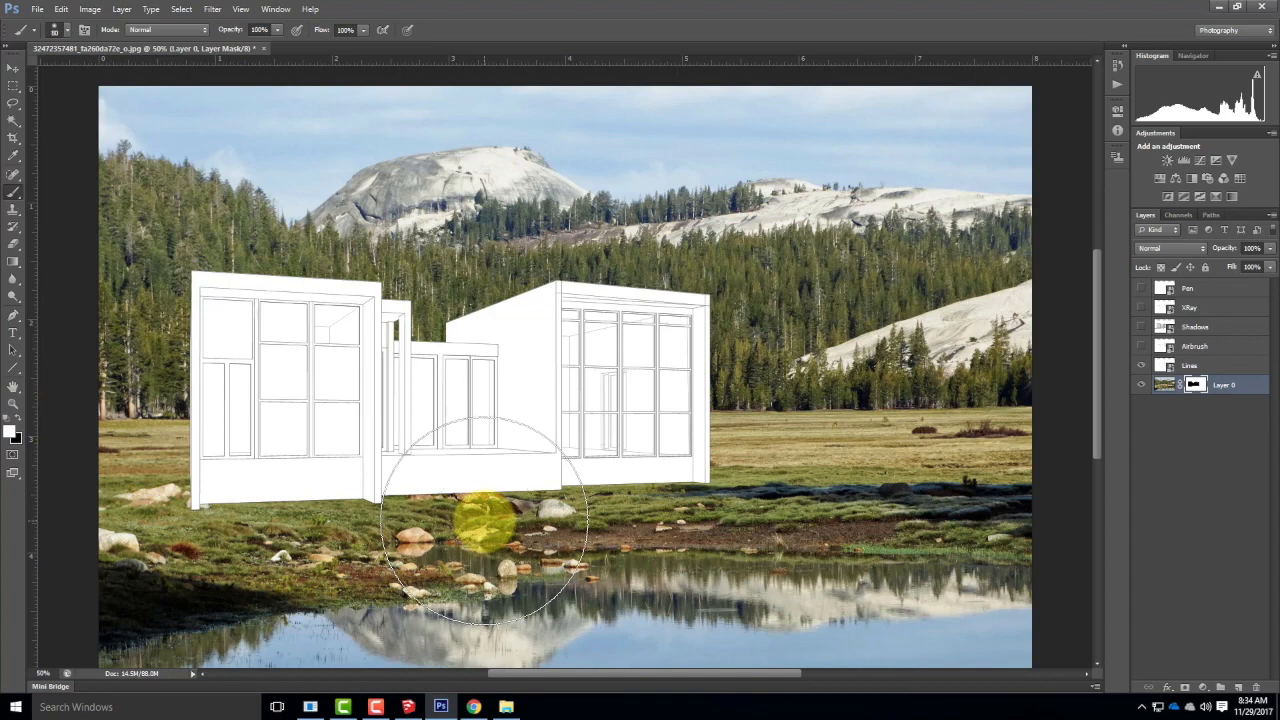
pyautogui.hotkey('ctrl', '=')
pyautogui.hotkey('ctrl', '=')
pyautogui.hotkey('ctrl', '=')
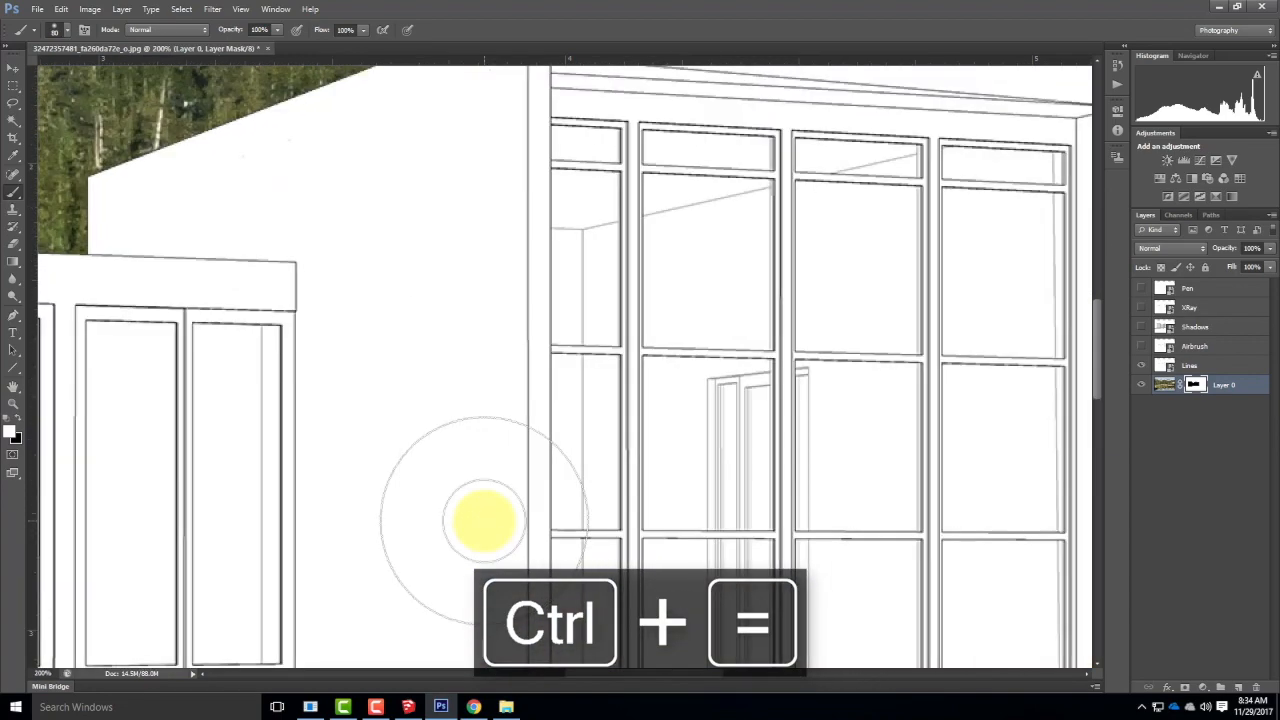
pyautogui.moveTo(460, 440); pyautogui.dragTo(706, 61)
pyautogui.moveTo(491, 274); pyautogui.dragTo(505, 305)
pyautogui.moveTo(472, 373)
pyautogui.mouseDown()
pyautogui.moveTo(544, 377)
pyautogui.moveTo(445, 360)
pyautogui.moveTo(434, 395)
pyautogui.moveTo(446, 354)
pyautogui.moveTo(420, 387)
pyautogui.moveTo(372, 354)
pyautogui.moveTo(347, 379)
pyautogui.moveTo(288, 392)
pyautogui.moveTo(289, 359)
pyautogui.moveTo(290, 375)
pyautogui.moveTo(259, 395)
pyautogui.moveTo(322, 403)
pyautogui.moveTo(367, 367)
pyautogui.moveTo(410, 381)
pyautogui.moveTo(522, 375)
pyautogui.moveTo(583, 400)
pyautogui.mouseUp()
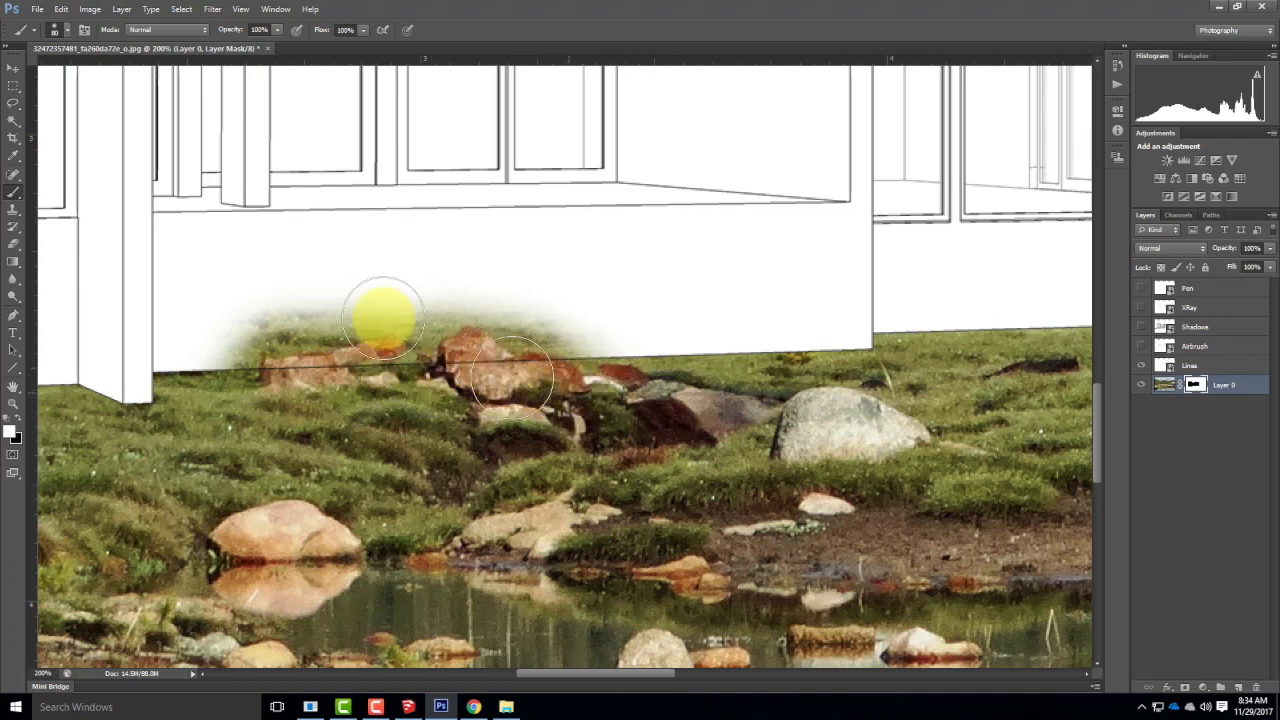
# Paint black on Layer 0's mask with a smaller brush at 100% hardness, trimming the revealed area to the outlines of the rocks.
pyautogui.click(19, 422)
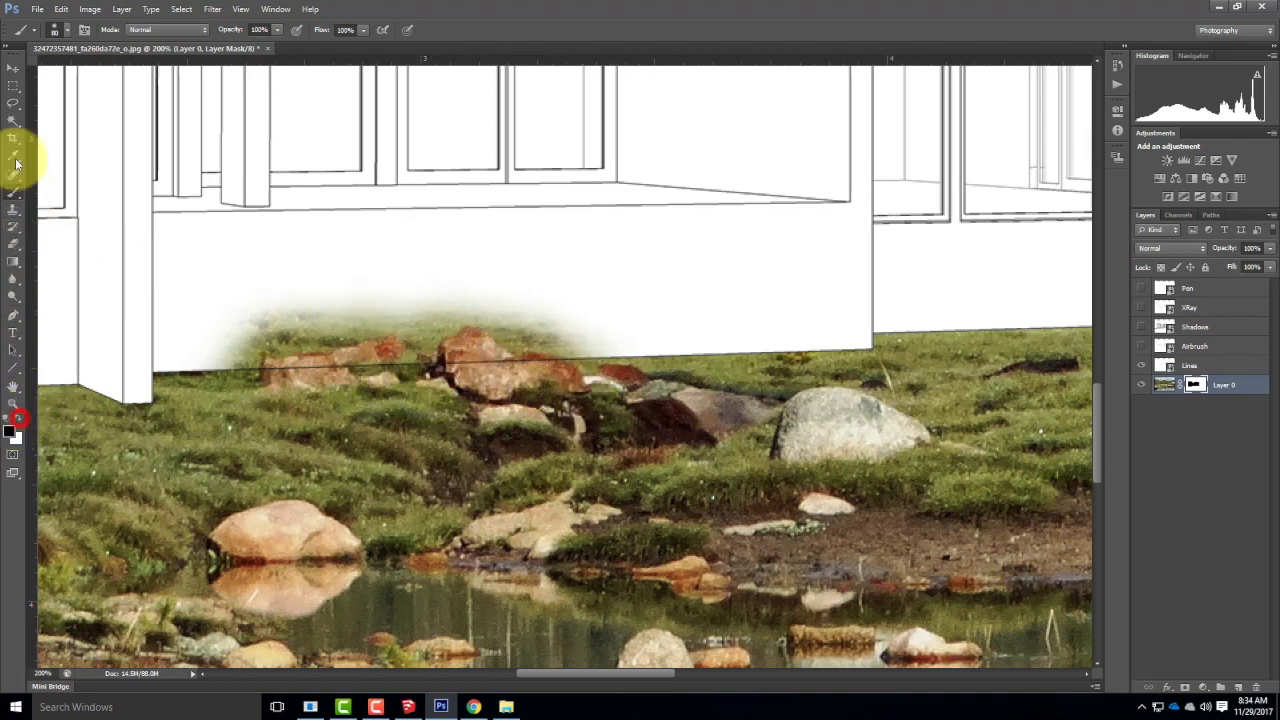
pyautogui.click(60, 29)
pyautogui.moveTo(20, 106); pyautogui.dragTo(102, 106)
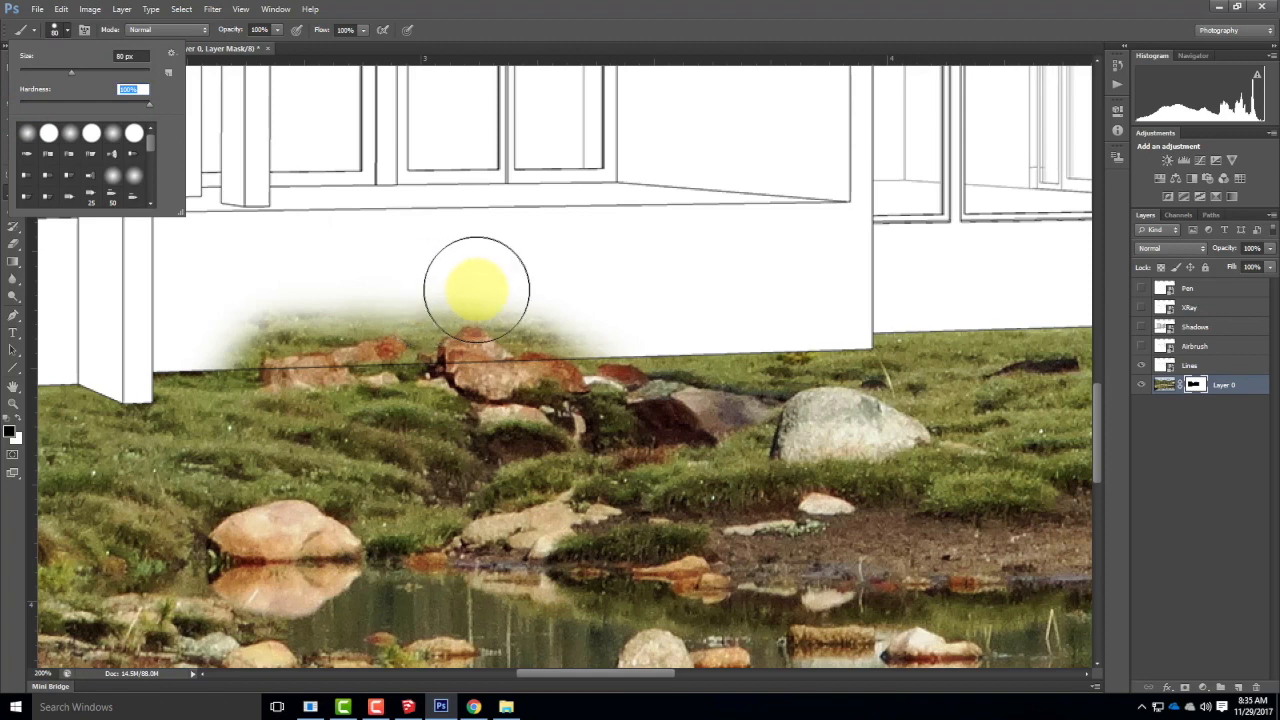
pyautogui.click(69, 32)
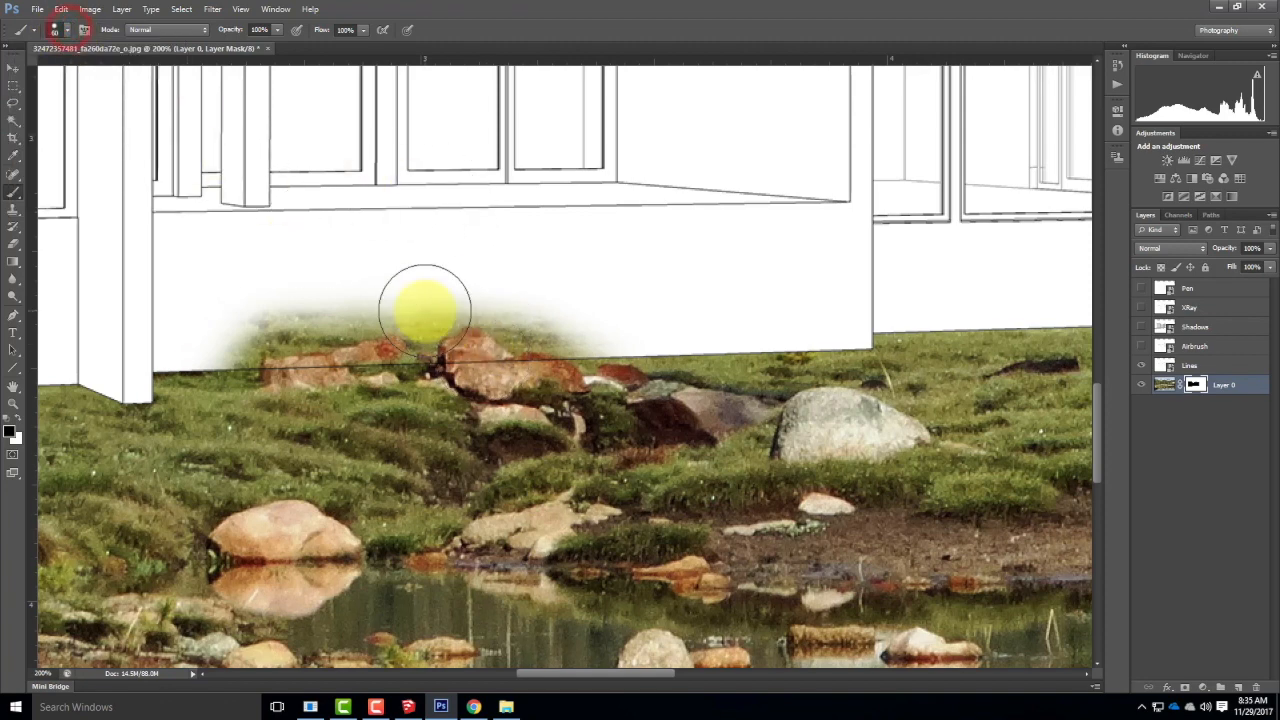
pyautogui.press('[')
pyautogui.press('[')
pyautogui.press('[')
pyautogui.press('[')
pyautogui.moveTo(426, 323)
pyautogui.mouseDown()
pyautogui.moveTo(426, 334)
pyautogui.moveTo(409, 315)
pyautogui.moveTo(416, 329)
pyautogui.mouseUp()
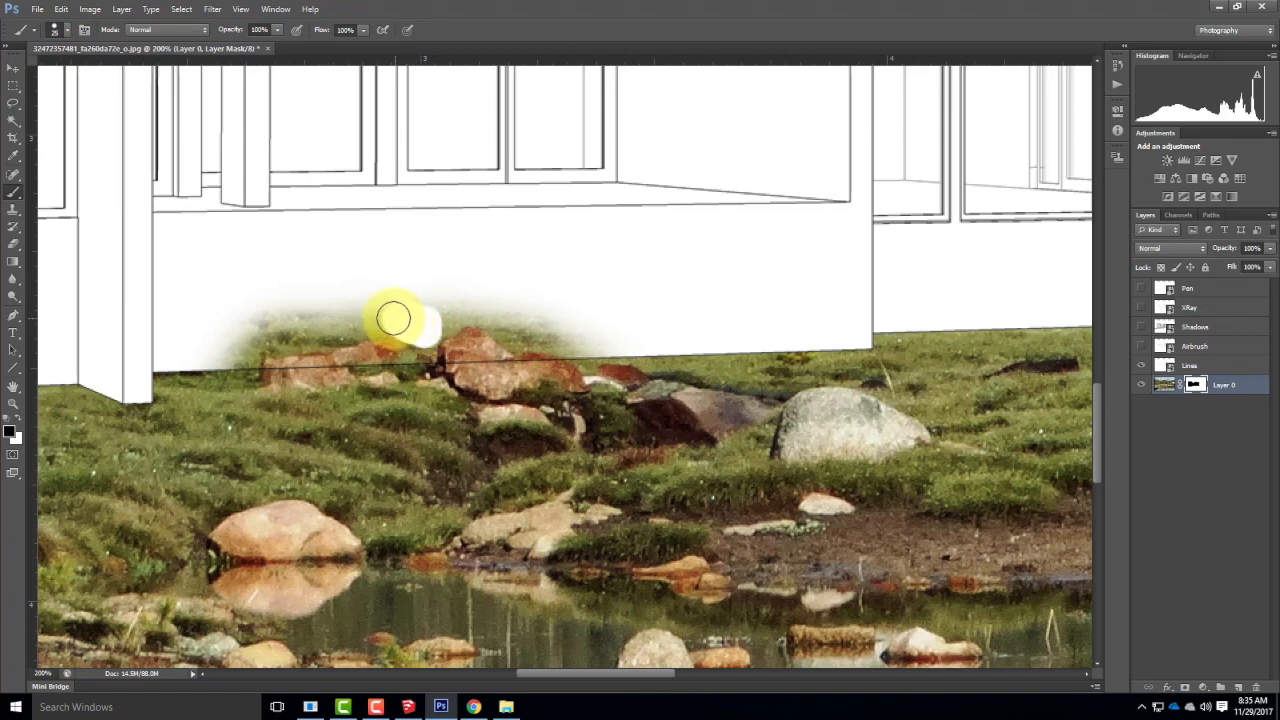
pyautogui.moveTo(393, 318)
pyautogui.mouseDown()
pyautogui.moveTo(266, 338)
pyautogui.moveTo(316, 335)
pyautogui.moveTo(265, 340)
pyautogui.moveTo(243, 359)
pyautogui.moveTo(236, 349)
pyautogui.moveTo(266, 319)
pyautogui.moveTo(336, 300)
pyautogui.moveTo(199, 347)
pyautogui.moveTo(231, 355)
pyautogui.moveTo(288, 296)
pyautogui.moveTo(356, 293)
pyautogui.moveTo(274, 320)
pyautogui.moveTo(439, 303)
pyautogui.moveTo(452, 309)
pyautogui.moveTo(414, 316)
pyautogui.moveTo(477, 307)
pyautogui.moveTo(518, 339)
pyautogui.moveTo(608, 342)
pyautogui.moveTo(478, 276)
pyautogui.moveTo(434, 277)
pyautogui.moveTo(418, 346)
pyautogui.mouseUp()
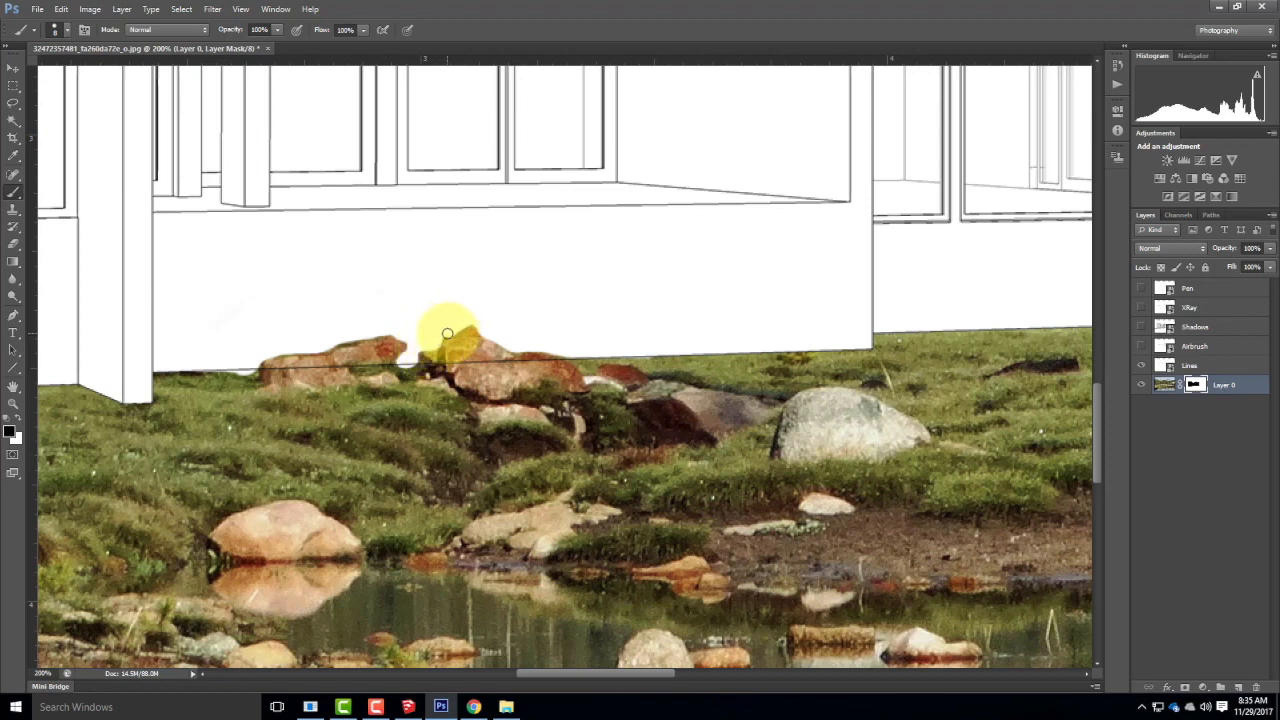
pyautogui.moveTo(440, 338); pyautogui.dragTo(551, 393)
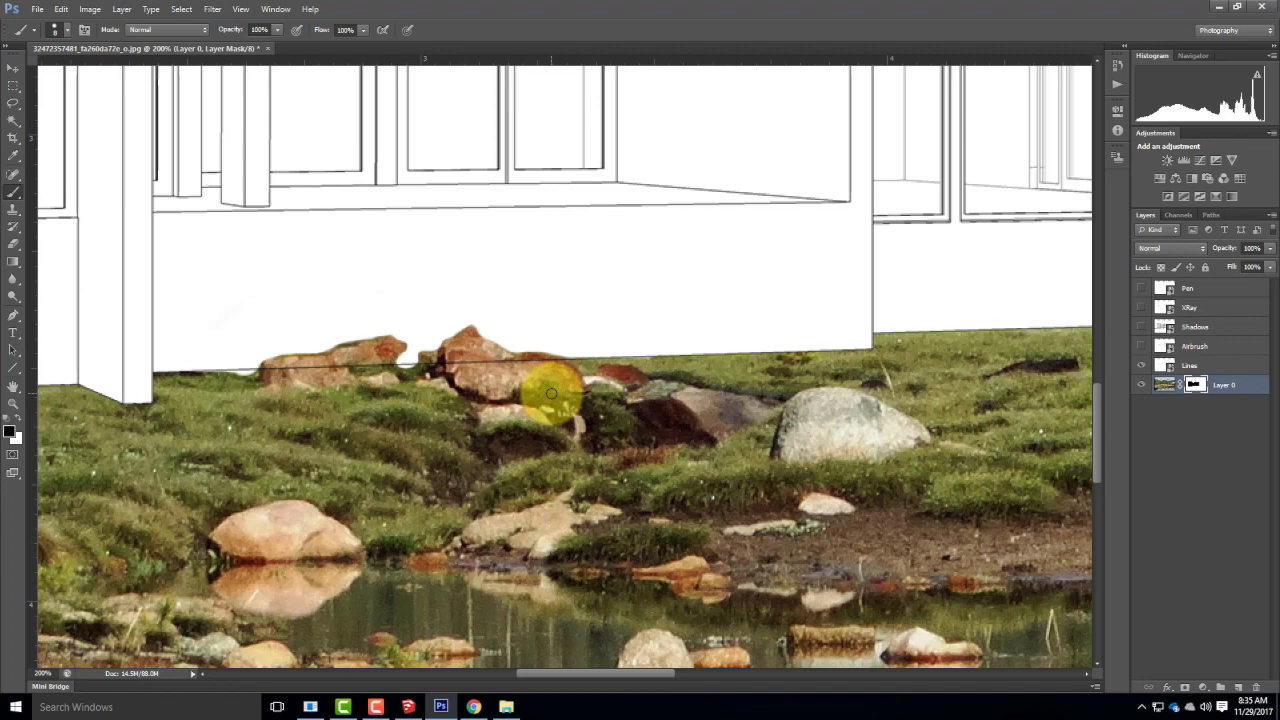
# Paint white on Layer 0's mask along the lower edge of the cabin's central base wall to bring back the grass line.
pyautogui.click(15, 419)
pyautogui.moveTo(271, 407)
pyautogui.mouseDown()
pyautogui.moveTo(243, 366)
pyautogui.moveTo(253, 373)
pyautogui.mouseUp()
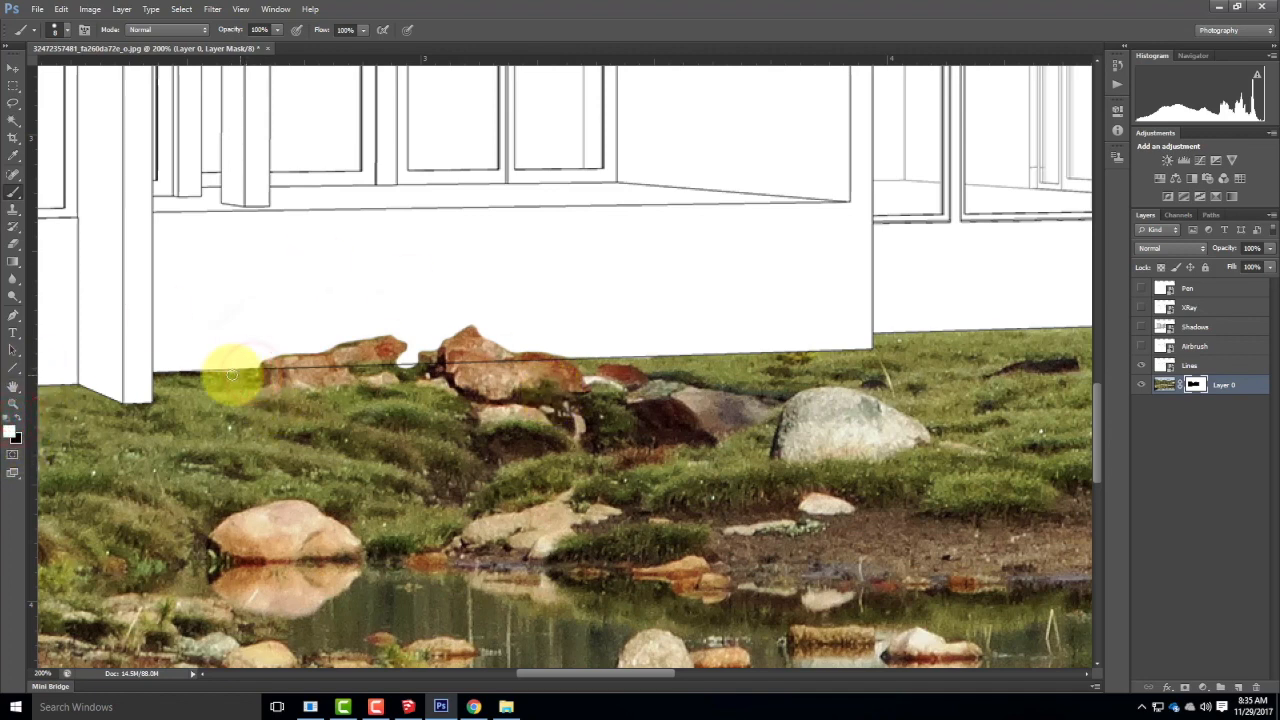
pyautogui.moveTo(223, 374)
pyautogui.mouseDown()
pyautogui.moveTo(412, 367)
pyautogui.moveTo(474, 417)
pyautogui.moveTo(582, 396)
pyautogui.moveTo(451, 348)
pyautogui.moveTo(451, 305)
pyautogui.moveTo(476, 349)
pyautogui.moveTo(564, 357)
pyautogui.moveTo(402, 355)
pyautogui.moveTo(850, 348)
pyautogui.mouseUp()
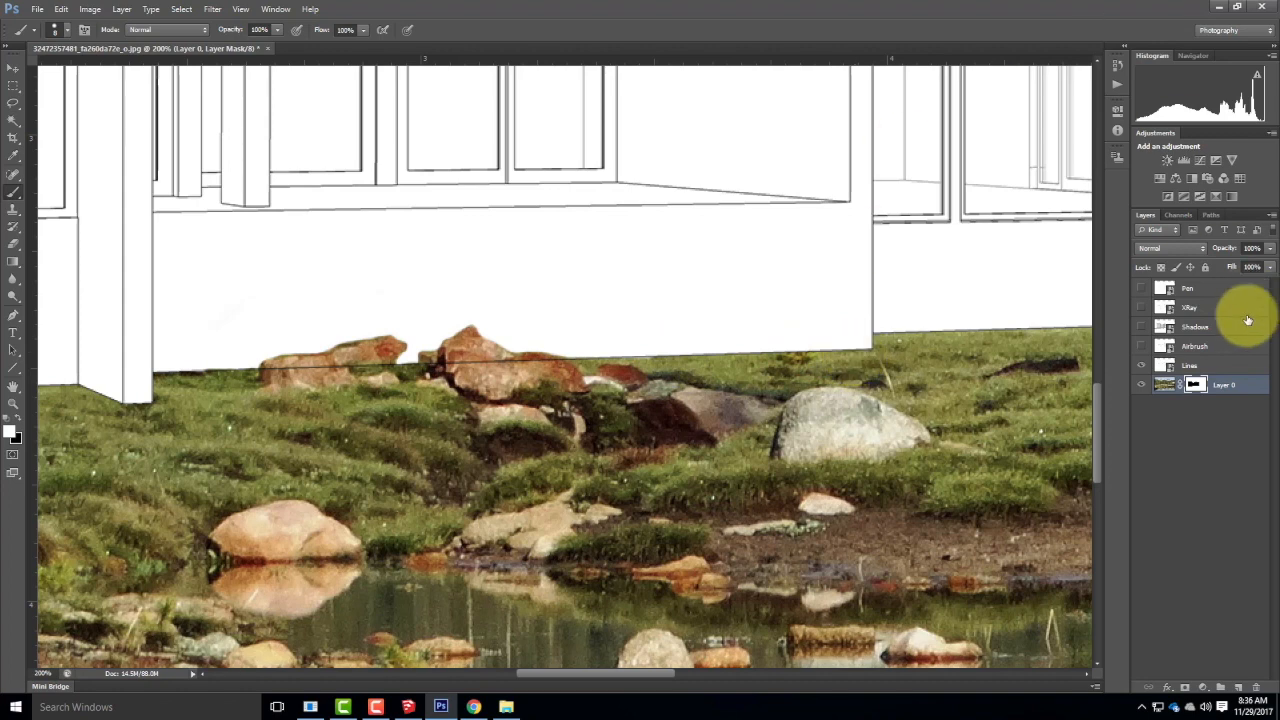
# Move Layer 0 to the top of the layer stack, above Pen.
pyautogui.moveTo(1229, 386); pyautogui.dragTo(1218, 283)
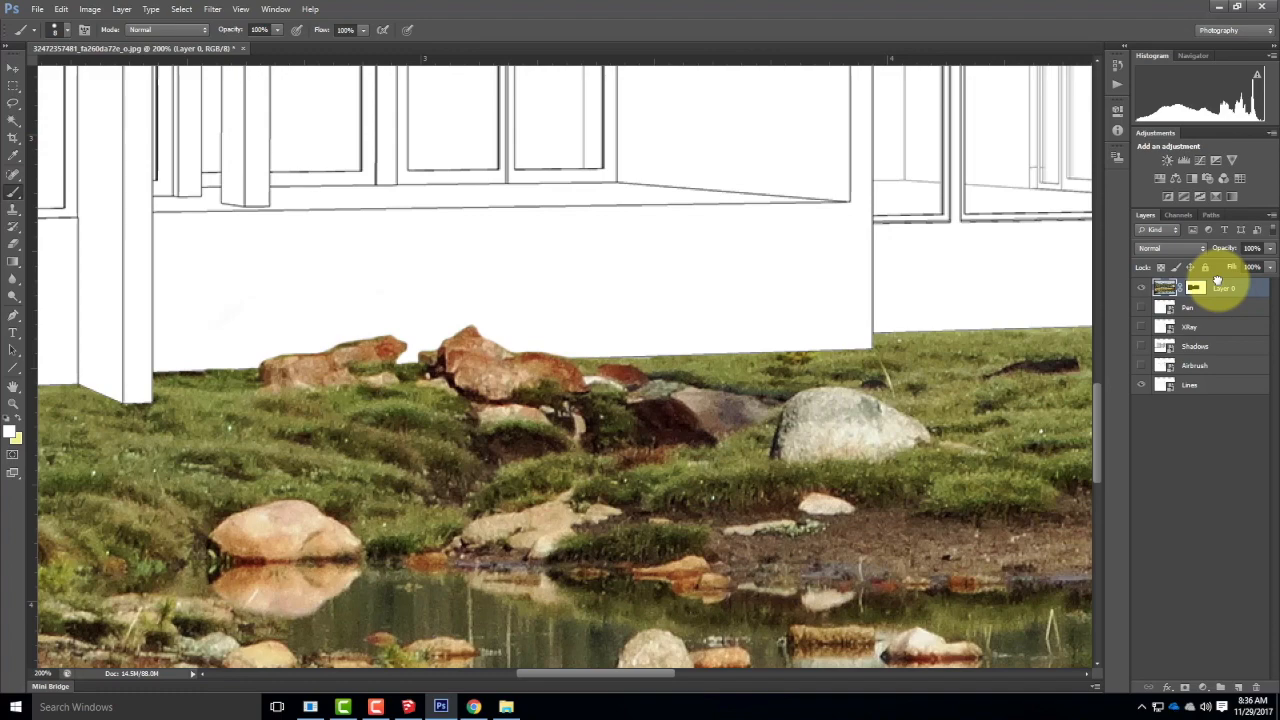
pyautogui.hotkey('ctrl', '-')
pyautogui.hotkey('ctrl', '-')
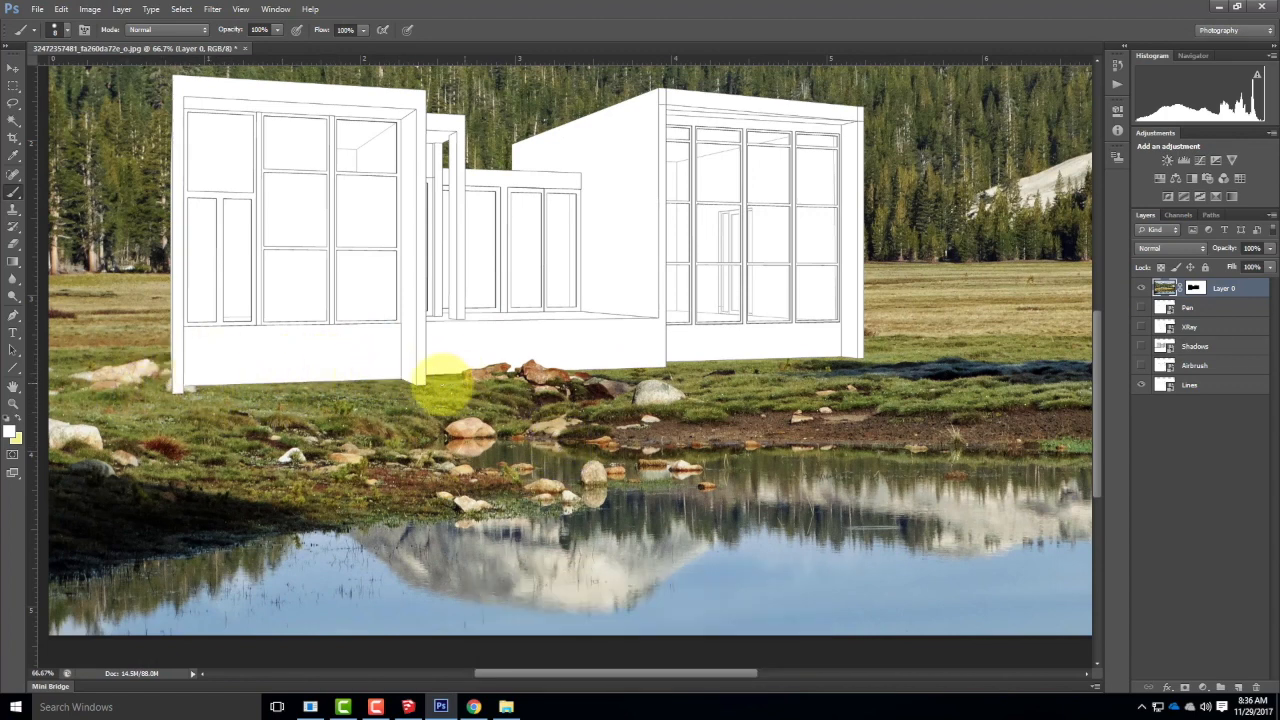
# Apply Layer 0's mask permanently to the photo and hide Lines to expose the cabin-shaped cutout.
pyautogui.click(1194, 288)
pyautogui.click(1160, 290)
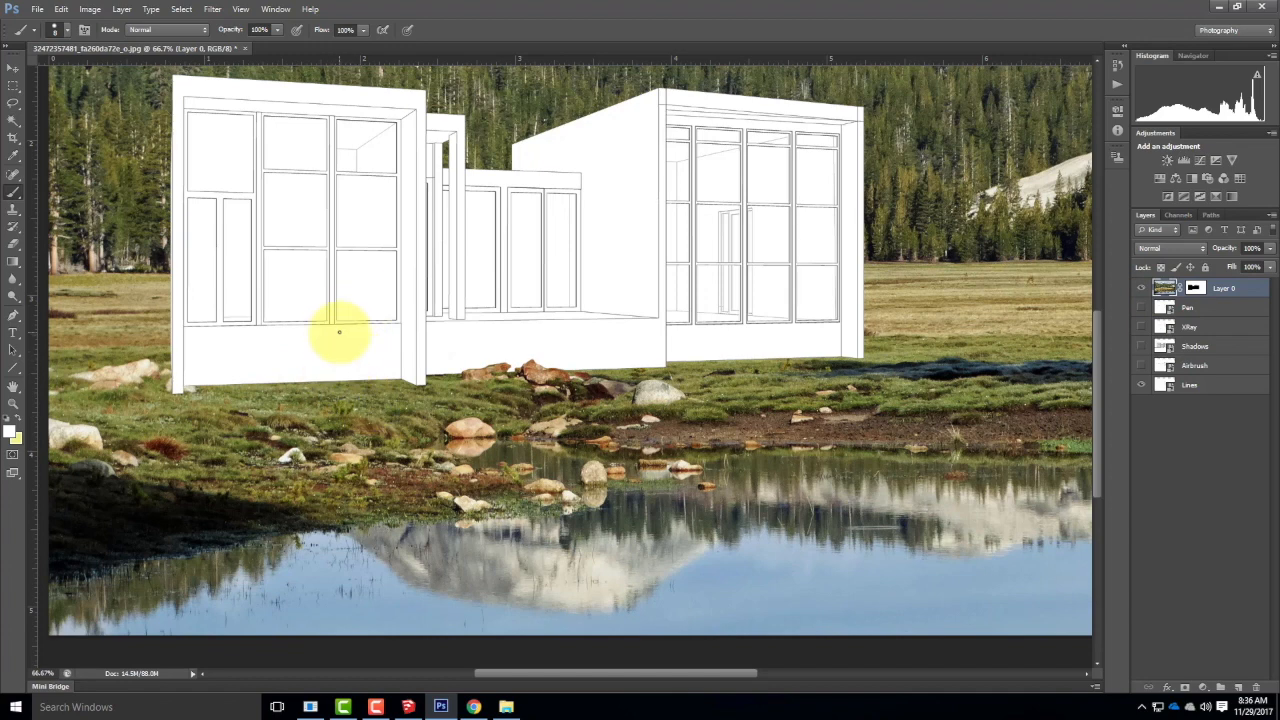
pyautogui.click(1196, 288)
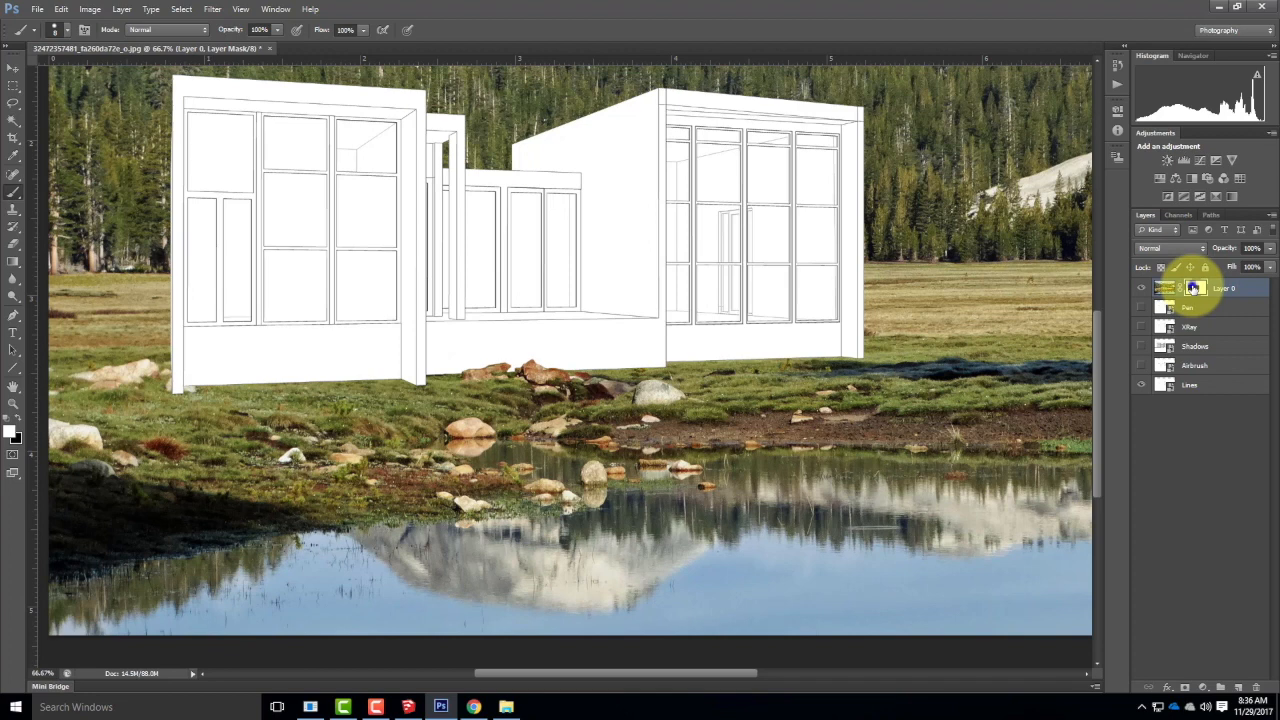
pyautogui.rightClick(1193, 288)
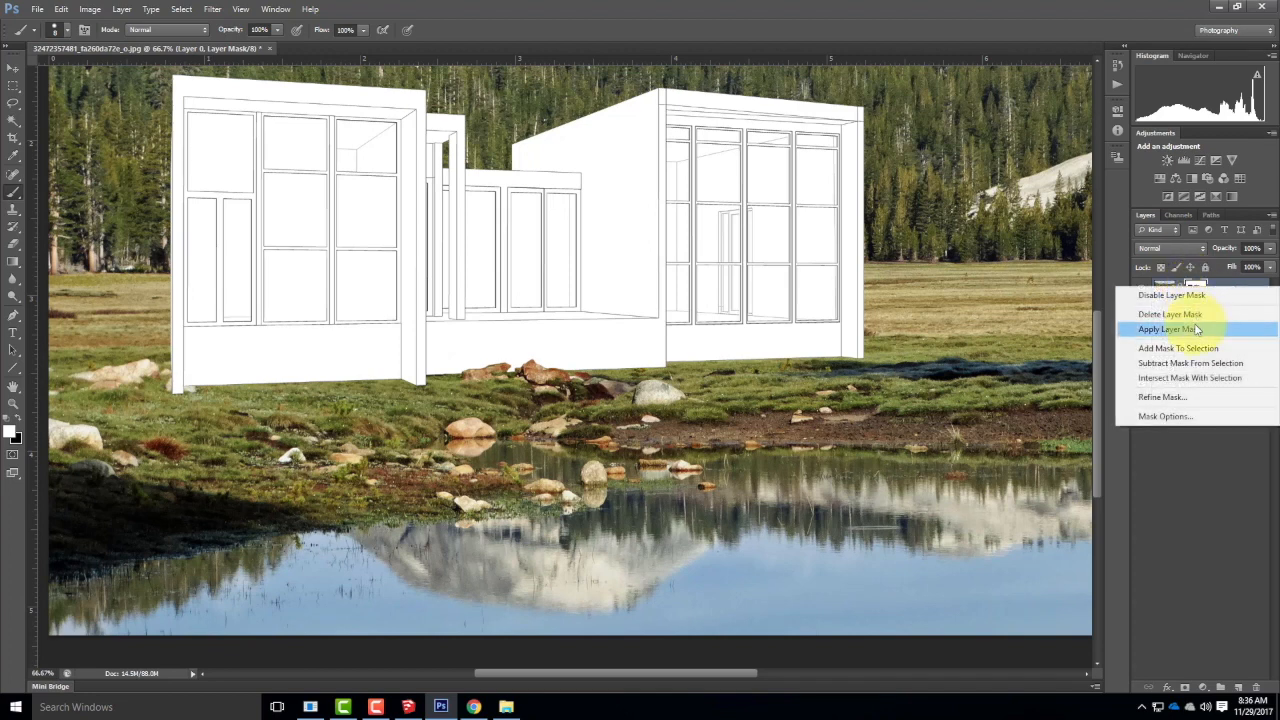
pyautogui.click(1195, 328)
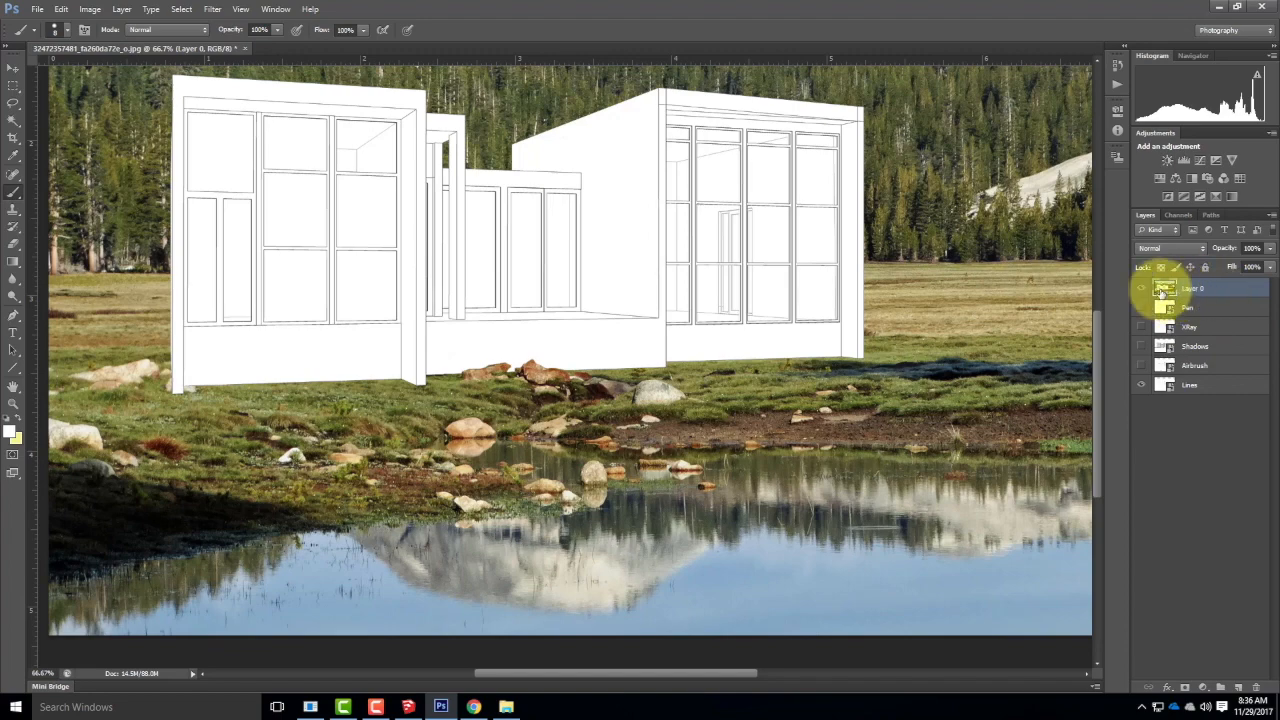
pyautogui.click(1141, 385)
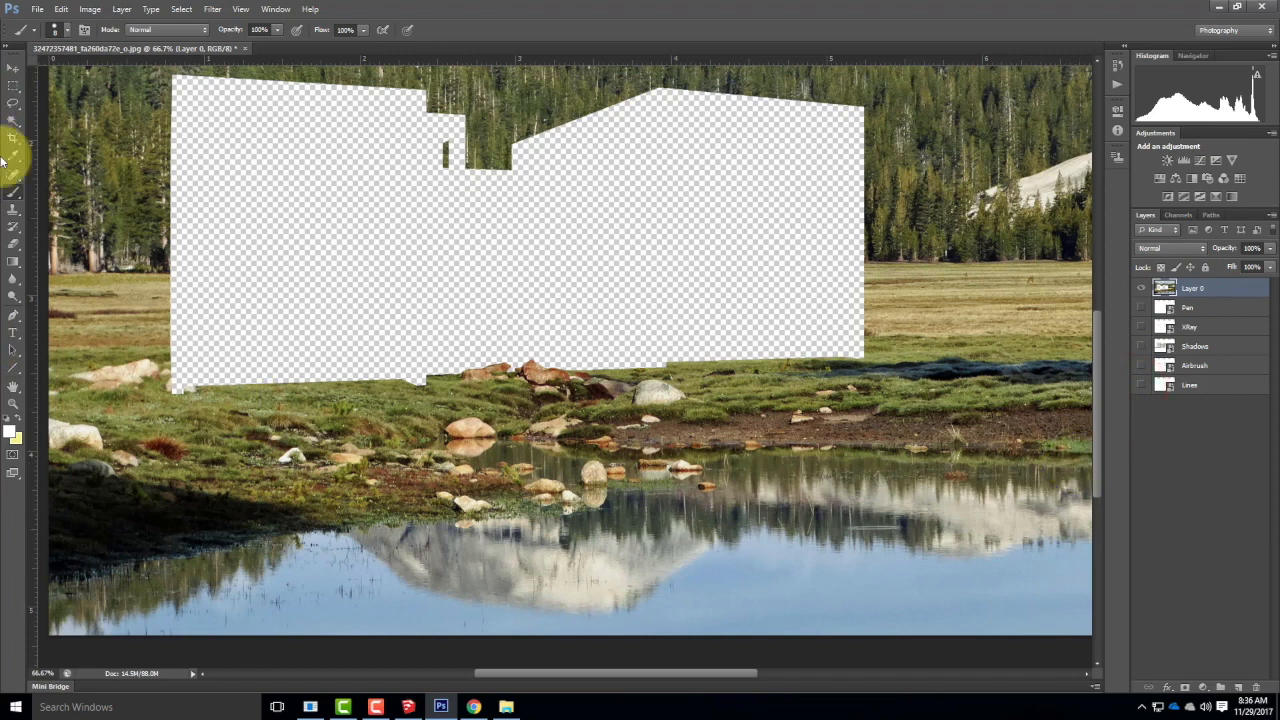
# Choose the Clone Stamp with the 134 px grass brush tip and show Lines again.
pyautogui.click(11, 207)
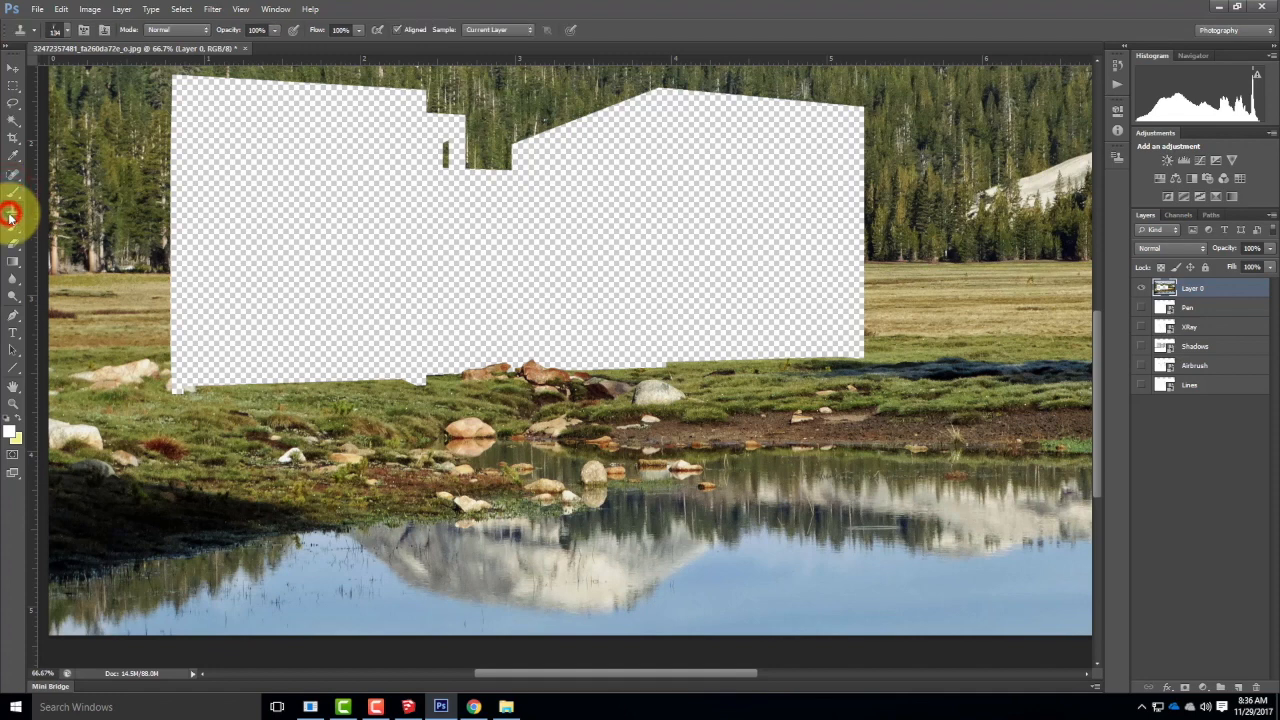
pyautogui.click(66, 31)
pyautogui.click(130, 197)
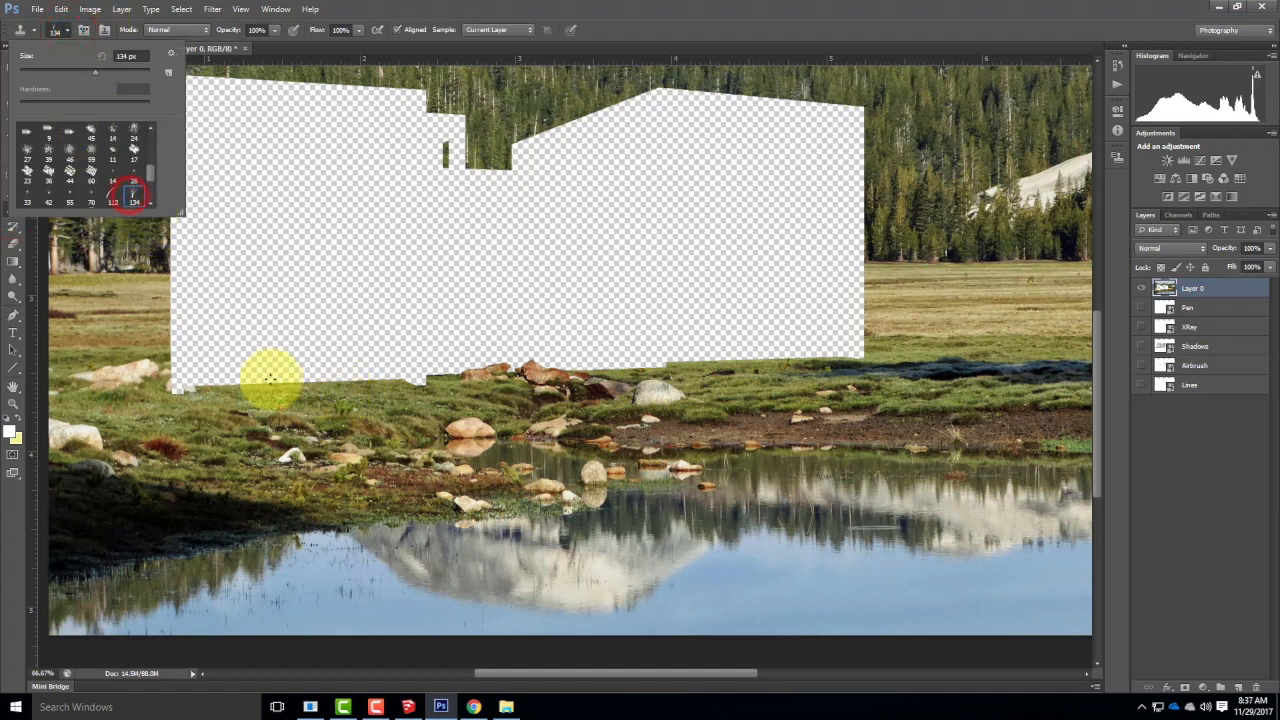
pyautogui.click(71, 33)
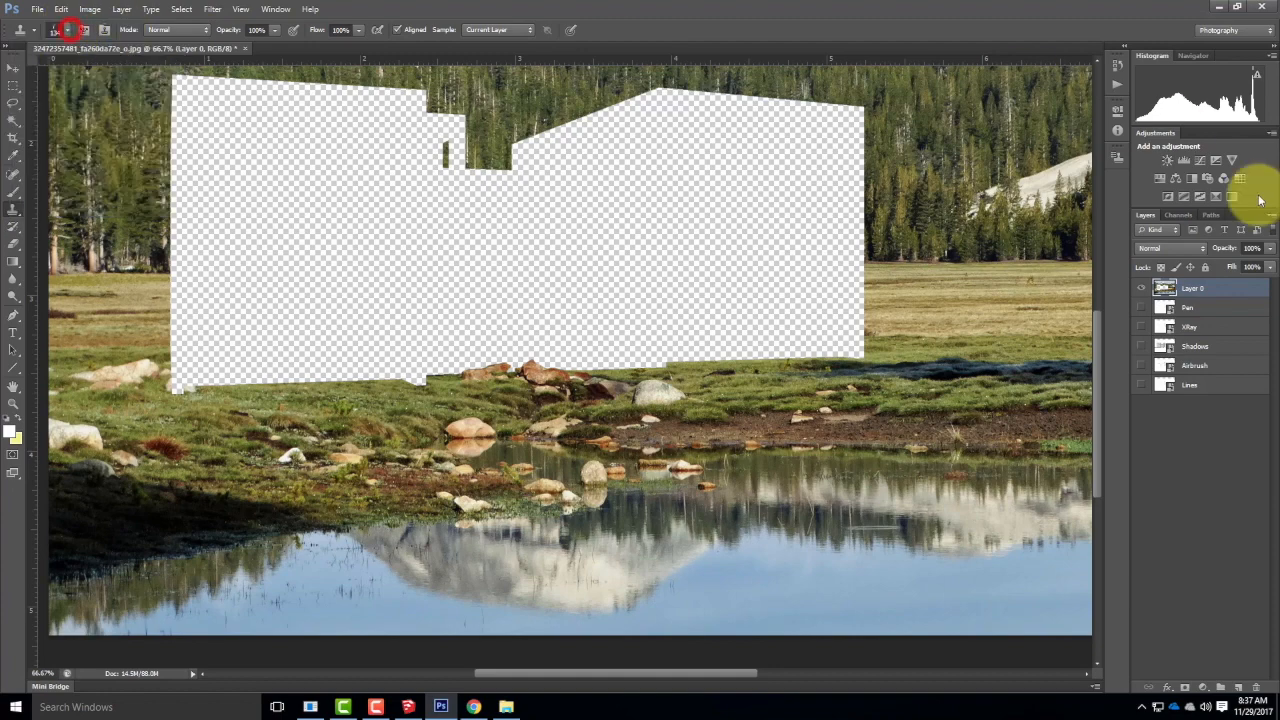
pyautogui.click(1141, 385)
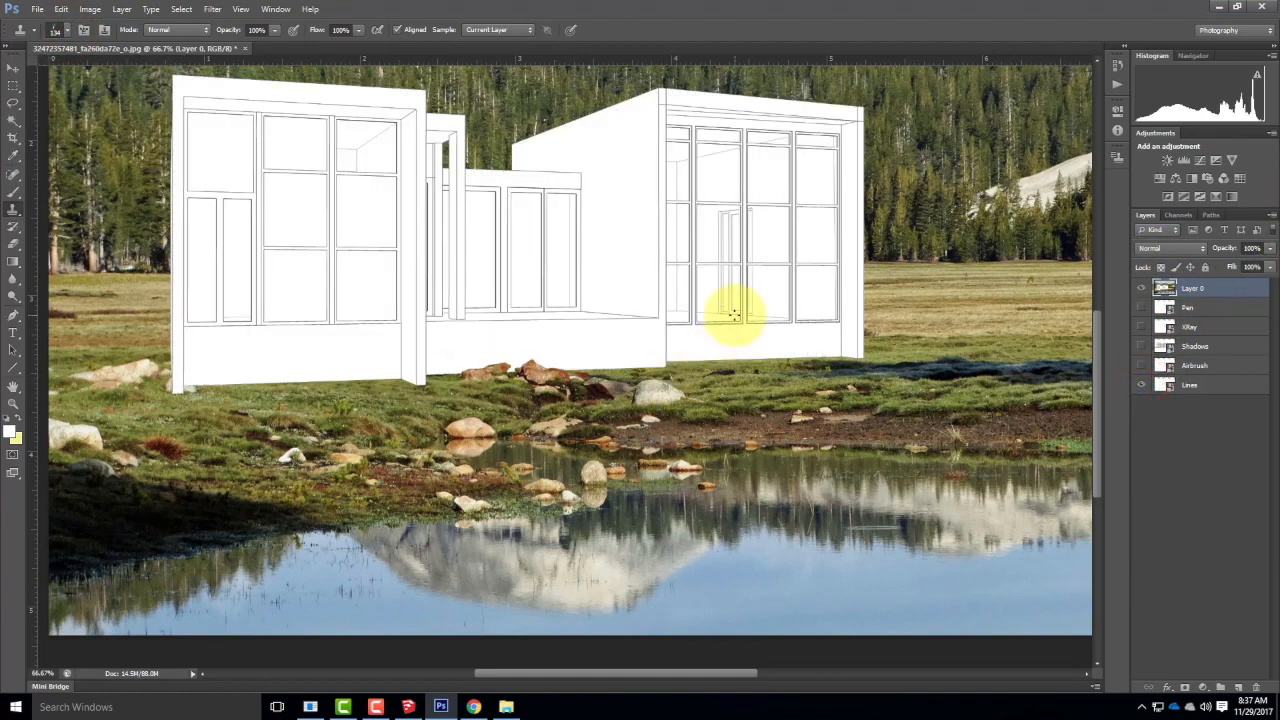
# Try cloning meadow grass over the base edge of the cabin's left wing with the large grass brush, and undo the strokes.
pyautogui.hotkey('ctrl', '=')
pyautogui.hotkey('ctrl', '=')
pyautogui.hotkey('ctrl', '=')
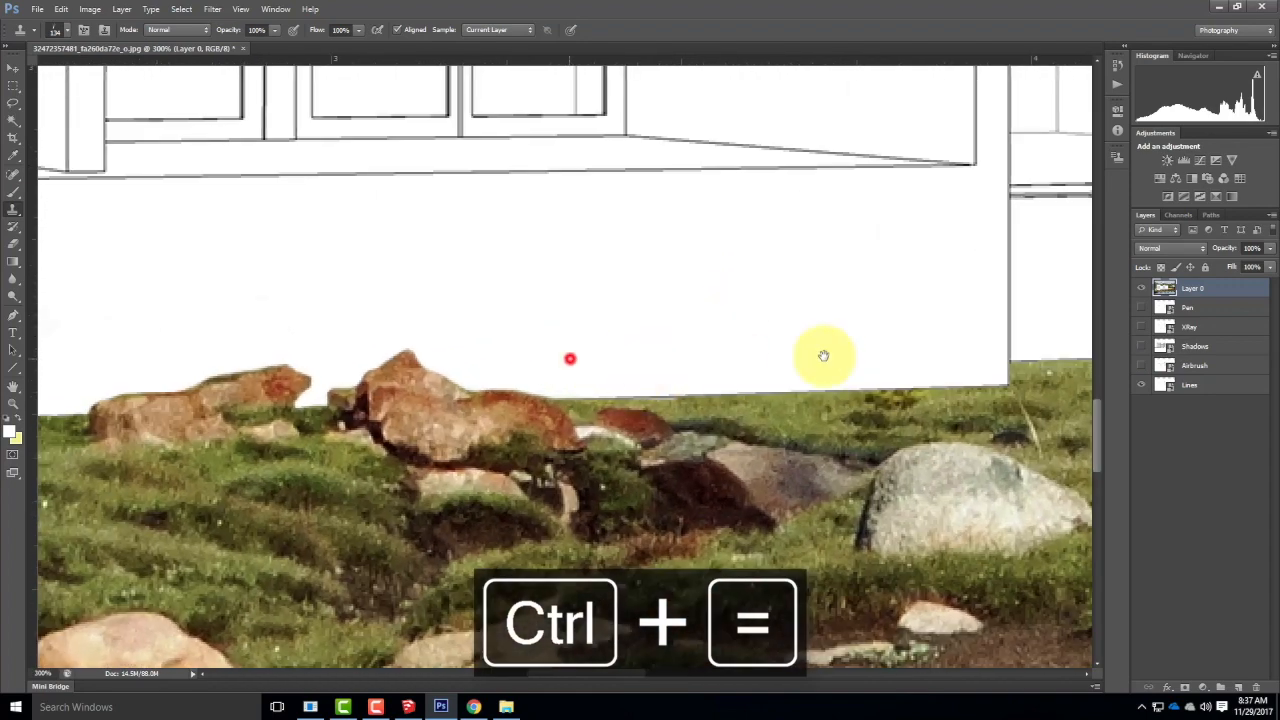
pyautogui.moveTo(824, 356); pyautogui.dragTo(1000, 356)
pyautogui.moveTo(220, 354); pyautogui.dragTo(523, 363)
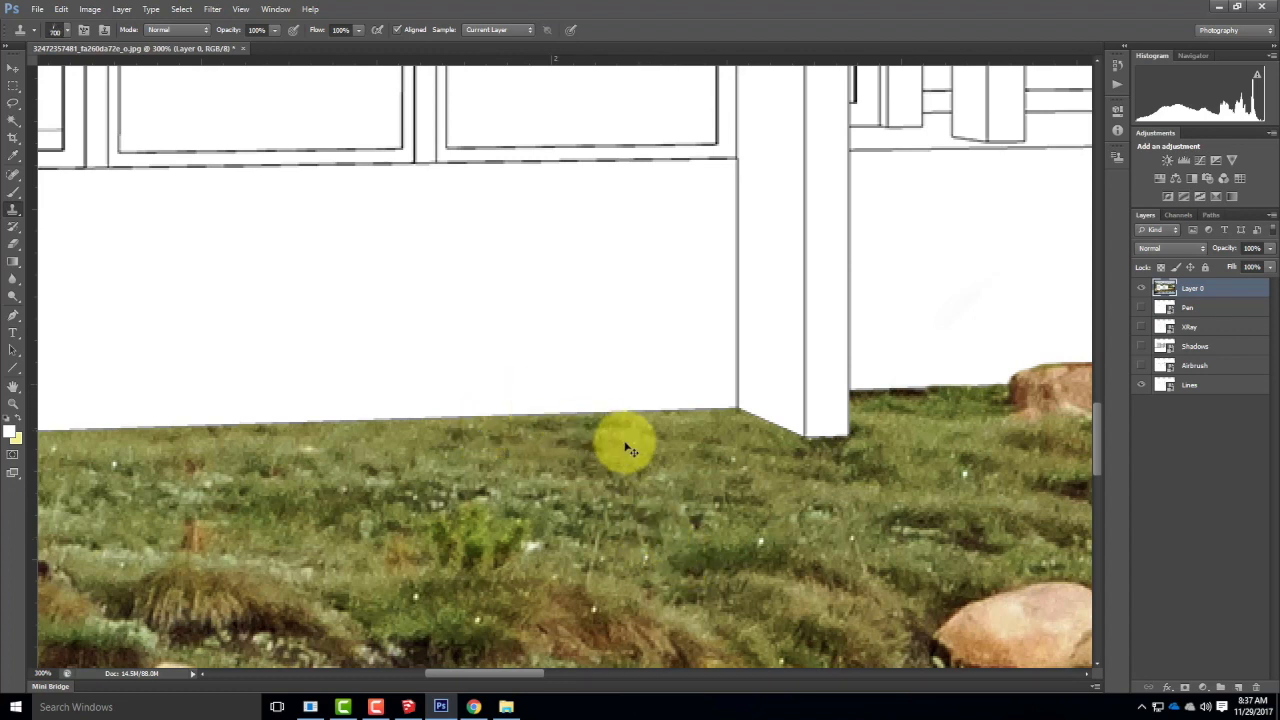
pyautogui.hotkey('alt', 'space')
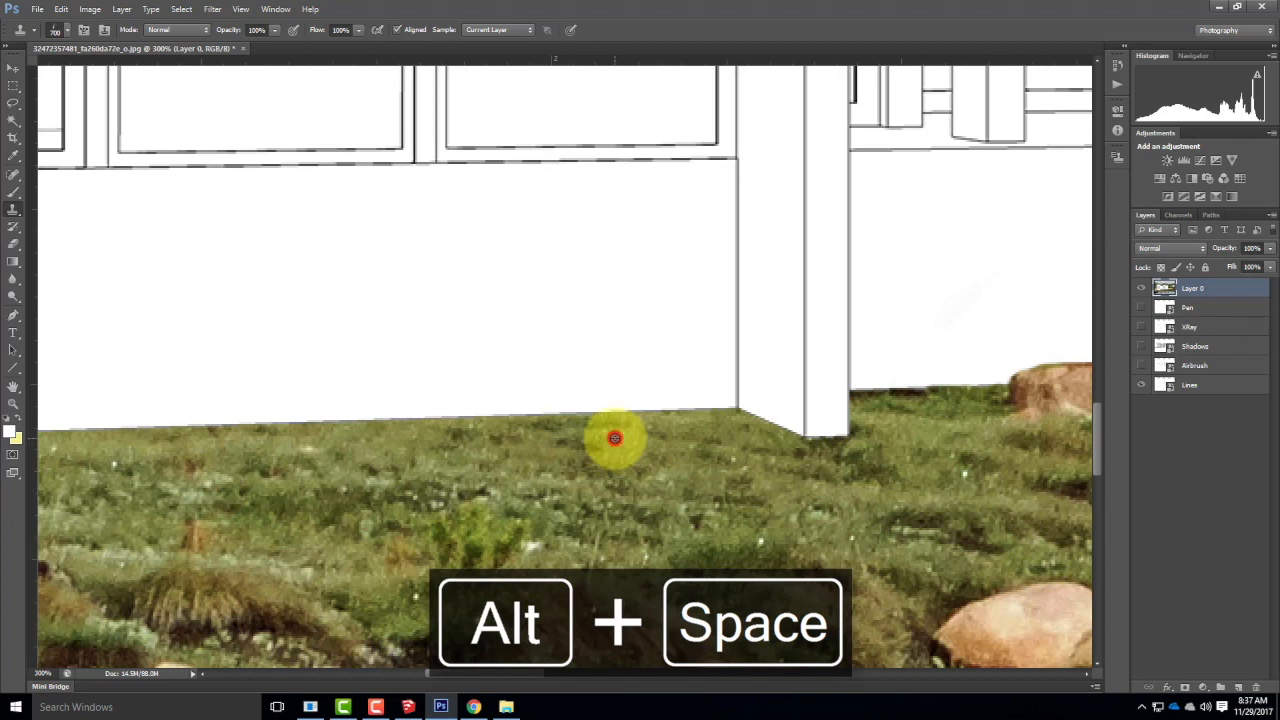
pyautogui.moveTo(614, 409)
pyautogui.mouseDown()
pyautogui.moveTo(591, 409)
pyautogui.moveTo(690, 422)
pyautogui.mouseUp()
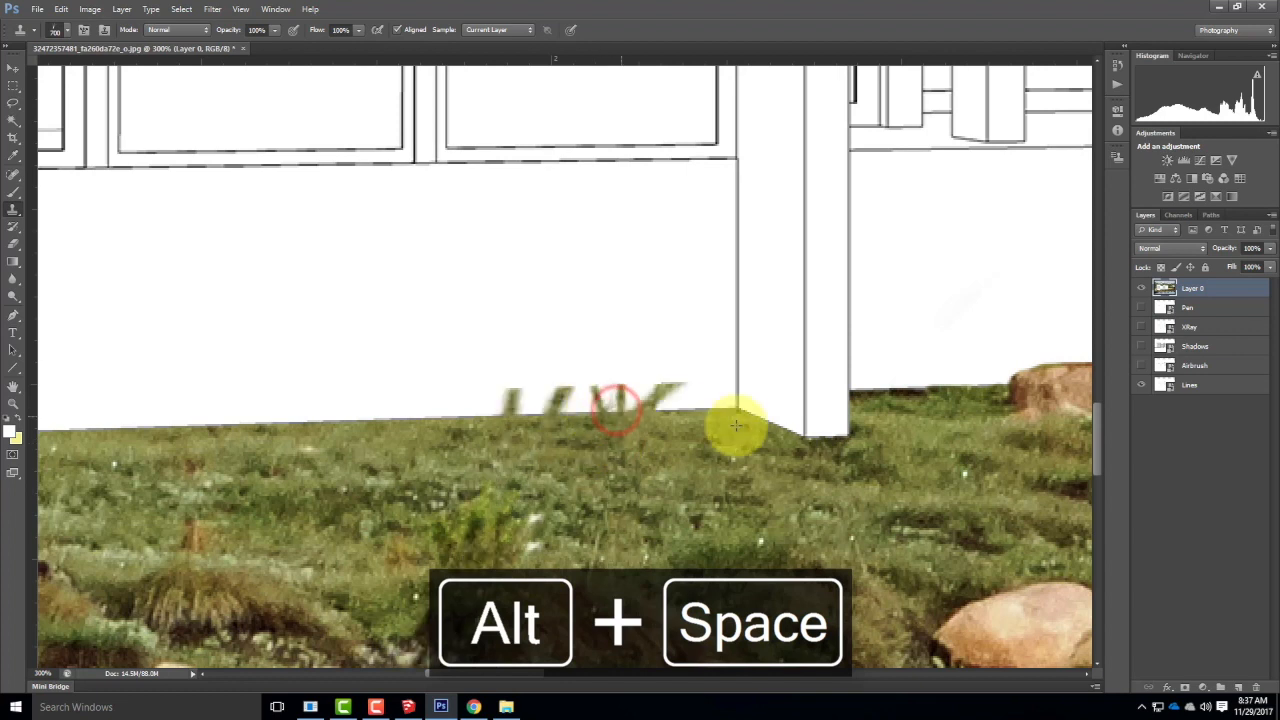
pyautogui.hotkey('ctrl', 'z')
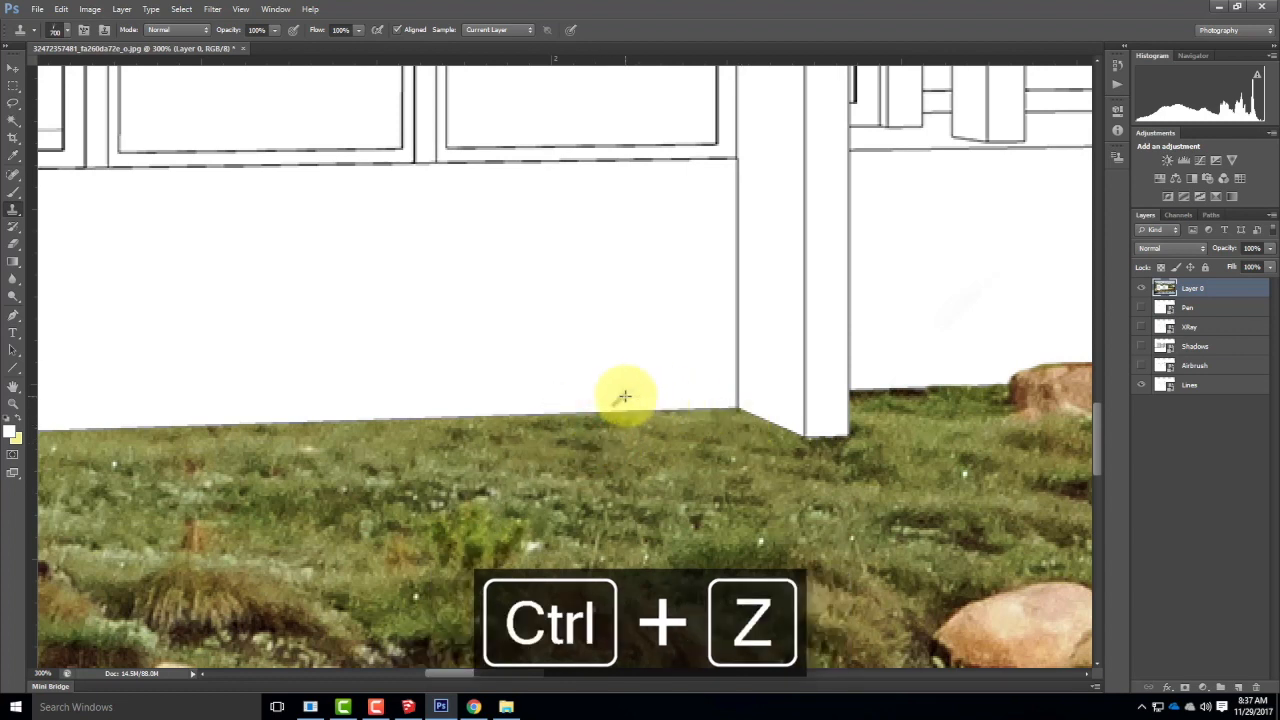
# Reduce the Clone Stamp brush to 15 px and clone nearby grass over the right half of the left wing's base edge.
pyautogui.press('[')
pyautogui.press('[')
pyautogui.press('[')
pyautogui.press('[')
pyautogui.press('[')
pyautogui.press('[')
pyautogui.press('[')
pyautogui.press('[')
pyautogui.press('[')
pyautogui.press('[')
pyautogui.press('[')
pyautogui.press('[')
pyautogui.press('[')
pyautogui.press('[')
pyautogui.press('[')
pyautogui.press('[')
pyautogui.press('[')
pyautogui.press('[')
pyautogui.press('[')
pyautogui.press('[')
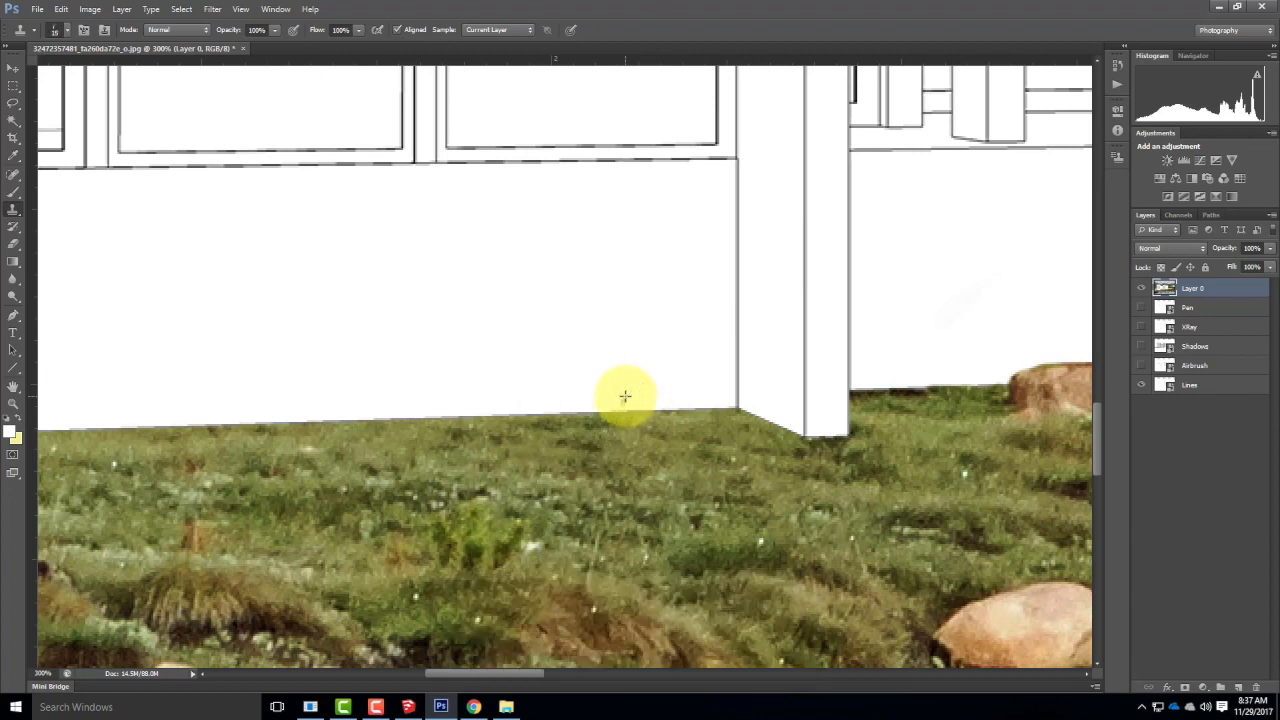
pyautogui.keyDown('alt'); pyautogui.click(629, 451); pyautogui.keyUp('alt')
pyautogui.moveTo(629, 409)
pyautogui.mouseDown()
pyautogui.moveTo(588, 410)
pyautogui.moveTo(718, 413)
pyautogui.moveTo(320, 422)
pyautogui.moveTo(399, 424)
pyautogui.mouseUp()
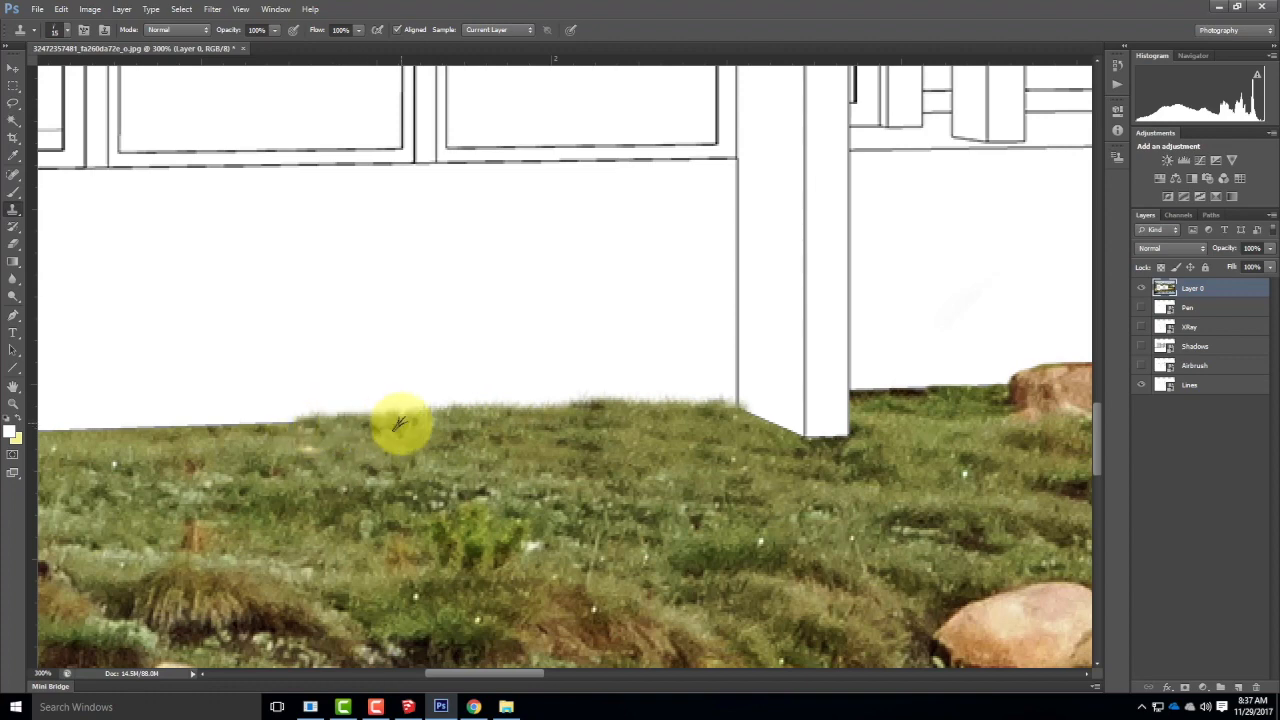
# Extend the cloned grass along the rest of the left wing's base edge toward its left corner post.
pyautogui.hotkey('ctrl', '0')
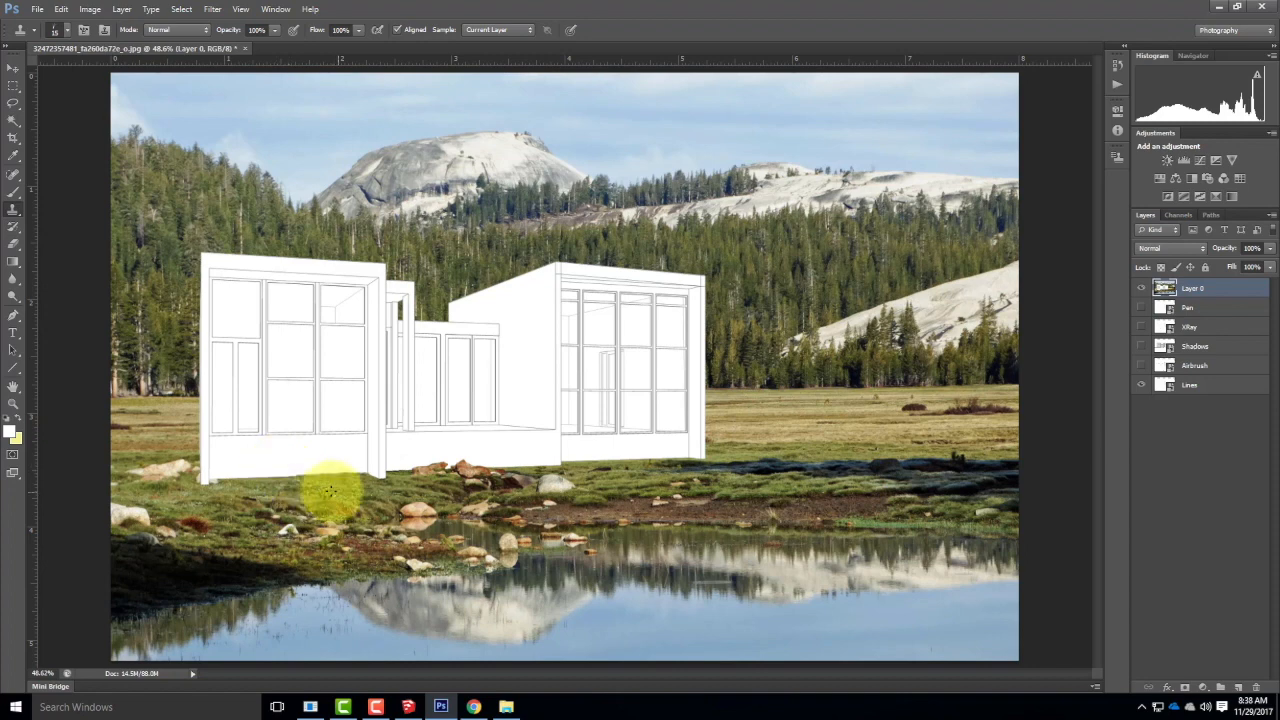
pyautogui.hotkey('ctrl', '=')
pyautogui.hotkey('ctrl', '=')
pyautogui.hotkey('ctrl', '=')
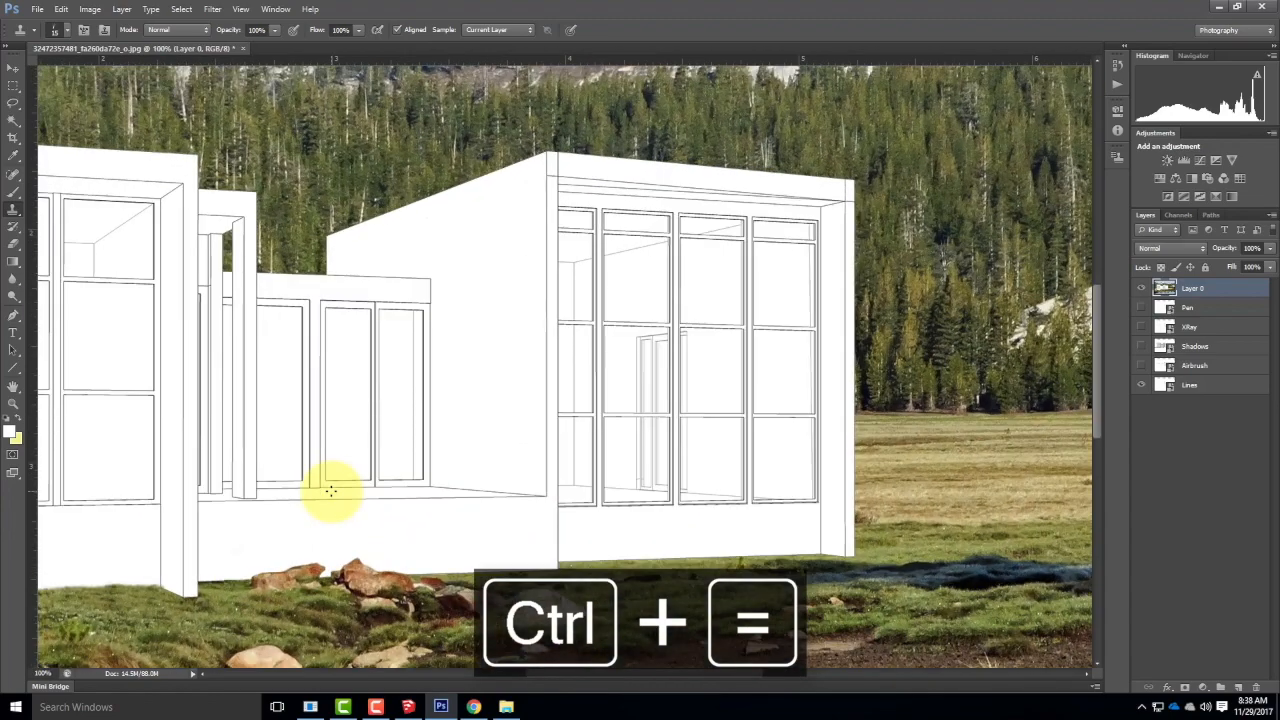
pyautogui.hotkey('ctrl', '=')
pyautogui.moveTo(346, 437); pyautogui.dragTo(669, 161)
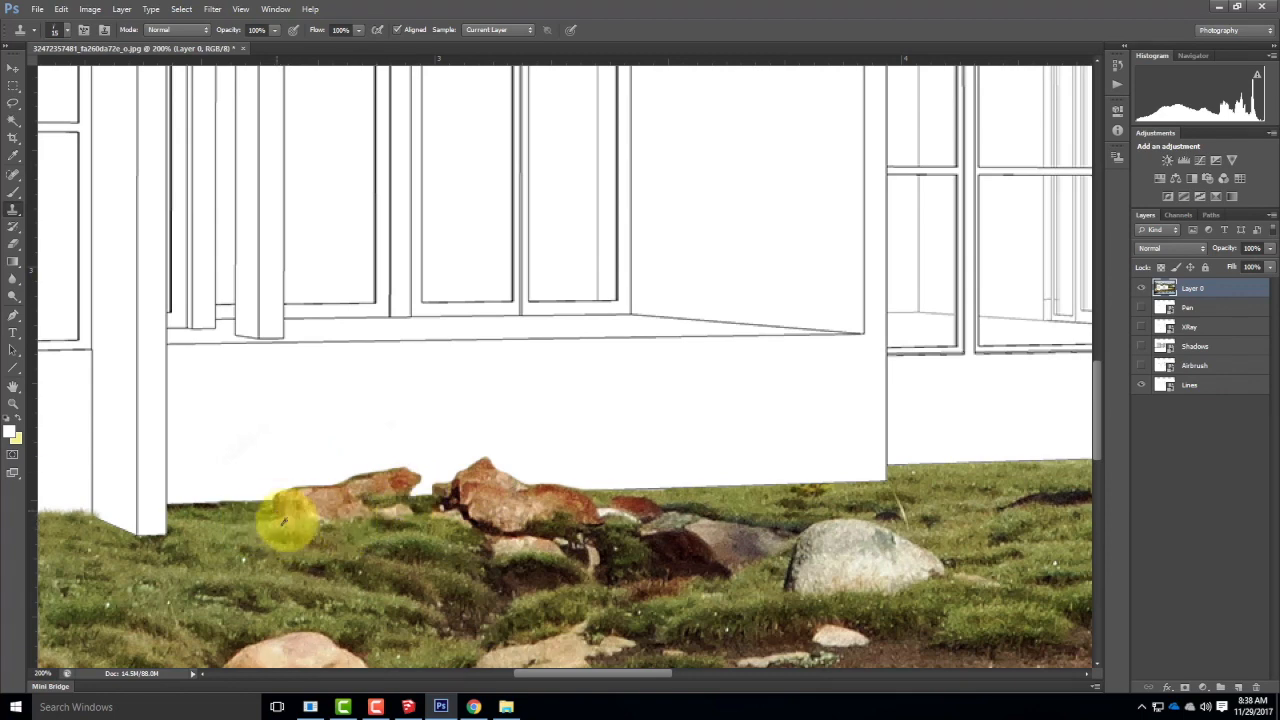
pyautogui.moveTo(240, 469); pyautogui.dragTo(414, 449)
pyautogui.moveTo(216, 508); pyautogui.dragTo(829, 471)
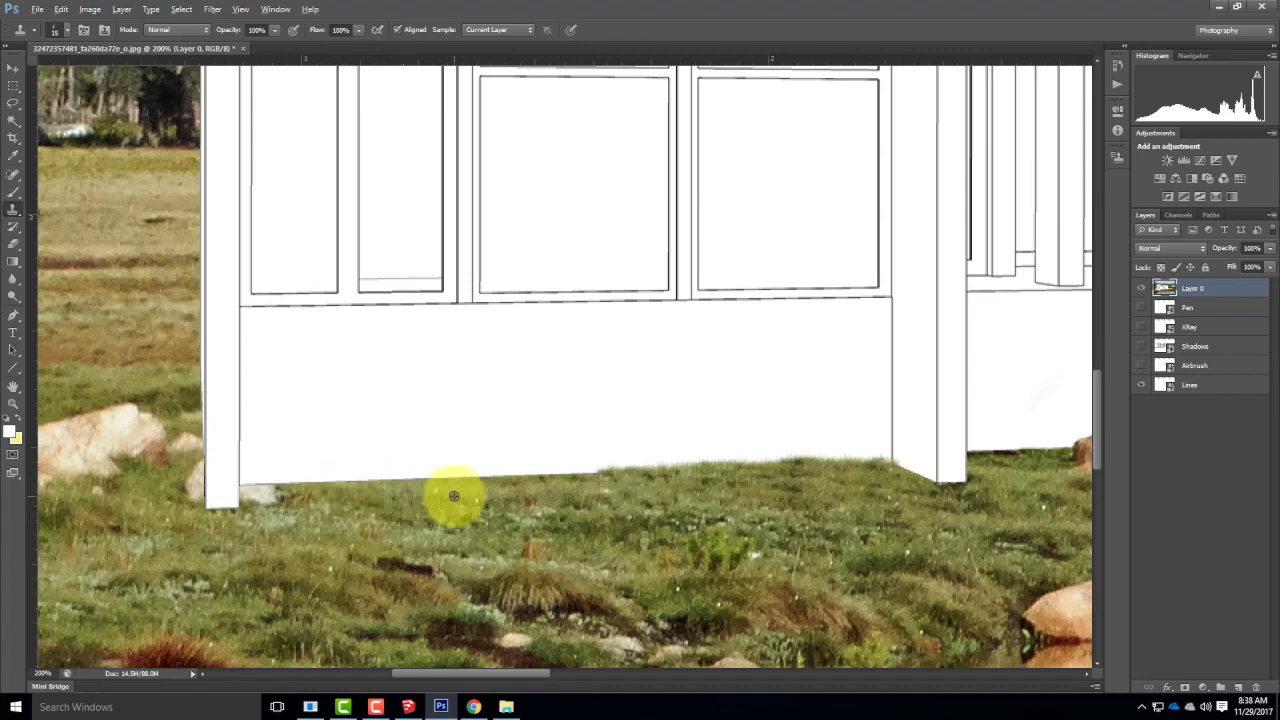
pyautogui.moveTo(577, 488); pyautogui.dragTo(586, 474)
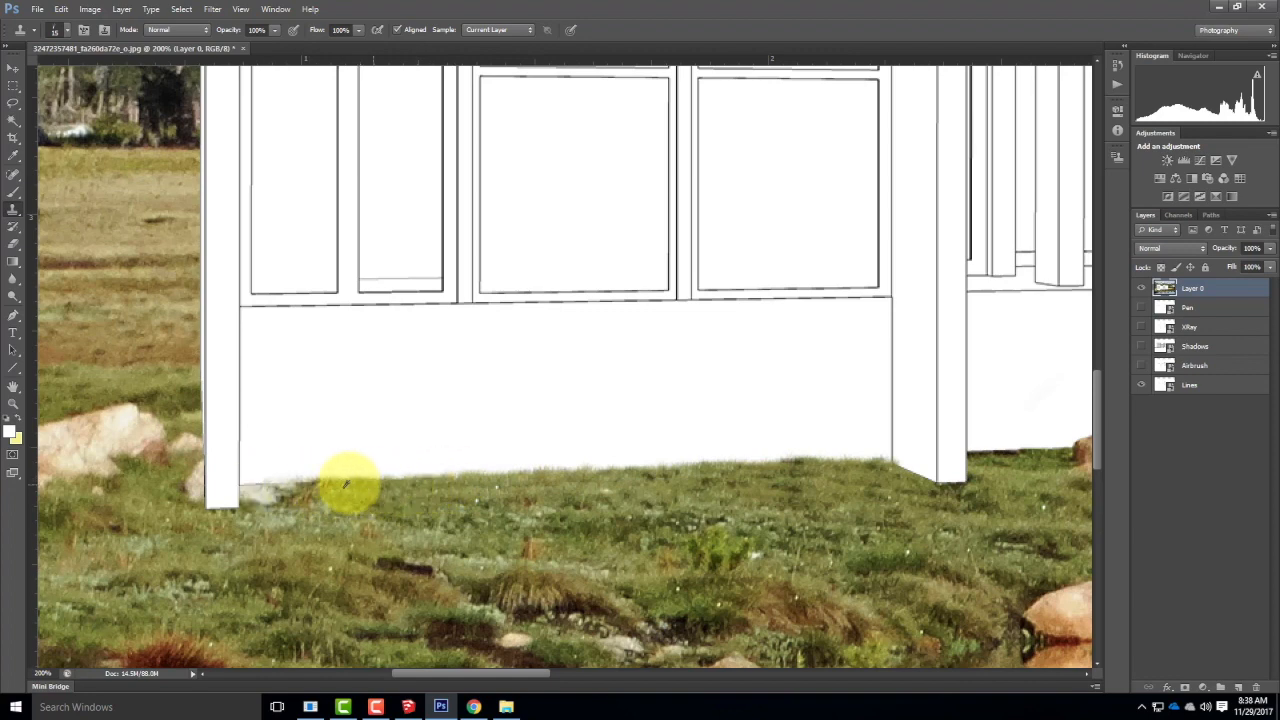
# Clone grass over the pale rock beside the left wing's left corner post, undoing and repainting the last stroke.
pyautogui.keyDown('alt'); pyautogui.click(440, 494); pyautogui.keyUp('alt')
pyautogui.click(286, 481)
pyautogui.moveTo(286, 481)
pyautogui.mouseDown()
pyautogui.moveTo(242, 486)
pyautogui.moveTo(292, 497)
pyautogui.moveTo(238, 497)
pyautogui.moveTo(277, 493)
pyautogui.mouseUp()
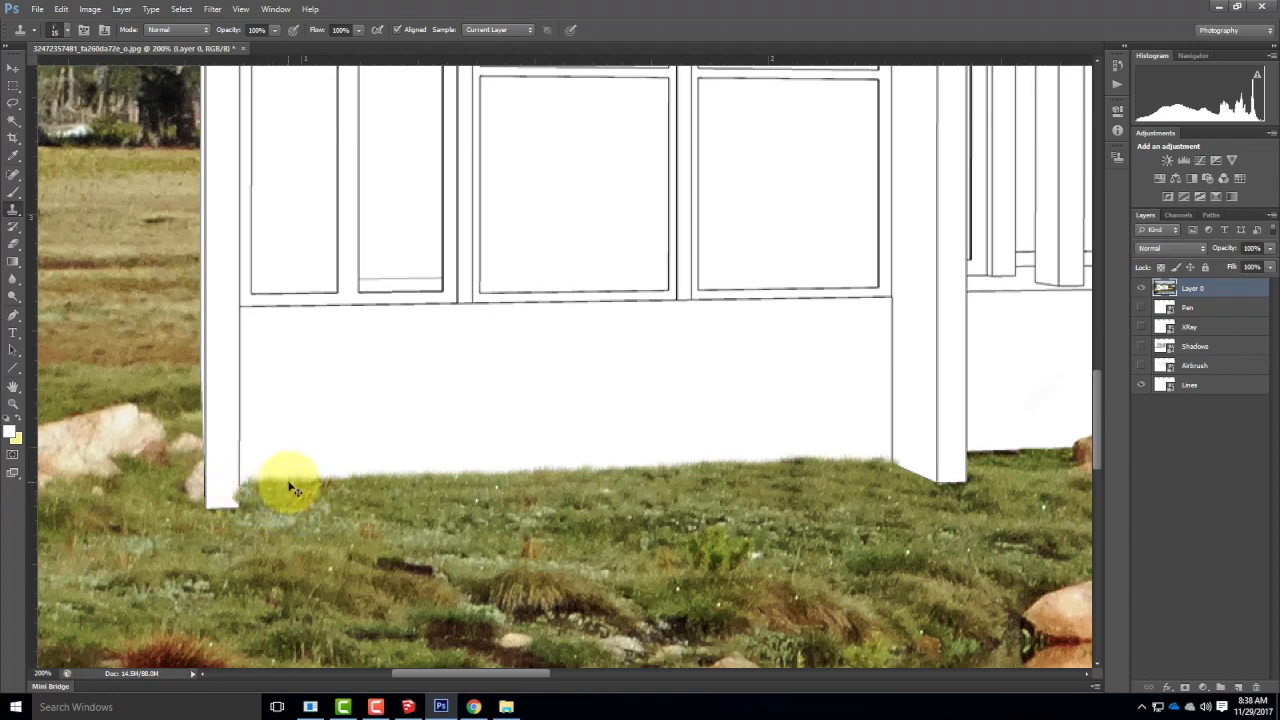
pyautogui.hotkey('ctrl', 'z')
pyautogui.moveTo(280, 486)
pyautogui.mouseDown()
pyautogui.moveTo(238, 490)
pyautogui.moveTo(286, 503)
pyautogui.moveTo(249, 502)
pyautogui.moveTo(270, 506)
pyautogui.moveTo(261, 513)
pyautogui.moveTo(294, 513)
pyautogui.moveTo(282, 494)
pyautogui.moveTo(280, 507)
pyautogui.moveTo(213, 521)
pyautogui.moveTo(185, 490)
pyautogui.moveTo(174, 463)
pyautogui.moveTo(185, 485)
pyautogui.moveTo(202, 458)
pyautogui.moveTo(197, 399)
pyautogui.moveTo(209, 515)
pyautogui.moveTo(199, 428)
pyautogui.moveTo(202, 511)
pyautogui.moveTo(215, 461)
pyautogui.moveTo(195, 426)
pyautogui.moveTo(196, 473)
pyautogui.moveTo(200, 366)
pyautogui.moveTo(210, 528)
pyautogui.mouseUp()
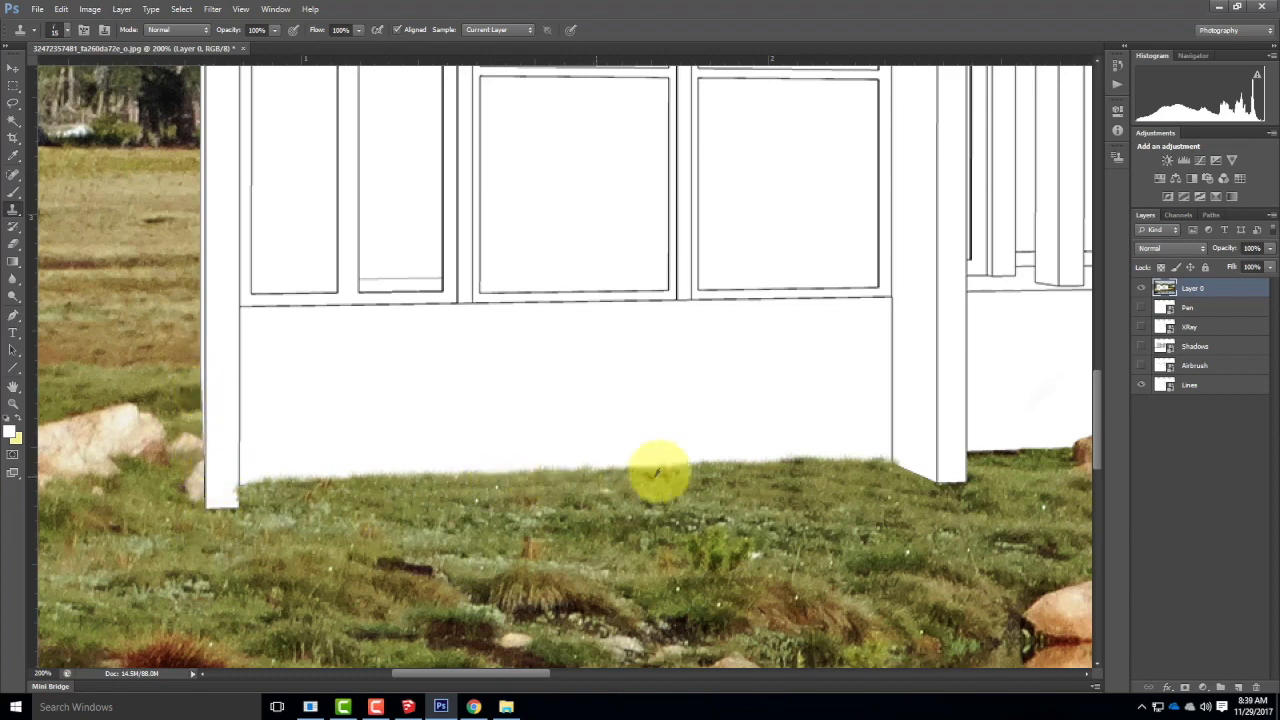
# Clone grass over the foot of the left wing's right corner post with a 25 px brush.
pyautogui.moveTo(885, 470)
pyautogui.mouseDown()
pyautogui.moveTo(662, 482)
pyautogui.moveTo(692, 486)
pyautogui.mouseUp()
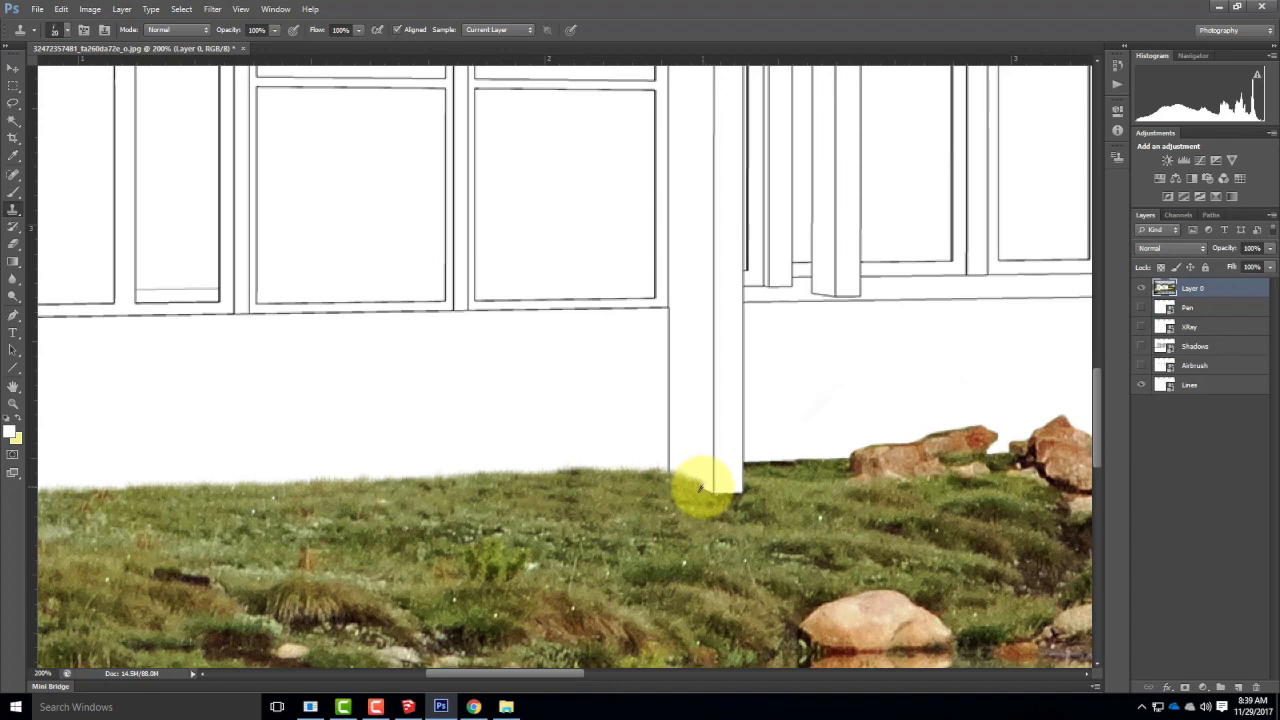
pyautogui.click(704, 489)
pyautogui.moveTo(709, 490); pyautogui.dragTo(714, 500)
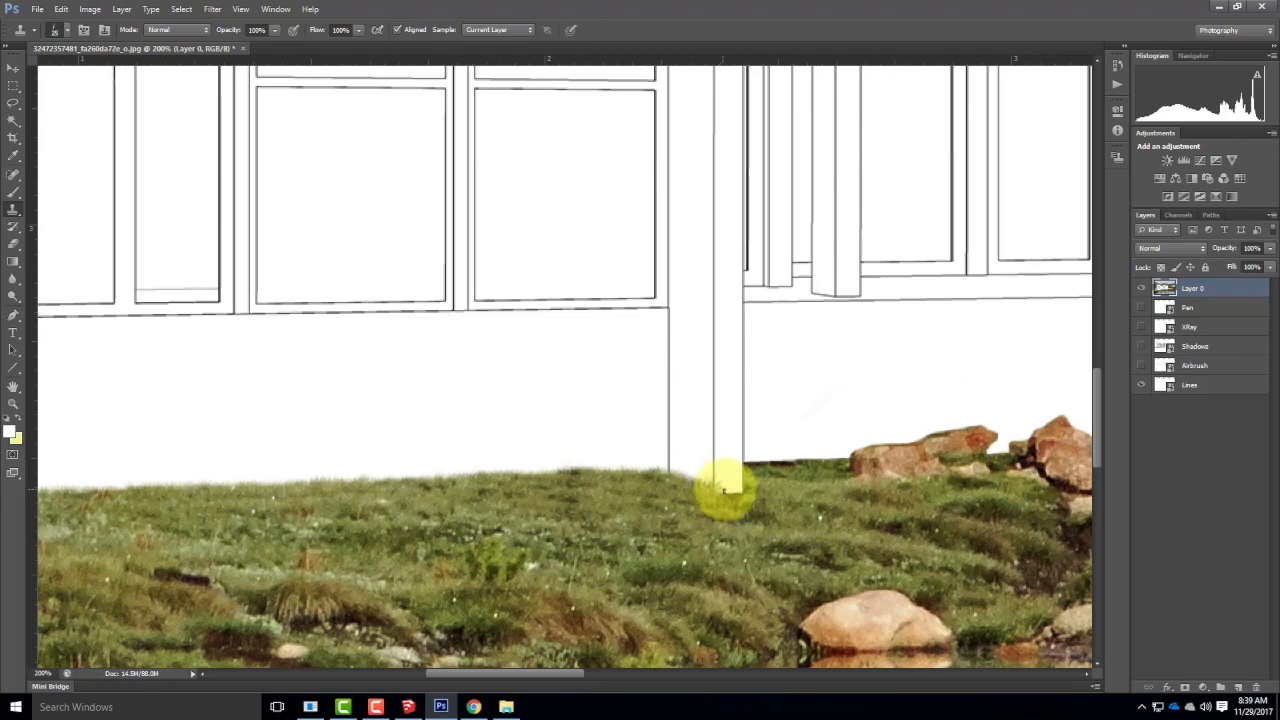
pyautogui.click(724, 491)
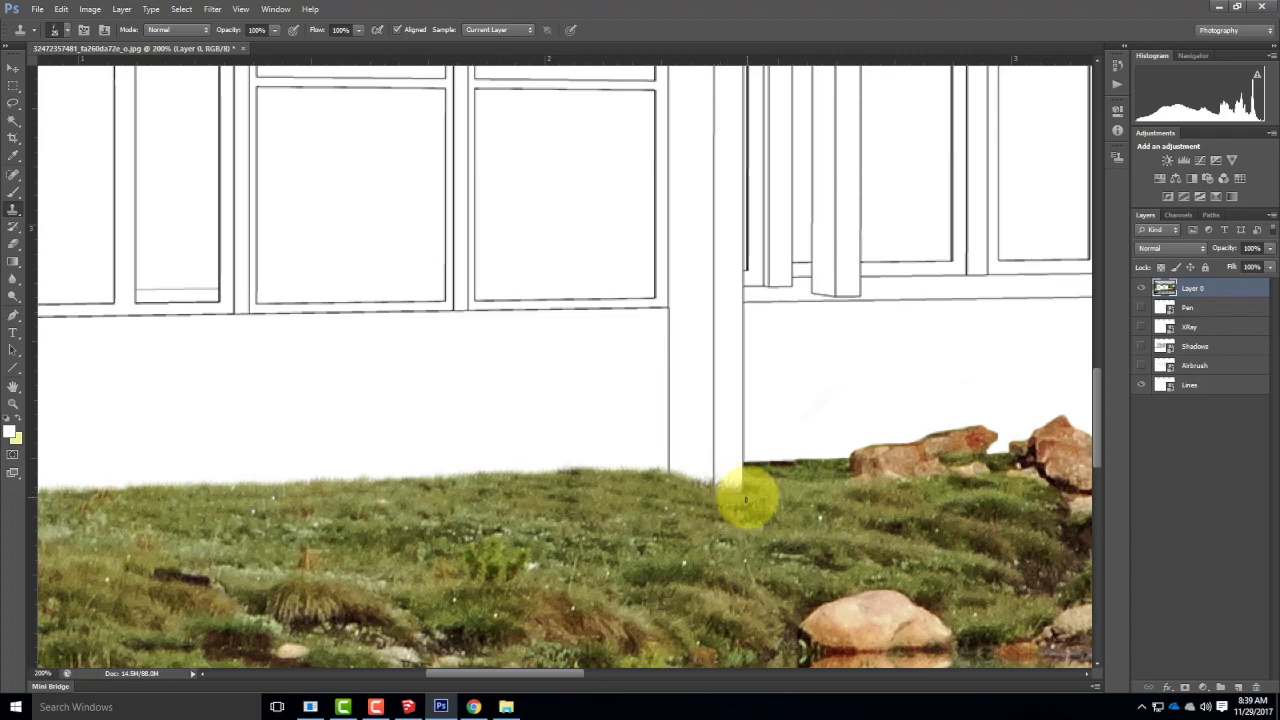
# Clone grass with a smaller brush along the central wall's base between the corner post and the reddish rocks.
pyautogui.keyDown('alt'); pyautogui.click(803, 487); pyautogui.keyUp('alt')
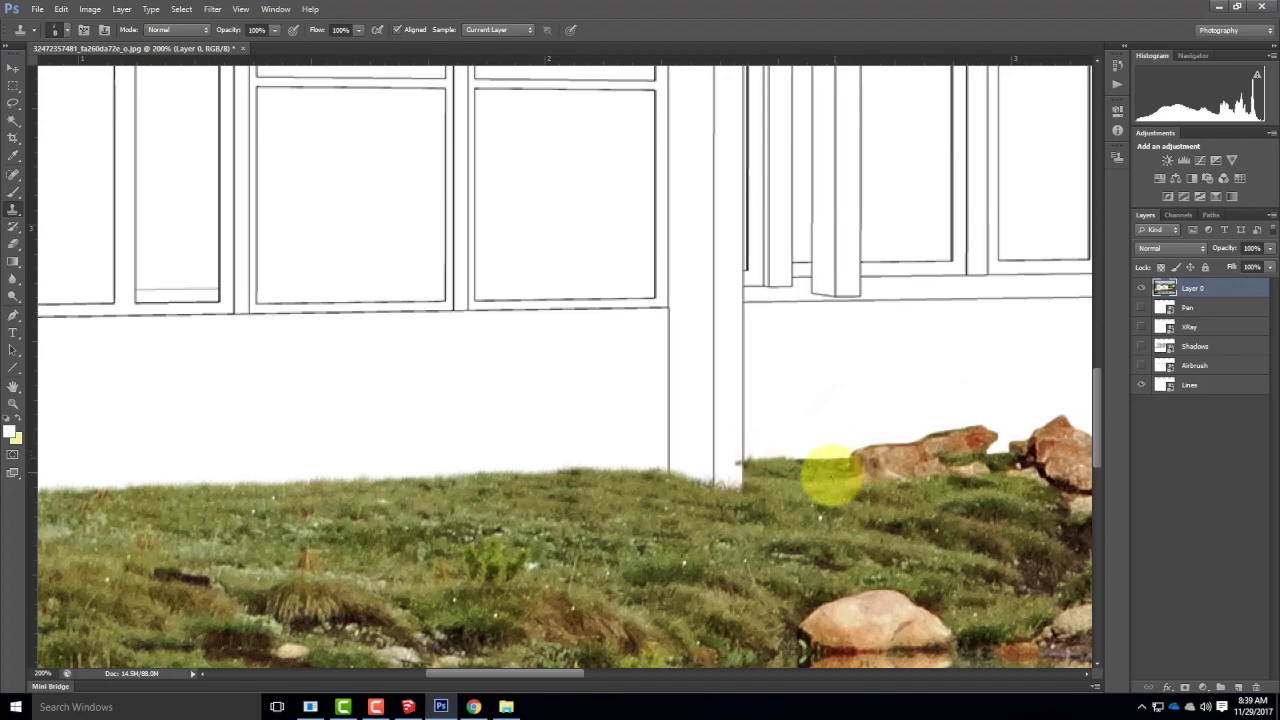
pyautogui.keyDown('alt'); pyautogui.click(789, 493); pyautogui.keyUp('alt')
pyautogui.moveTo(824, 456); pyautogui.dragTo(810, 458)
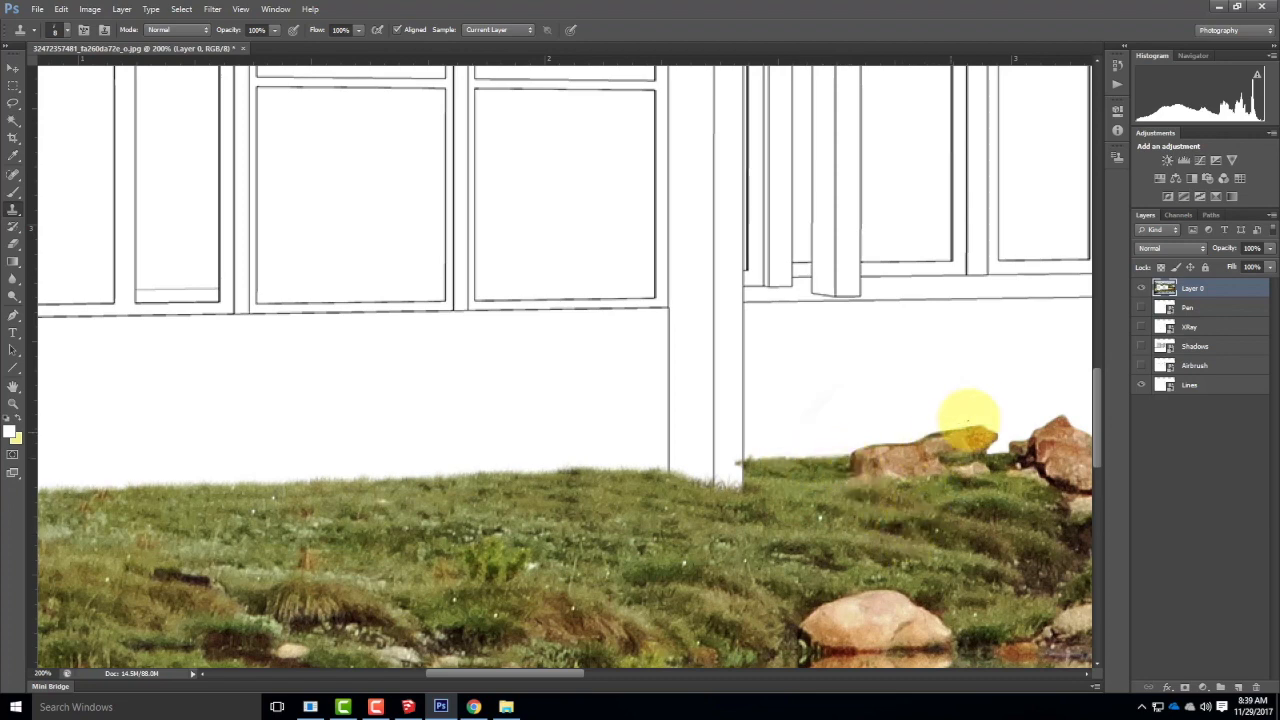
# Sample the grass near the post and clone it into the white gap between the two groups of reddish rocks.
pyautogui.moveTo(963, 403); pyautogui.dragTo(687, 433)
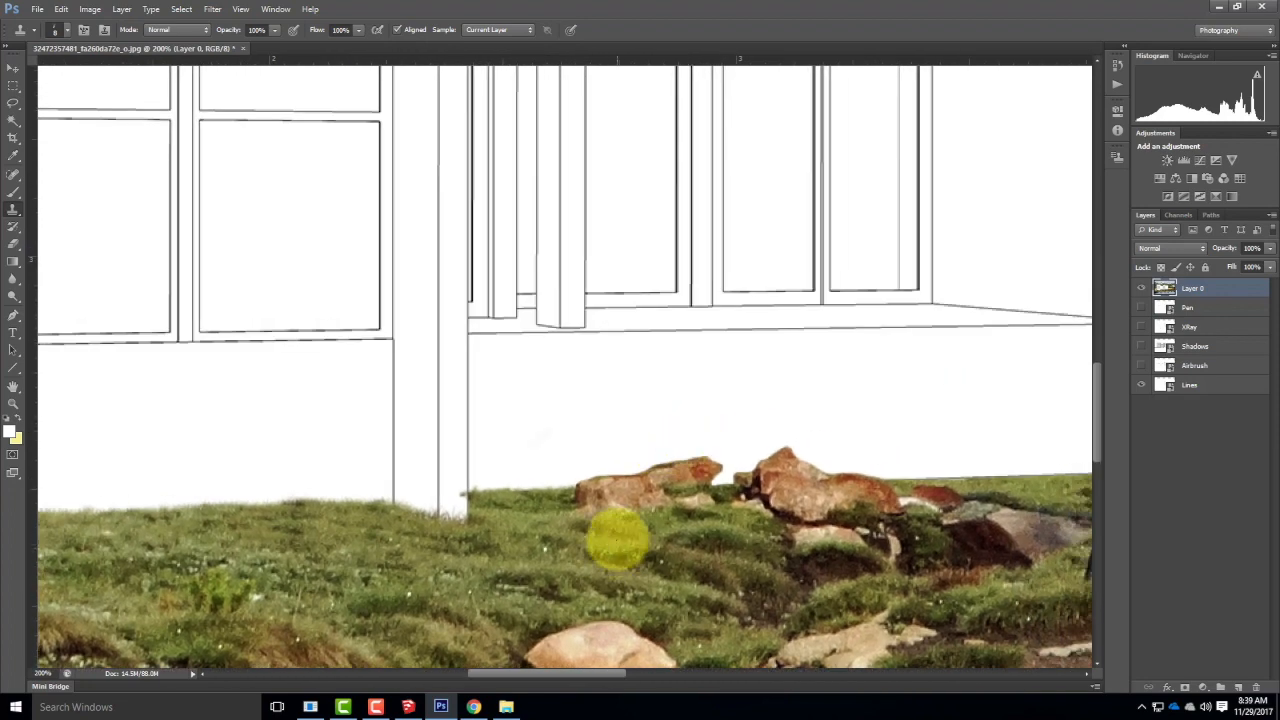
pyautogui.keyDown('alt'); pyautogui.click(529, 526); pyautogui.keyUp('alt')
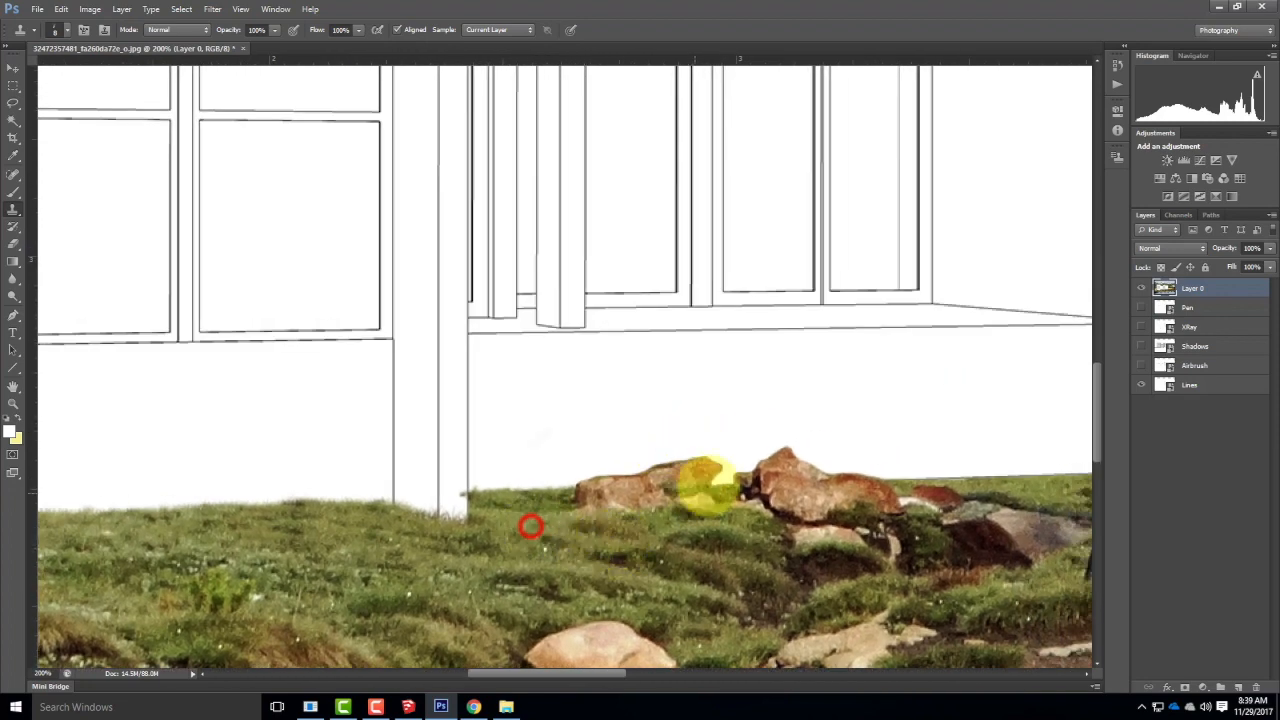
pyautogui.click(721, 486)
pyautogui.moveTo(721, 486); pyautogui.dragTo(725, 485)
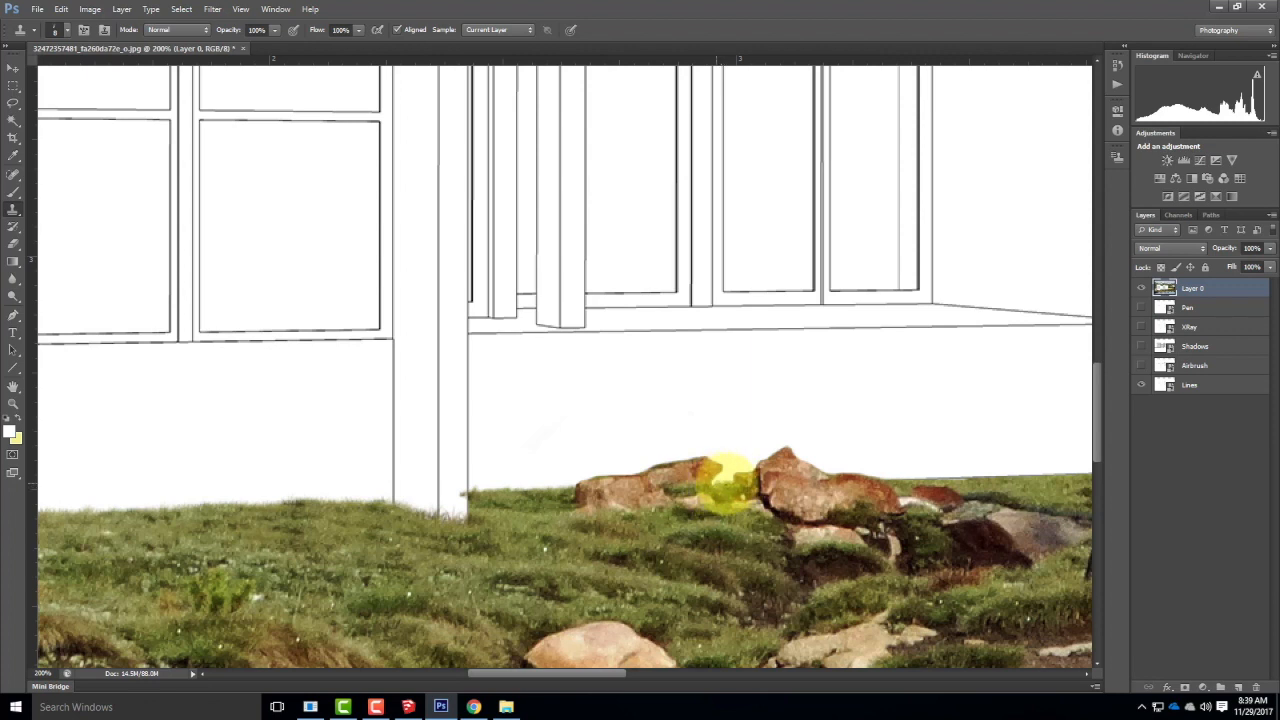
# Sample nearby grass and clone it along the central wall's base from the reddish rocks to the wall's right corner.
pyautogui.moveTo(1003, 434); pyautogui.dragTo(706, 461)
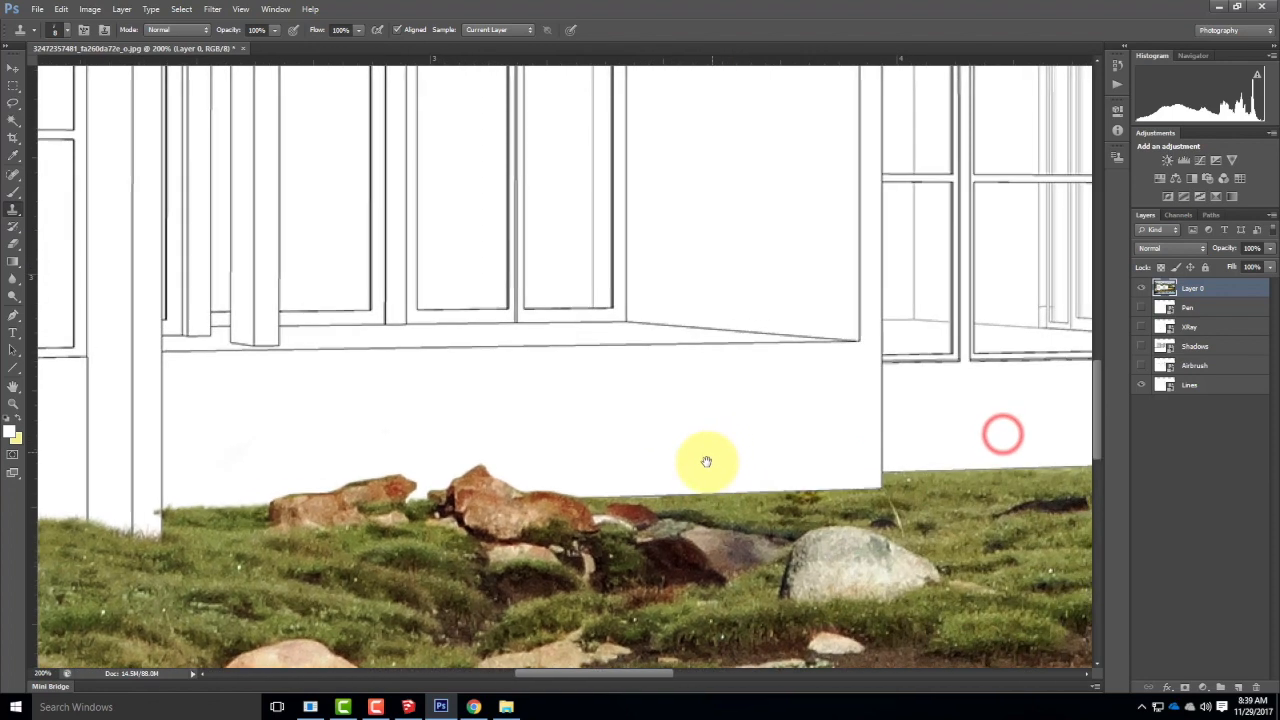
pyautogui.keyDown('alt'); pyautogui.click(840, 520); pyautogui.keyUp('alt')
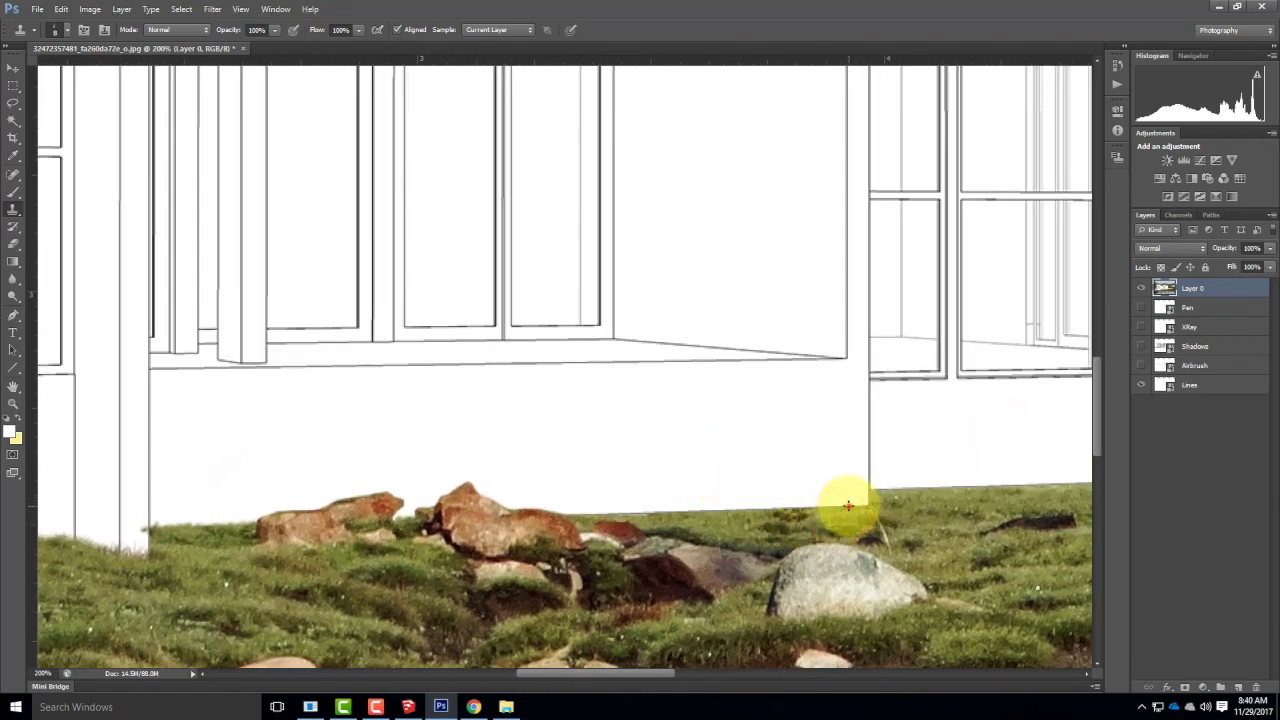
pyautogui.click(848, 506)
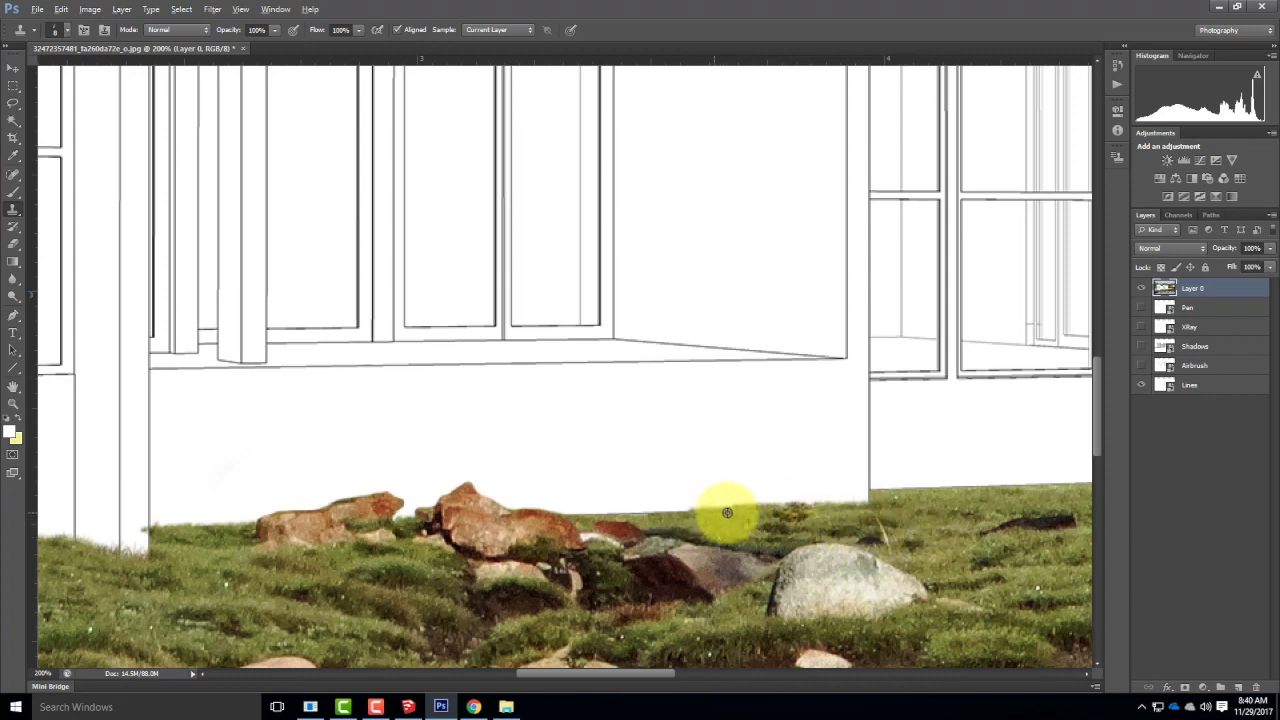
pyautogui.keyDown('alt'); pyautogui.click(740, 519); pyautogui.keyUp('alt')
pyautogui.click(640, 511)
pyautogui.moveTo(628, 513)
pyautogui.mouseDown()
pyautogui.moveTo(586, 514)
pyautogui.moveTo(886, 517)
pyautogui.moveTo(983, 483)
pyautogui.moveTo(571, 509)
pyautogui.moveTo(501, 527)
pyautogui.mouseUp()
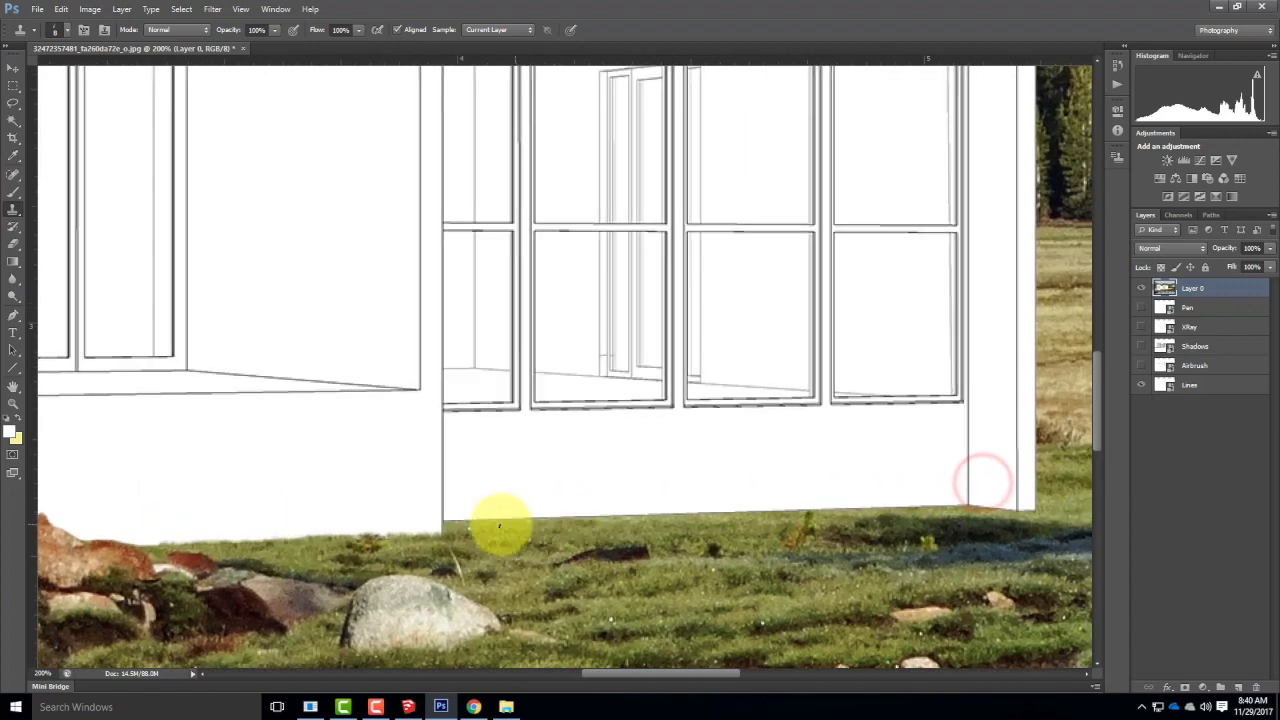
# Clone grass along the right wing's base from its left corner to below the third window bay.
pyautogui.click(450, 518)
pyautogui.moveTo(464, 520)
pyautogui.mouseDown()
pyautogui.moveTo(827, 508)
pyautogui.moveTo(794, 508)
pyautogui.moveTo(884, 522)
pyautogui.moveTo(841, 528)
pyautogui.moveTo(790, 525)
pyautogui.mouseUp()
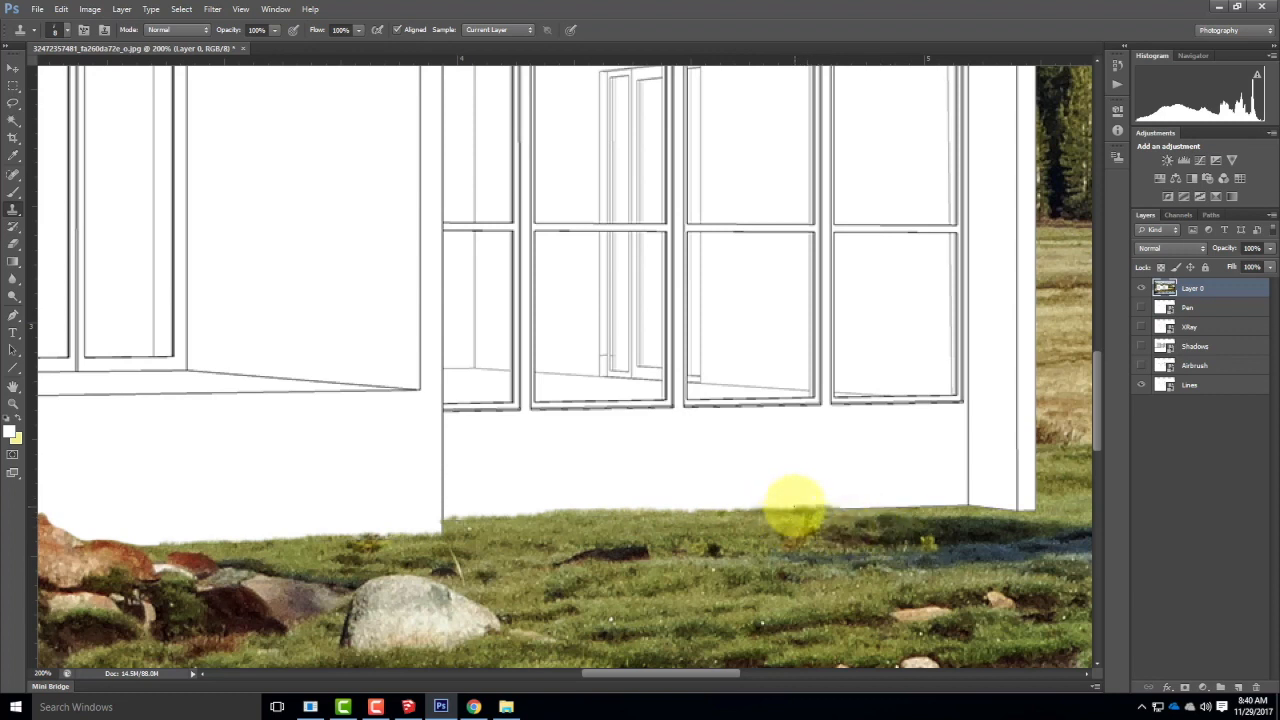
pyautogui.moveTo(709, 523); pyautogui.dragTo(845, 512)
# Resample the grass and clone it along the rest of the right wing's base, including the foot of its right corner post.
pyautogui.keyDown('alt'); pyautogui.click(572, 520); pyautogui.keyUp('alt')
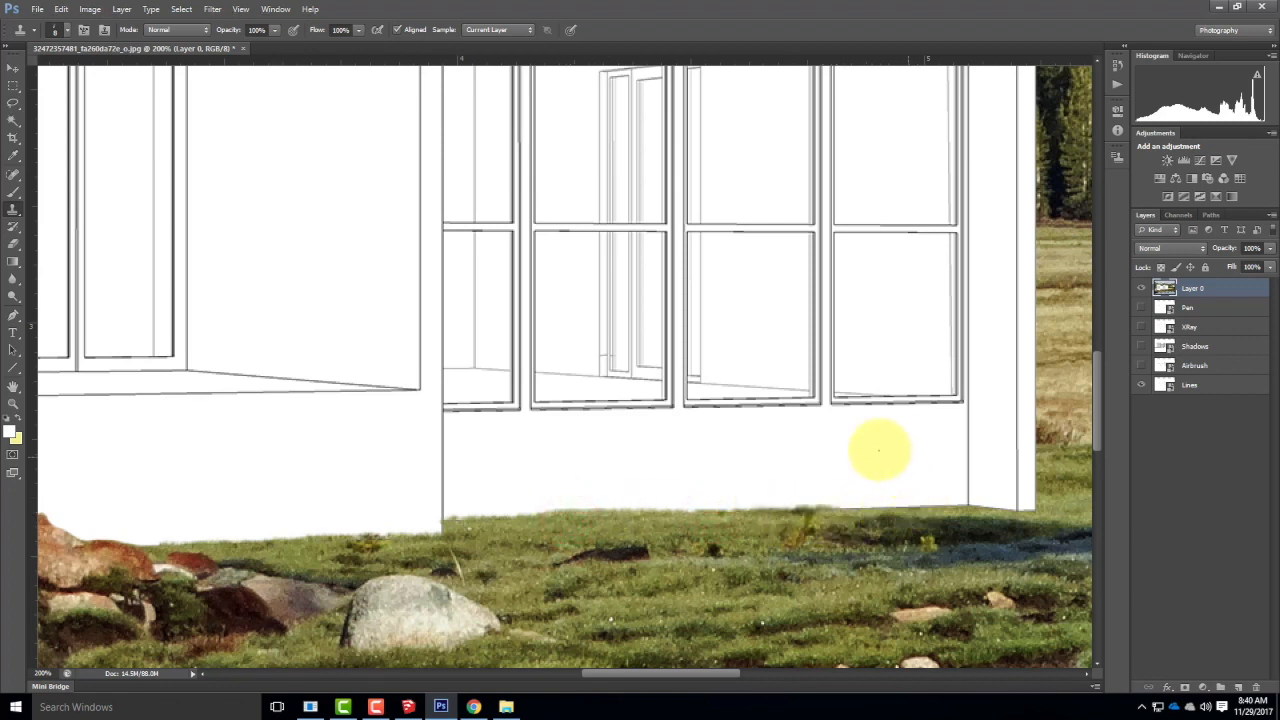
pyautogui.click(851, 511)
pyautogui.click(856, 511)
pyautogui.moveTo(856, 511)
pyautogui.mouseDown()
pyautogui.moveTo(834, 509)
pyautogui.moveTo(1040, 510)
pyautogui.mouseUp()
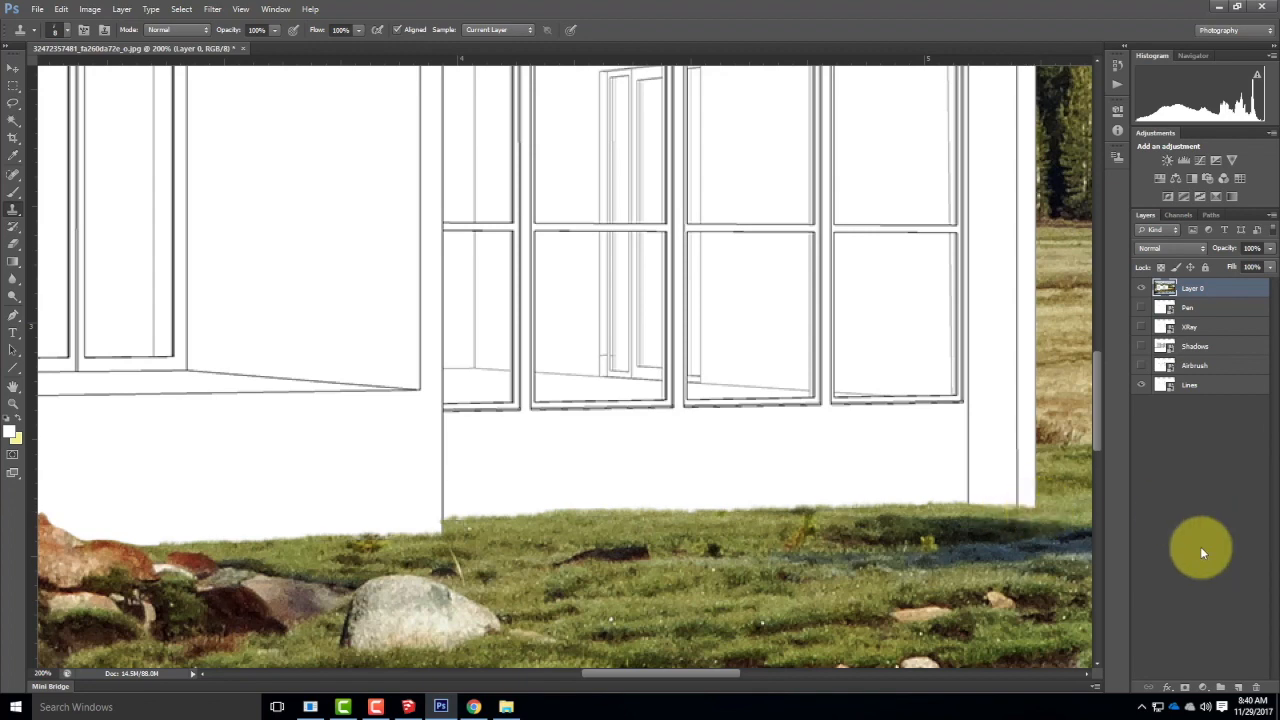
pyautogui.hotkey('ctrl', '0')
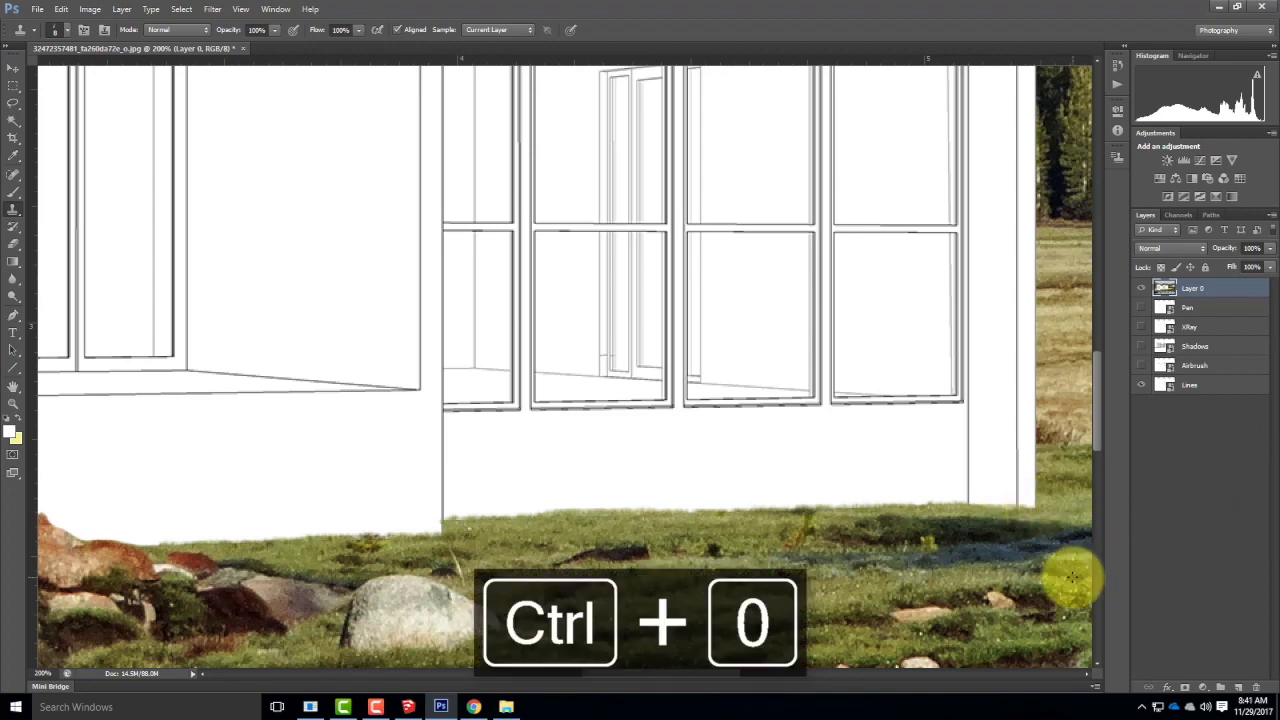
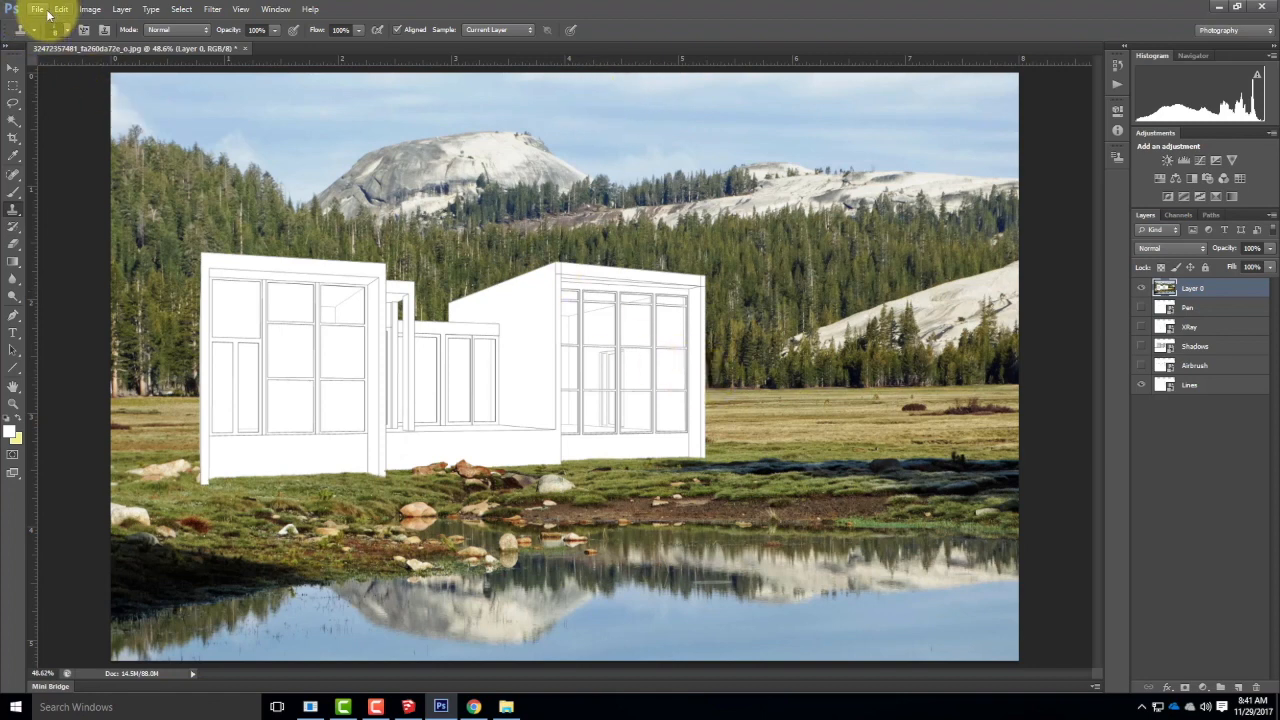
# Switch to Chrome, return to the Flickr search results and search for "high clouds" instead.
pyautogui.click(473, 707)
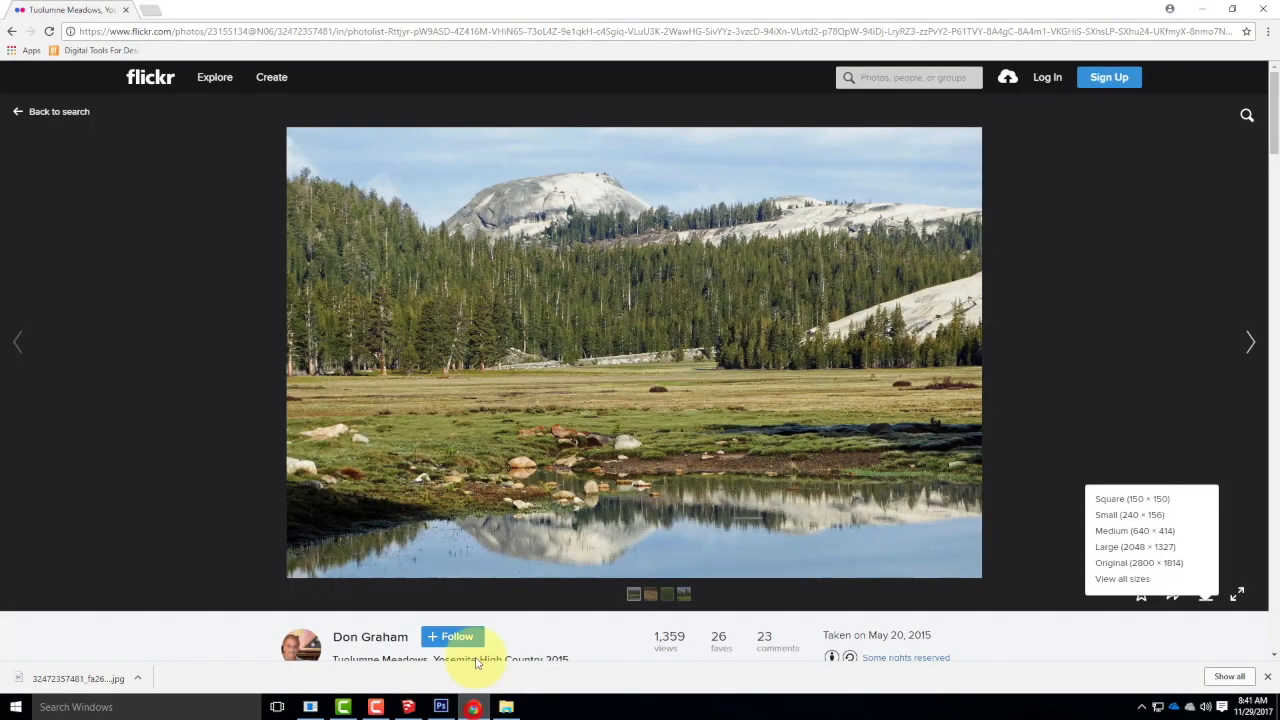
pyautogui.click(11, 31)
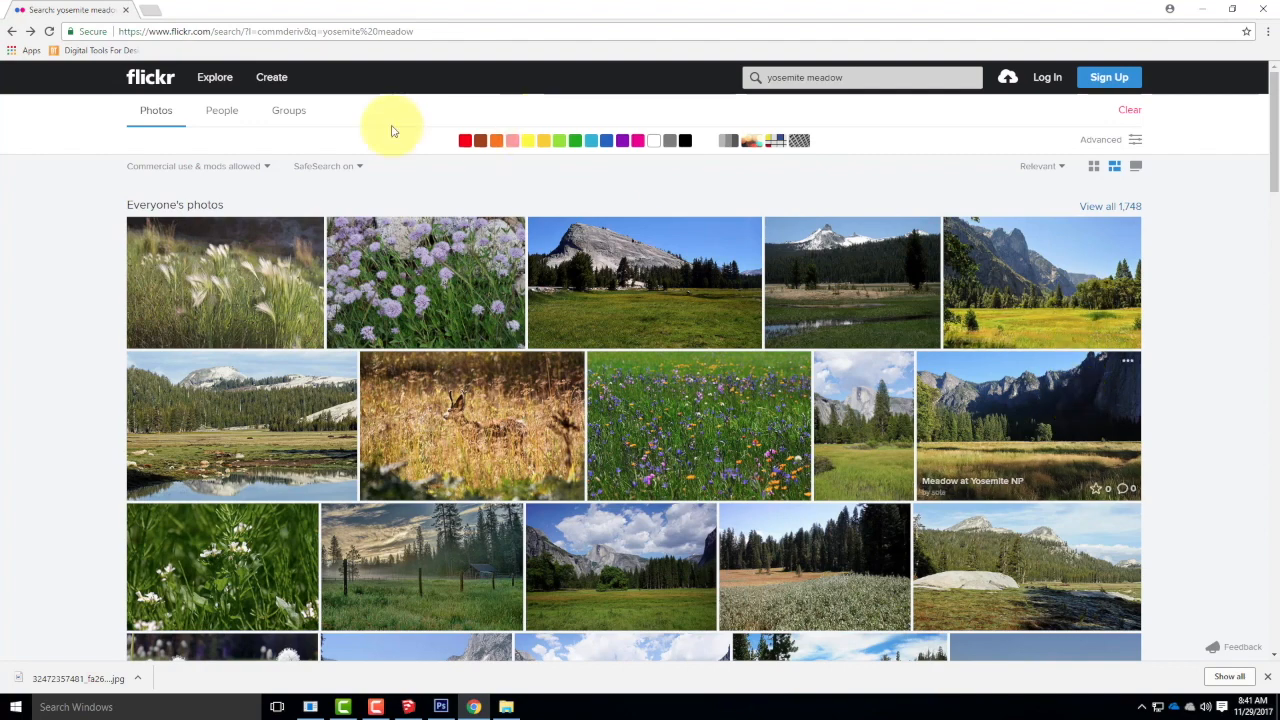
pyautogui.click(862, 77)
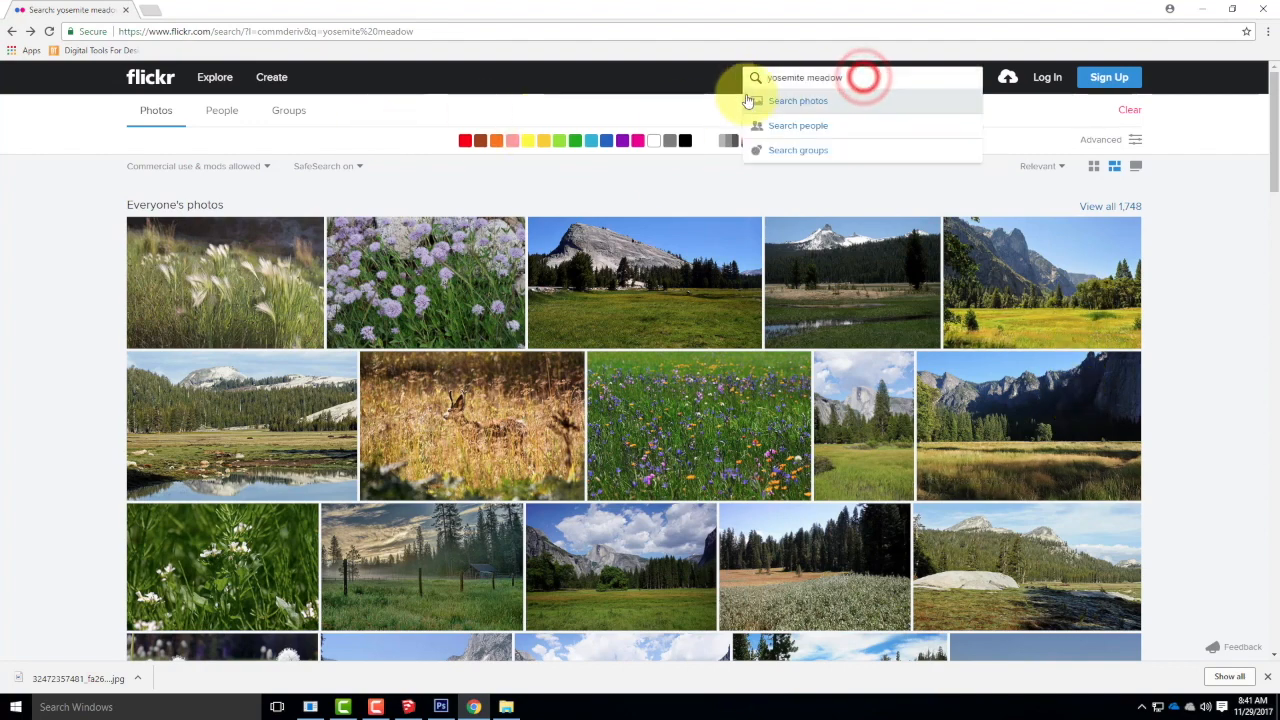
pyautogui.write('high')
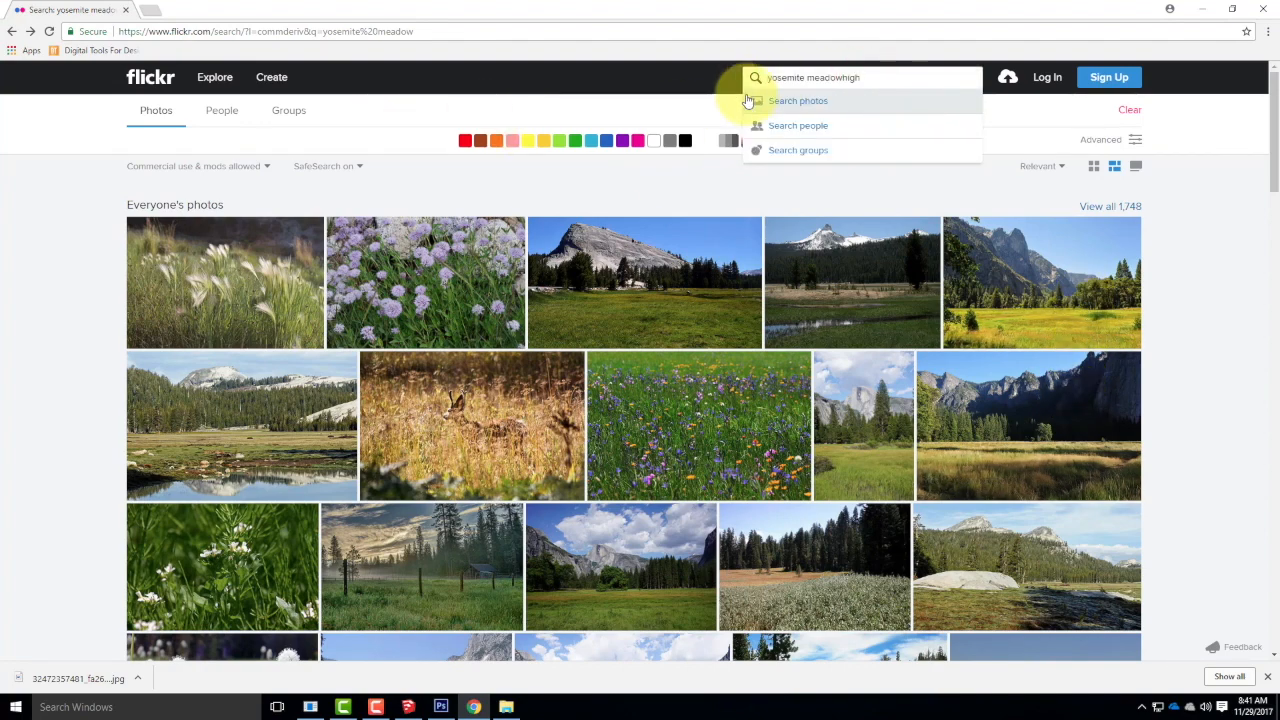
pyautogui.write('A')
pyautogui.press('BackSpace')
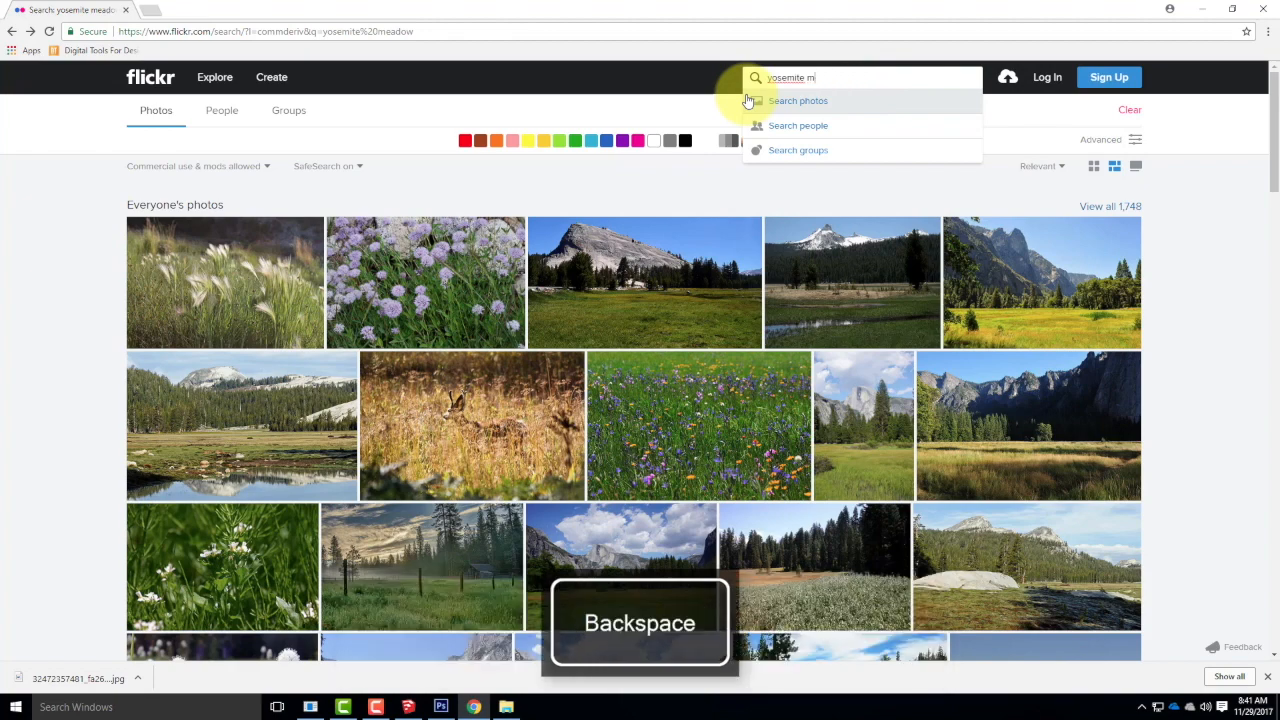
pyautogui.press('BackSpace')
pyautogui.press('BackSpace')
pyautogui.press('BackSpace')
pyautogui.press('BackSpace')
pyautogui.press('BackSpace')
pyautogui.press('BackSpace')
pyautogui.press('BackSpace')
pyautogui.press('BackSpace')
pyautogui.press('BackSpace')
pyautogui.press('BackSpace')
pyautogui.write('high clouds')
pyautogui.press('Return')
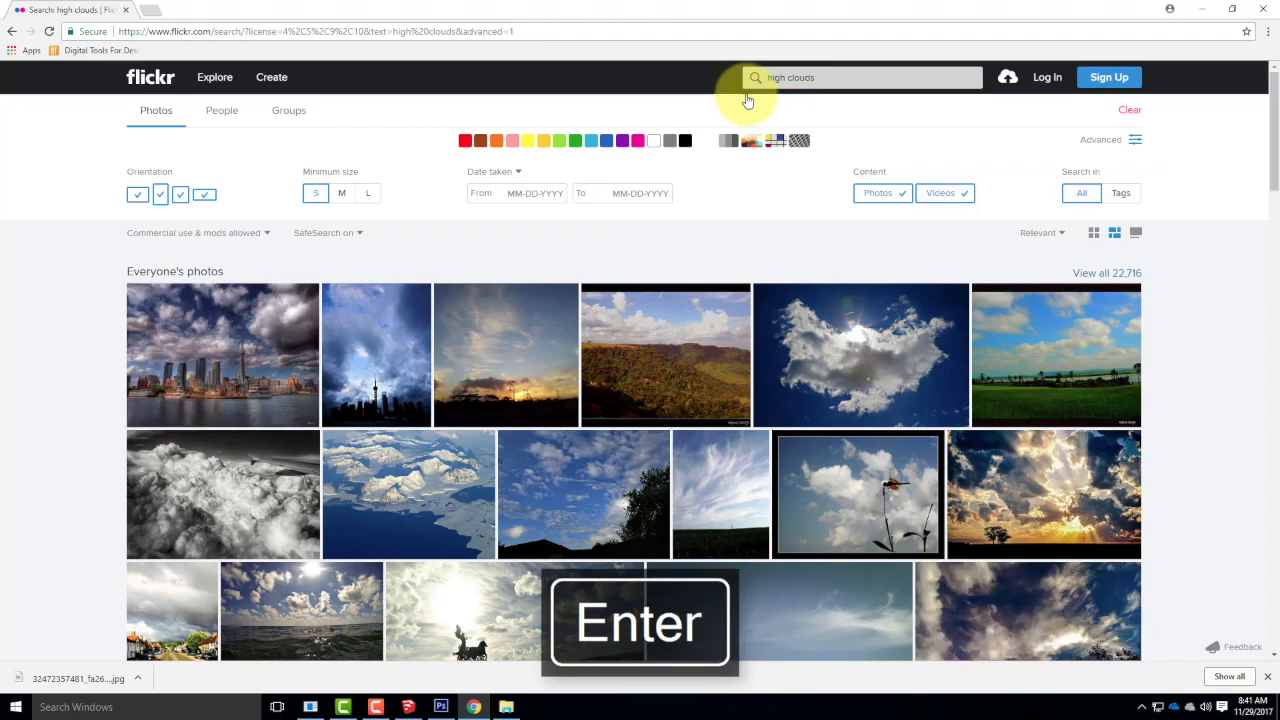
# Browse the Flickr results for a blue sky photo with high, wispy clouds.
pyautogui.scroll(-3, 748, 100)
pyautogui.scroll(-5, 748, 100)
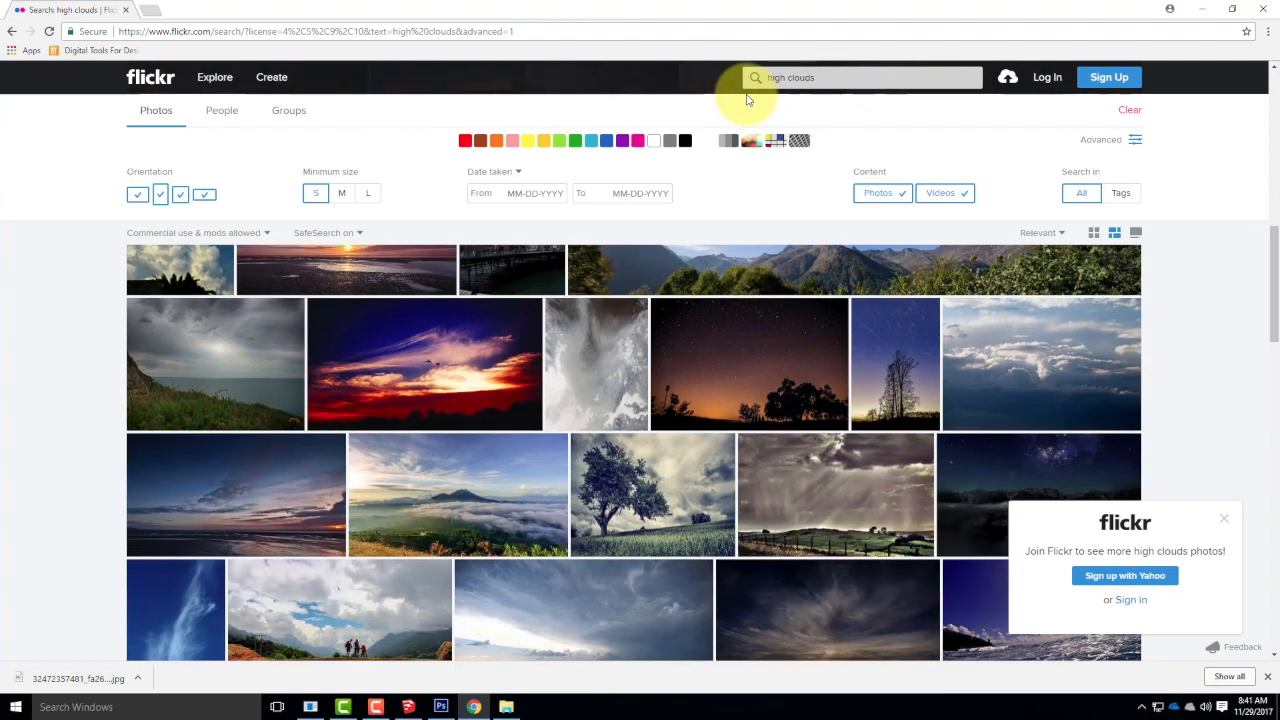
pyautogui.scroll(-3, 748, 100)
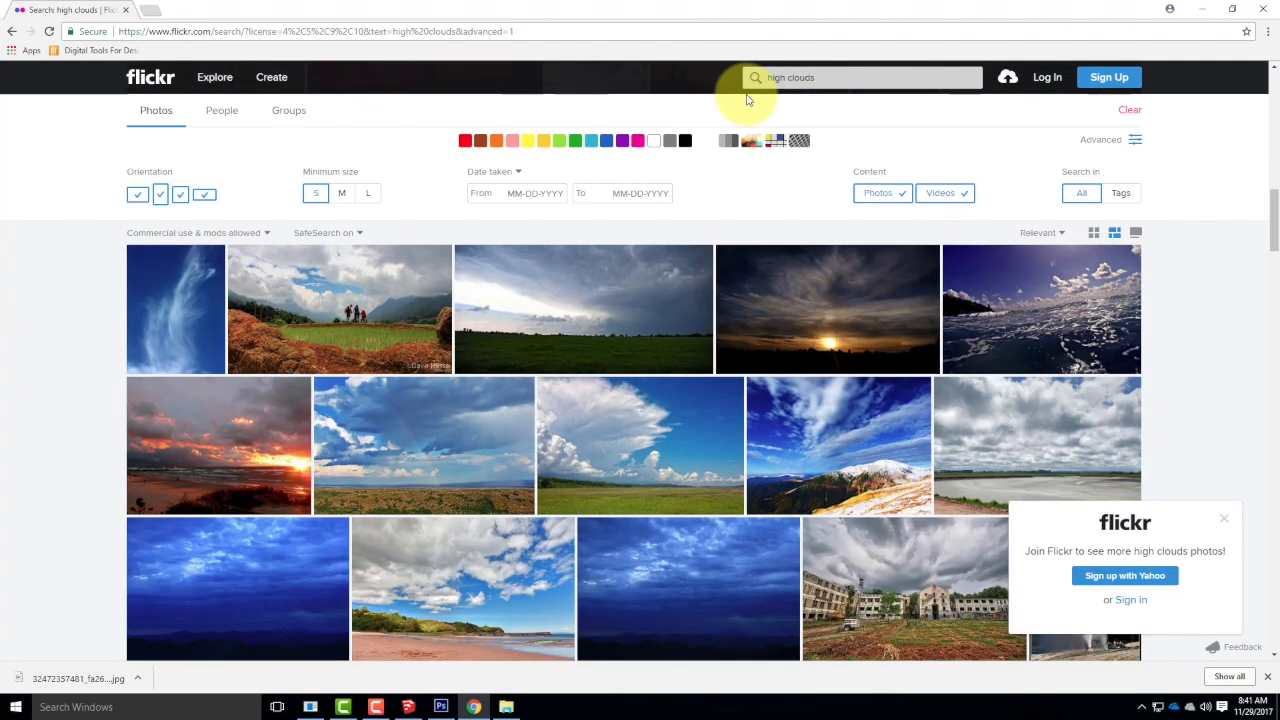
pyautogui.scroll(1, 748, 100)
pyautogui.scroll(-4, 748, 100)
pyautogui.scroll(-4, 748, 100)
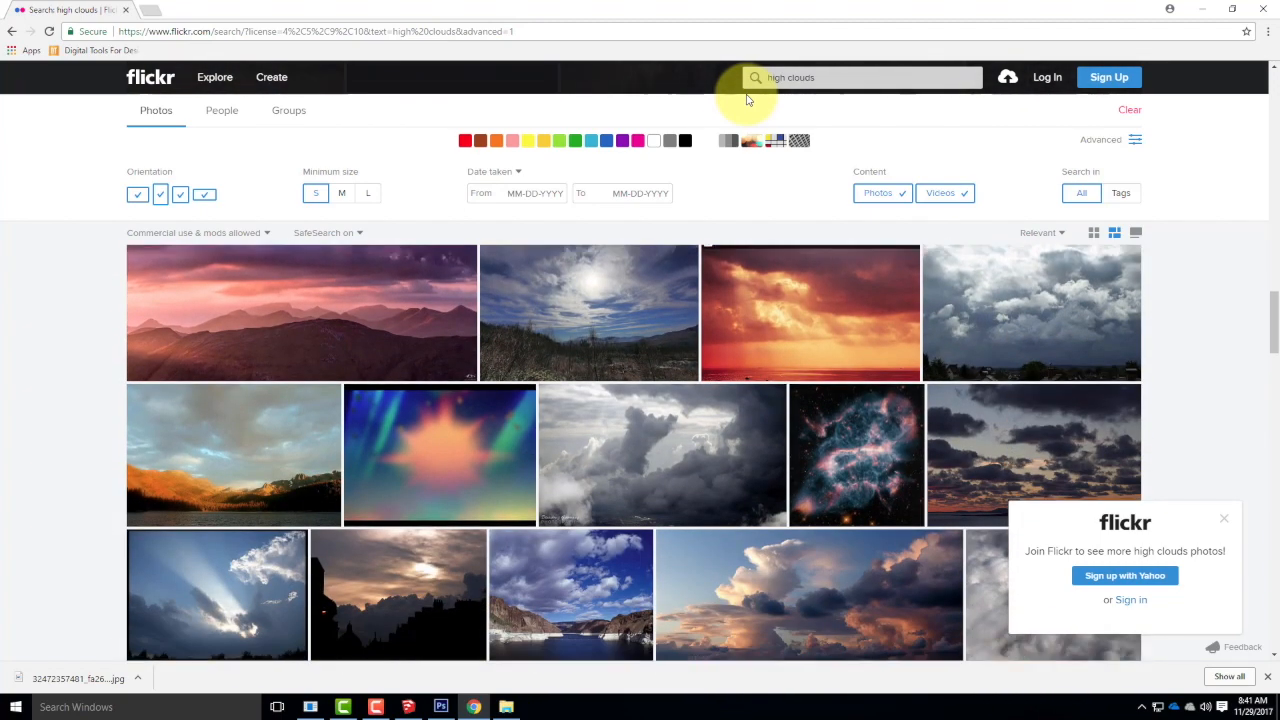
pyautogui.scroll(-1, 748, 100)
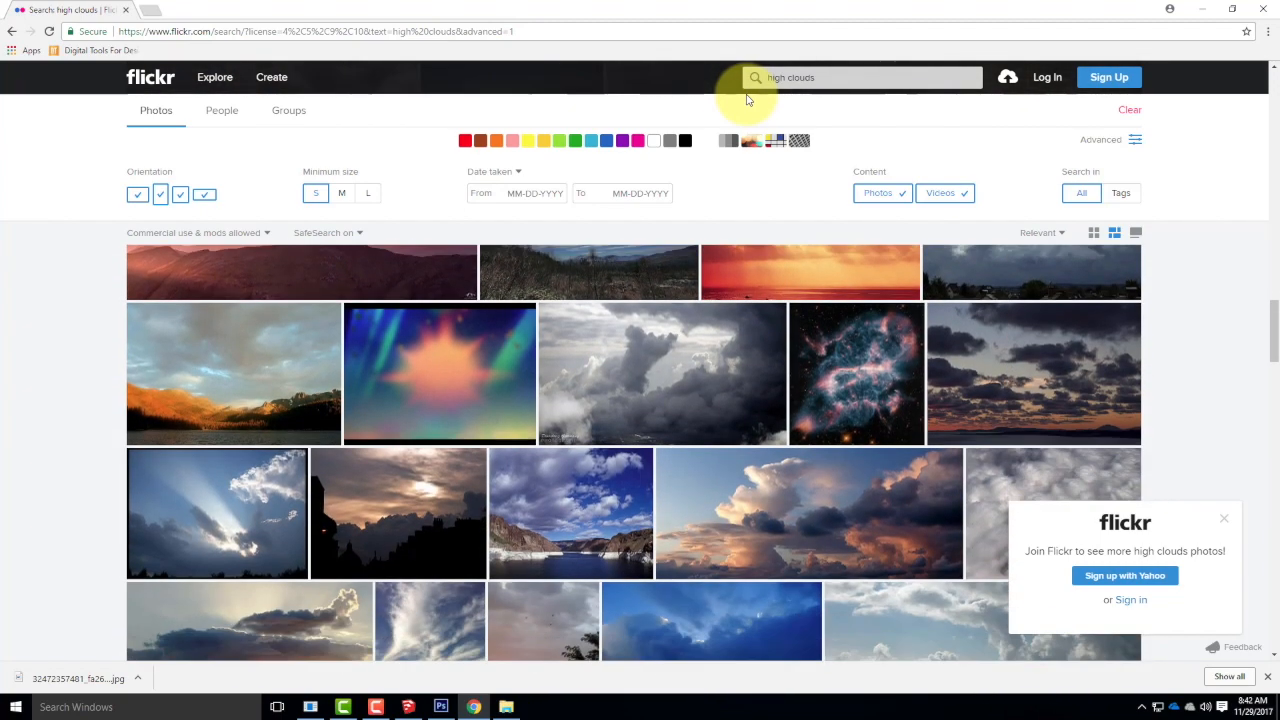
pyautogui.scroll(-1, 748, 100)
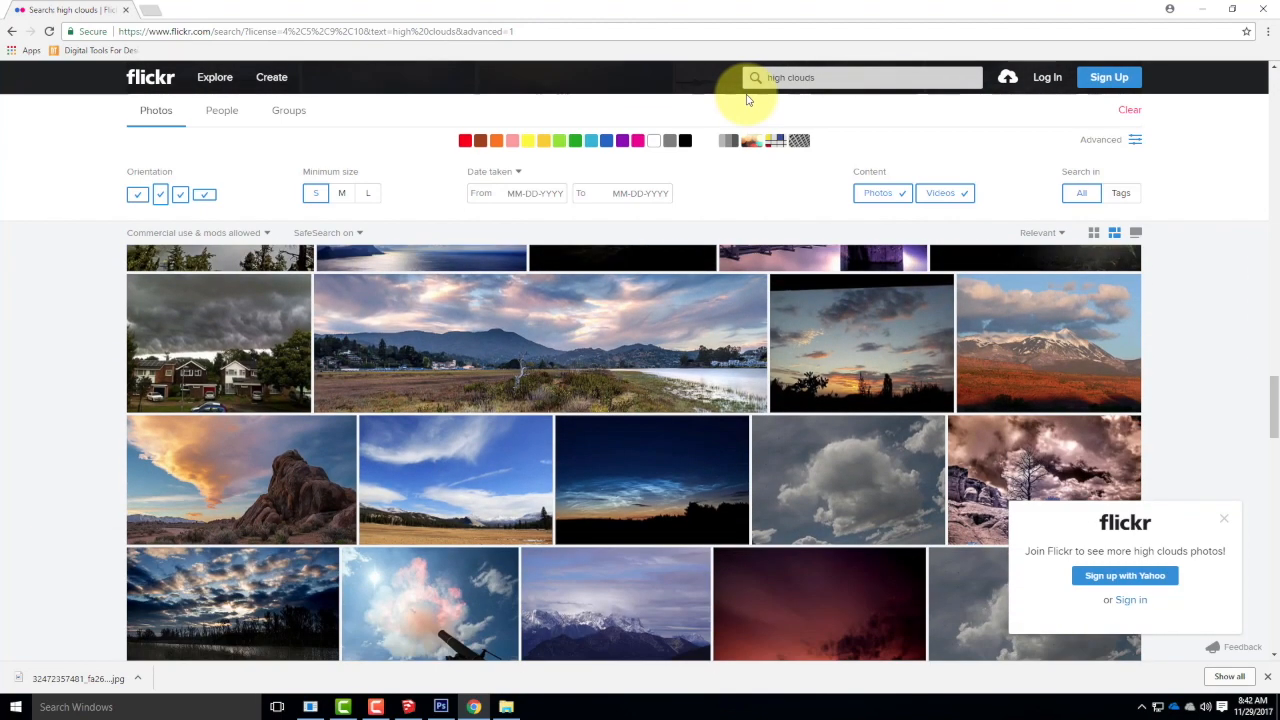
pyautogui.scroll(-5, 748, 100)
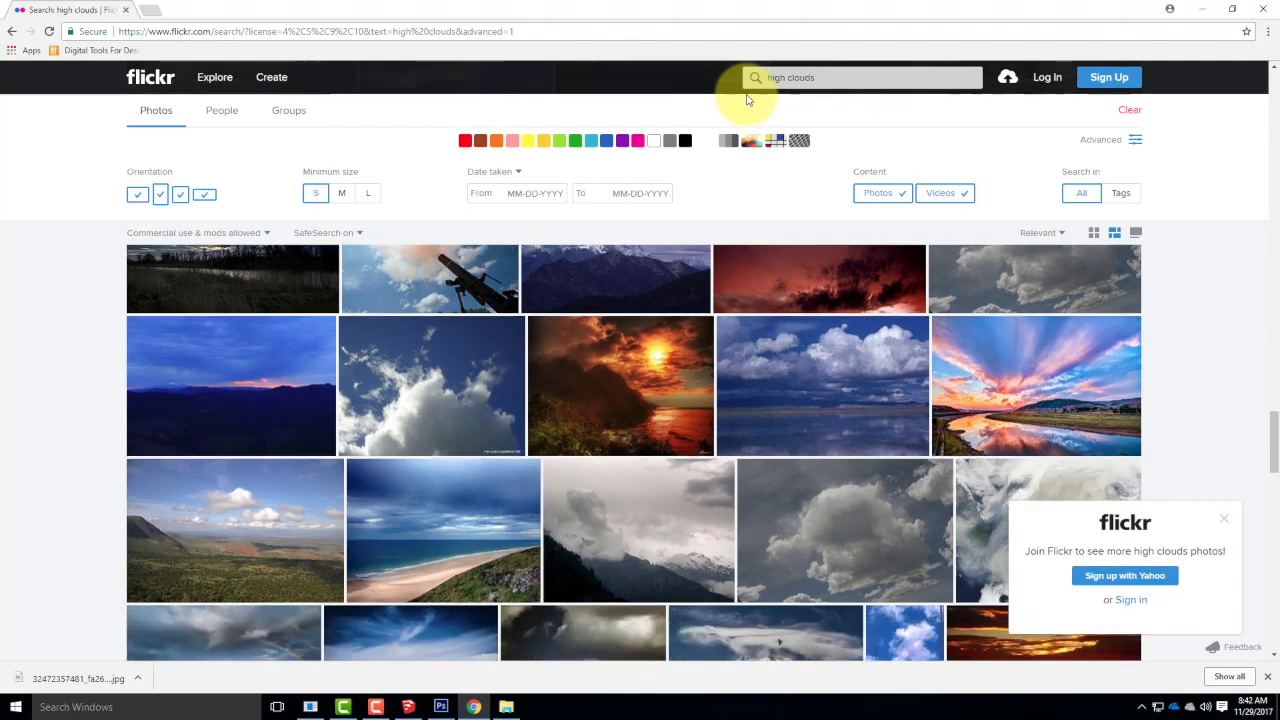
pyautogui.scroll(-6, 748, 100)
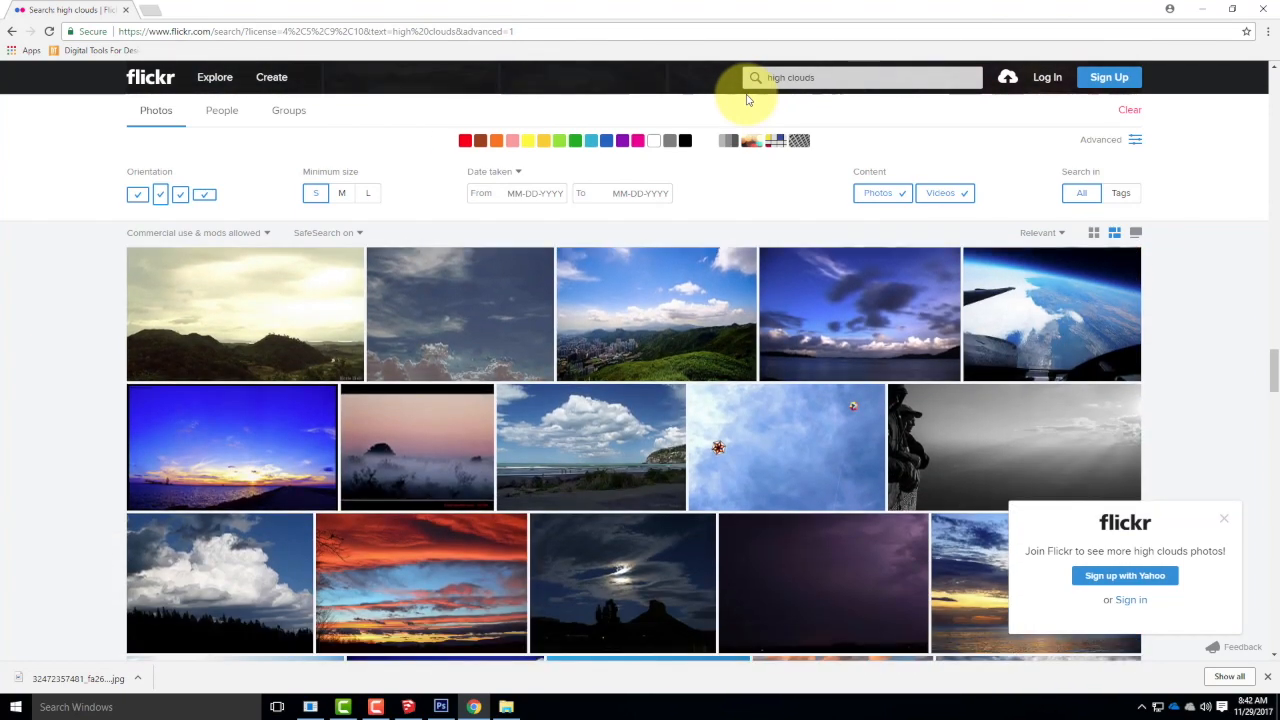
pyautogui.scroll(-2, 748, 100)
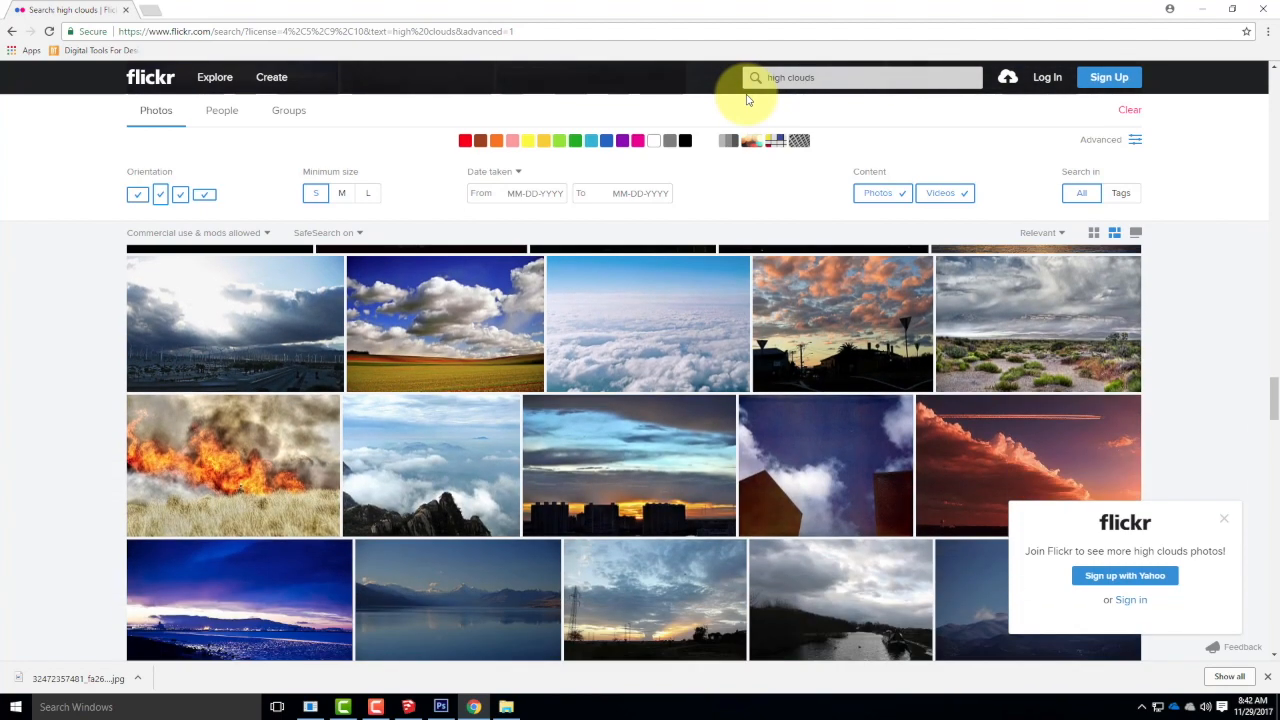
pyautogui.scroll(-1, 748, 100)
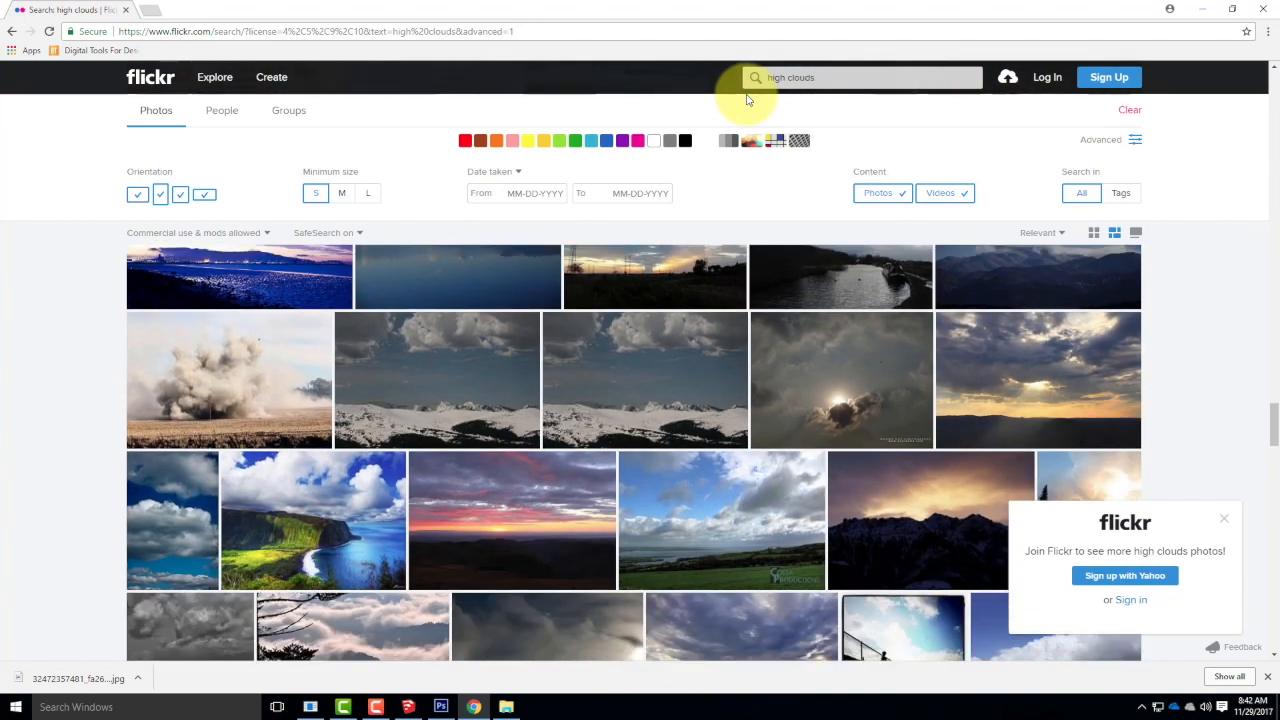
pyautogui.scroll(-4, 748, 100)
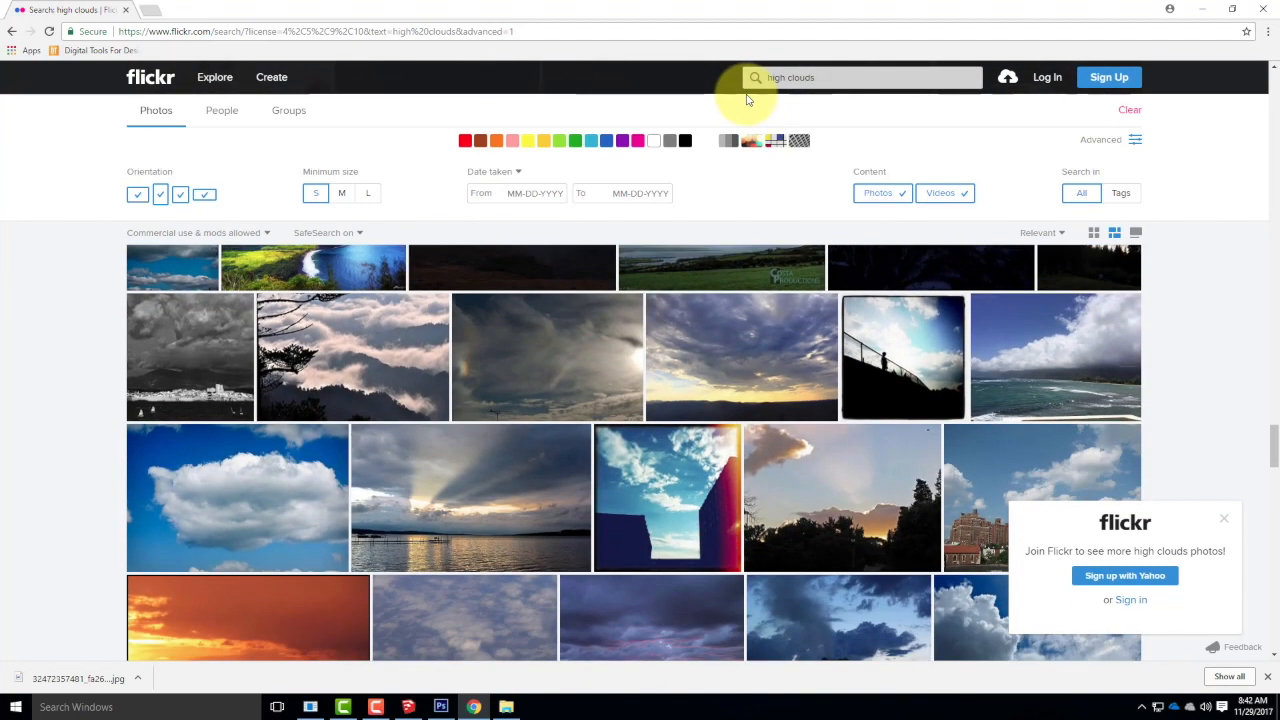
pyautogui.scroll(-1, 748, 100)
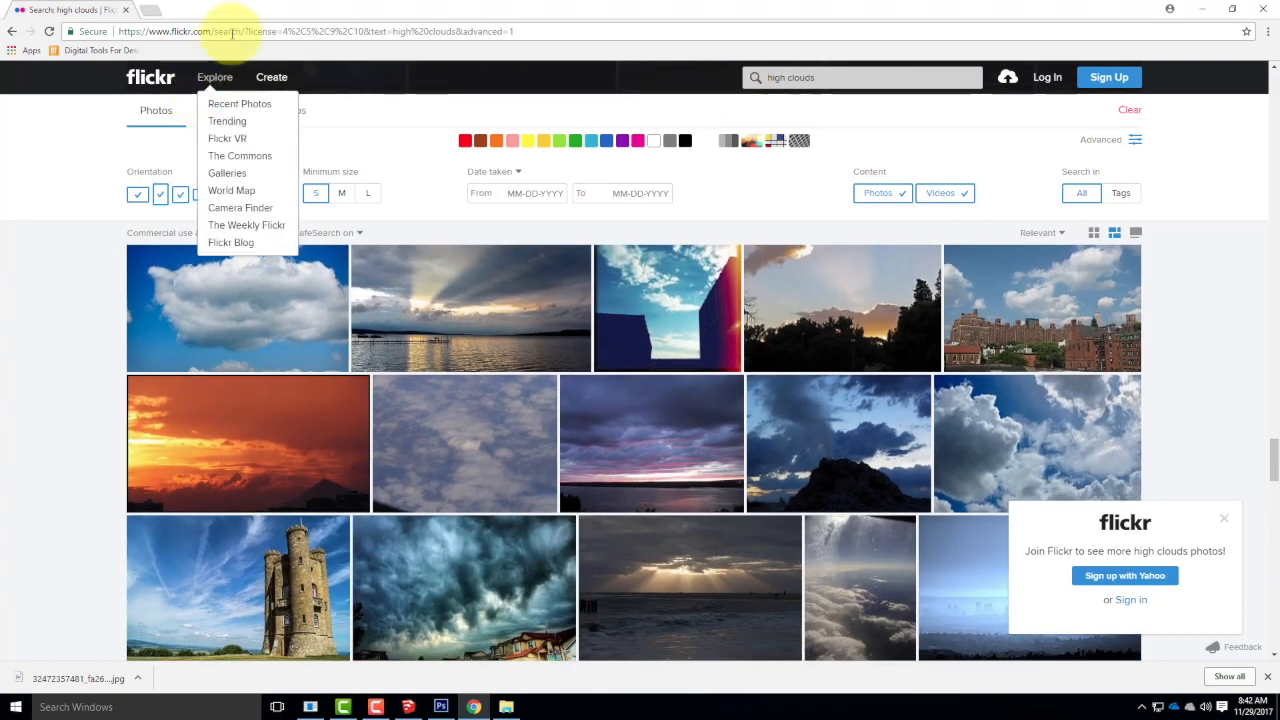
pyautogui.scroll(-1, 648, 422)
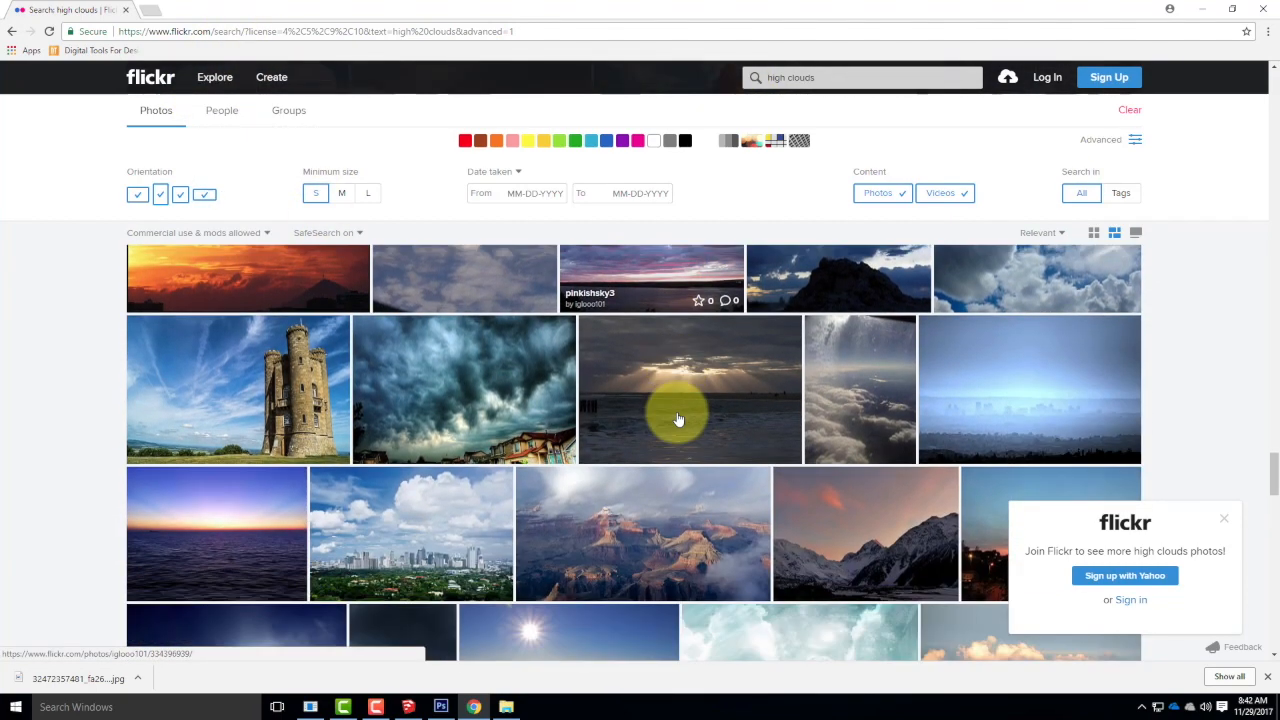
pyautogui.scroll(-10, 677, 419)
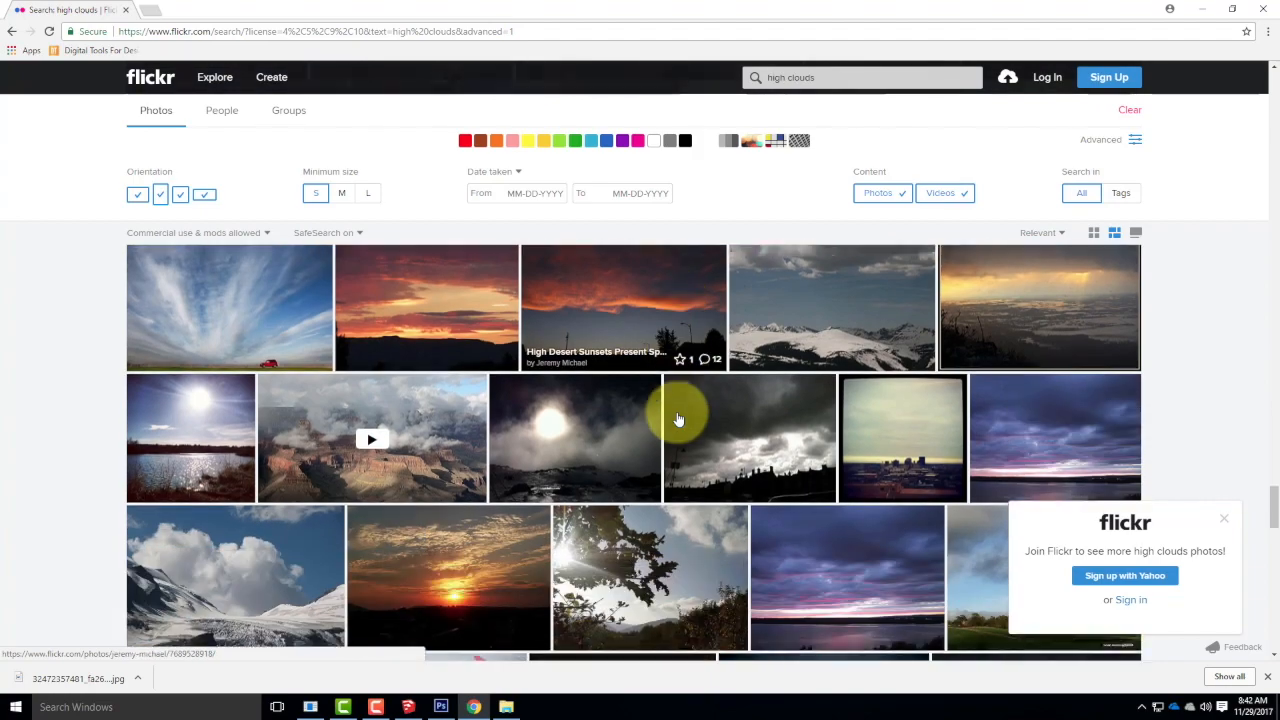
pyautogui.scroll(-8, 677, 419)
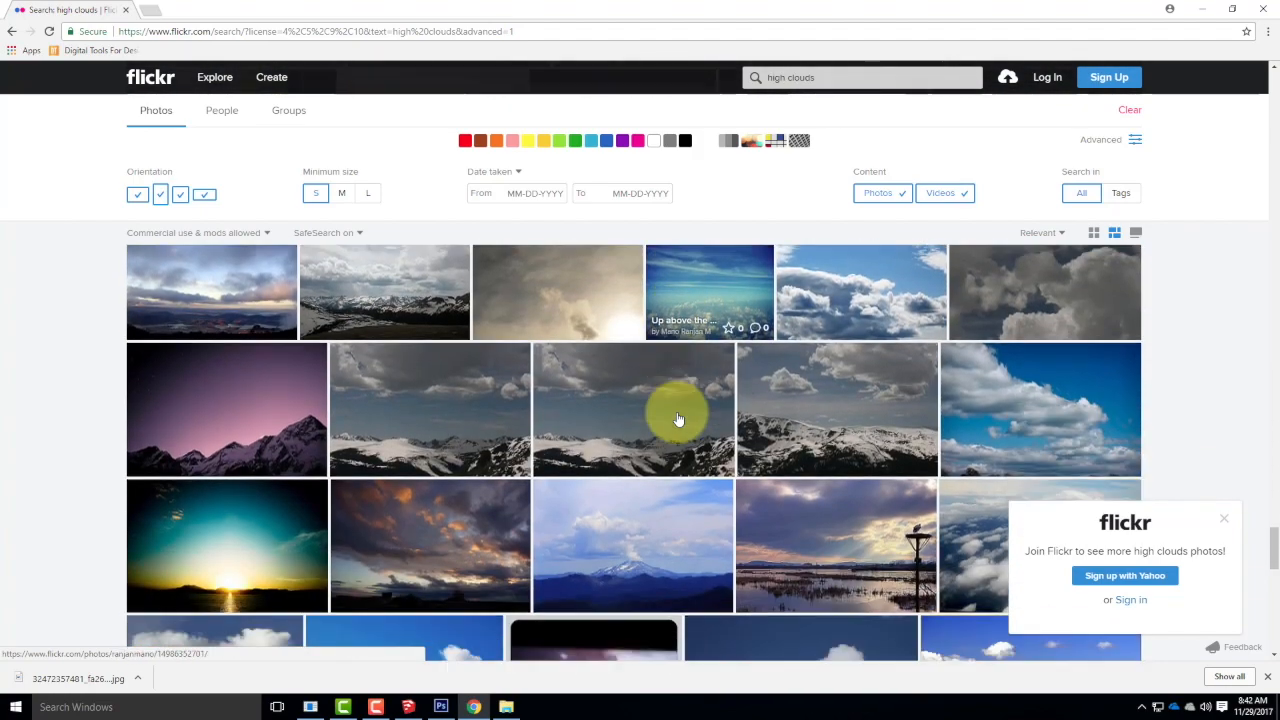
pyautogui.scroll(-8, 677, 419)
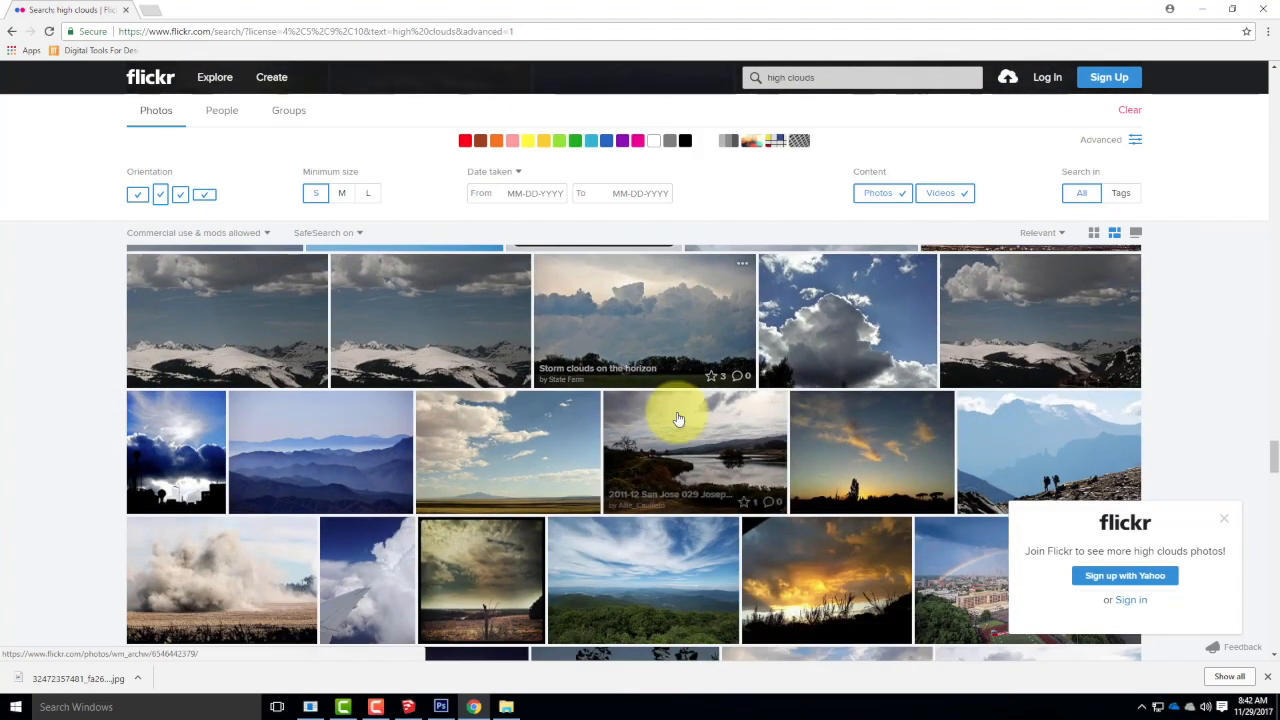
pyautogui.scroll(-6, 677, 419)
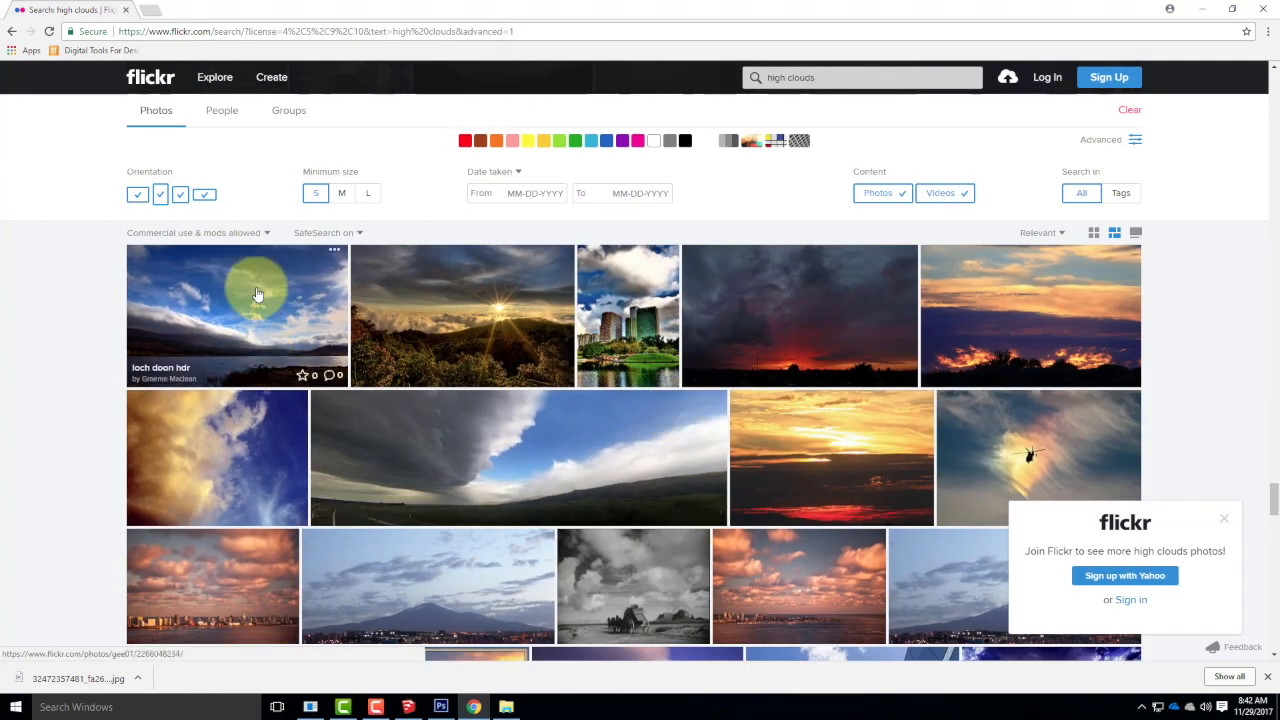
# Download the "loch doon hdr" sky photo at Original size (3473 × 2313) and show the file in its folder.
pyautogui.click(256, 294)
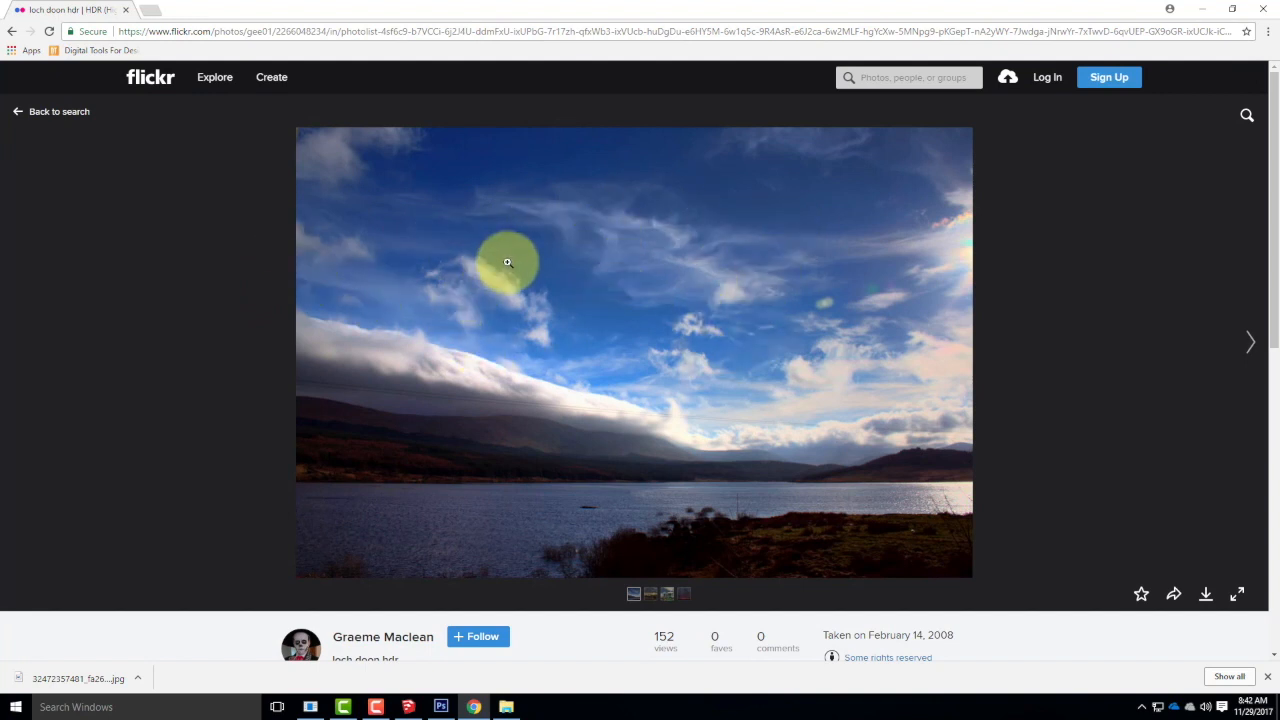
pyautogui.click(1205, 594)
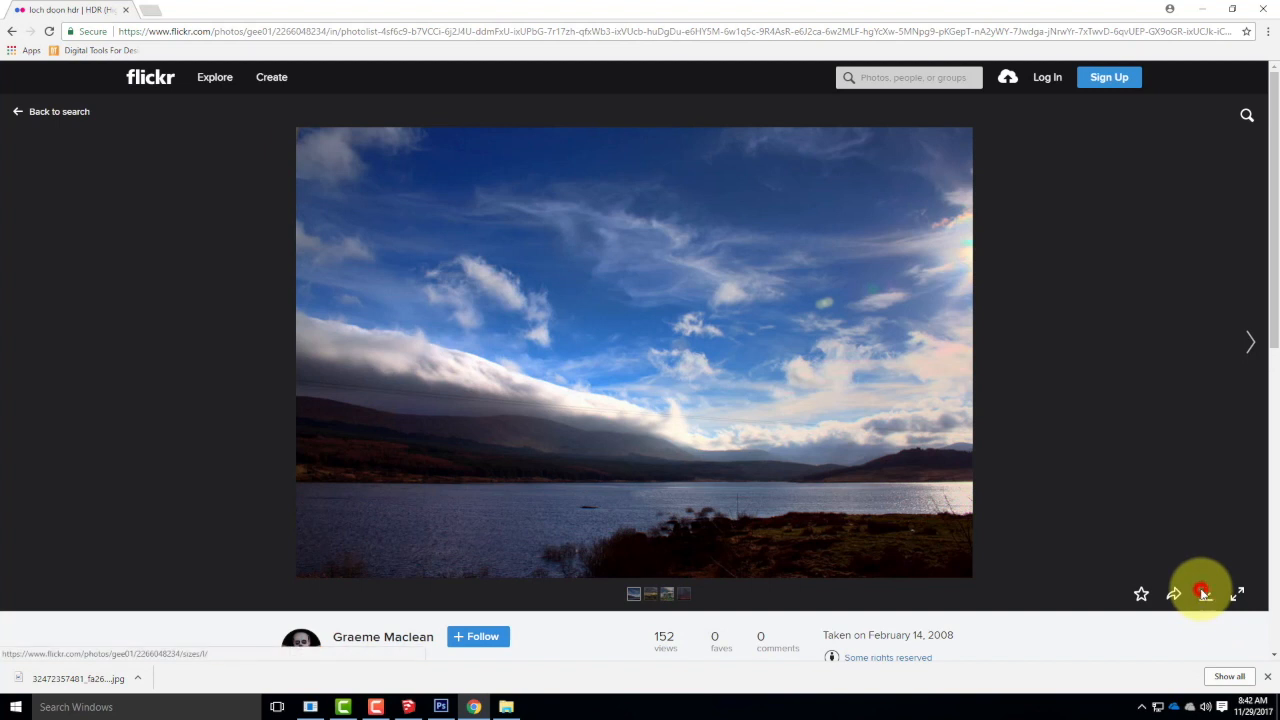
pyautogui.click(1172, 545)
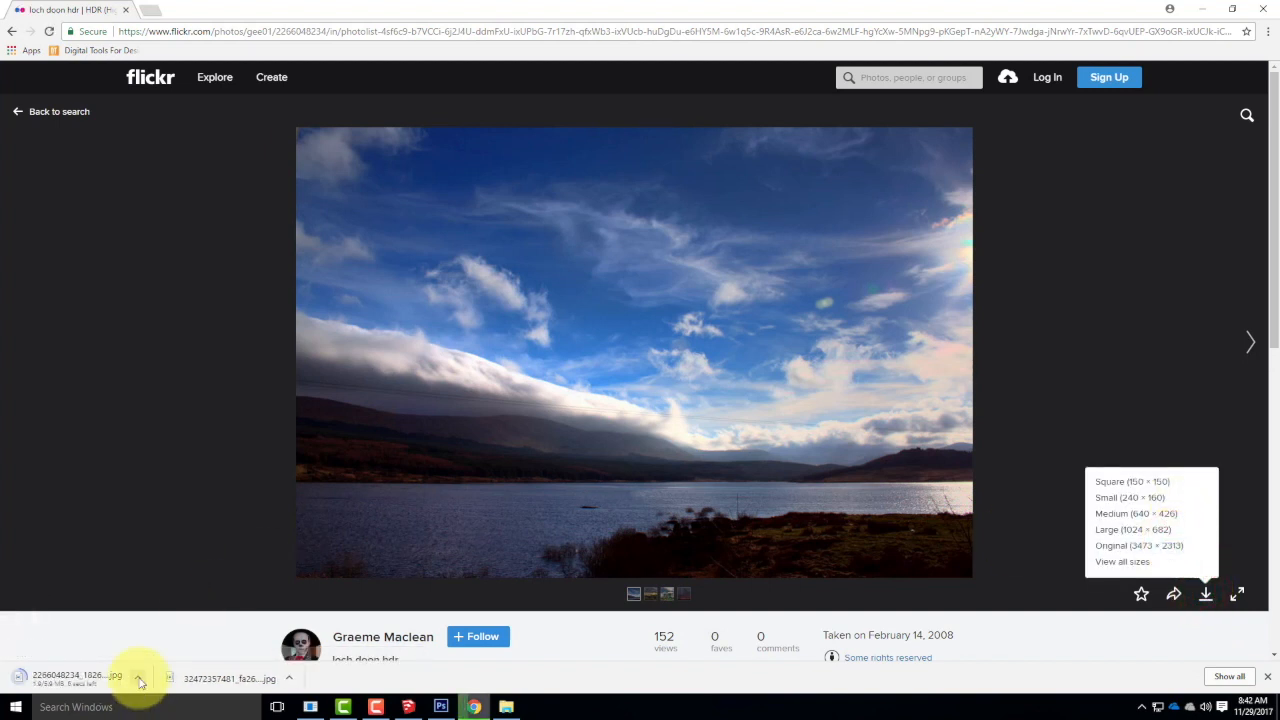
pyautogui.click(137, 677)
pyautogui.click(170, 629)
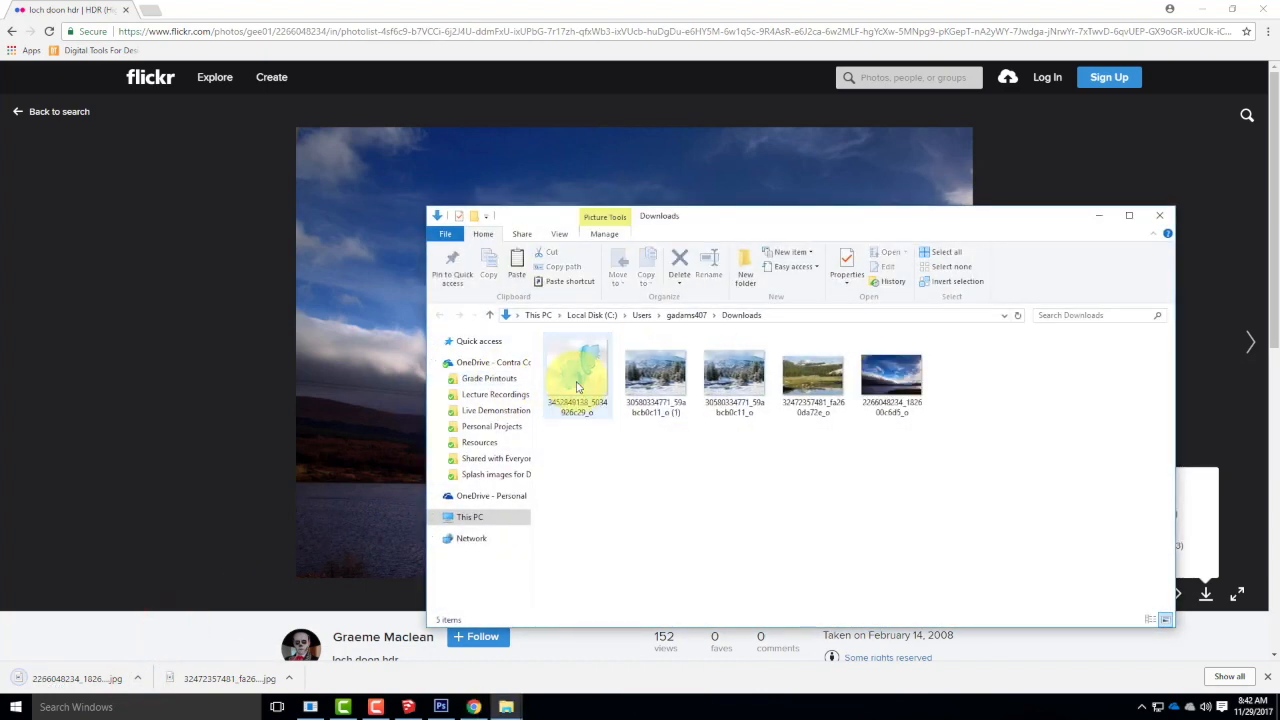
pyautogui.rightClick(890, 377)
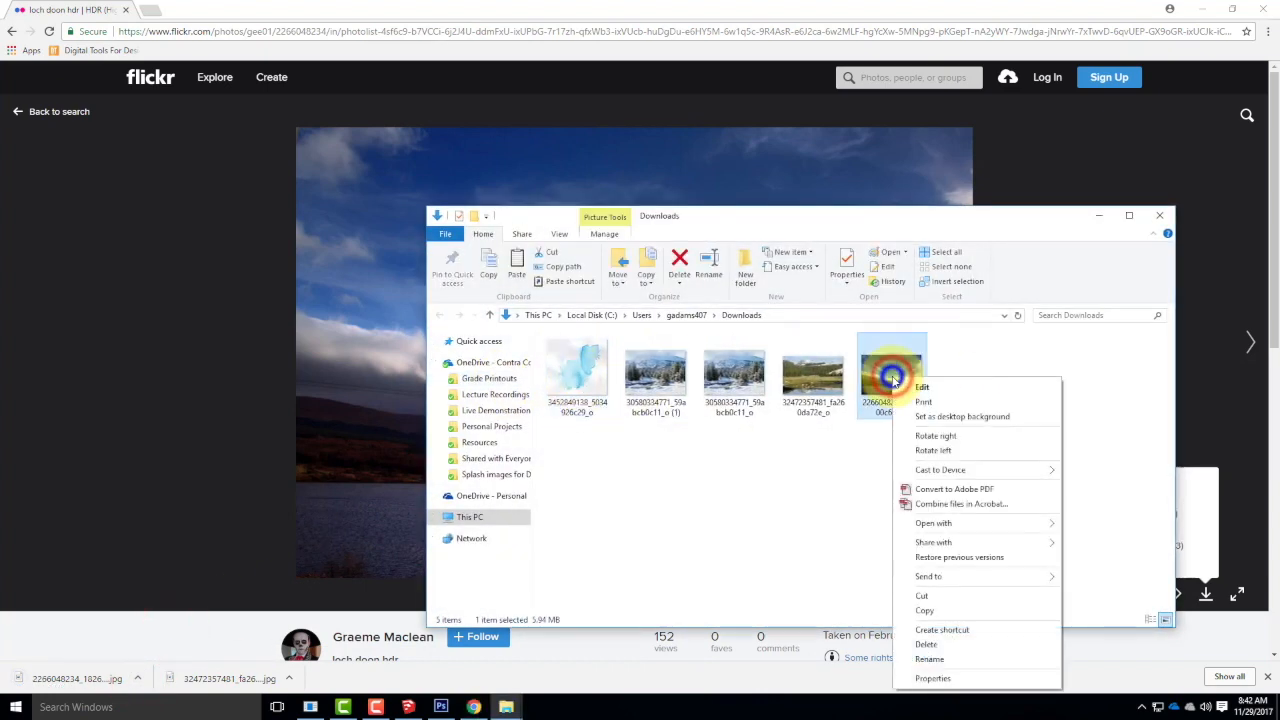
pyautogui.click(946, 610)
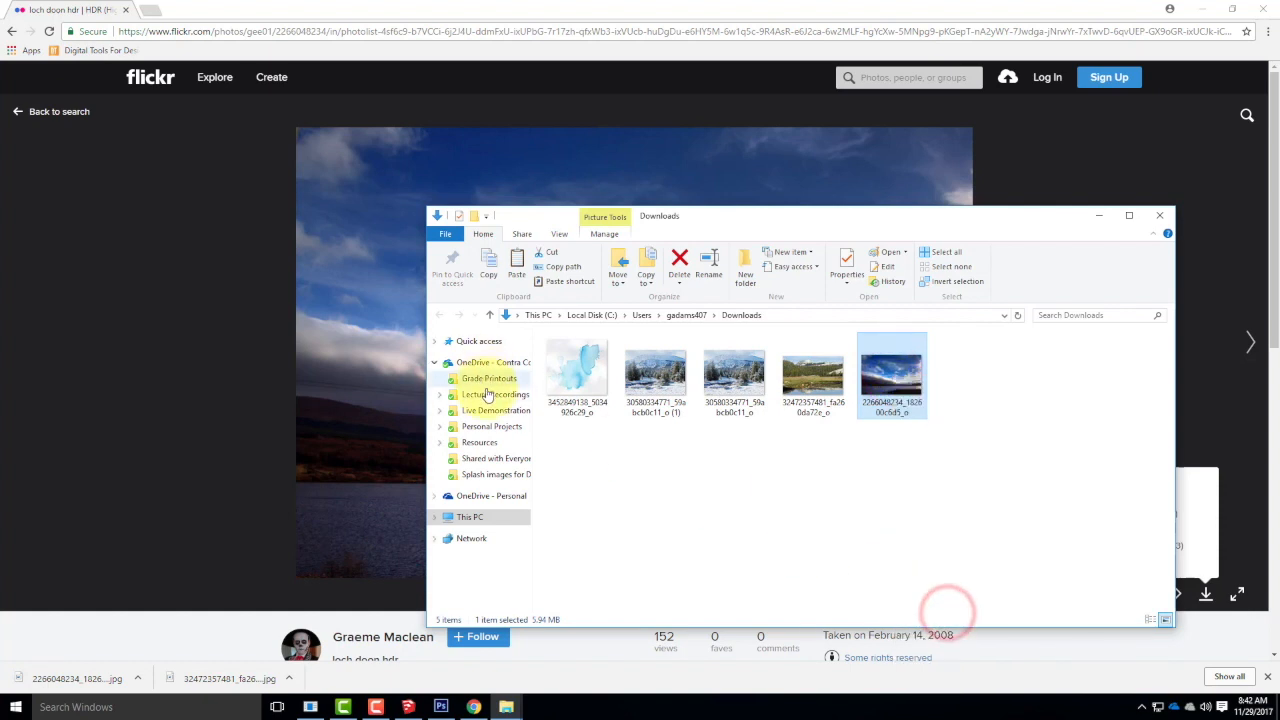
pyautogui.click(486, 411)
pyautogui.doubleClick(600, 356)
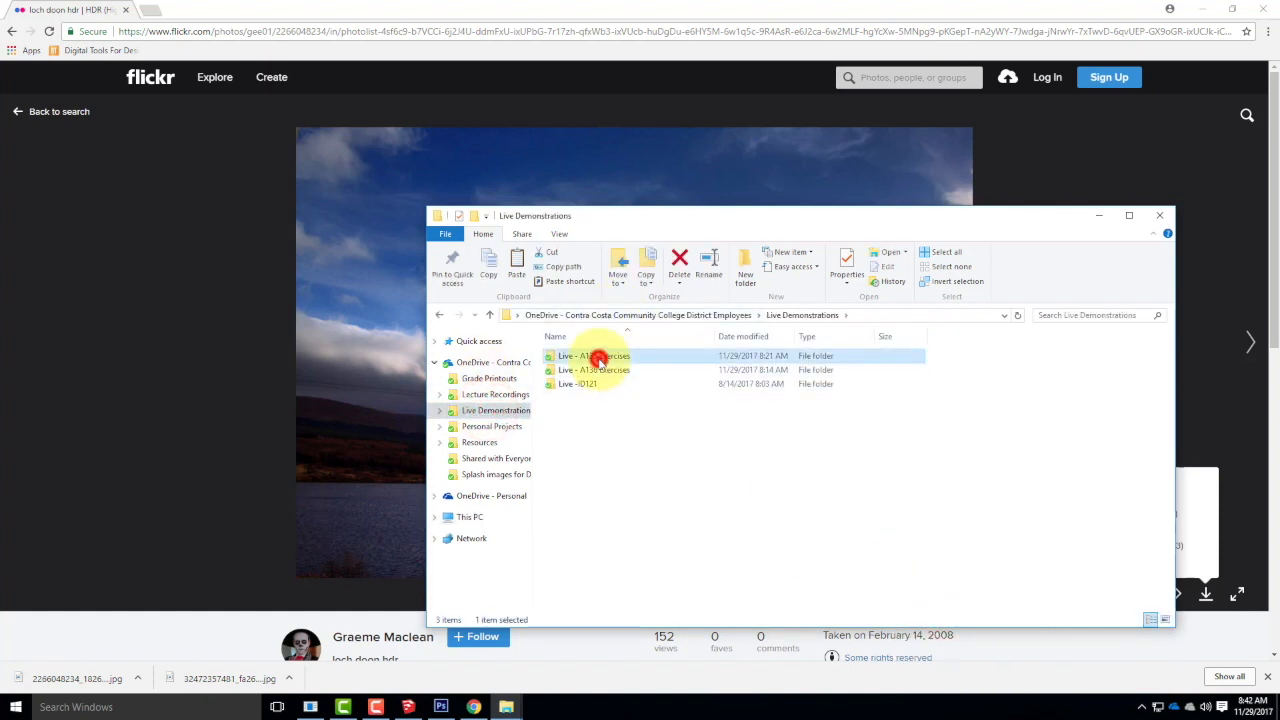
pyautogui.doubleClick(592, 590)
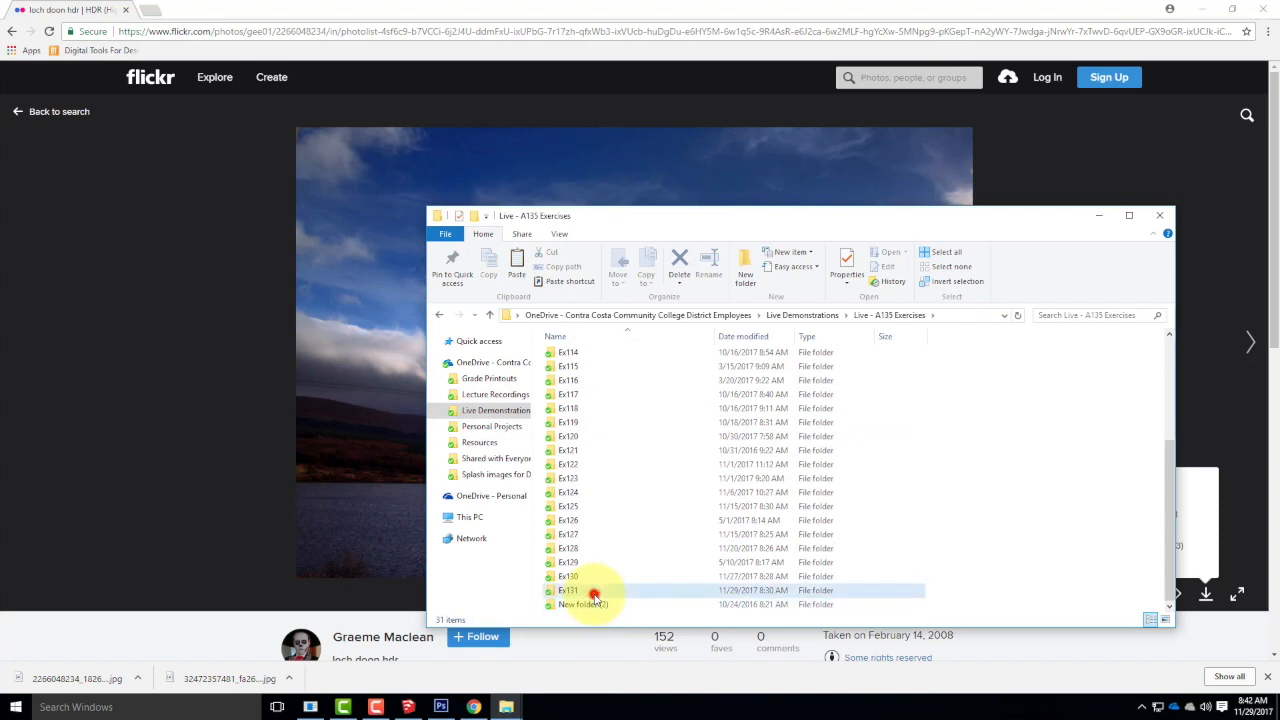
pyautogui.rightClick(661, 467)
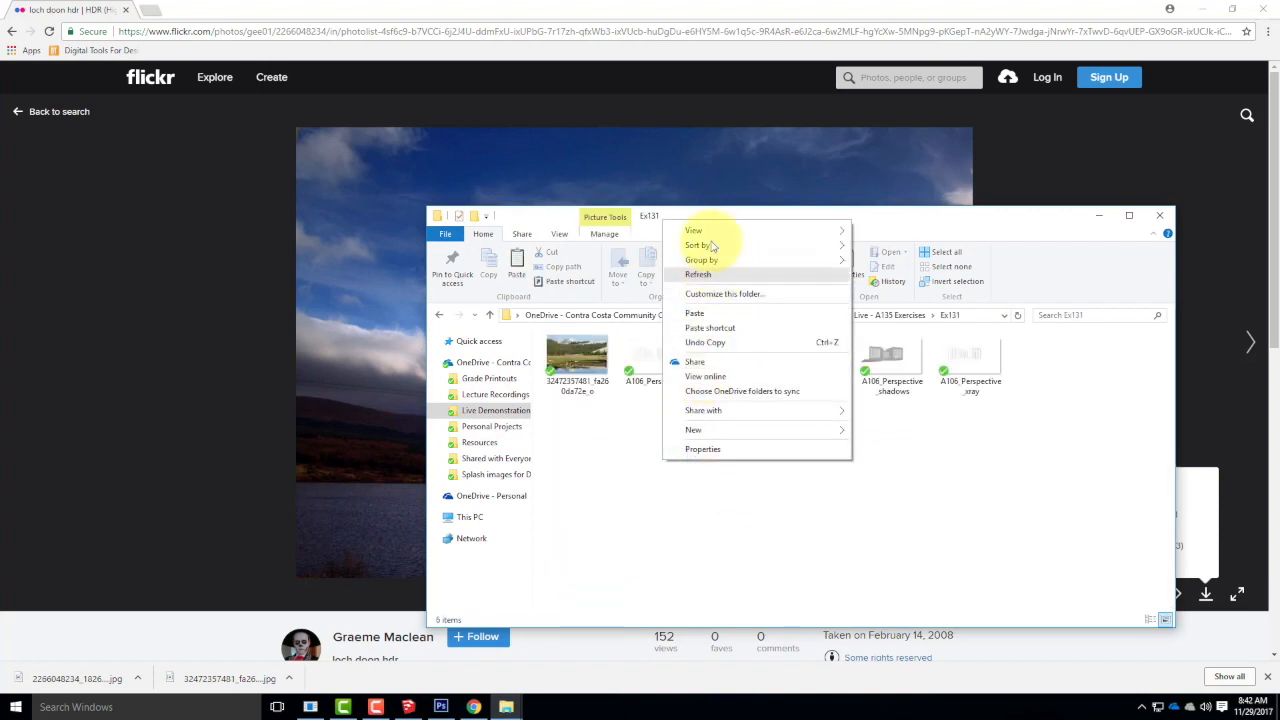
pyautogui.click(698, 313)
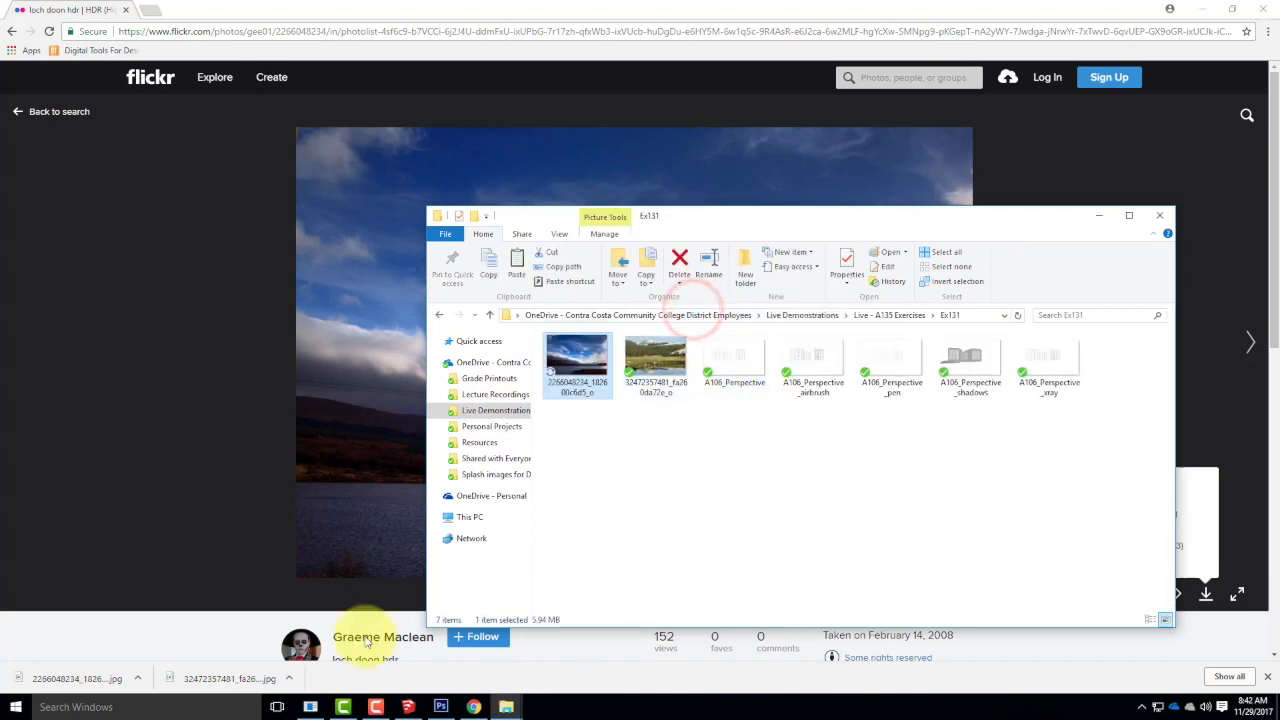
pyautogui.click(443, 705)
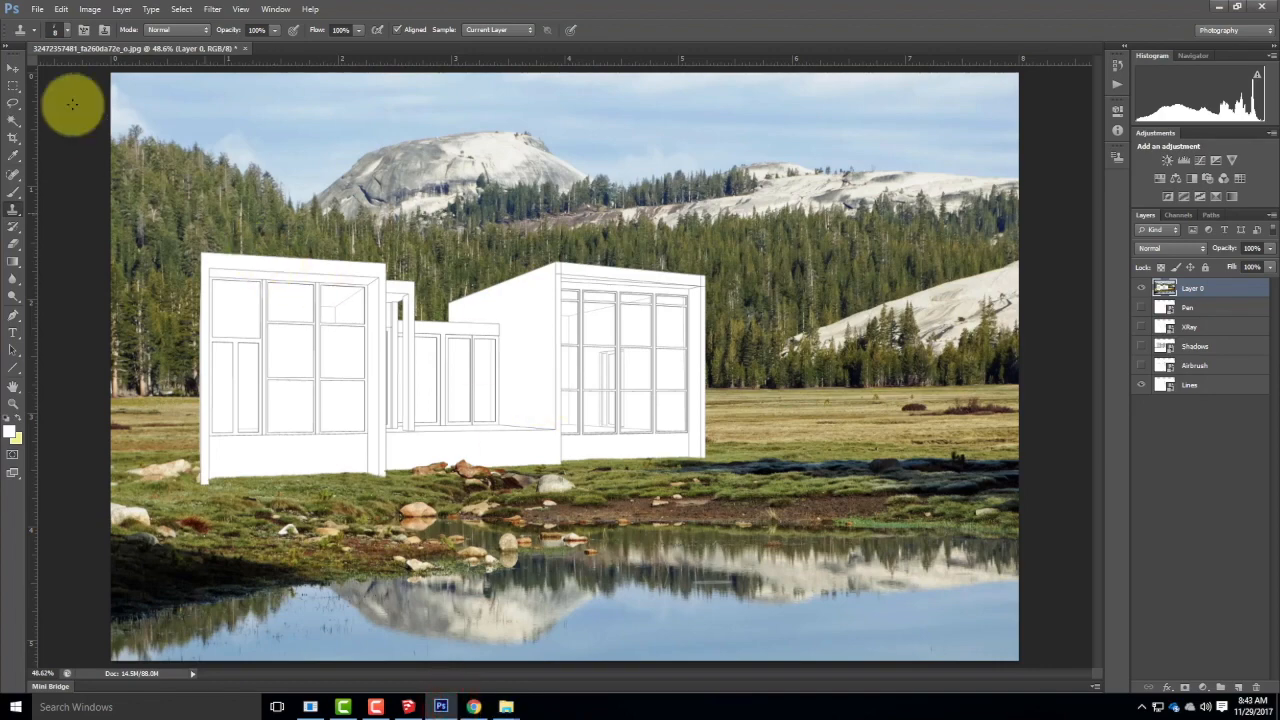
pyautogui.click(37, 9)
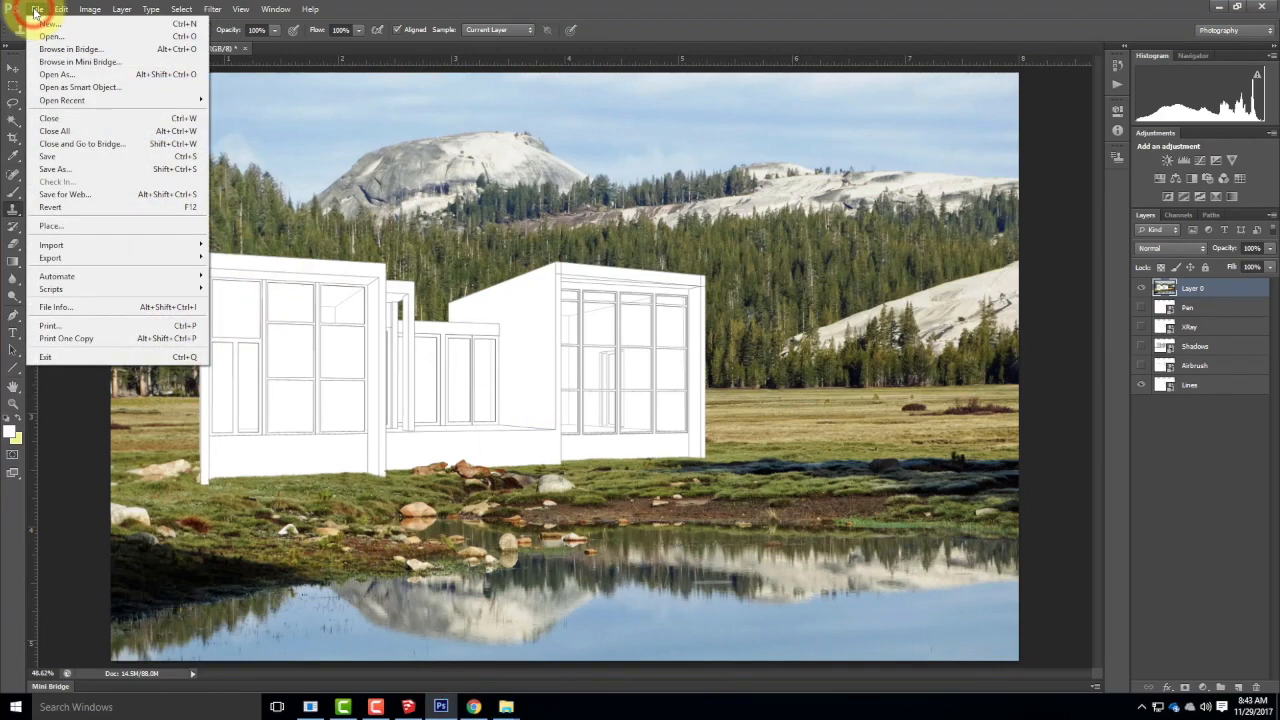
pyautogui.click(57, 226)
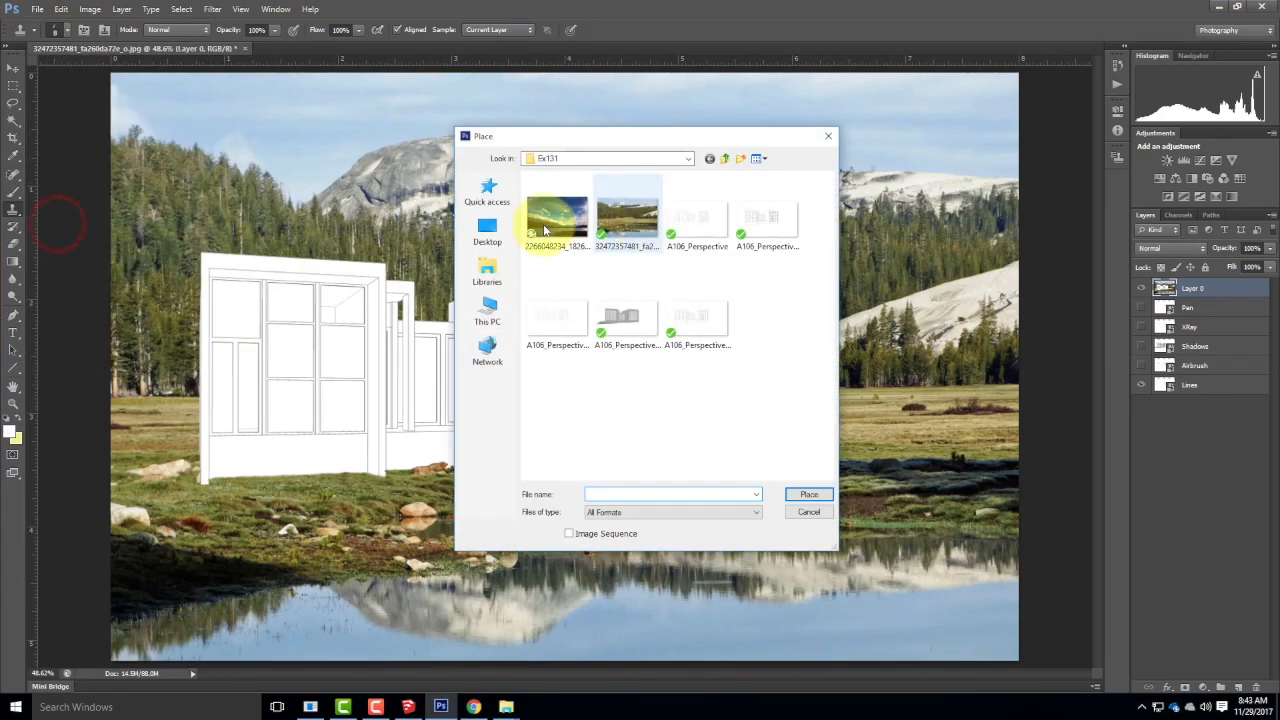
pyautogui.click(545, 220)
pyautogui.click(821, 498)
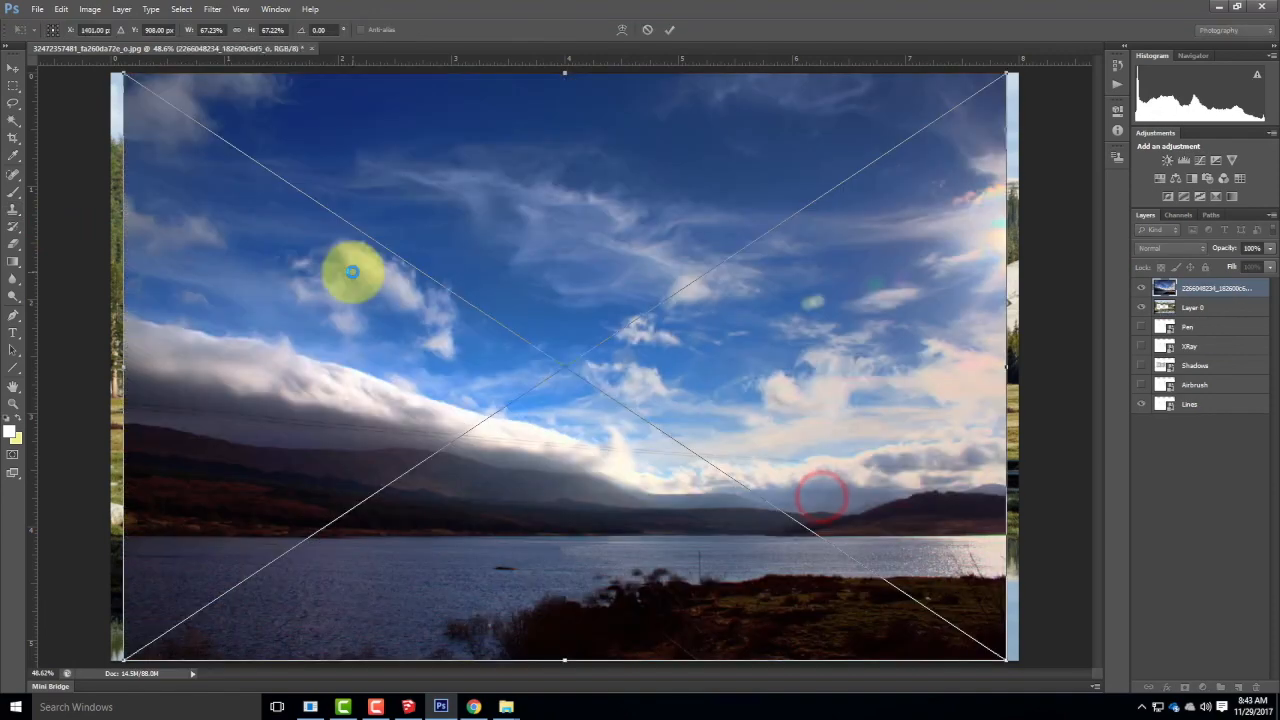
# Scale the placed sky photo down to cover the whole cabin, align it with the canvas's lower-left corner and commit it.
pyautogui.moveTo(538, 249); pyautogui.dragTo(558, 294)
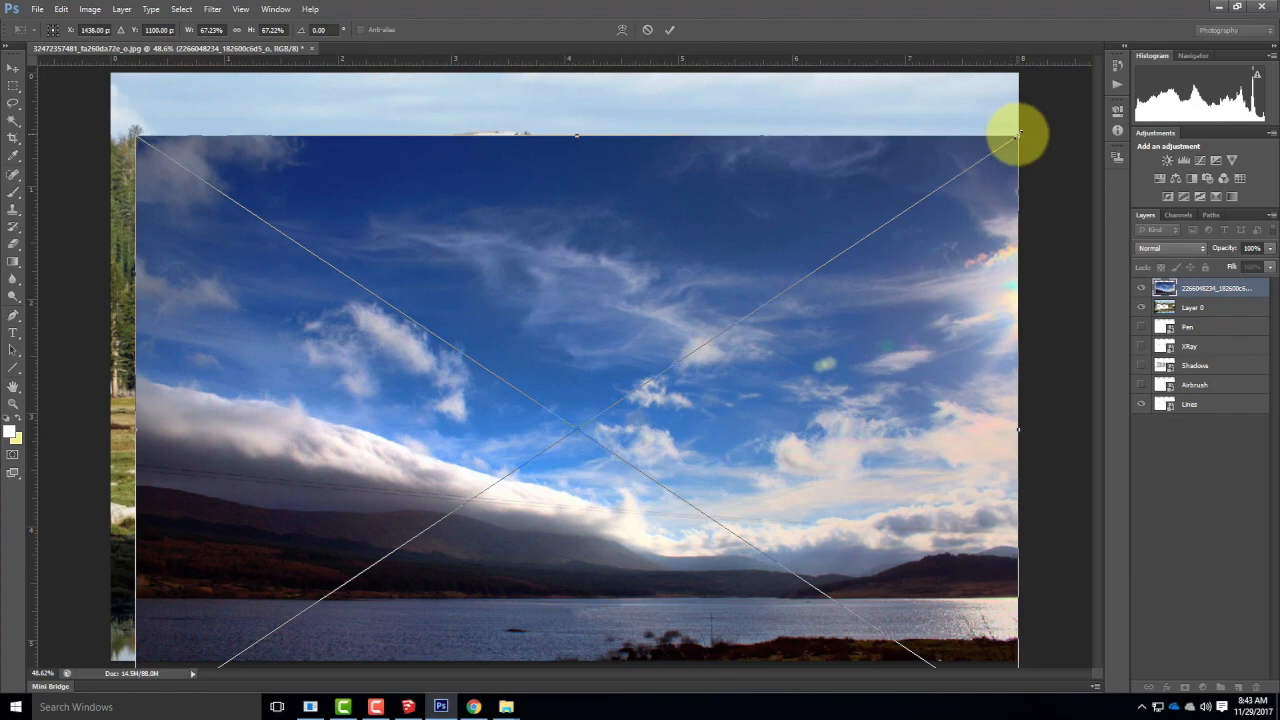
pyautogui.moveTo(1018, 133); pyautogui.dragTo(823, 220)
pyautogui.moveTo(657, 429); pyautogui.dragTo(635, 403)
pyautogui.click(668, 35)
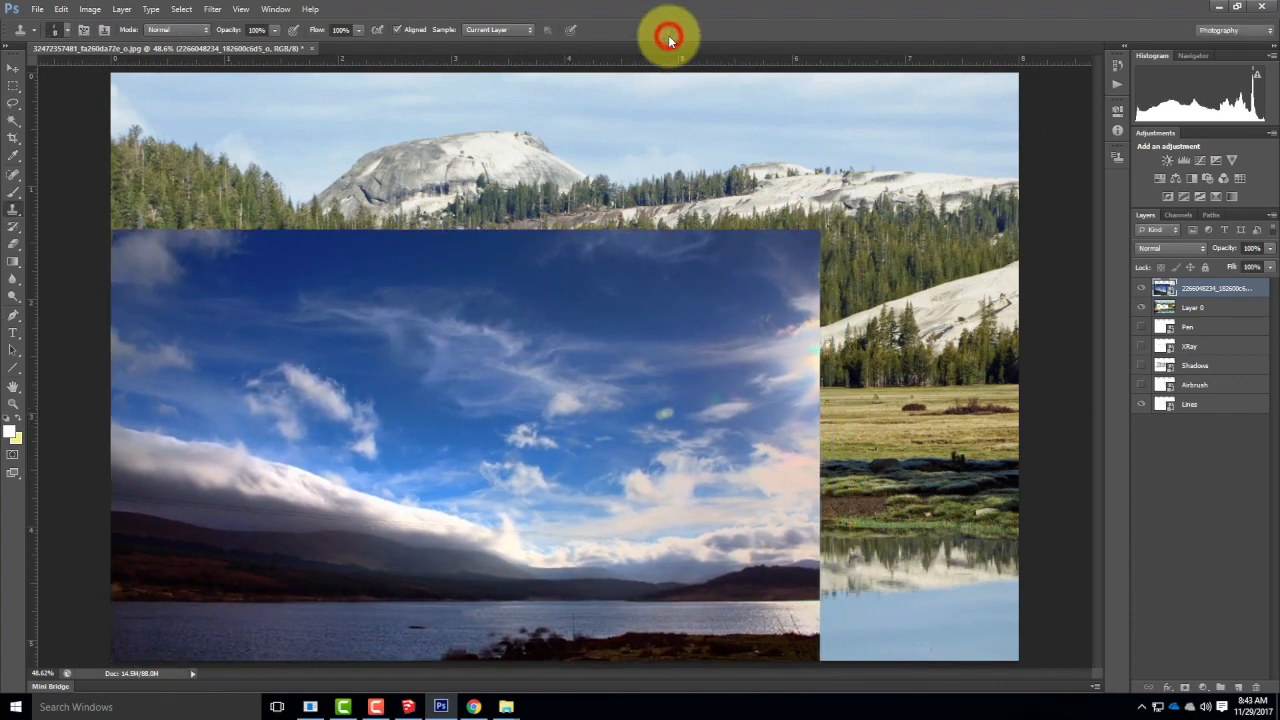
# Hide the sky photo and Layer 0, and Magic Wand the left wing's, link's and first right-wing column's window panes on the Lines layer.
pyautogui.click(1141, 289)
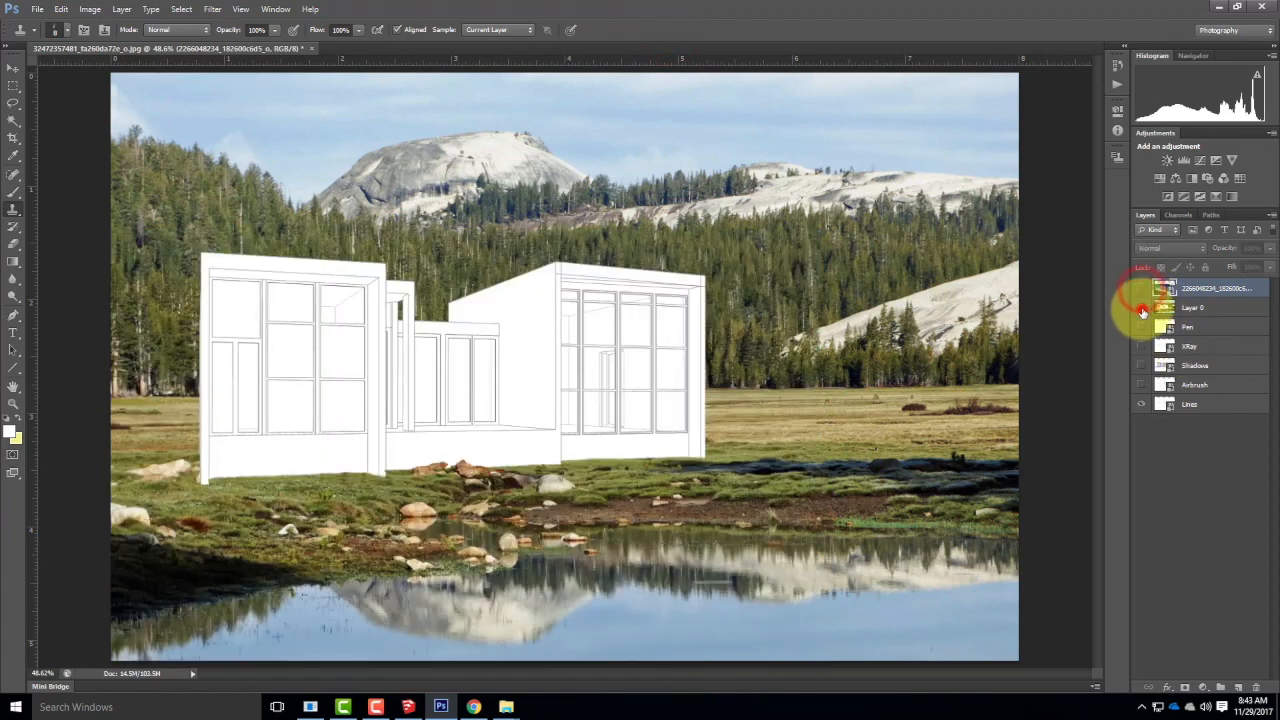
pyautogui.click(1141, 307)
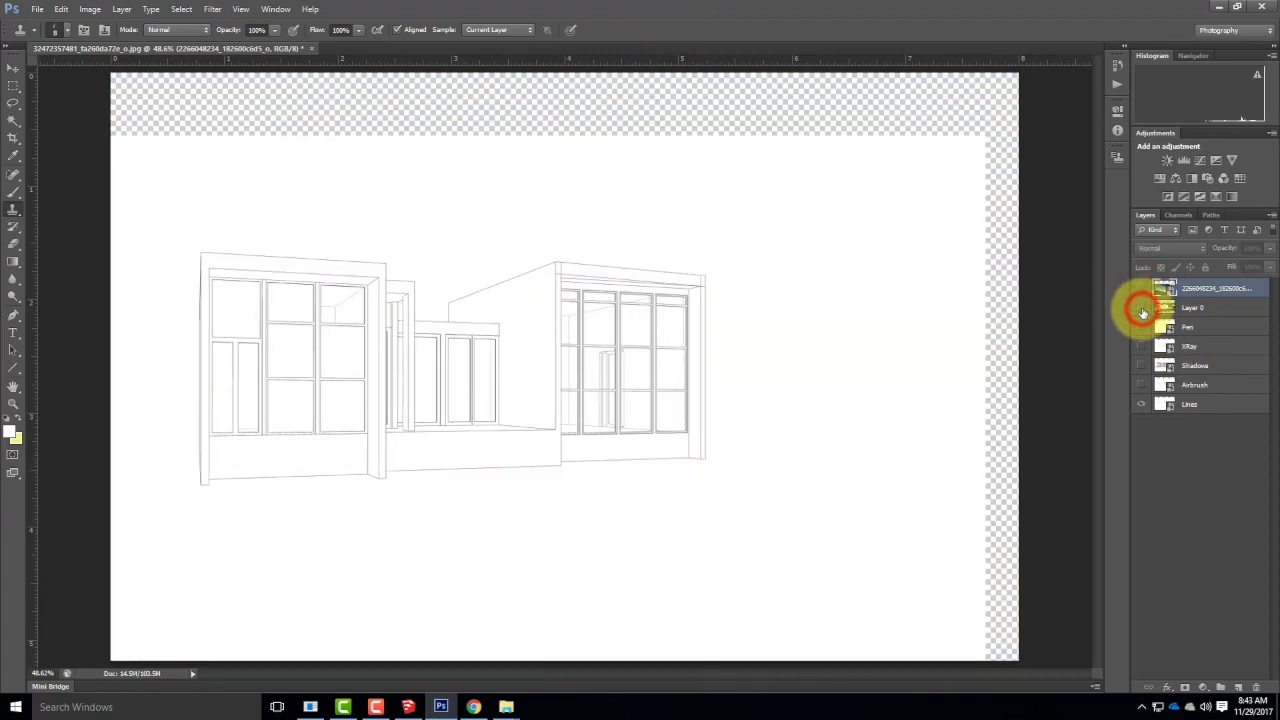
pyautogui.click(13, 120)
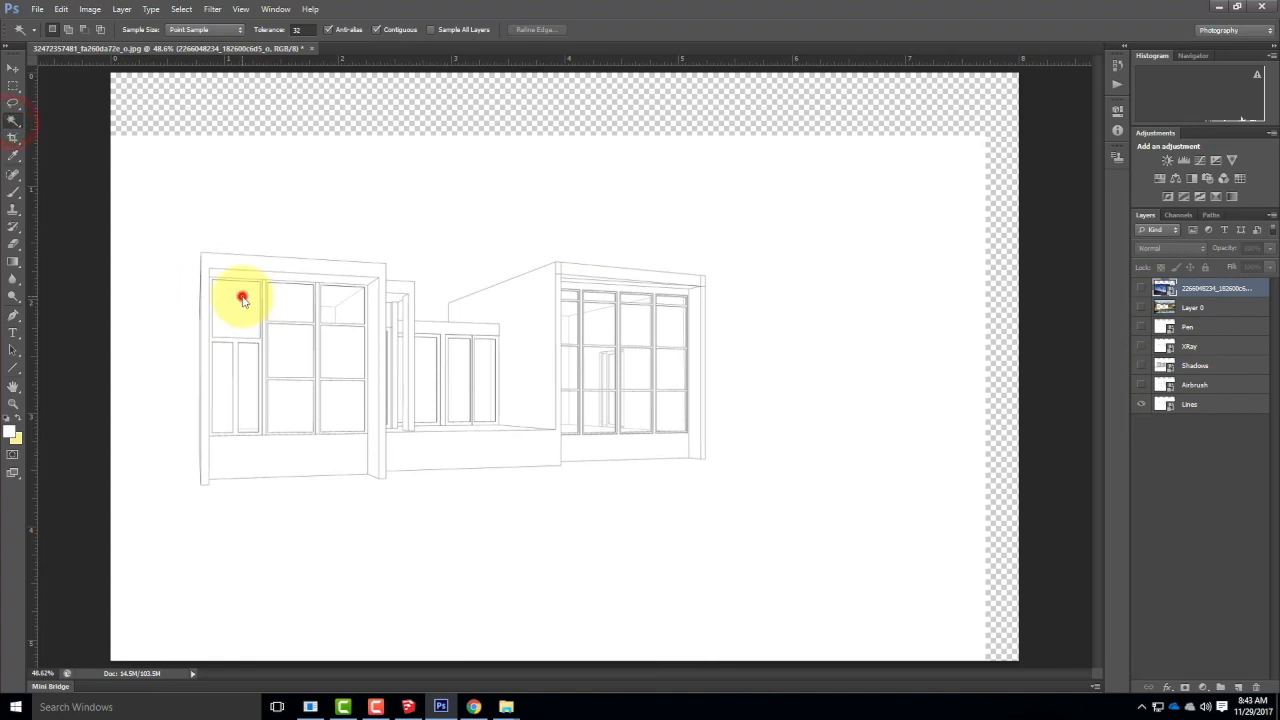
pyautogui.click(242, 298)
pyautogui.click(1196, 401)
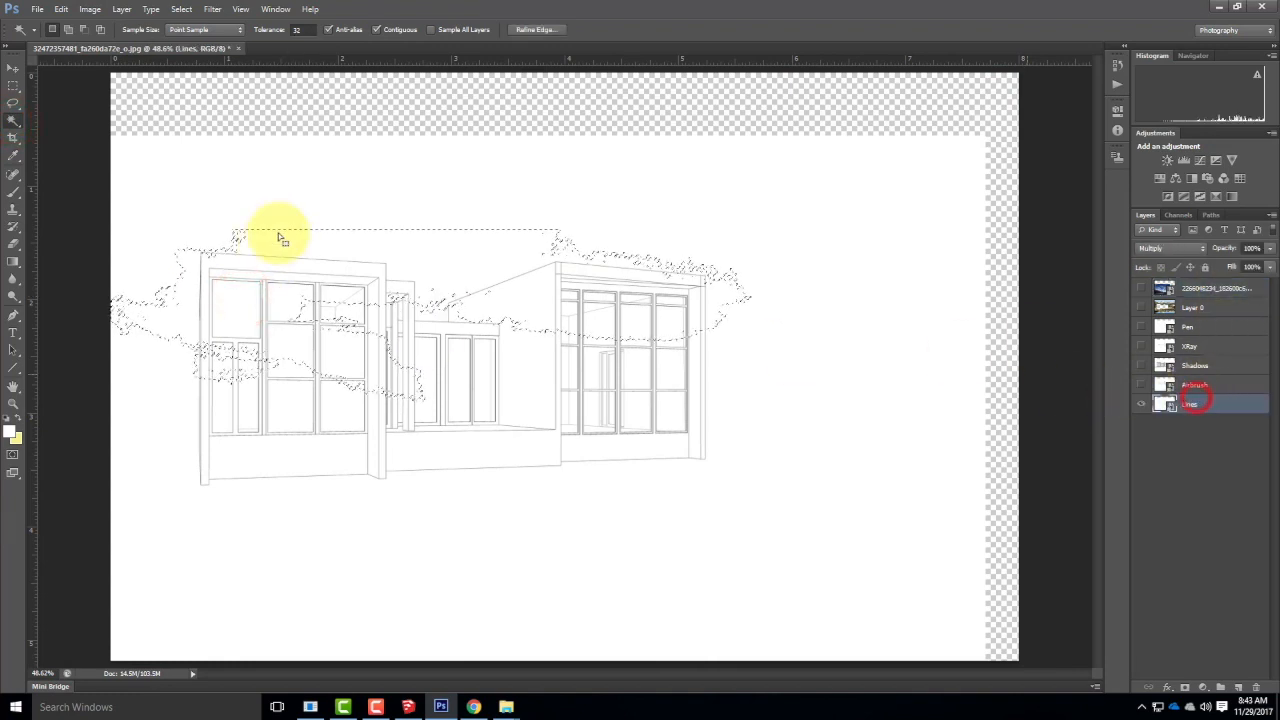
pyautogui.click(224, 304)
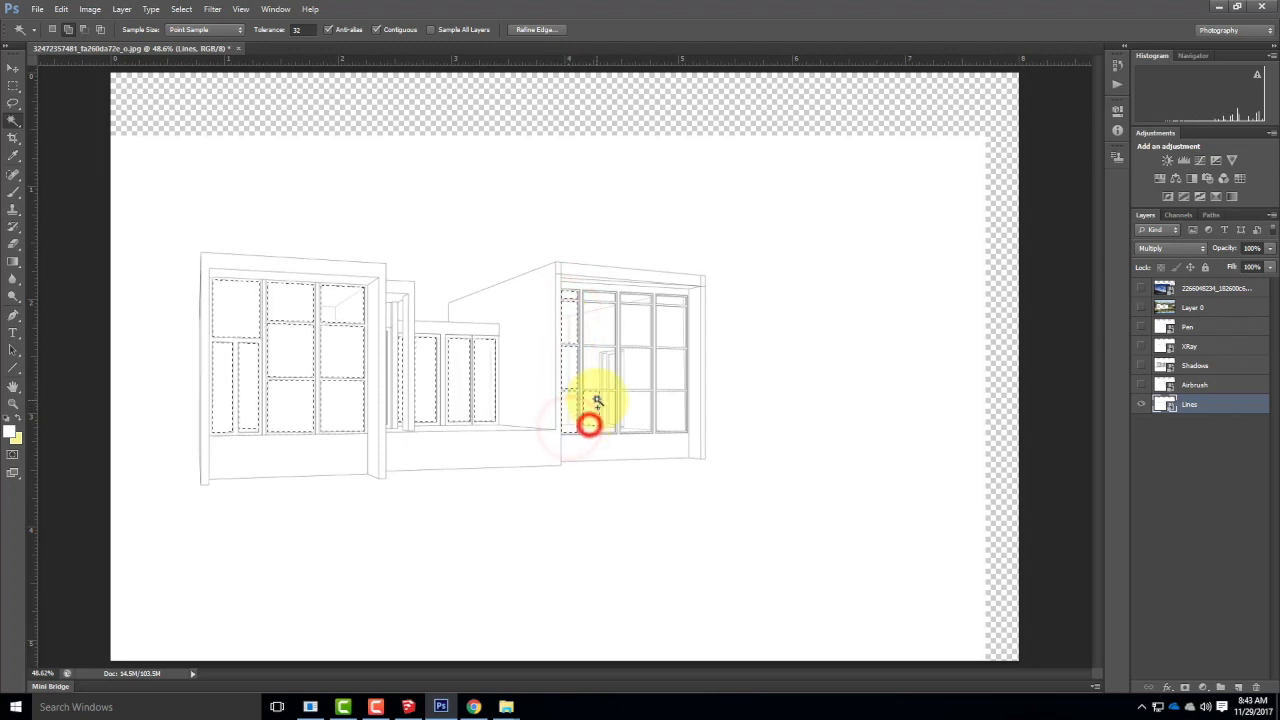
# Add the upper panes of the right wing's second and third window columns to the selection.
pyautogui.click(594, 294)
pyautogui.click(589, 306)
pyautogui.click(629, 296)
pyautogui.click(646, 298)
# Add the right wing's rightmost column of panes and the third column's middle and lower panes to the selection.
pyautogui.hotkey('ctrl', '=')
pyautogui.hotkey('ctrl', '=')
pyautogui.hotkey('ctrl', '=')
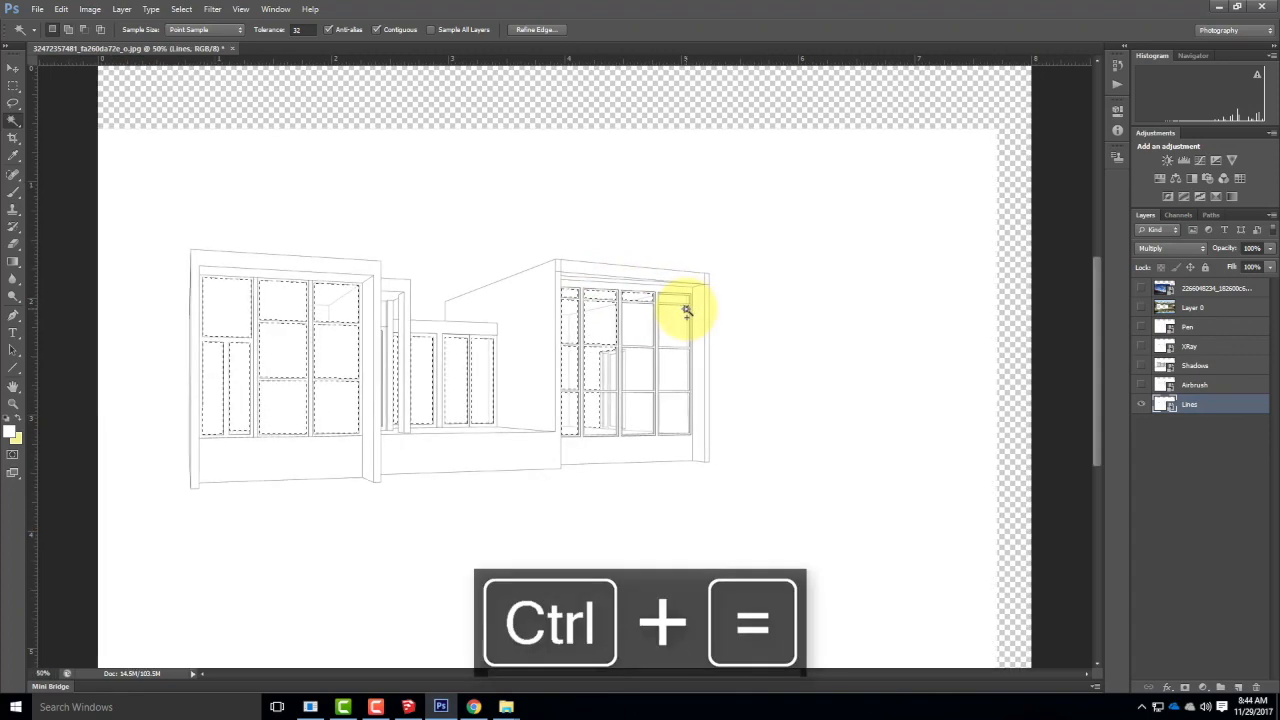
pyautogui.moveTo(843, 252); pyautogui.dragTo(689, 297)
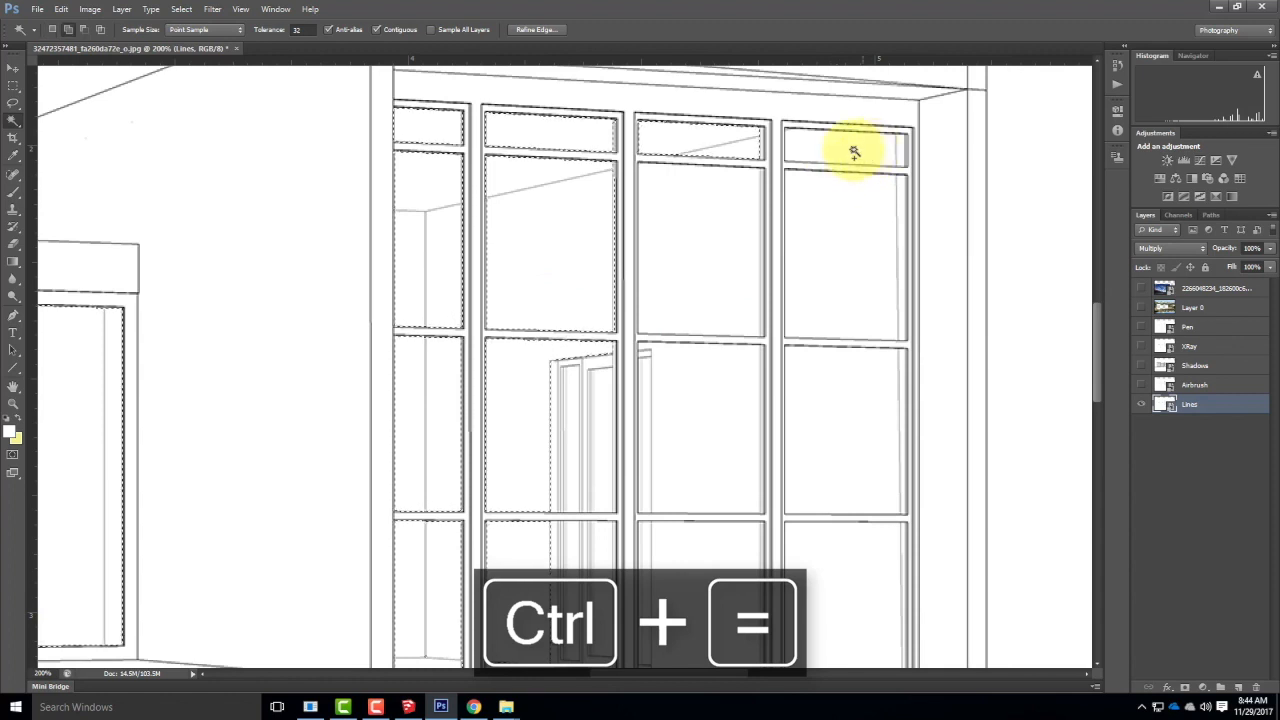
pyautogui.keyDown('shift'); pyautogui.click(853, 234); pyautogui.keyUp('shift')
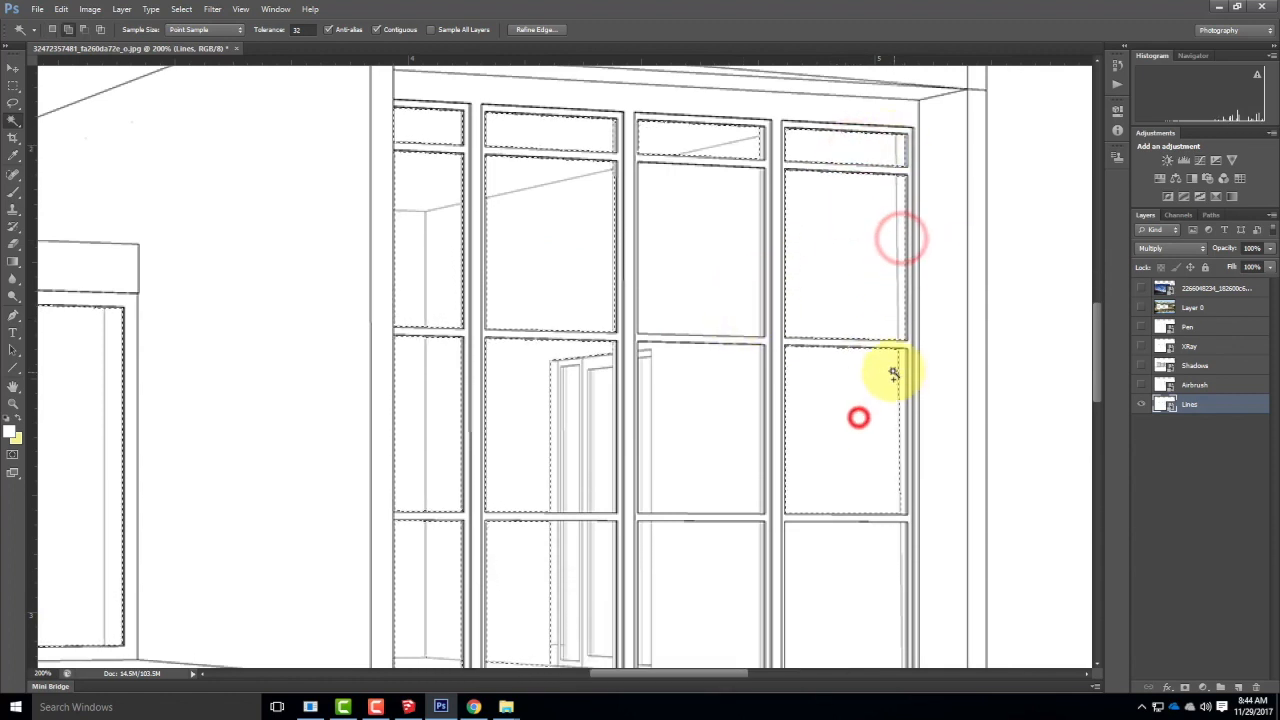
pyautogui.keyDown('shift'); pyautogui.click(850, 582); pyautogui.keyUp('shift')
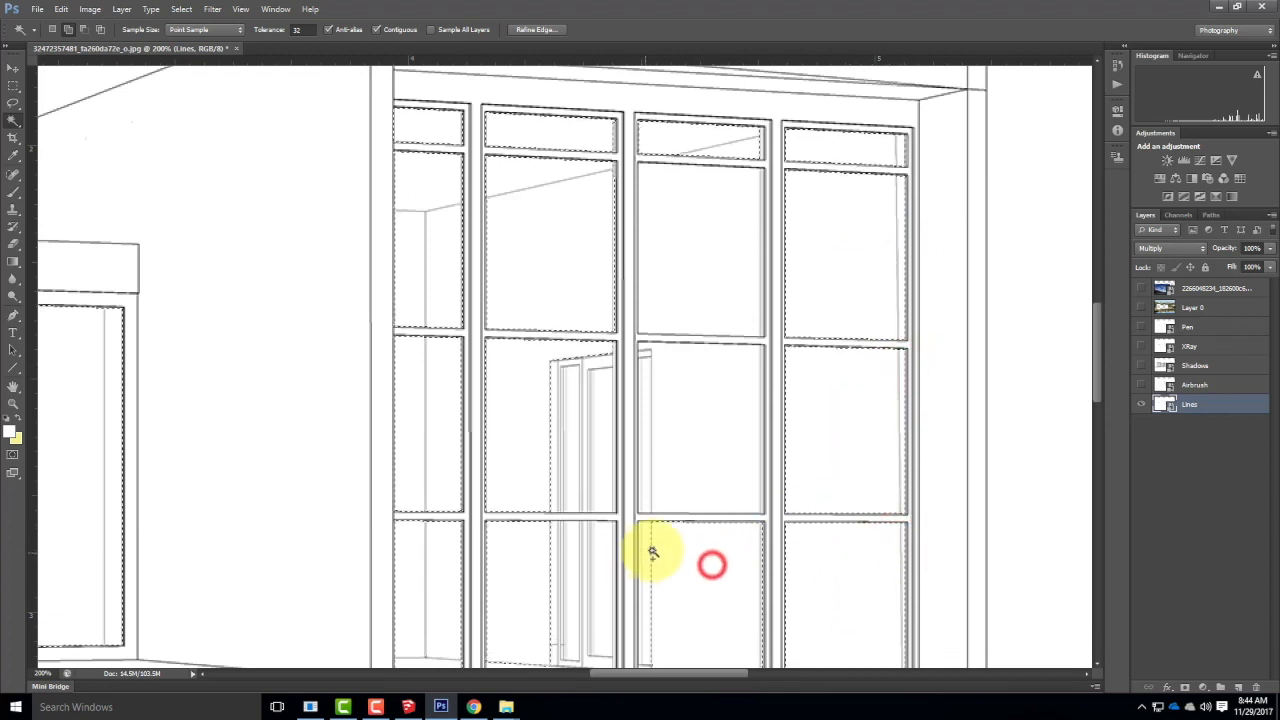
# Add the door and door-frame slivers seen through the middle-row panes of the second and third columns.
pyautogui.keyDown('shift'); pyautogui.click(646, 410); pyautogui.keyUp('shift')
pyautogui.keyDown('shift'); pyautogui.click(646, 354); pyautogui.keyUp('shift')
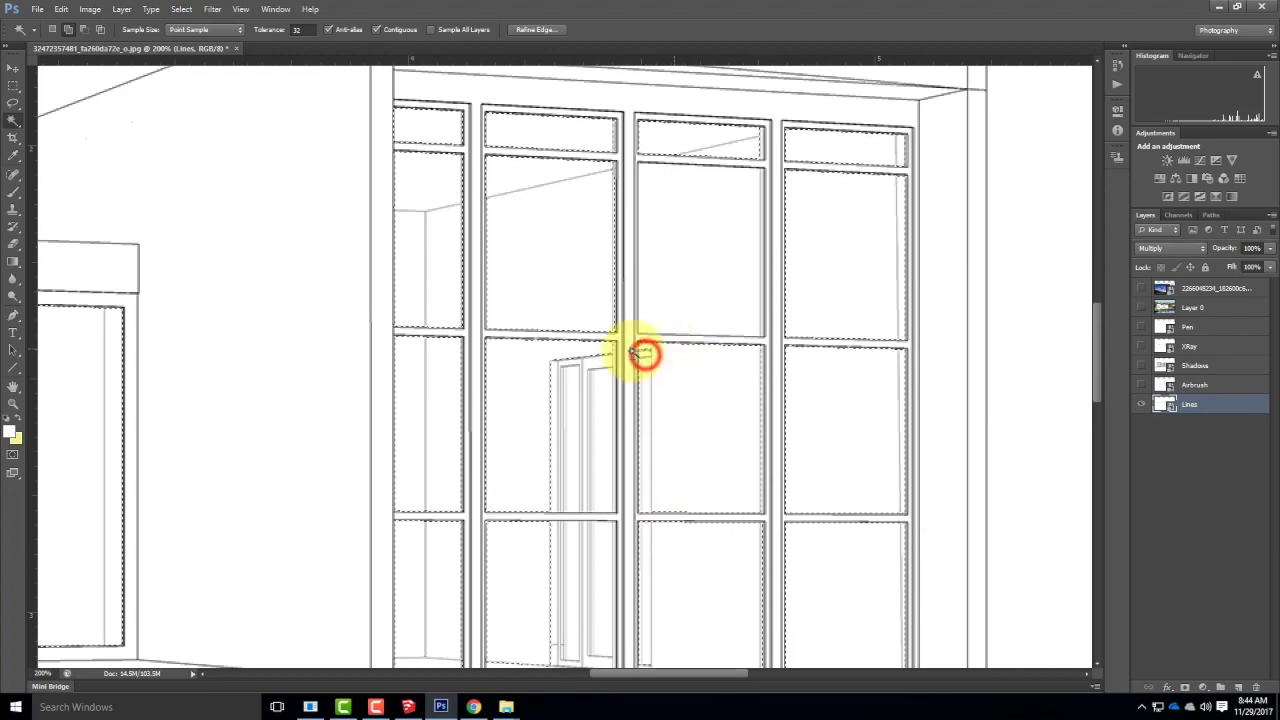
pyautogui.keyDown('shift'); pyautogui.click(648, 350); pyautogui.keyUp('shift')
pyautogui.keyDown('shift'); pyautogui.click(601, 360); pyautogui.keyUp('shift')
pyautogui.keyDown('shift'); pyautogui.click(600, 392); pyautogui.keyUp('shift')
pyautogui.keyDown('shift'); pyautogui.click(594, 362); pyautogui.keyUp('shift')
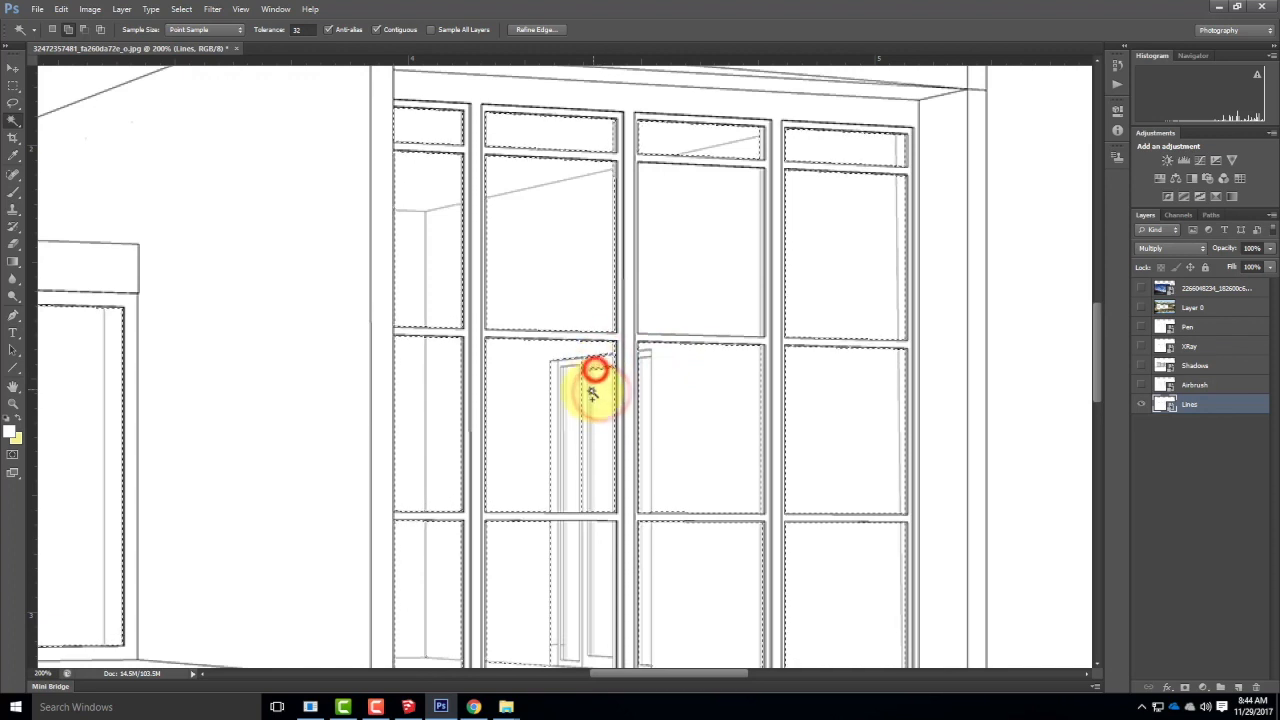
pyautogui.keyDown('shift'); pyautogui.click(595, 357); pyautogui.keyUp('shift')
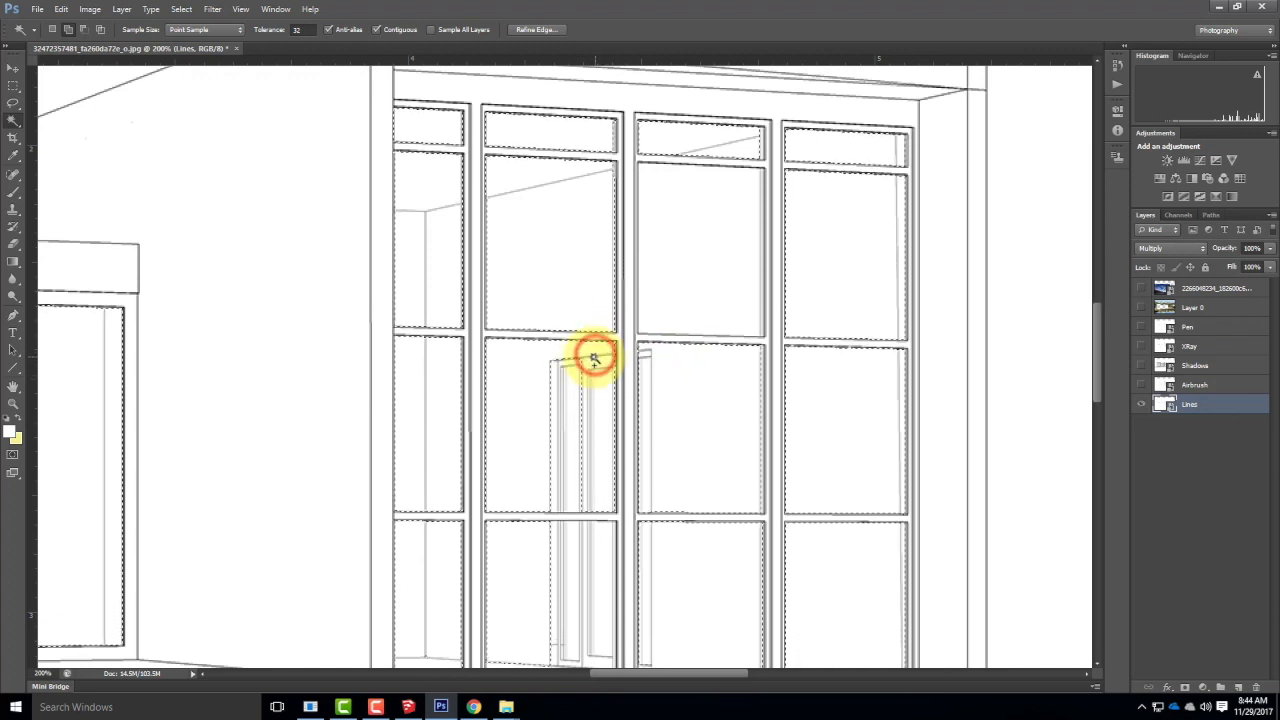
pyautogui.keyDown('shift'); pyautogui.click(569, 360); pyautogui.keyUp('shift')
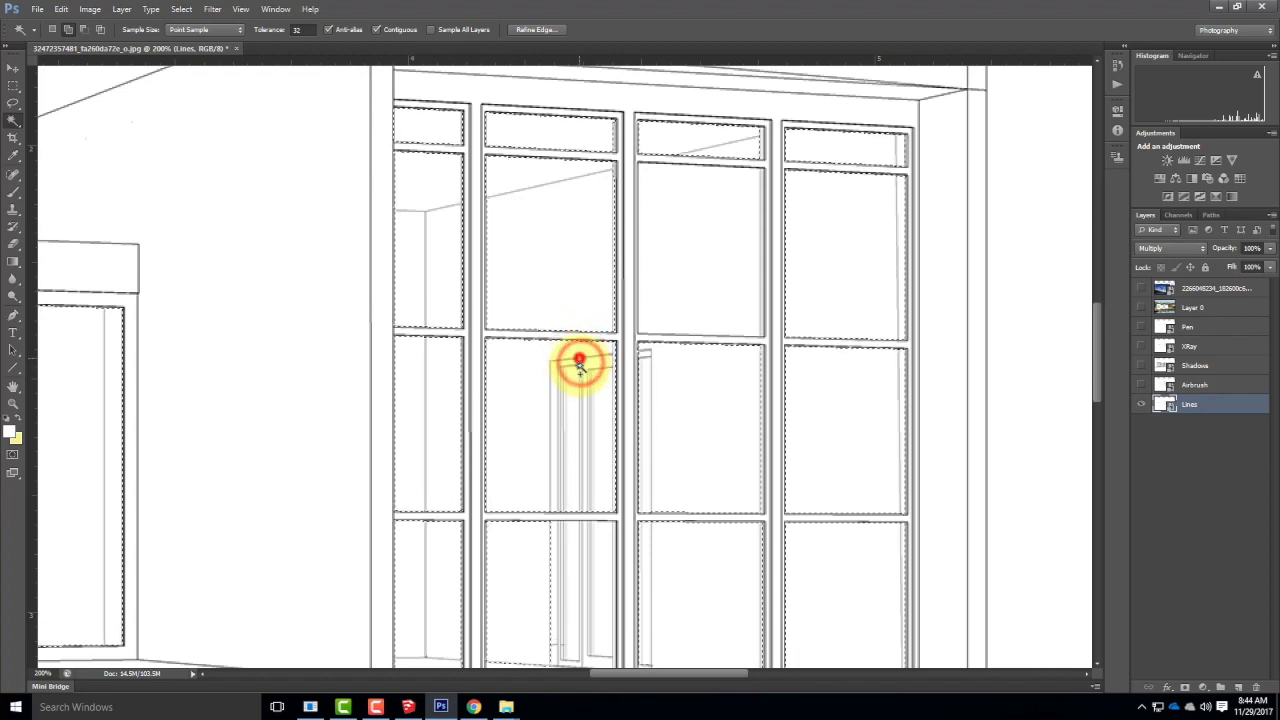
pyautogui.keyDown('shift'); pyautogui.click(574, 360); pyautogui.keyUp('shift')
# Add the door panels and frame strips seen through the second column's lower pane to the selection.
pyautogui.keyDown('shift'); pyautogui.click(557, 540); pyautogui.keyUp('shift')
pyautogui.keyDown('shift'); pyautogui.click(570, 553); pyautogui.keyUp('shift')
pyautogui.keyDown('shift'); pyautogui.click(586, 555); pyautogui.keyUp('shift')
pyautogui.keyDown('shift'); pyautogui.click(577, 541); pyautogui.keyUp('shift')
pyautogui.keyDown('shift'); pyautogui.click(560, 543); pyautogui.keyUp('shift')
pyautogui.keyDown('shift'); pyautogui.click(561, 547); pyautogui.keyUp('shift')
pyautogui.keyDown('shift'); pyautogui.click(563, 543); pyautogui.keyUp('shift')
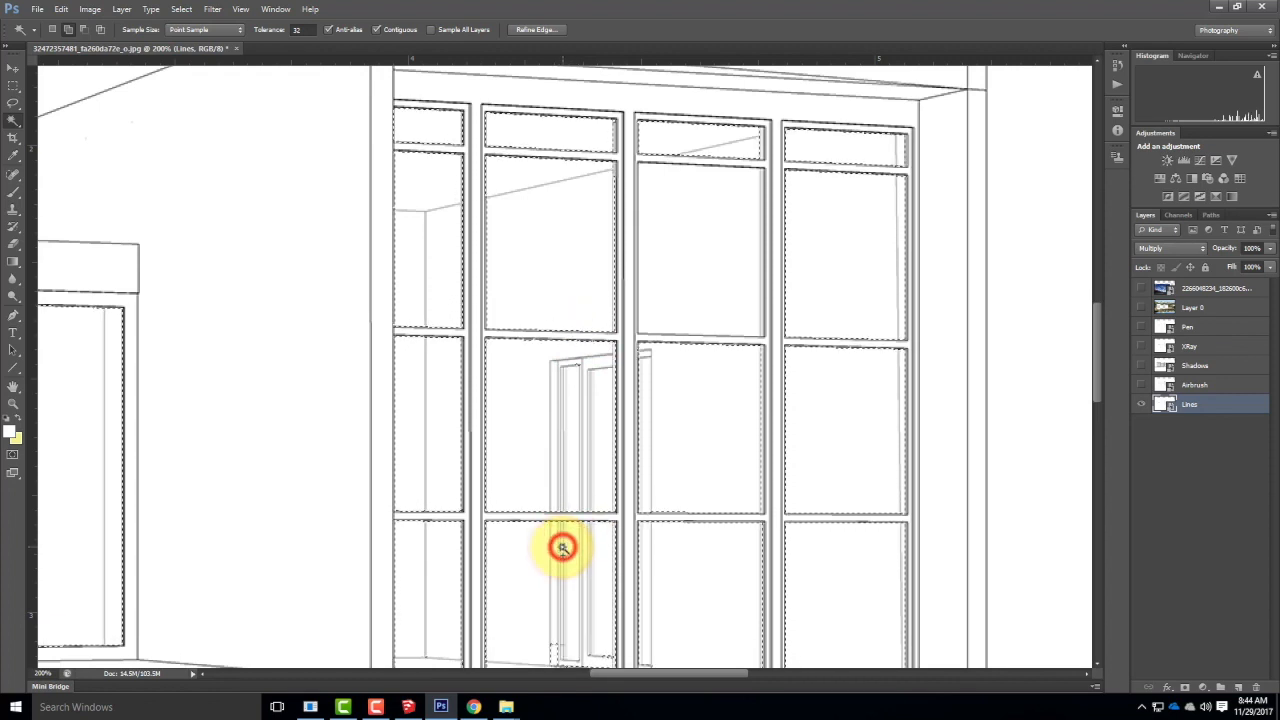
# Add the small unselected pieces at the foot of the door in the second column's bottom pane.
pyautogui.scroll(-1, 508, 492)
pyautogui.scroll(-3, 508, 492)
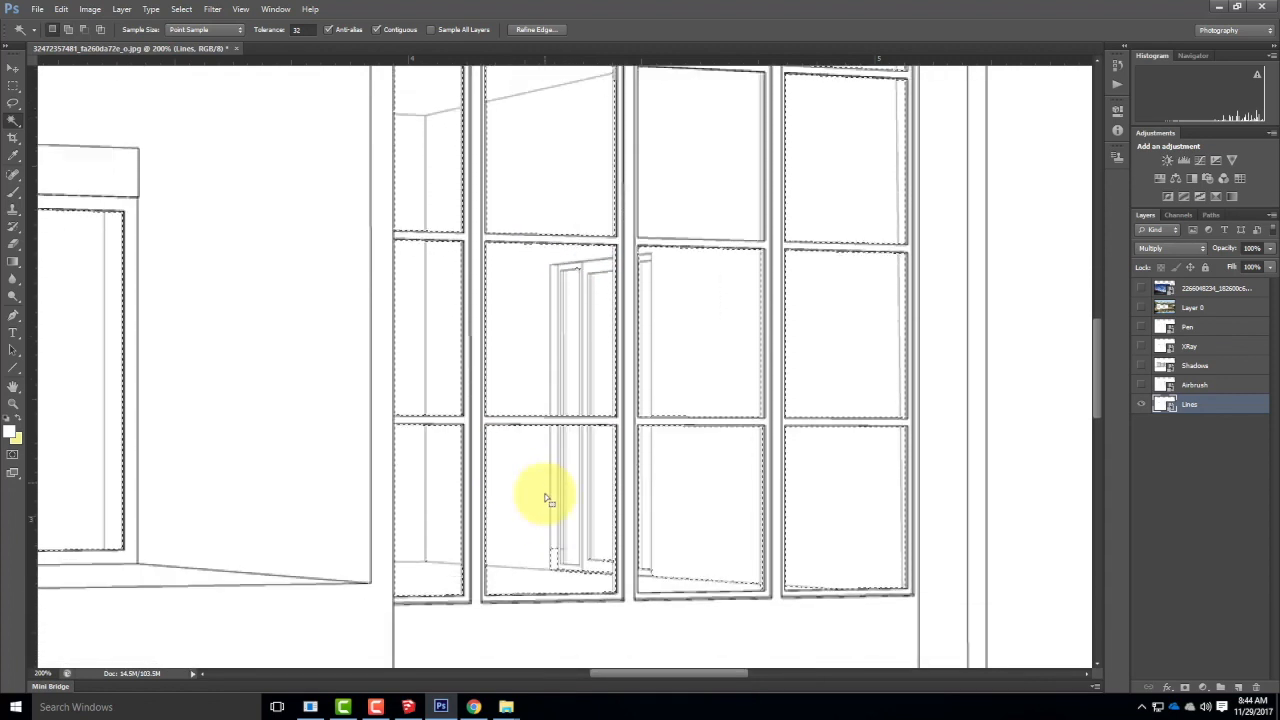
pyautogui.keyDown('shift'); pyautogui.click(557, 562); pyautogui.keyUp('shift')
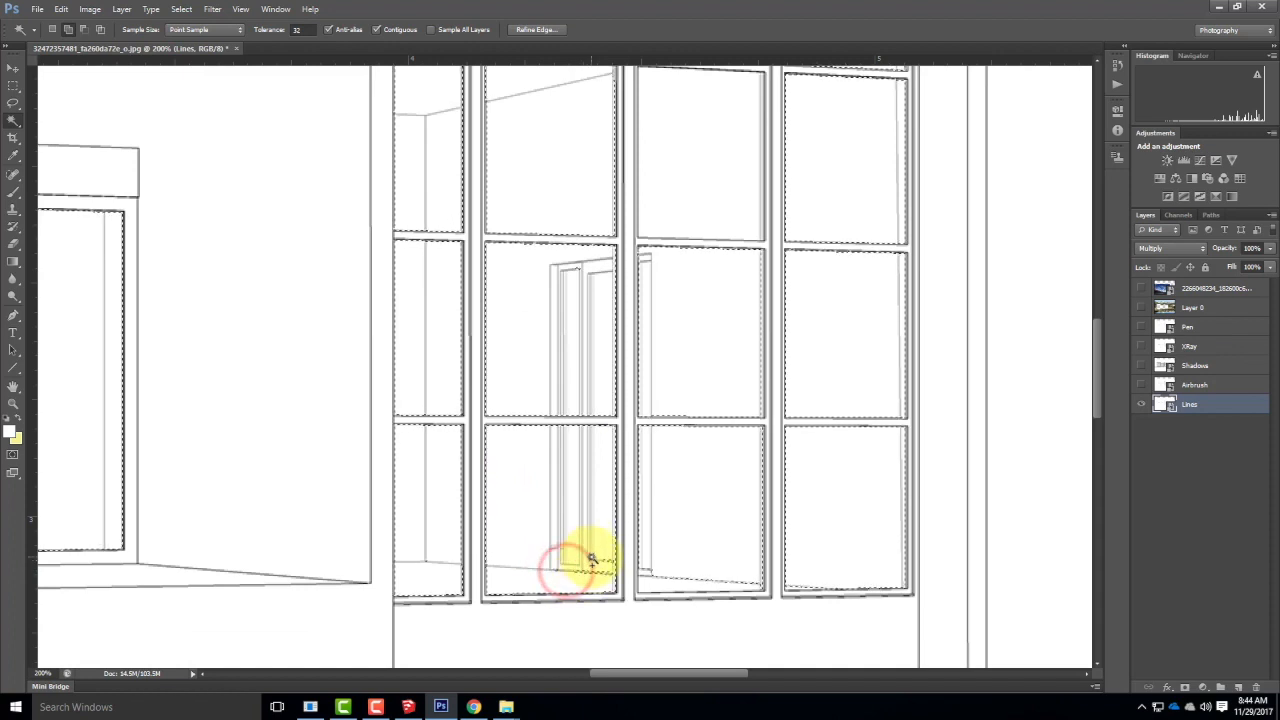
pyautogui.click(603, 560)
pyautogui.click(609, 563)
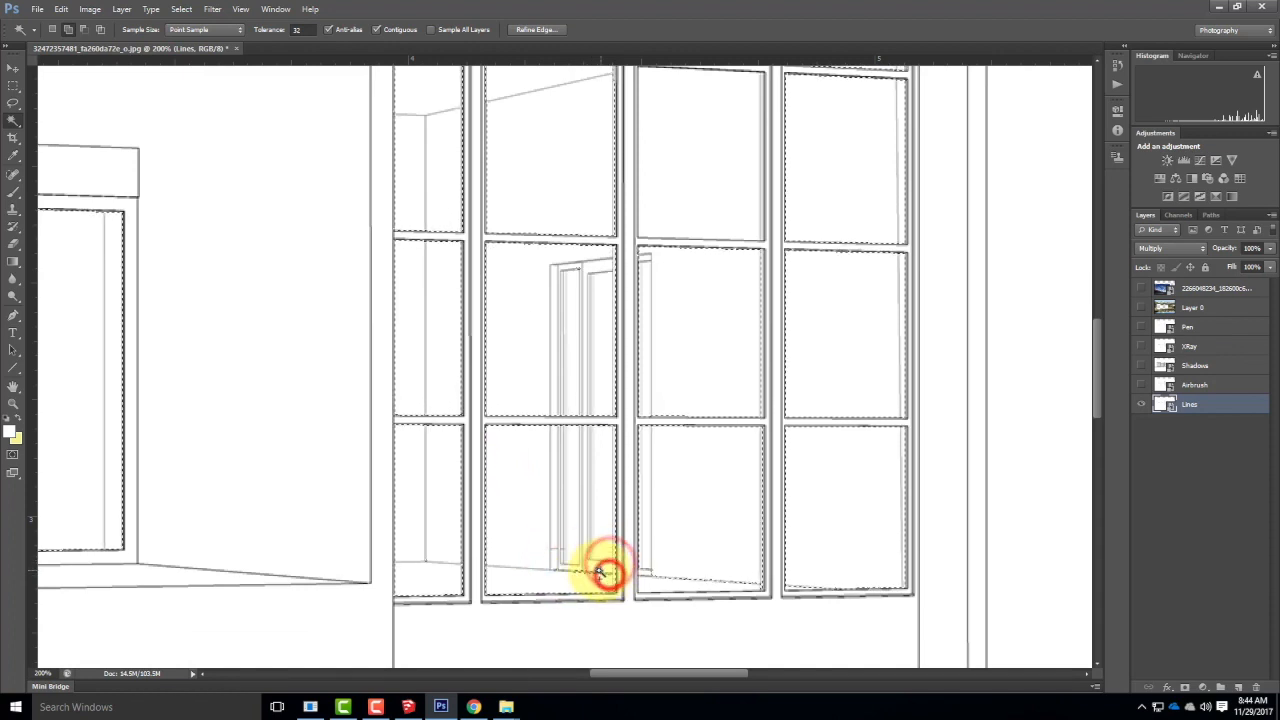
pyautogui.click(557, 569)
pyautogui.click(591, 560)
pyautogui.click(609, 574)
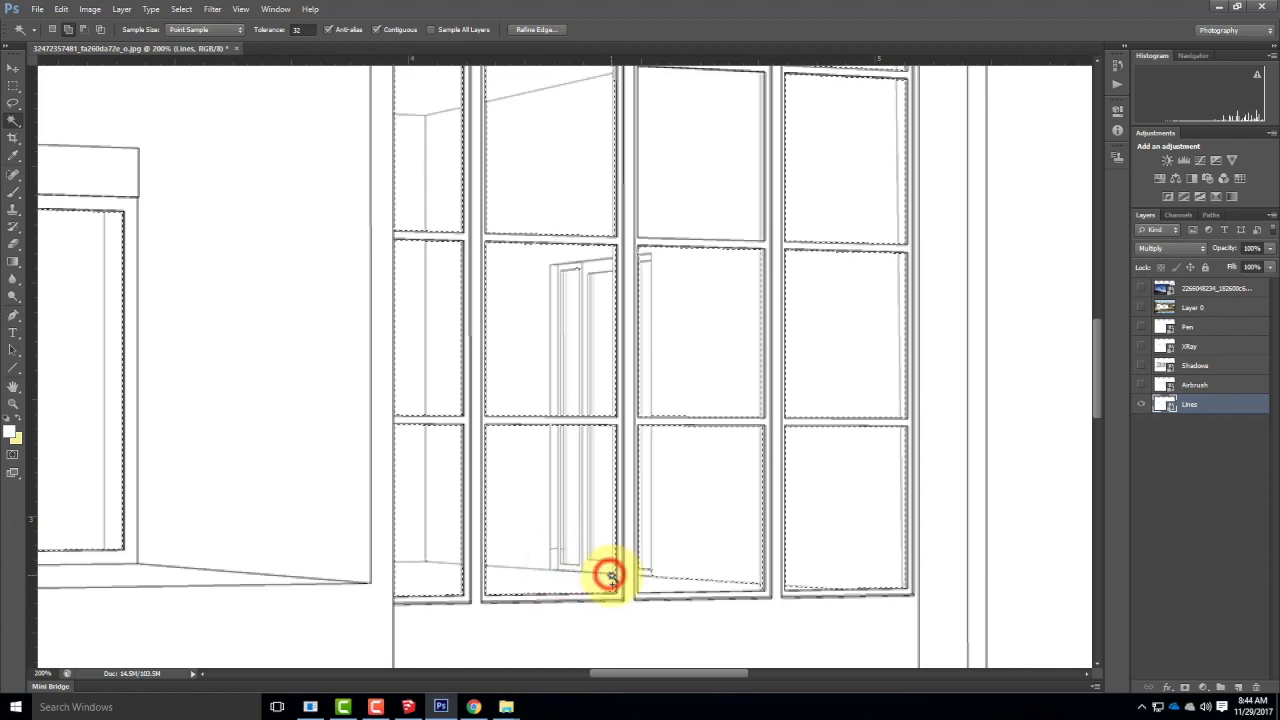
# Add the floor strip and door-frame foot in the third column's bottom pane to the selection.
pyautogui.click(646, 572)
pyautogui.click(646, 583)
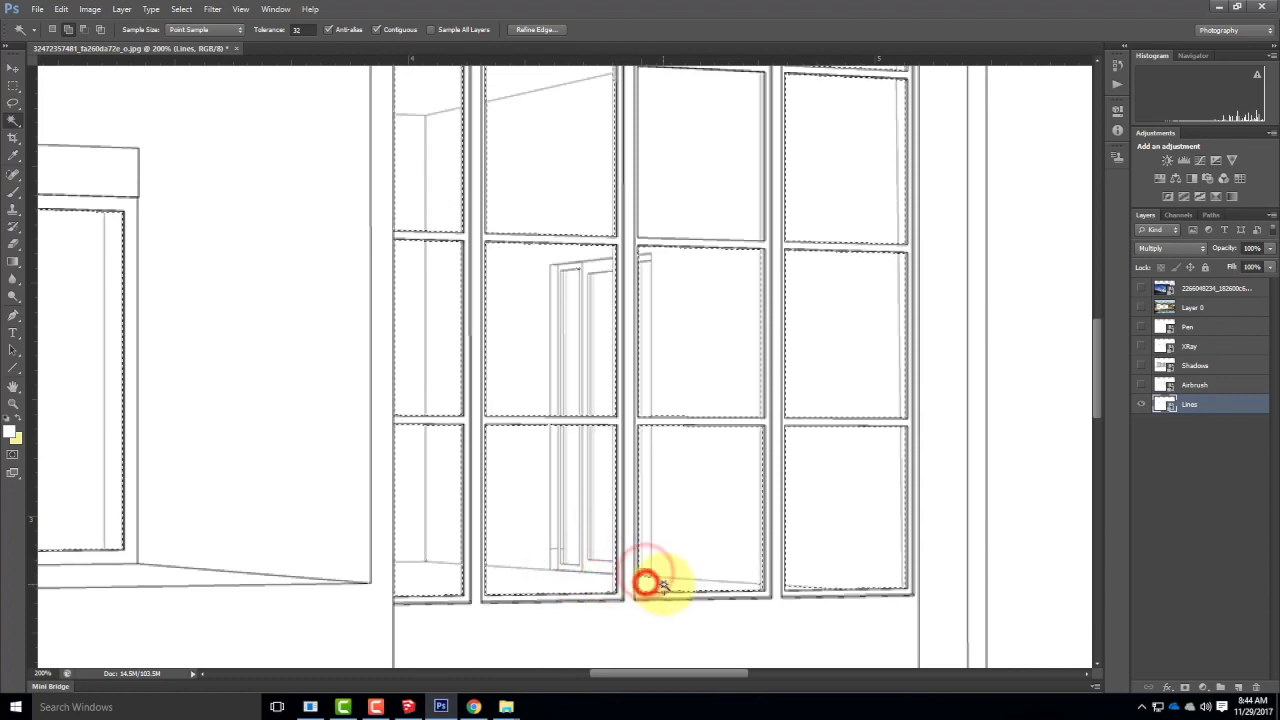
pyautogui.click(648, 572)
pyautogui.click(651, 570)
pyautogui.click(644, 576)
pyautogui.click(648, 573)
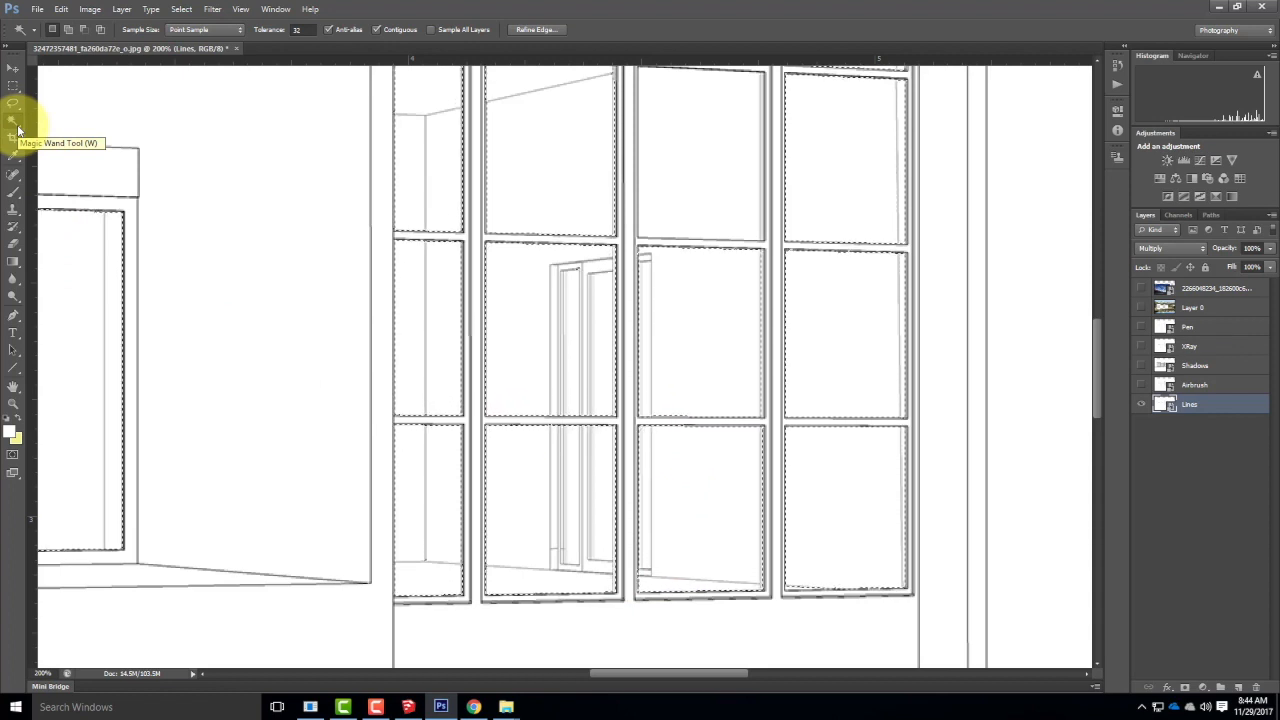
# Add the third column's large upper pane to the selection and fit the whole image in view.
pyautogui.moveTo(714, 126); pyautogui.dragTo(651, 266)
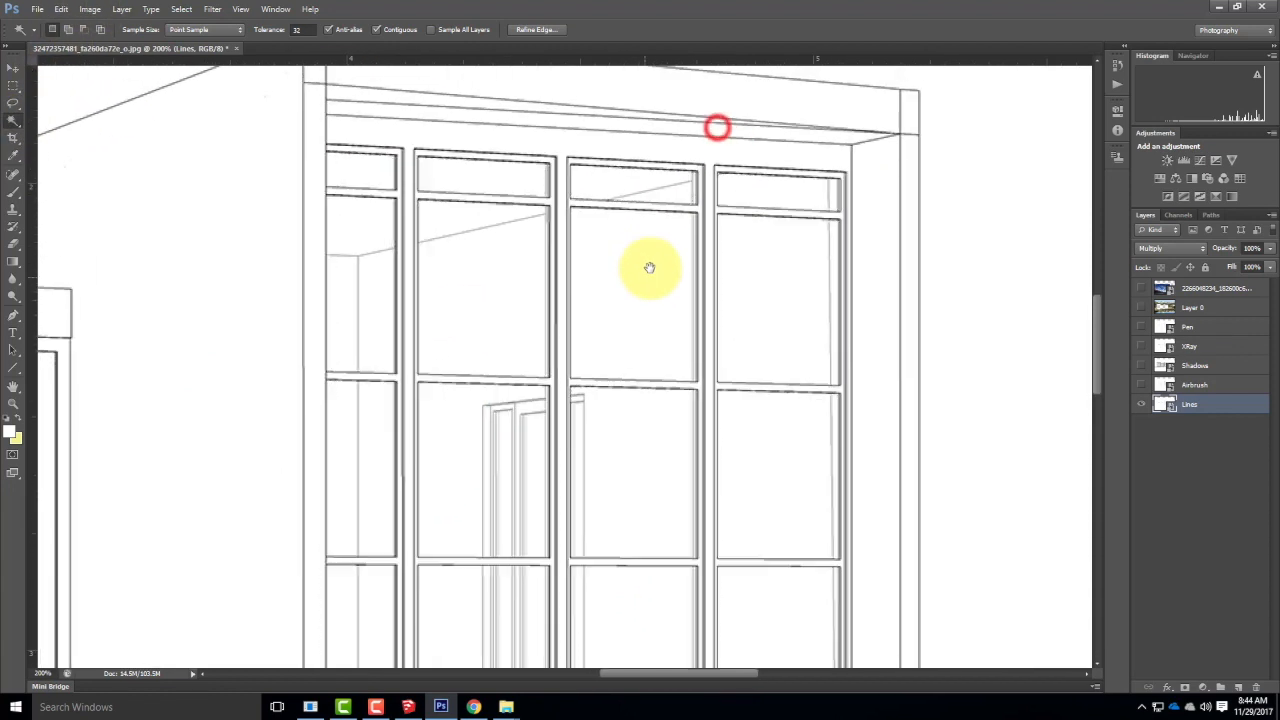
pyautogui.keyDown('shift'); pyautogui.click(626, 272); pyautogui.keyUp('shift')
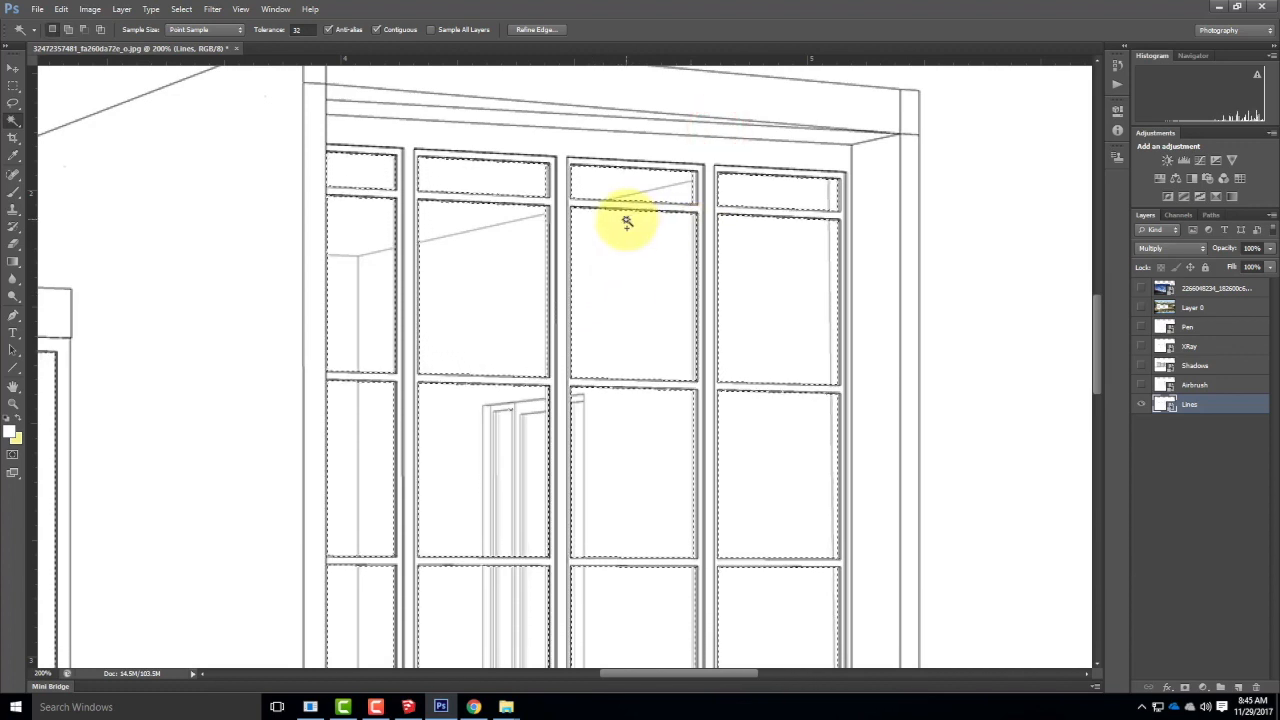
pyautogui.hotkey('ctrl', '0')
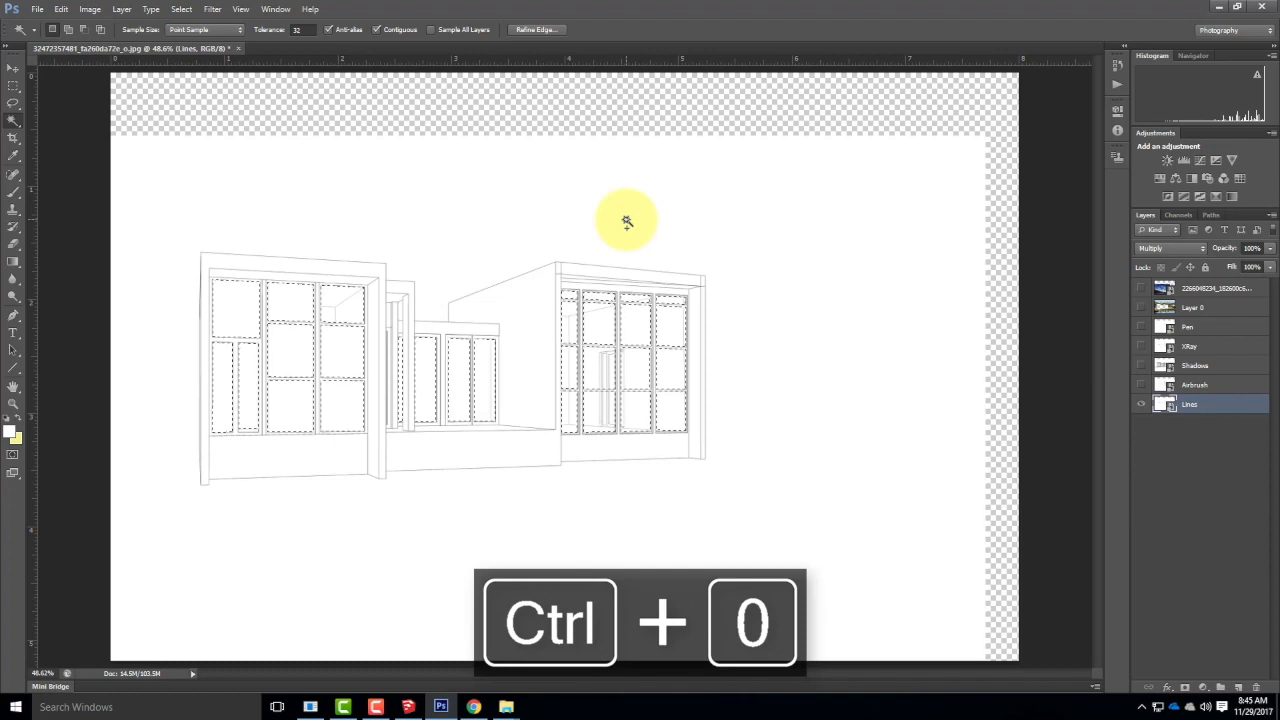
# Show the sky photo layer, mask it to the selected window panes, and turn the meadow photo layer back on.
pyautogui.click(1179, 288)
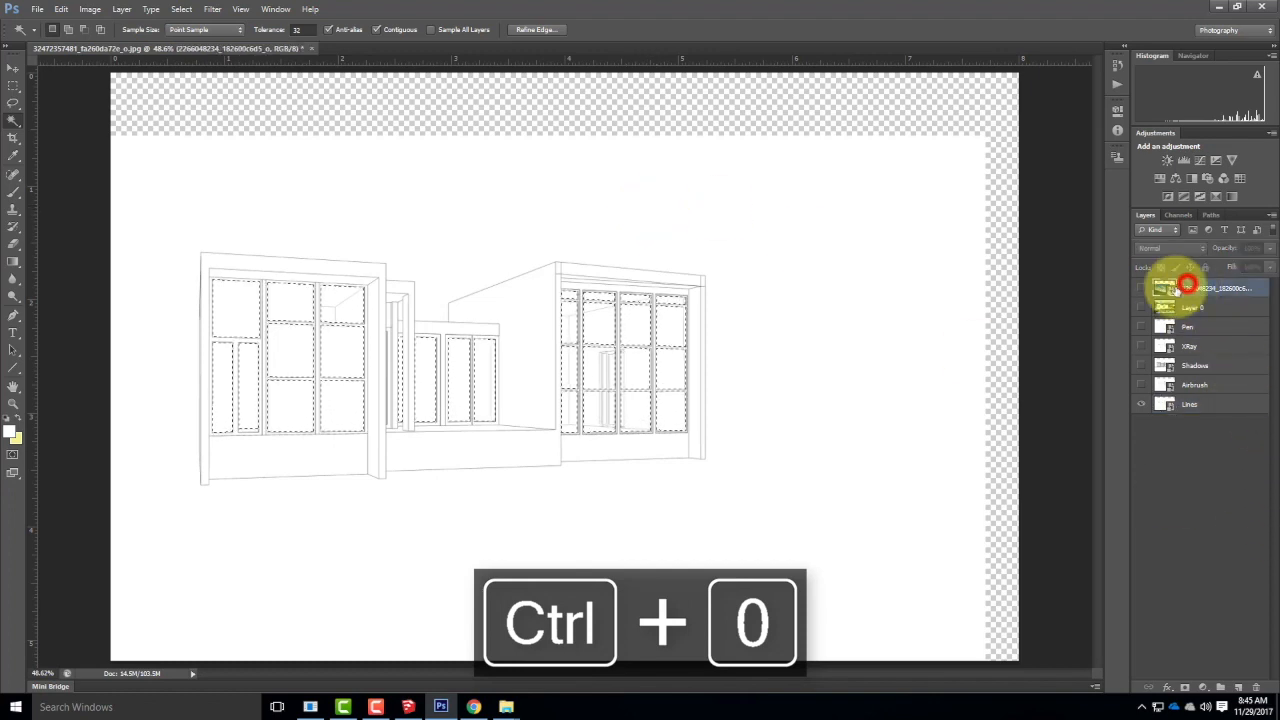
pyautogui.click(1143, 289)
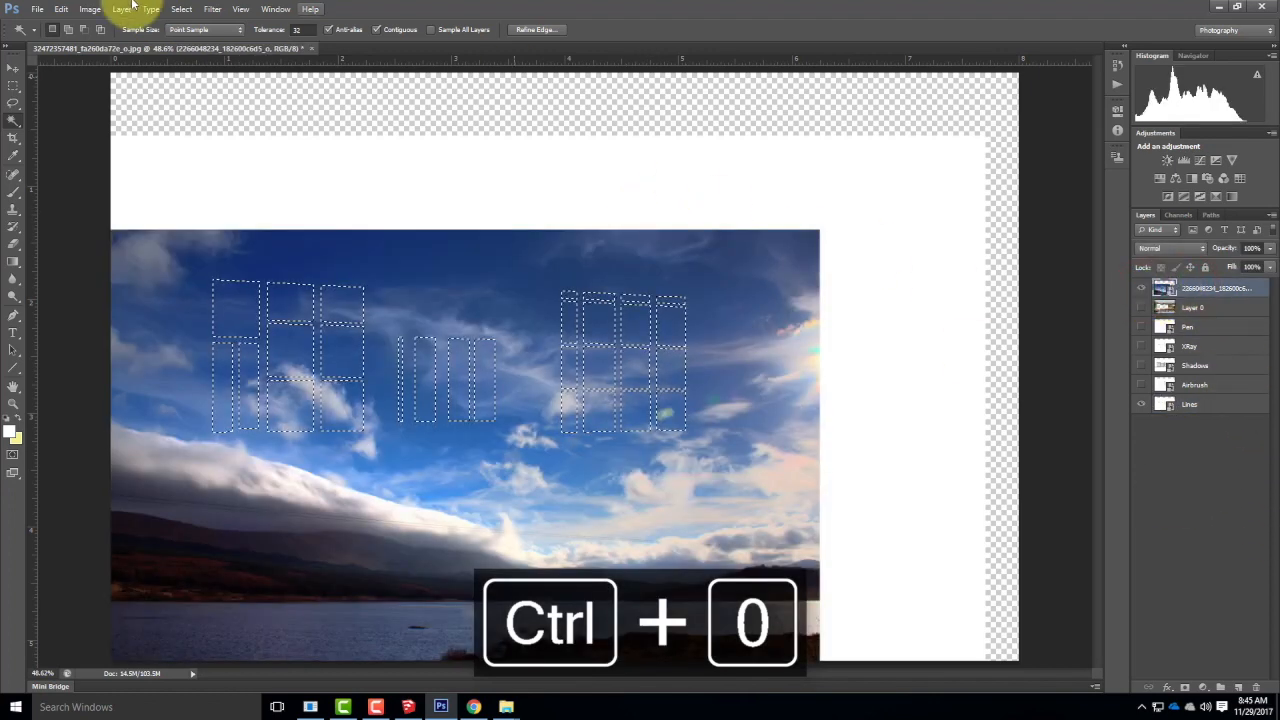
pyautogui.click(90, 9)
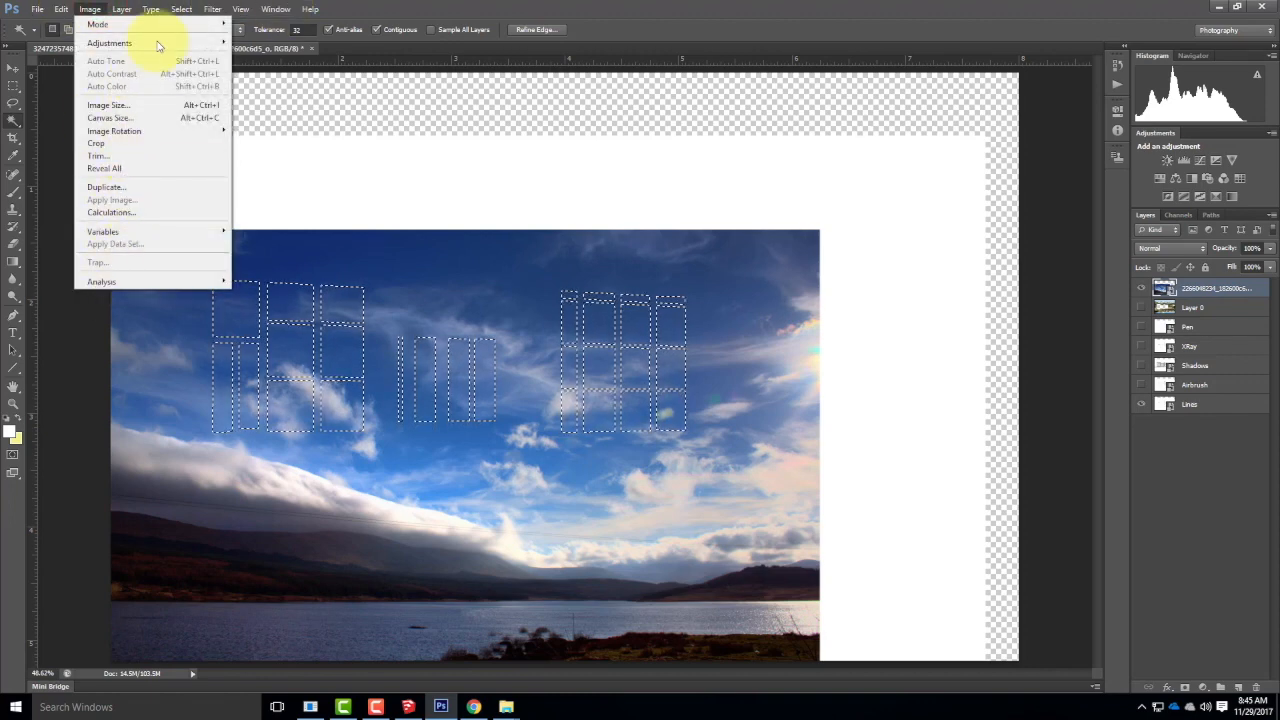
pyautogui.click(140, 9)
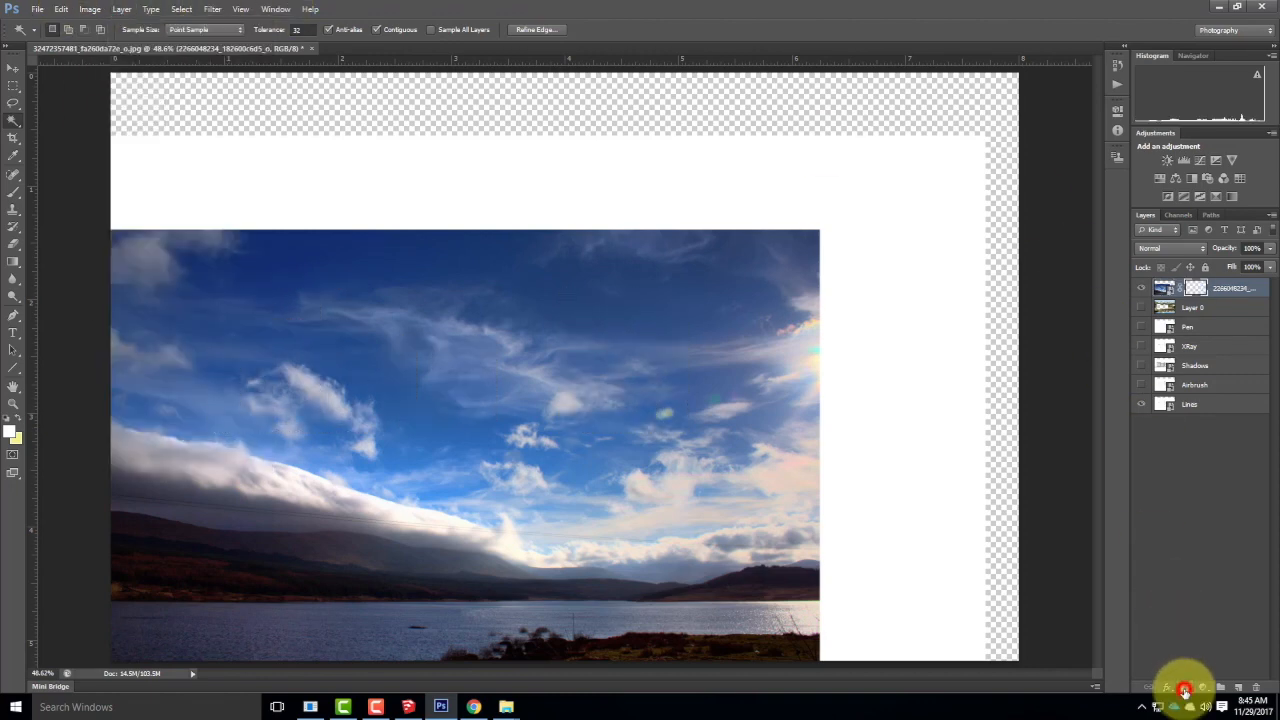
pyautogui.click(1184, 690)
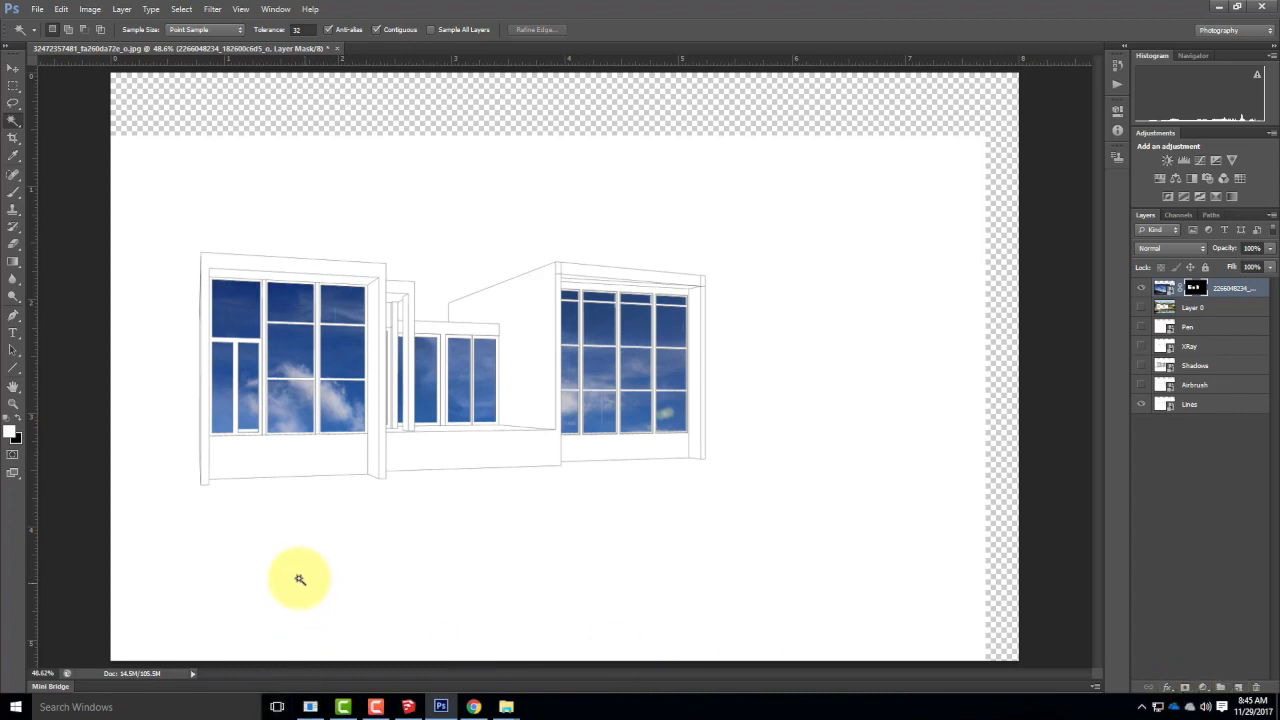
pyautogui.click(1140, 307)
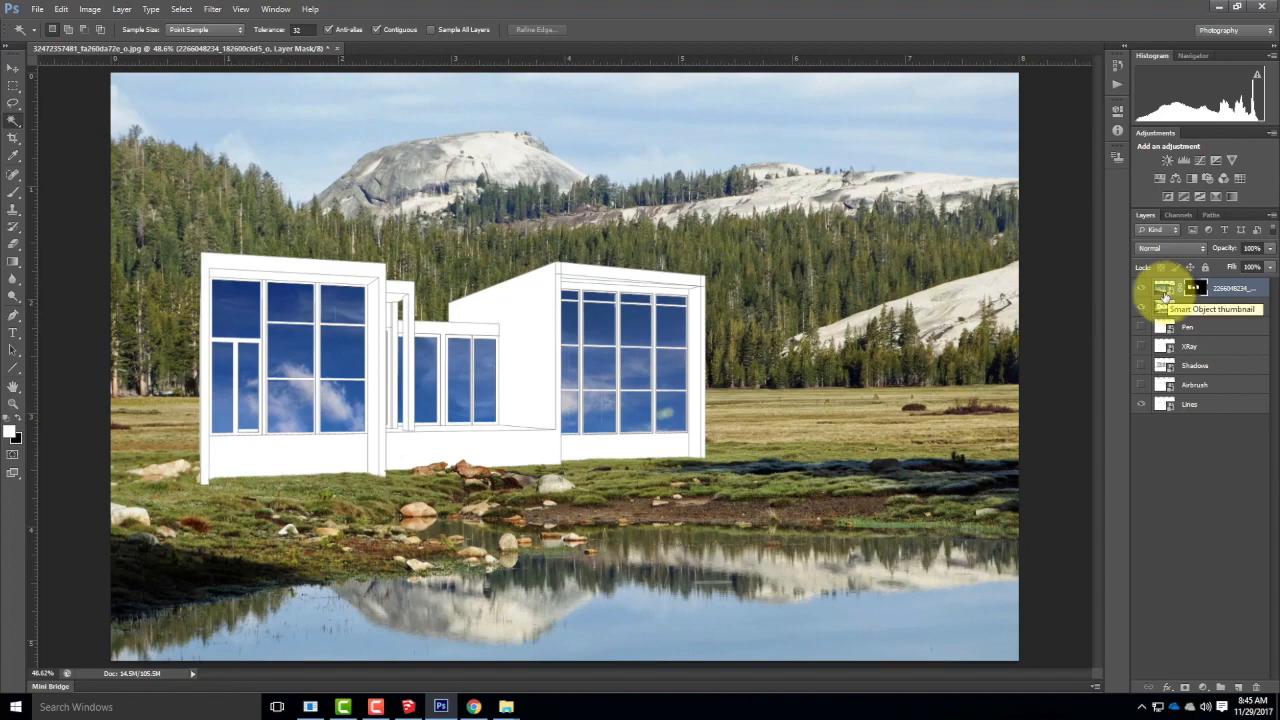
# Add a Hue/Saturation adjustment layer above the masked sky photo and clip it to that layer.
pyautogui.click(124, 10)
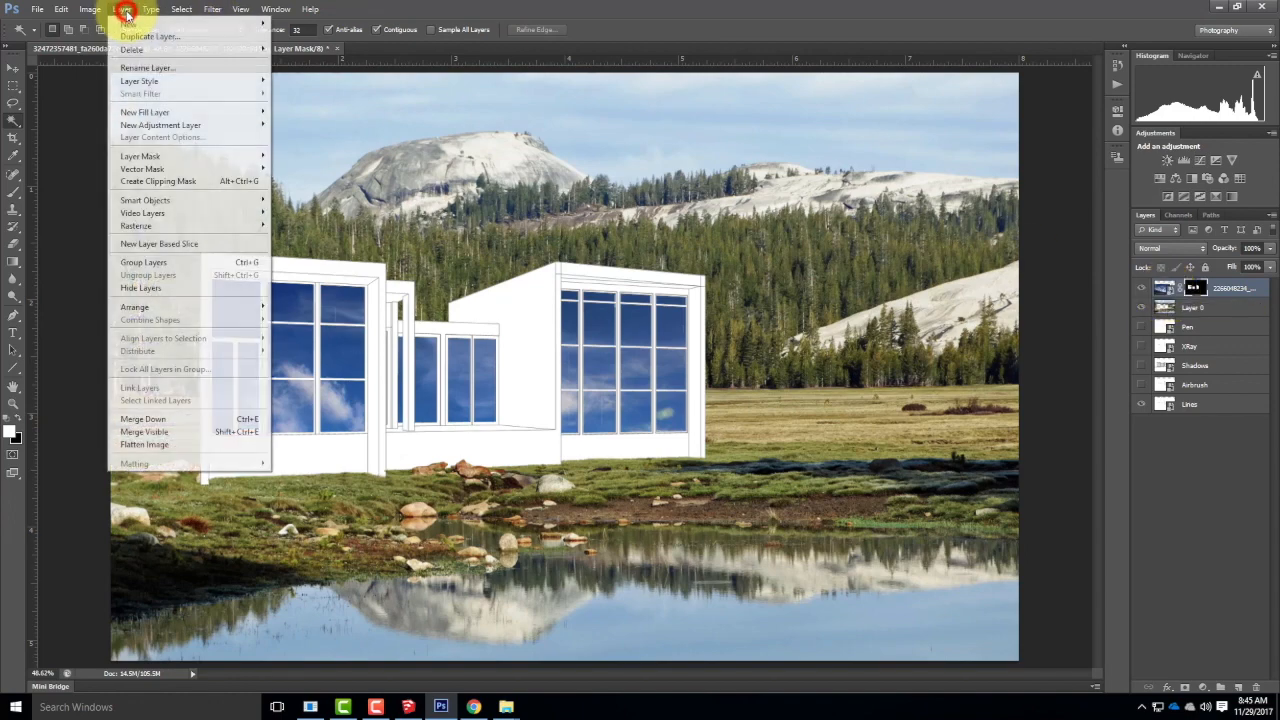
pyautogui.moveTo(149, 124)
pyautogui.click(322, 190)
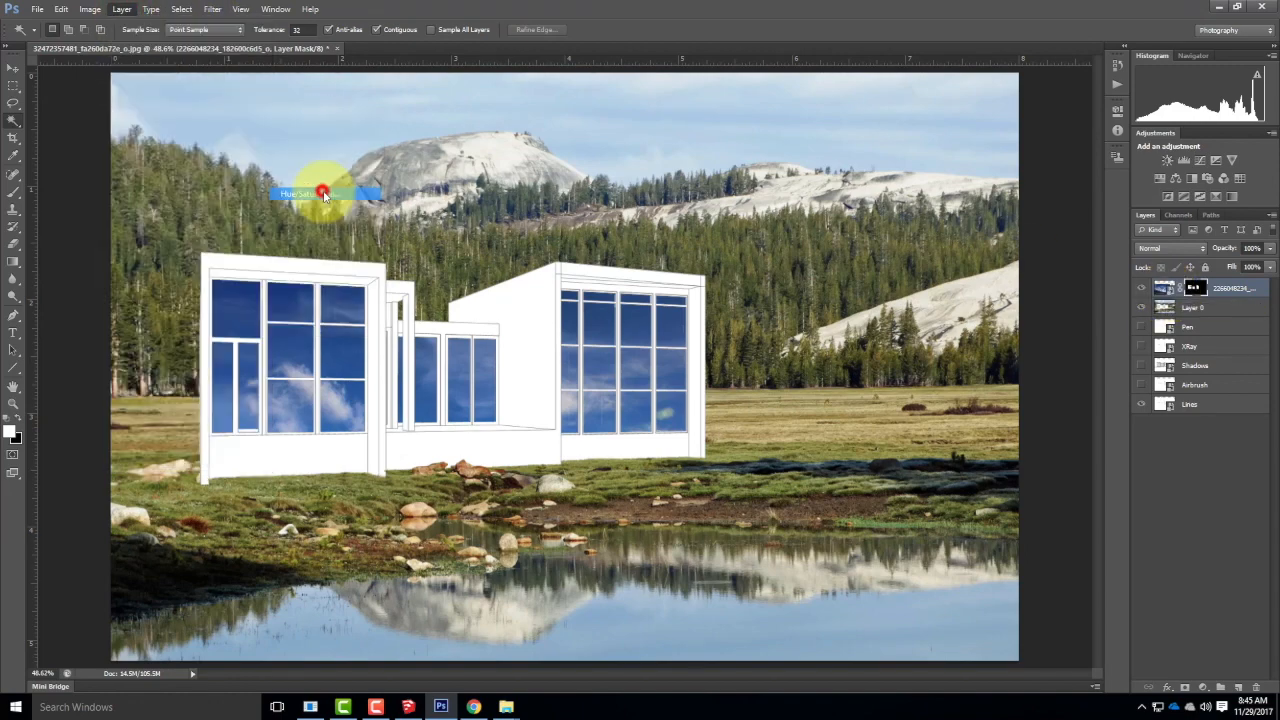
pyautogui.click(718, 241)
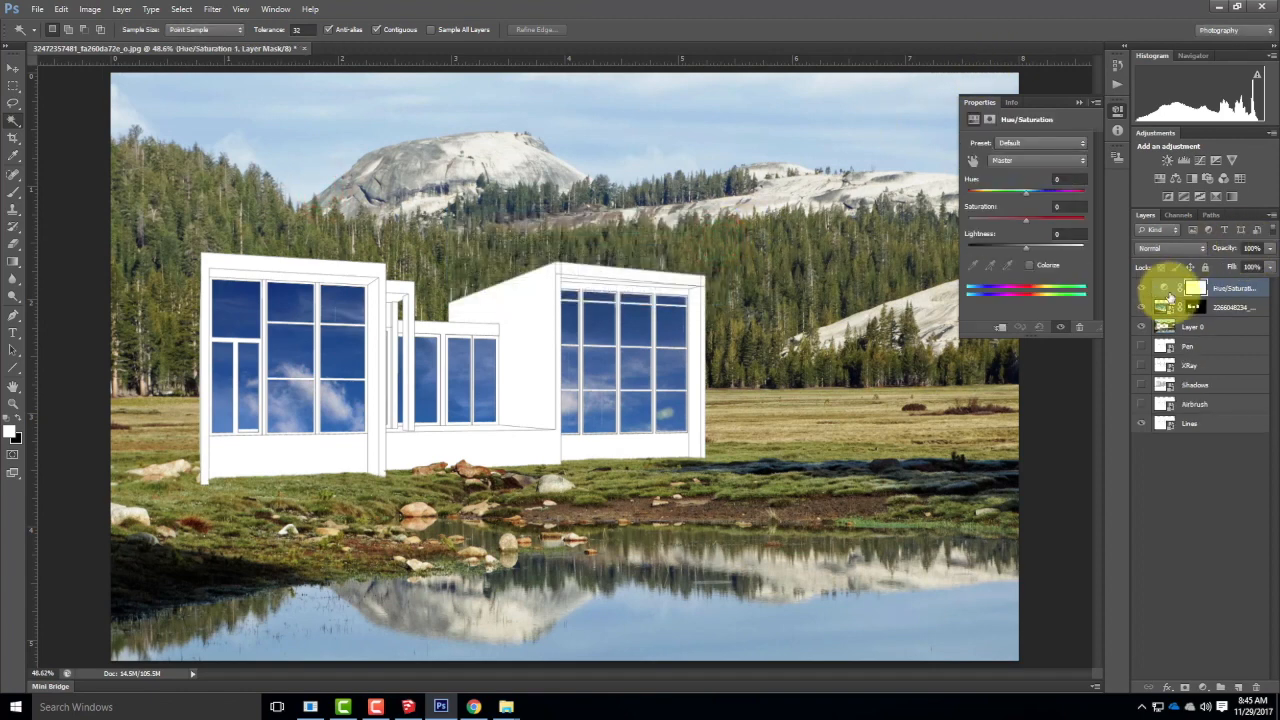
pyautogui.hotkey('ctrl', 'alt', 'g')
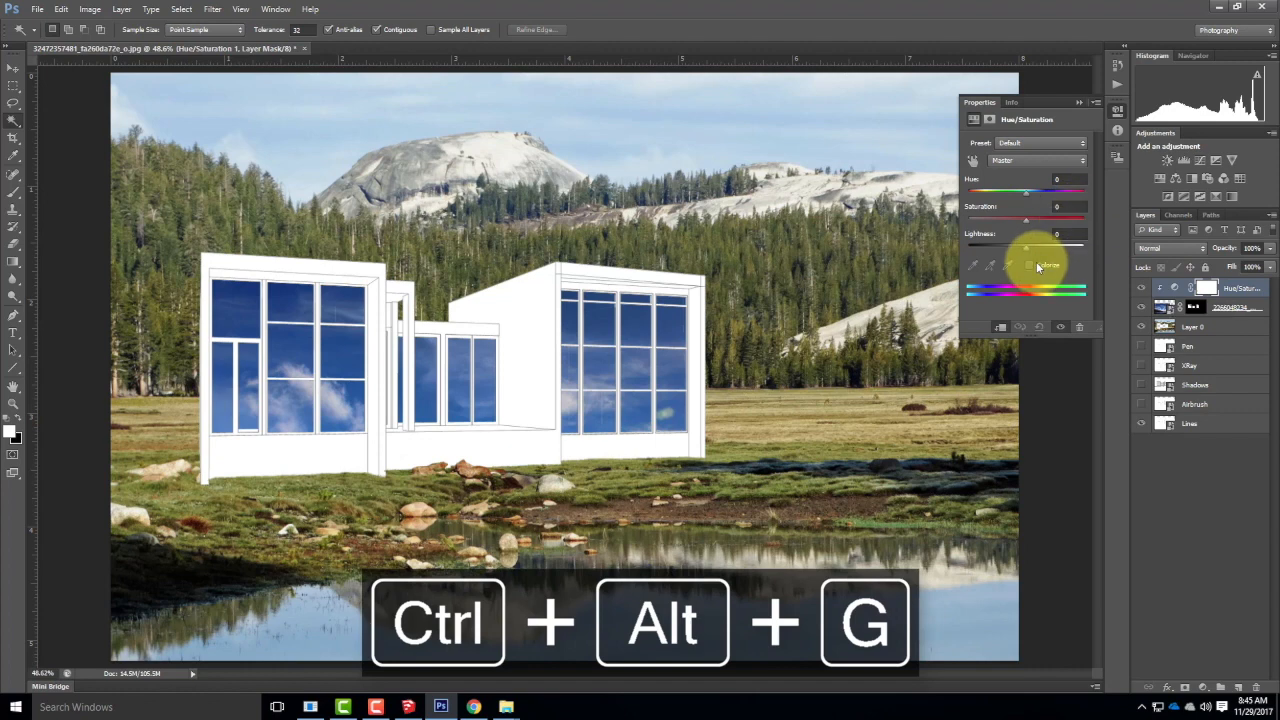
# Set the sky adjustment's saturation to +3 and lightness to +55, and close its settings.
pyautogui.moveTo(1025, 224)
pyautogui.mouseDown()
pyautogui.moveTo(1005, 232)
pyautogui.moveTo(1042, 216)
pyautogui.moveTo(1010, 226)
pyautogui.mouseUp()
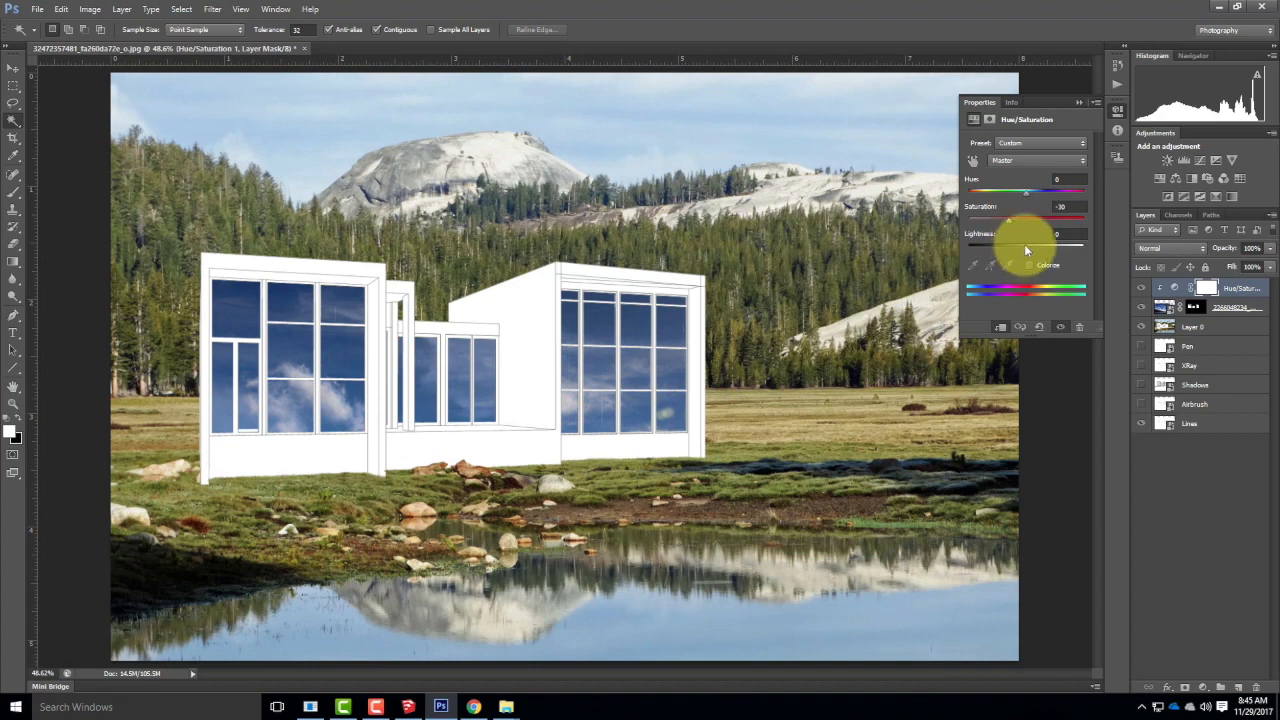
pyautogui.moveTo(1025, 248); pyautogui.dragTo(1056, 246)
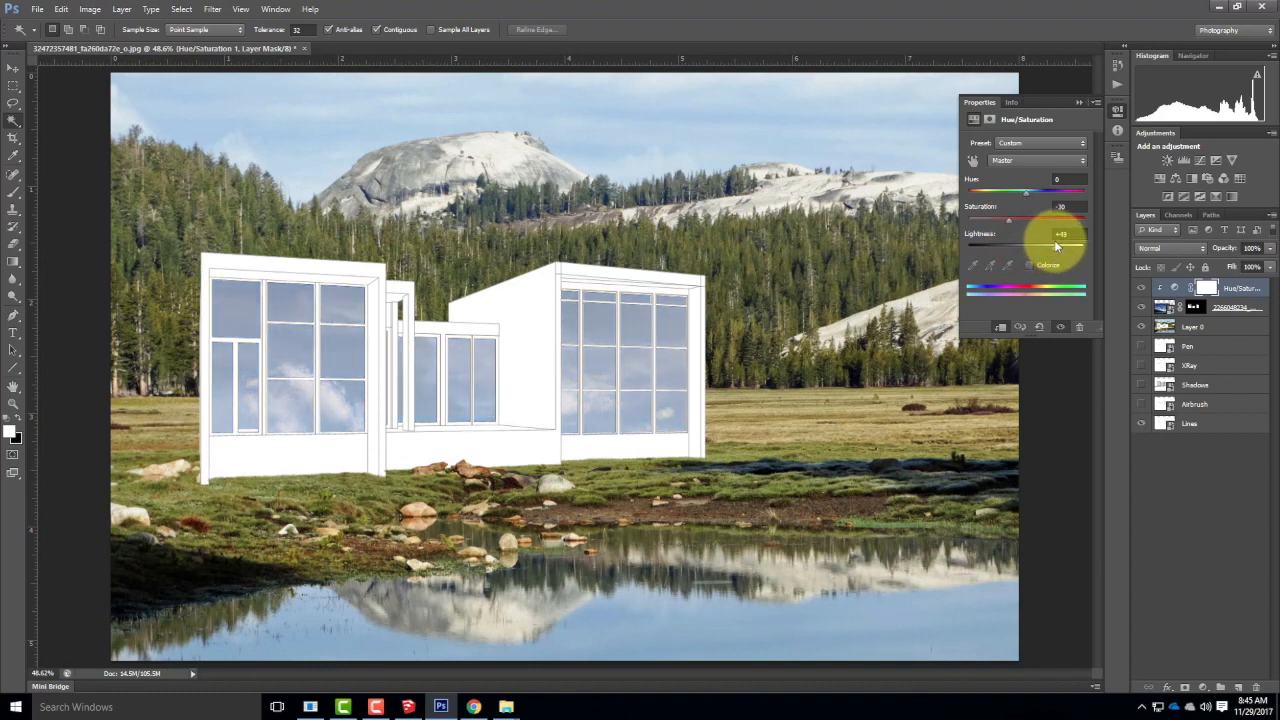
pyautogui.moveTo(1015, 219)
pyautogui.mouseDown()
pyautogui.moveTo(1045, 218)
pyautogui.moveTo(1028, 218)
pyautogui.mouseUp()
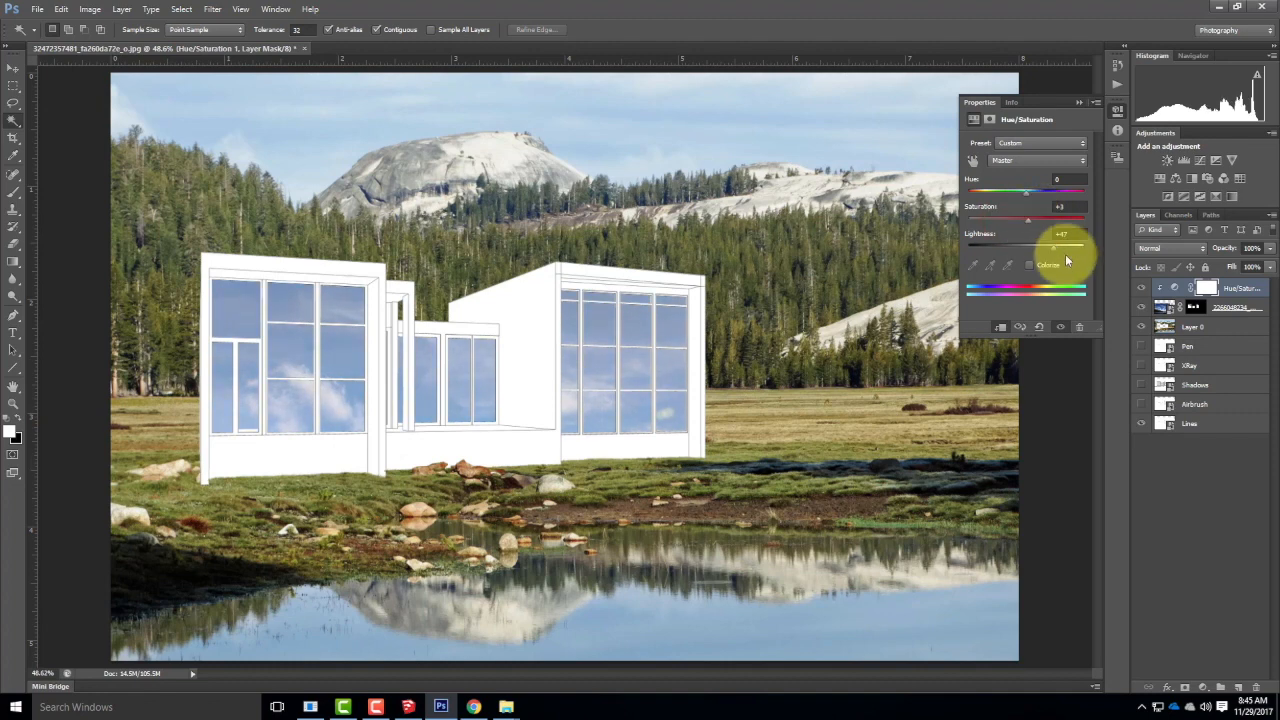
pyautogui.moveTo(1053, 247); pyautogui.dragTo(1059, 248)
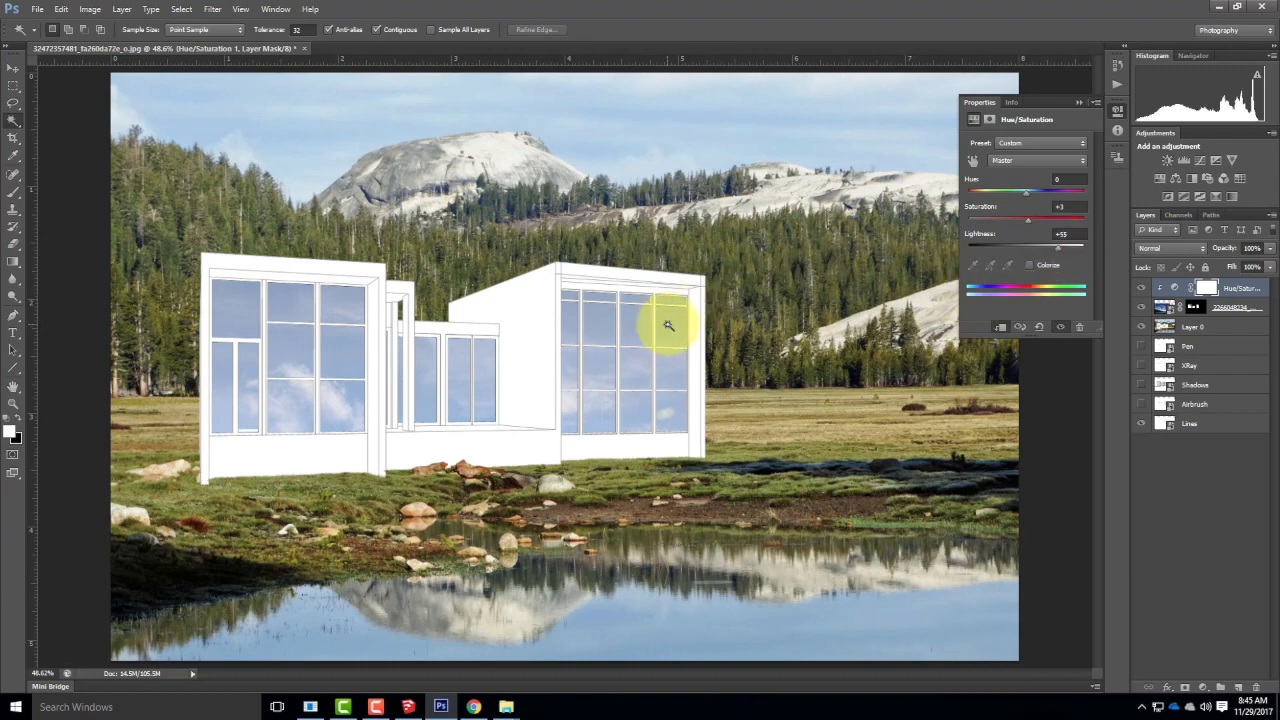
pyautogui.click(1078, 106)
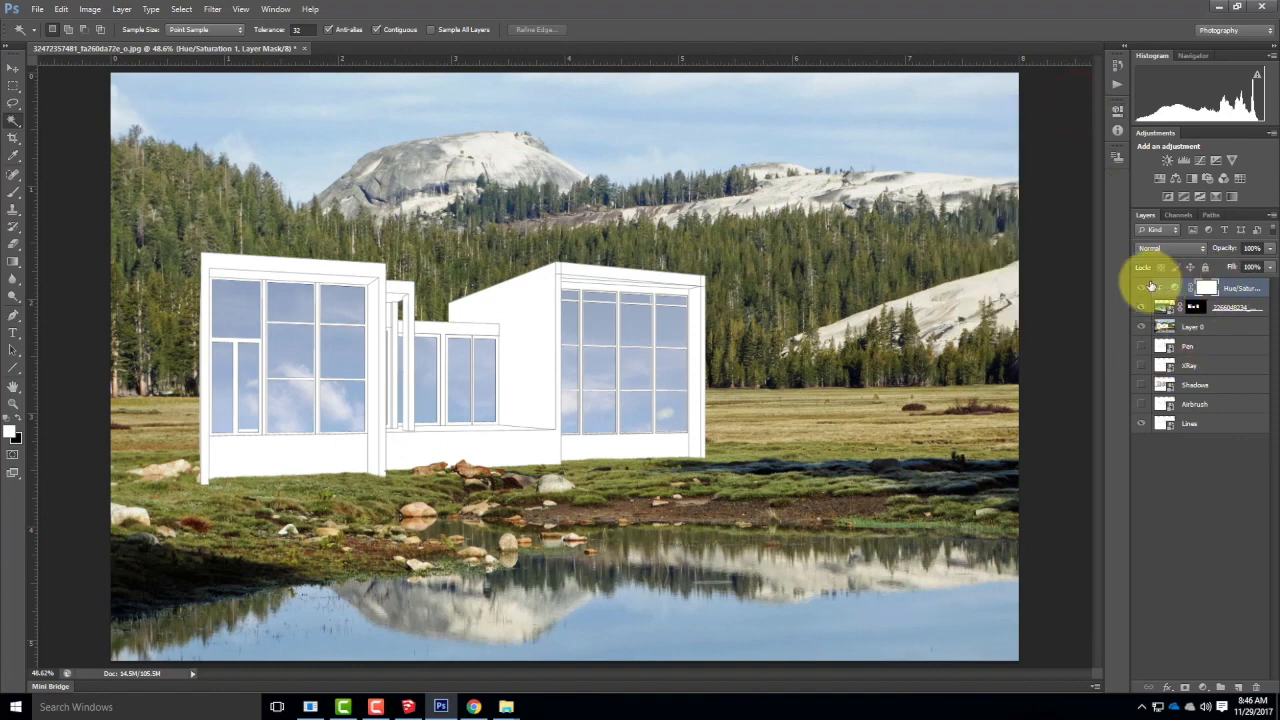
# Put the sky photo layer and its Hue/Saturation adjustment in a new group named Windows, and collapse the group.
pyautogui.keyDown('shift'); pyautogui.click(1243, 310); pyautogui.keyUp('shift')
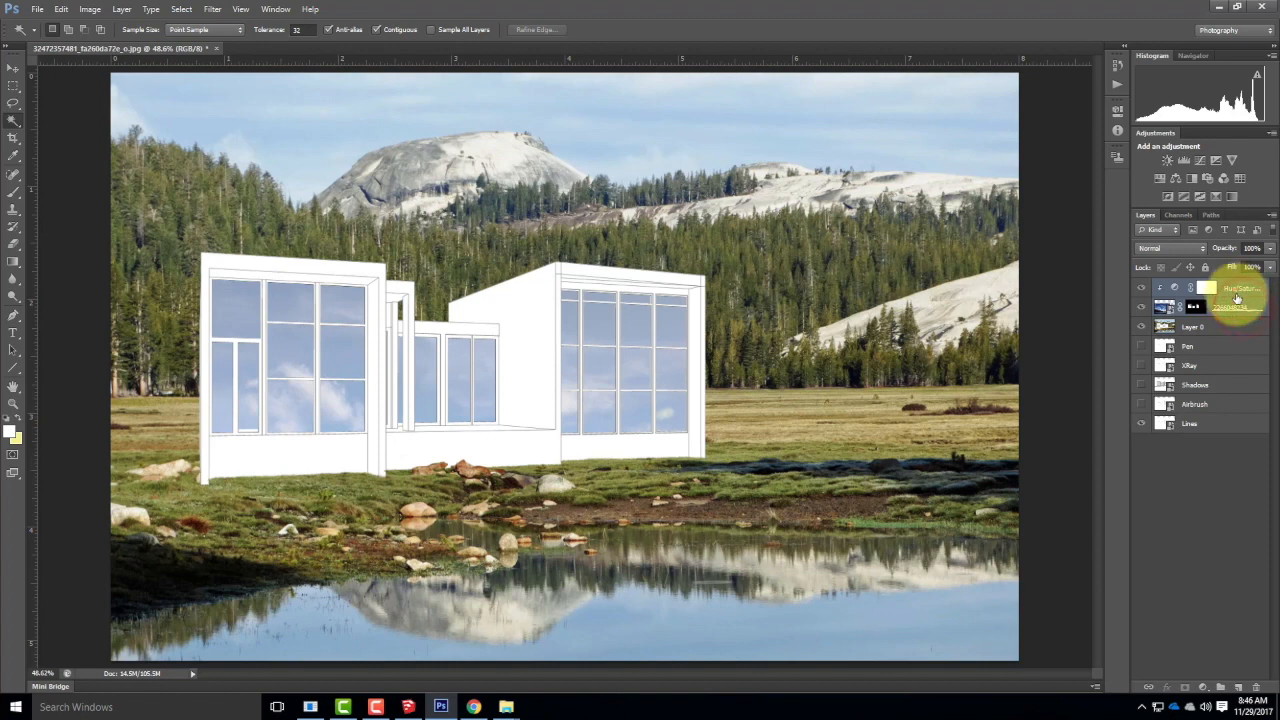
pyautogui.click(1219, 689)
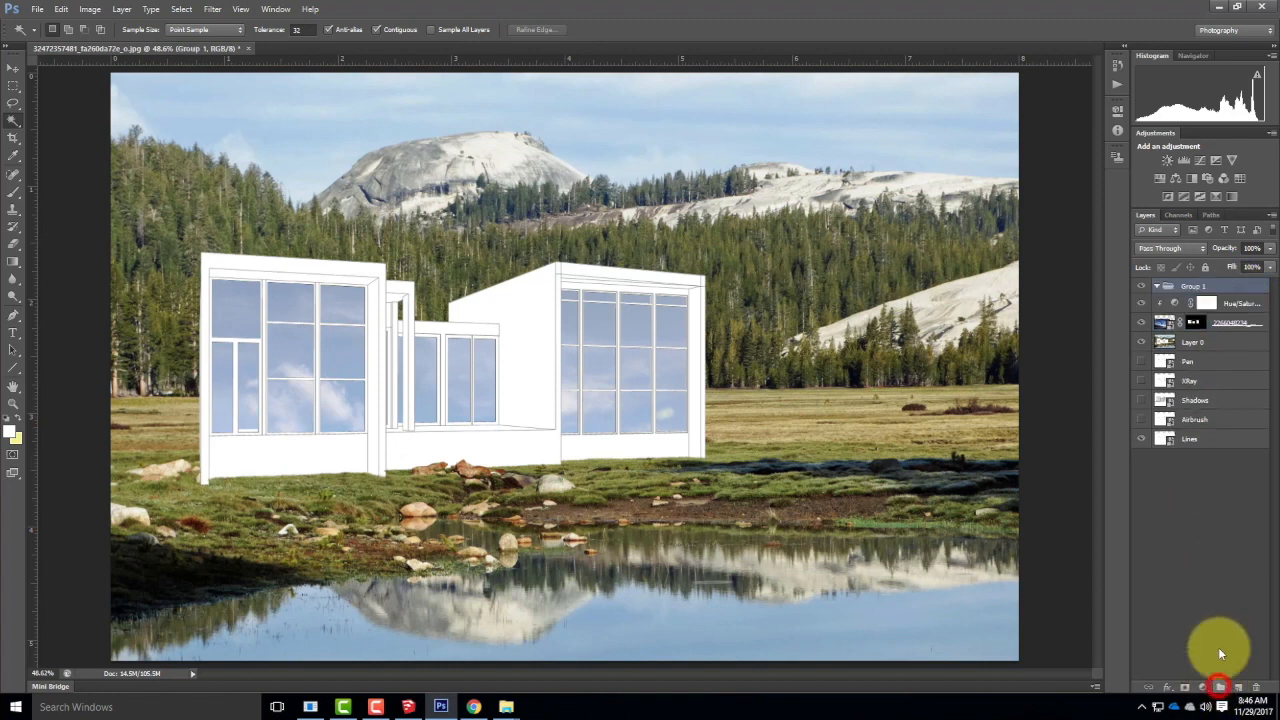
pyautogui.doubleClick(1194, 288)
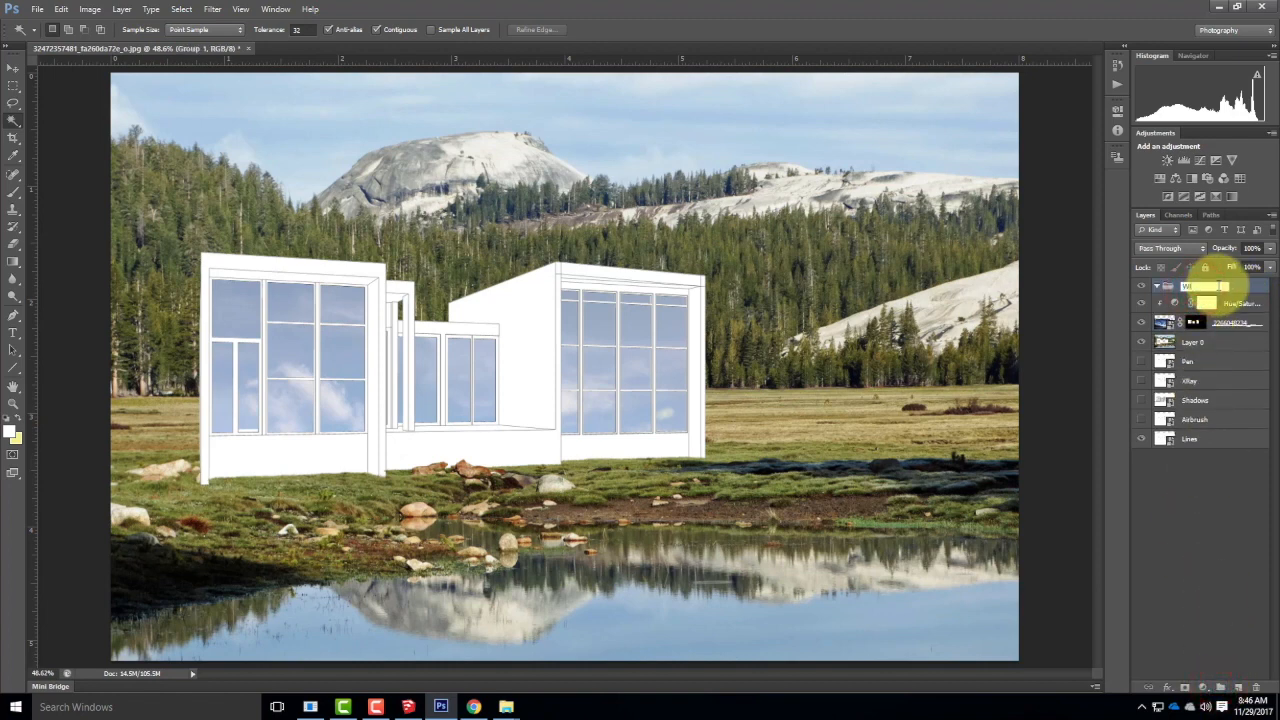
pyautogui.write('Windows')
pyautogui.click(1245, 303)
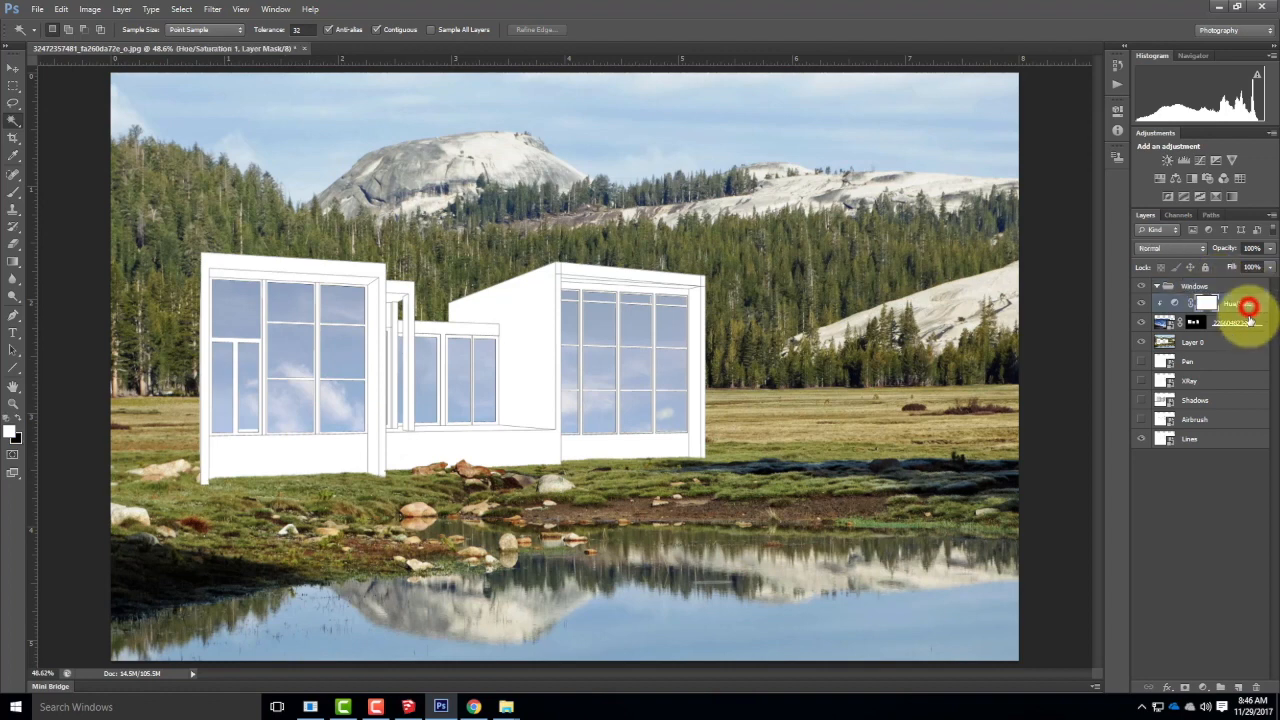
pyautogui.moveTo(1245, 303); pyautogui.dragTo(1203, 292)
pyautogui.click(1157, 288)
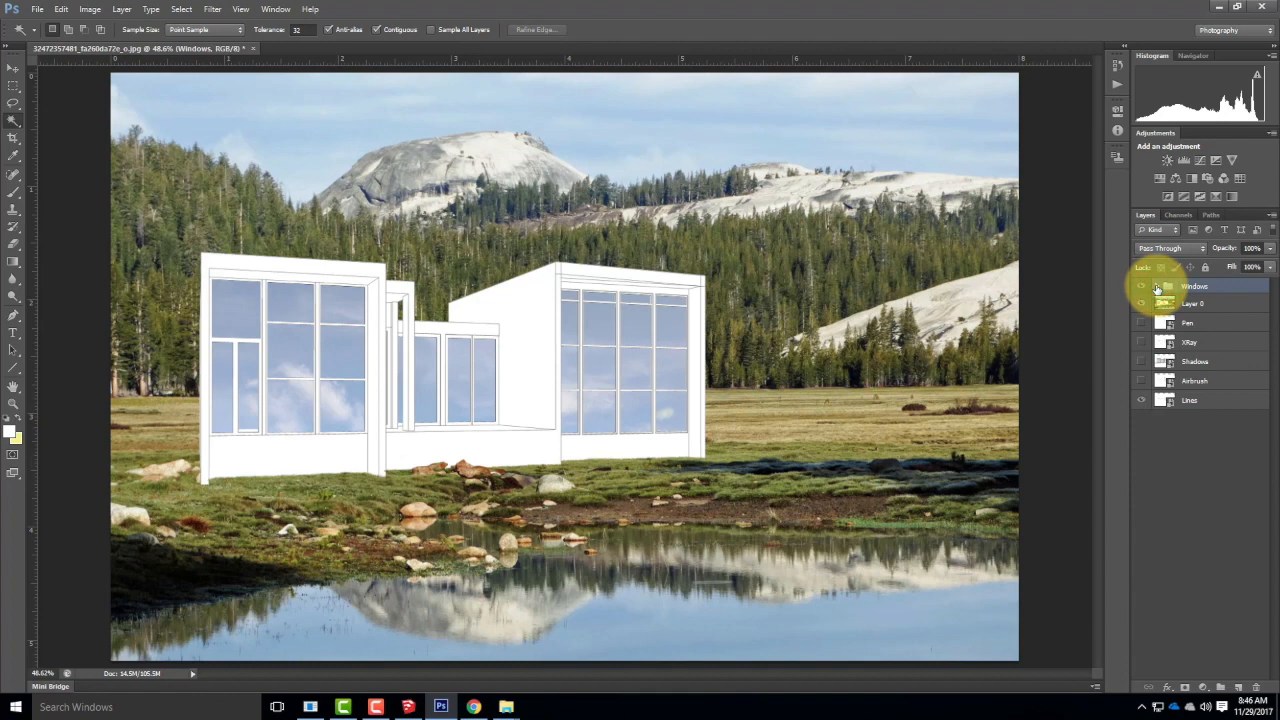
# Deselect the layers and toggle the Windows group off and on to compare the cabin with and without sky glazing.
pyautogui.click(1203, 465)
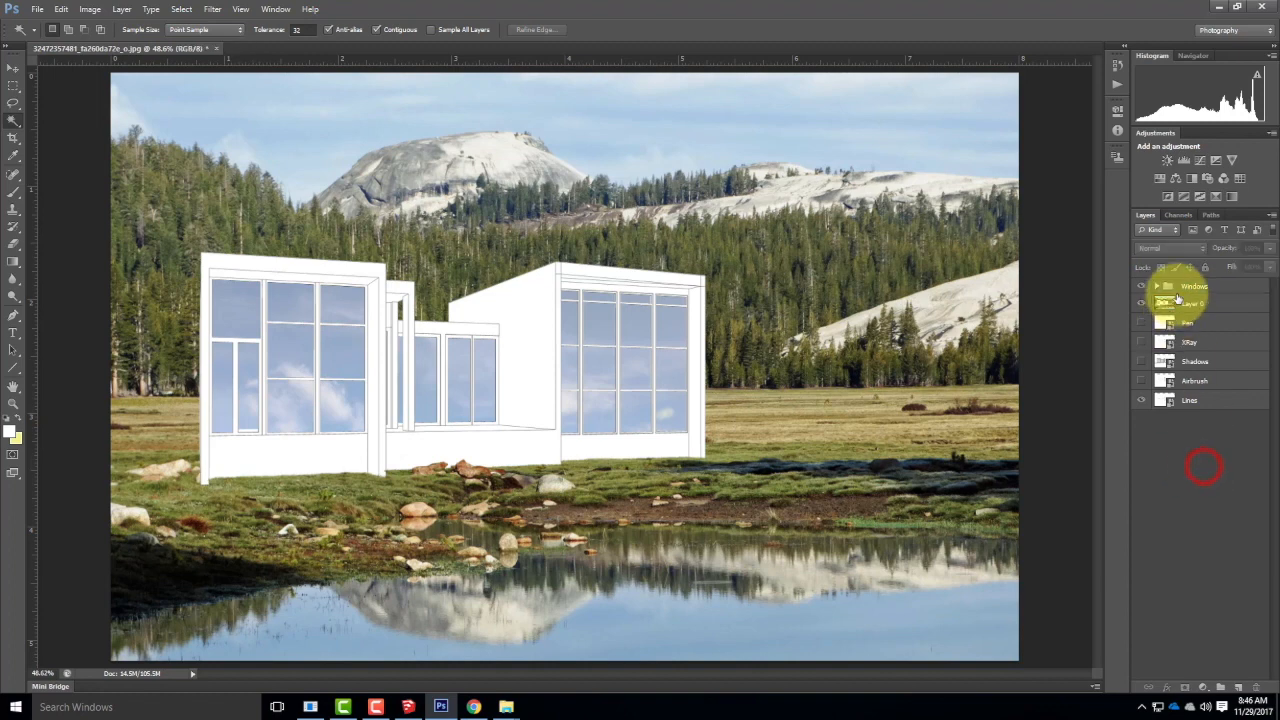
pyautogui.click(1139, 289)
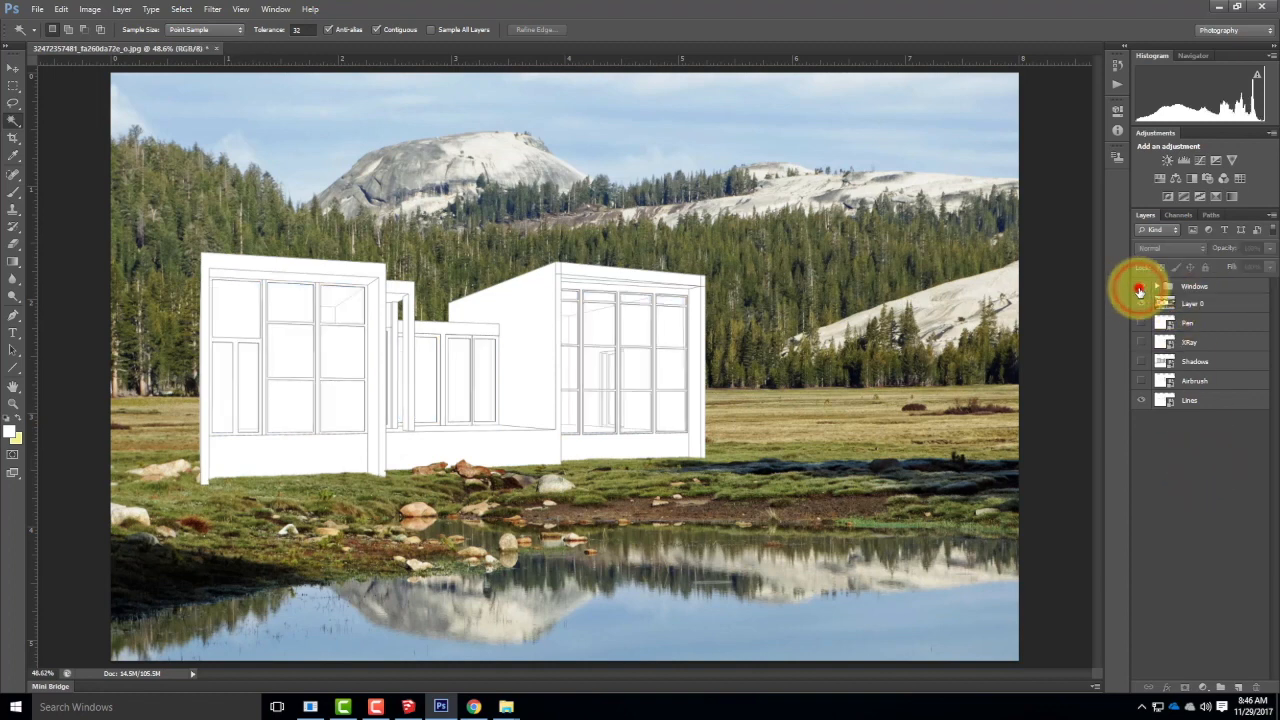
pyautogui.click(1139, 289)
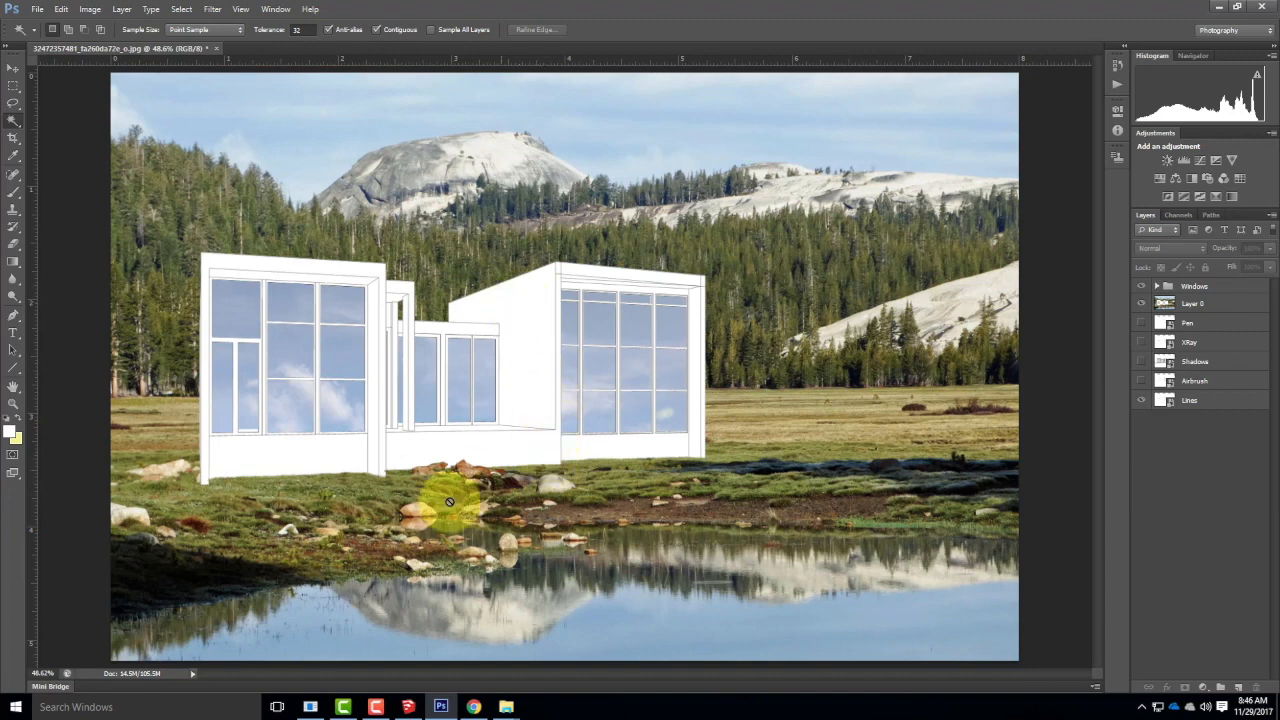
# Switch to Chrome and open search.creativecommons.org in a new tab.
pyautogui.click(473, 707)
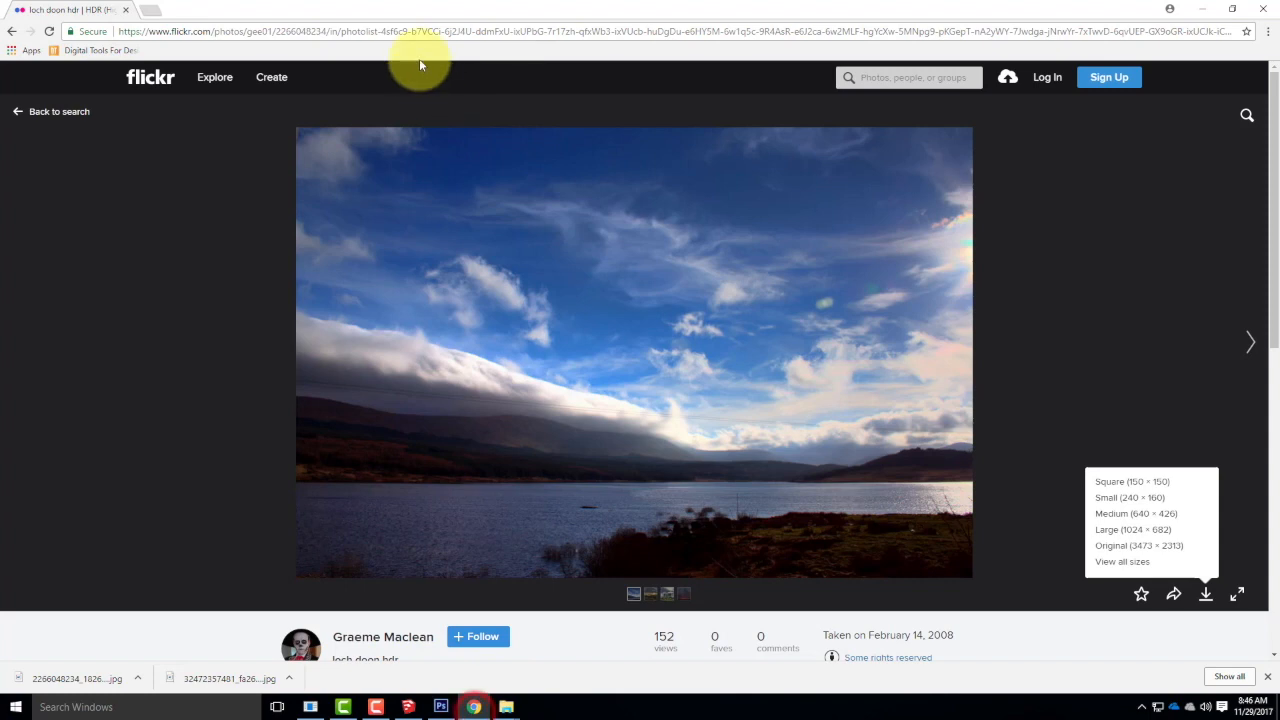
pyautogui.click(152, 9)
pyautogui.write('search.creativecommons.org')
pyautogui.press('Return')
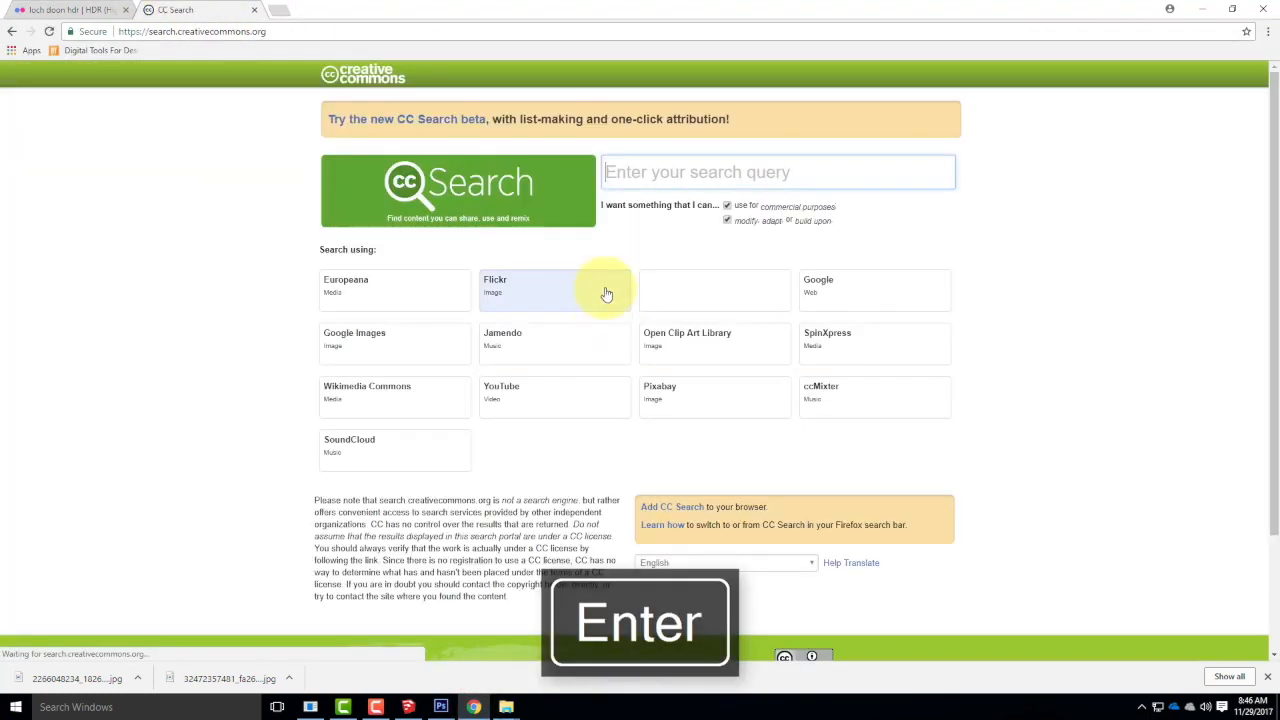
# Search Flickr through CC Search for "concrete tiling texture" and look through the resulting photos.
pyautogui.click(651, 180)
pyautogui.write('c')
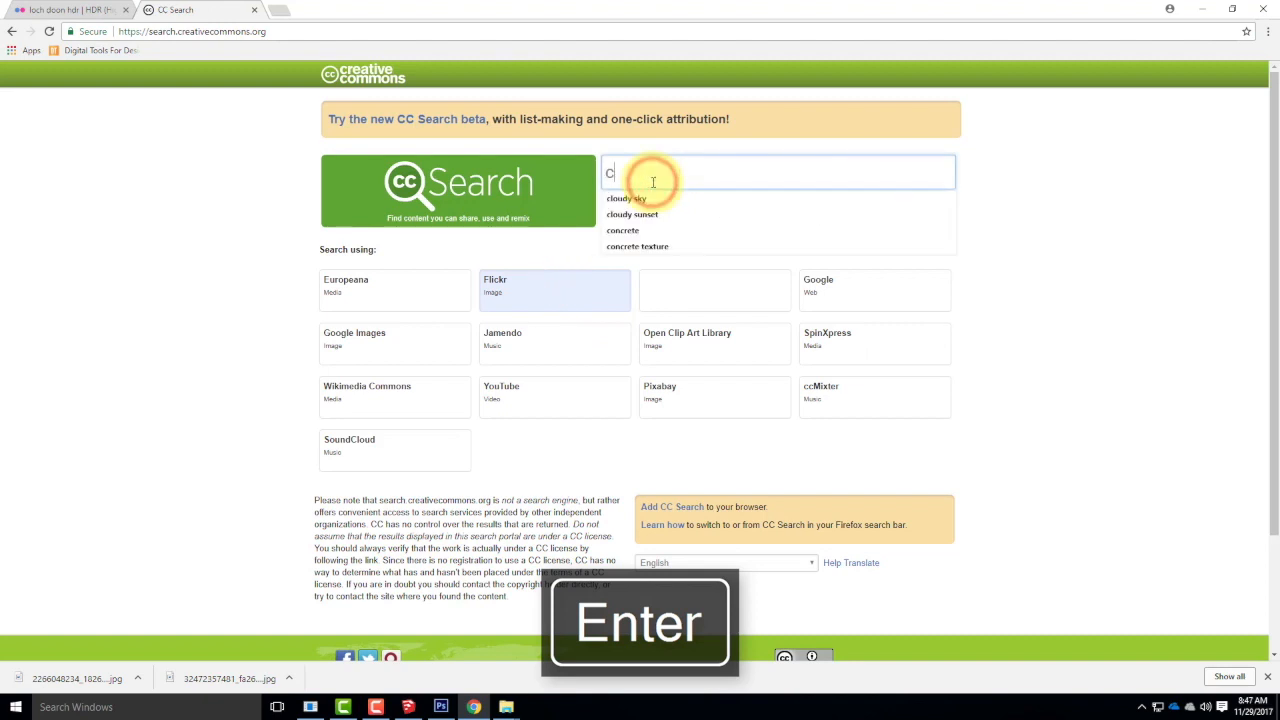
pyautogui.write('oncrete ti')
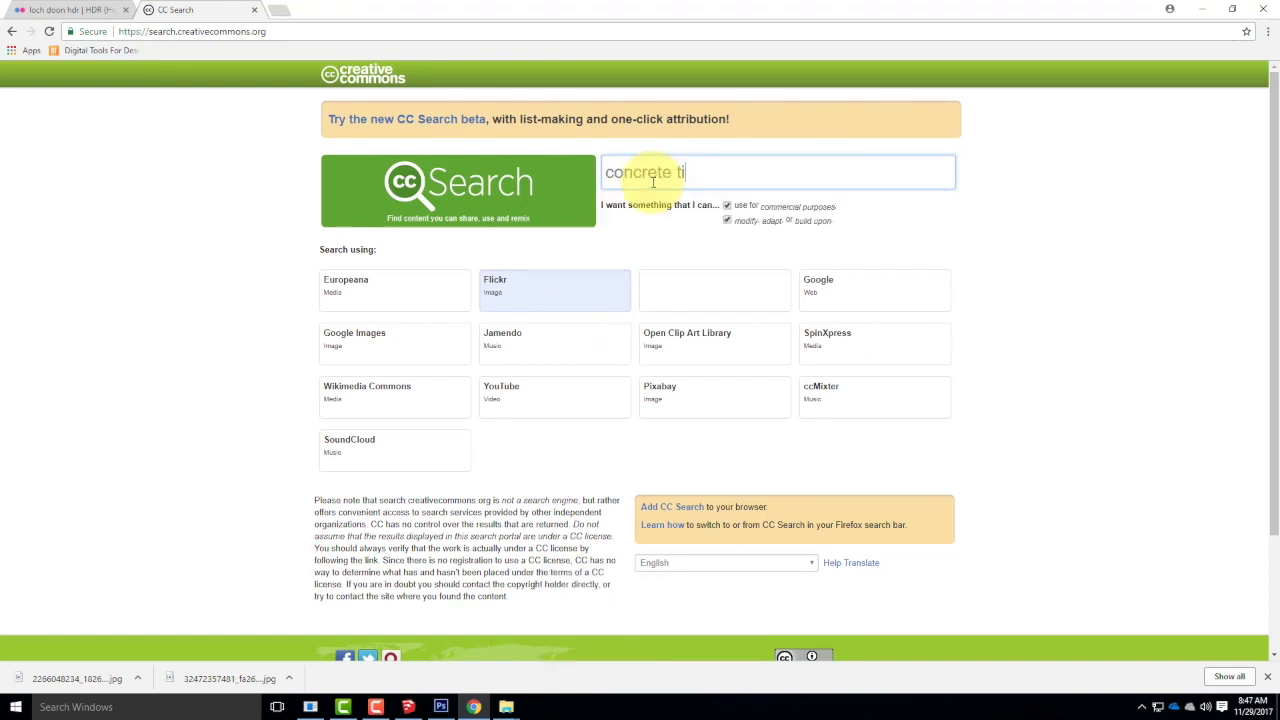
pyautogui.write('ling texture')
pyautogui.press('Return')
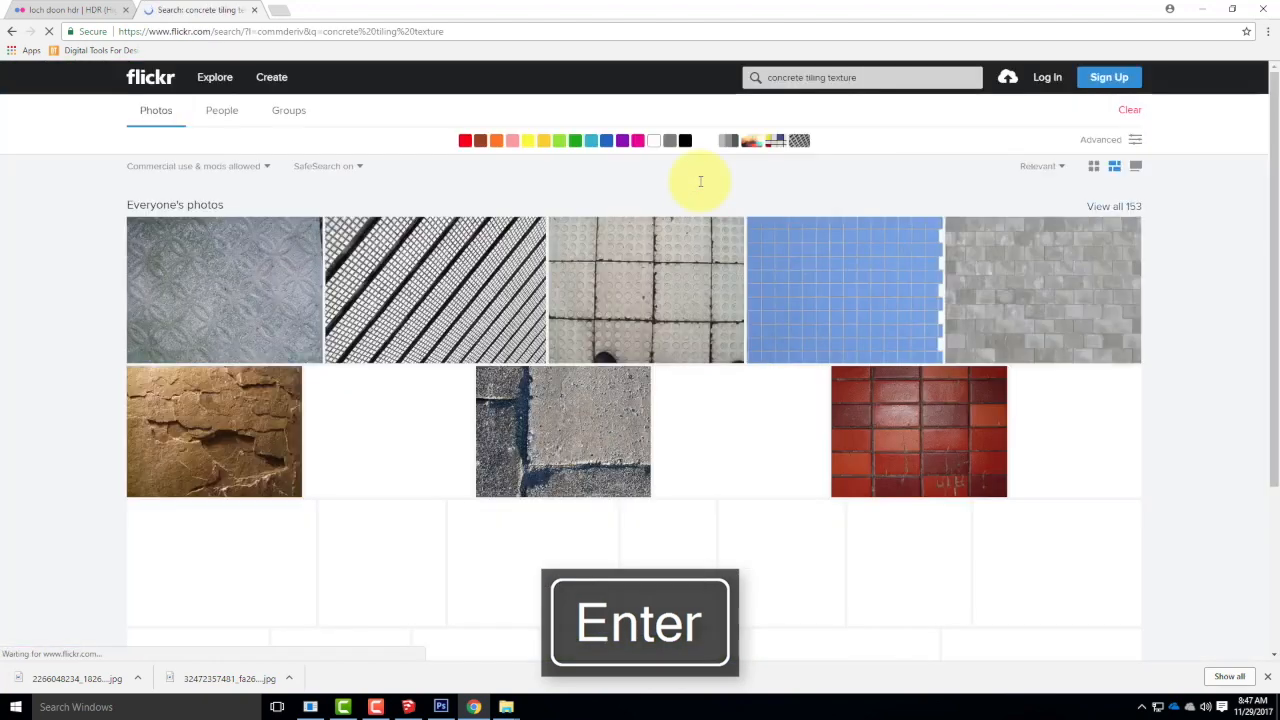
pyautogui.scroll(-3, 862, 242)
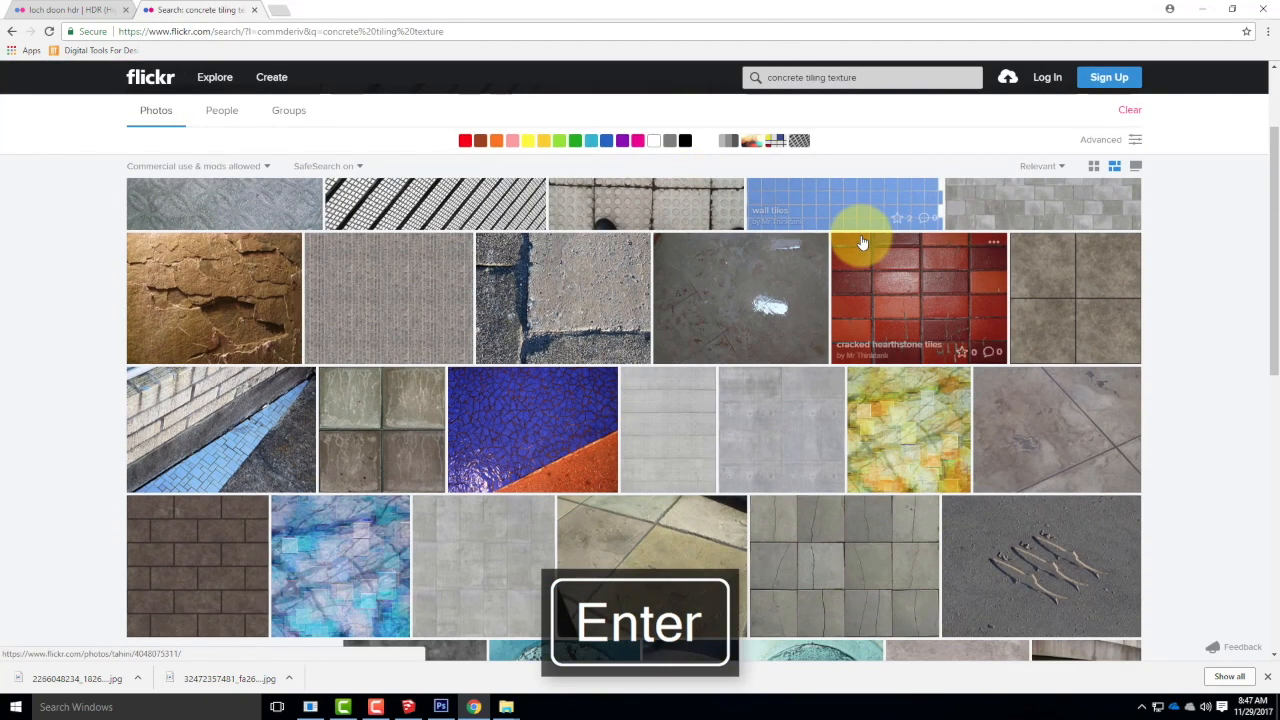
# Download the seamless grey concrete panel texture from the search results at its original 3400 × 3400 size.
pyautogui.scroll(-2, 862, 242)
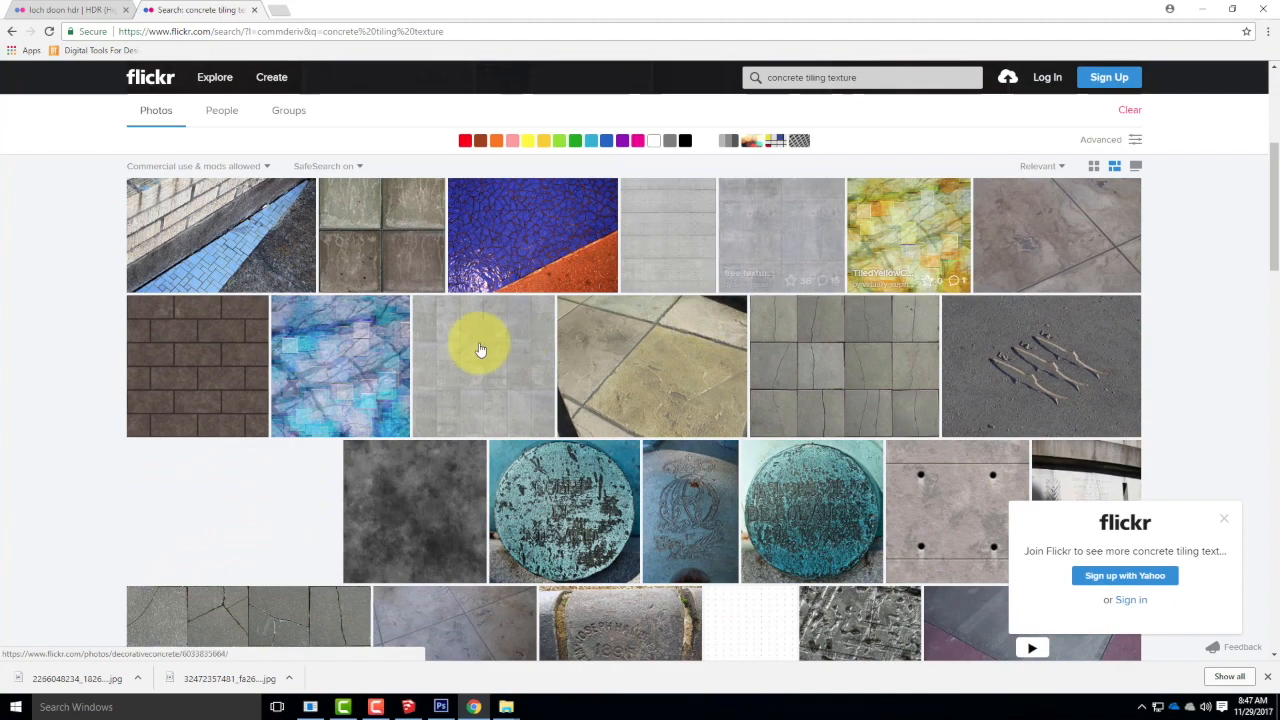
pyautogui.click(459, 340)
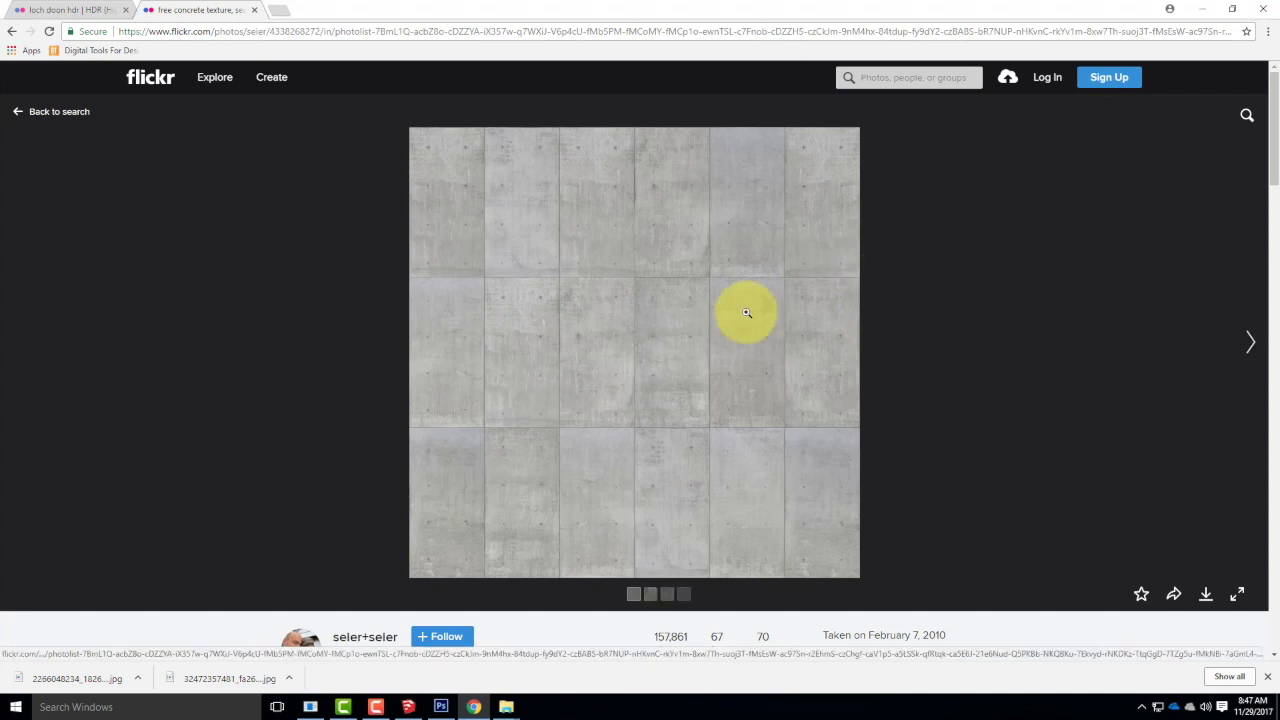
pyautogui.click(1208, 594)
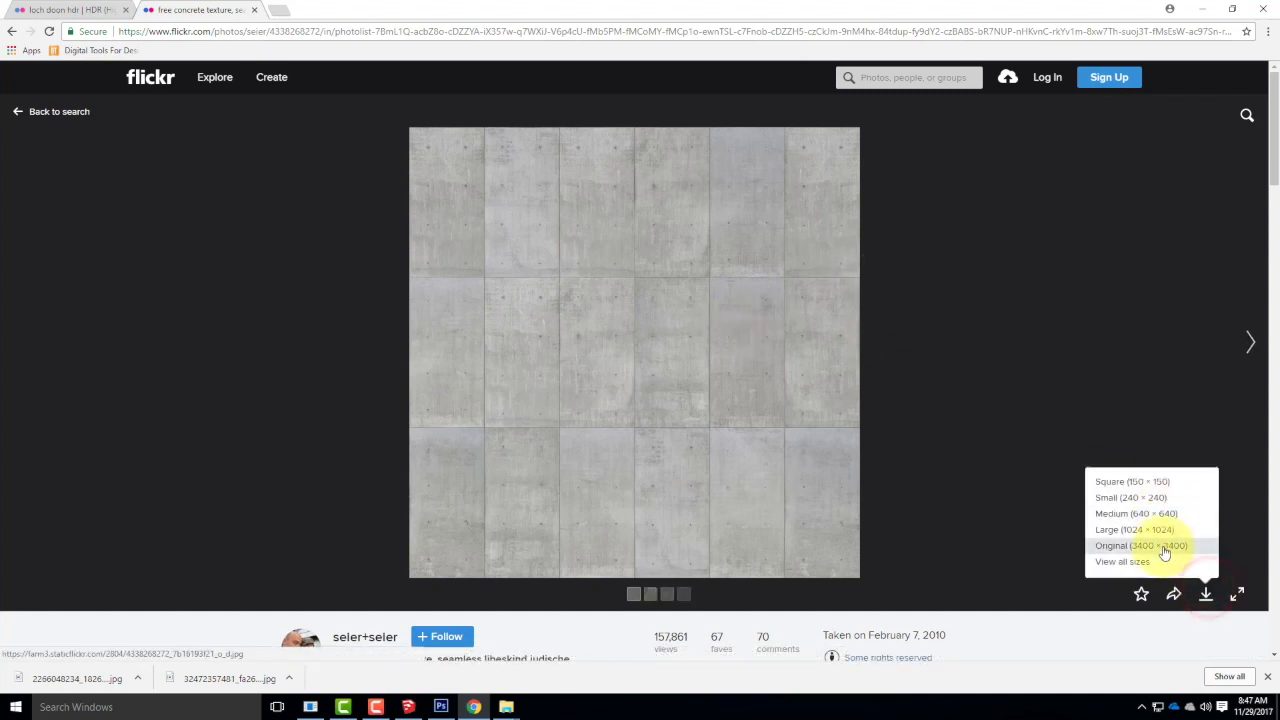
pyautogui.click(1165, 555)
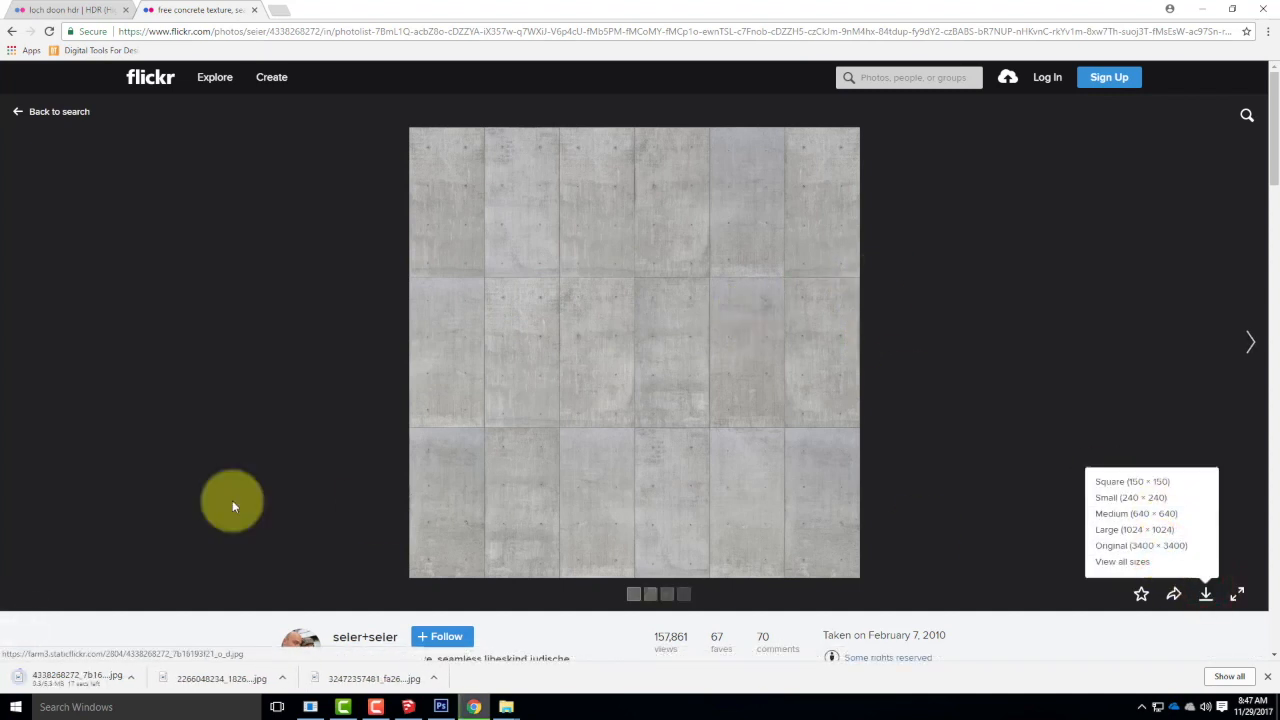
# Show the downloaded concrete texture in its folder and copy the image file.
pyautogui.click(137, 677)
pyautogui.click(172, 630)
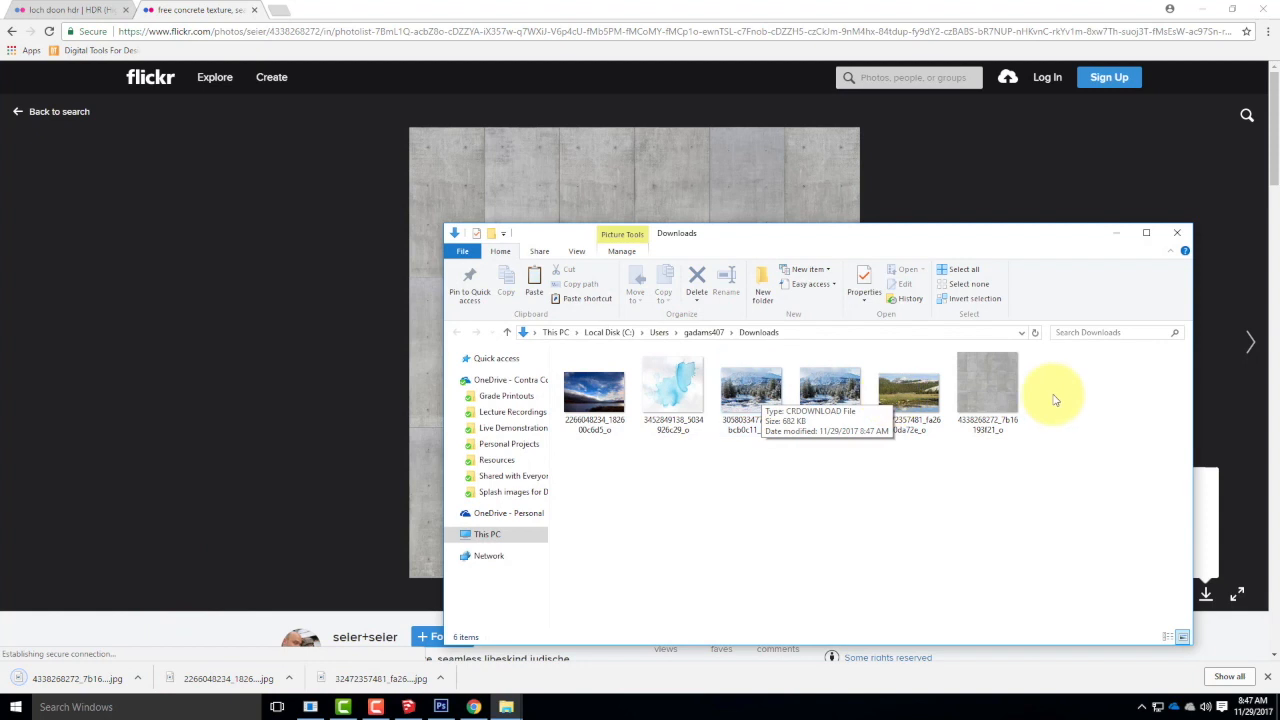
pyautogui.rightClick(1013, 390)
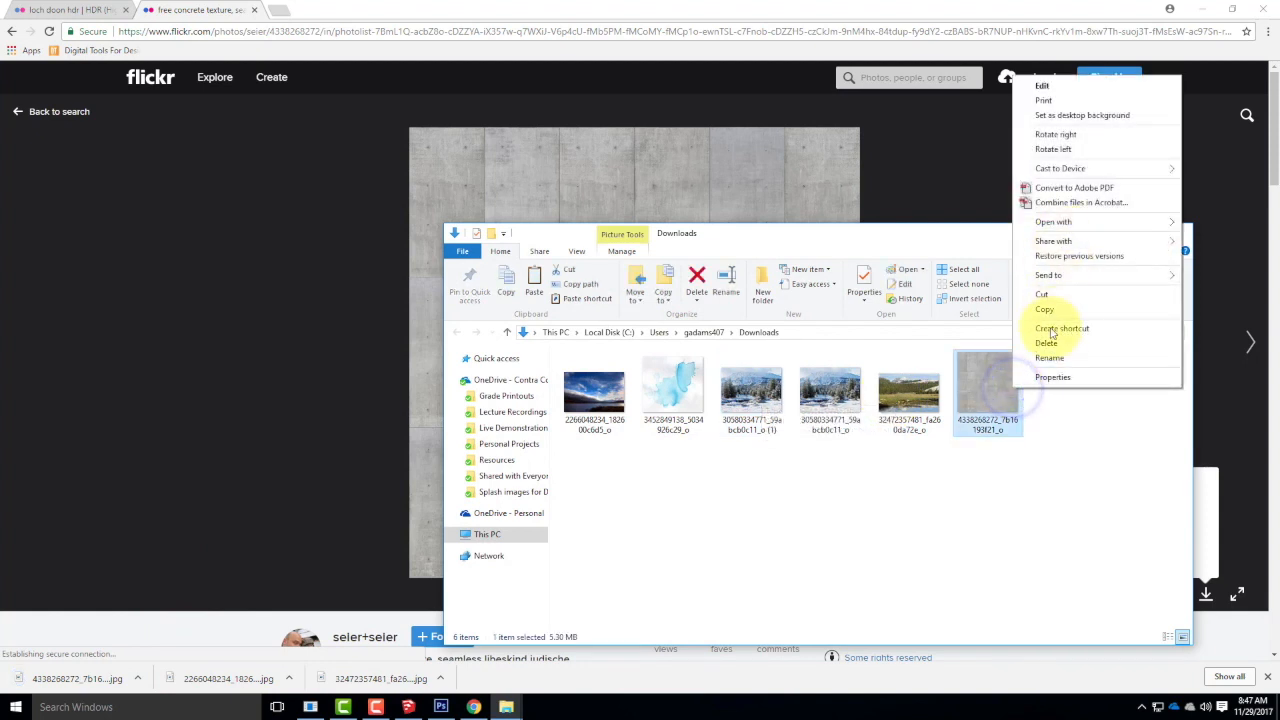
pyautogui.click(1047, 309)
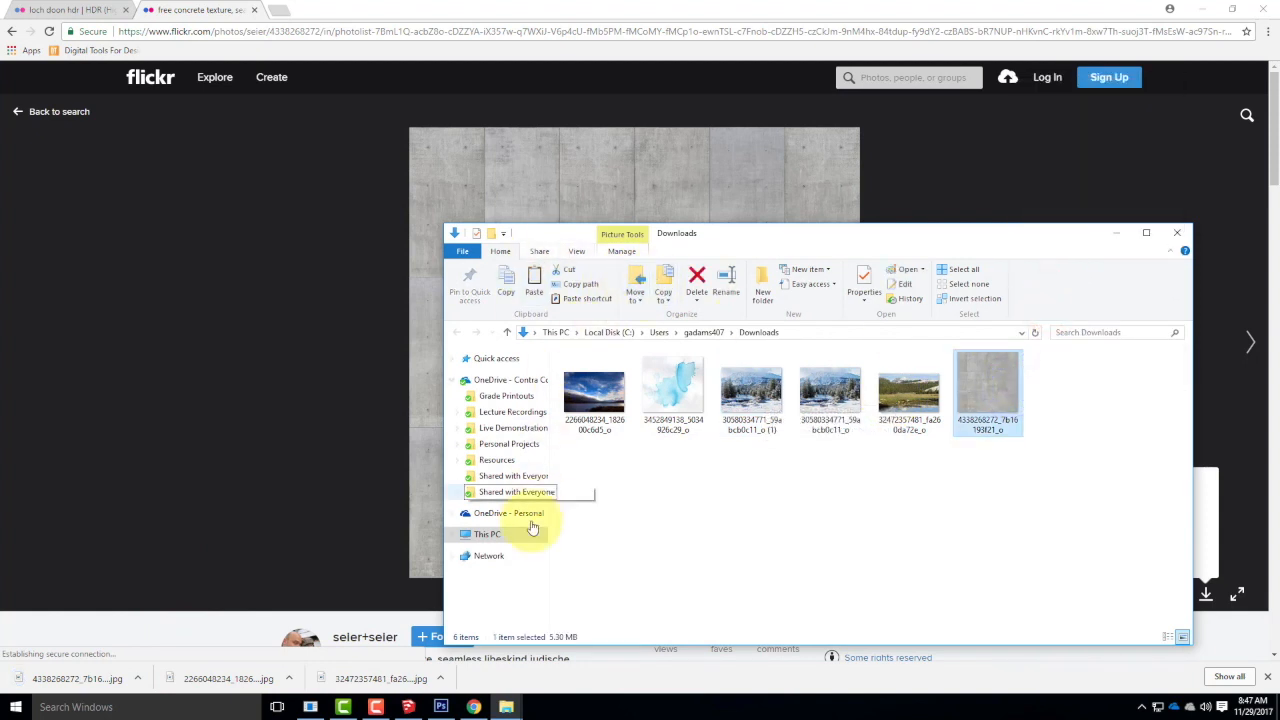
# Paste the texture file into the Ex131 folder under Live Demonstrations, Live - A135 Exercises.
pyautogui.click(503, 428)
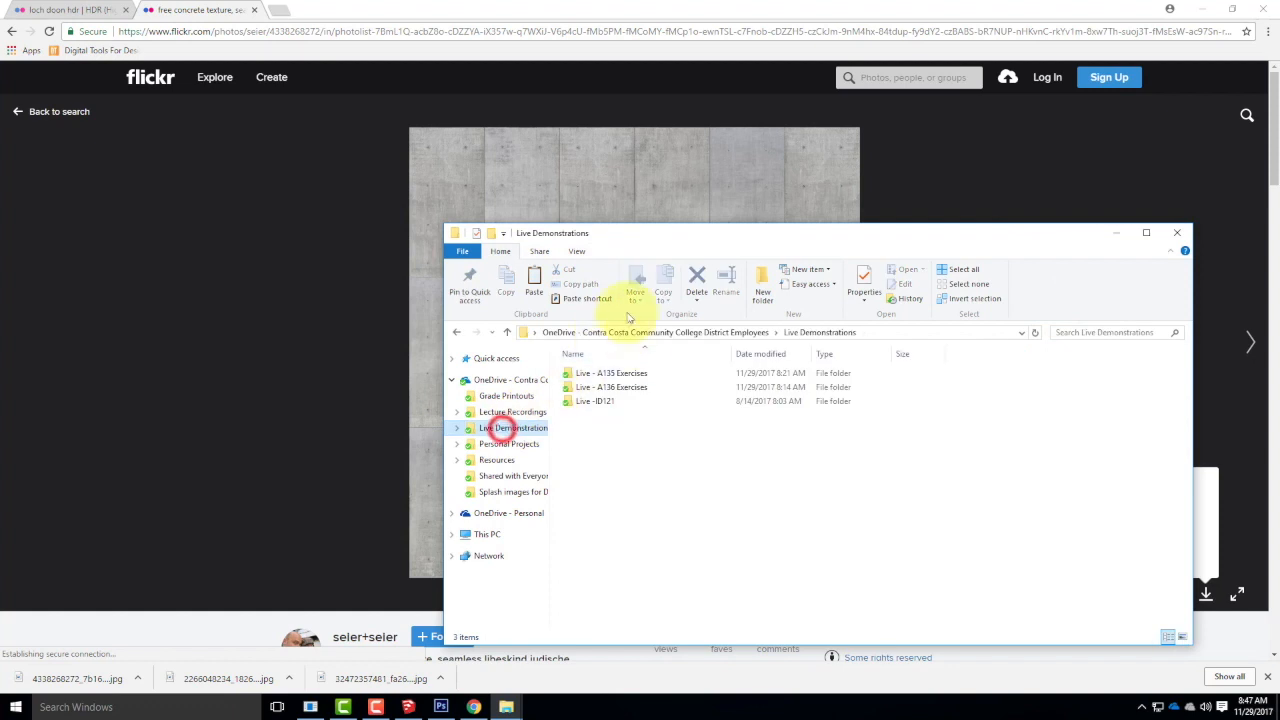
pyautogui.doubleClick(620, 373)
pyautogui.scroll(-4, 640, 480)
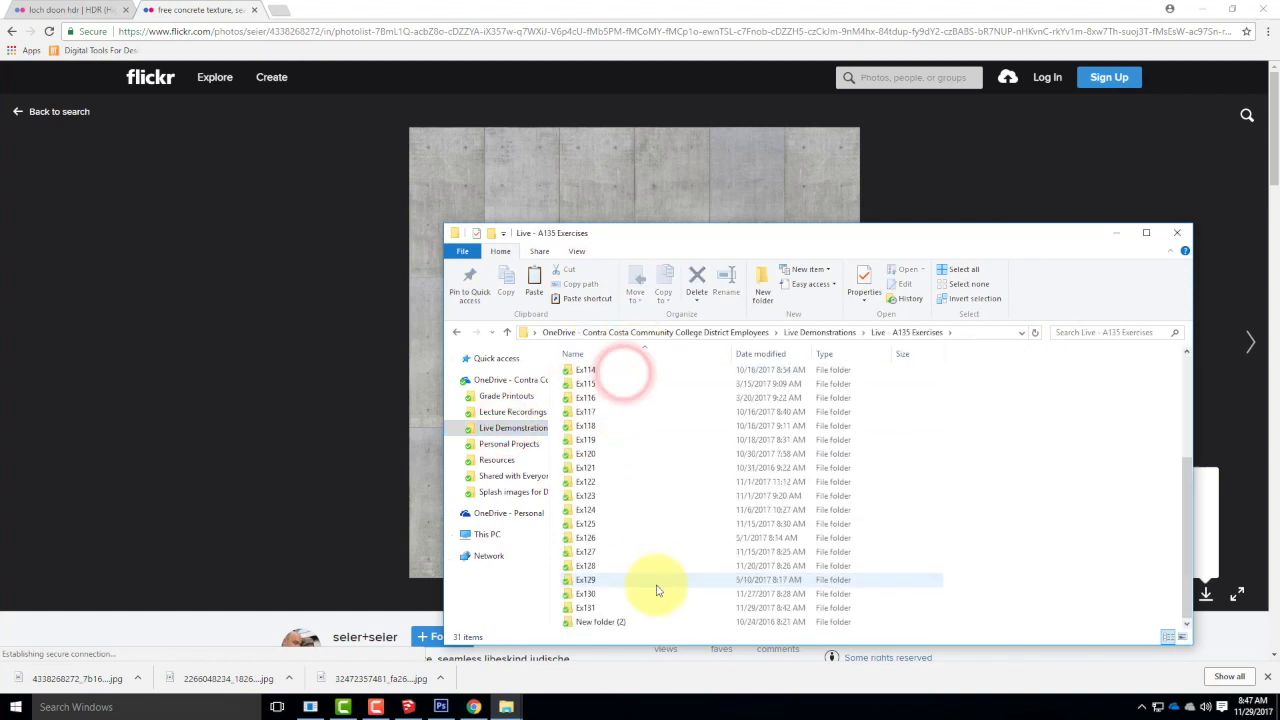
pyautogui.doubleClick(584, 608)
pyautogui.rightClick(655, 466)
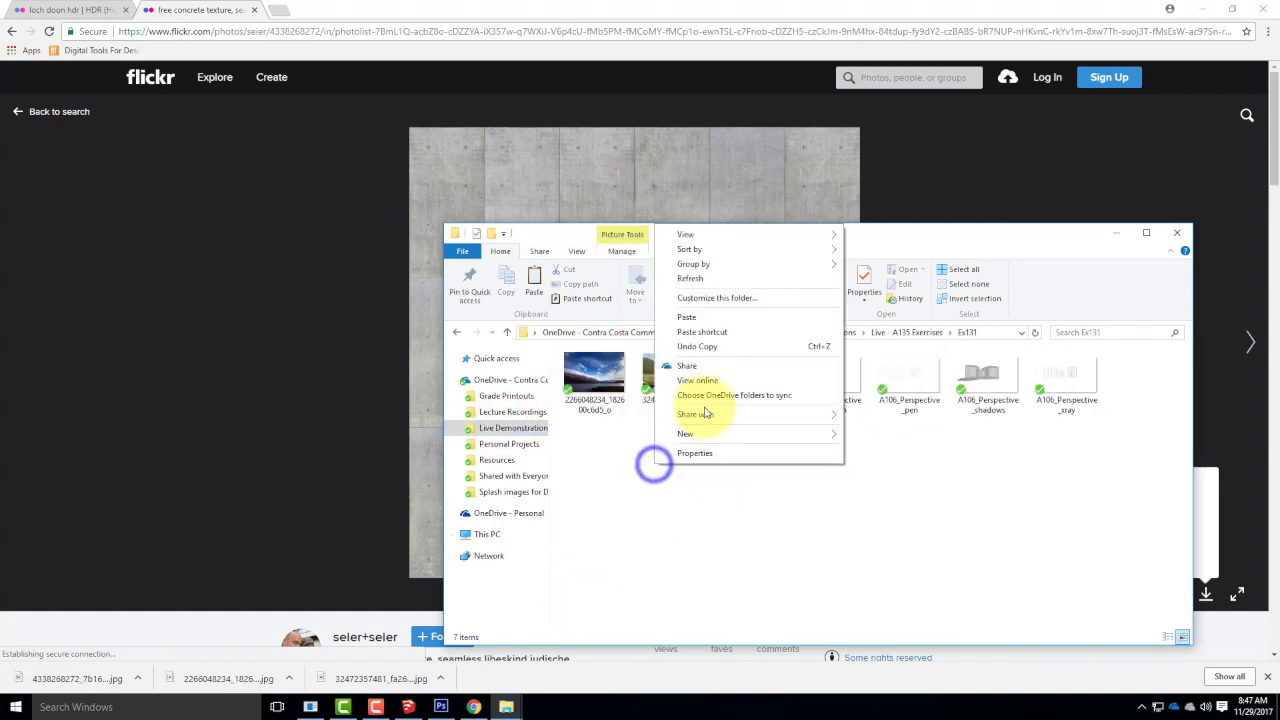
pyautogui.click(688, 316)
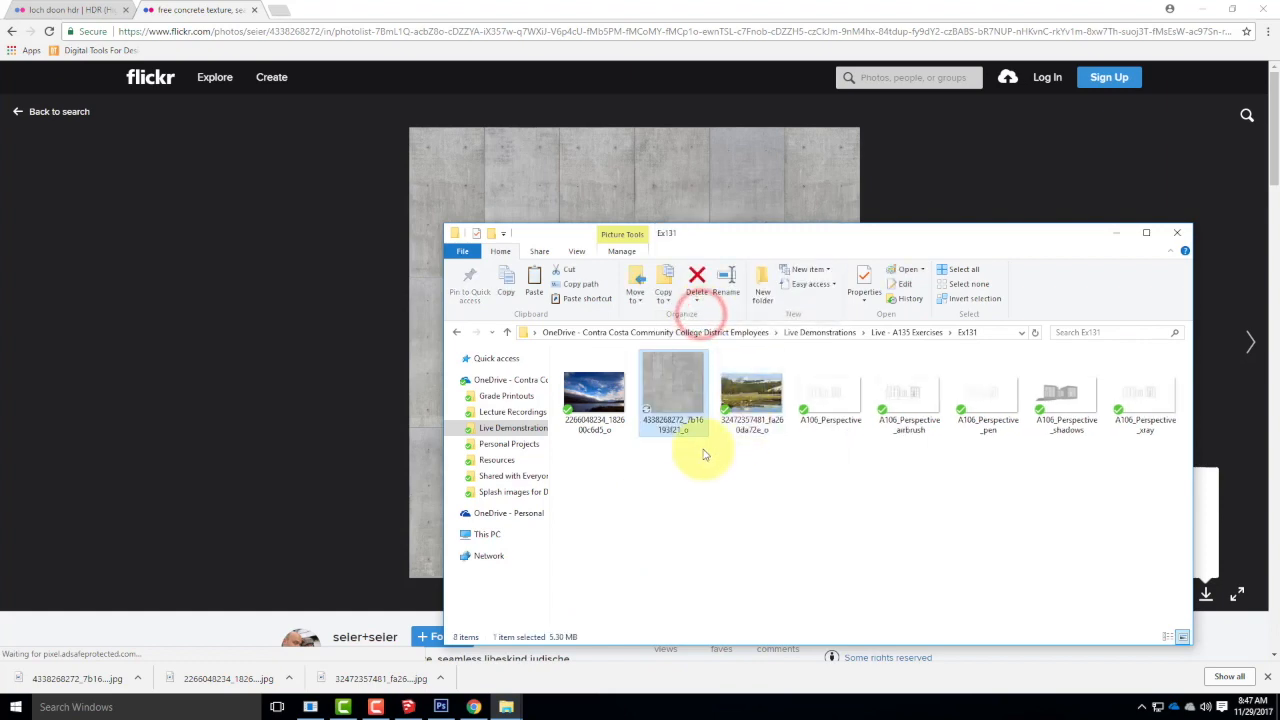
# Switch to Photoshop and place the concrete texture image into the building composite.
pyautogui.click(441, 706)
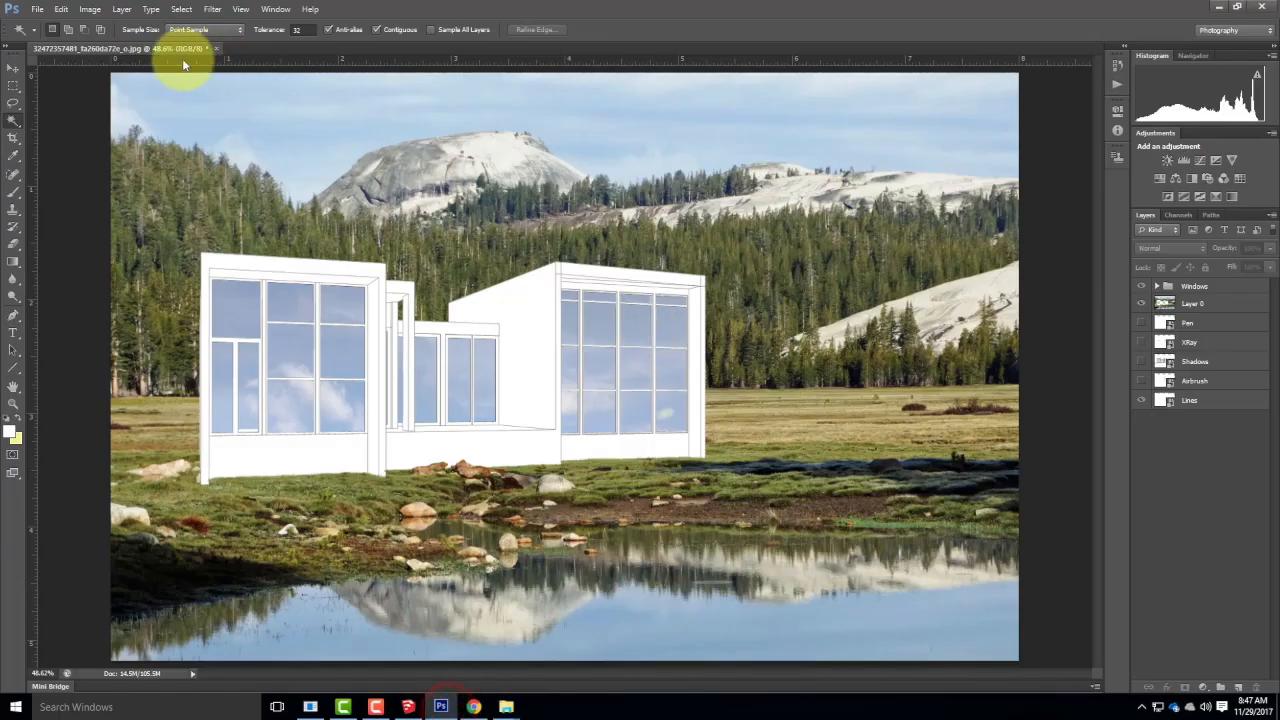
pyautogui.click(36, 12)
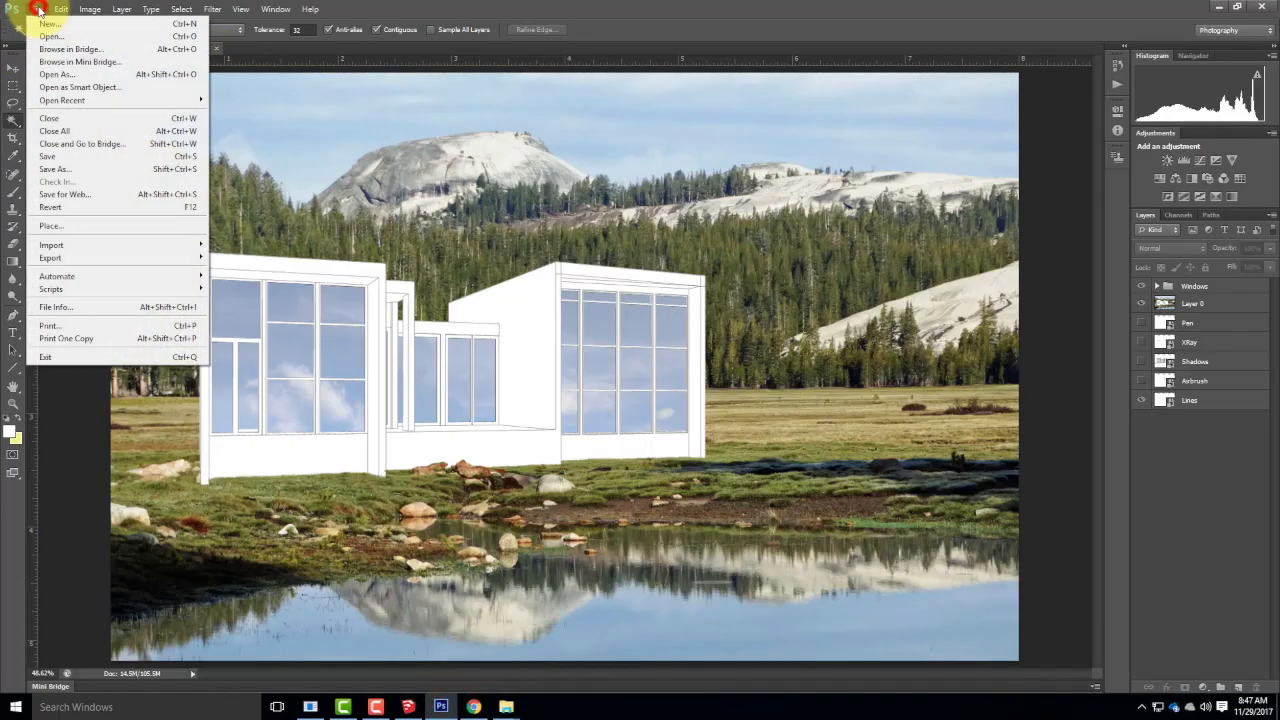
pyautogui.click(87, 229)
pyautogui.click(623, 207)
pyautogui.click(809, 494)
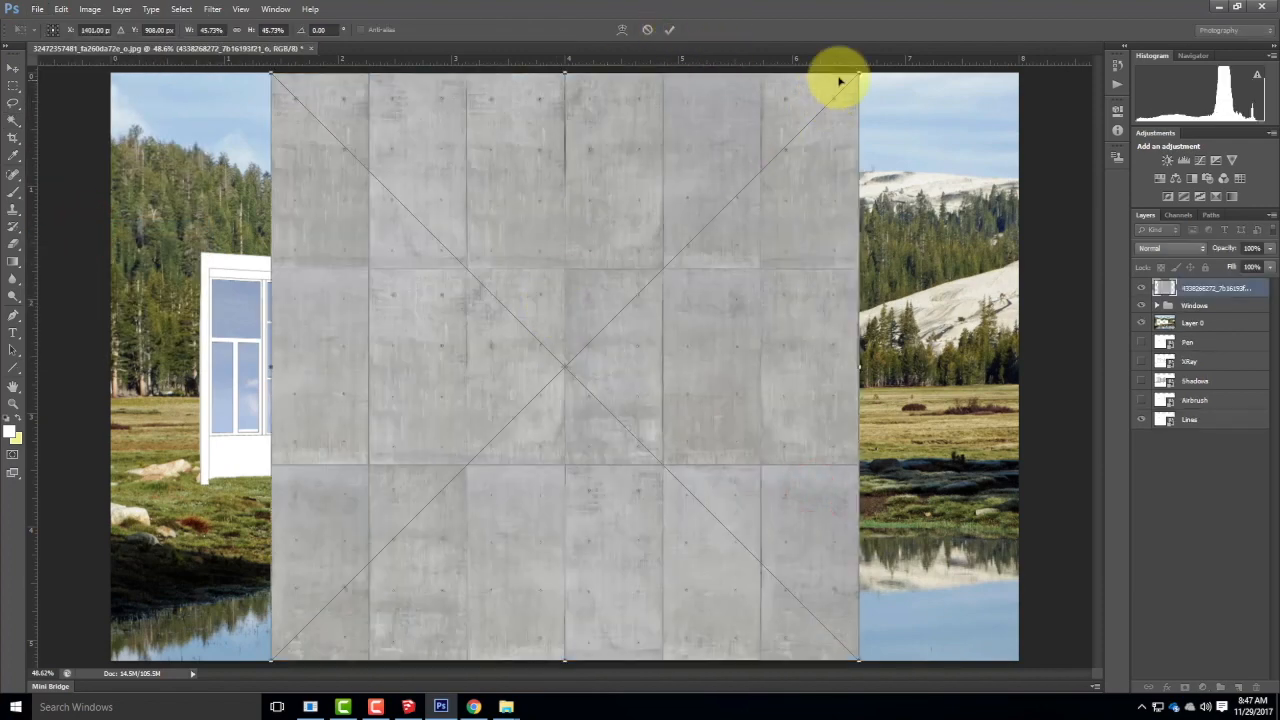
# Scale the placed concrete texture proportionally to about 13.76% and align its upper-right corner with the right building volume's front wall corner.
pyautogui.moveTo(857, 73); pyautogui.dragTo(374, 491)
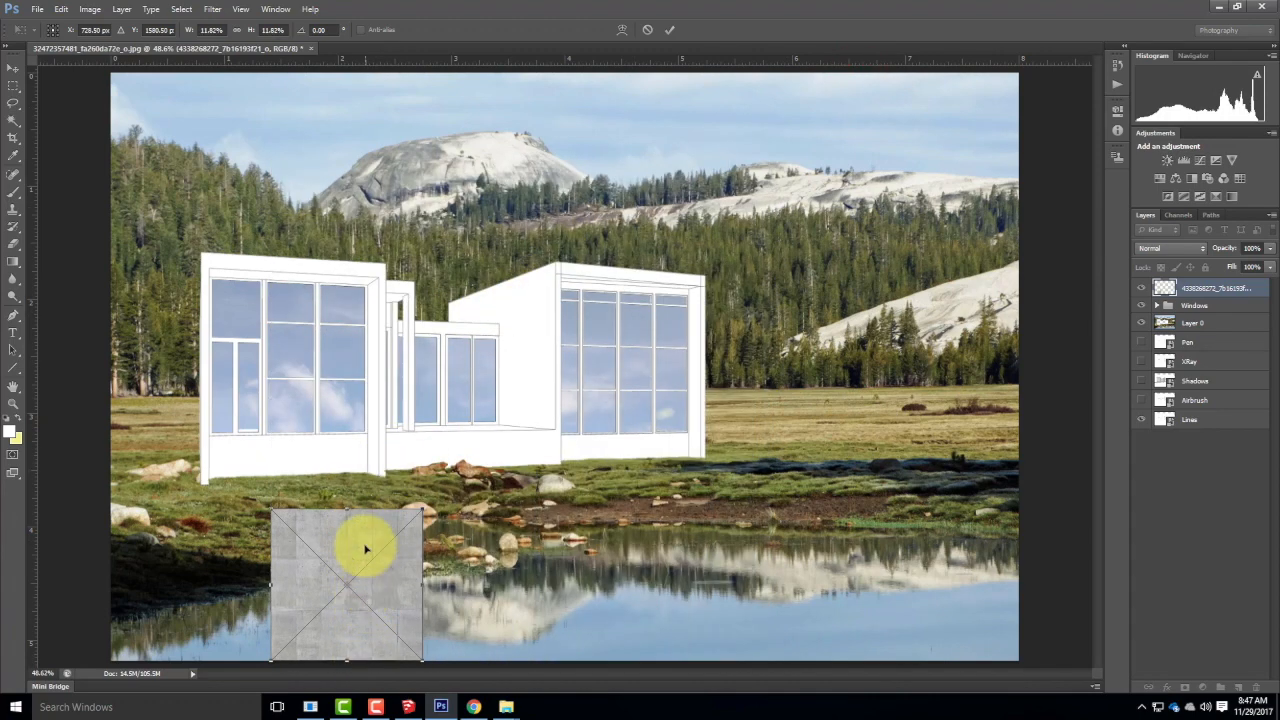
pyautogui.moveTo(360, 563); pyautogui.dragTo(494, 317)
pyautogui.moveTo(481, 362); pyautogui.dragTo(336, 472)
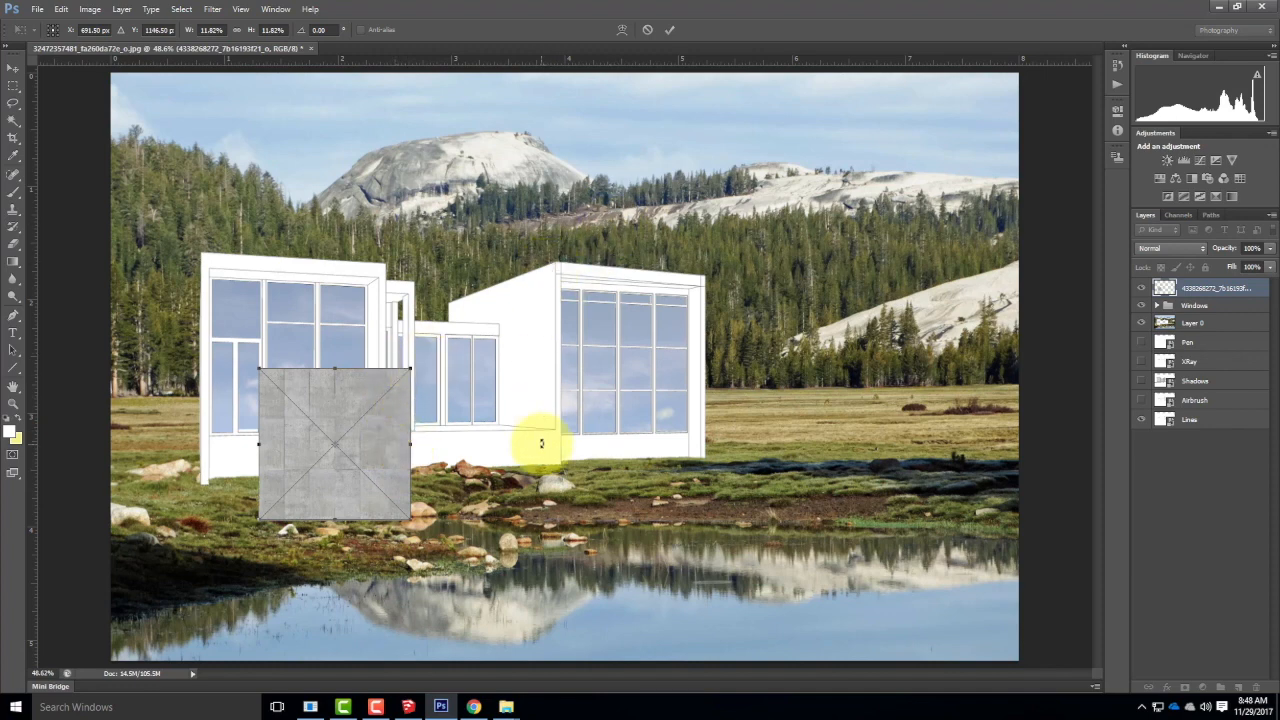
pyautogui.moveTo(343, 414); pyautogui.dragTo(493, 315)
pyautogui.moveTo(562, 413); pyautogui.dragTo(580, 446)
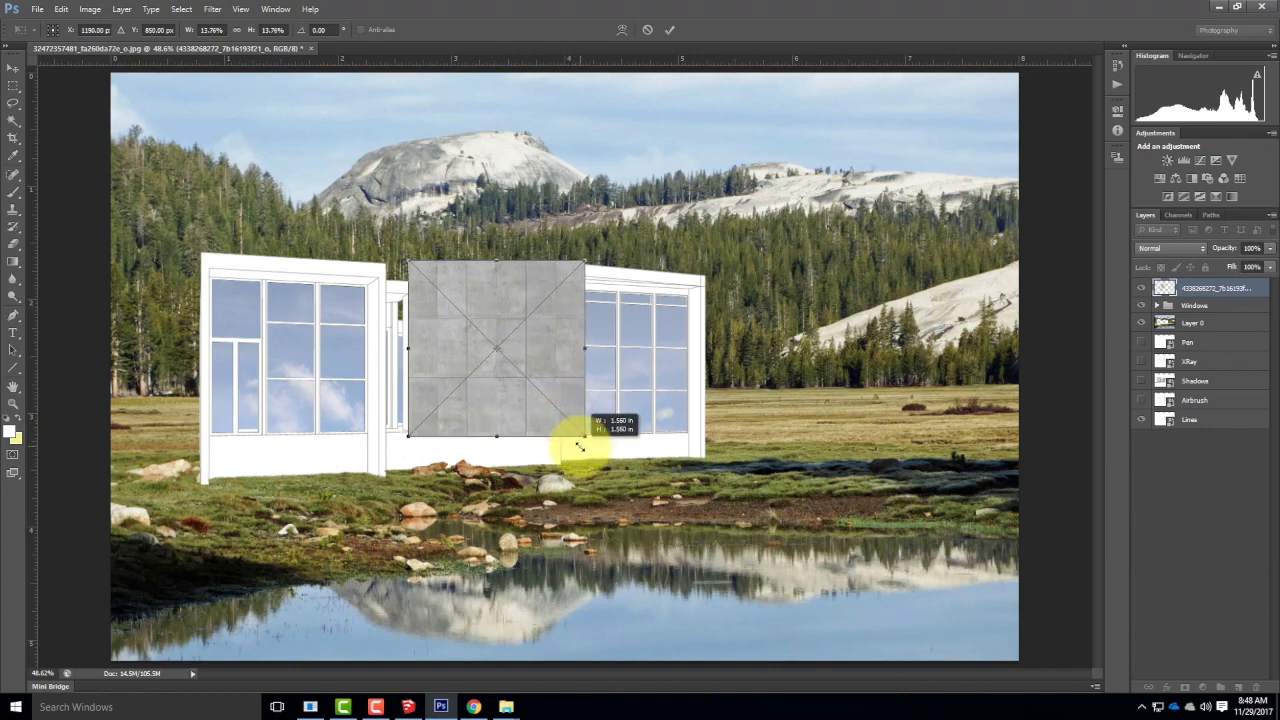
pyautogui.moveTo(534, 354)
pyautogui.mouseDown()
pyautogui.moveTo(491, 354)
pyautogui.moveTo(540, 358)
pyautogui.mouseUp()
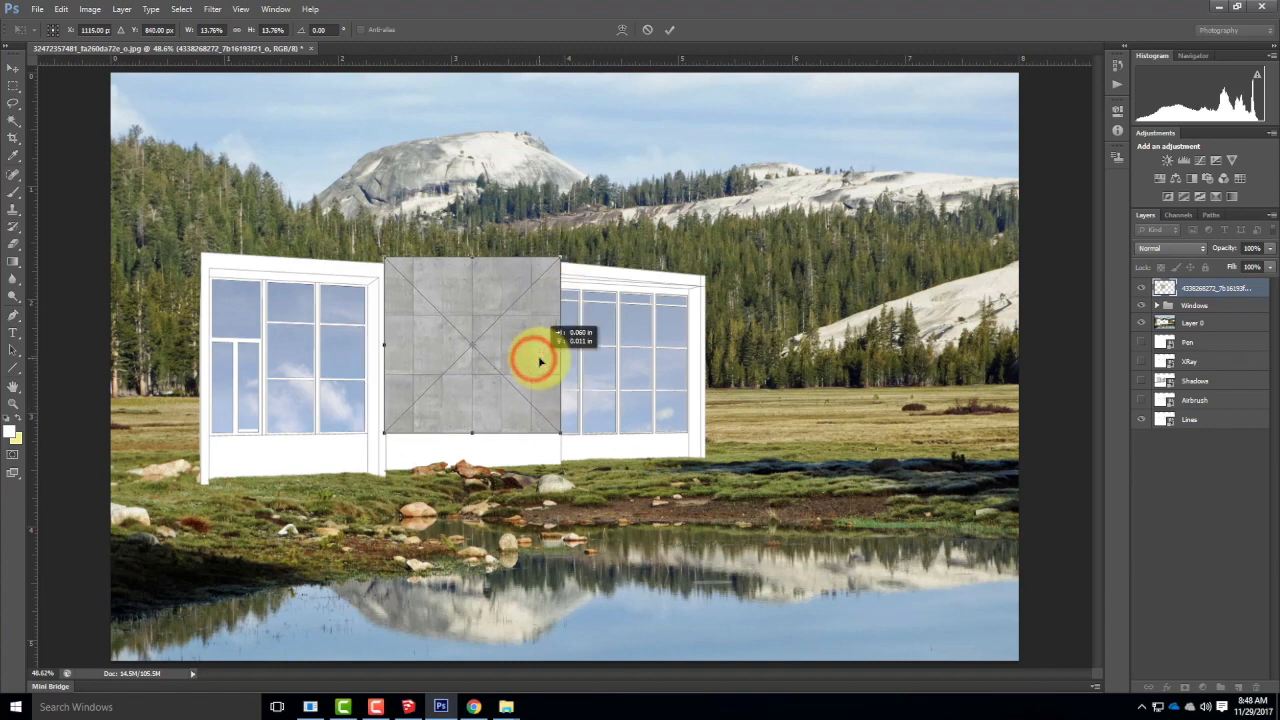
pyautogui.click(671, 30)
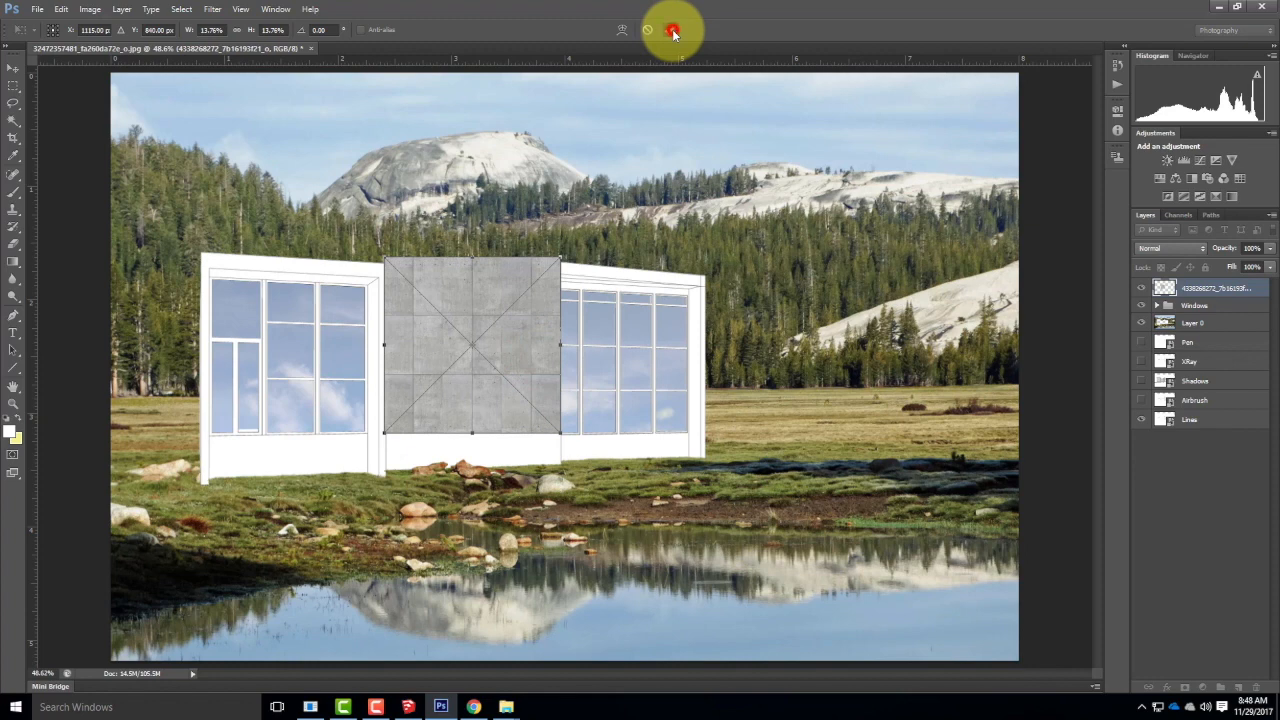
# Select a rectangular area enclosing the whole concrete texture and copy it.
pyautogui.press('w')
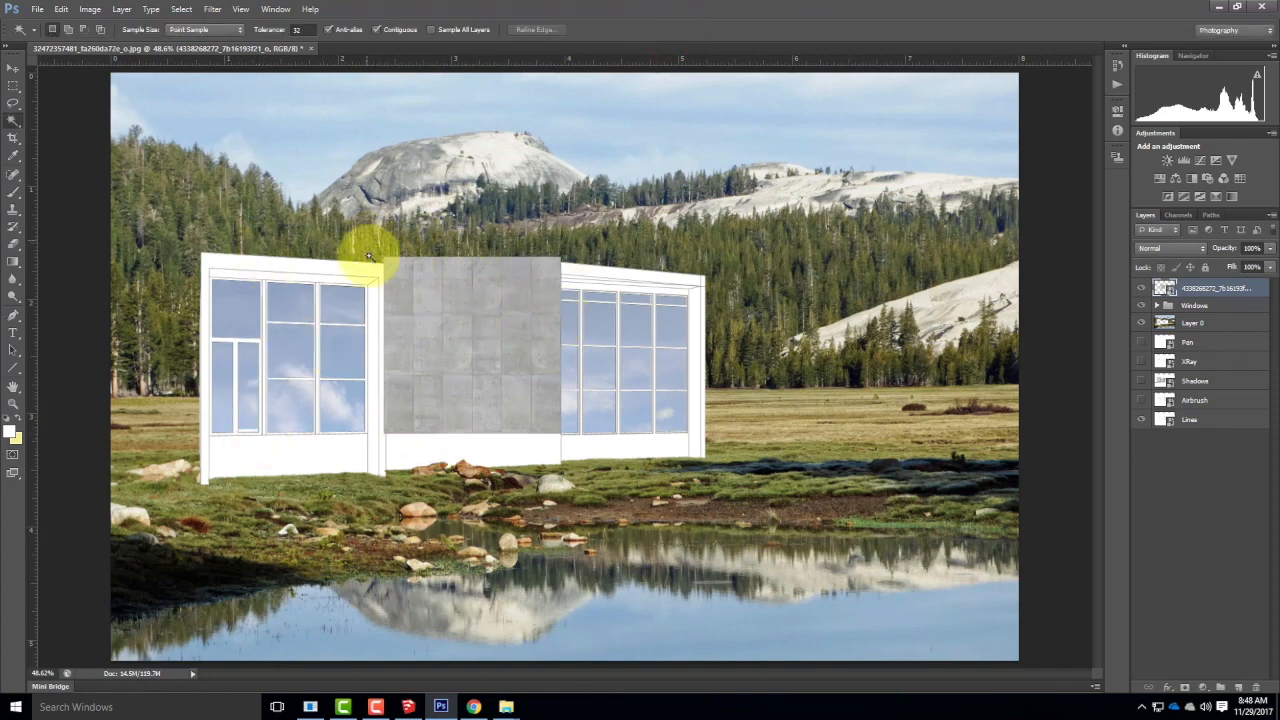
pyautogui.click(13, 86)
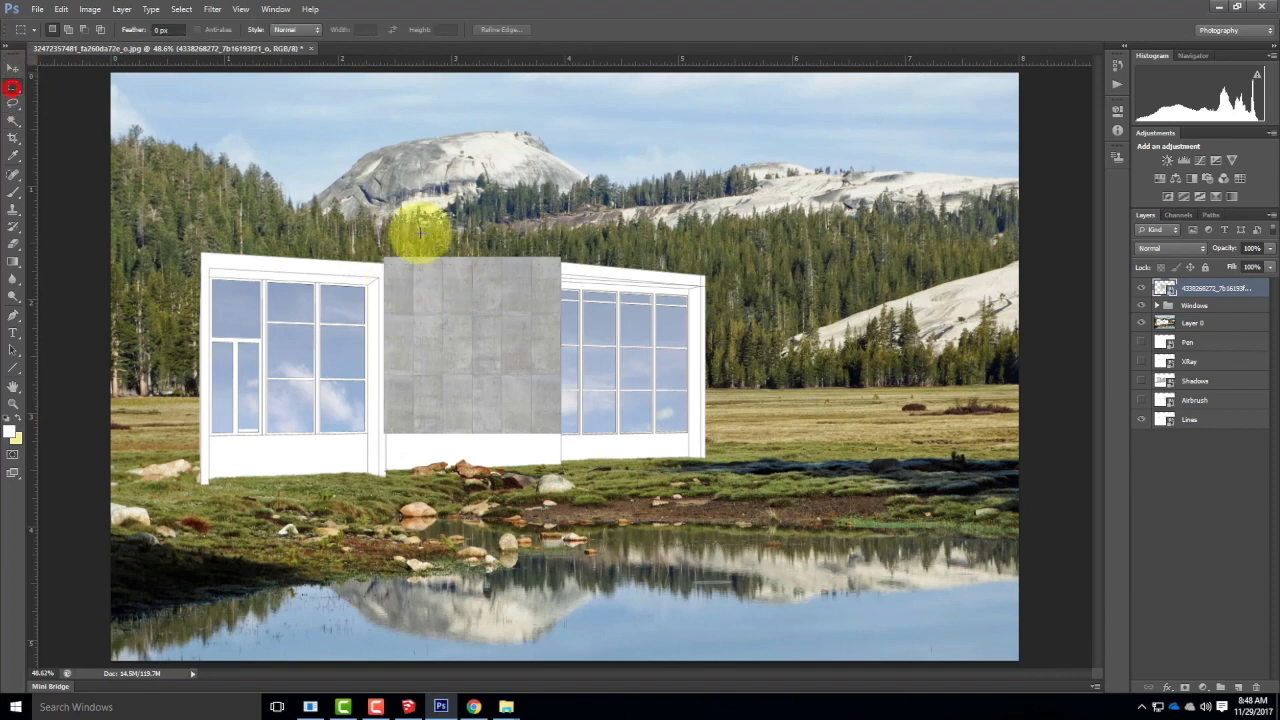
pyautogui.moveTo(355, 223); pyautogui.dragTo(598, 490)
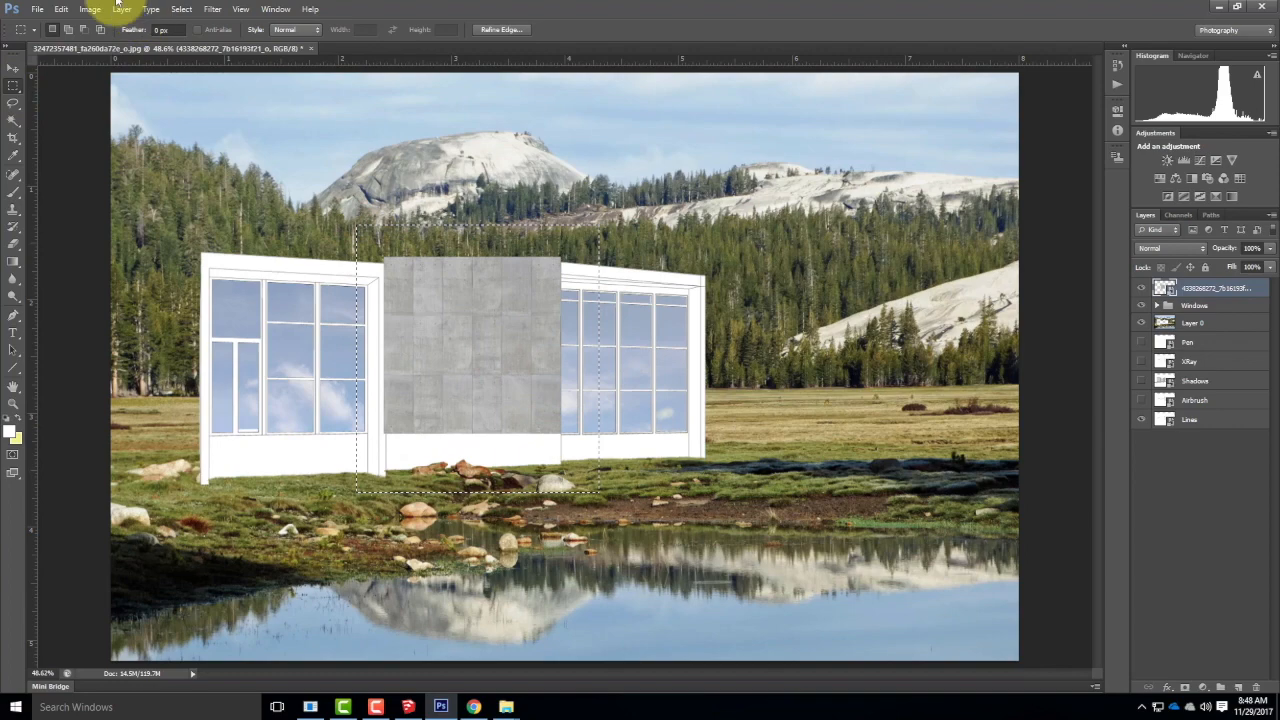
pyautogui.click(61, 9)
pyautogui.click(100, 104)
# Paste the copied concrete texture as a new layer and move it flush against the left edge of the original.
pyautogui.click(61, 9)
pyautogui.click(111, 124)
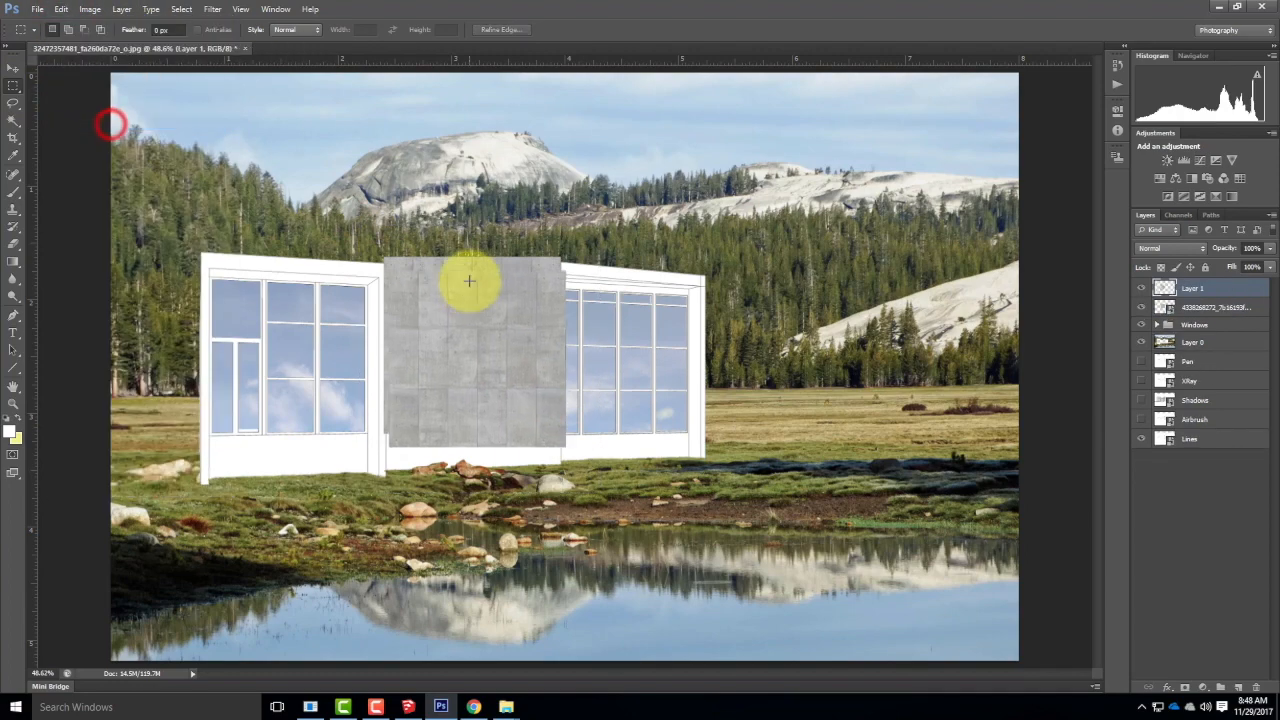
pyautogui.click(15, 68)
pyautogui.moveTo(486, 318); pyautogui.dragTo(301, 306)
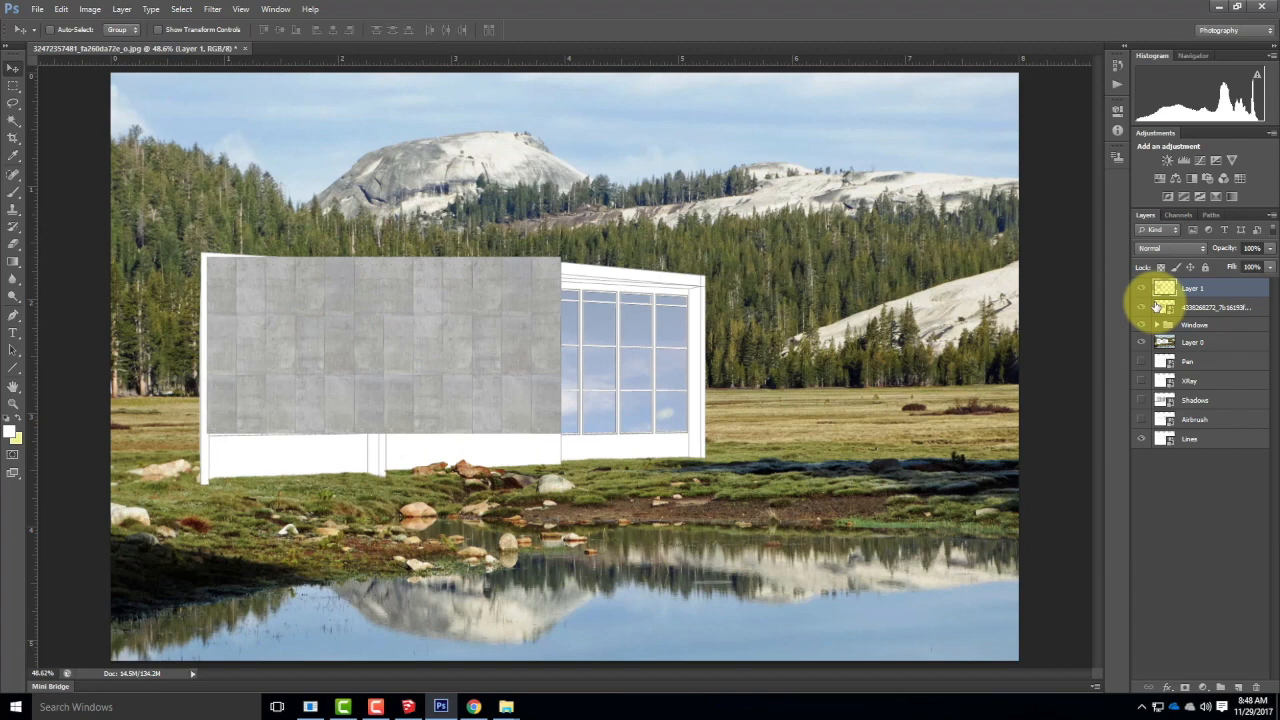
# Merge the pasted Layer 1 and the original concrete texture layer into one layer.
pyautogui.click(1208, 310)
pyautogui.click(1209, 287)
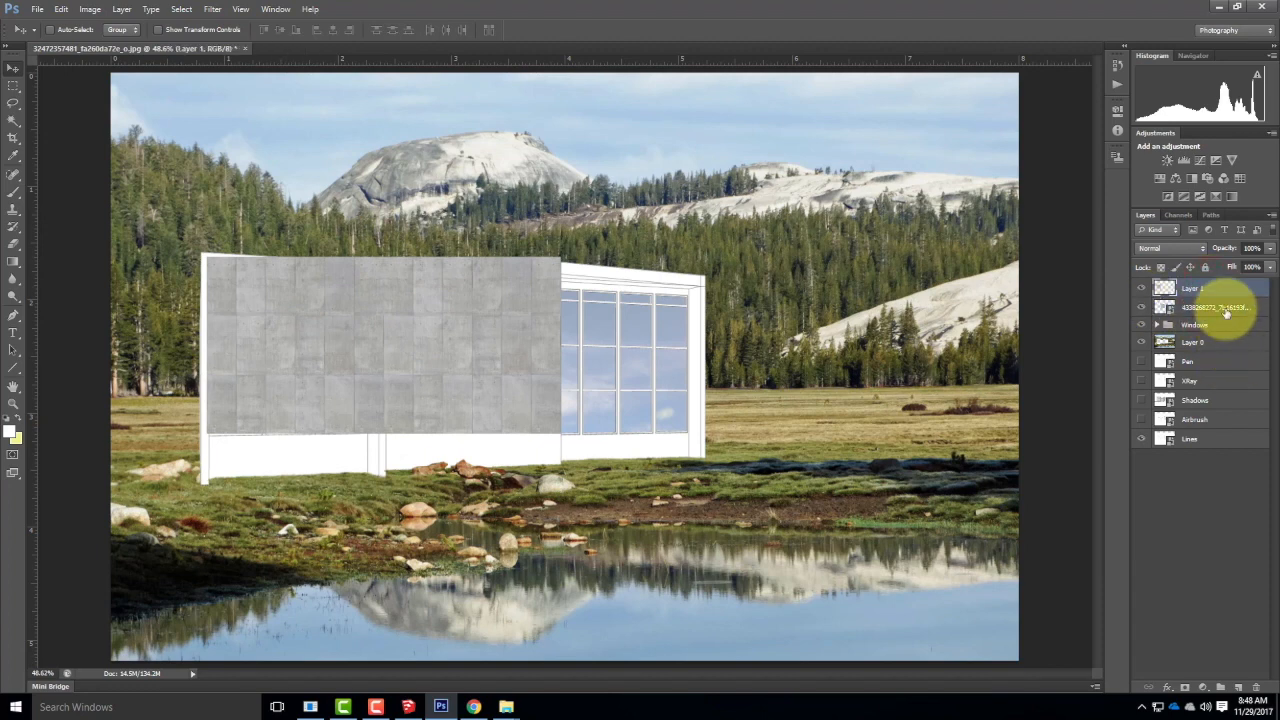
pyautogui.keyDown('ctrl'); pyautogui.click(1226, 311); pyautogui.keyUp('ctrl')
pyautogui.rightClick(1224, 309)
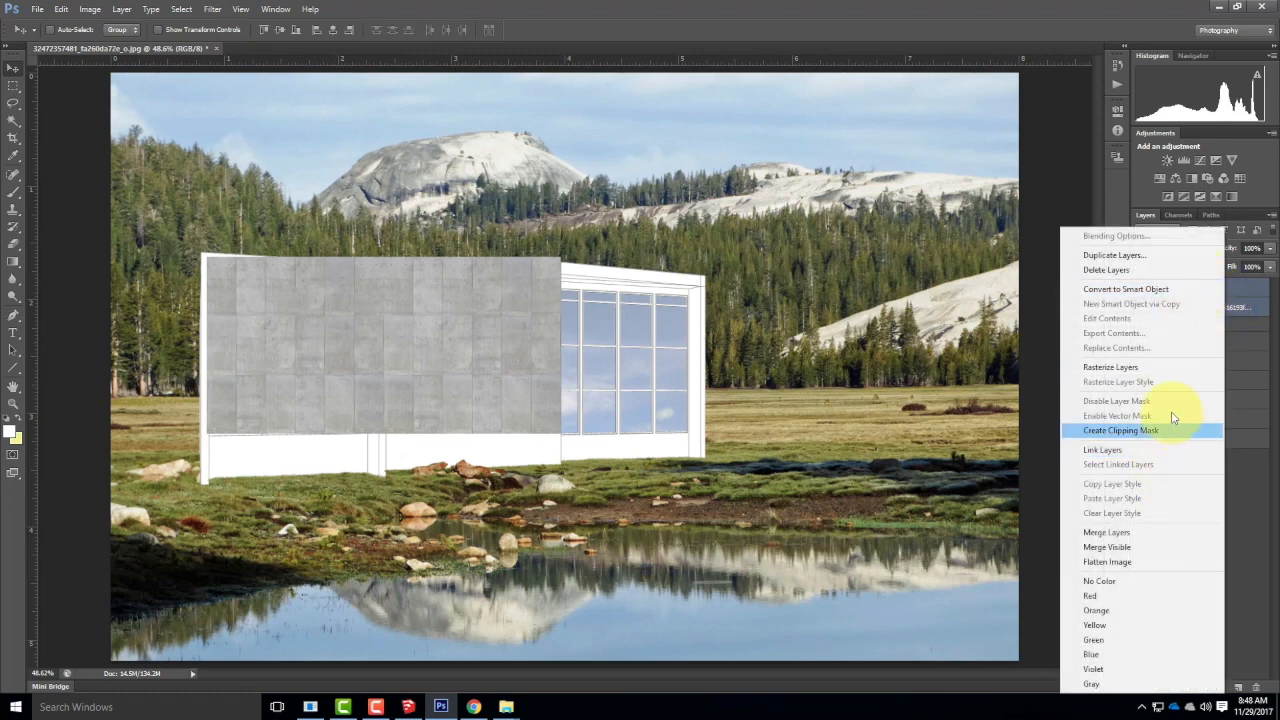
pyautogui.click(1172, 540)
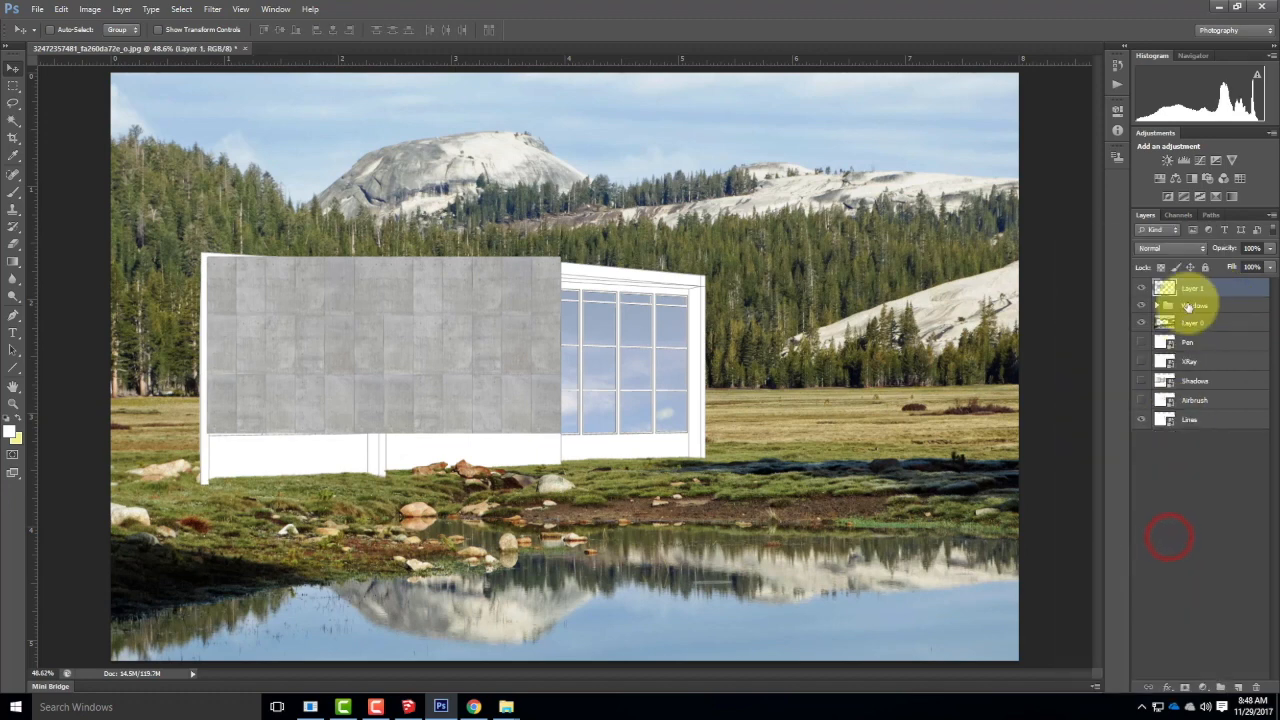
# Rename the merged texture layer to Concrete01 and lower its opacity to 75%.
pyautogui.doubleClick(1194, 289)
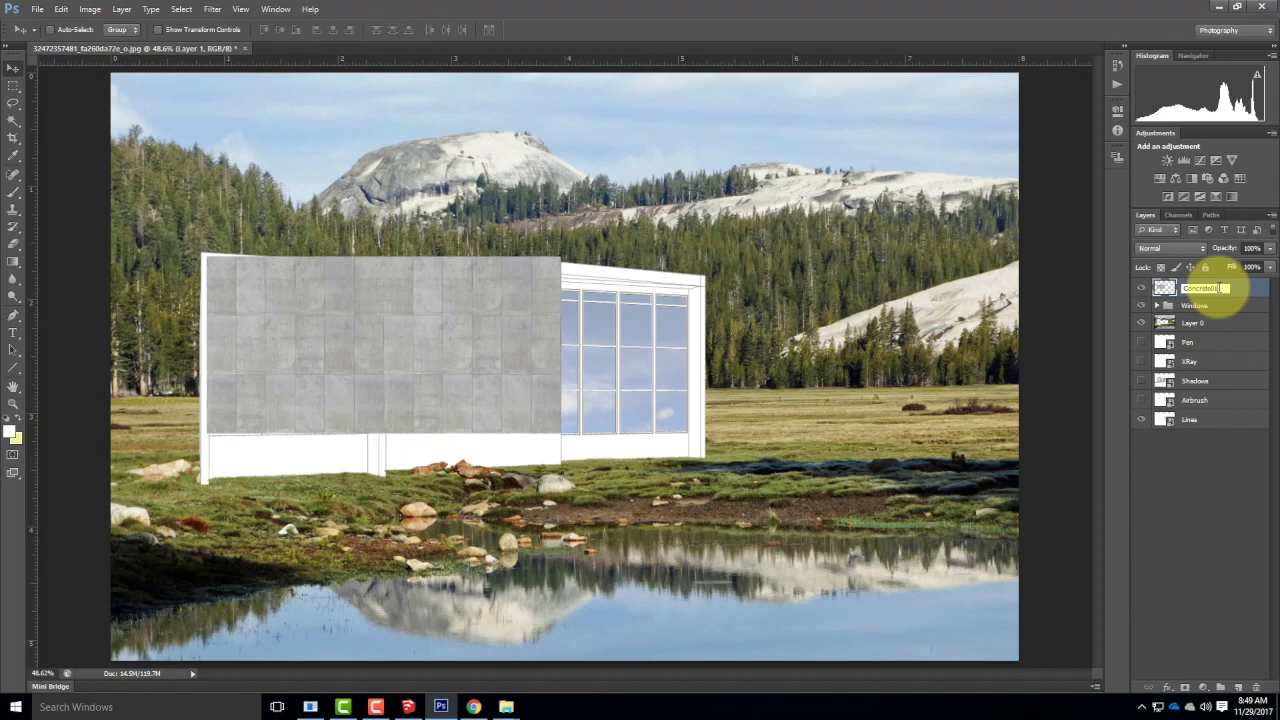
pyautogui.press('Return')
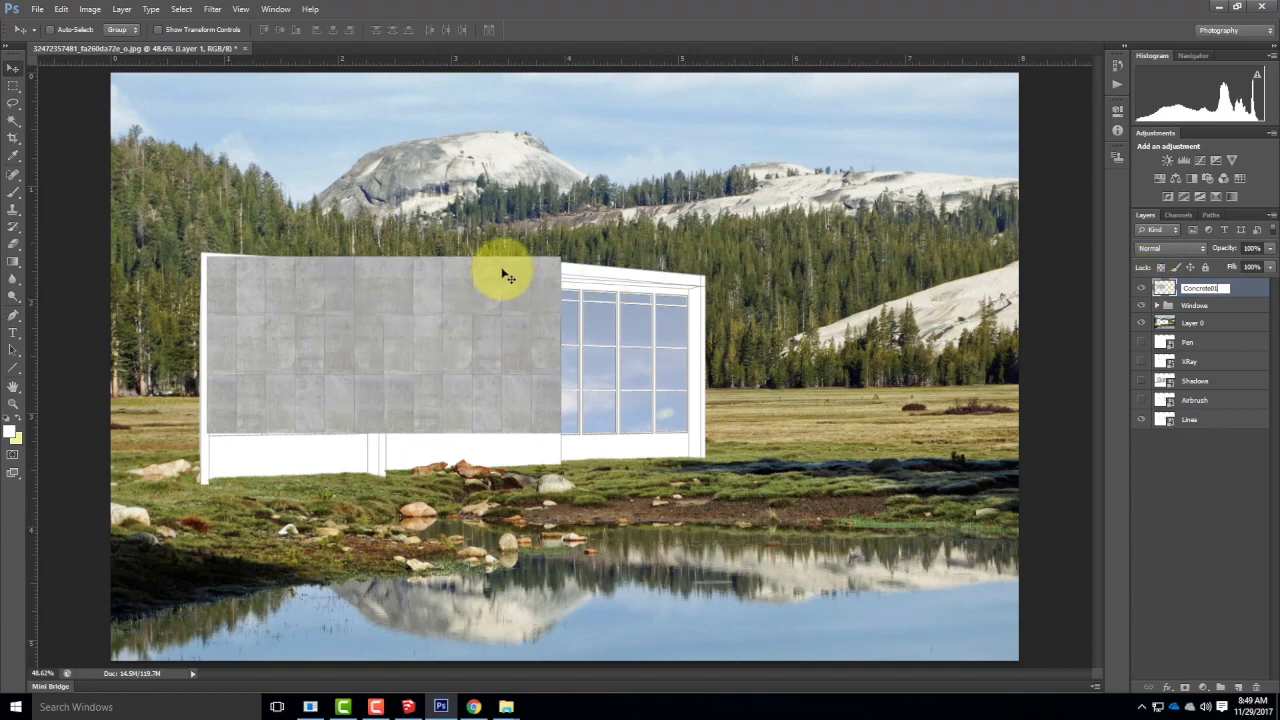
pyautogui.click(1245, 289)
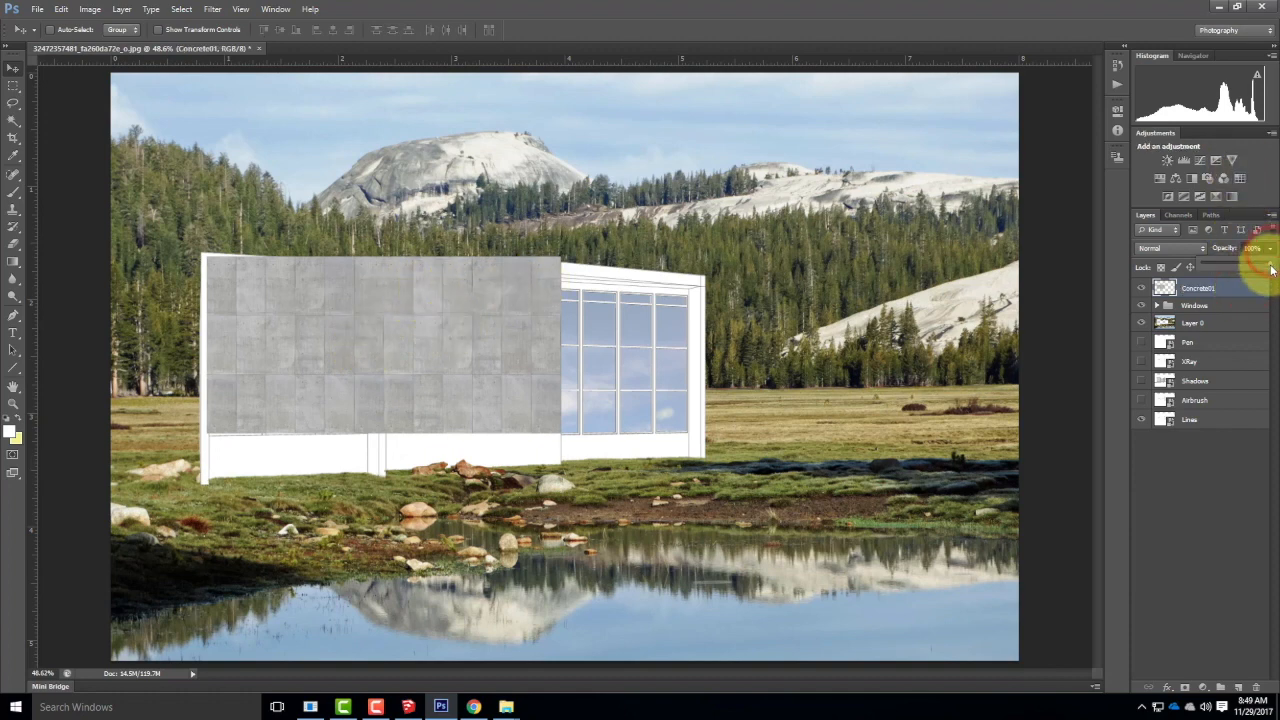
pyautogui.moveTo(1256, 273); pyautogui.dragTo(1253, 268)
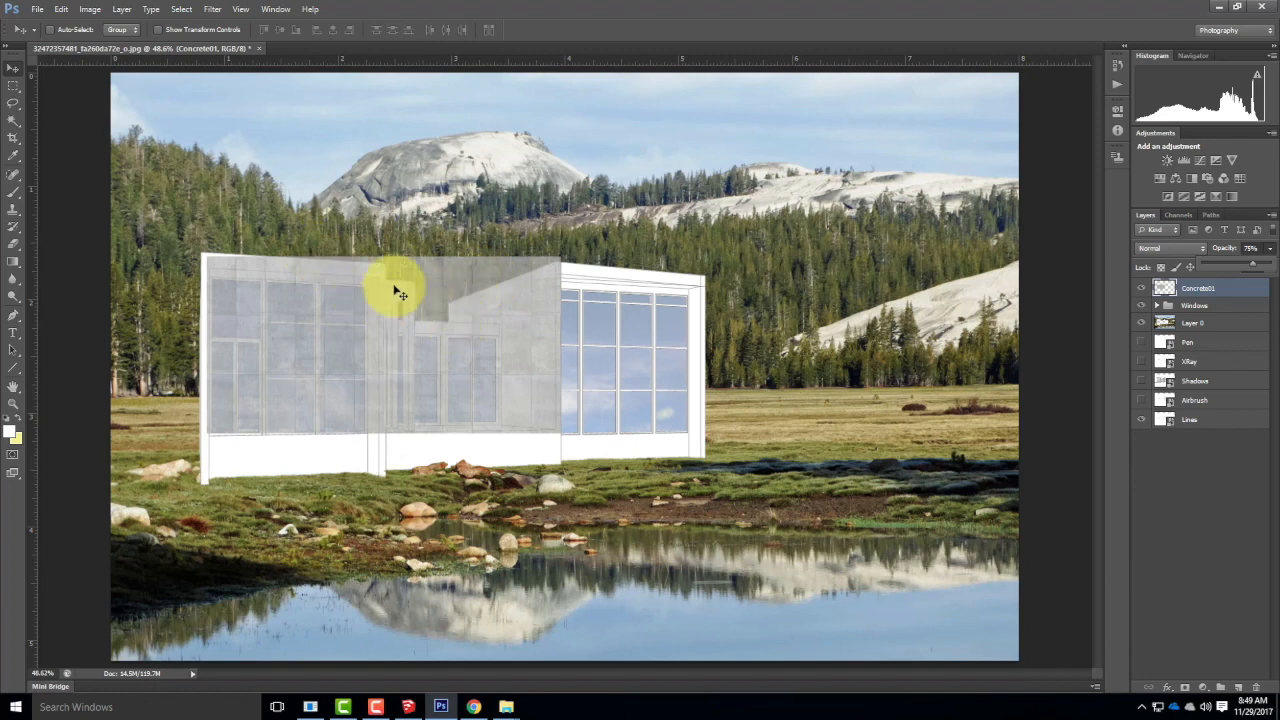
# Skew the Concrete01 texture in perspective, pulling its far edge inward toward the back end of the building's side wall.
pyautogui.click(63, 13)
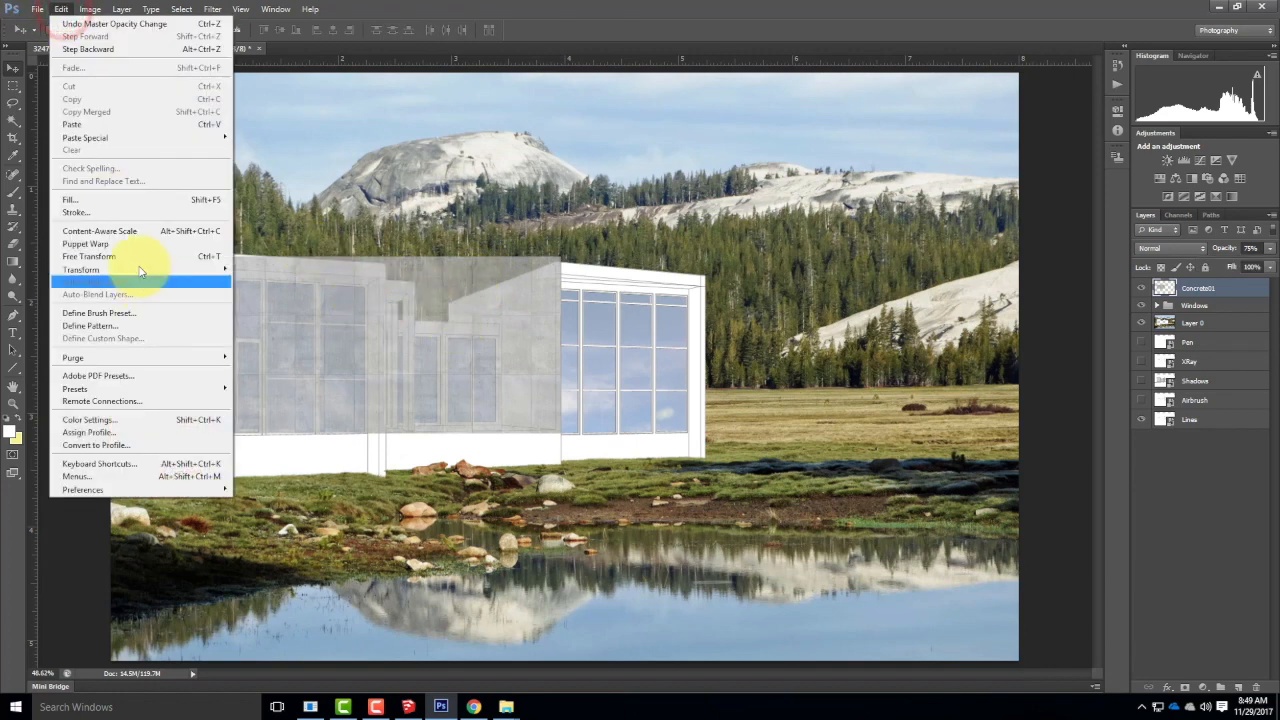
pyautogui.moveTo(134, 270)
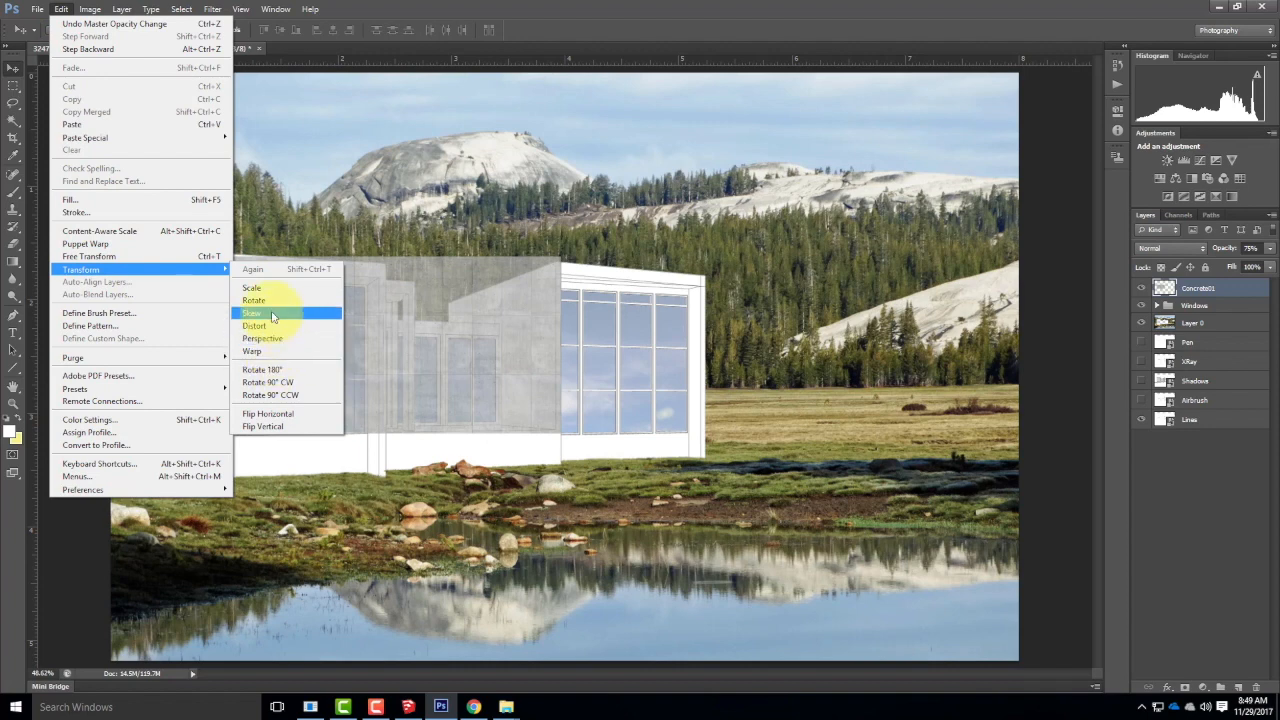
pyautogui.click(272, 316)
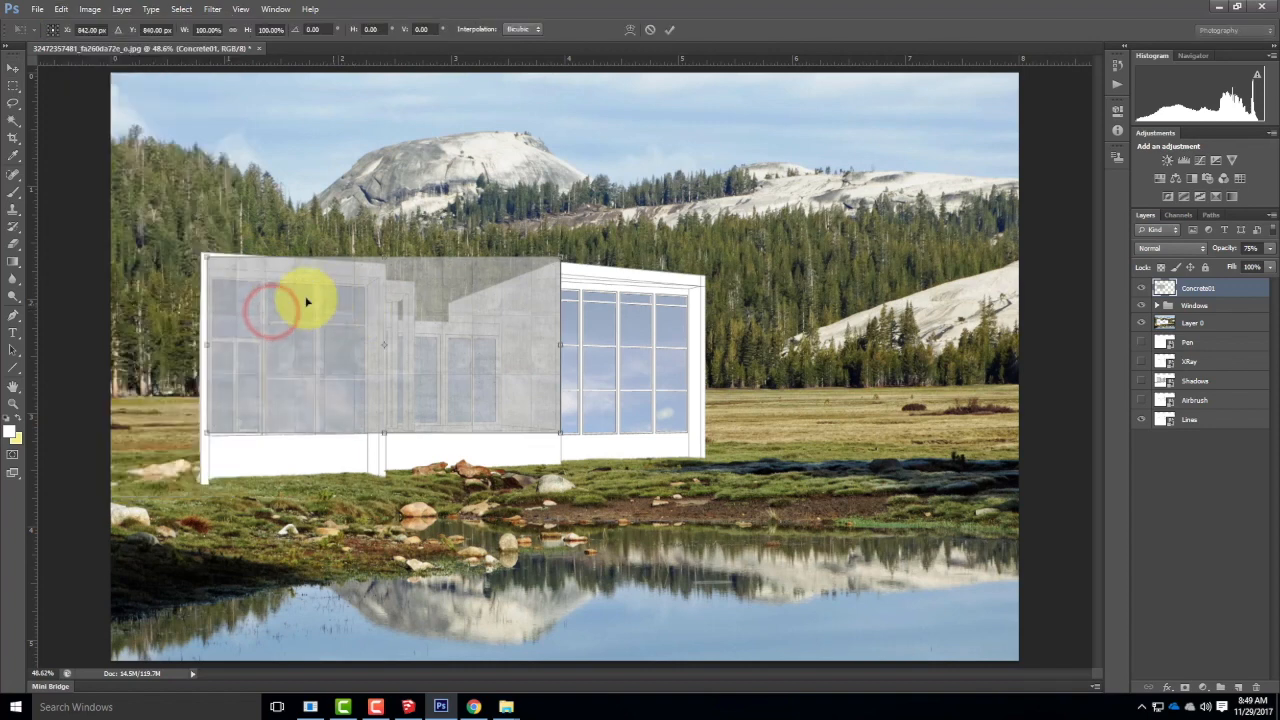
pyautogui.moveTo(207, 262); pyautogui.dragTo(214, 392)
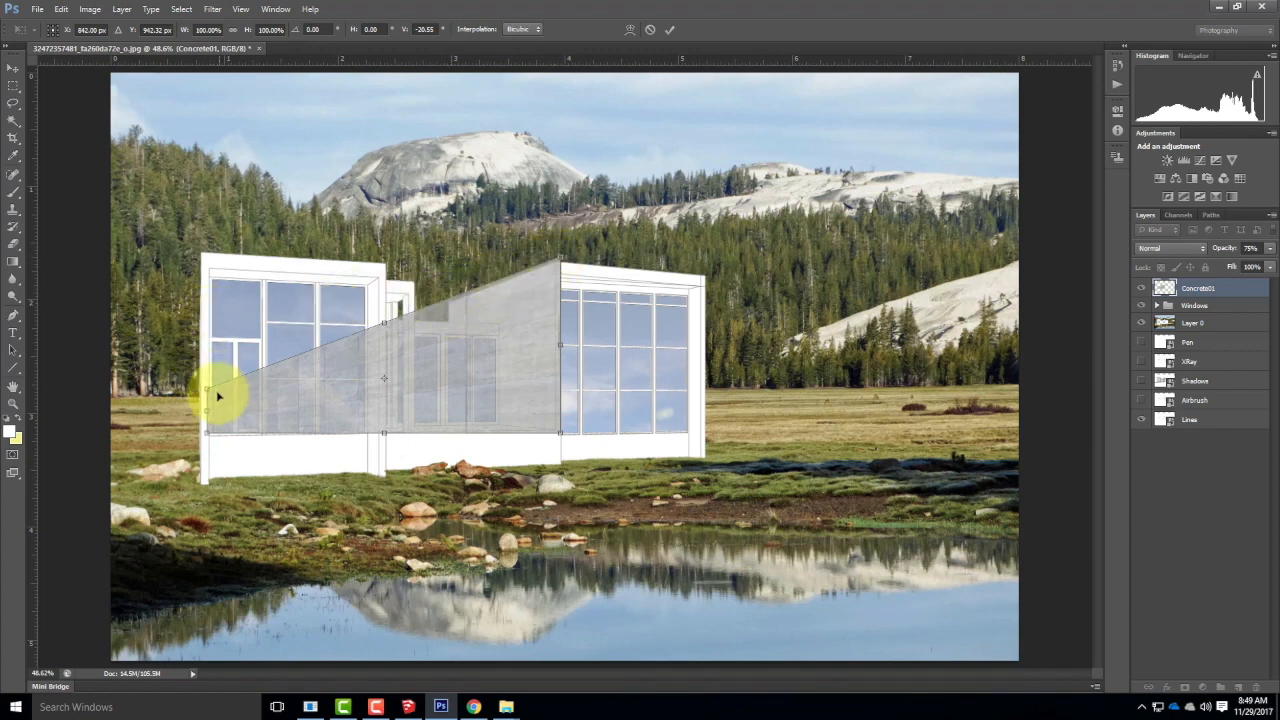
pyautogui.moveTo(238, 391); pyautogui.dragTo(421, 325)
pyautogui.moveTo(210, 435); pyautogui.dragTo(415, 420)
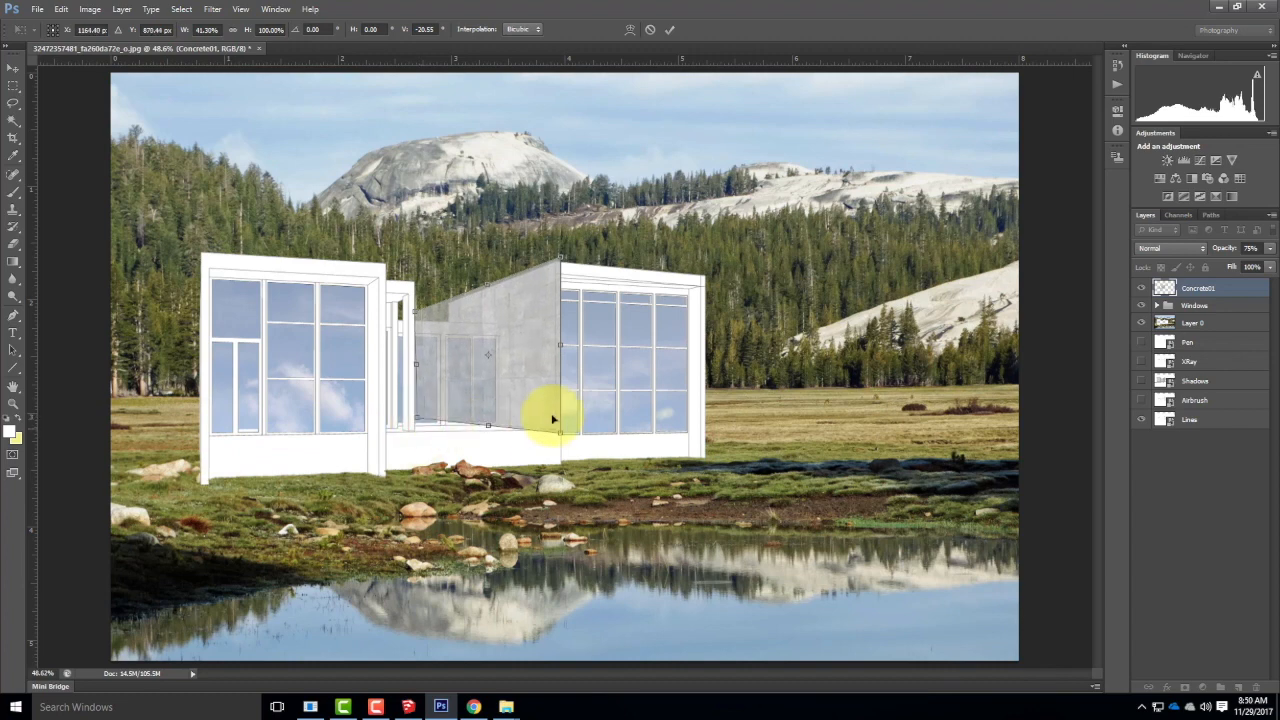
# Raise the skewed texture's near upper corner slightly above the roof corner of the side wall.
pyautogui.hotkey('ctrl', '=')
pyautogui.hotkey('ctrl', '=')
pyautogui.hotkey('ctrl', '=')
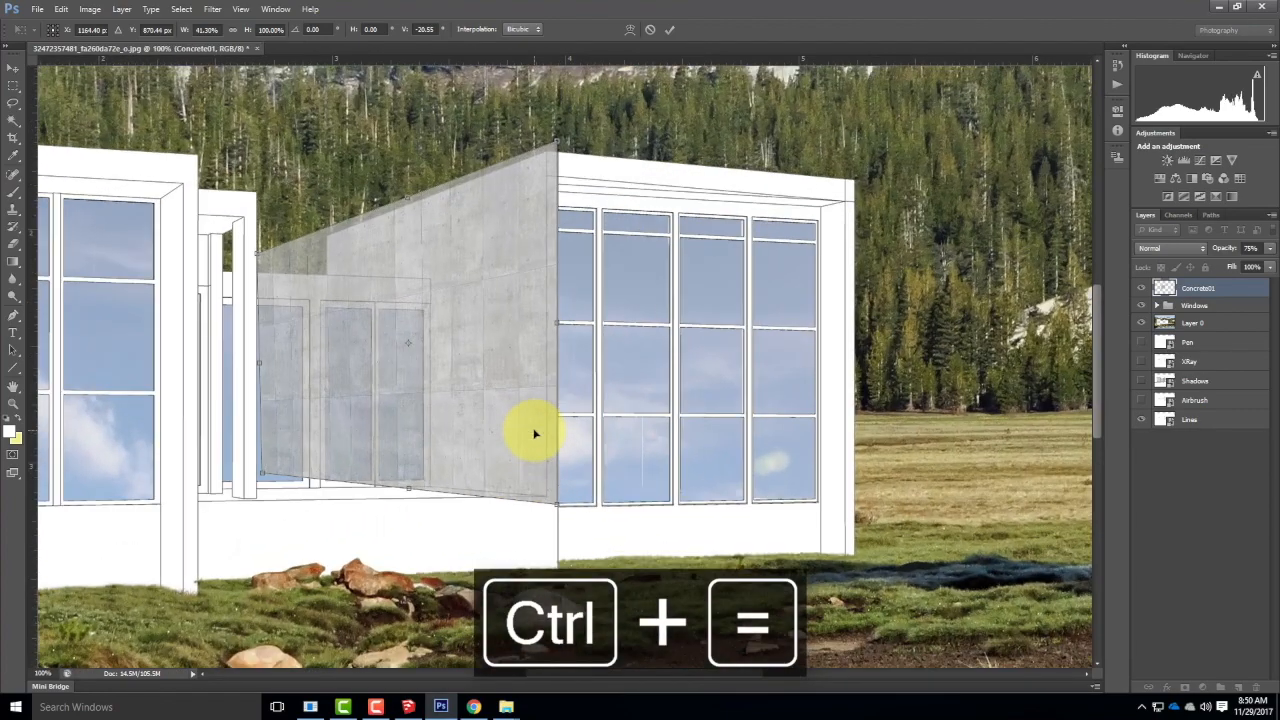
pyautogui.hotkey('ctrl', '=')
pyautogui.moveTo(450, 212); pyautogui.dragTo(425, 515)
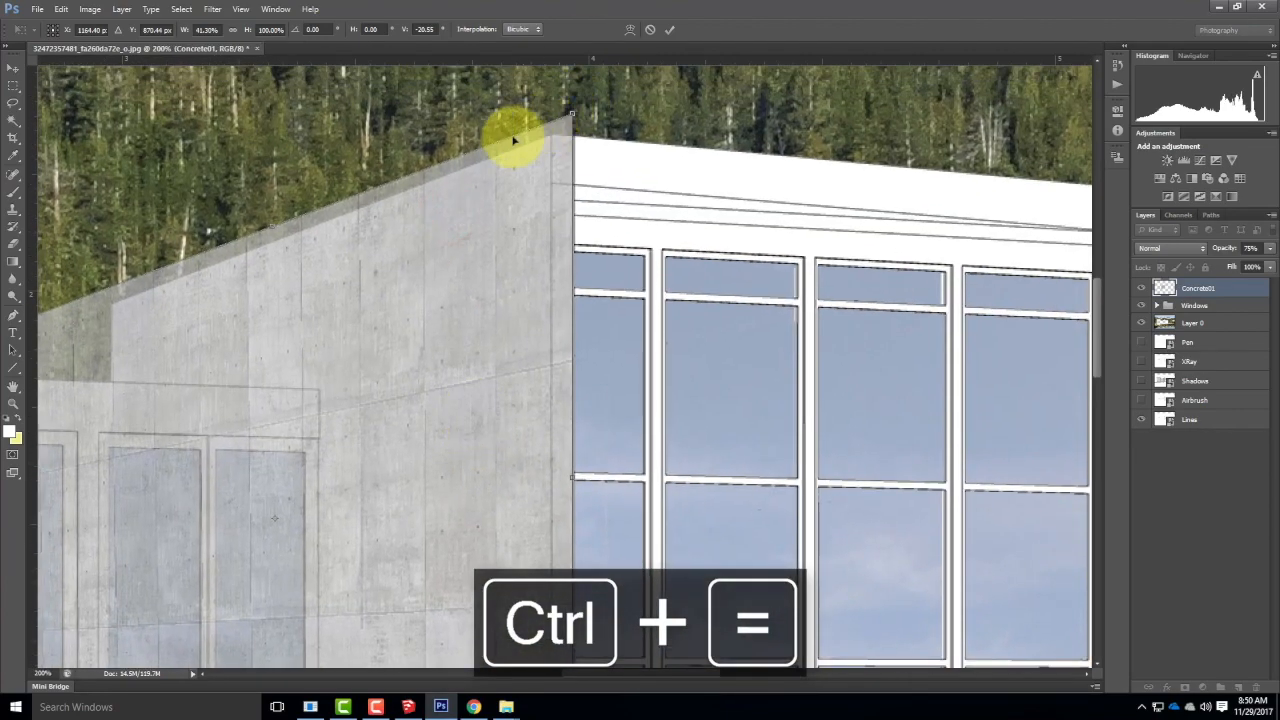
pyautogui.moveTo(572, 116); pyautogui.dragTo(574, 99)
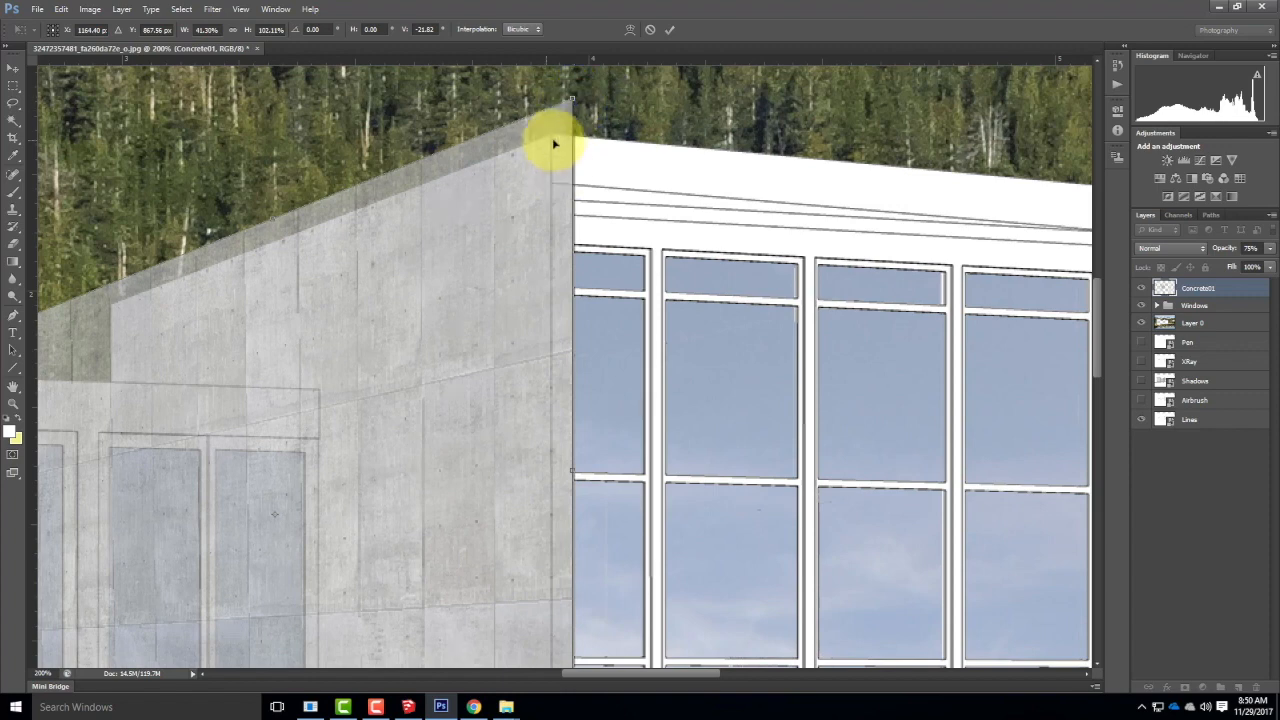
# Fine-tune the texture's far lower and upper corners so its panel lines follow the side wall's perspective.
pyautogui.moveTo(443, 398)
pyautogui.mouseDown()
pyautogui.moveTo(451, 149)
pyautogui.moveTo(451, 166)
pyautogui.mouseUp()
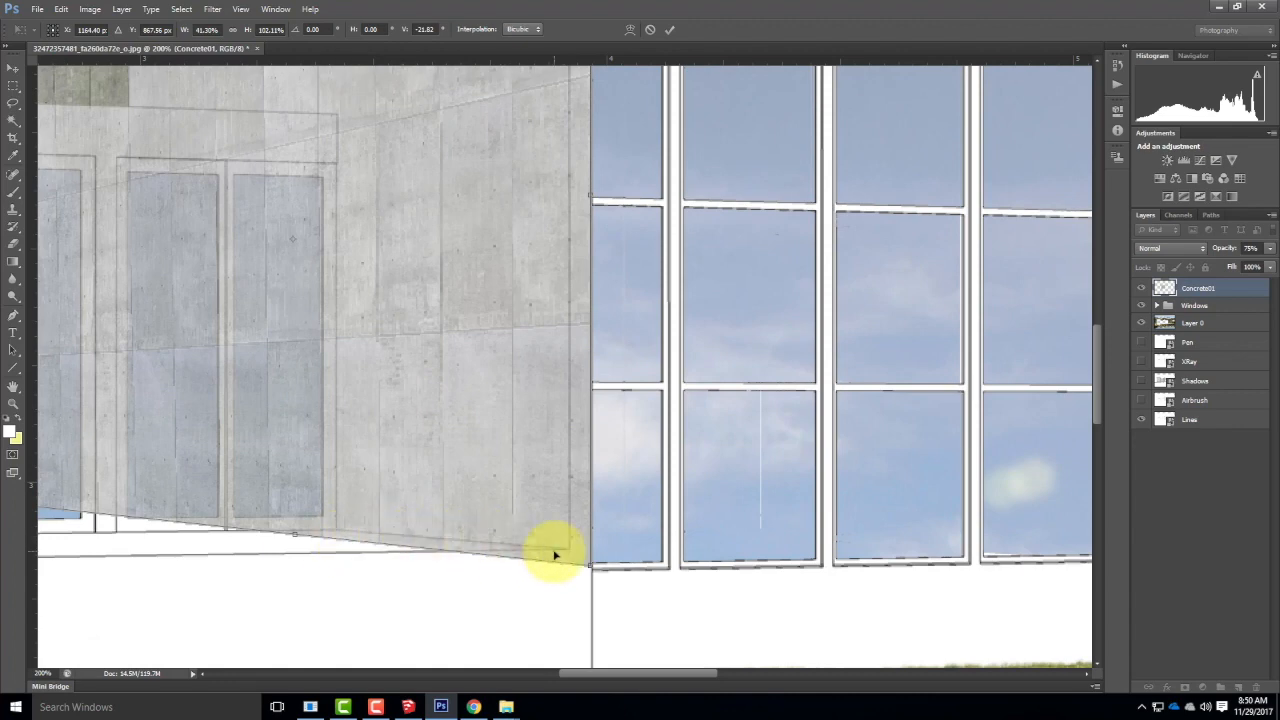
pyautogui.moveTo(371, 451); pyautogui.dragTo(582, 437)
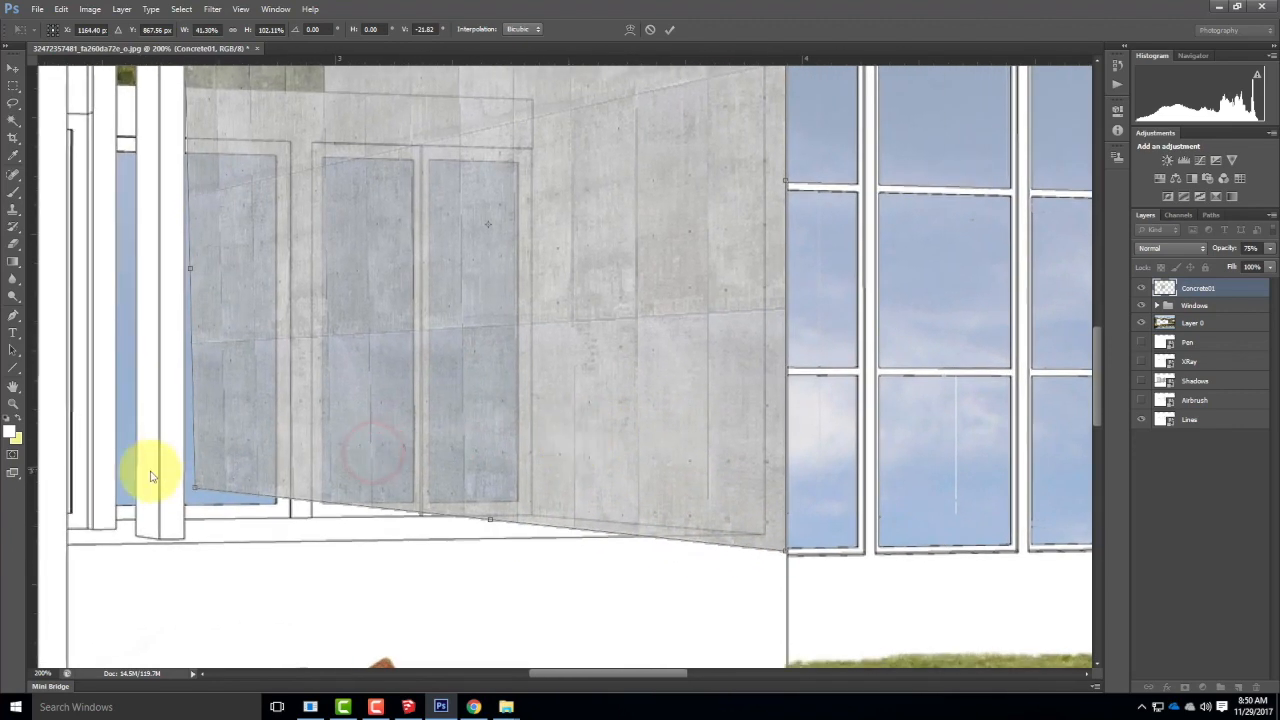
pyautogui.moveTo(195, 492); pyautogui.dragTo(195, 504)
pyautogui.moveTo(737, 362); pyautogui.dragTo(705, 572)
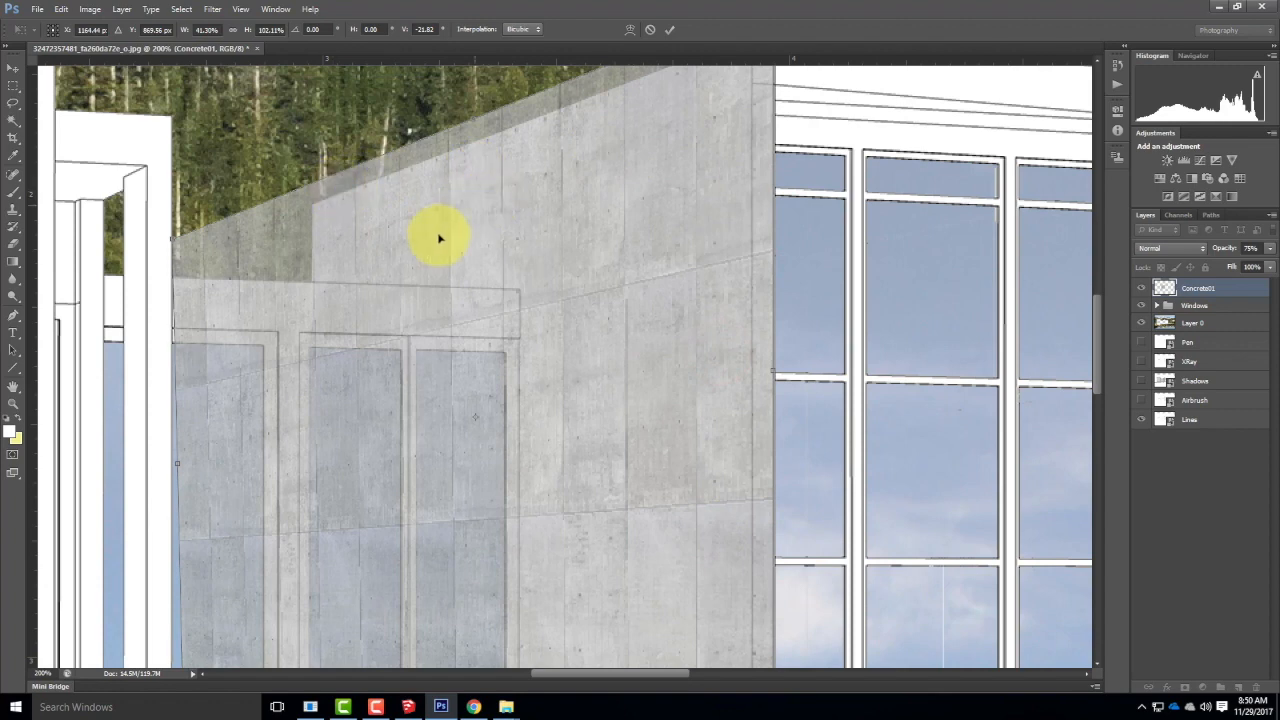
pyautogui.moveTo(173, 238); pyautogui.dragTo(189, 238)
pyautogui.moveTo(314, 366); pyautogui.dragTo(443, 230)
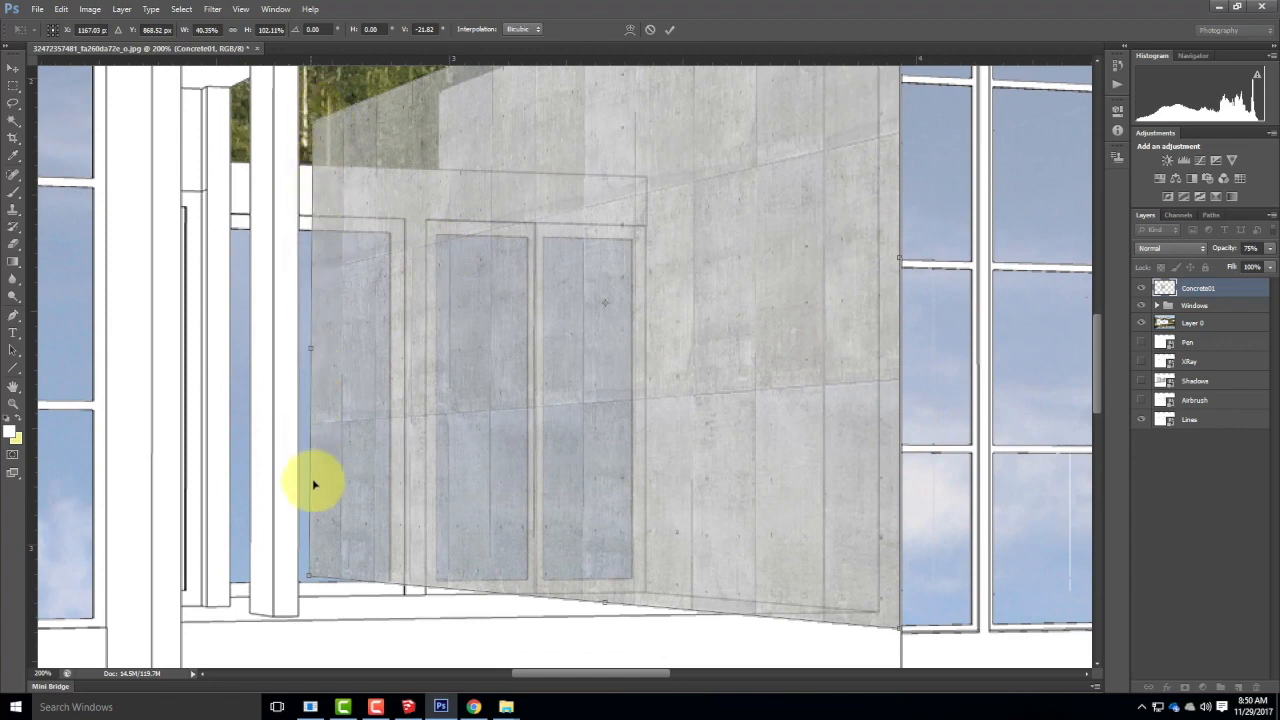
pyautogui.moveTo(688, 155); pyautogui.dragTo(526, 273)
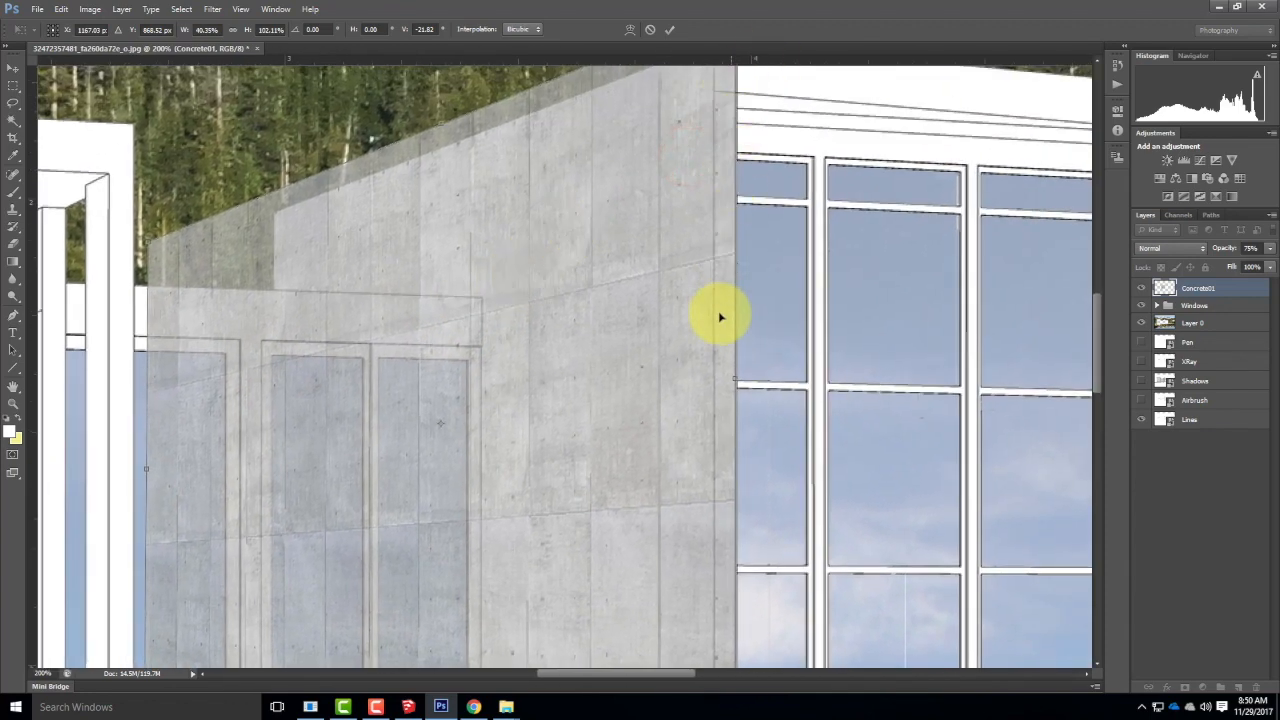
pyautogui.moveTo(636, 386); pyautogui.dragTo(586, 466)
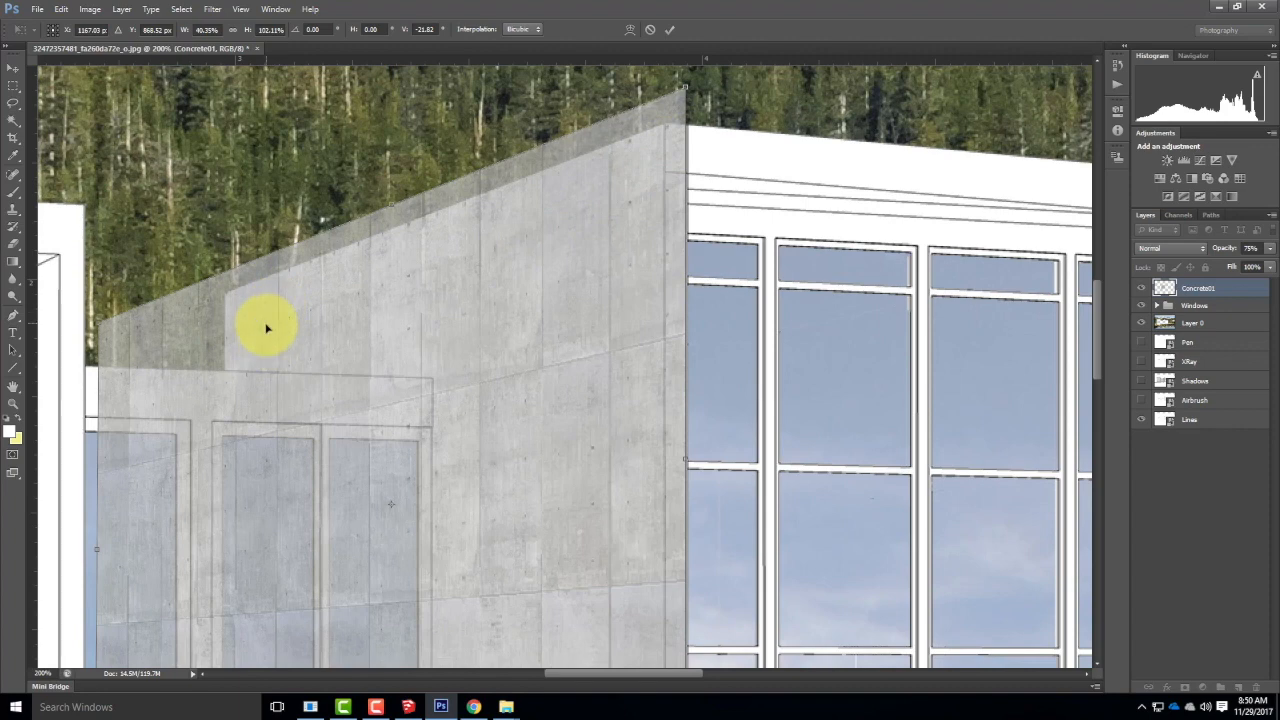
# Pull both far corners of the texture inward to just beyond the side wall's back edge, keeping that edge vertical.
pyautogui.moveTo(100, 321); pyautogui.dragTo(191, 289)
pyautogui.scroll(-5, 298, 183)
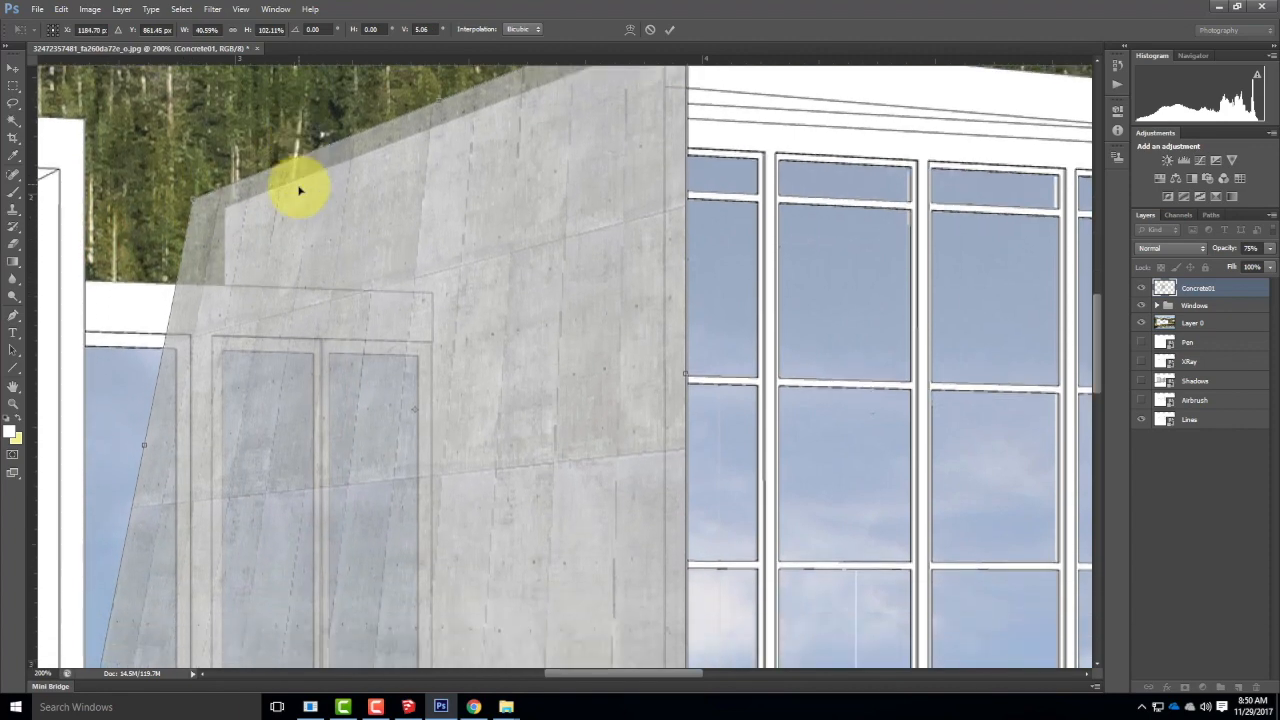
pyautogui.moveTo(95, 578); pyautogui.dragTo(187, 588)
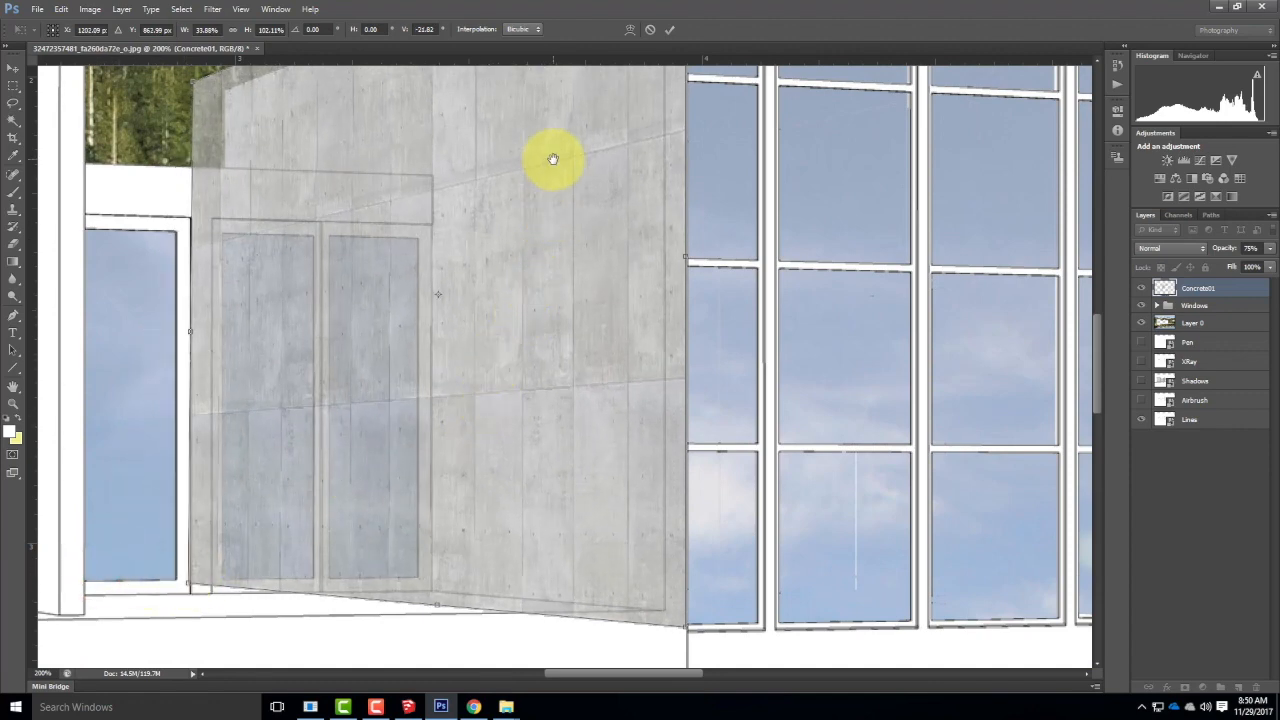
pyautogui.moveTo(553, 163); pyautogui.dragTo(495, 339)
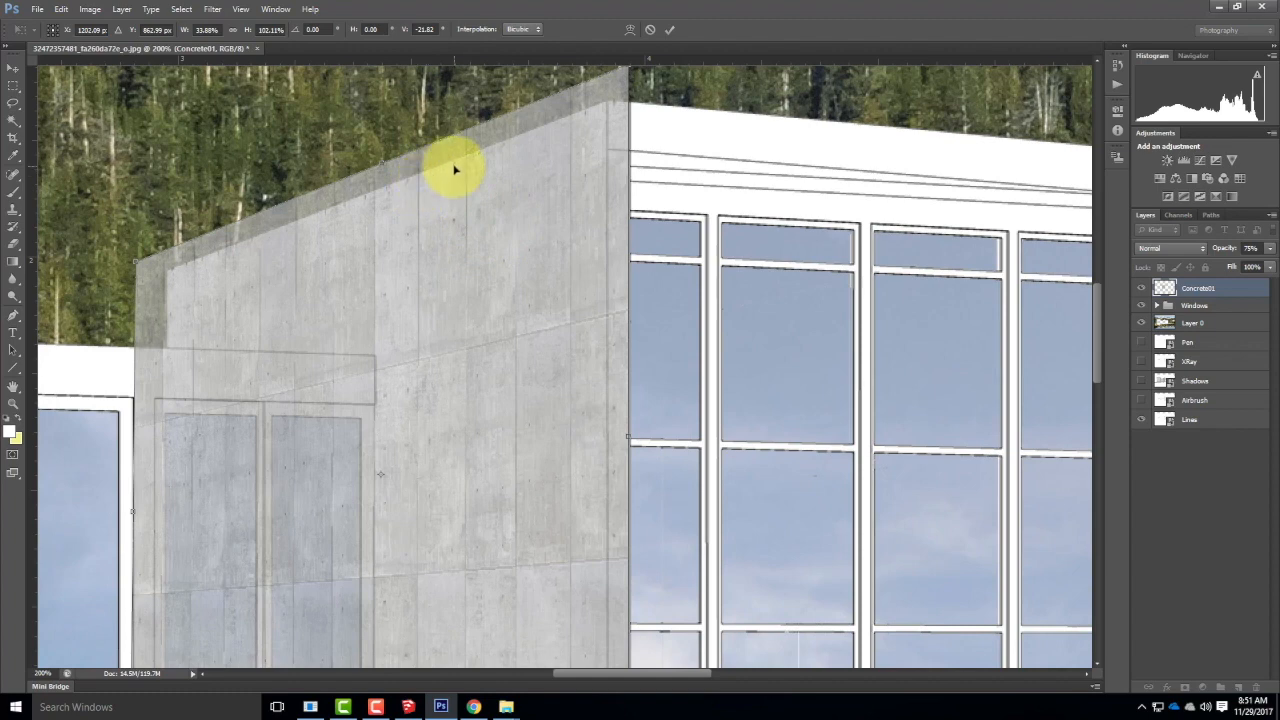
# Shift the skewed texture down about 0.027 in onto the side wall and apply the transformation.
pyautogui.moveTo(524, 268); pyautogui.dragTo(526, 280)
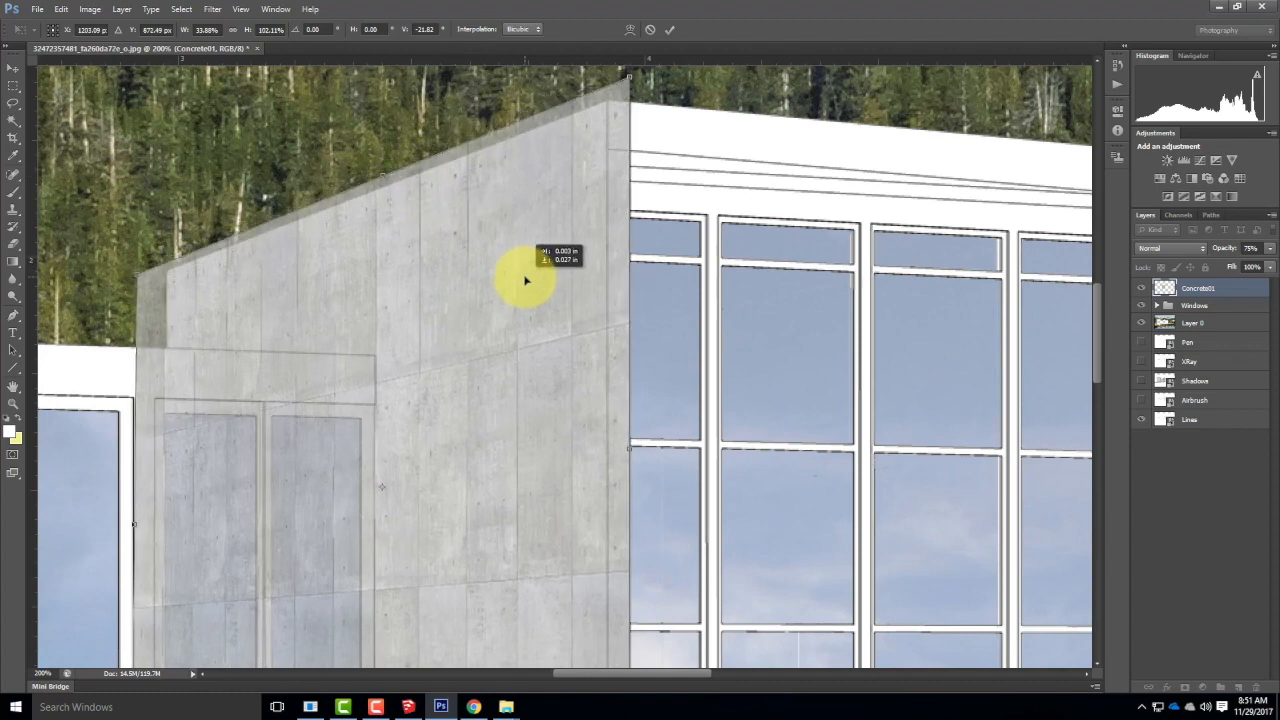
pyautogui.scroll(-5, 503, 206)
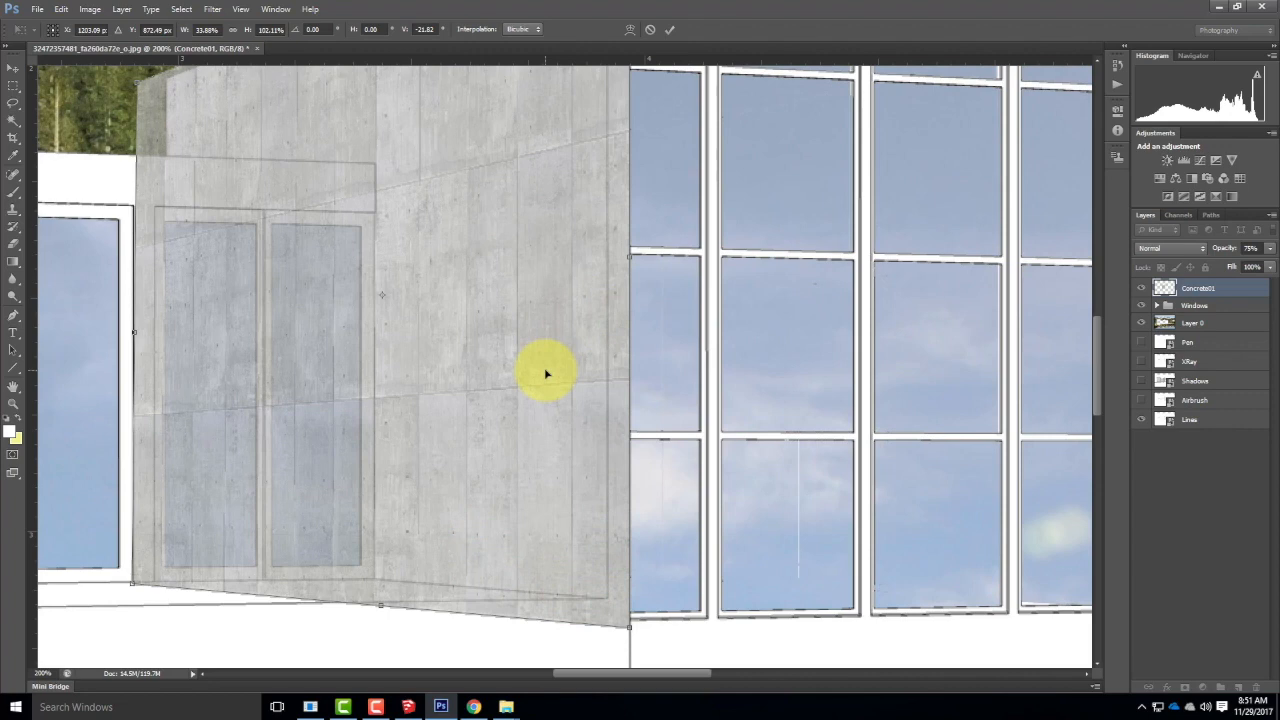
pyautogui.click(669, 31)
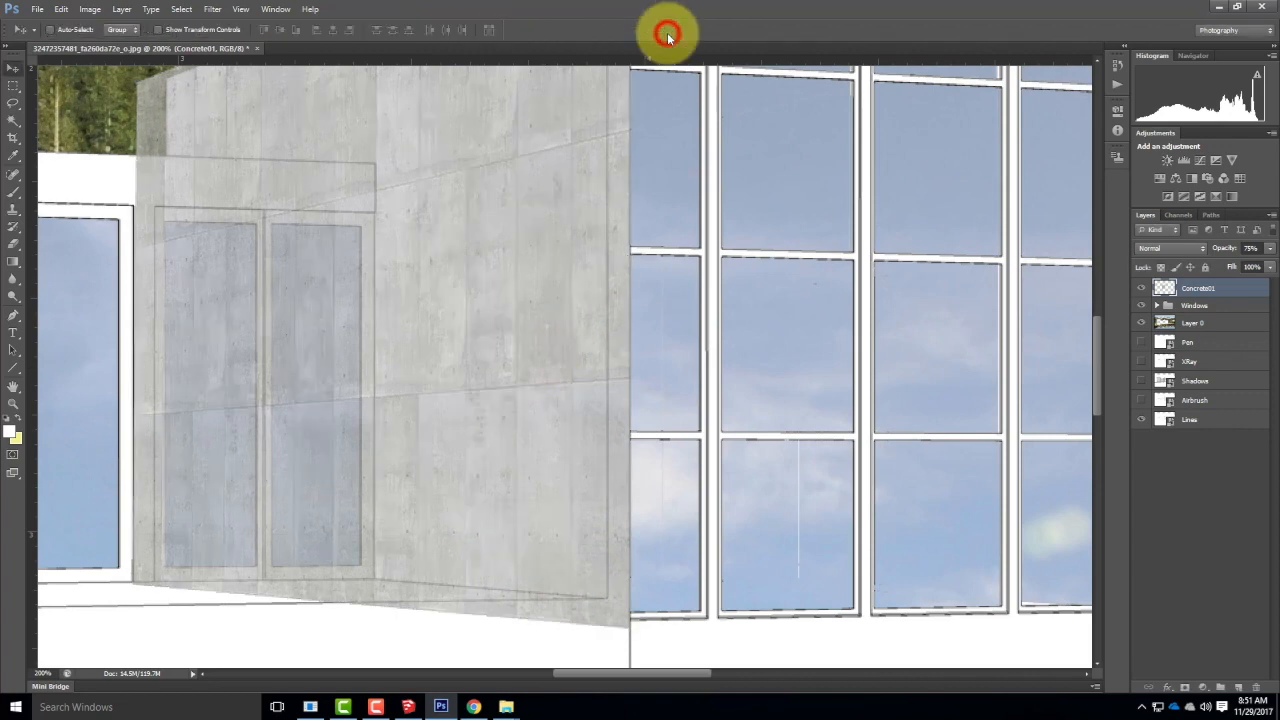
# Set the Concrete01 layer's opacity to 100%, then hide it and the Windows group.
pyautogui.moveTo(1262, 262); pyautogui.dragTo(1270, 264)
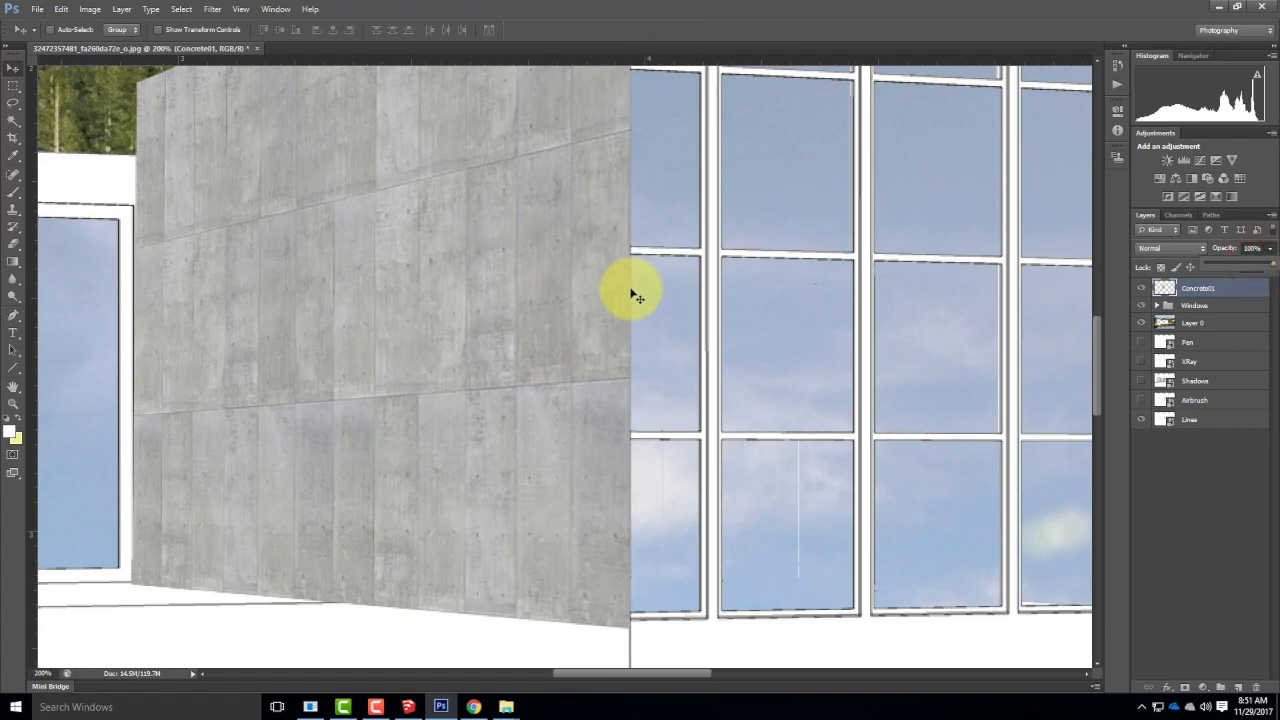
pyautogui.click(1141, 289)
pyautogui.click(1141, 305)
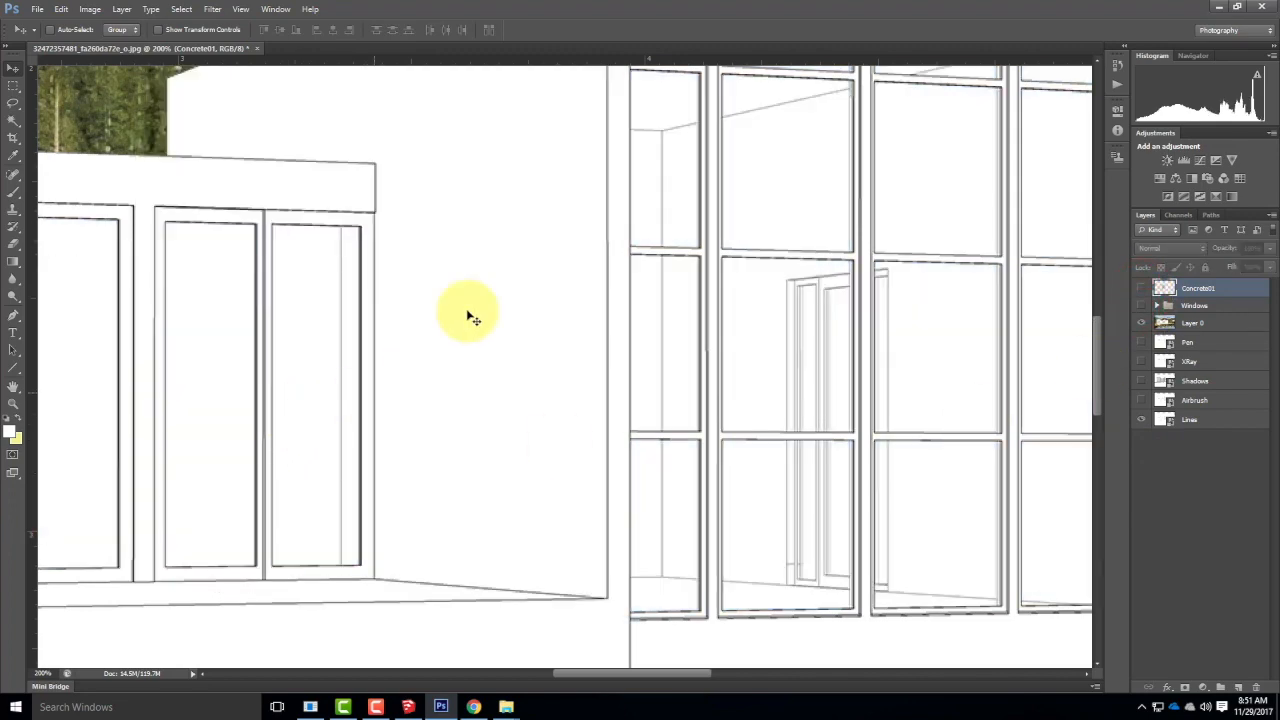
# Select the side wall face on the Lines layer with the Magic Wand and show the Concrete01 layer again.
pyautogui.moveTo(508, 229)
pyautogui.mouseDown()
pyautogui.moveTo(506, 334)
pyautogui.moveTo(494, 280)
pyautogui.mouseUp()
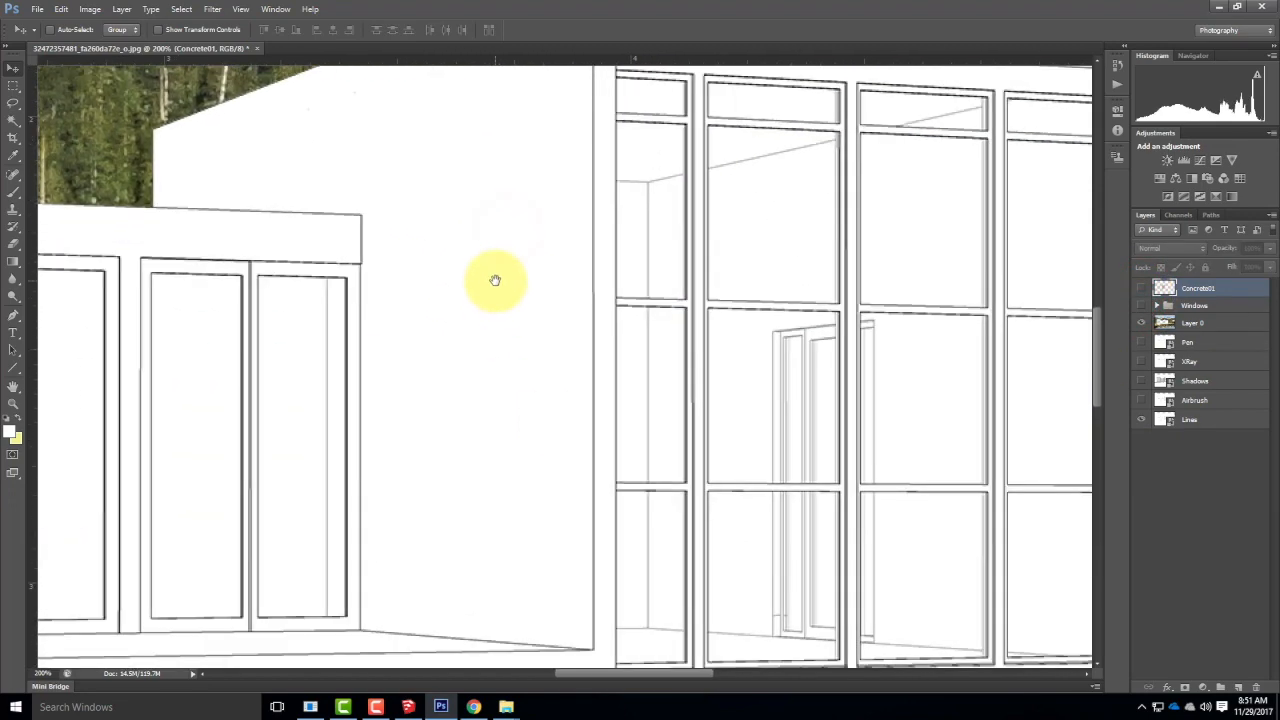
pyautogui.hotkey('ctrl', '-')
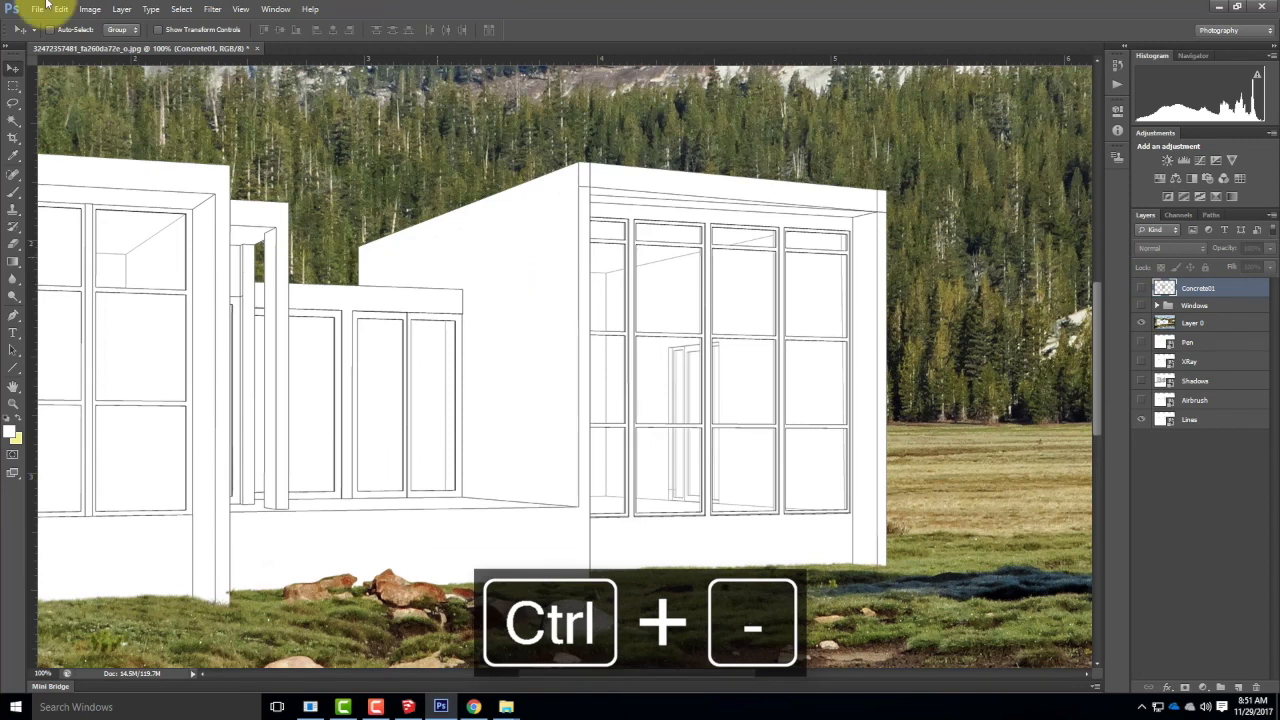
pyautogui.click(14, 117)
pyautogui.click(1196, 416)
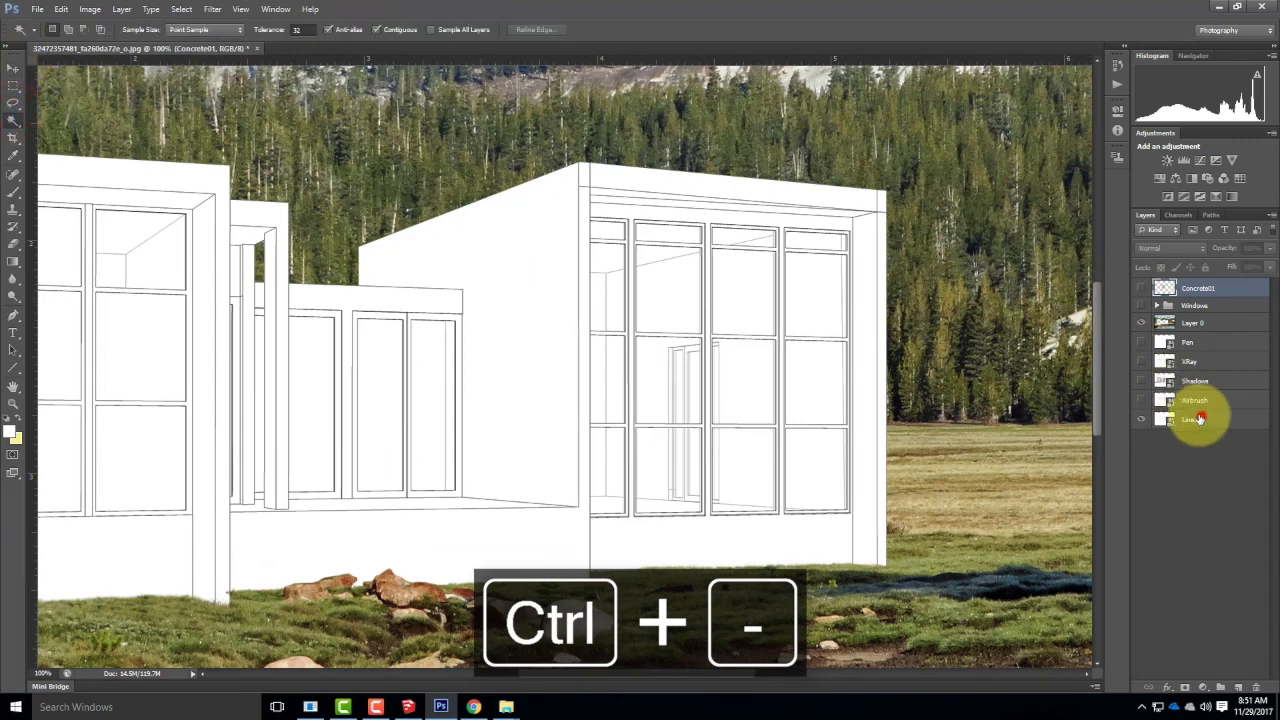
pyautogui.click(530, 263)
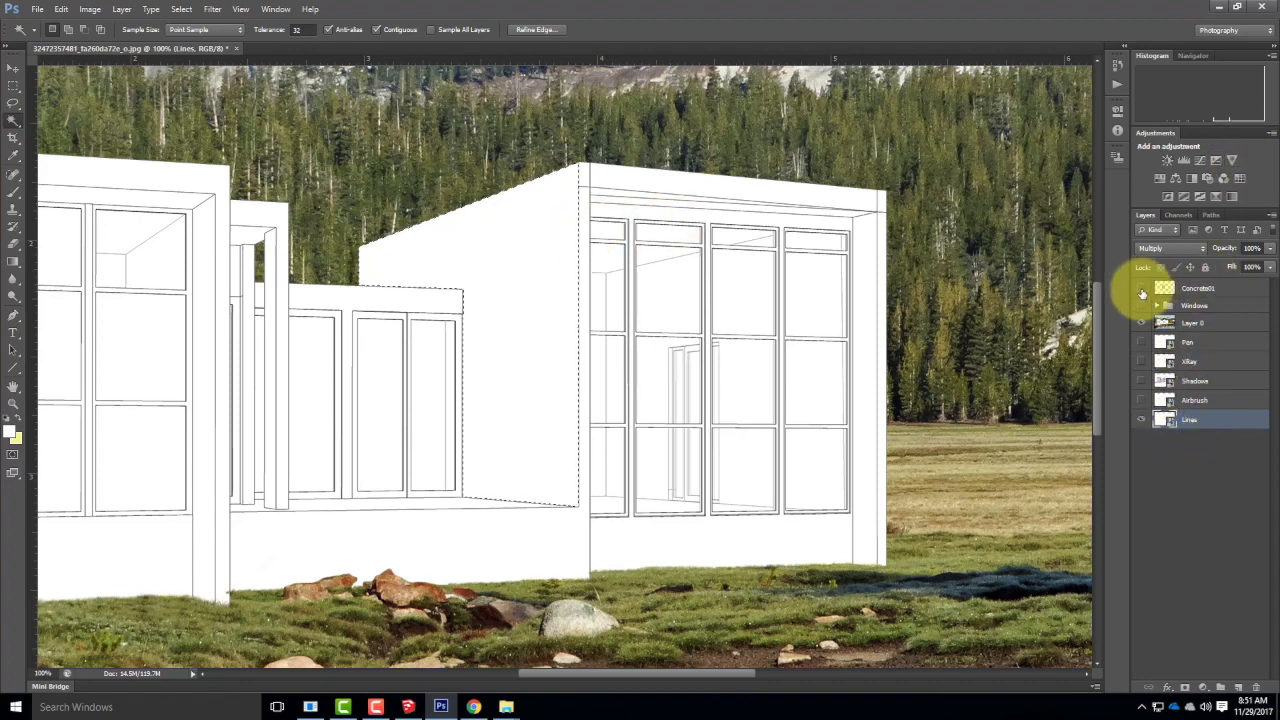
pyautogui.click(1141, 289)
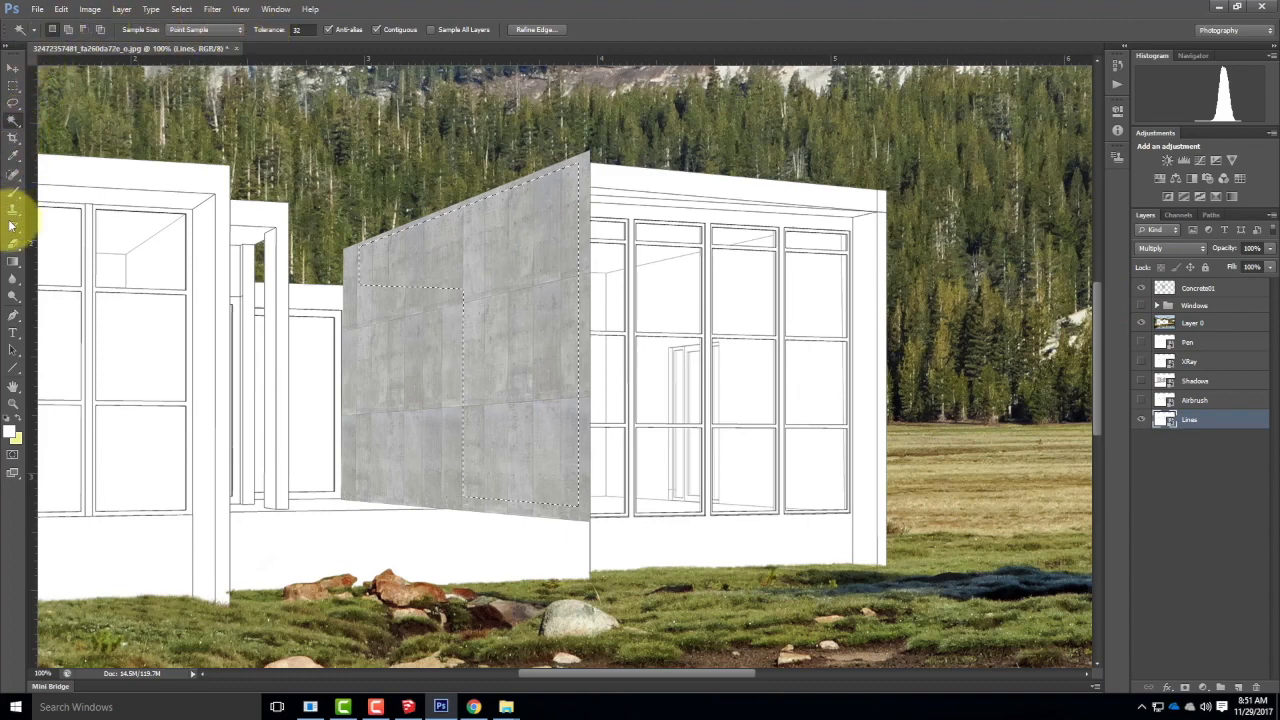
# Undo the mask mistakenly added to the Lines layer and mask the Concrete01 layer to the wall selection instead.
pyautogui.click(1185, 688)
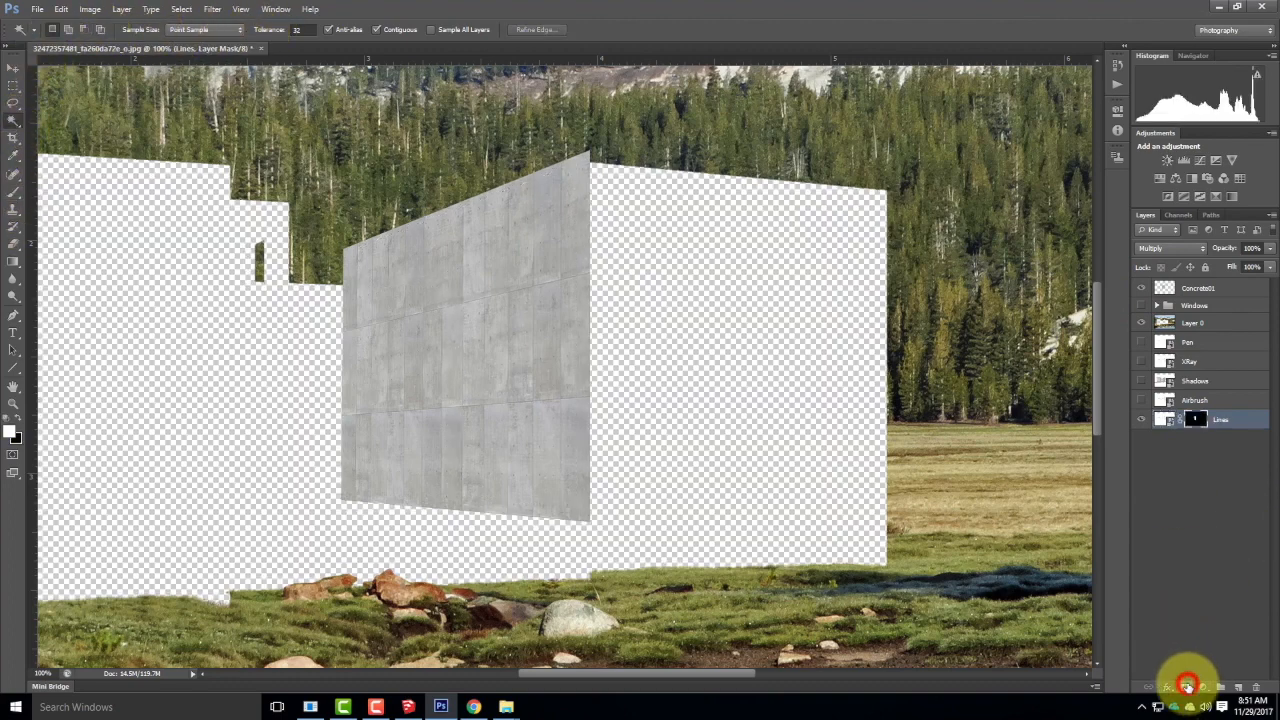
pyautogui.hotkey('ctrl', 'z')
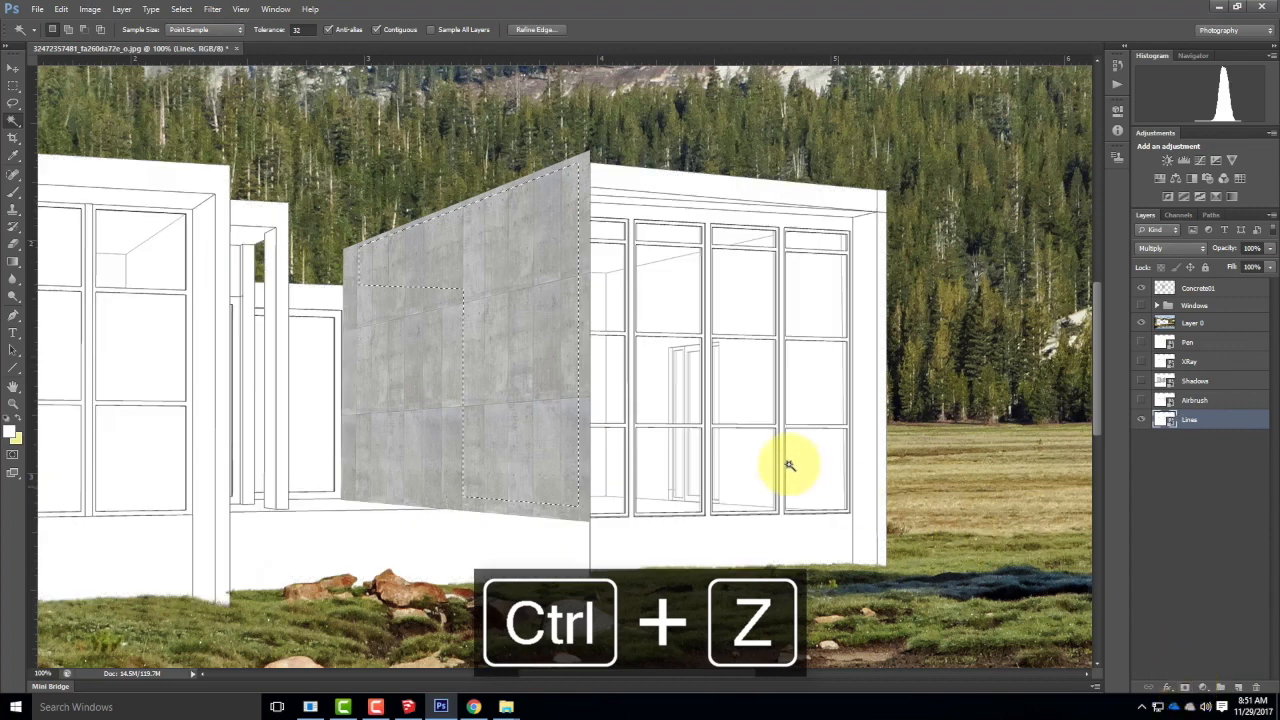
pyautogui.click(1218, 288)
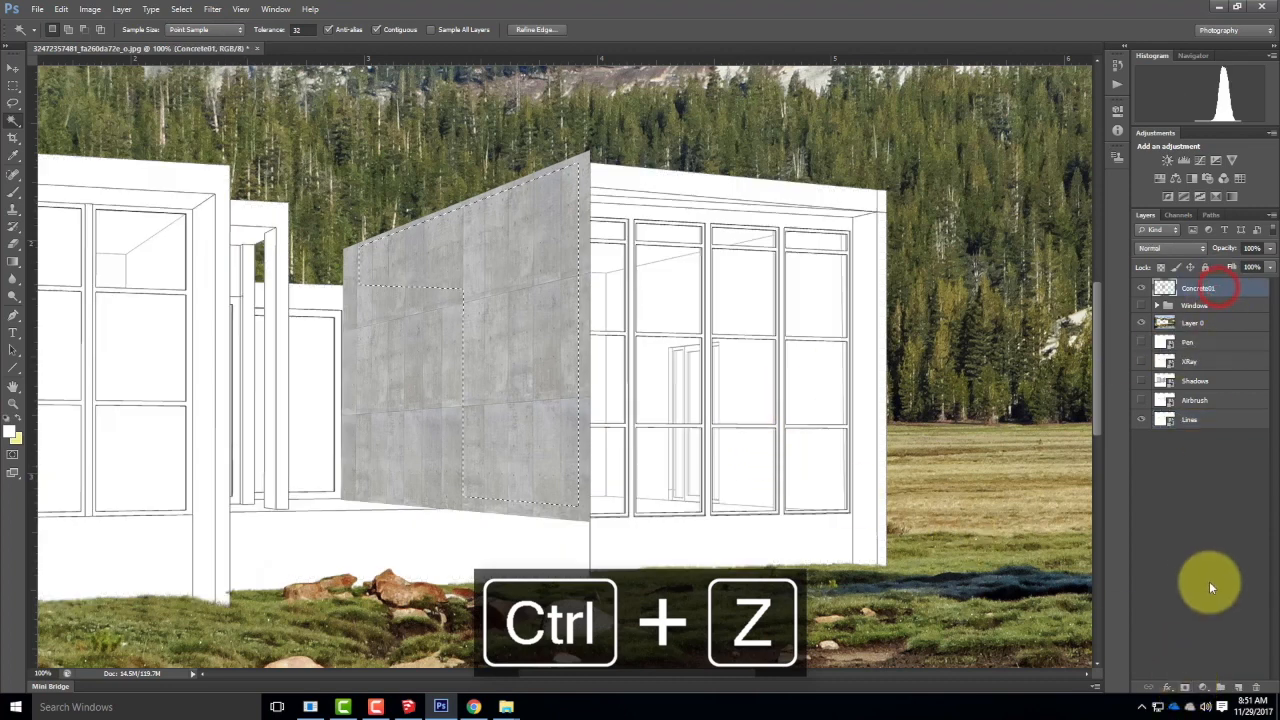
pyautogui.click(1185, 688)
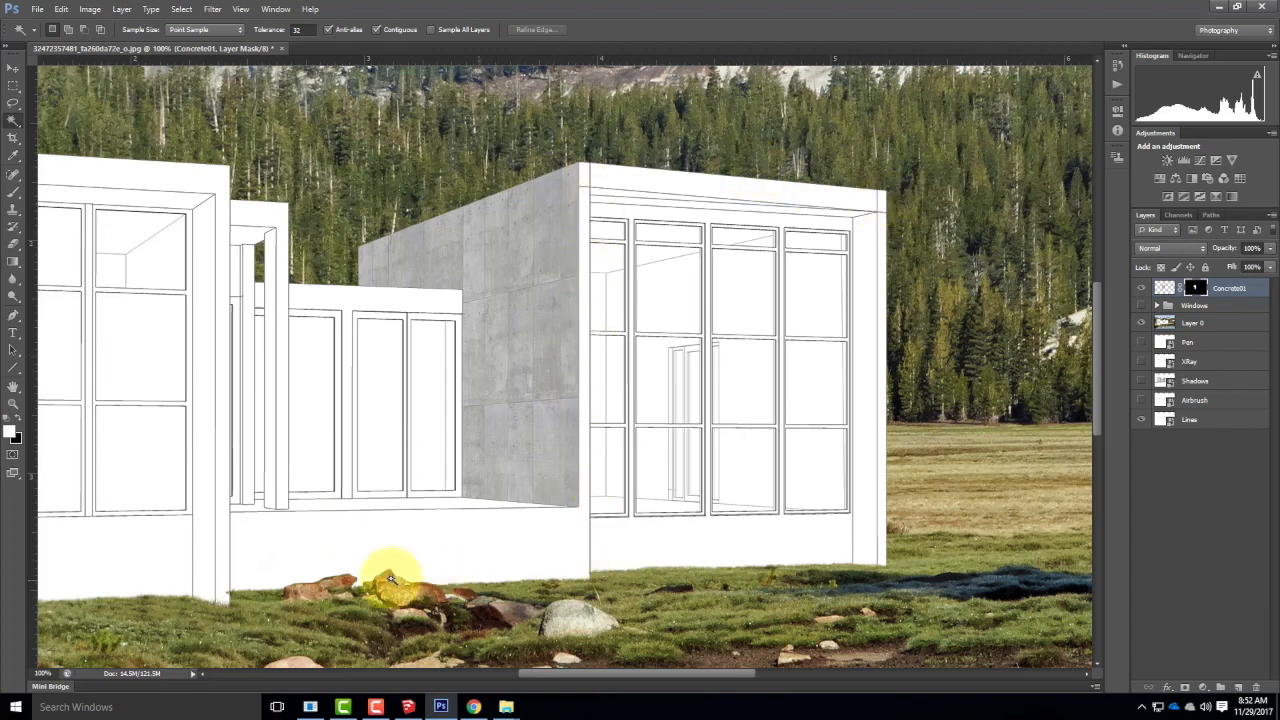
# Place the concrete panel texture image into the composite as a new layer.
pyautogui.moveTo(274, 499); pyautogui.dragTo(420, 494)
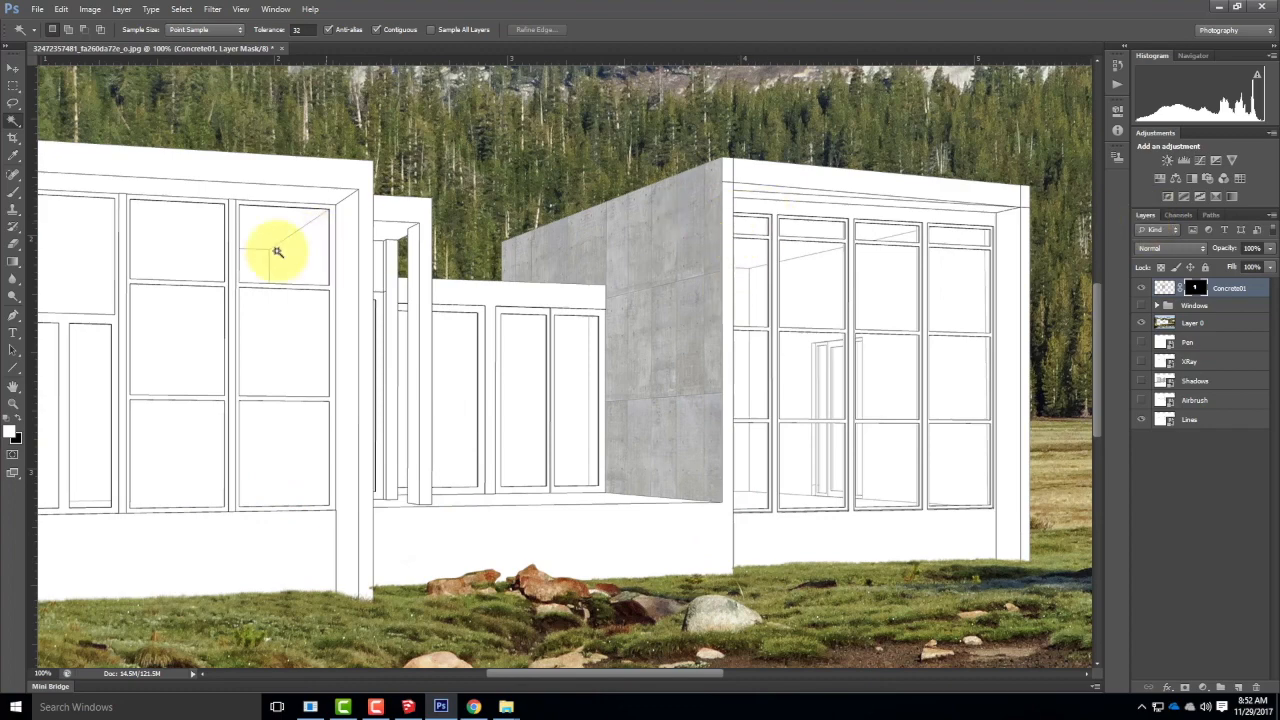
pyautogui.click(37, 9)
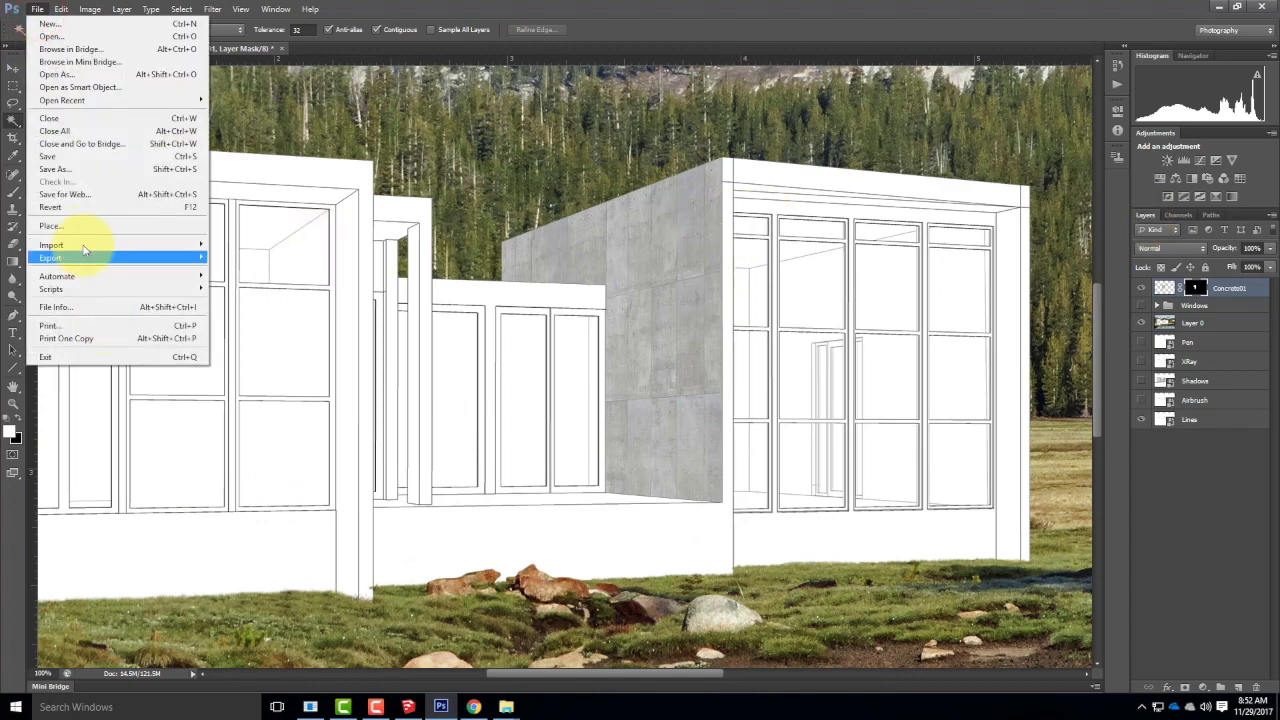
pyautogui.click(82, 226)
pyautogui.click(648, 210)
pyautogui.click(816, 492)
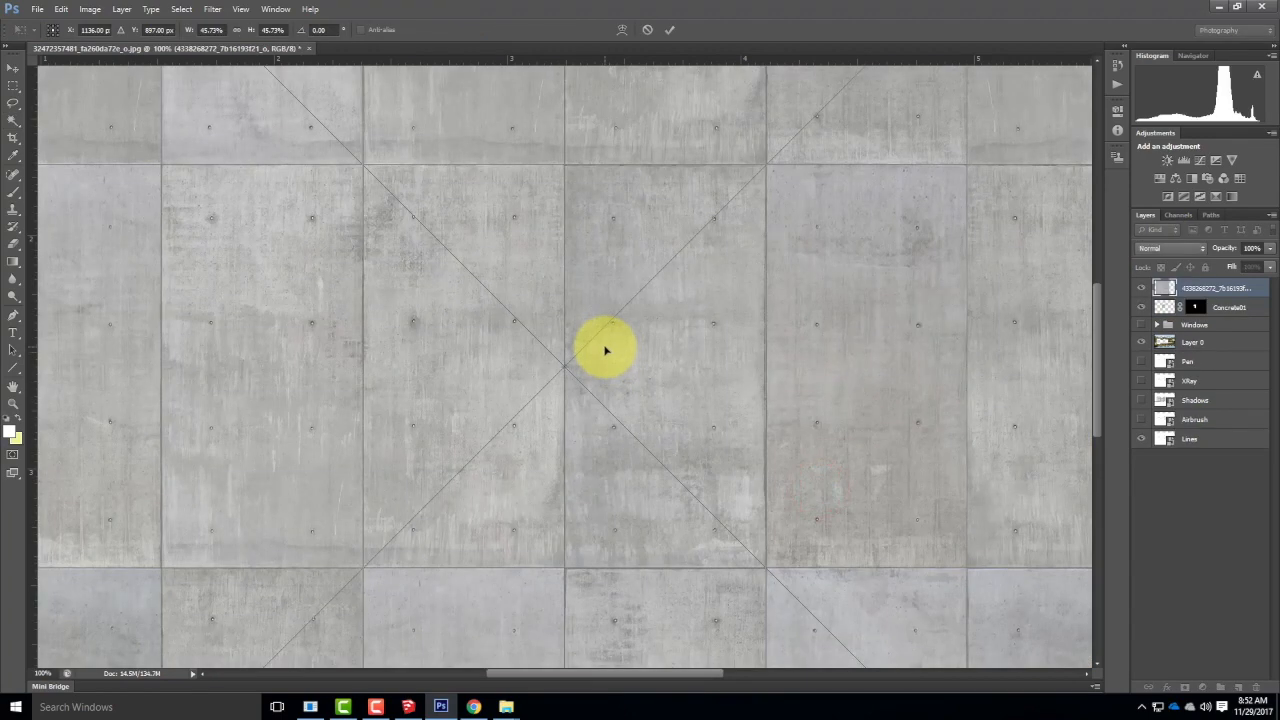
# Scale the placed texture proportionally to about 15.1%, position it over the front of the left building block, and apply the placement.
pyautogui.hotkey('ctrl', '-')
pyautogui.hotkey('ctrl', '-')
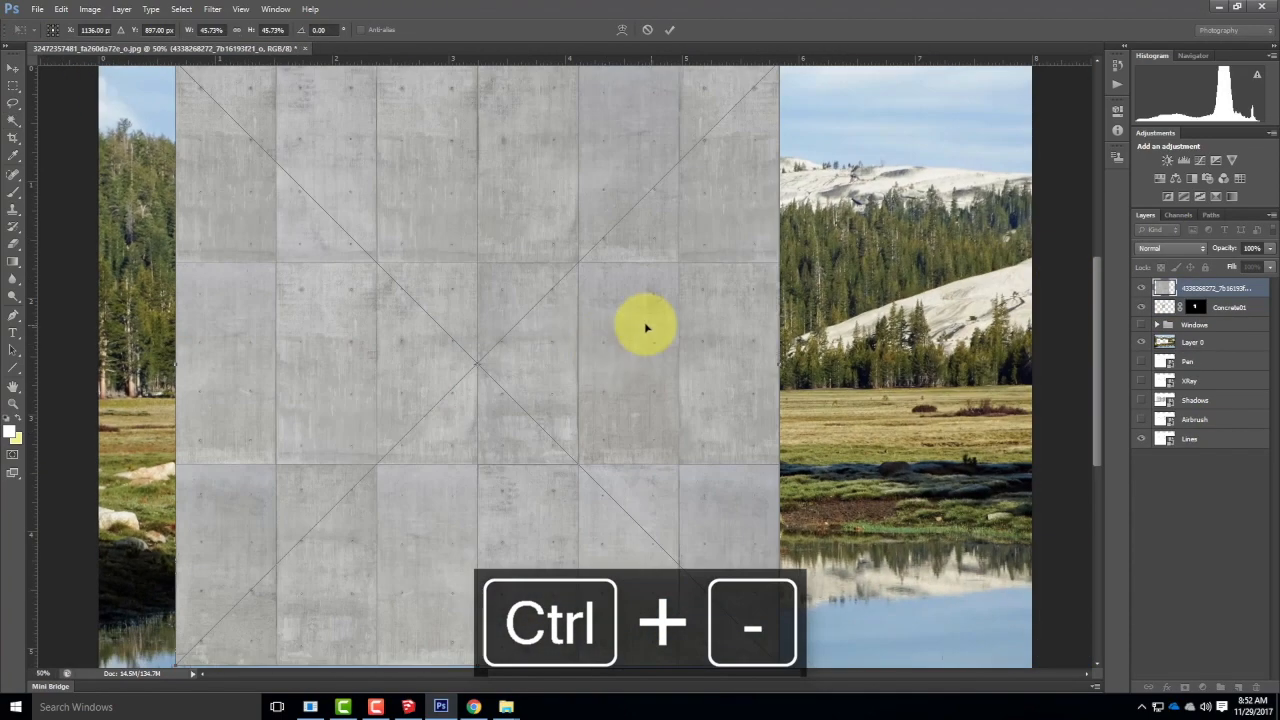
pyautogui.hotkey('ctrl', '-')
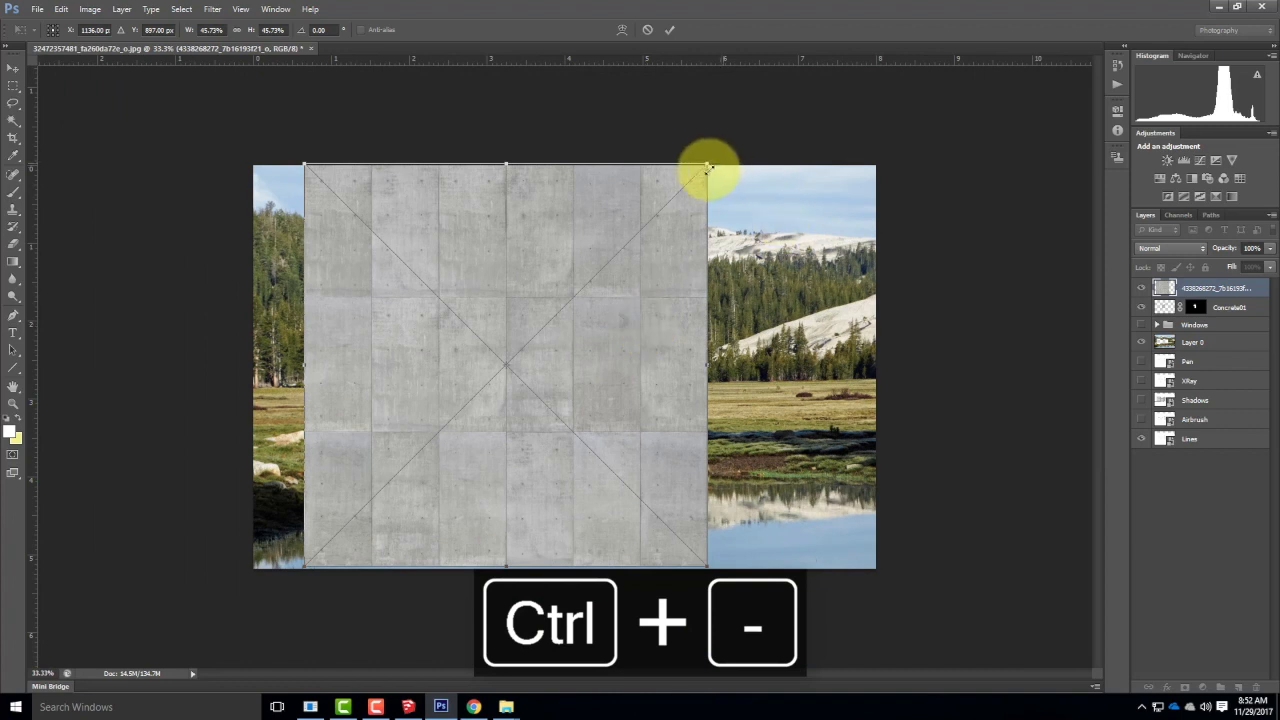
pyautogui.moveTo(711, 162); pyautogui.dragTo(492, 380)
pyautogui.moveTo(305, 568); pyautogui.dragTo(341, 528)
pyautogui.moveTo(405, 470); pyautogui.dragTo(377, 374)
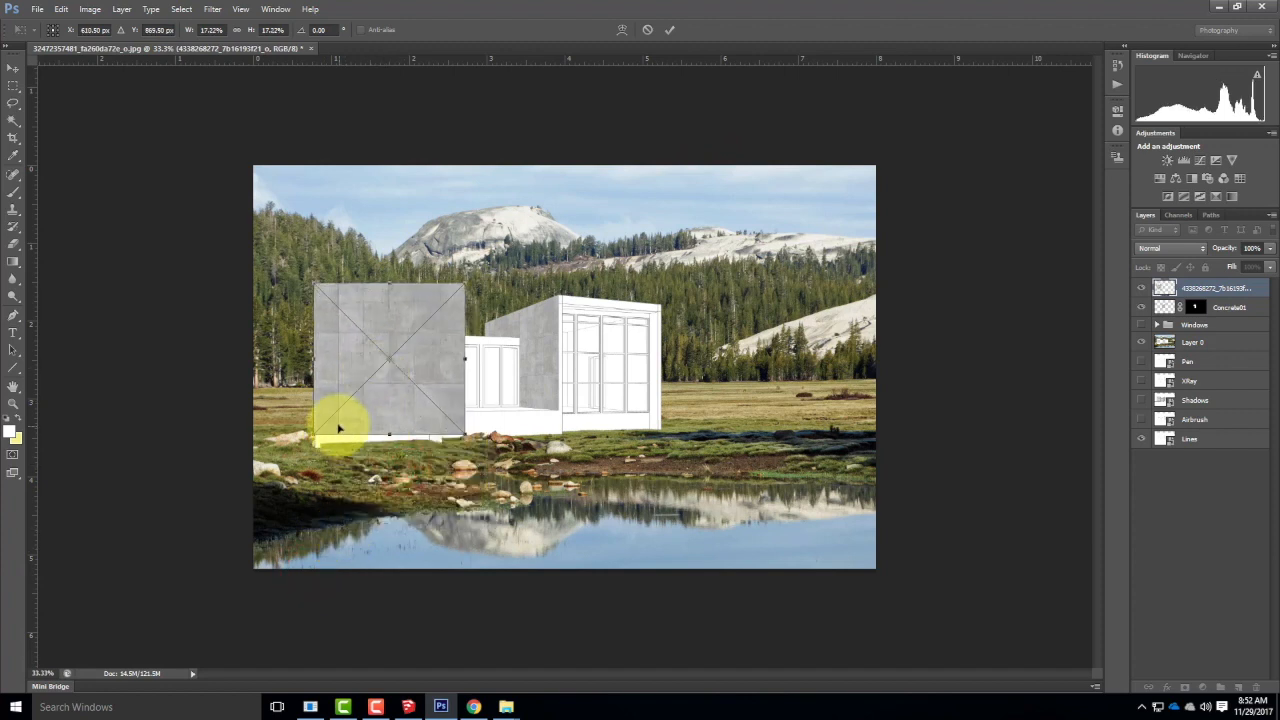
pyautogui.moveTo(313, 433); pyautogui.dragTo(332, 415)
pyautogui.moveTo(424, 349)
pyautogui.mouseDown()
pyautogui.moveTo(519, 352)
pyautogui.moveTo(380, 343)
pyautogui.moveTo(406, 337)
pyautogui.moveTo(406, 351)
pyautogui.mouseUp()
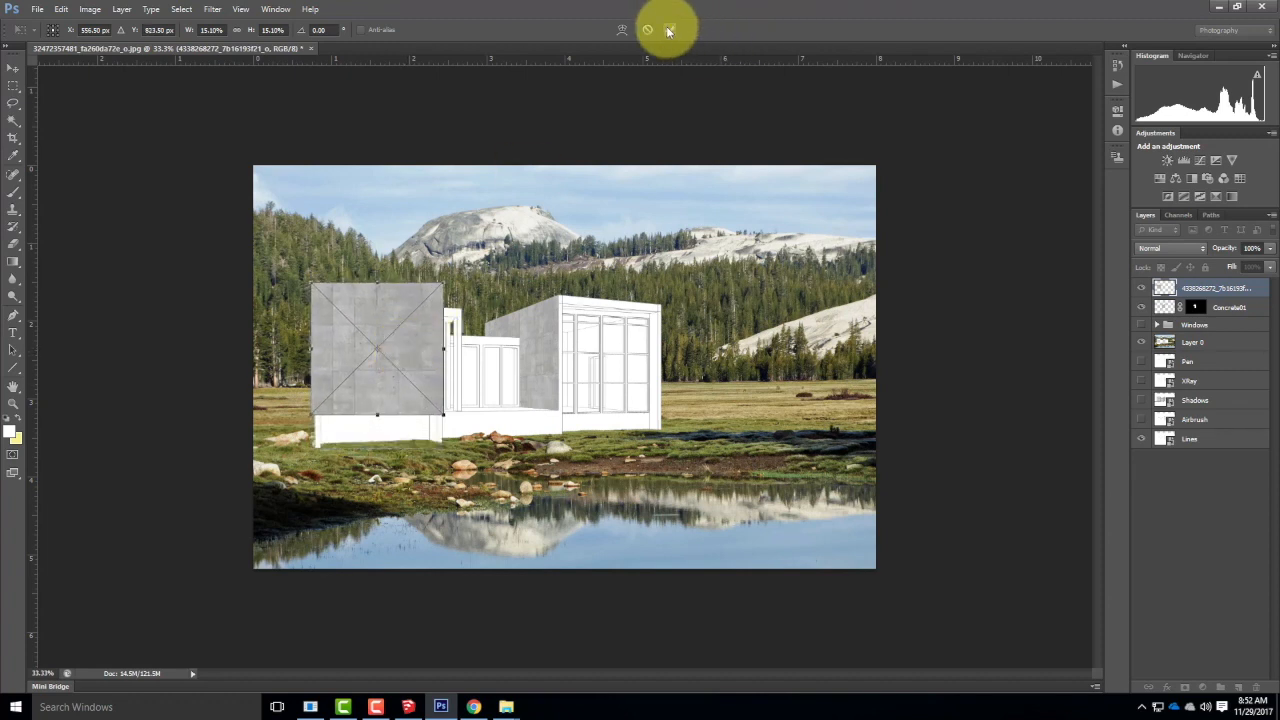
pyautogui.click(669, 31)
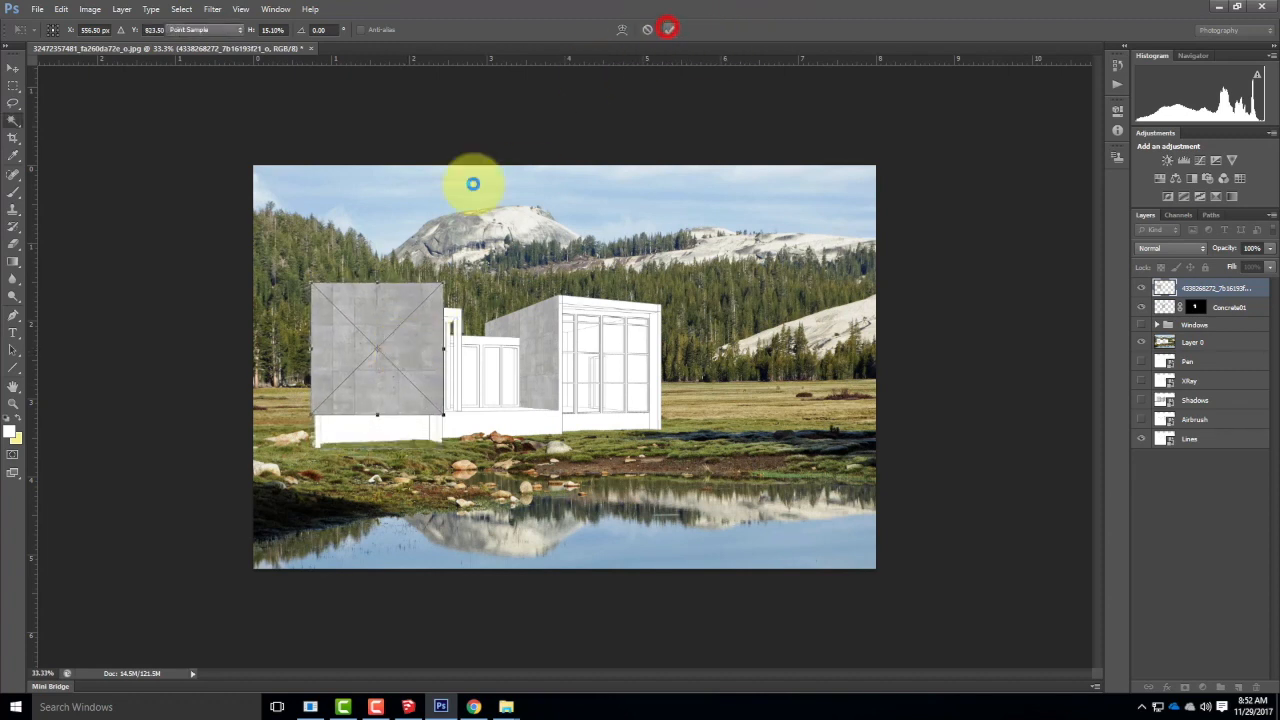
# Copy the whole scaled texture tile with a rectangular marquee selection and paste it as a new layer.
pyautogui.click(12, 88)
pyautogui.moveTo(281, 262); pyautogui.dragTo(460, 455)
pyautogui.click(61, 9)
pyautogui.click(86, 101)
pyautogui.click(61, 9)
pyautogui.click(87, 124)
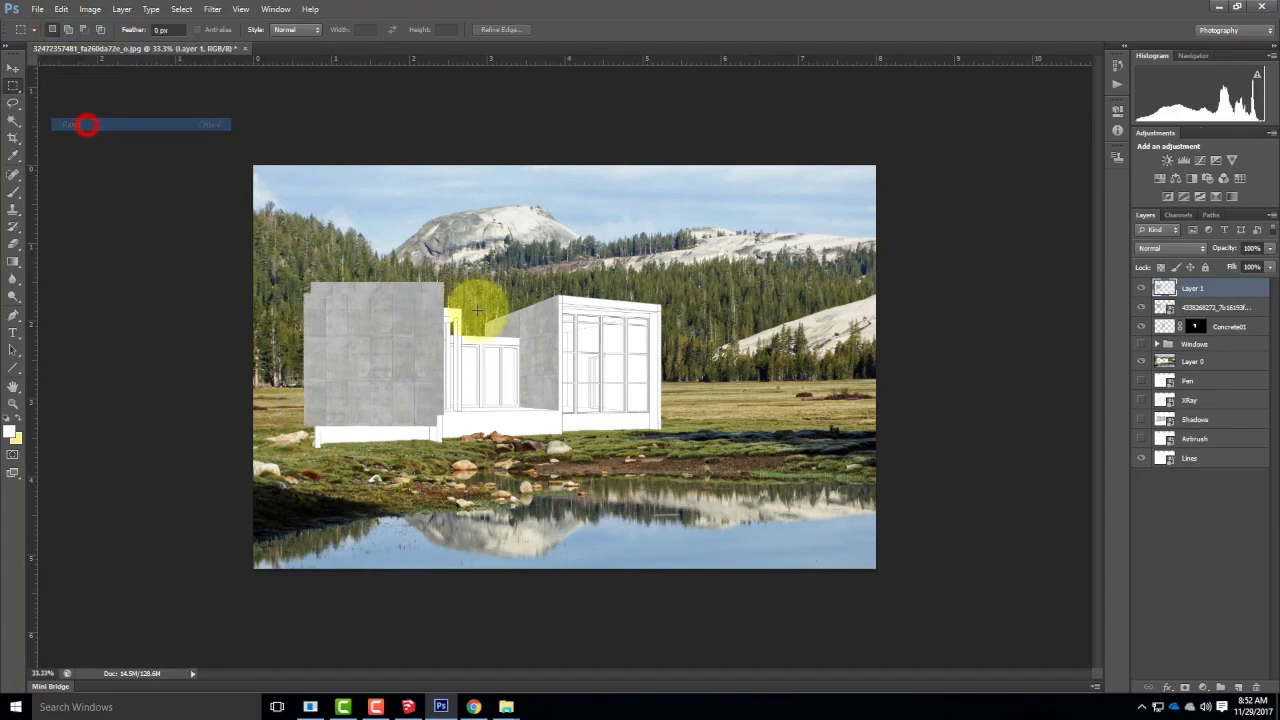
# Move the pasted tile directly below the original texture and nudge it up to close the seam.
pyautogui.click(13, 67)
pyautogui.moveTo(358, 374); pyautogui.dragTo(361, 476)
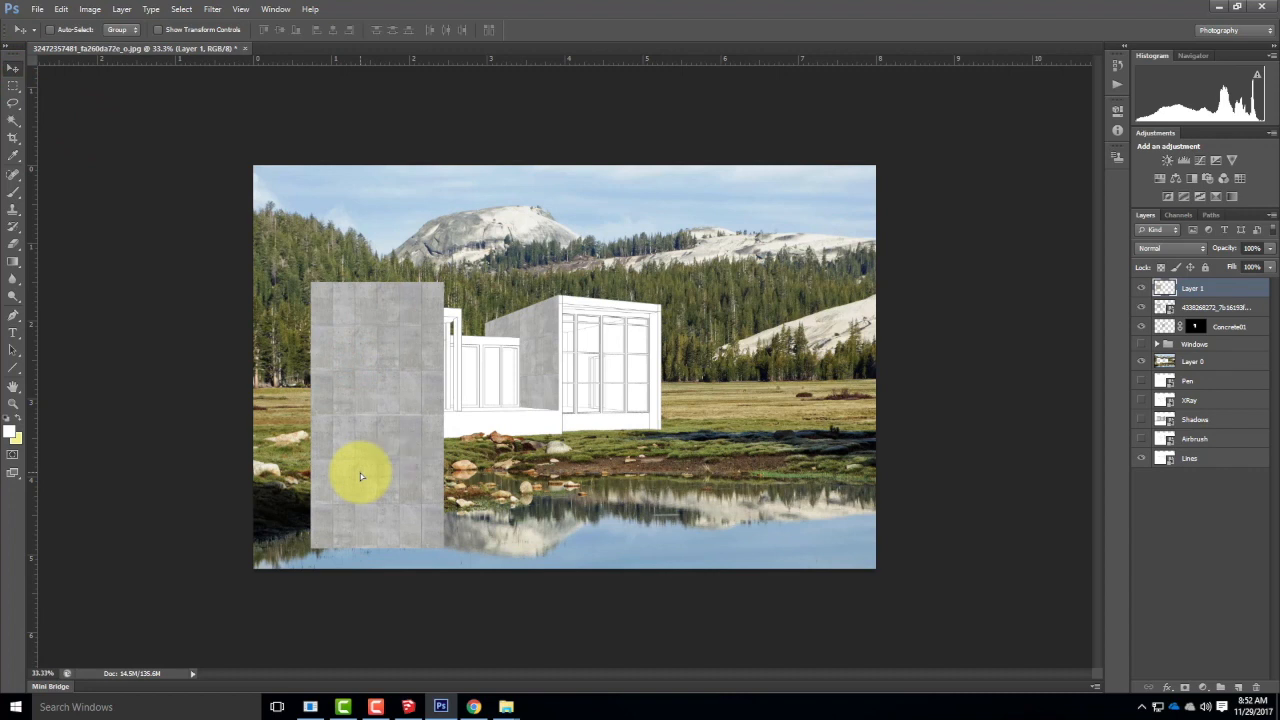
pyautogui.press('Up')
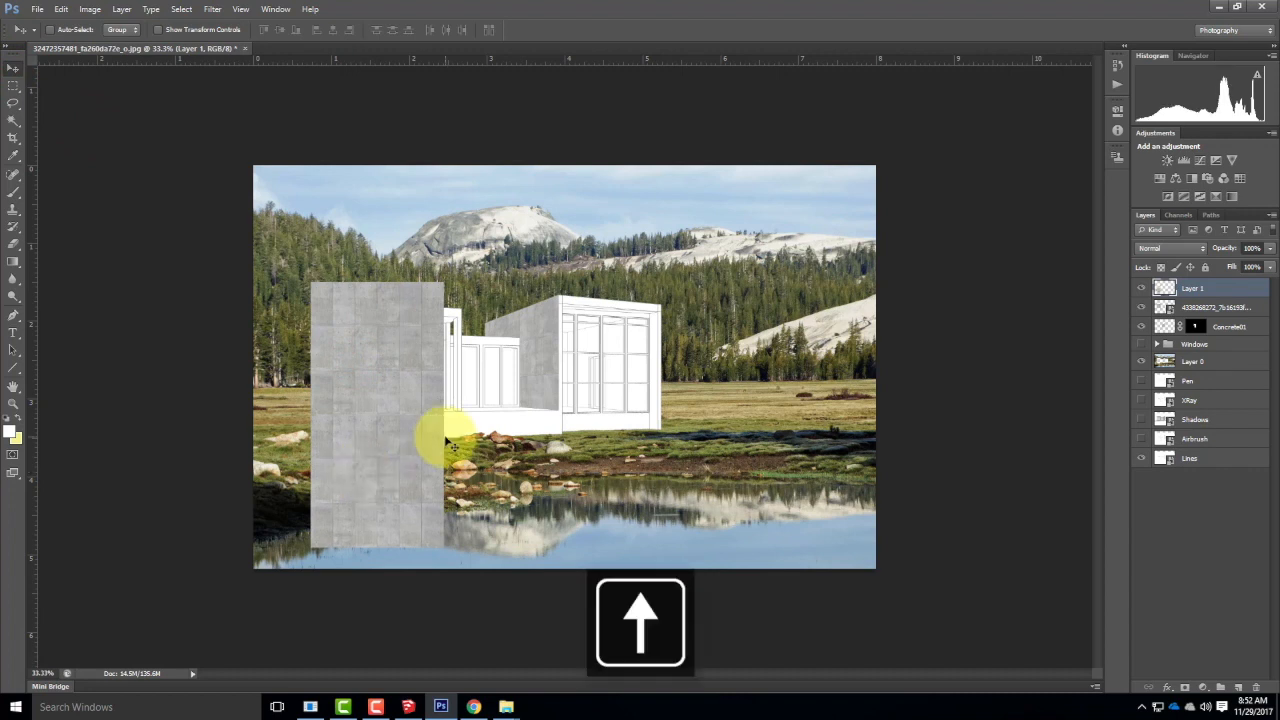
# Paste two more texture tiles and align them as a second column to the right of the first.
pyautogui.hotkey('ctrl', 'v')
pyautogui.moveTo(580, 366); pyautogui.dragTo(539, 344)
pyautogui.hotkey('ctrl', 'v')
pyautogui.moveTo(577, 398); pyautogui.dragTo(524, 476)
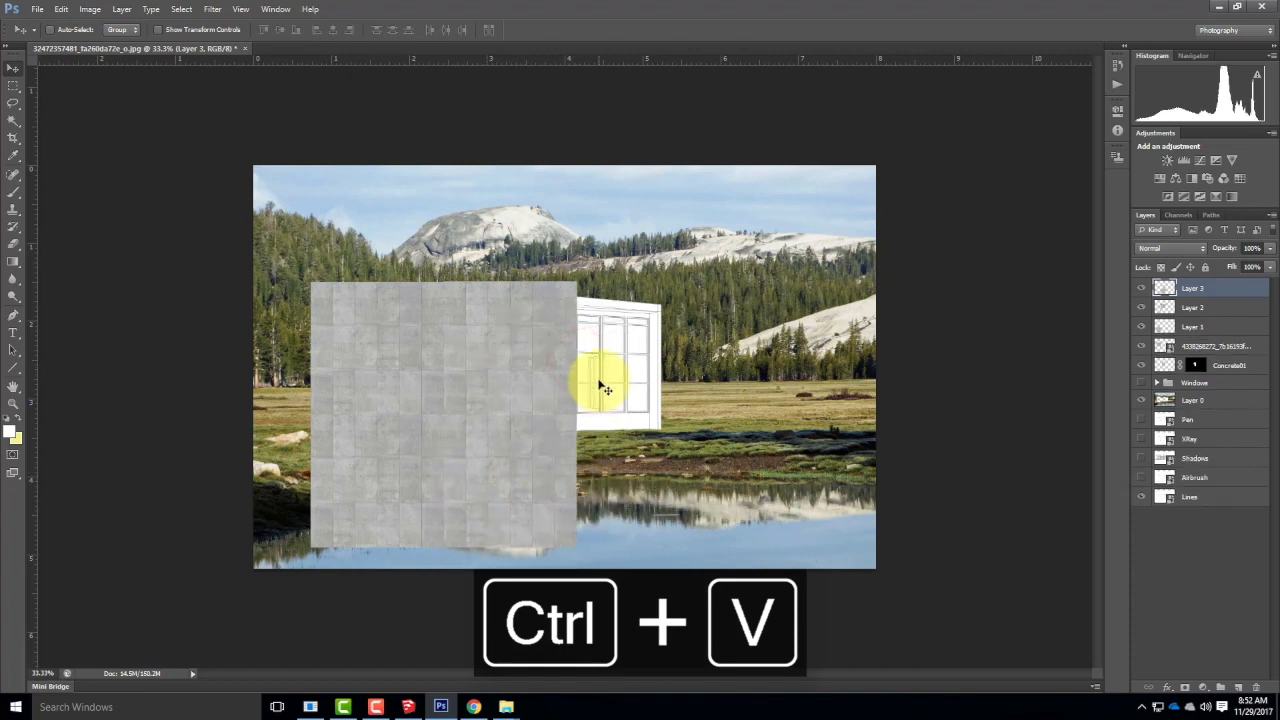
# Add a third column of two pasted texture tiles, nudging each left against the second column.
pyautogui.hotkey('ctrl', 'v')
pyautogui.moveTo(555, 350); pyautogui.dragTo(638, 332)
pyautogui.press('Left')
pyautogui.hotkey('ctrl', 'v')
pyautogui.moveTo(557, 354); pyautogui.dragTo(635, 466)
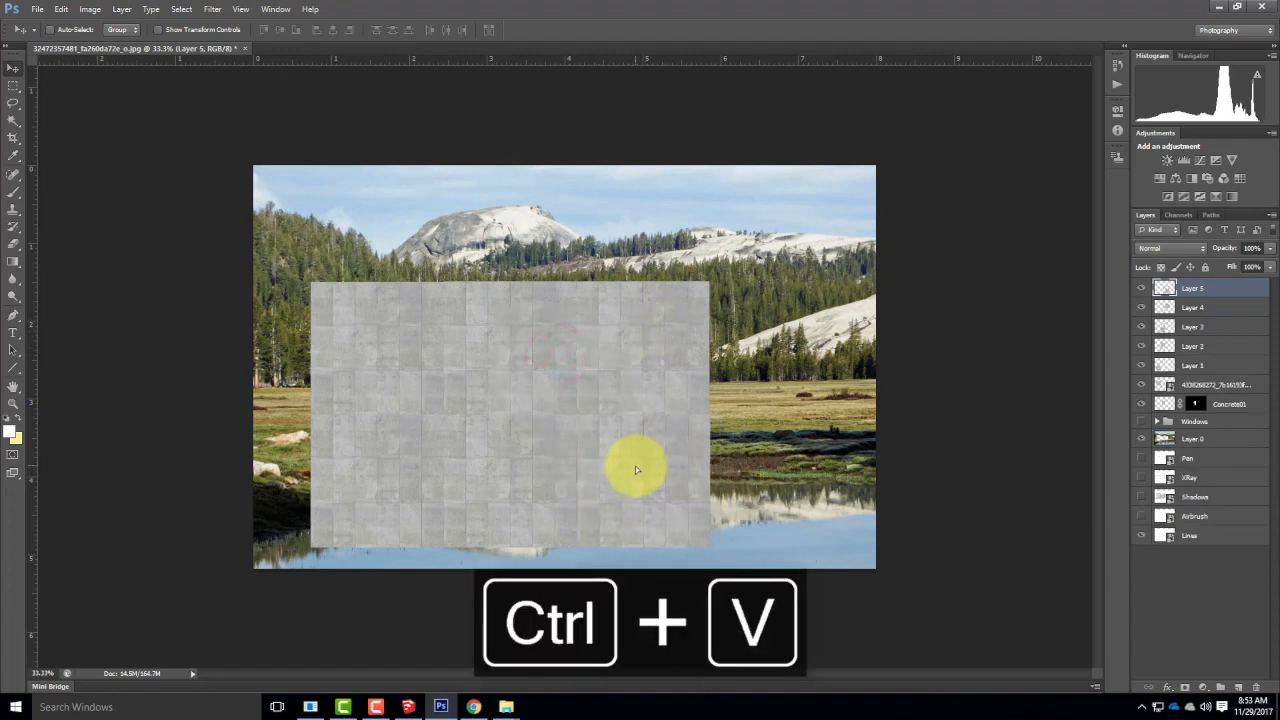
pyautogui.press('Left')
# Add a fourth column of two pasted texture tiles, nudging each left to close the seams.
pyautogui.hotkey('ctrl', 'v')
pyautogui.moveTo(537, 335); pyautogui.dragTo(746, 320)
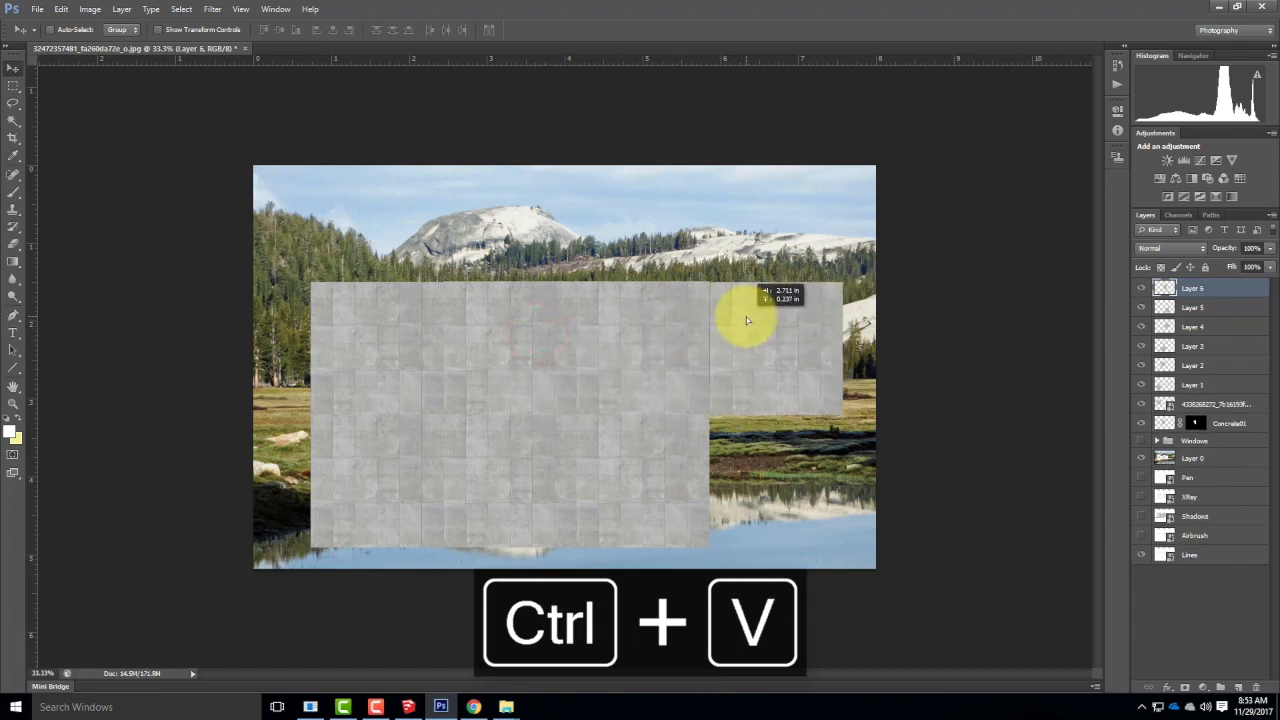
pyautogui.press('Left')
pyautogui.hotkey('ctrl', 'v')
pyautogui.moveTo(553, 366); pyautogui.dragTo(765, 479)
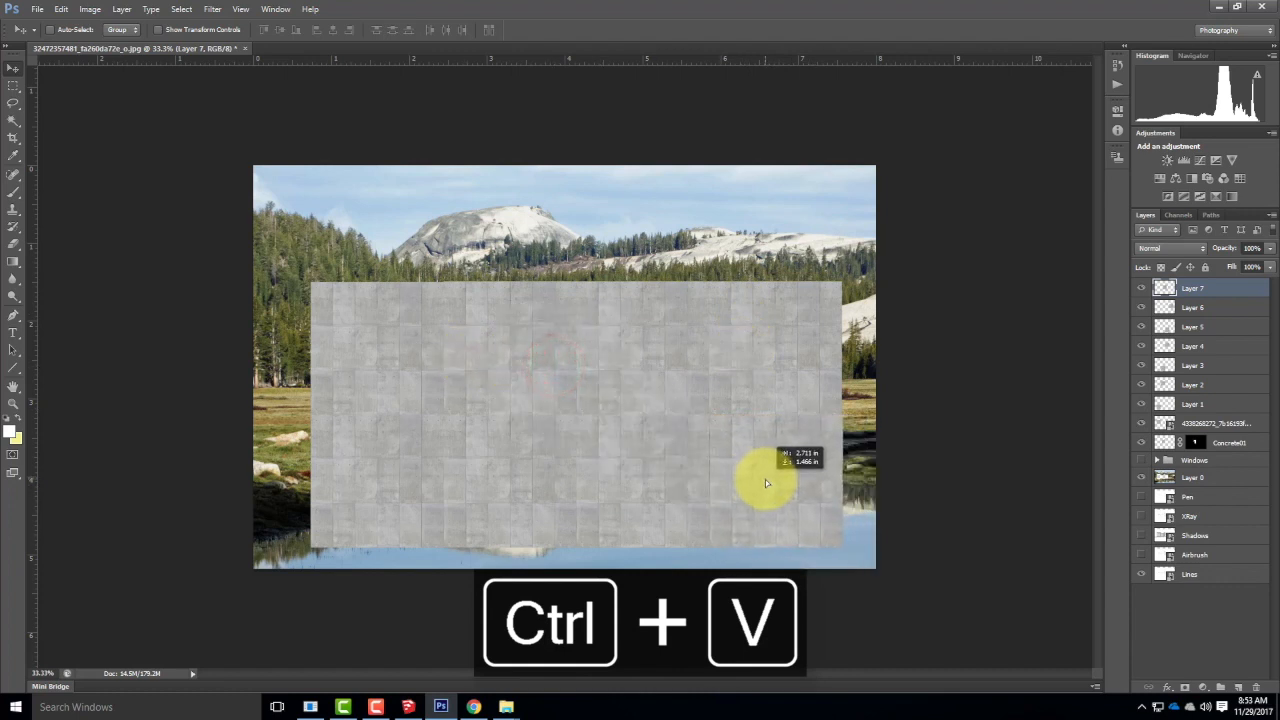
pyautogui.press('Left')
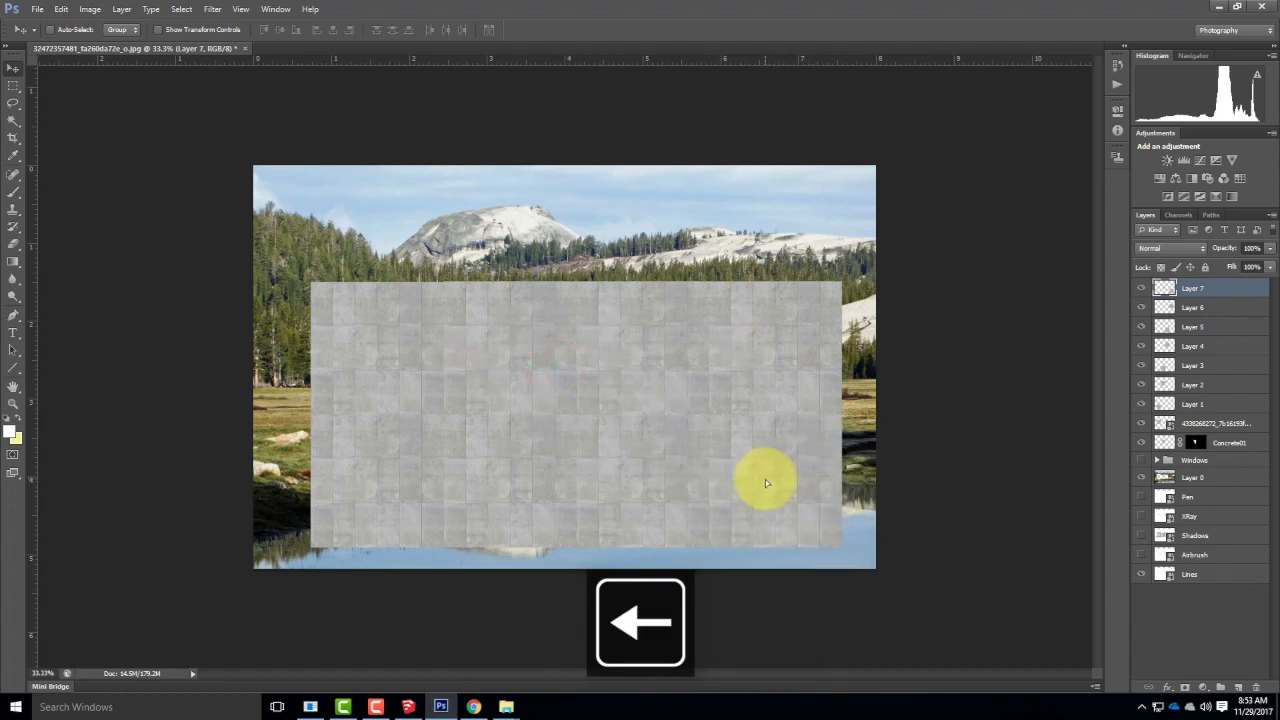
pyautogui.press('Left')
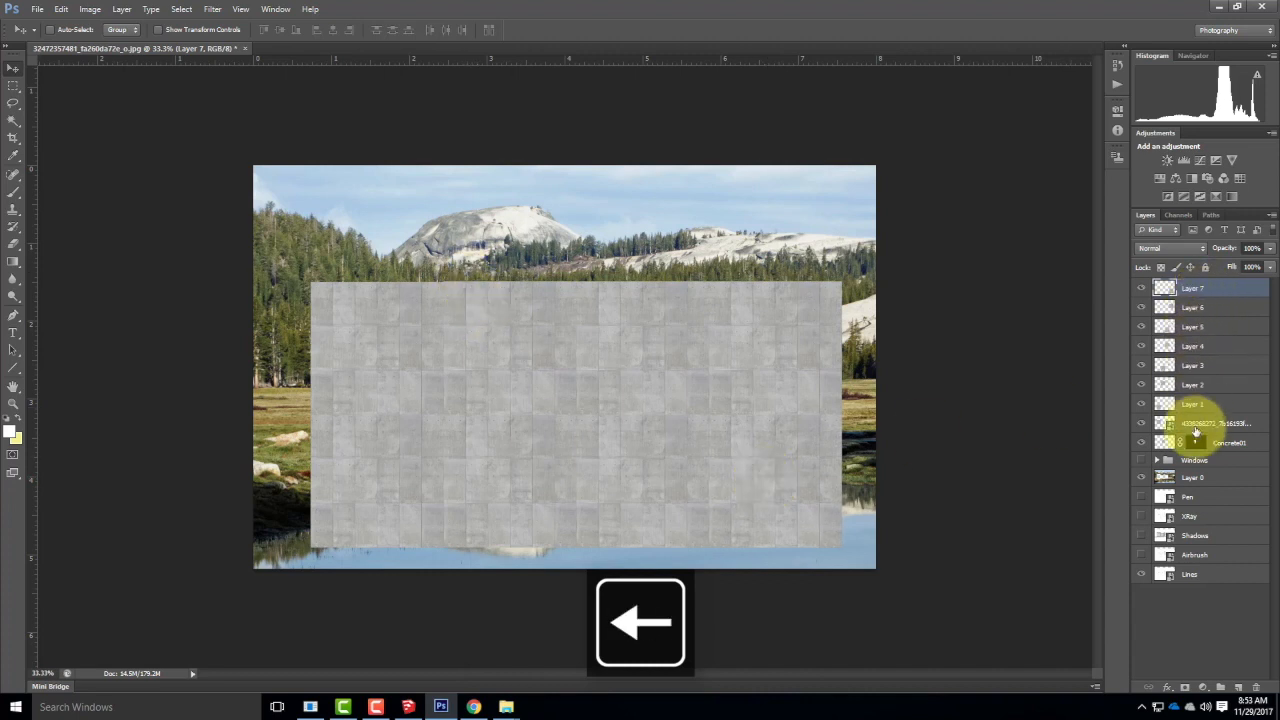
# Merge the original texture layer and Layers 1 to 7 into one layer and rename it Concrete022.
pyautogui.click(1203, 423)
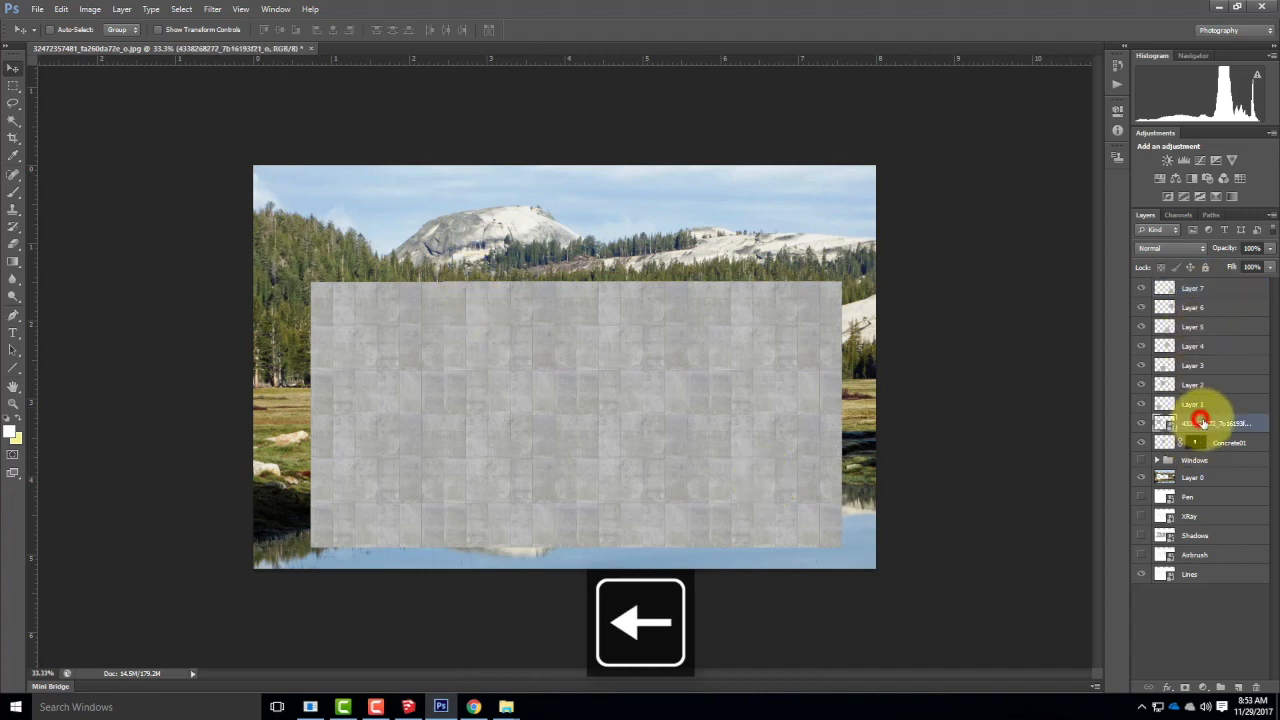
pyautogui.keyDown('shift'); pyautogui.click(1213, 295); pyautogui.keyUp('shift')
pyautogui.rightClick(1213, 295)
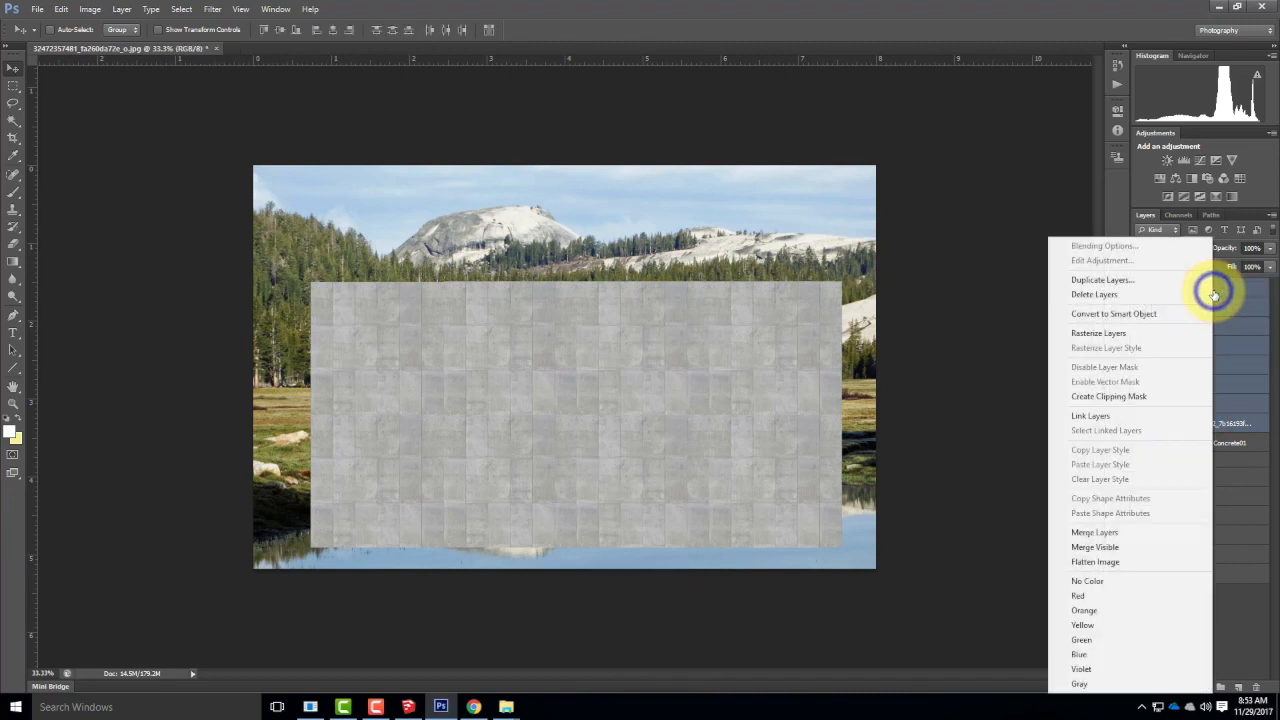
pyautogui.click(1143, 535)
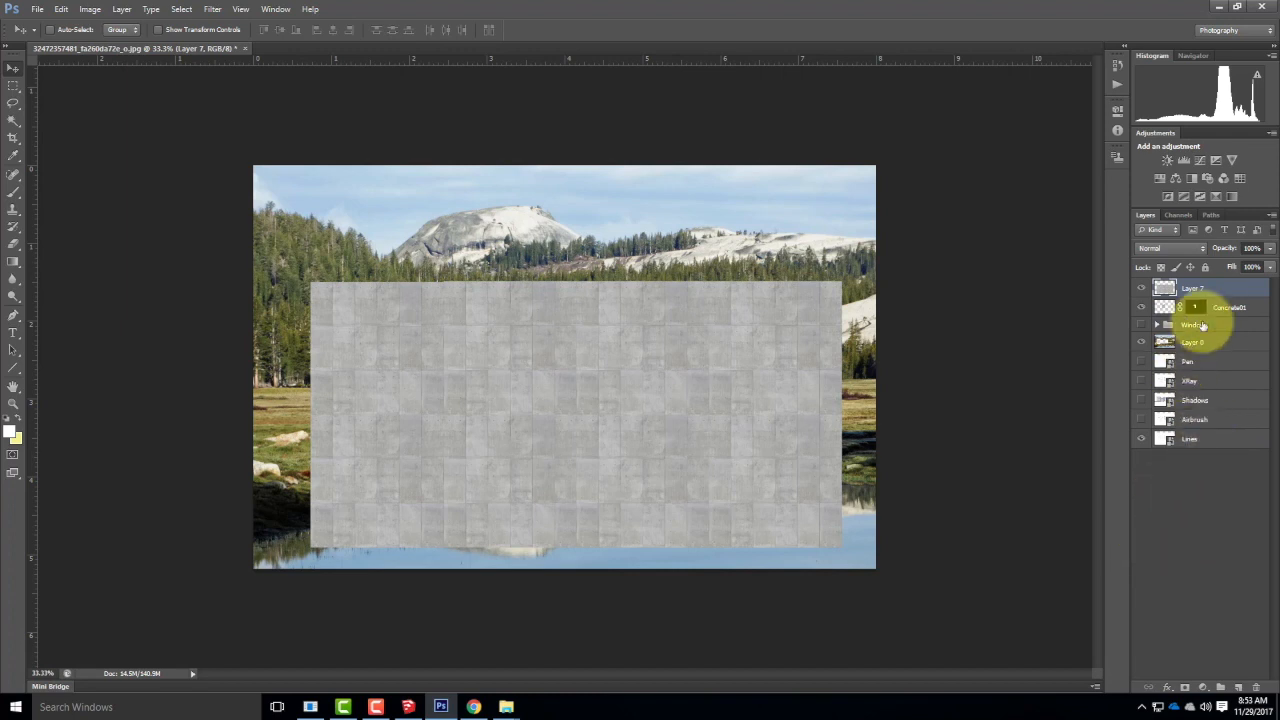
pyautogui.doubleClick(1198, 290)
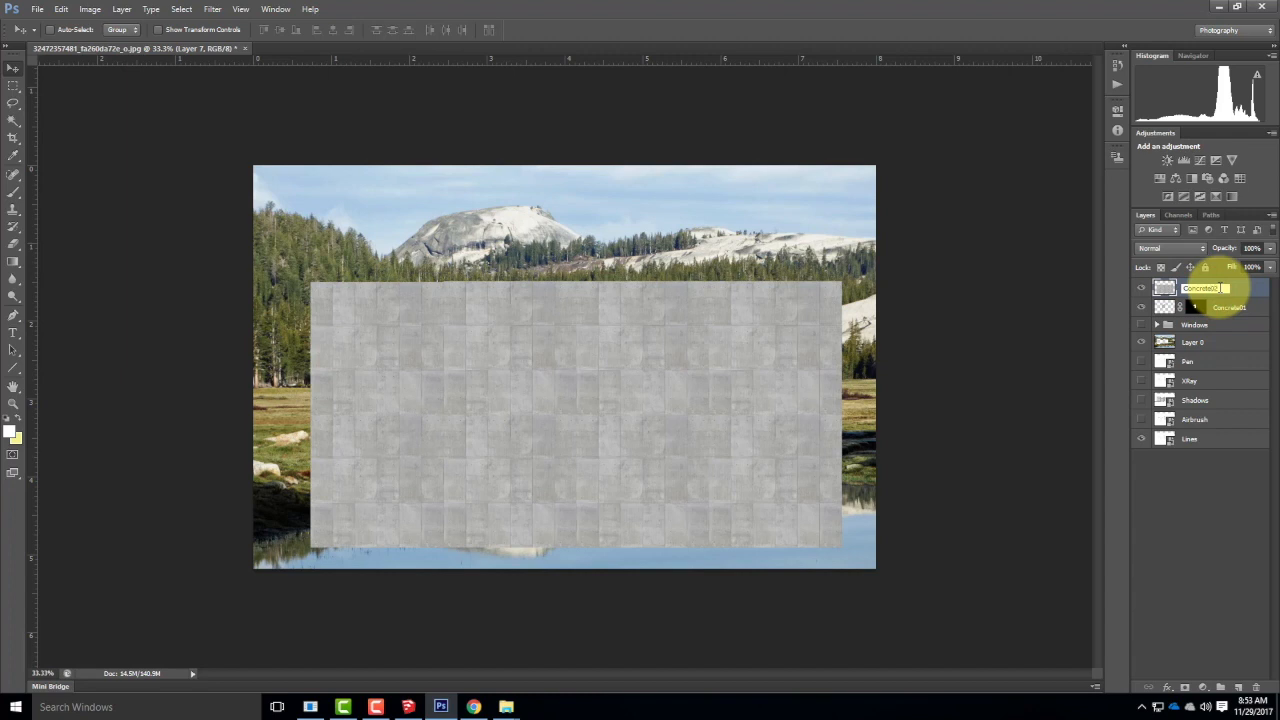
pyautogui.press('Return')
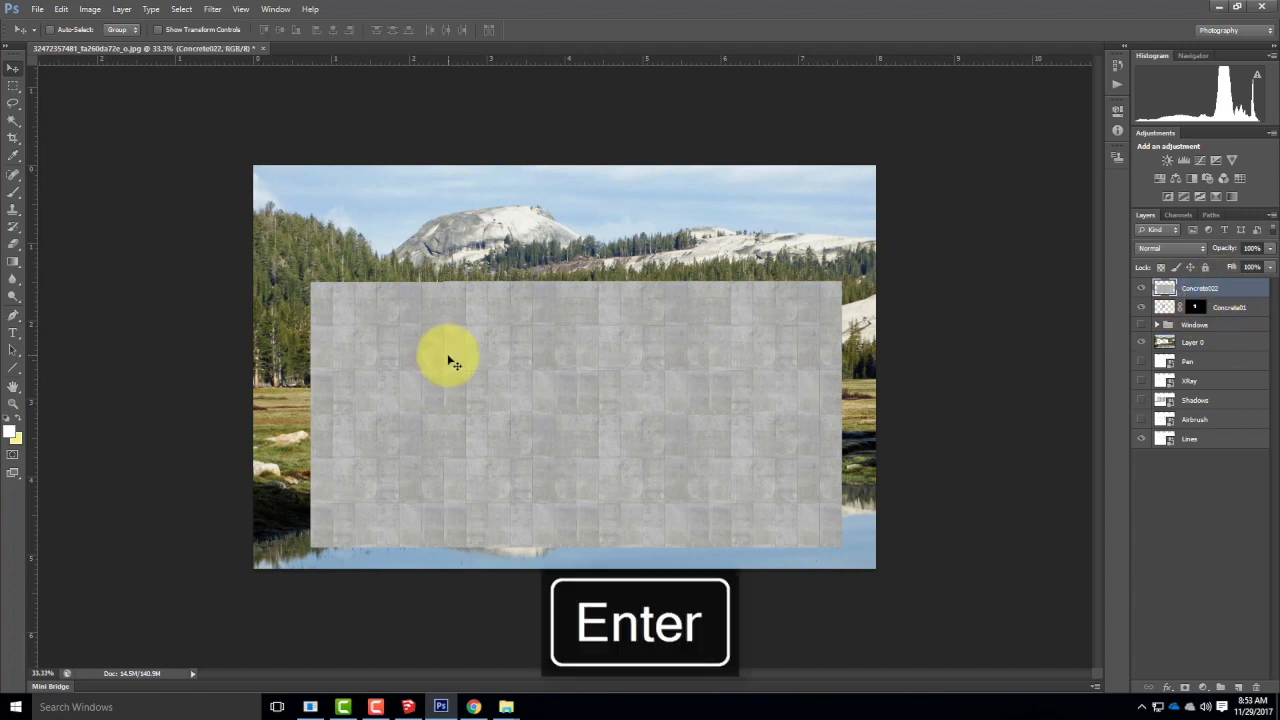
# Lower the Concrete022 layer's opacity to 71% and move the texture up so it extends above and below the building.
pyautogui.click(1268, 251)
pyautogui.moveTo(1266, 263); pyautogui.dragTo(1250, 268)
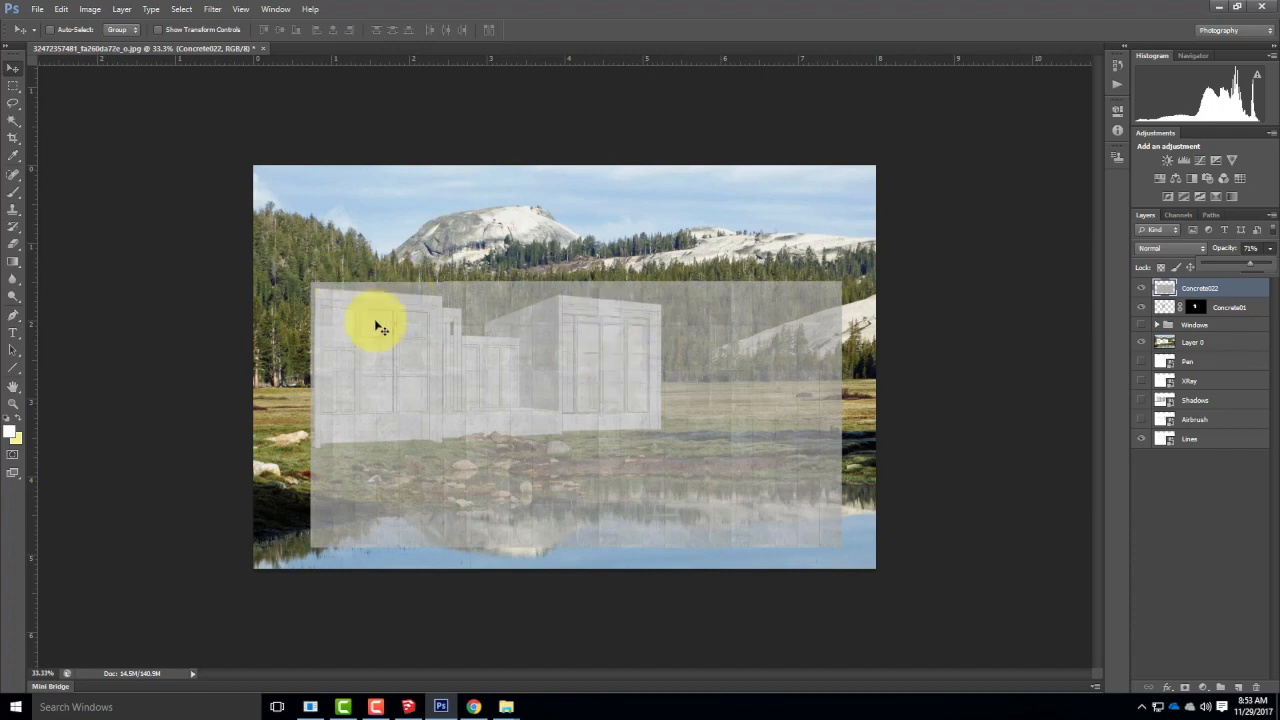
pyautogui.moveTo(540, 462); pyautogui.dragTo(538, 412)
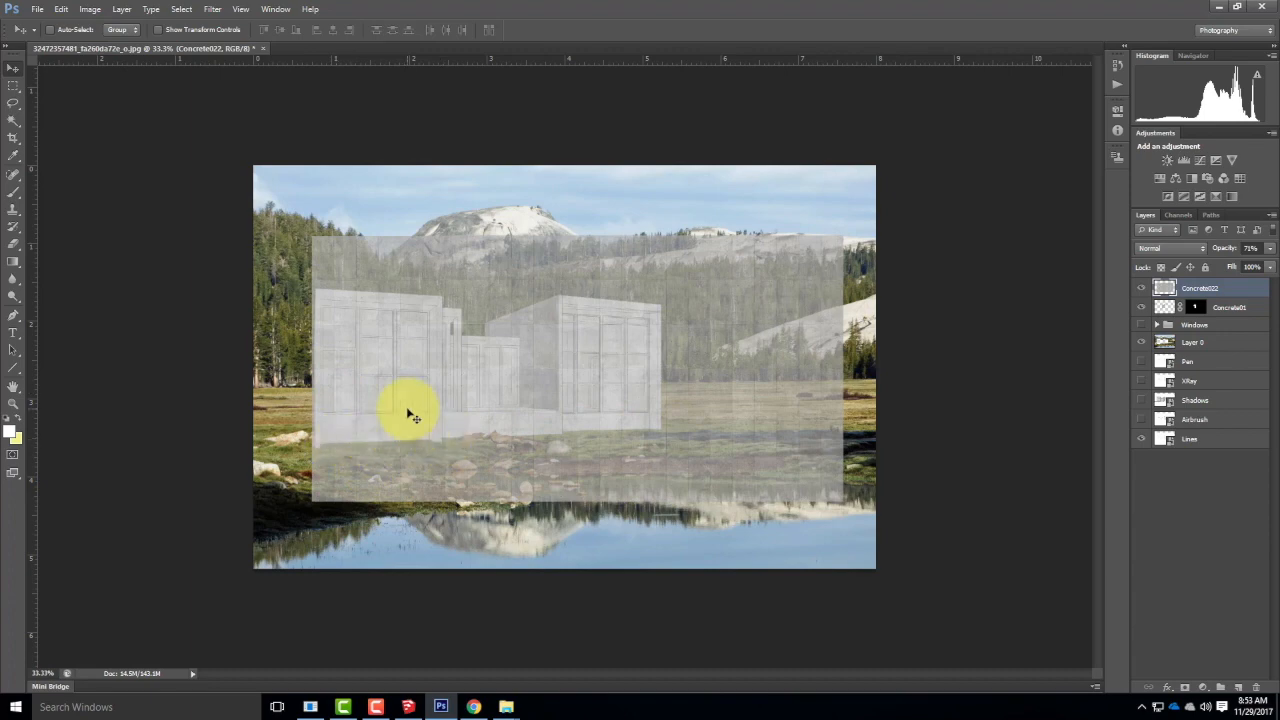
# Skew Concrete022 by pulling both right corners in to just past the right building block, narrowing it to about 67.56% width.
pyautogui.hotkey('ctrl', '=')
pyautogui.hotkey('ctrl', '=')
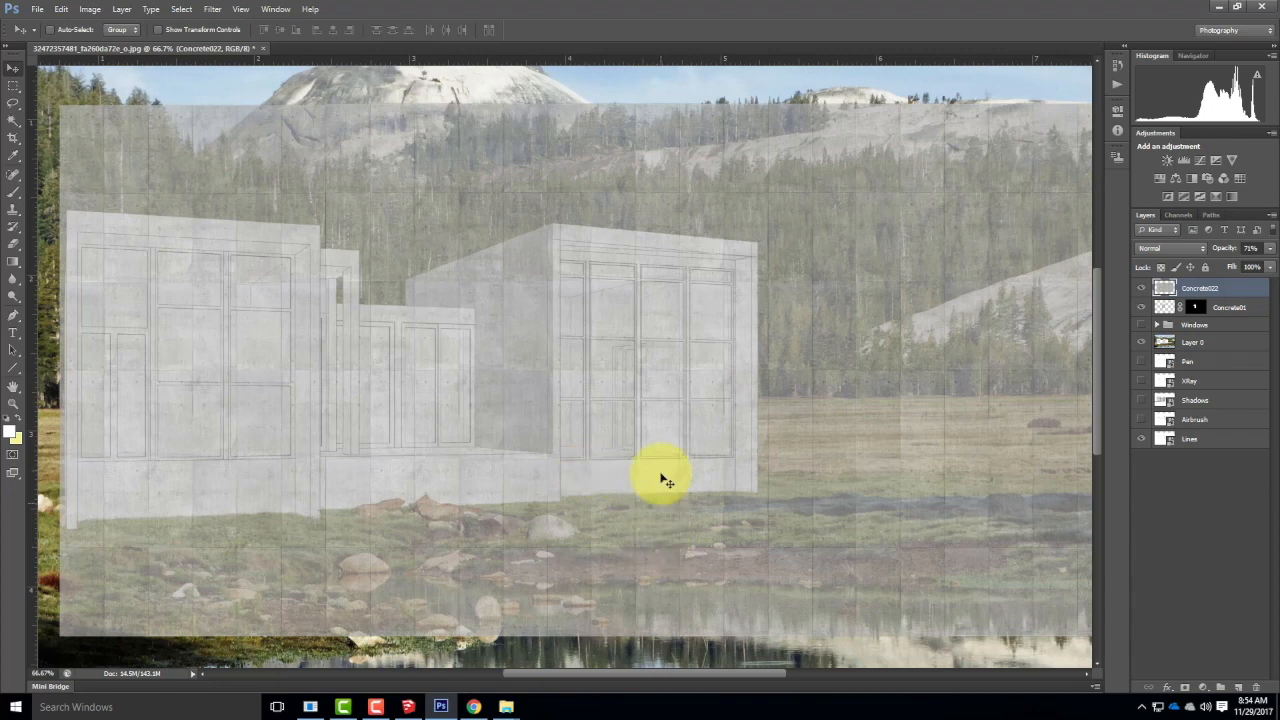
pyautogui.click(60, 9)
pyautogui.moveTo(118, 274)
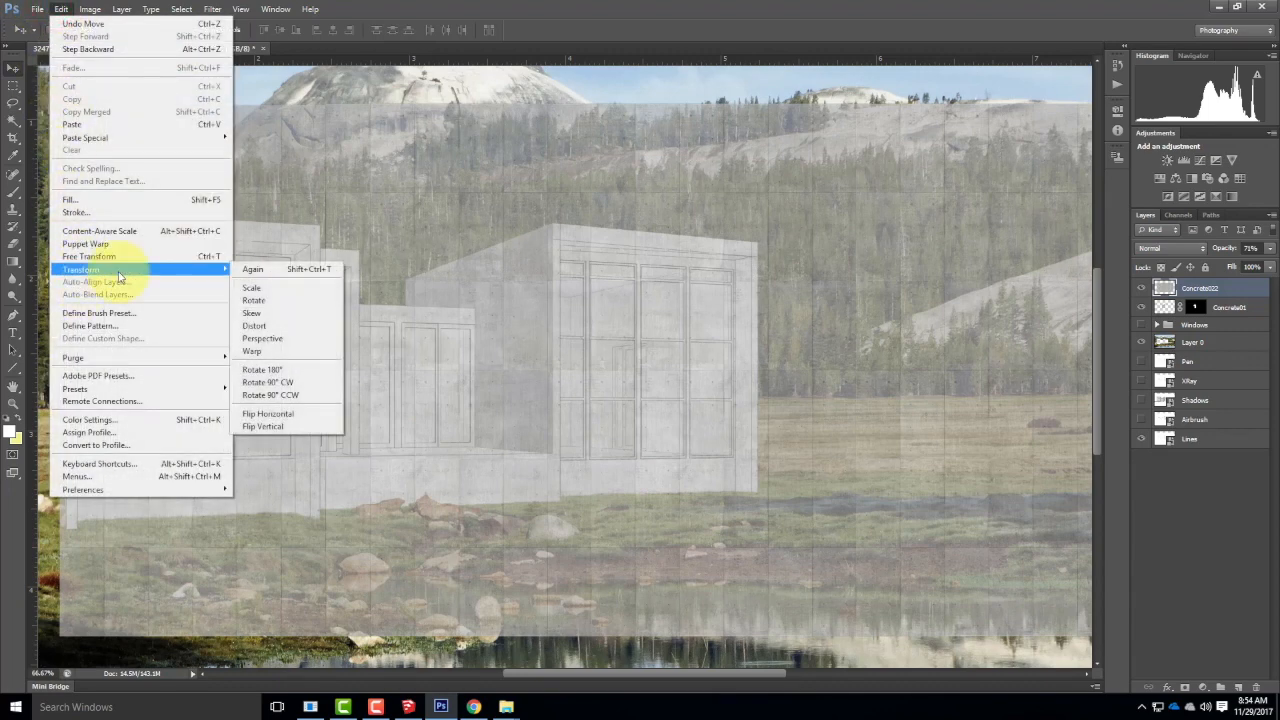
pyautogui.click(262, 313)
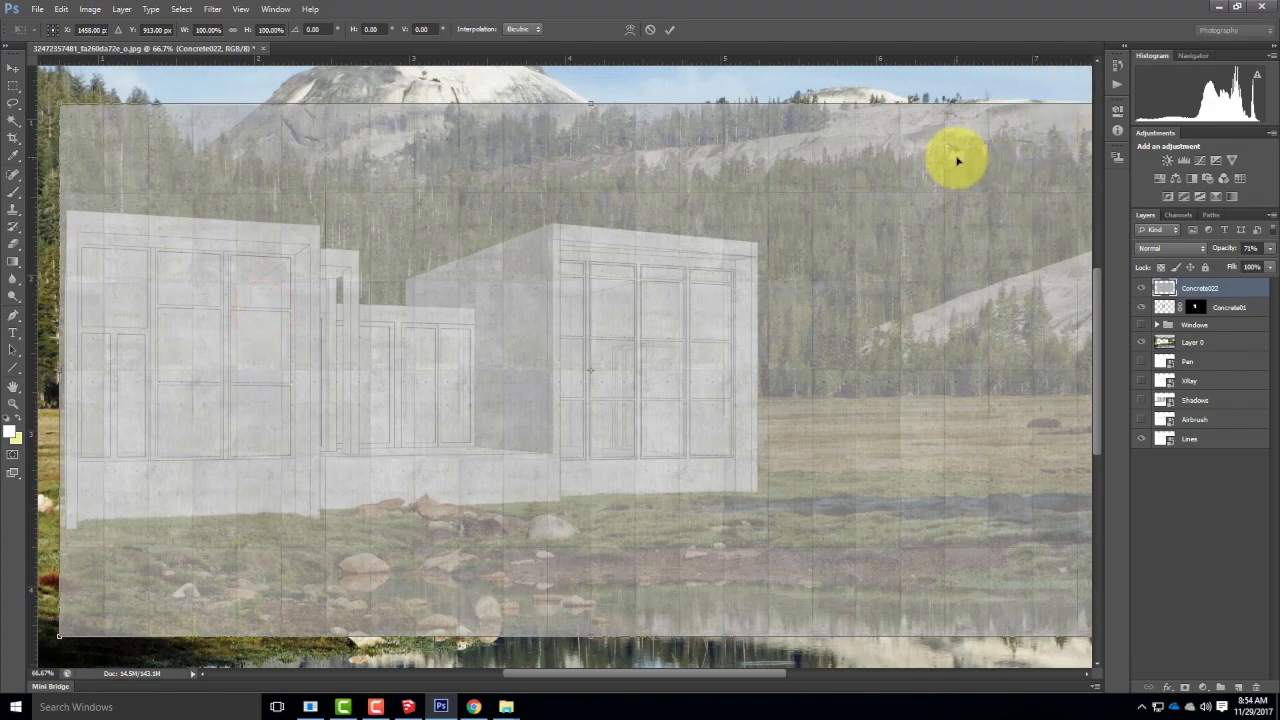
pyautogui.moveTo(980, 209); pyautogui.dragTo(766, 211)
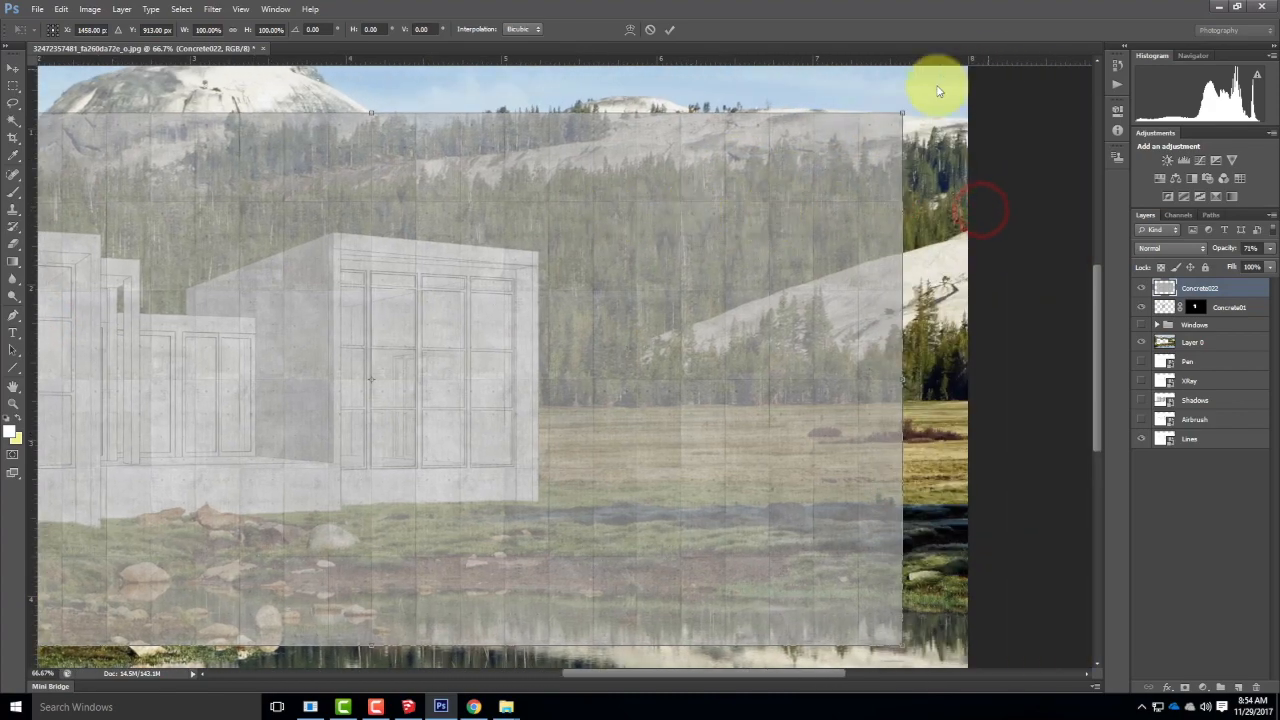
pyautogui.moveTo(903, 111); pyautogui.dragTo(560, 118)
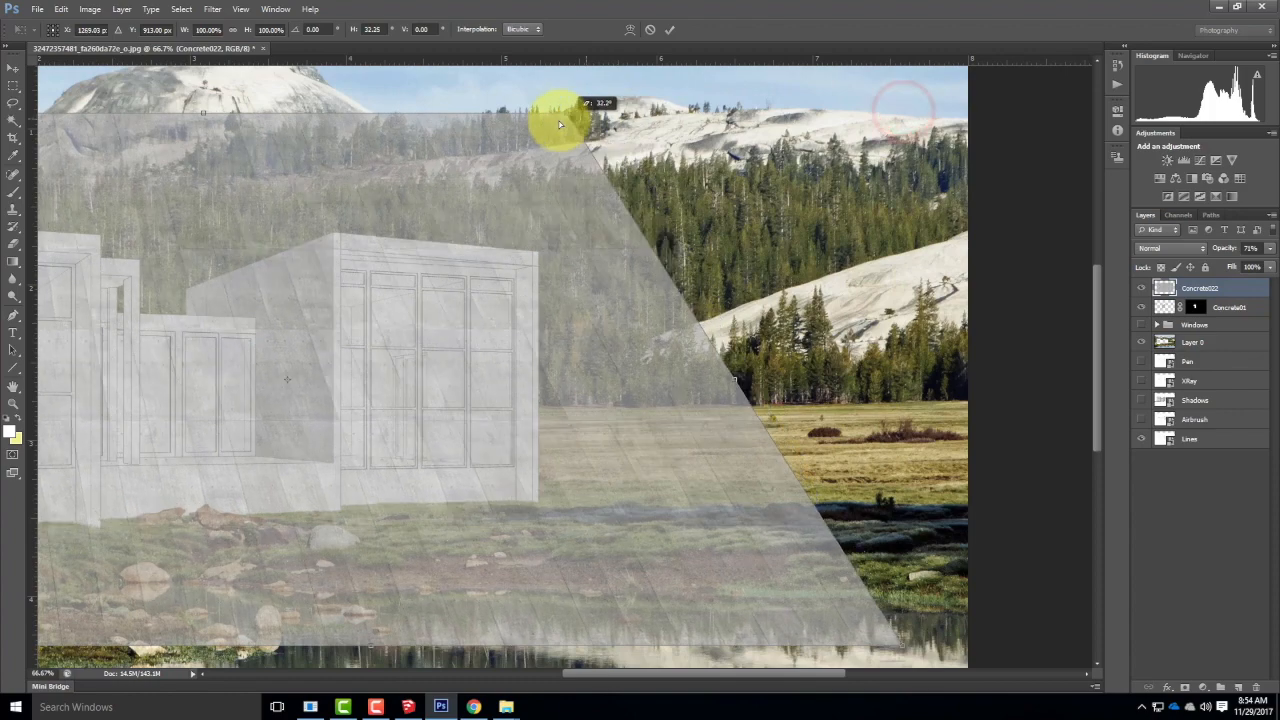
pyautogui.moveTo(903, 644); pyautogui.dragTo(549, 634)
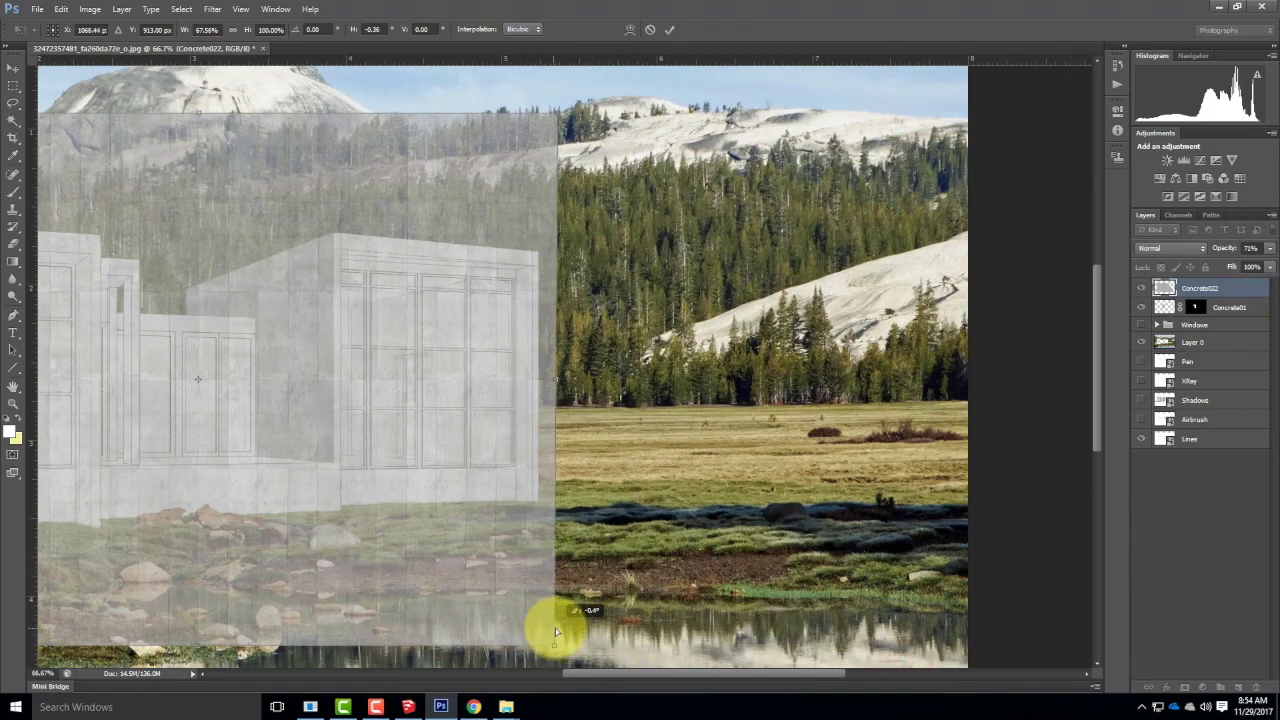
pyautogui.moveTo(557, 631); pyautogui.dragTo(557, 631)
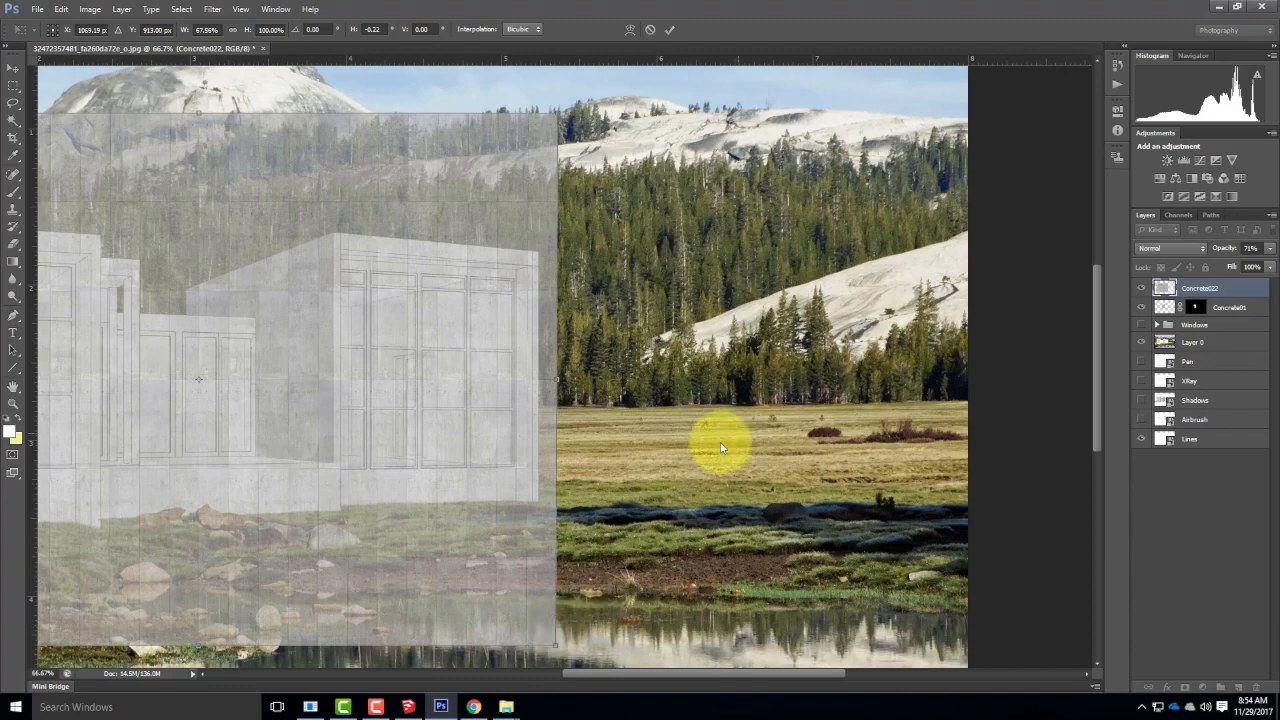
# Skew Concrete022 to the building's perspective by raising its lower-right corner and lowering its upper-right corner, with a vertical skew of about 5.04°, and apply it.
pyautogui.moveTo(651, 451); pyautogui.dragTo(1013, 331)
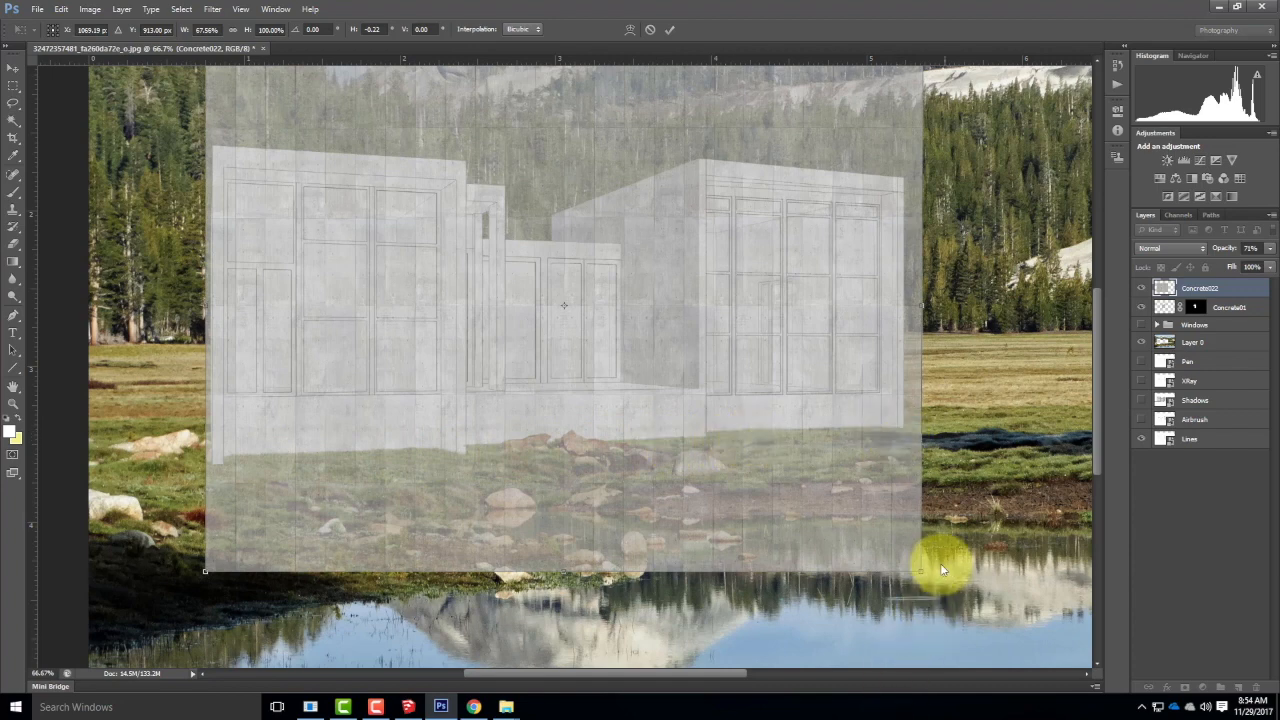
pyautogui.moveTo(920, 570); pyautogui.dragTo(920, 520)
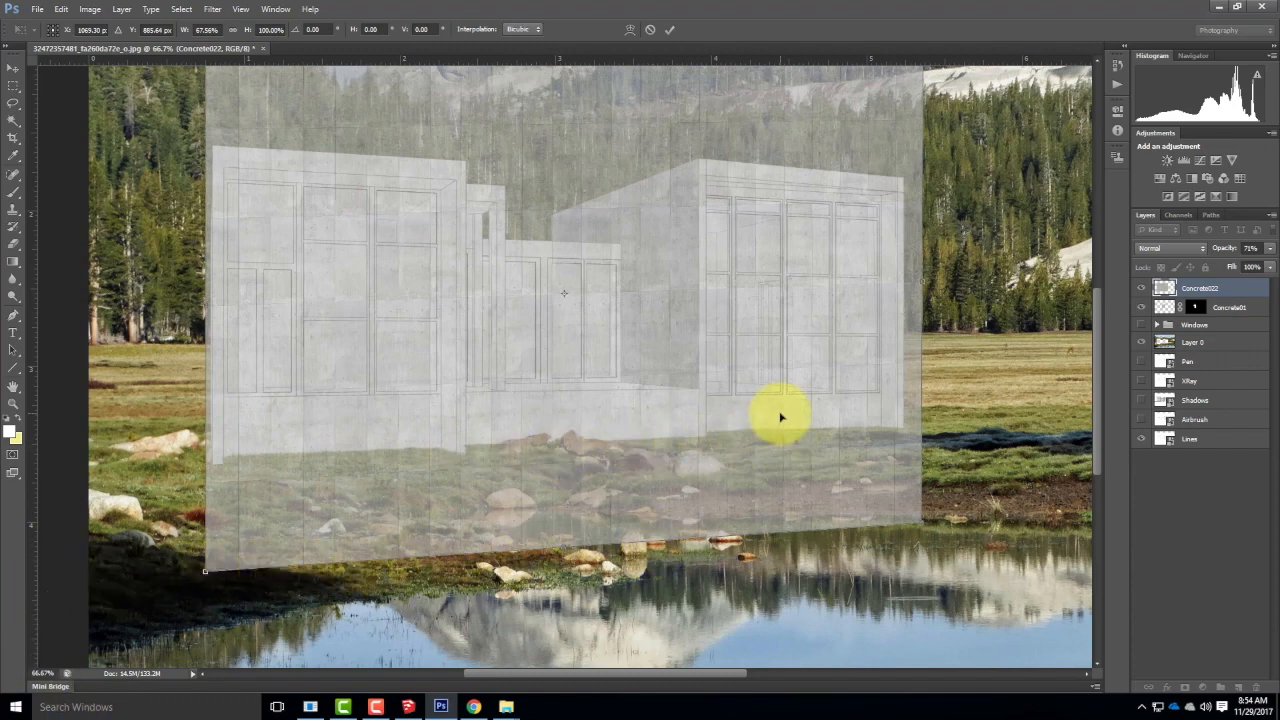
pyautogui.scroll(2, 782, 417)
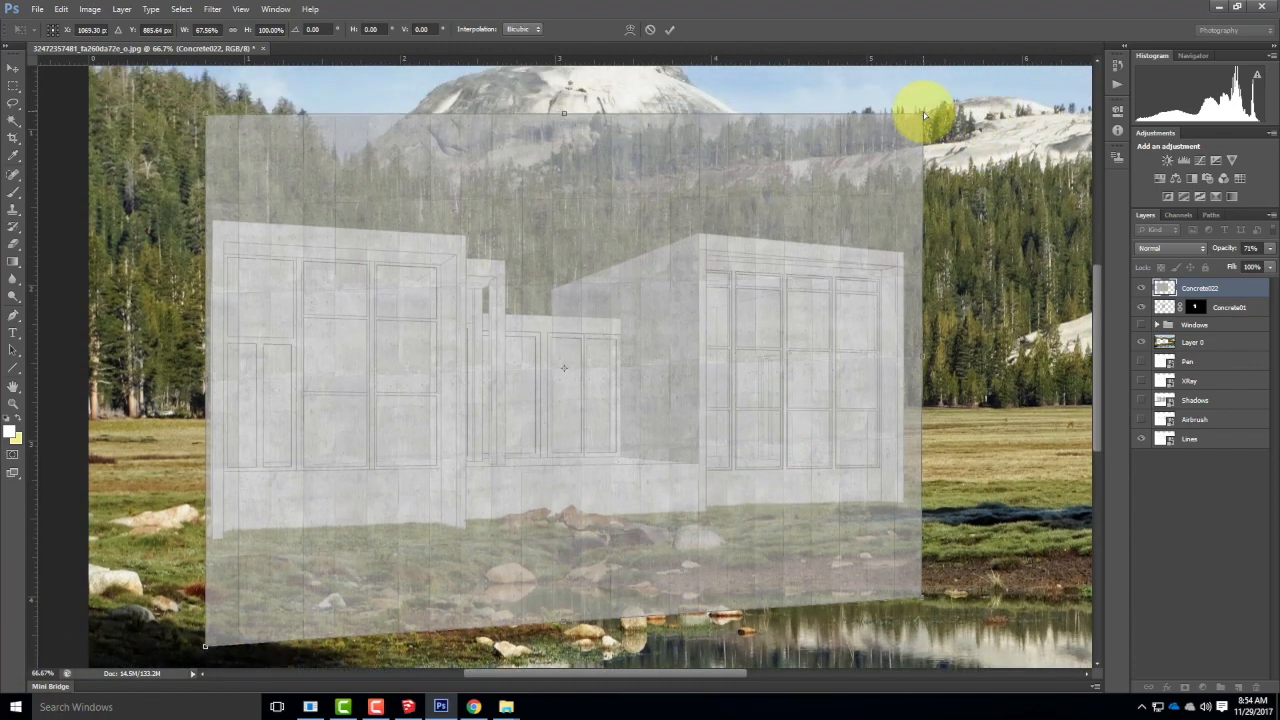
pyautogui.moveTo(923, 112); pyautogui.dragTo(930, 183)
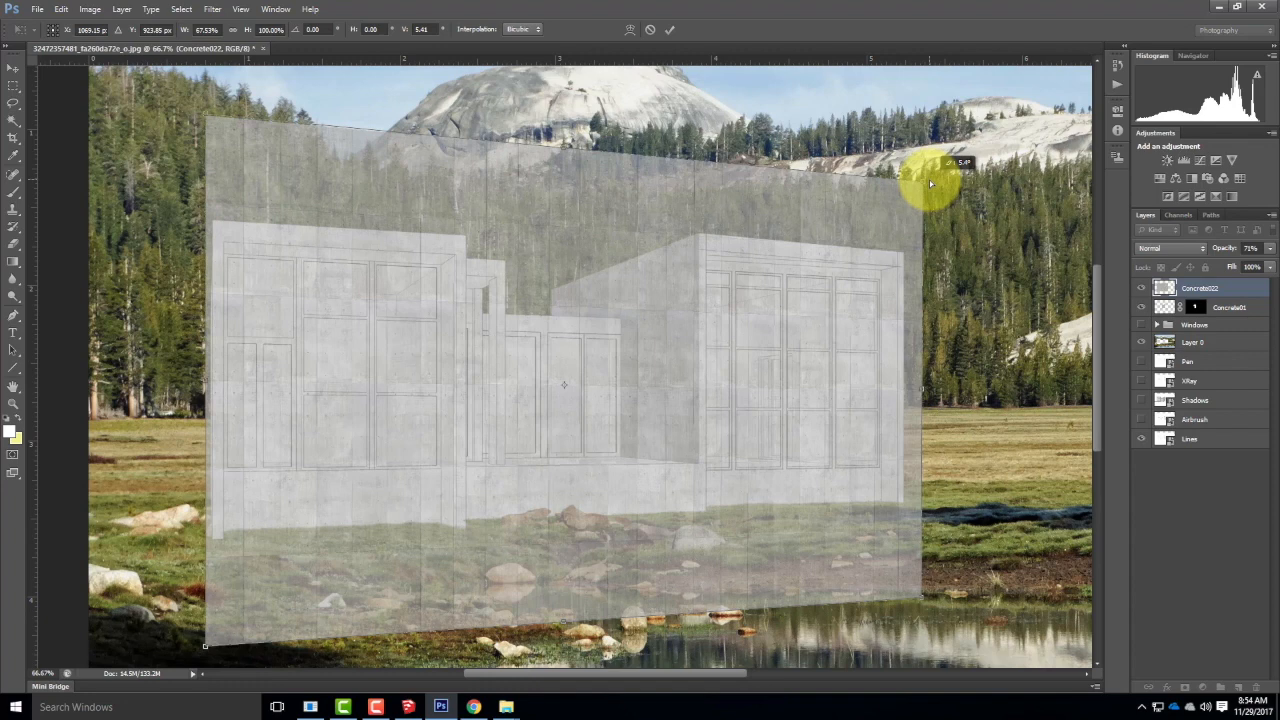
pyautogui.moveTo(929, 180); pyautogui.dragTo(929, 180)
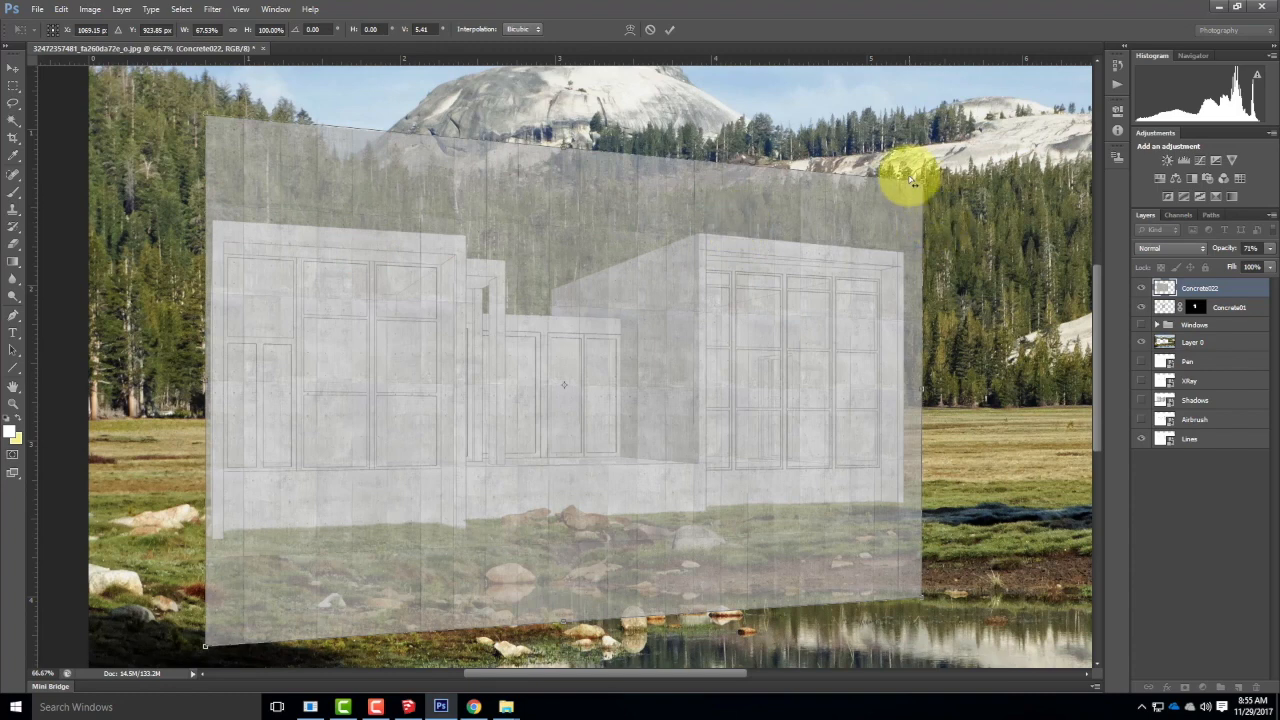
pyautogui.moveTo(922, 179); pyautogui.dragTo(924, 180)
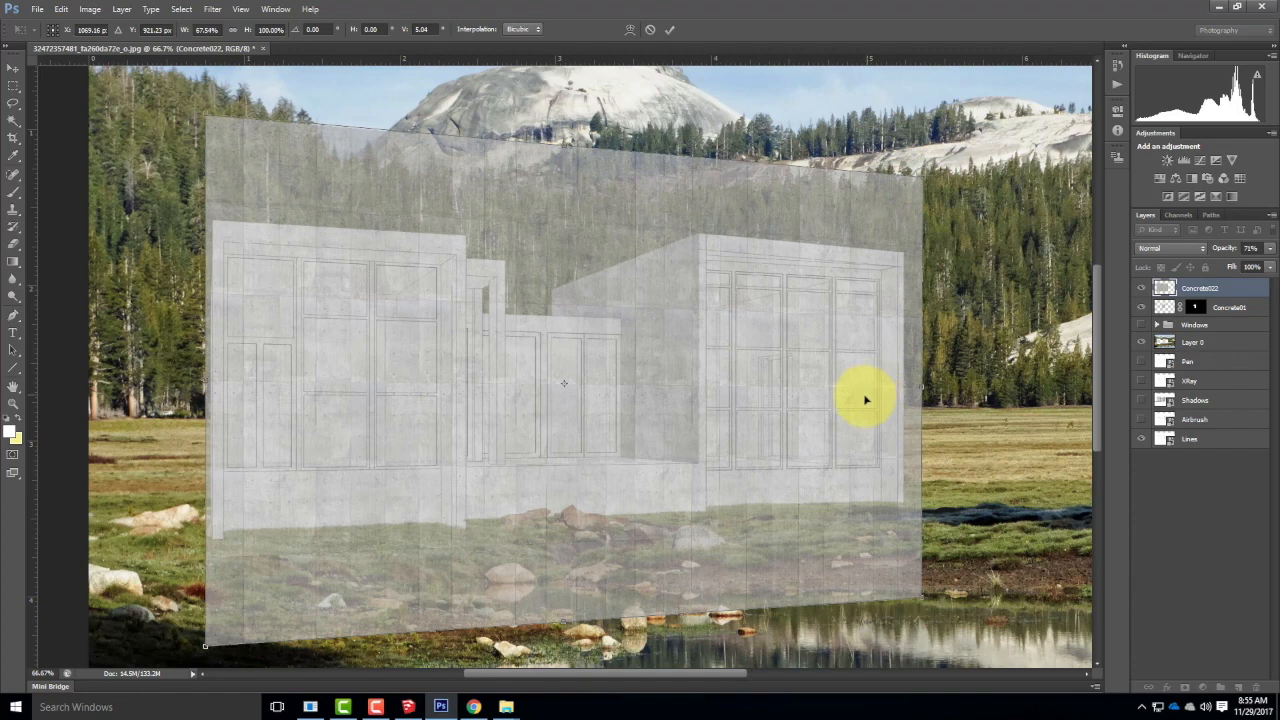
pyautogui.click(669, 31)
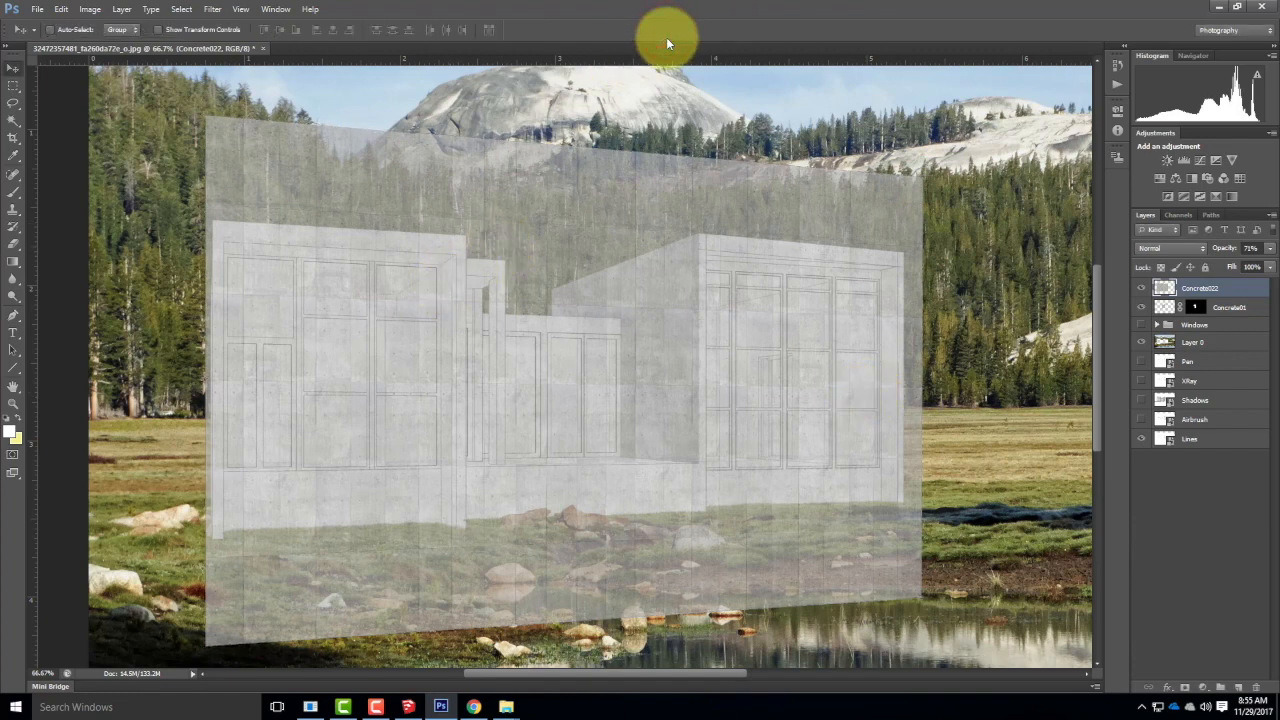
# Hide the Concrete01, Layer 0 and Concrete022 layers to isolate the Lines drawing.
pyautogui.click(1143, 308)
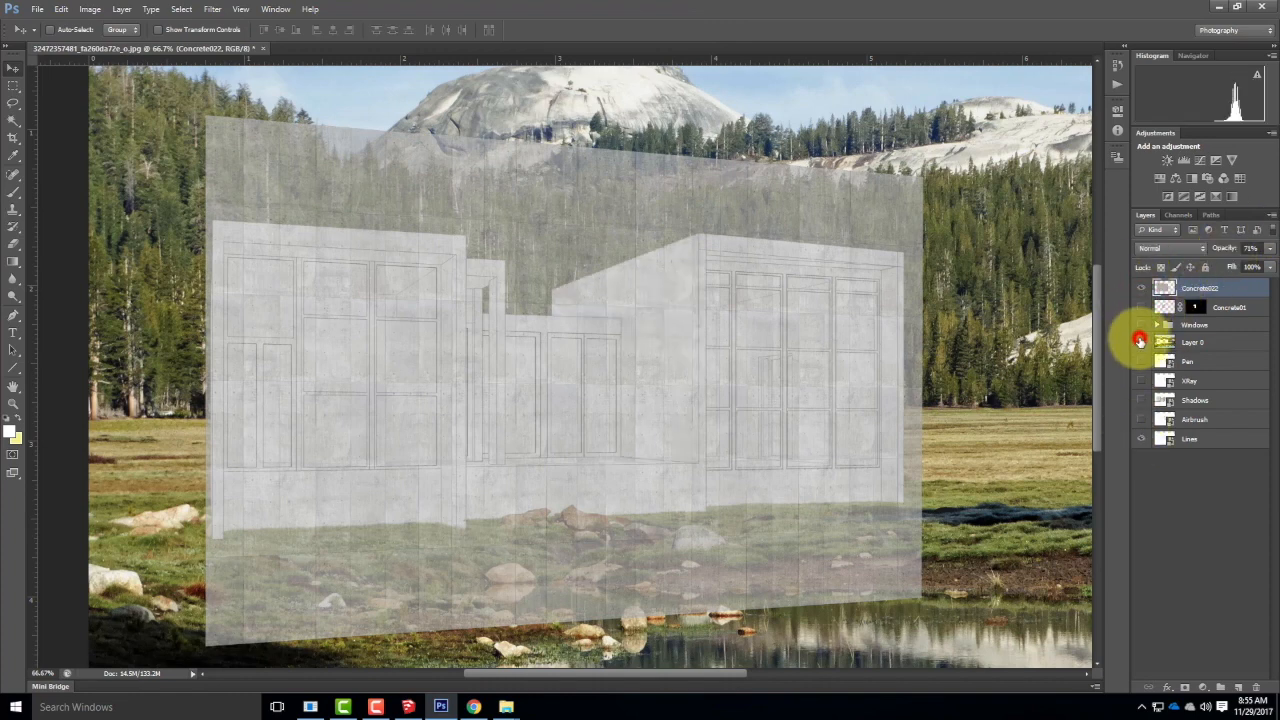
pyautogui.click(1140, 341)
pyautogui.click(1141, 288)
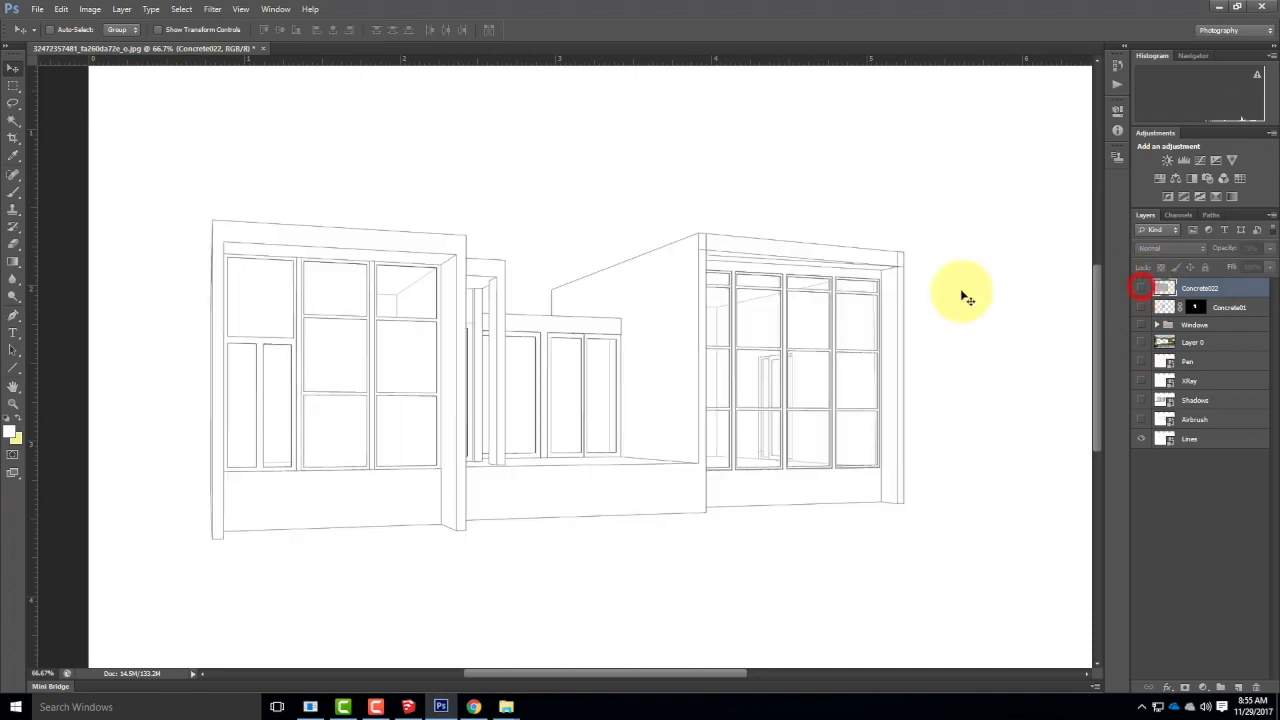
# Magic Wand-select on the Lines layer the left and middle base walls plus the right block's left edge, top fascia and right edge.
pyautogui.click(14, 121)
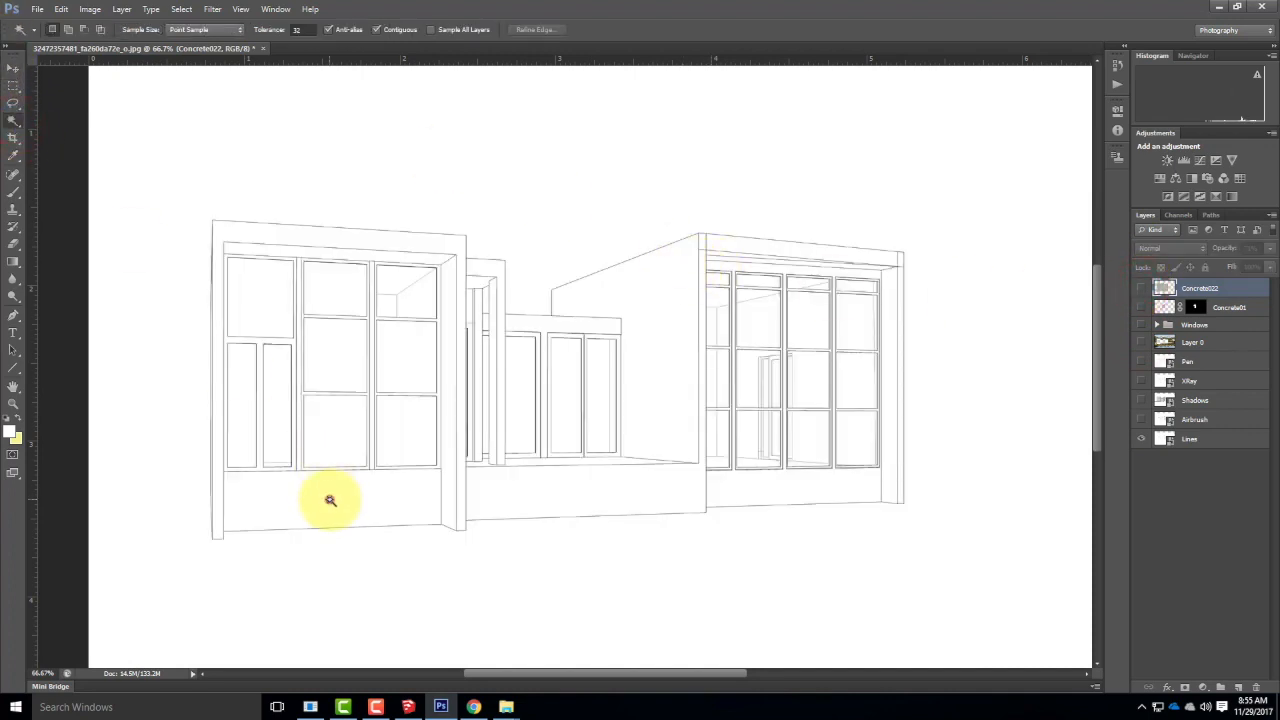
pyautogui.click(1237, 432)
pyautogui.click(350, 505)
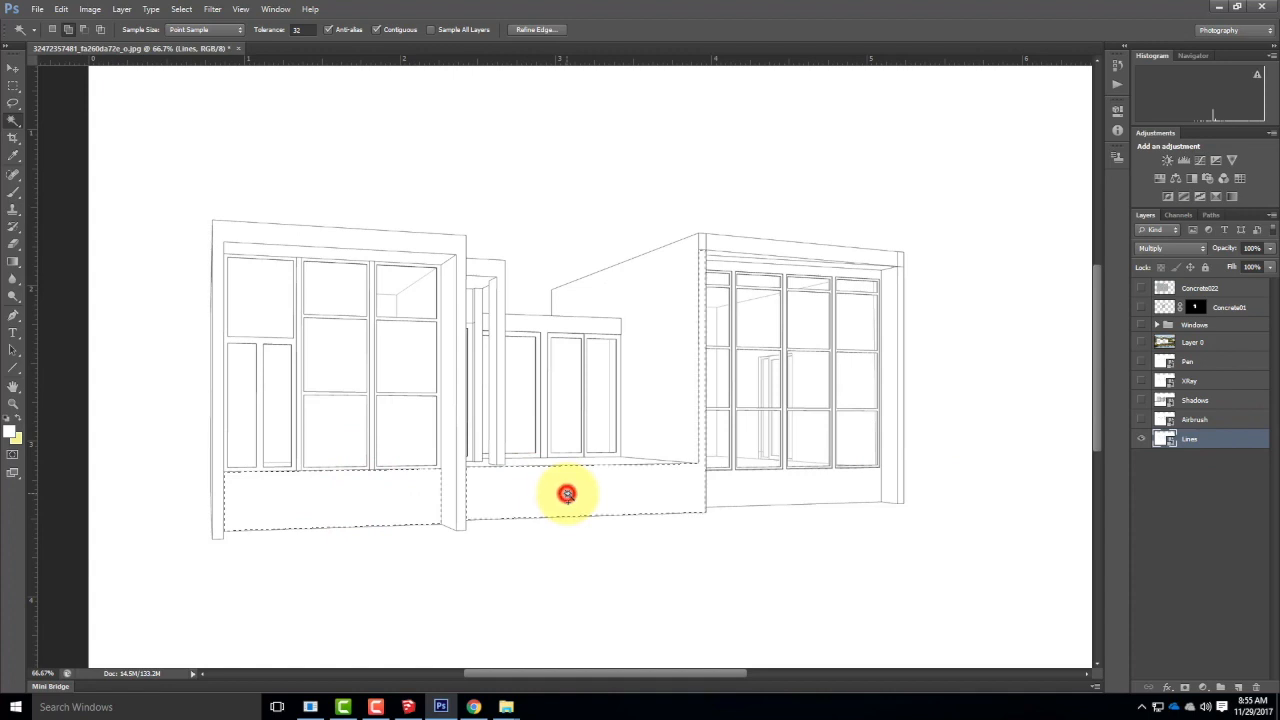
pyautogui.keyDown('shift'); pyautogui.click(706, 241); pyautogui.keyUp('shift')
pyautogui.keyDown('shift'); pyautogui.click(740, 243); pyautogui.keyUp('shift')
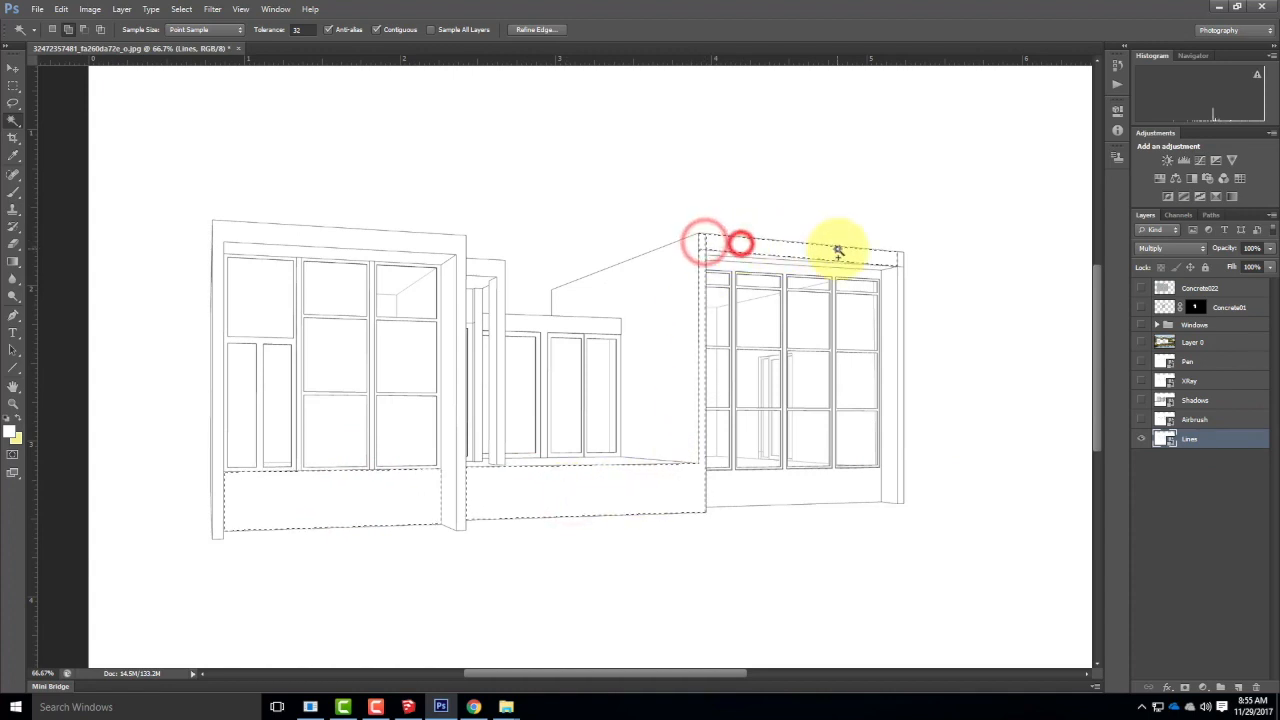
pyautogui.keyDown('shift'); pyautogui.click(903, 260); pyautogui.keyUp('shift')
pyautogui.keyDown('shift'); pyautogui.click(901, 287); pyautogui.keyUp('shift')
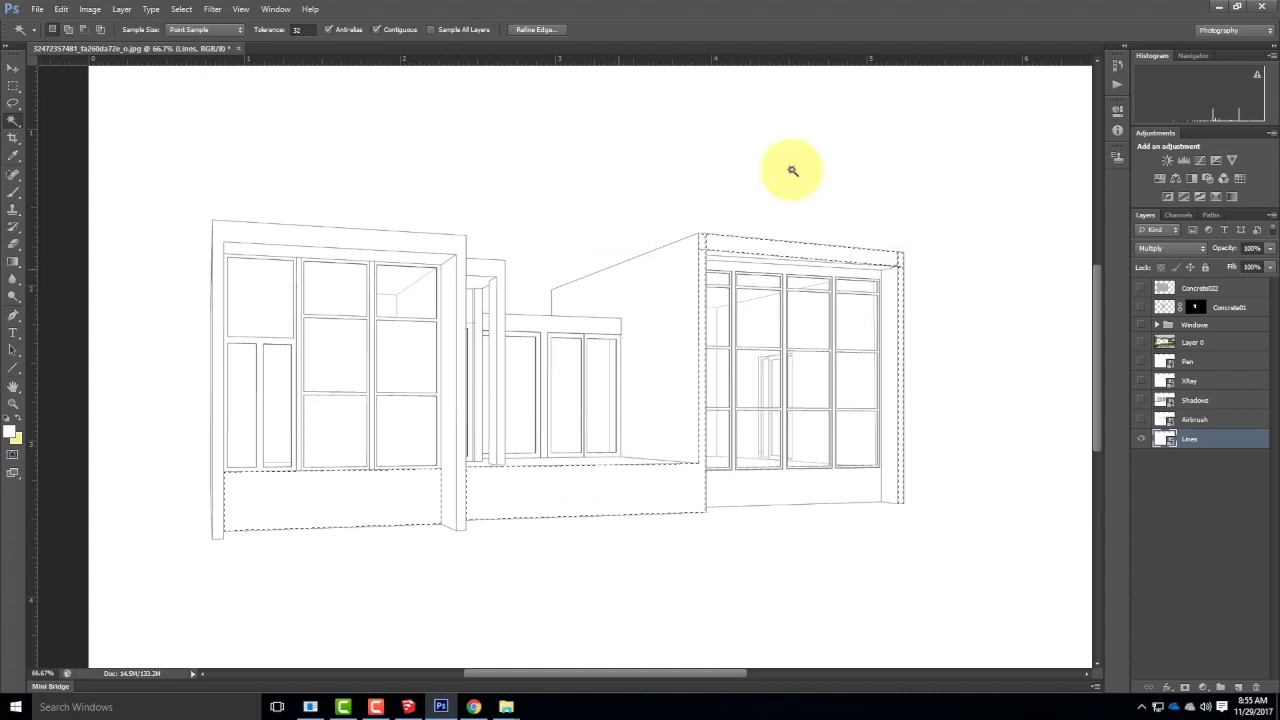
# Add a layer mask to Concrete022 from the selected wall faces and show the layer.
pyautogui.click(1203, 289)
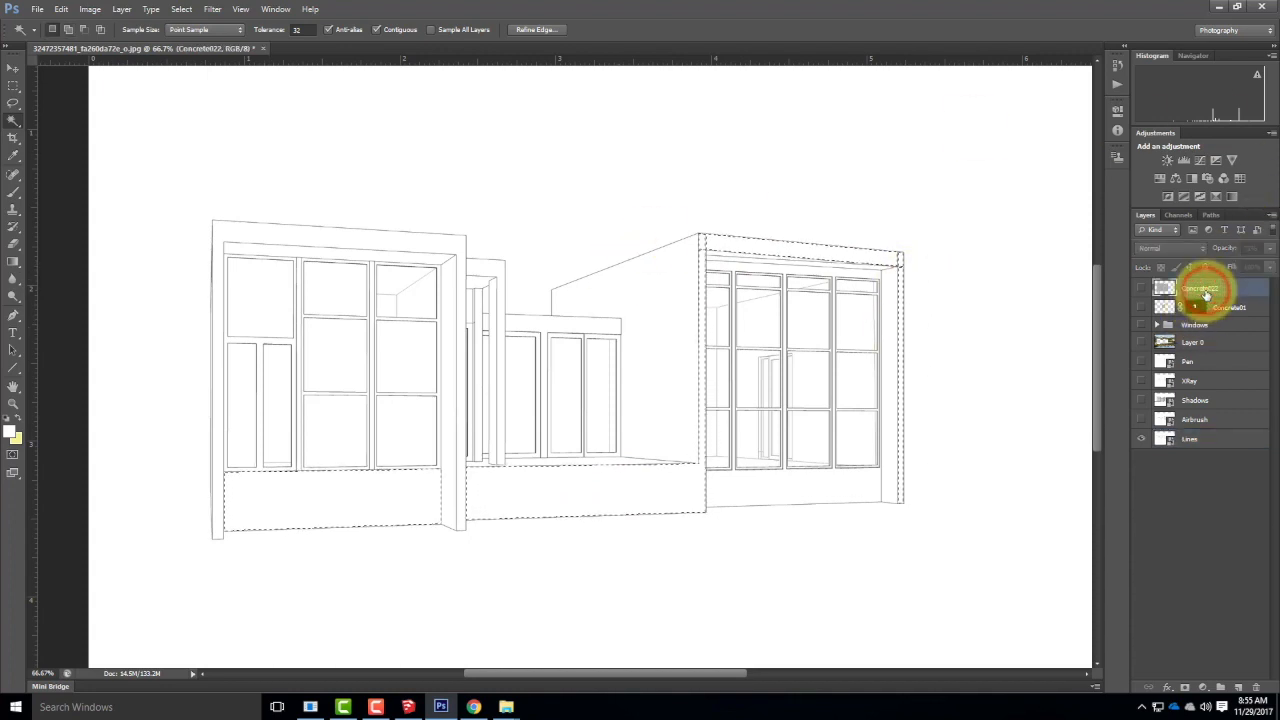
pyautogui.click(1188, 689)
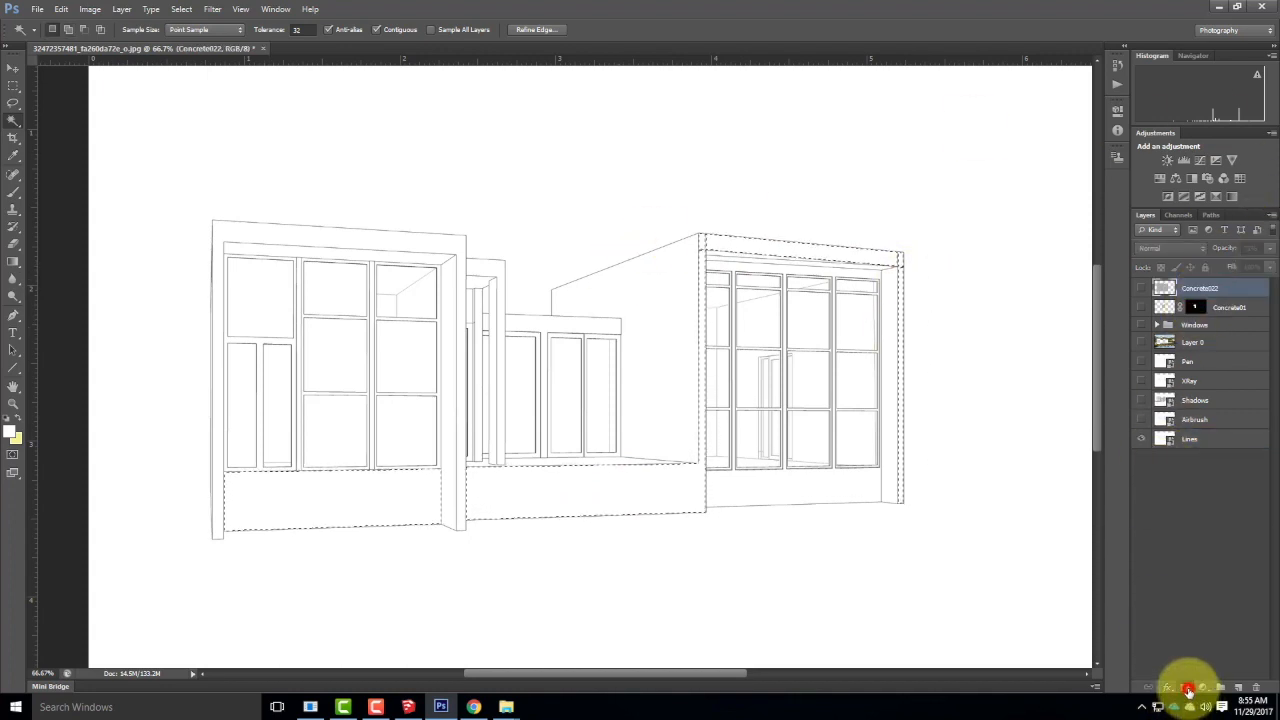
pyautogui.click(1141, 288)
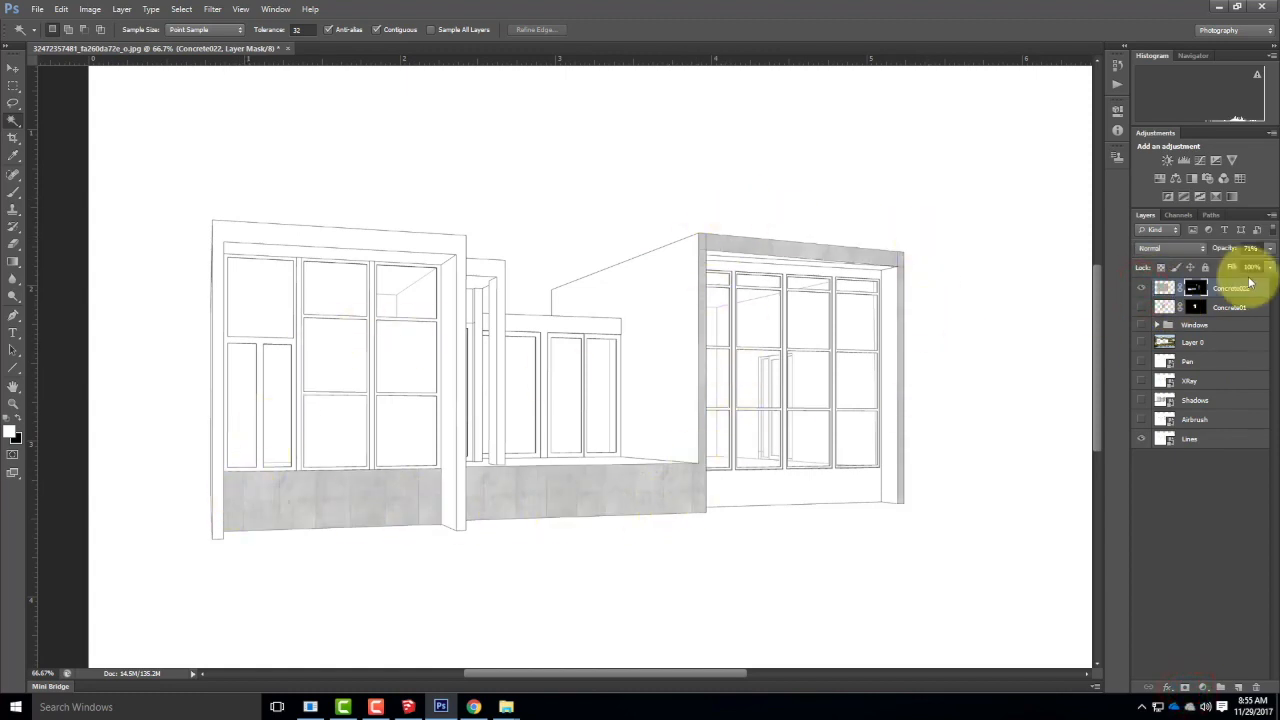
# Show Concrete01 and the Windows group, and set the Windows group's blending mode to Multiply.
pyautogui.click(1141, 307)
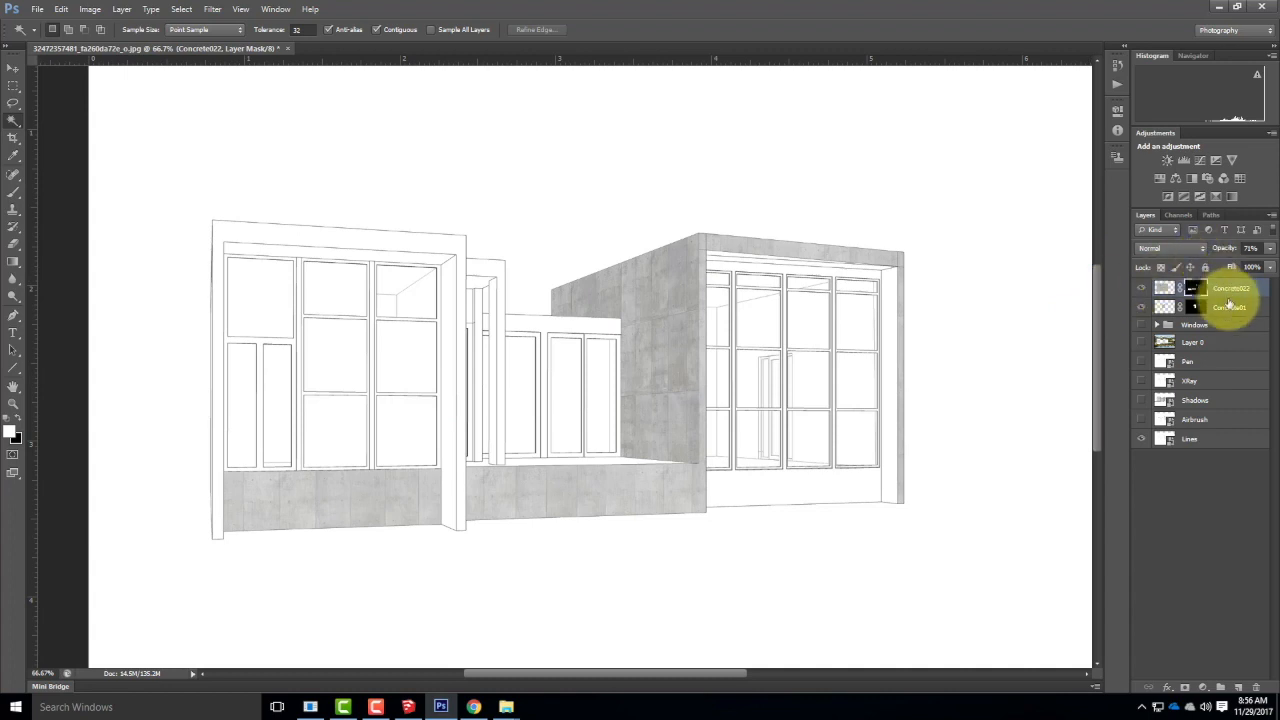
pyautogui.click(1141, 325)
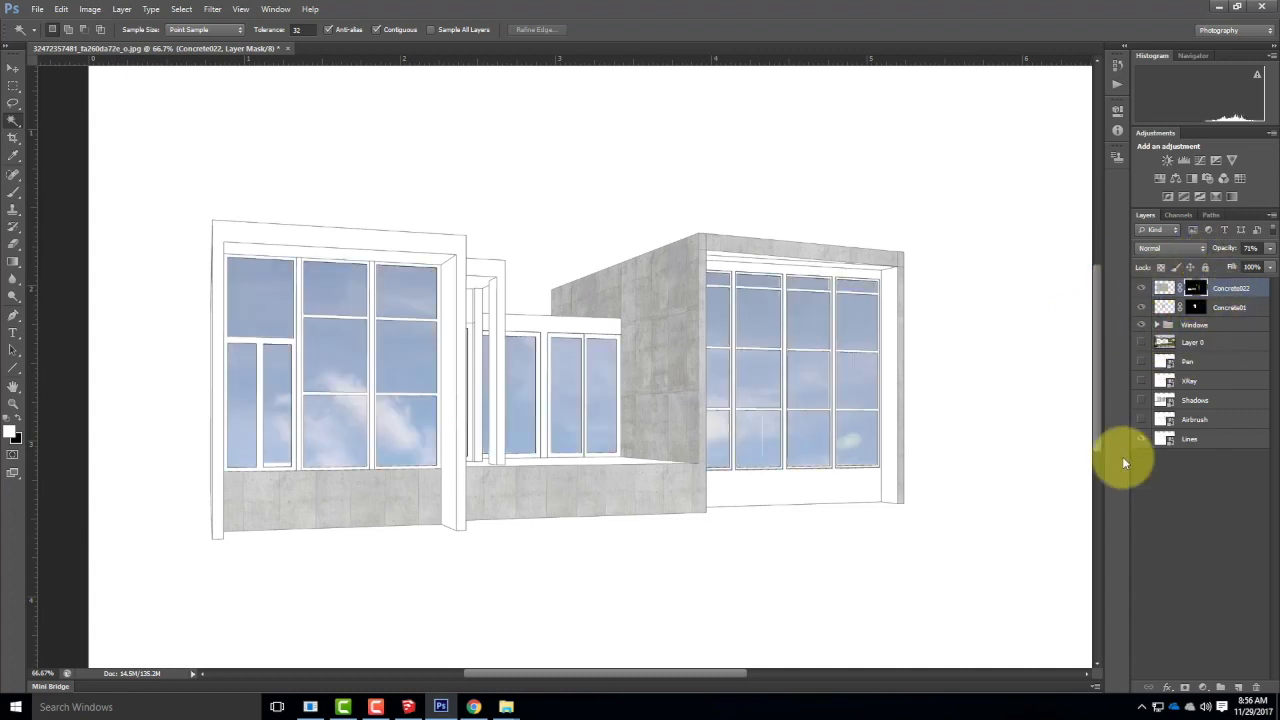
pyautogui.click(1208, 337)
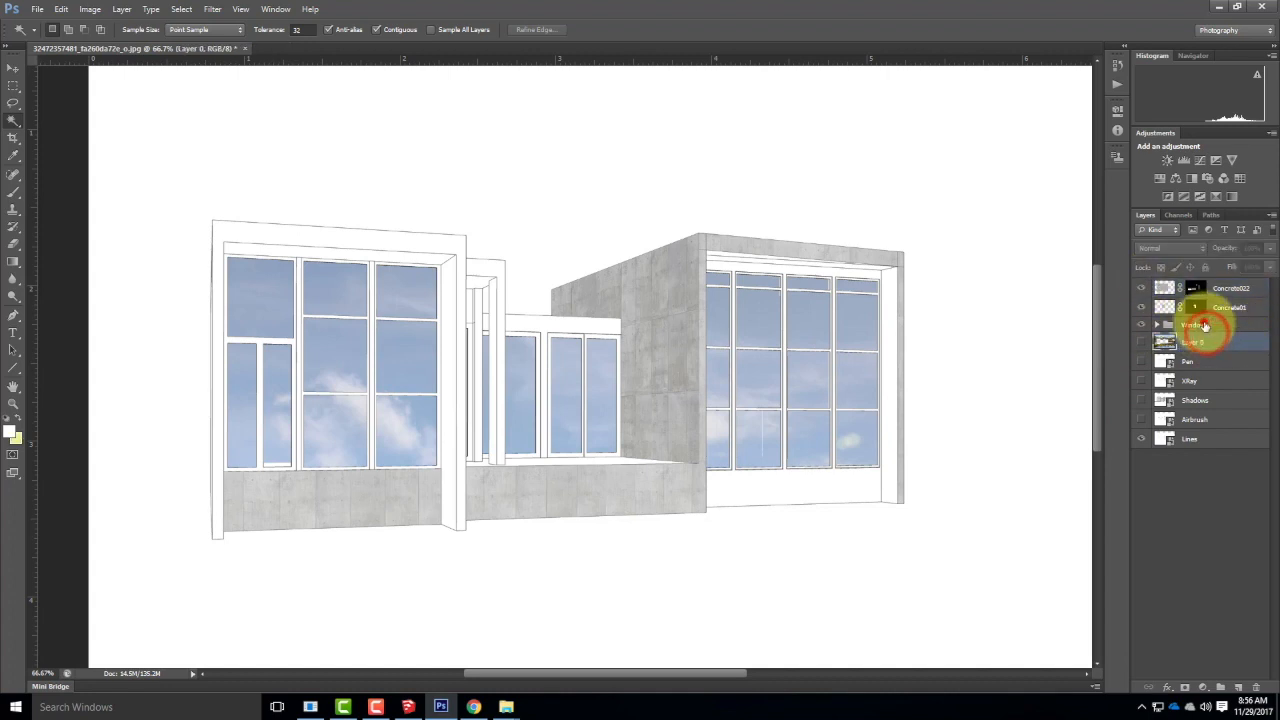
pyautogui.click(1205, 325)
pyautogui.click(1200, 248)
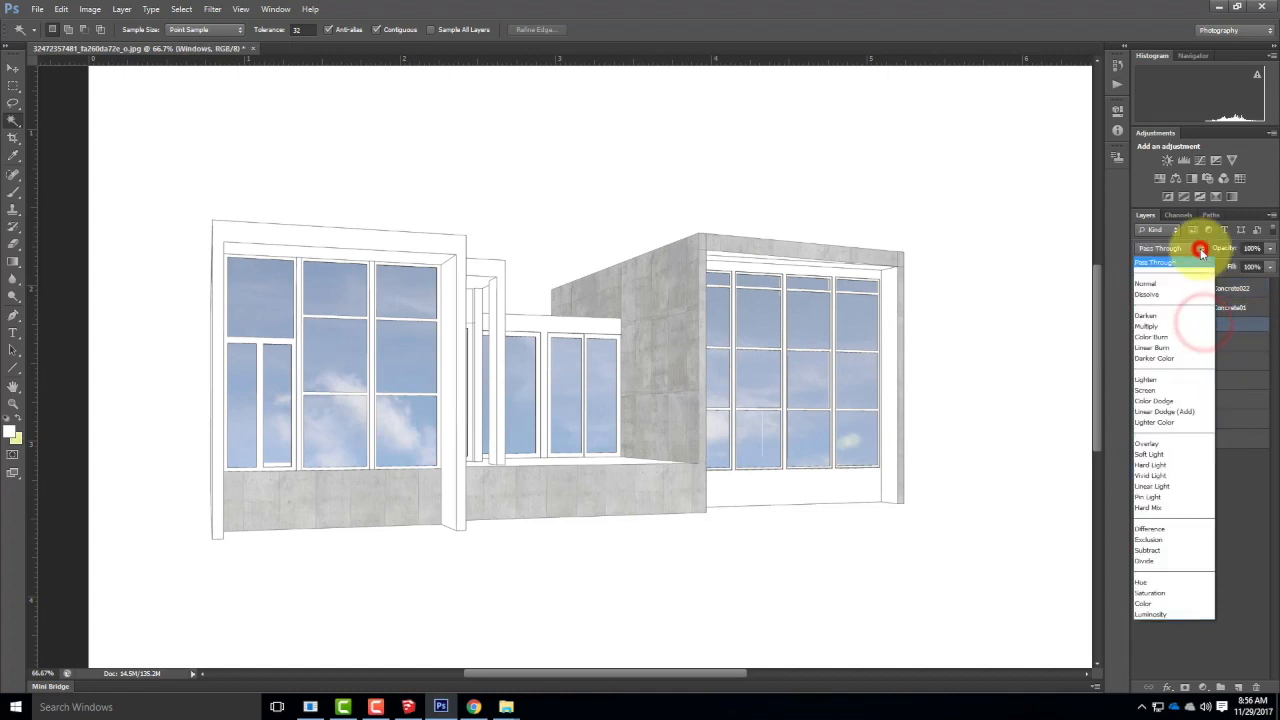
pyautogui.click(1166, 328)
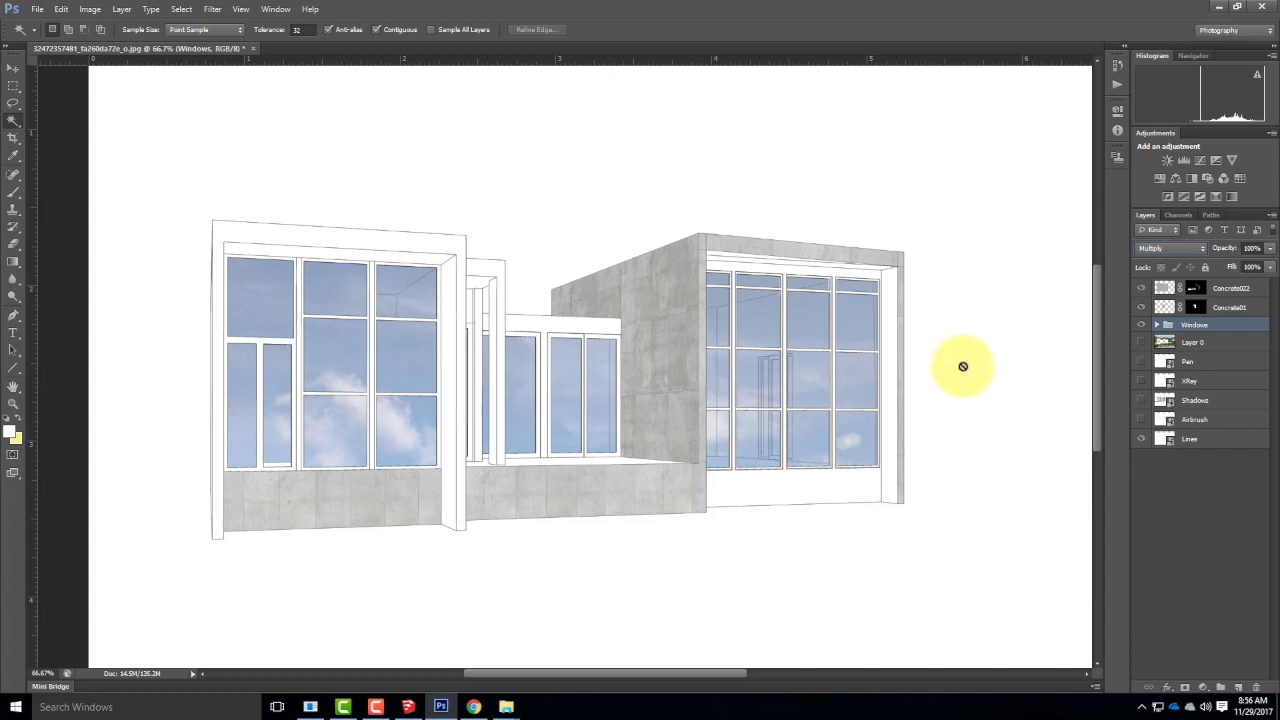
# Create a layer group above the two concrete layers and name it Walls.
pyautogui.click(1226, 288)
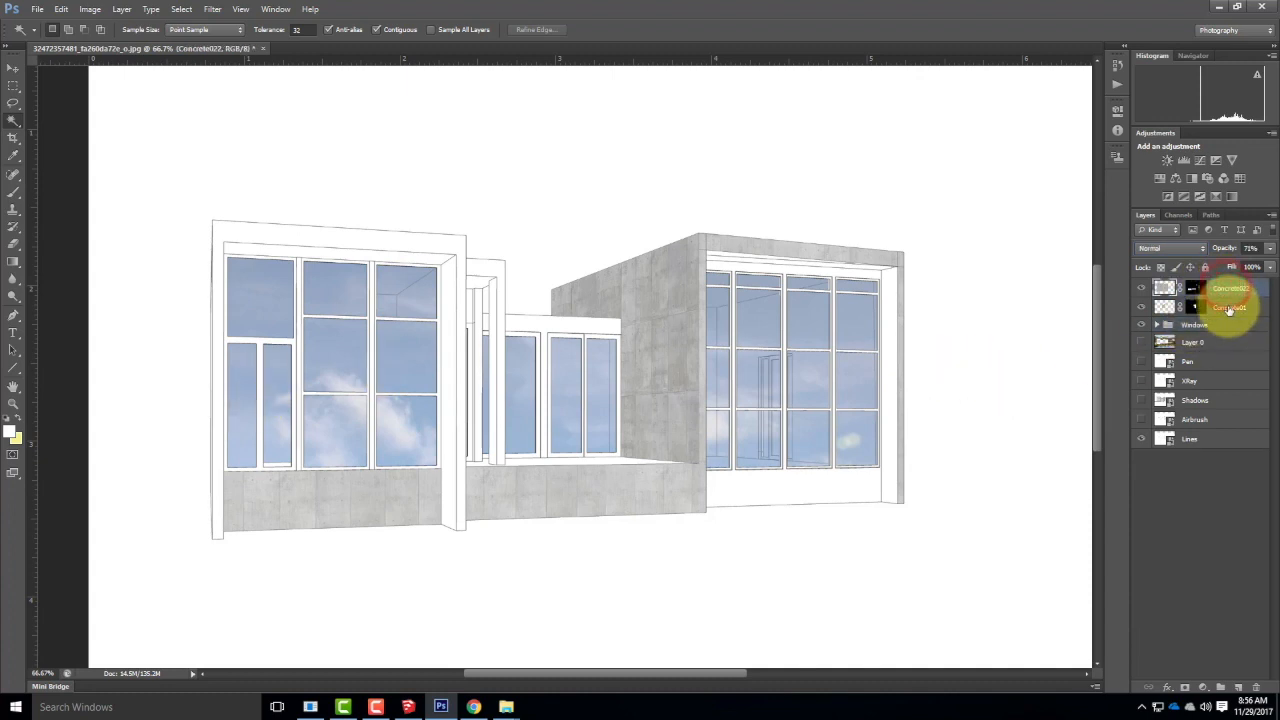
pyautogui.keyDown('shift'); pyautogui.click(1229, 308); pyautogui.keyUp('shift')
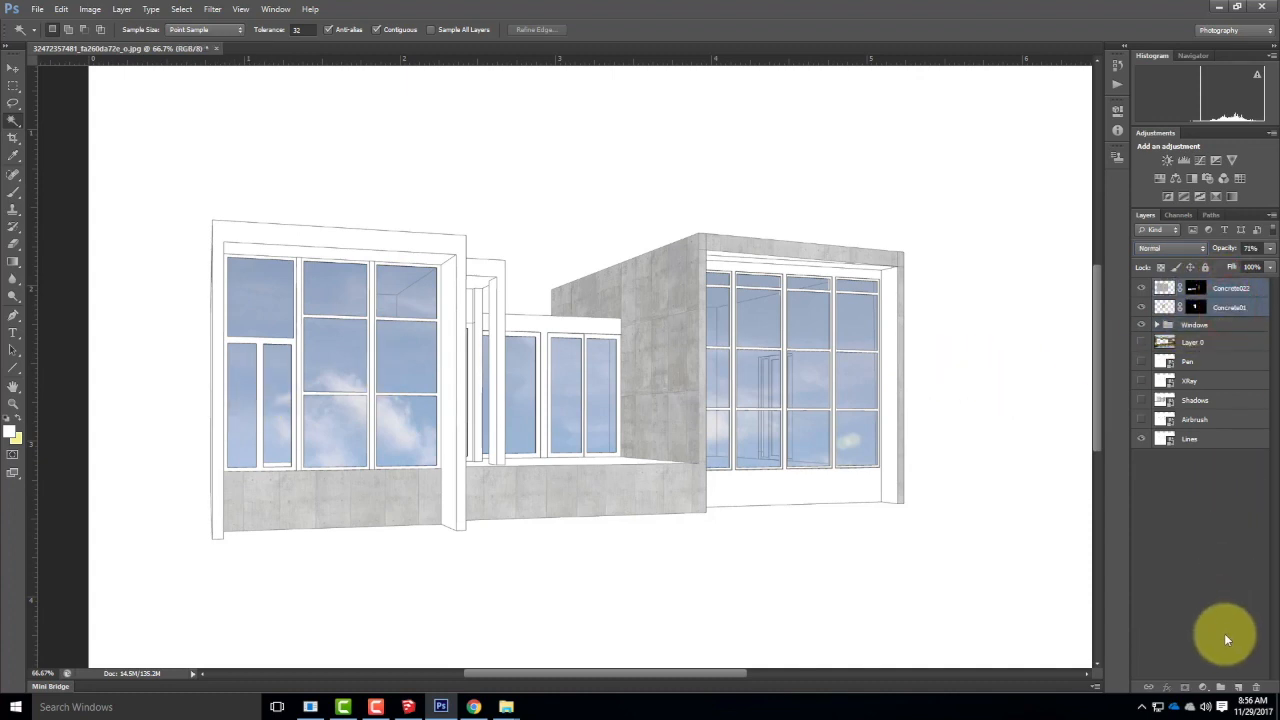
pyautogui.click(1220, 690)
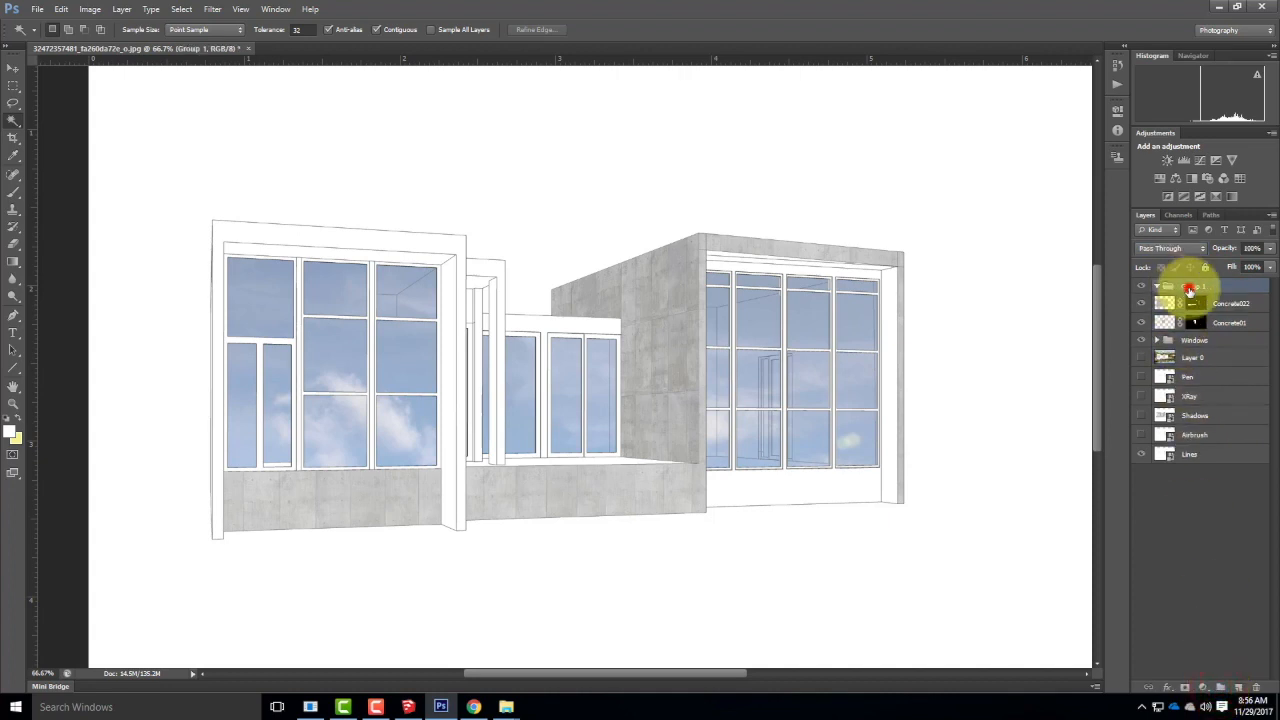
pyautogui.doubleClick(1189, 287)
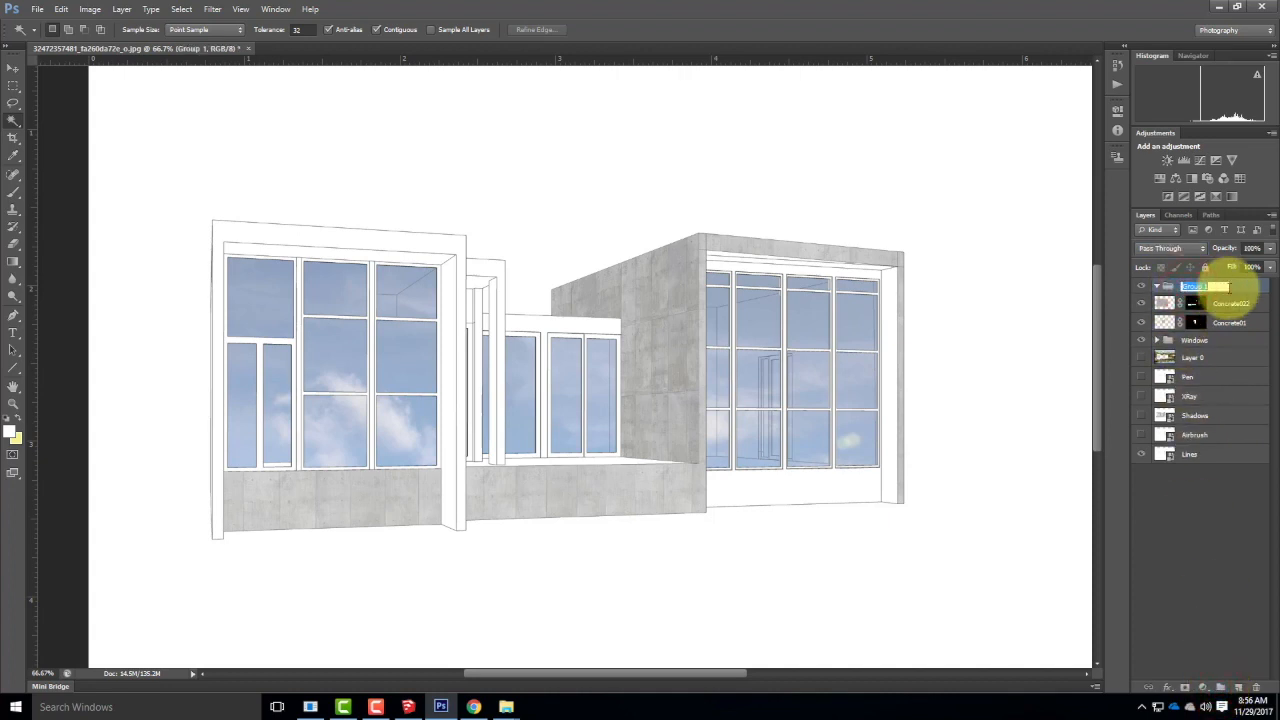
pyautogui.write('Walls')
# Put Concrete022 and Concrete01 into the Walls group, collapse it and place it directly above the Lines layer.
pyautogui.click(1236, 304)
pyautogui.keyDown('shift'); pyautogui.click(1229, 321); pyautogui.keyUp('shift')
pyautogui.moveTo(1228, 303); pyautogui.dragTo(1212, 284)
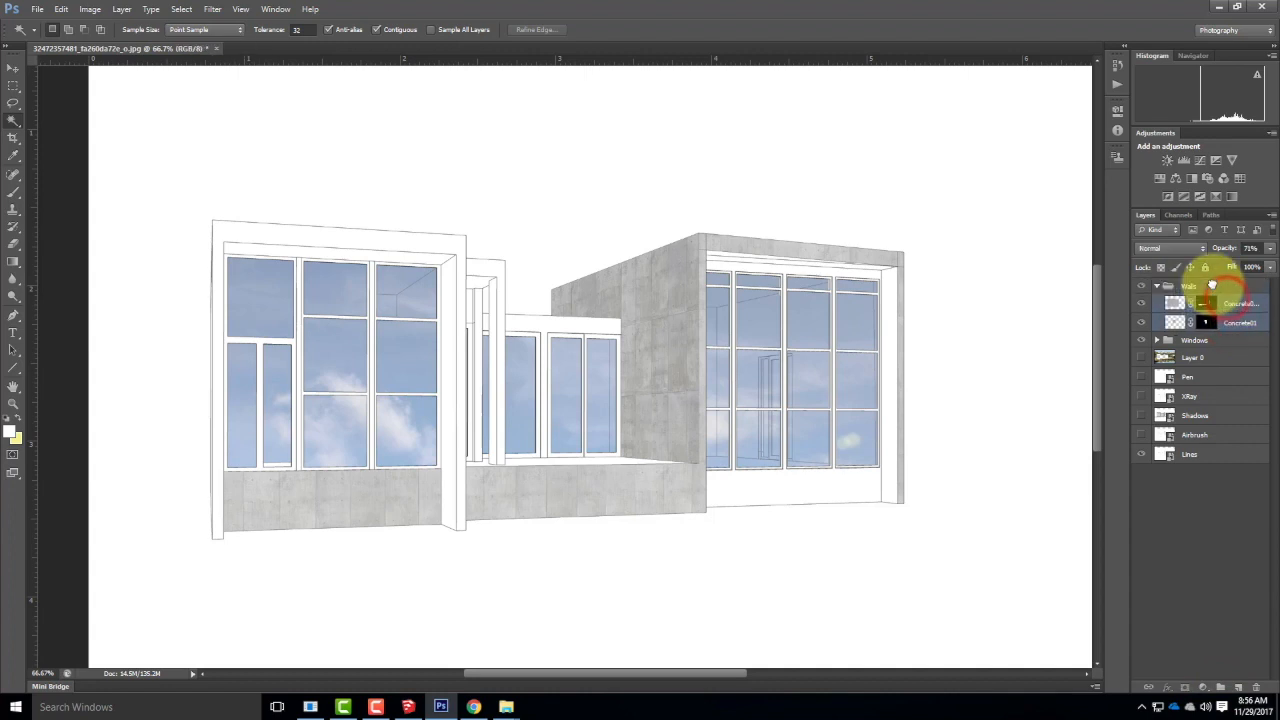
pyautogui.click(1157, 286)
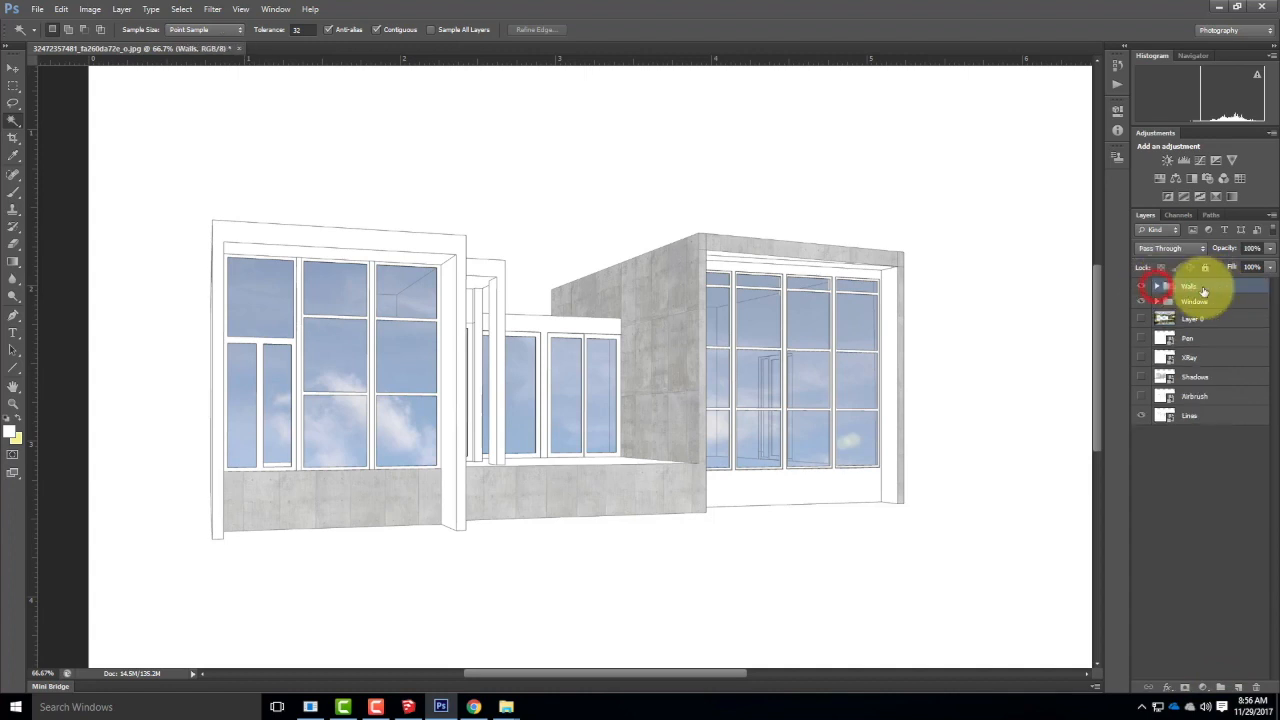
pyautogui.moveTo(1210, 287); pyautogui.dragTo(1206, 400)
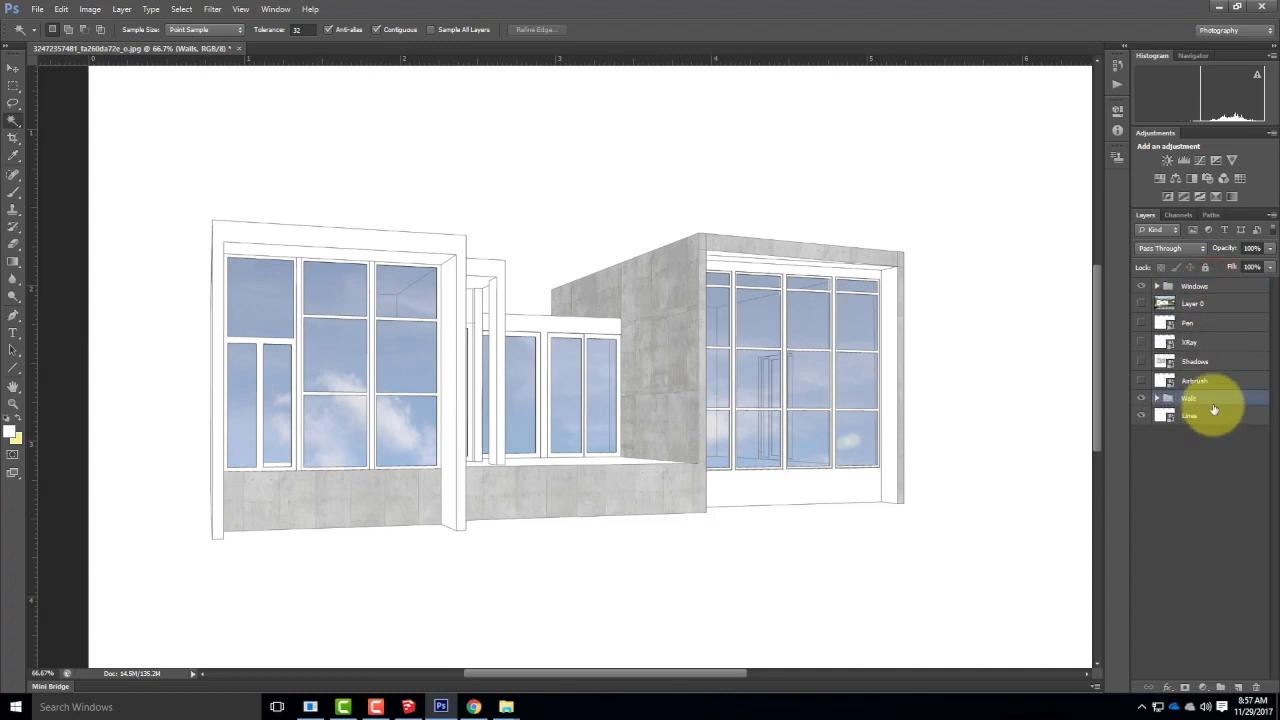
# Show the Pen layer and preview the XRay linework over the building, leaving XRay hidden.
pyautogui.click(1141, 322)
pyautogui.click(1141, 340)
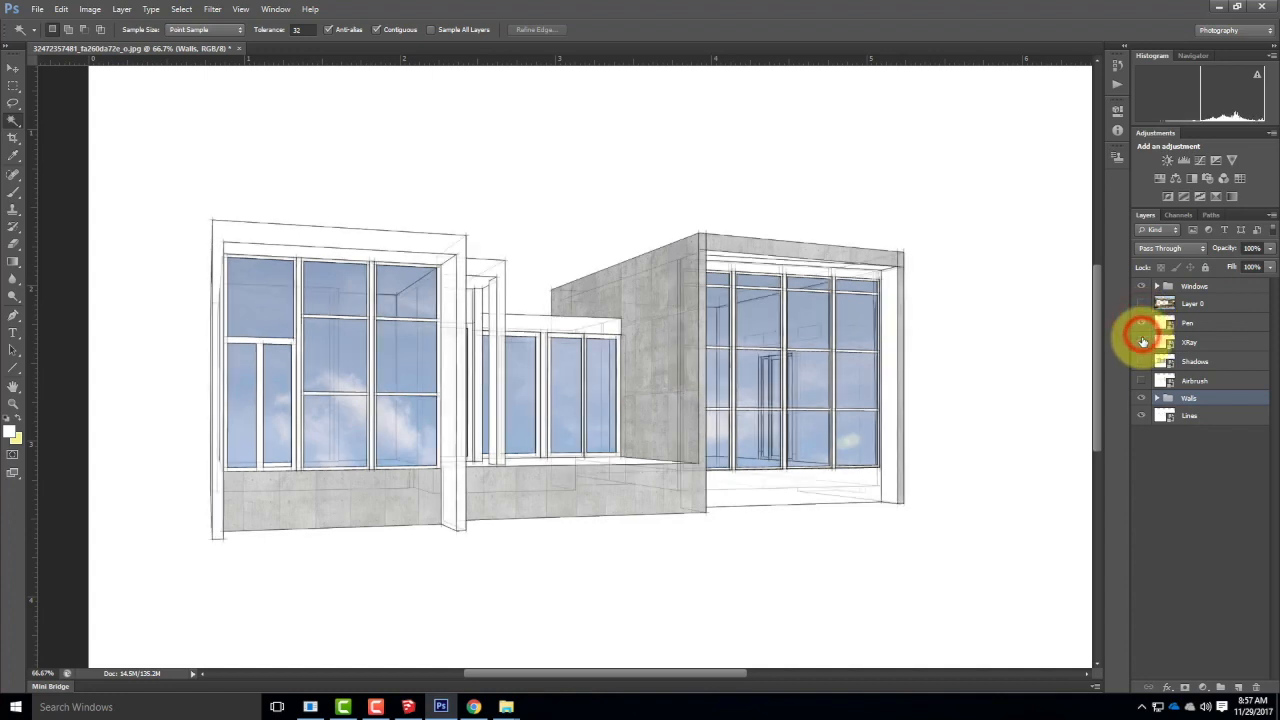
pyautogui.click(1141, 355)
pyautogui.click(1140, 352)
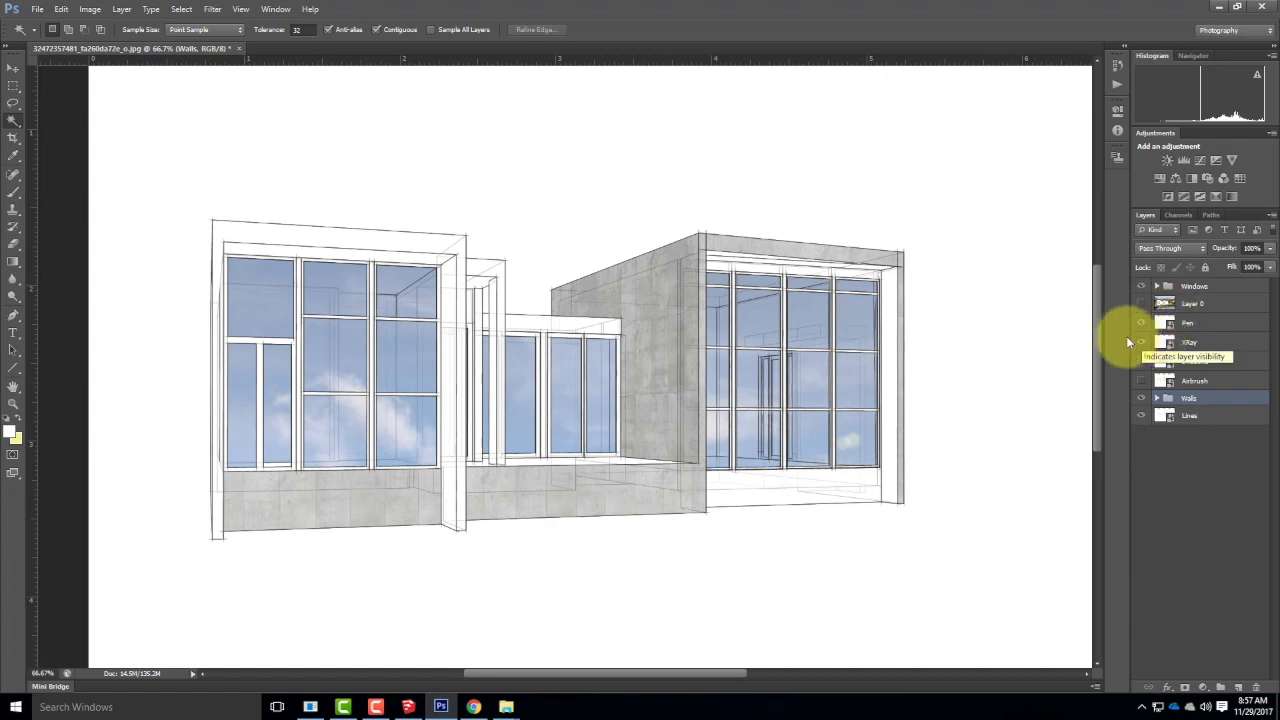
pyautogui.click(1141, 344)
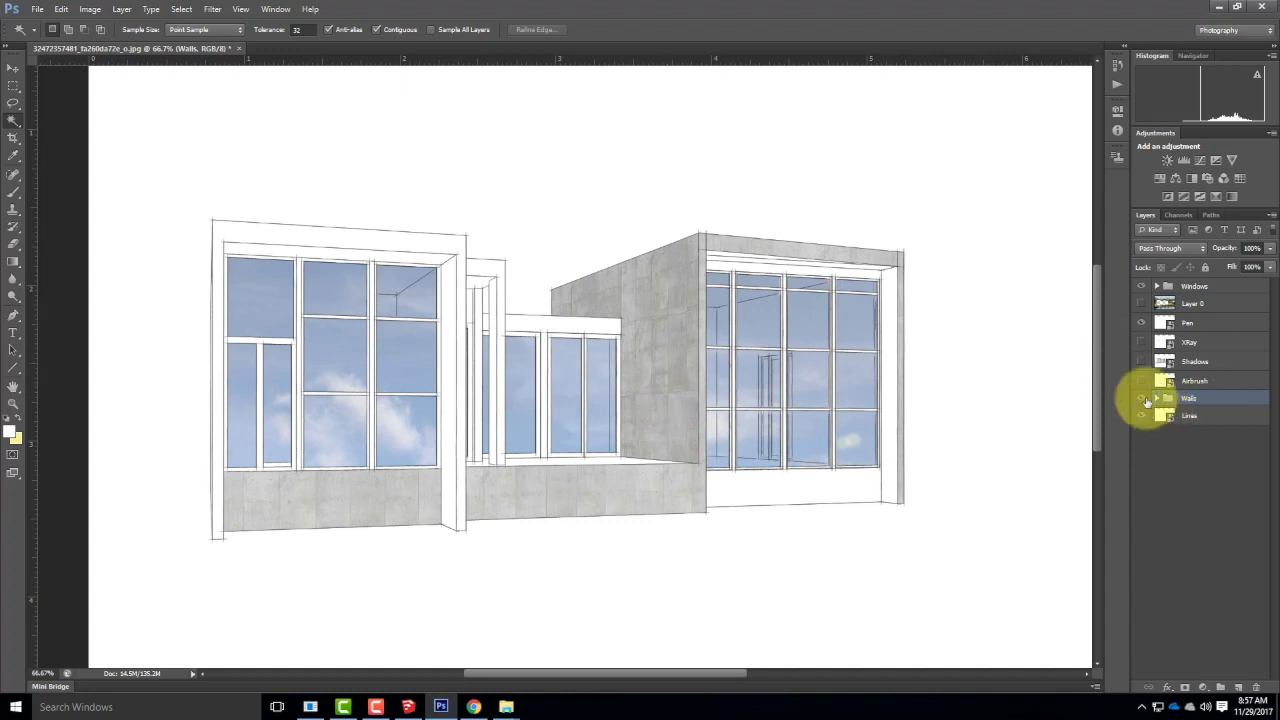
# Show the Layer 0 landscape and the Shadows layer, and make Layer 0 the active layer.
pyautogui.click(1141, 304)
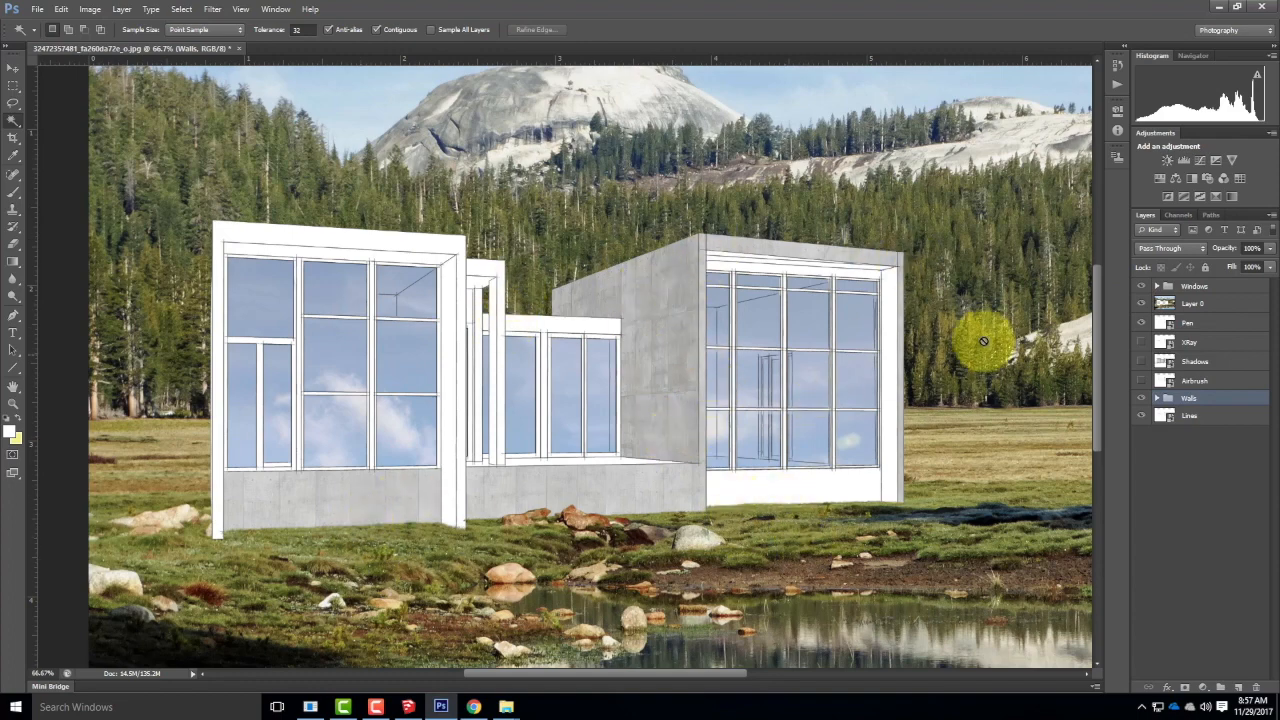
pyautogui.click(1141, 364)
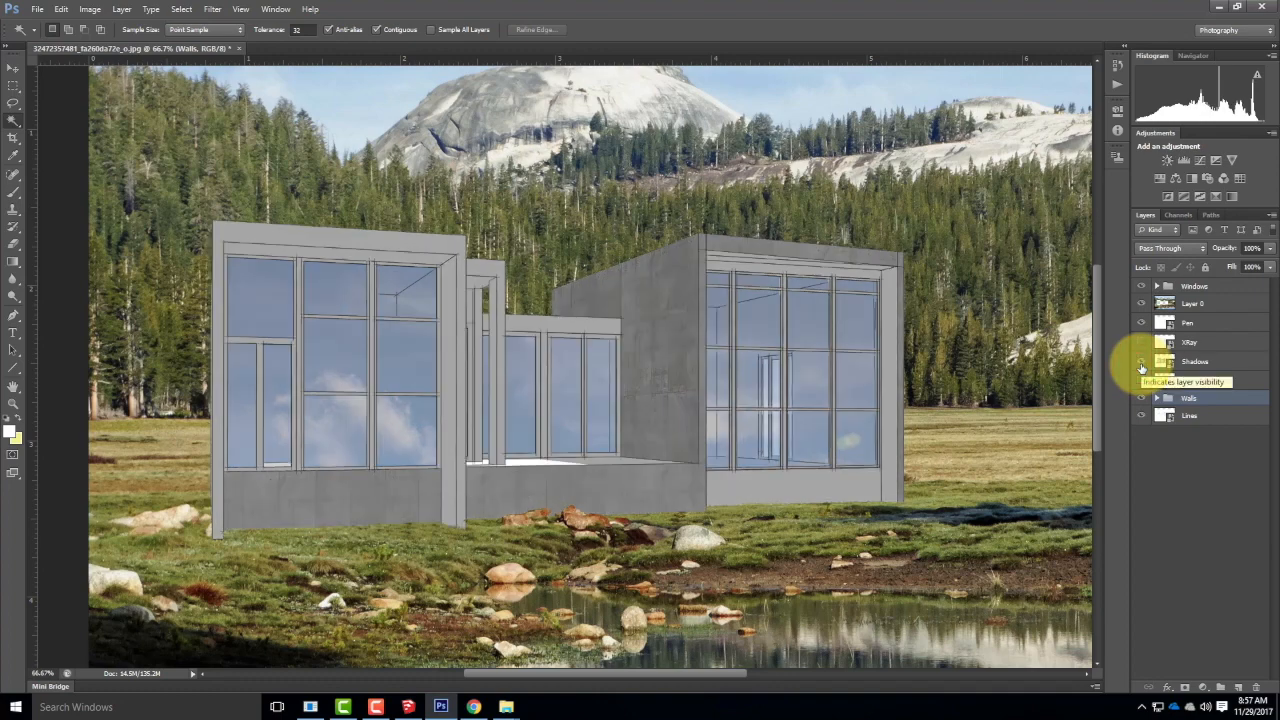
pyautogui.click(1194, 358)
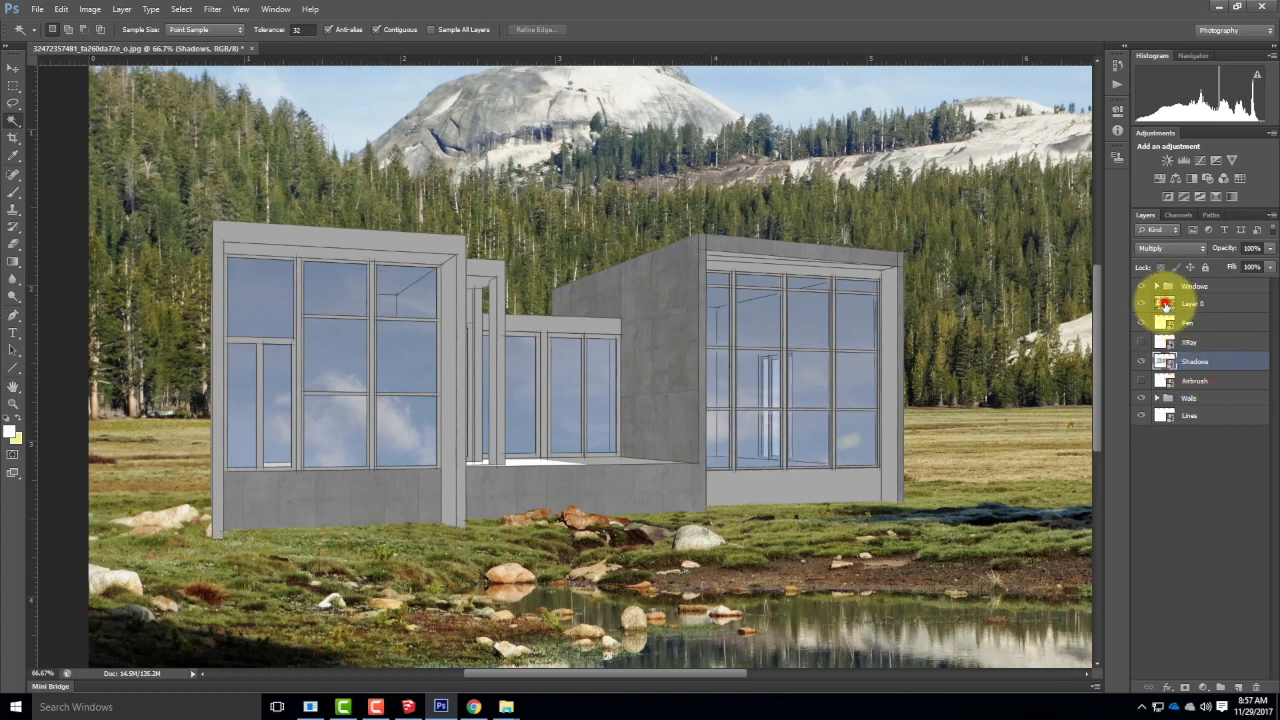
pyautogui.click(1165, 304)
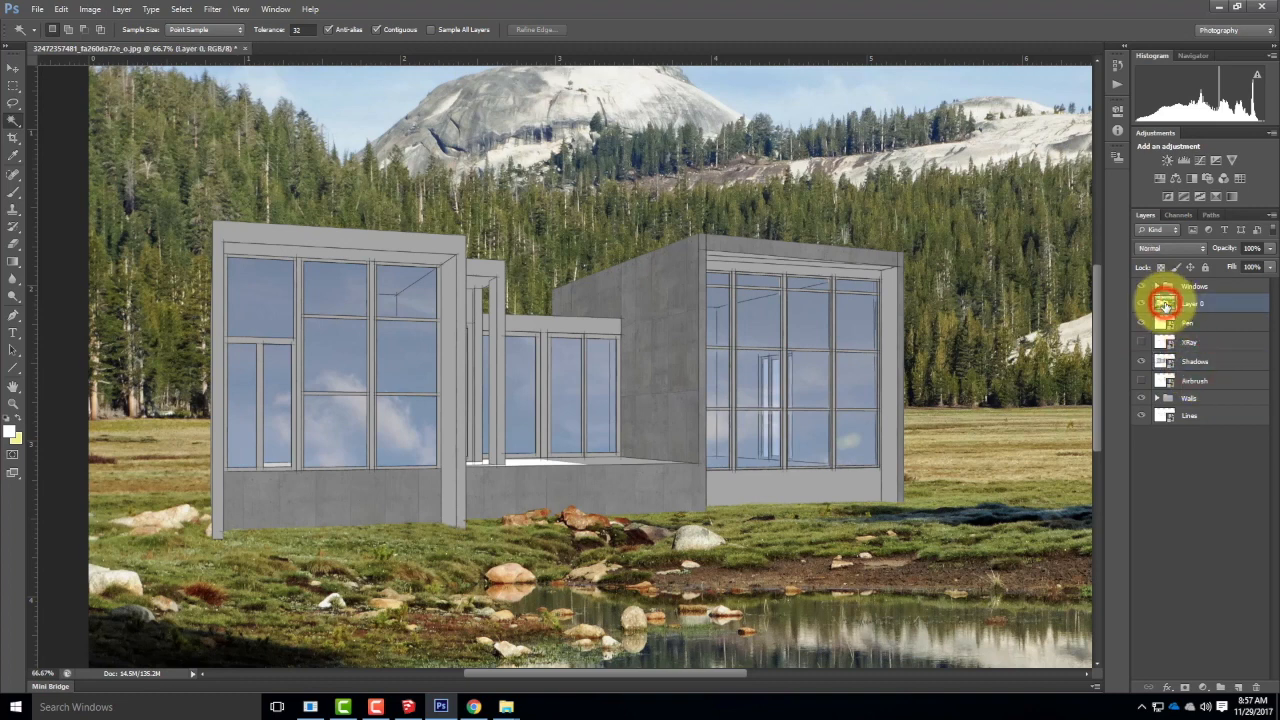
# Place the Shadows layer at the top of the layer stack and hide all the layers beneath it.
pyautogui.click(1193, 362)
pyautogui.moveTo(1194, 363); pyautogui.dragTo(1189, 281)
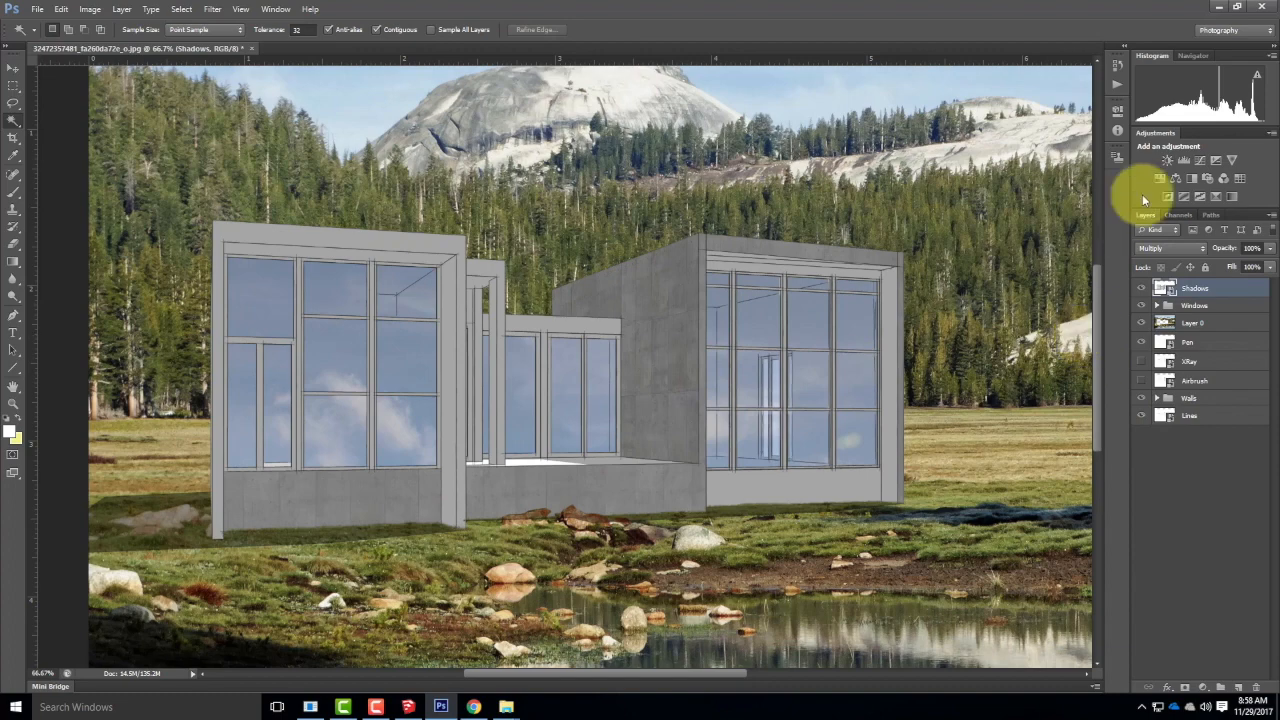
pyautogui.moveTo(1143, 305); pyautogui.dragTo(1143, 418)
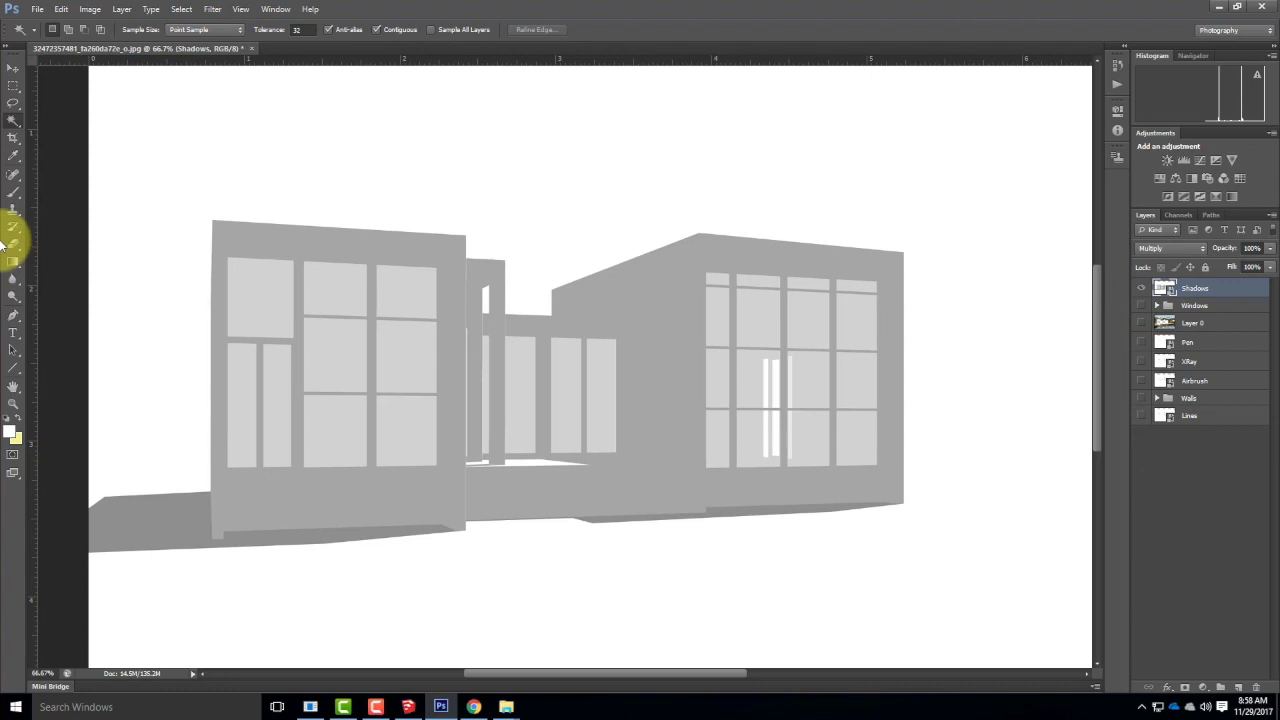
# Choose the Clone Stamp tool and rasterize the Shadows layer so that it can be retouched.
pyautogui.click(14, 212)
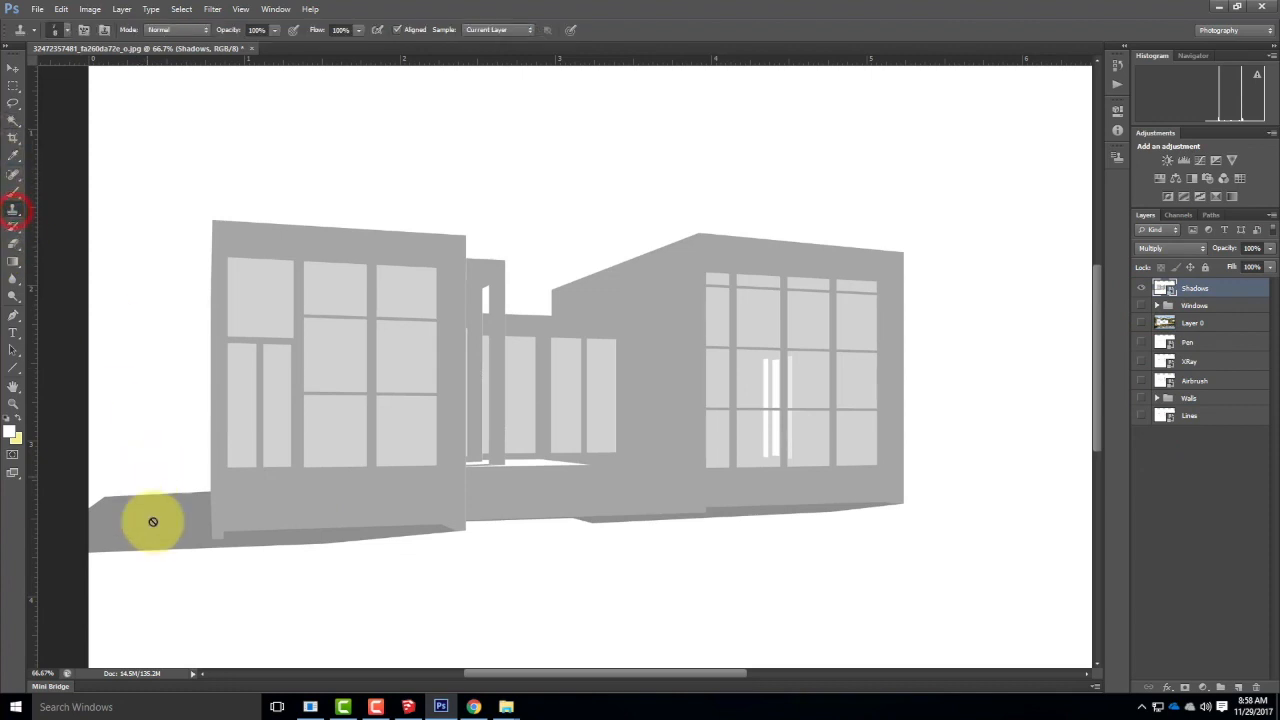
pyautogui.moveTo(1200, 289); pyautogui.dragTo(1199, 292)
pyautogui.rightClick(1199, 290)
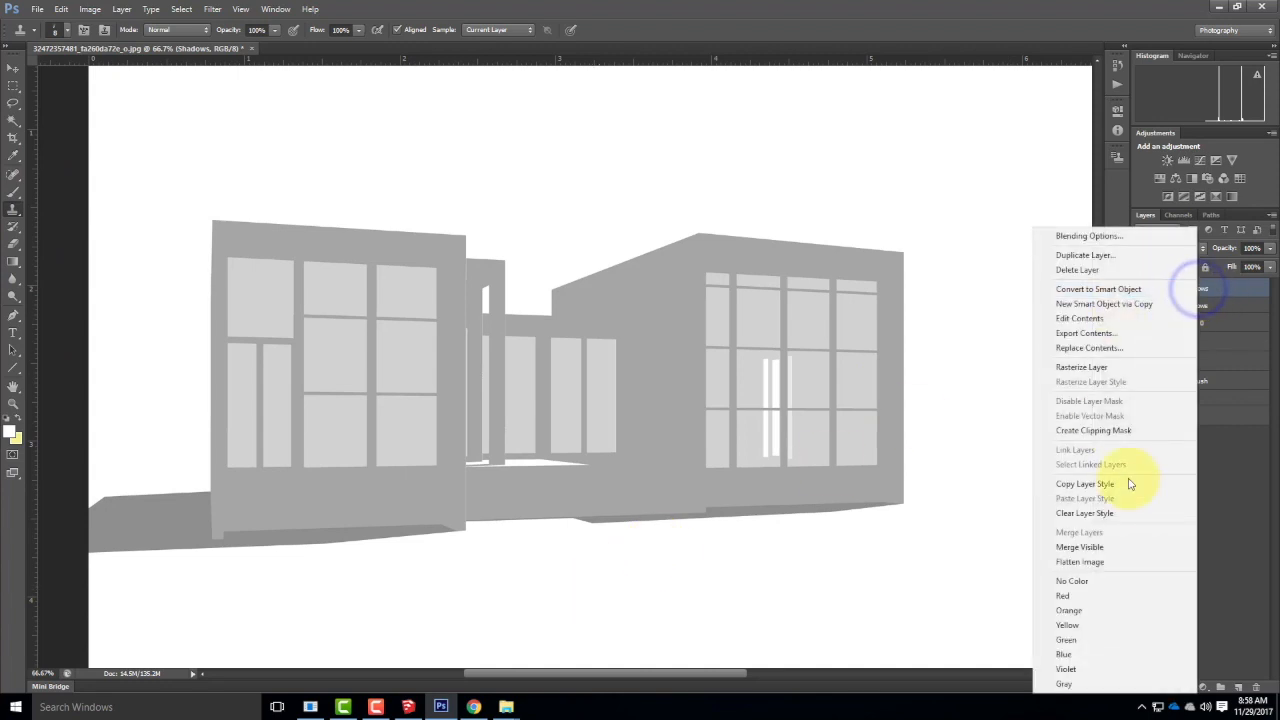
pyautogui.click(1102, 368)
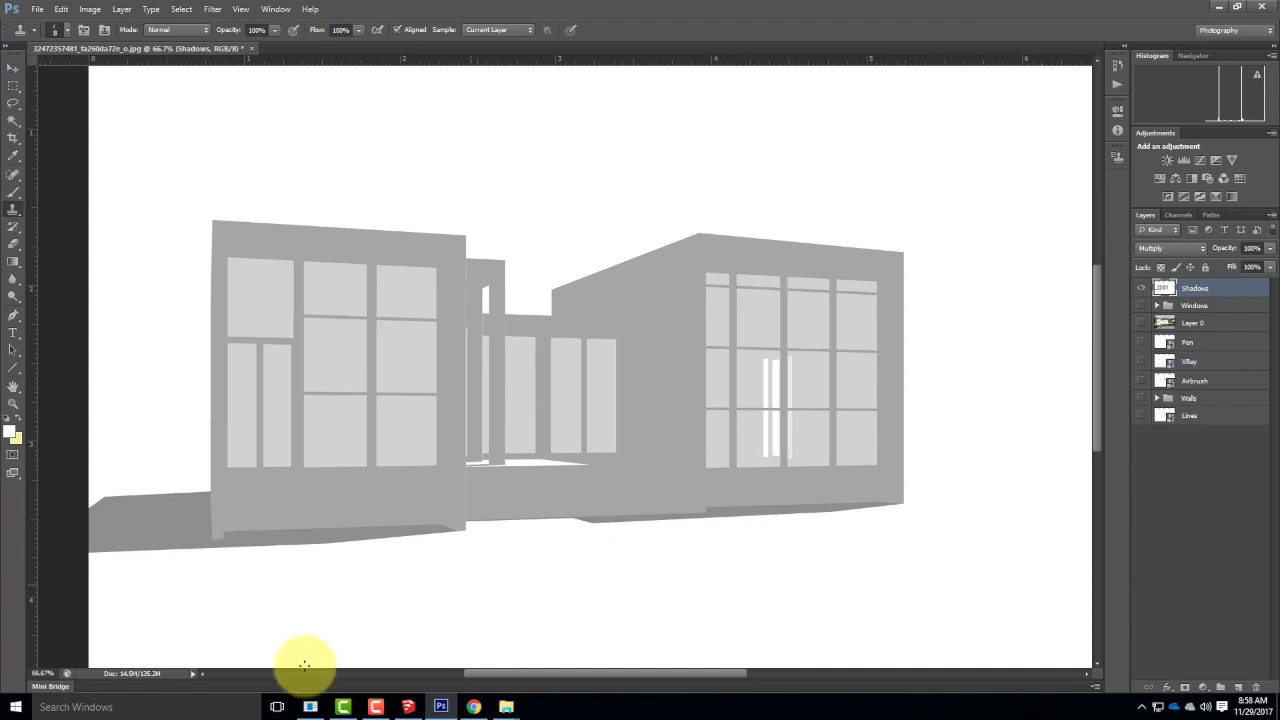
# Roughen the lower edge of the ground shadow beside the front block by cloning white over it with a size 30 grass-shaped brush.
pyautogui.hotkey('ctrl', '=')
pyautogui.hotkey('ctrl', '=')
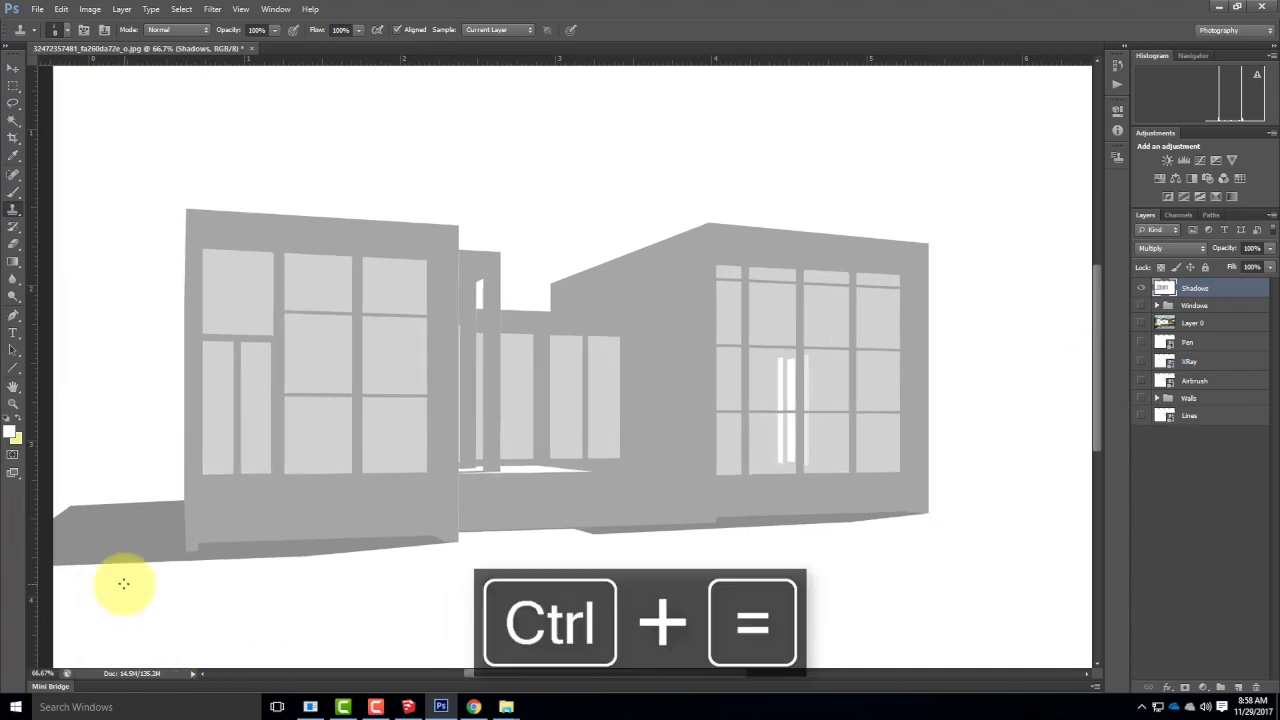
pyautogui.moveTo(120, 568); pyautogui.dragTo(1103, 63)
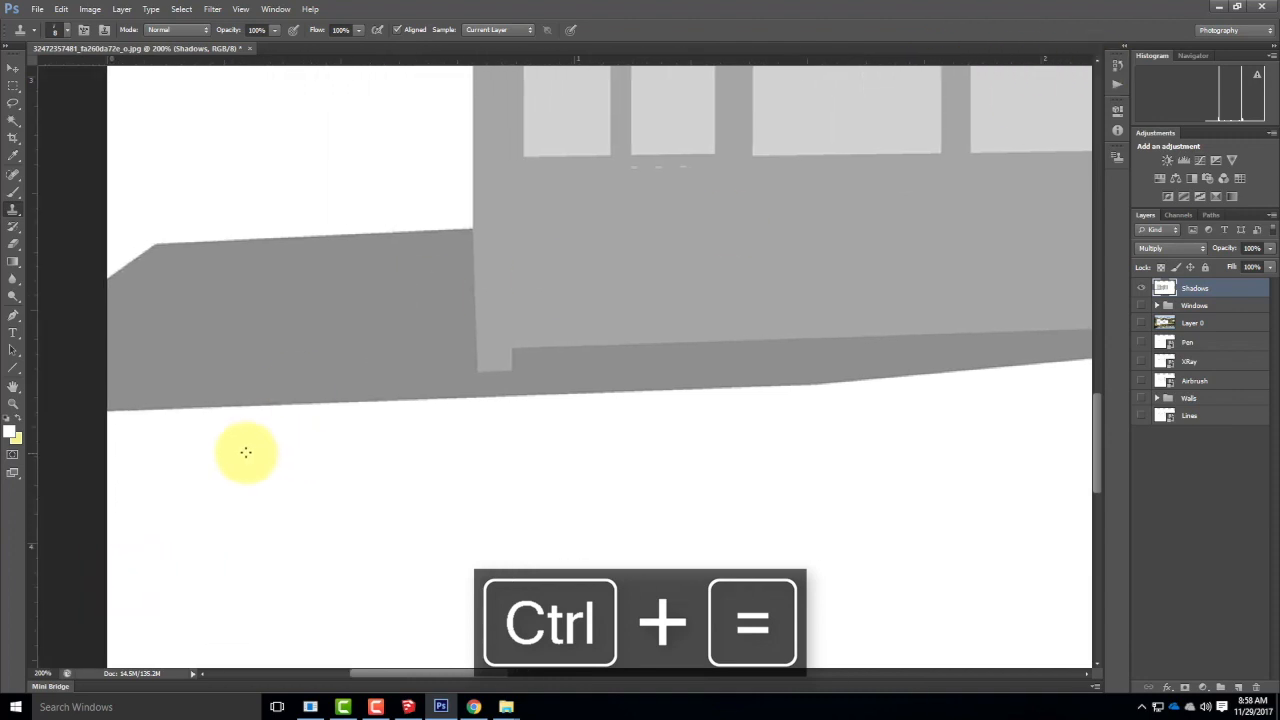
pyautogui.click(193, 453)
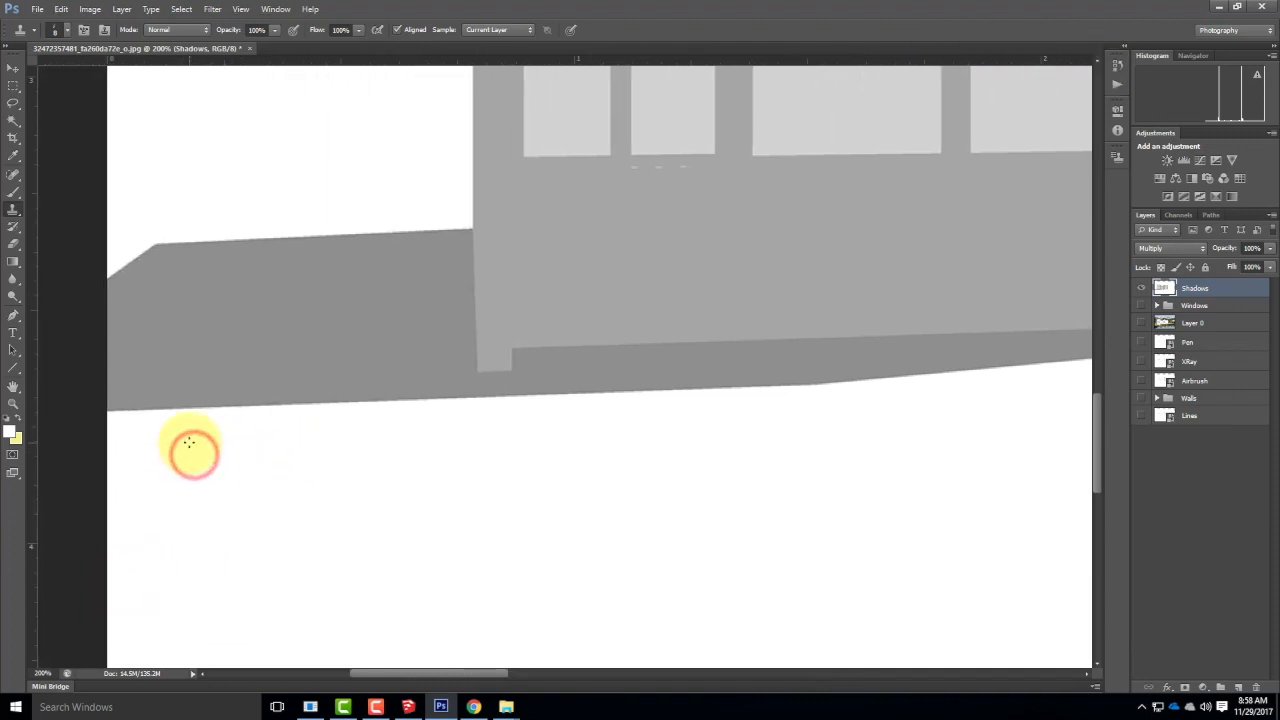
pyautogui.moveTo(195, 417)
pyautogui.mouseDown()
pyautogui.moveTo(245, 414)
pyautogui.moveTo(195, 404)
pyautogui.moveTo(218, 404)
pyautogui.moveTo(146, 411)
pyautogui.moveTo(210, 417)
pyautogui.moveTo(102, 417)
pyautogui.moveTo(432, 408)
pyautogui.moveTo(340, 408)
pyautogui.moveTo(407, 410)
pyautogui.mouseUp()
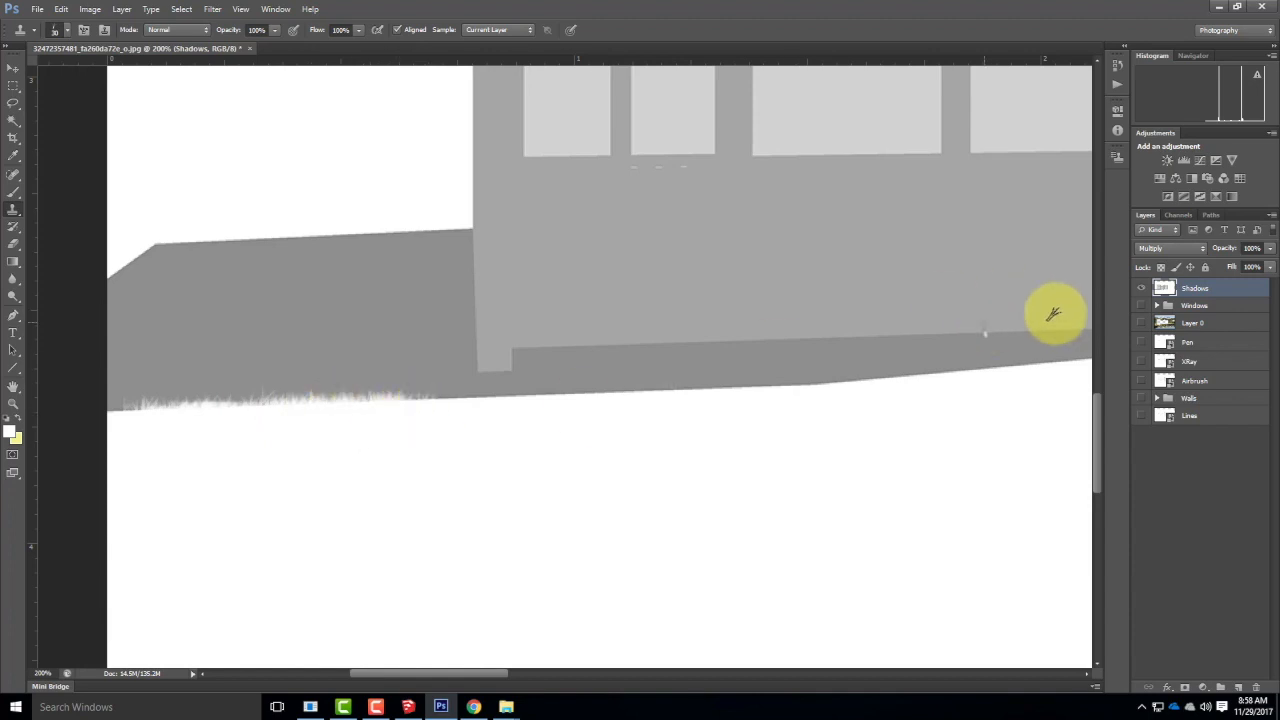
# Show Layer 0 and clone grassy edges along the building's base and the rest of the ground shadow's lower edge.
pyautogui.click(1145, 323)
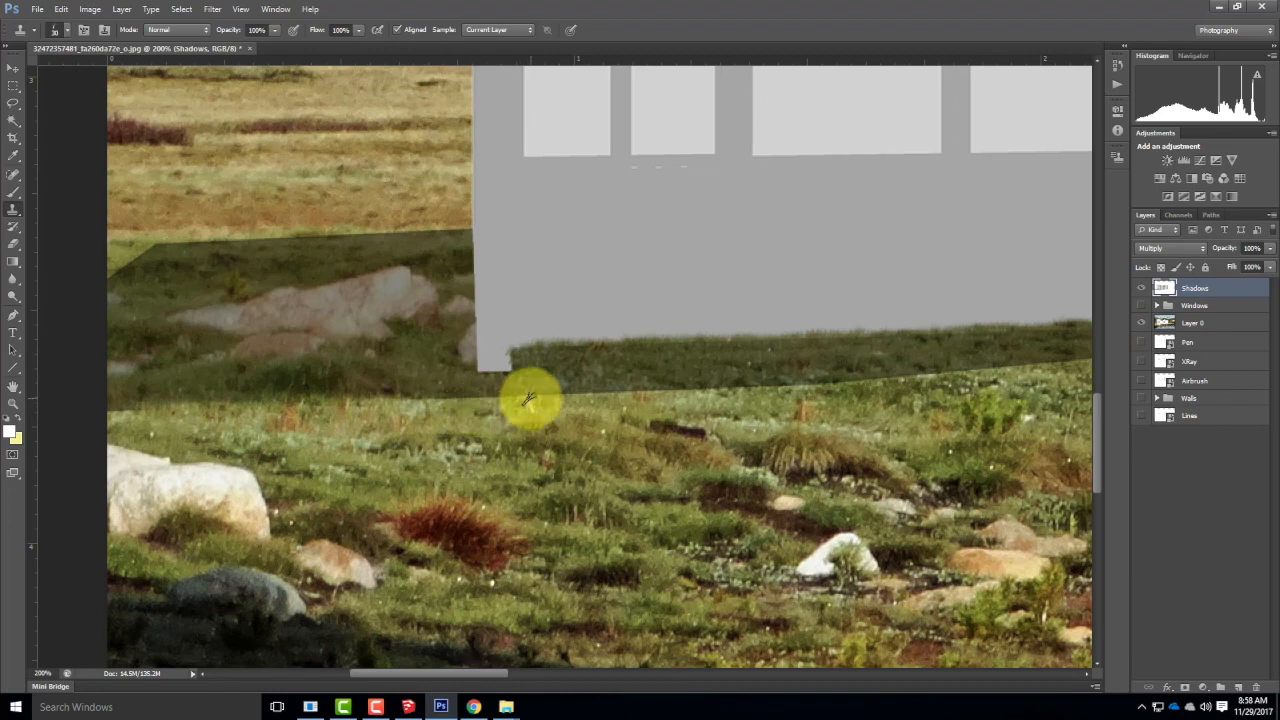
pyautogui.click(423, 400)
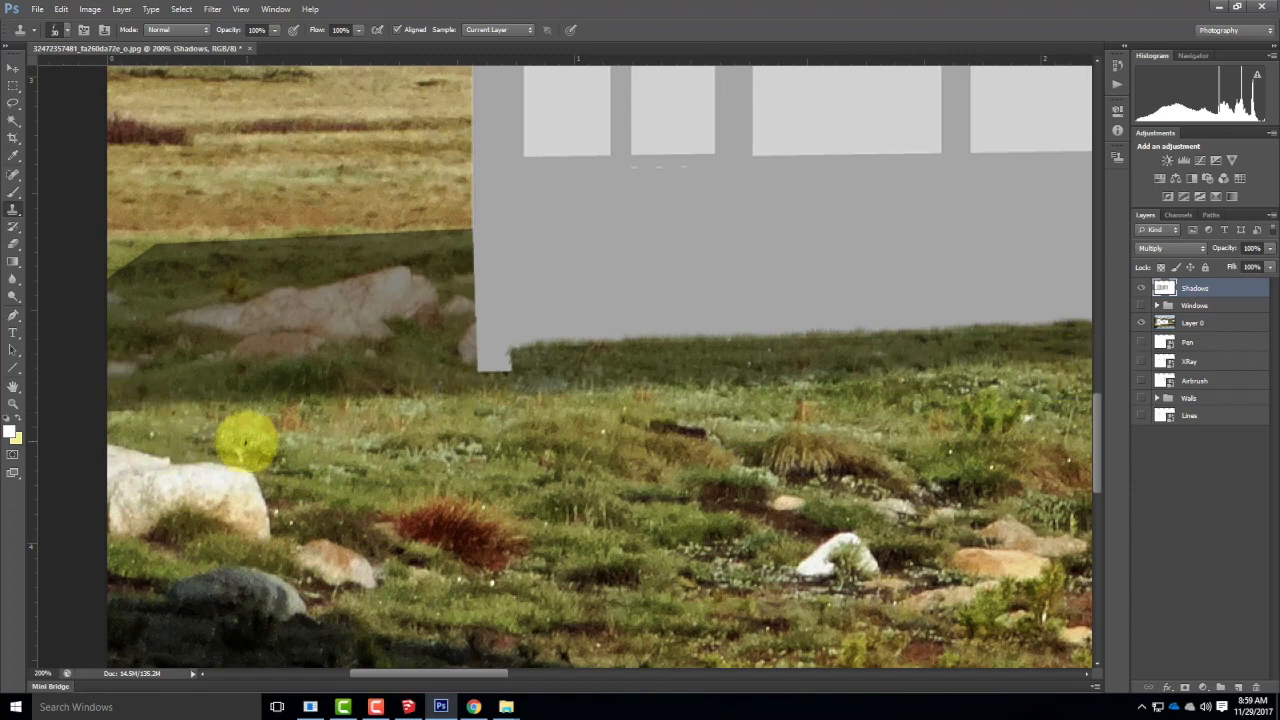
pyautogui.click(149, 409)
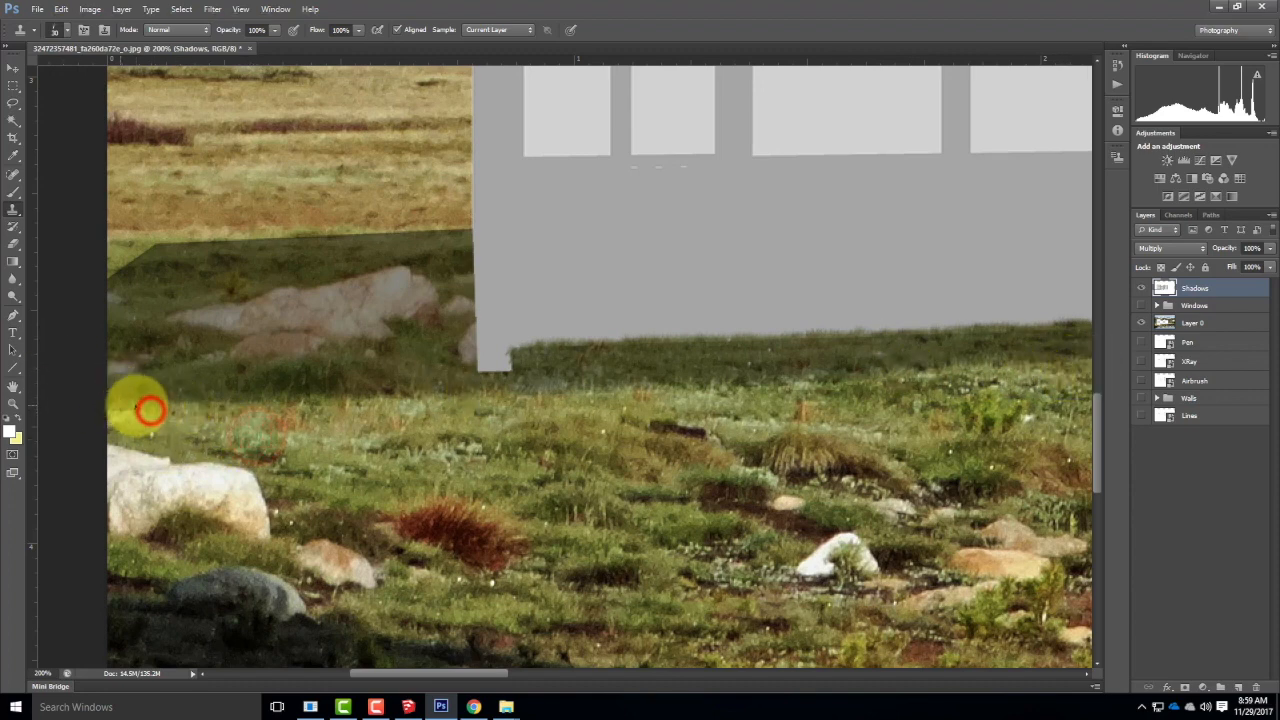
# Roughen the upper edge of the ground shadow up to the building wall by cloning shadow tone over it with grass-shaped strokes.
pyautogui.keyDown('alt'); pyautogui.click(206, 280); pyautogui.keyUp('alt')
pyautogui.moveTo(166, 247); pyautogui.dragTo(205, 248)
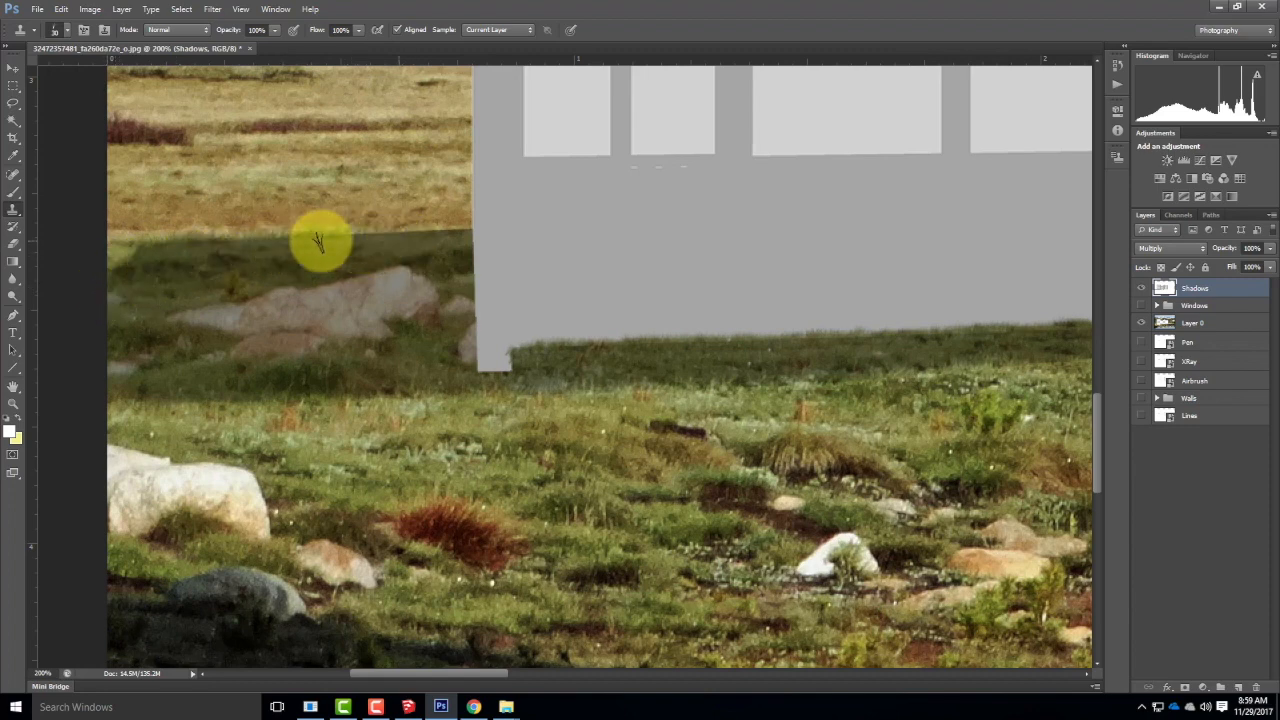
pyautogui.keyDown('alt'); pyautogui.click(257, 280); pyautogui.keyUp('alt')
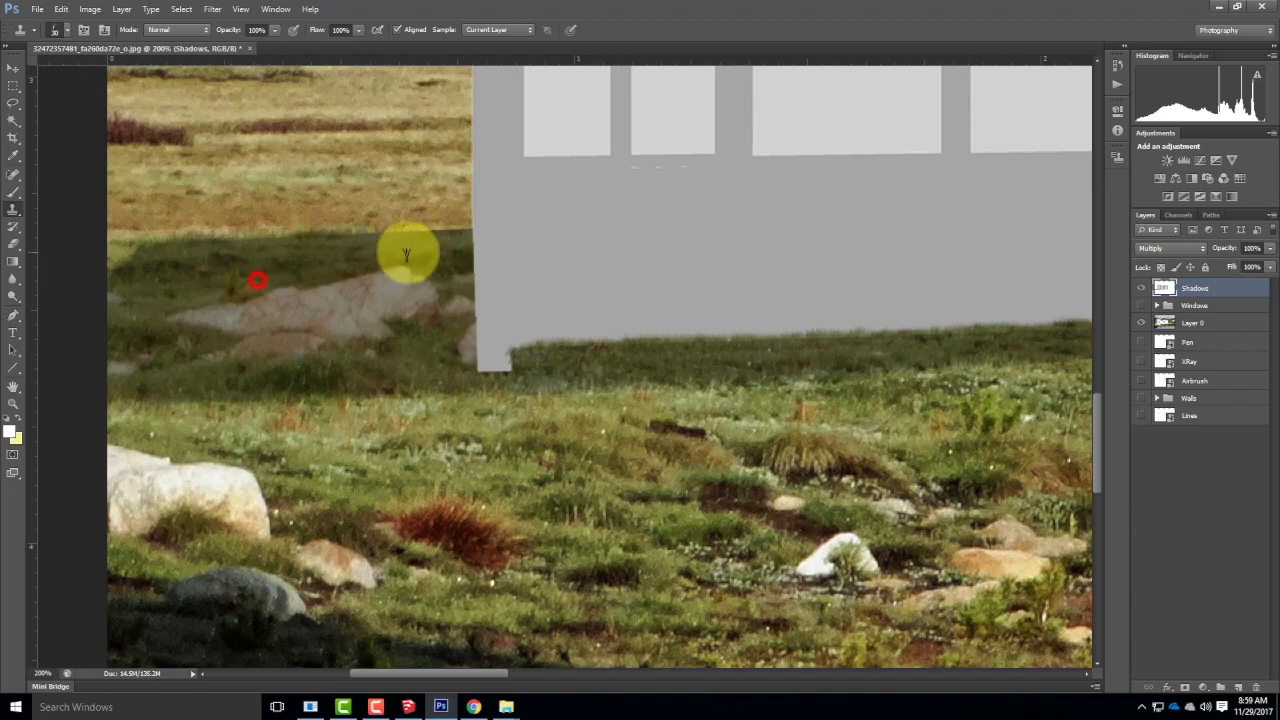
pyautogui.click(415, 232)
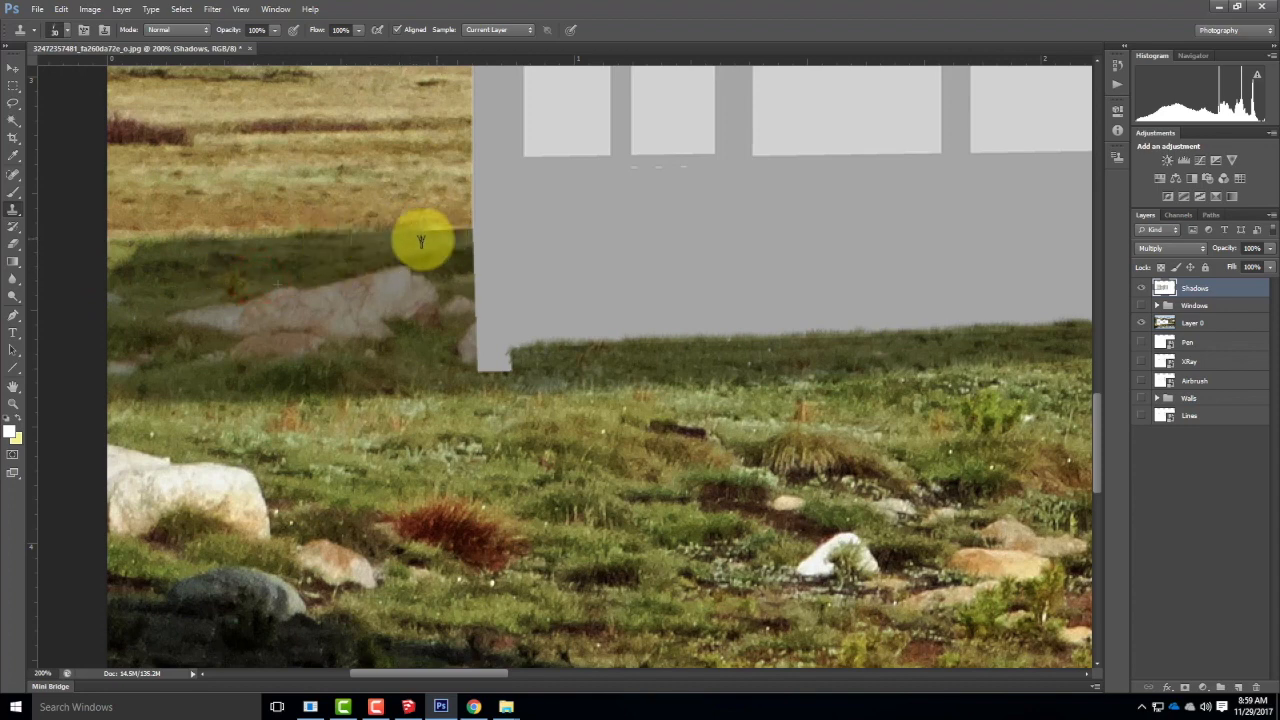
pyautogui.moveTo(477, 240)
pyautogui.mouseDown()
pyautogui.moveTo(438, 239)
pyautogui.moveTo(470, 236)
pyautogui.mouseUp()
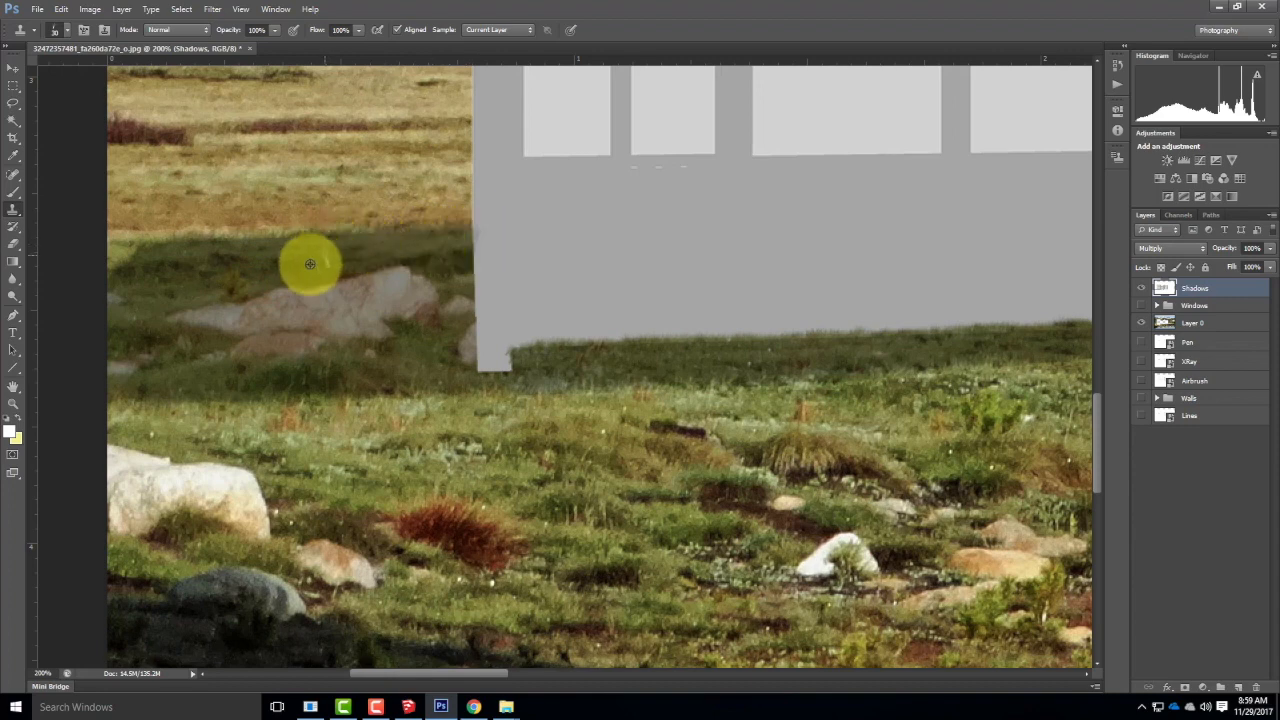
pyautogui.keyDown('alt'); pyautogui.click(309, 265); pyautogui.keyUp('alt')
pyautogui.keyDown('alt'); pyautogui.click(271, 246); pyautogui.keyUp('alt')
pyautogui.hotkey('ctrl', '0')
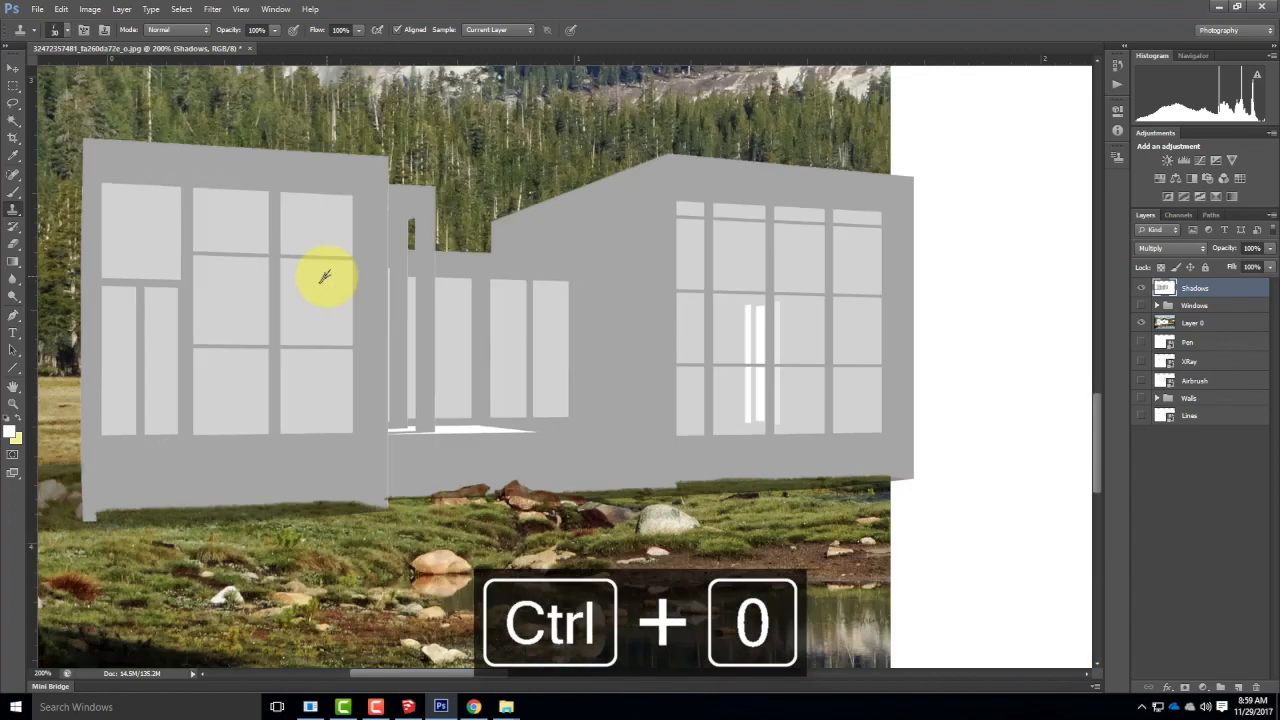
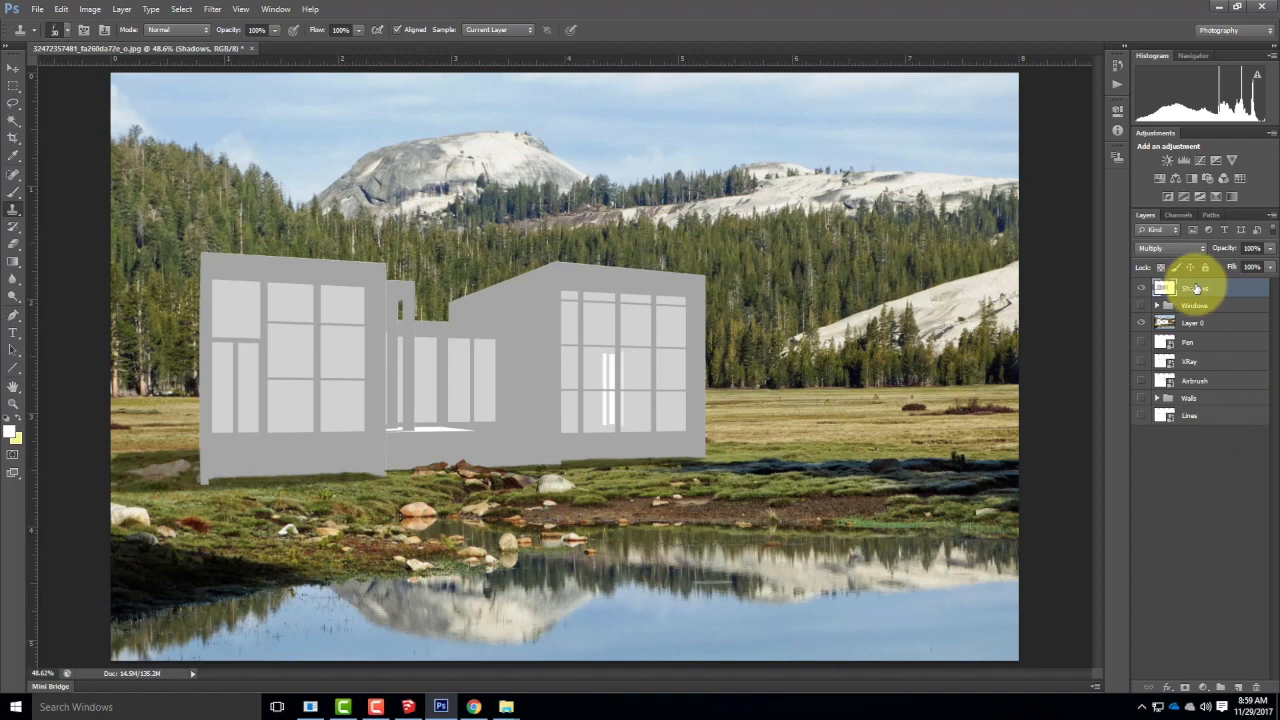
pyautogui.rightClick(1196, 289)
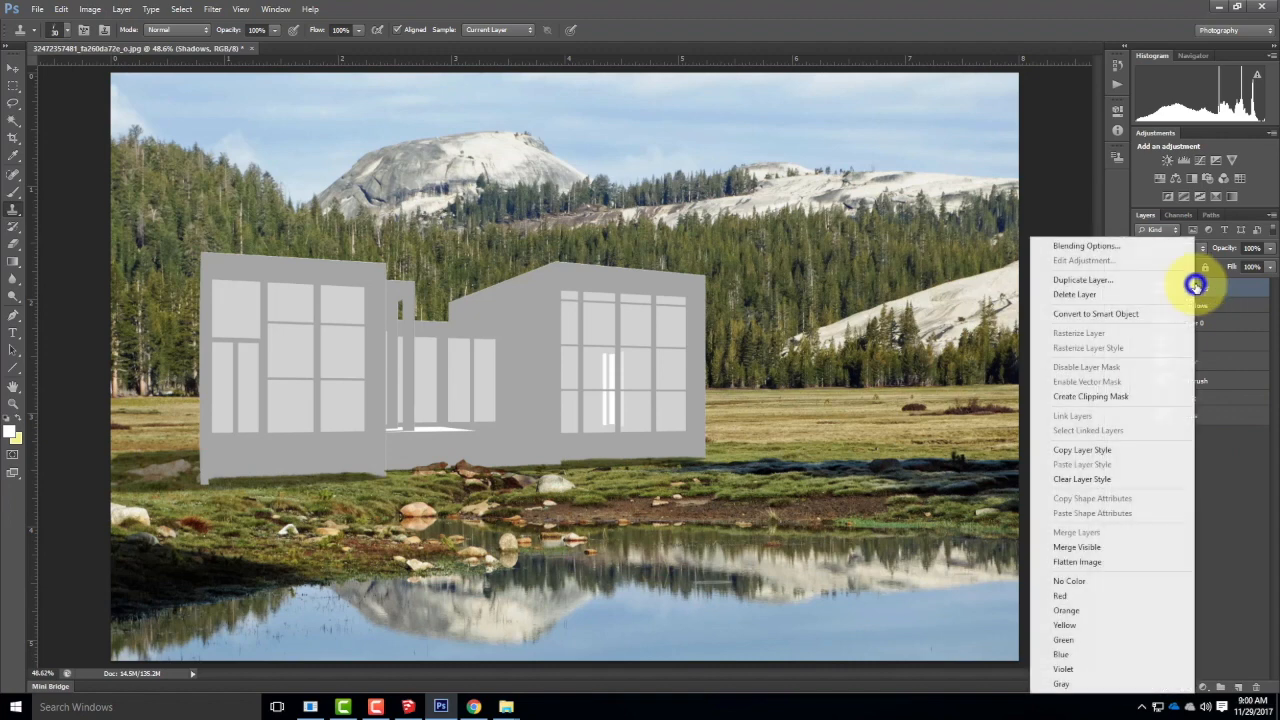
pyautogui.click(1138, 288)
pyautogui.click(603, 260)
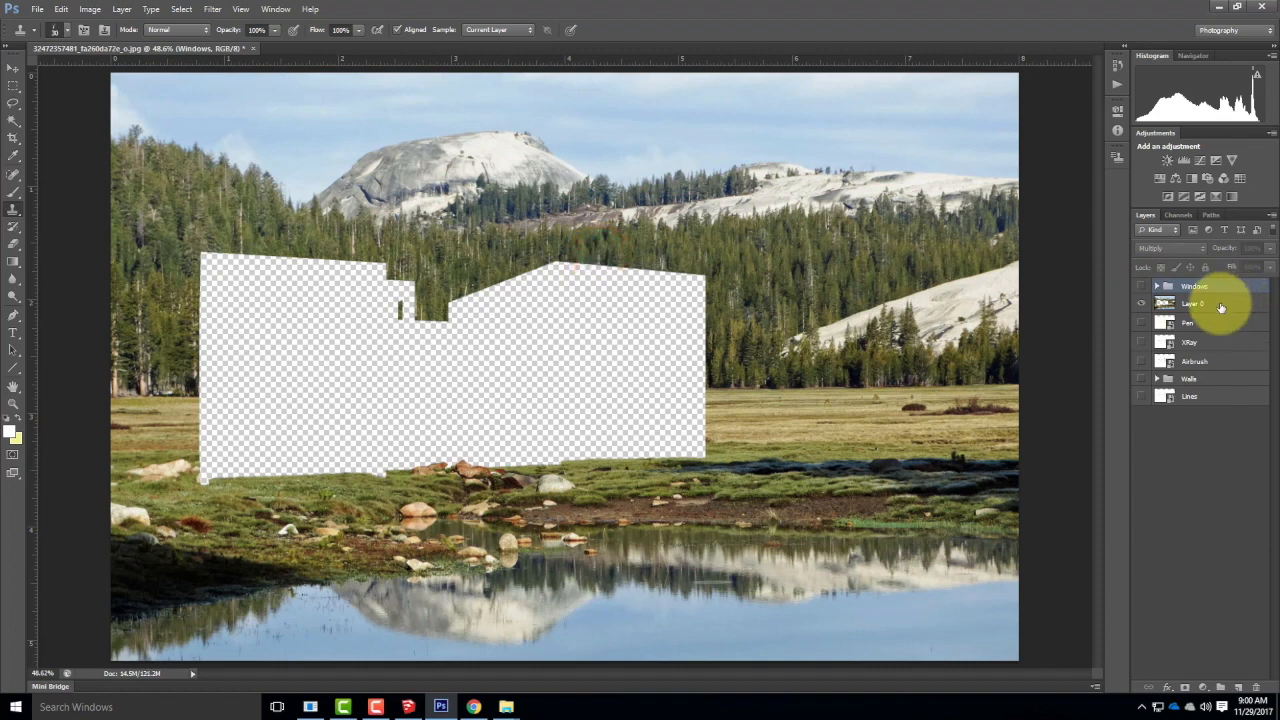
pyautogui.hotkey('ctrl', 'z')
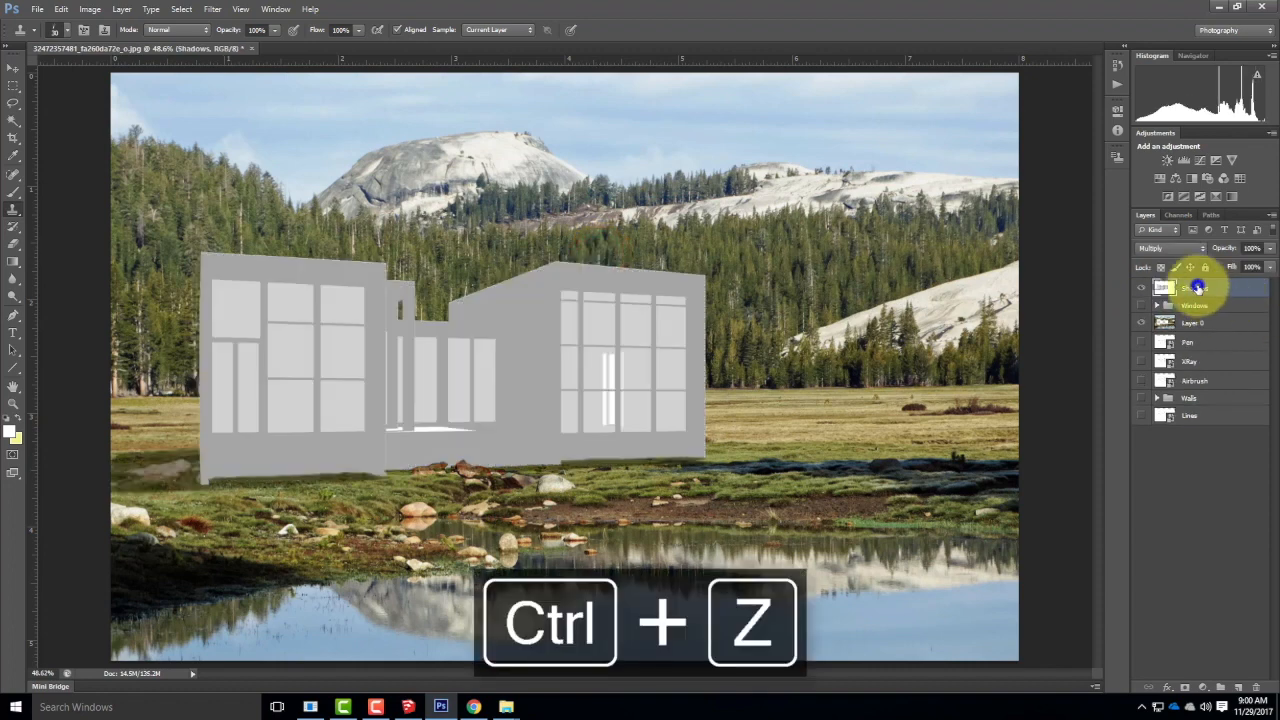
# Duplicate the Shadows layer as Shadows copy and hide the copy.
pyautogui.rightClick(1198, 288)
pyautogui.click(1146, 287)
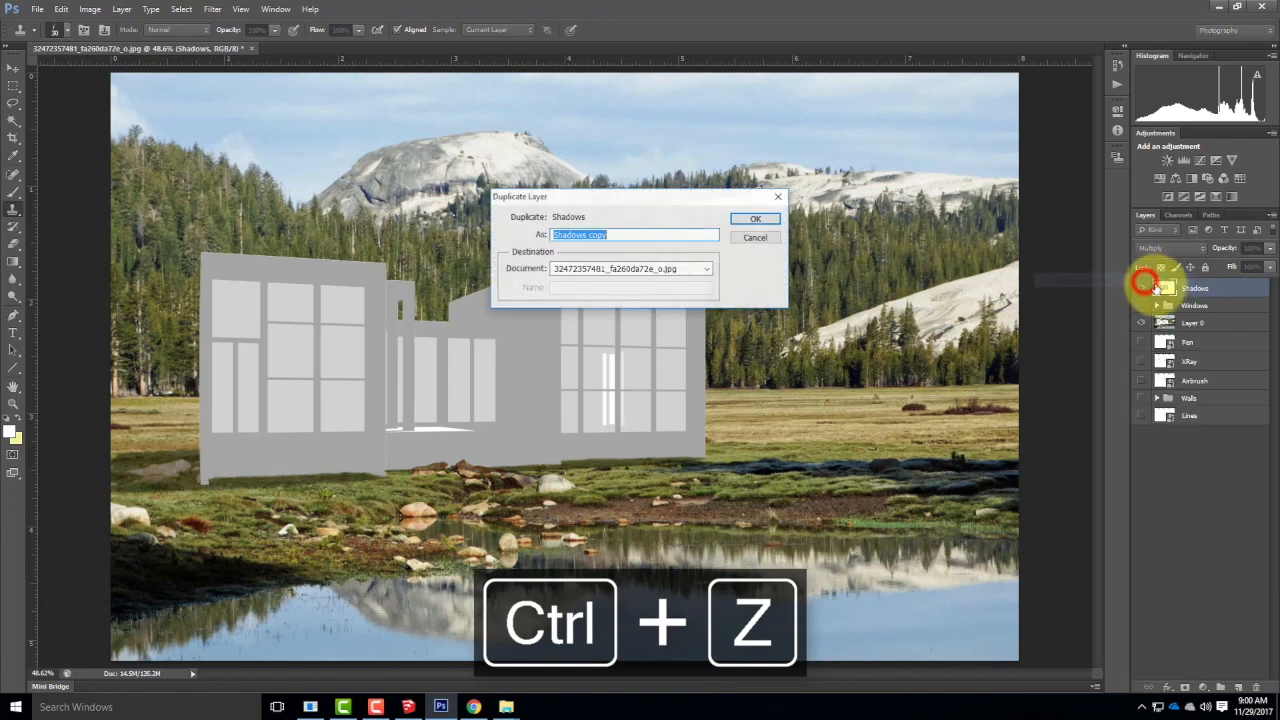
pyautogui.click(755, 220)
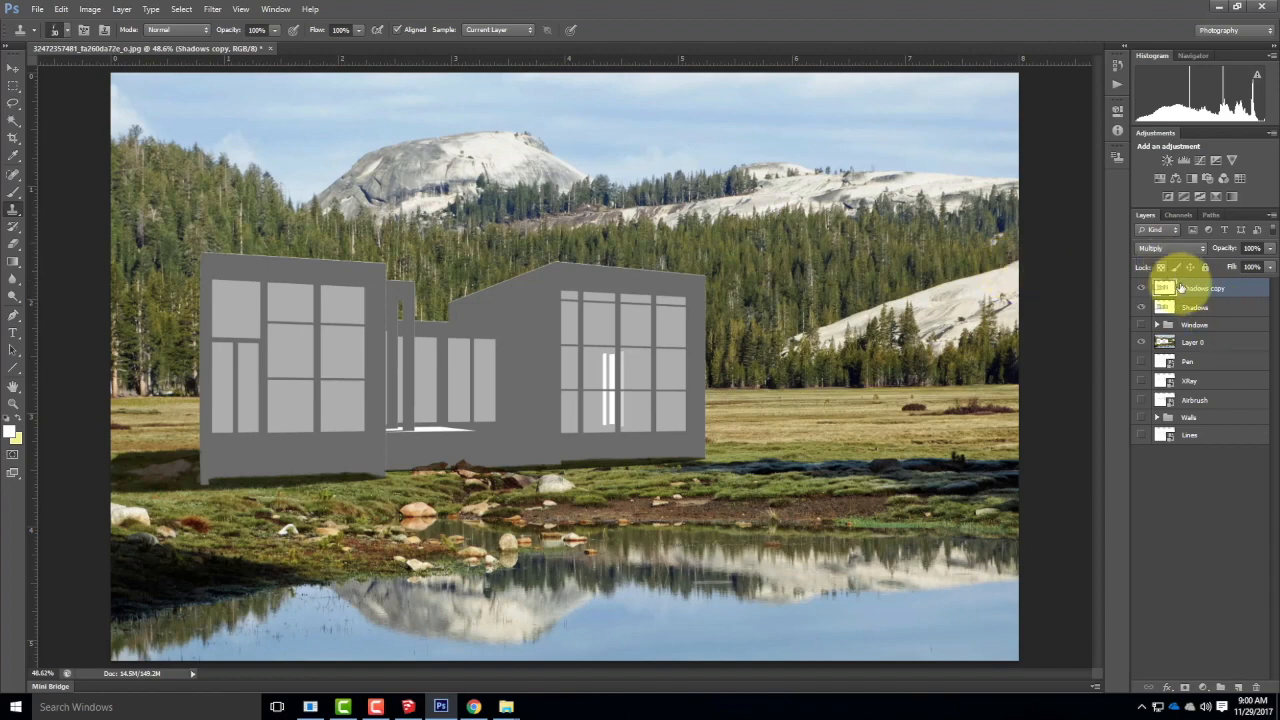
pyautogui.click(1143, 292)
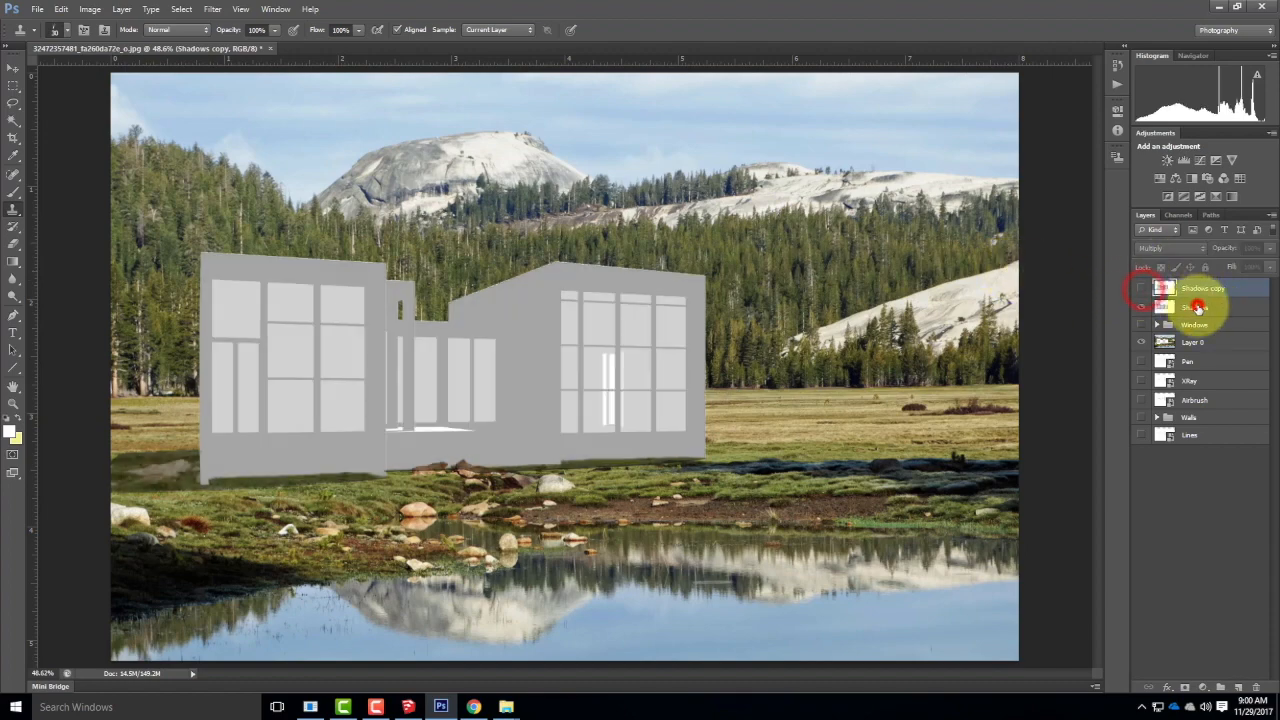
# Add a Levels adjustment layer named Levels 1 above the Shadows layer and clip it to Shadows.
pyautogui.click(1195, 307)
pyautogui.click(181, 9)
pyautogui.moveTo(102, 9)
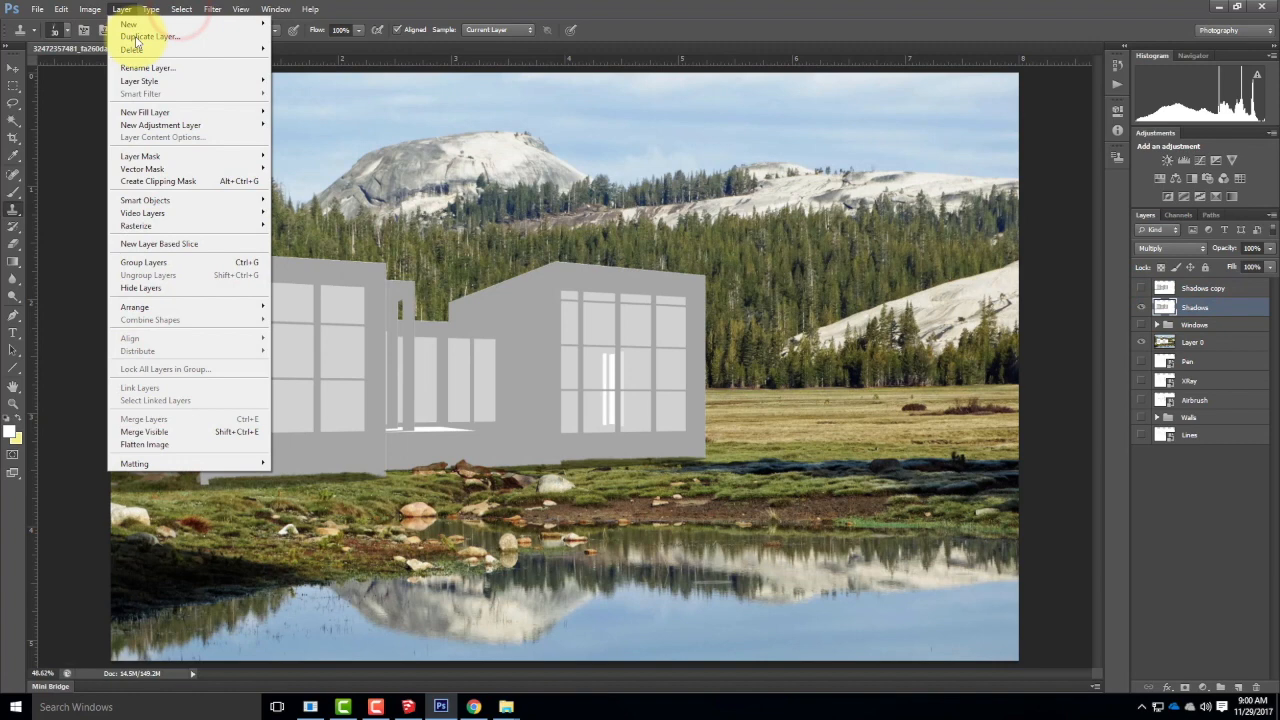
pyautogui.moveTo(258, 125)
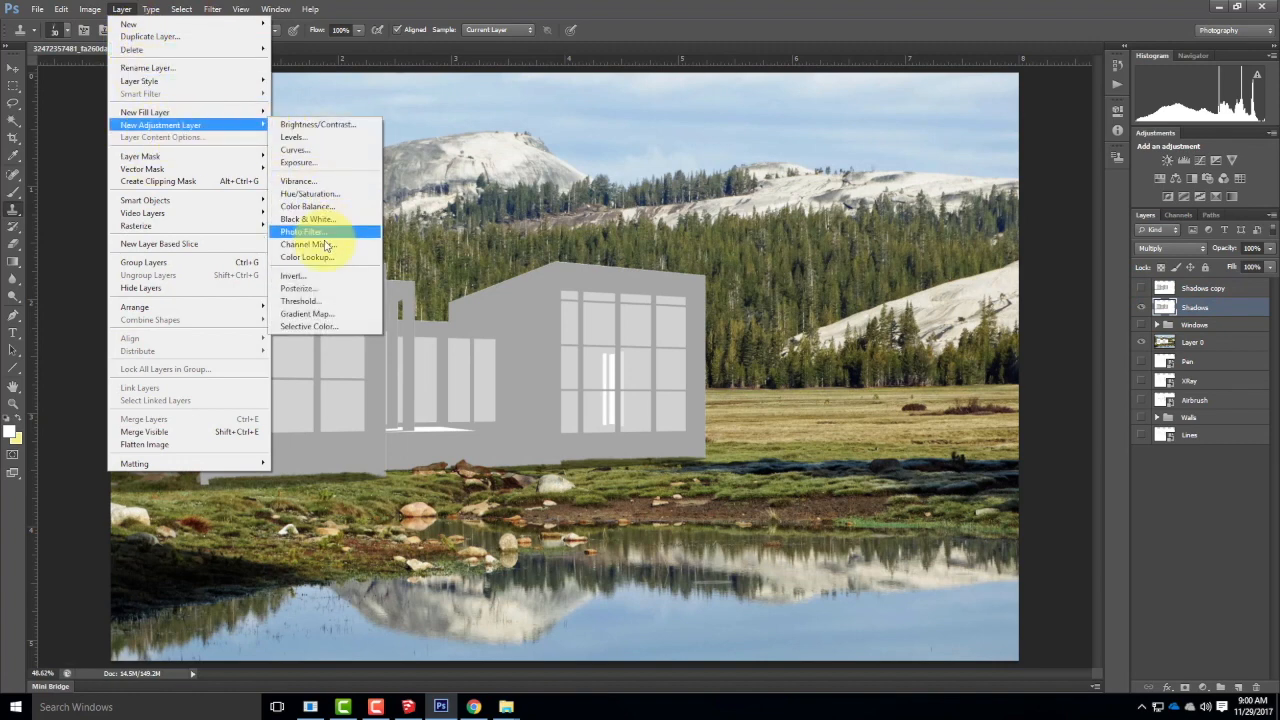
pyautogui.click(324, 139)
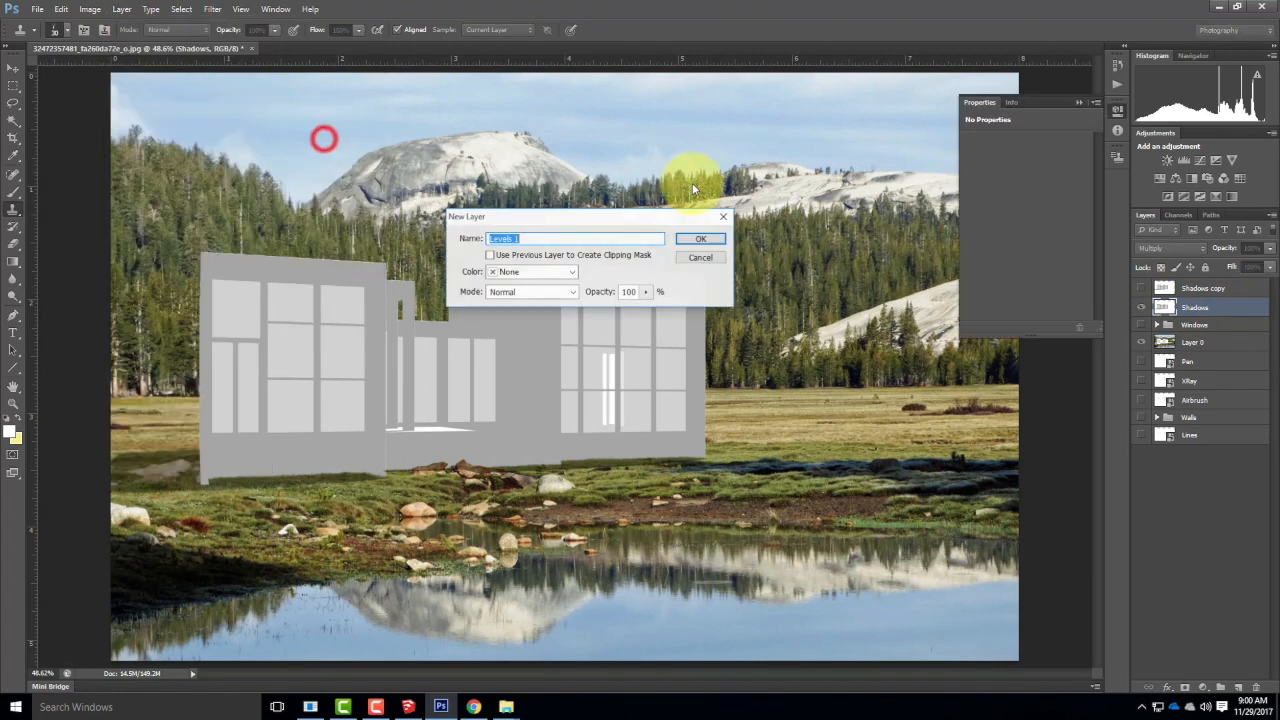
pyautogui.click(700, 239)
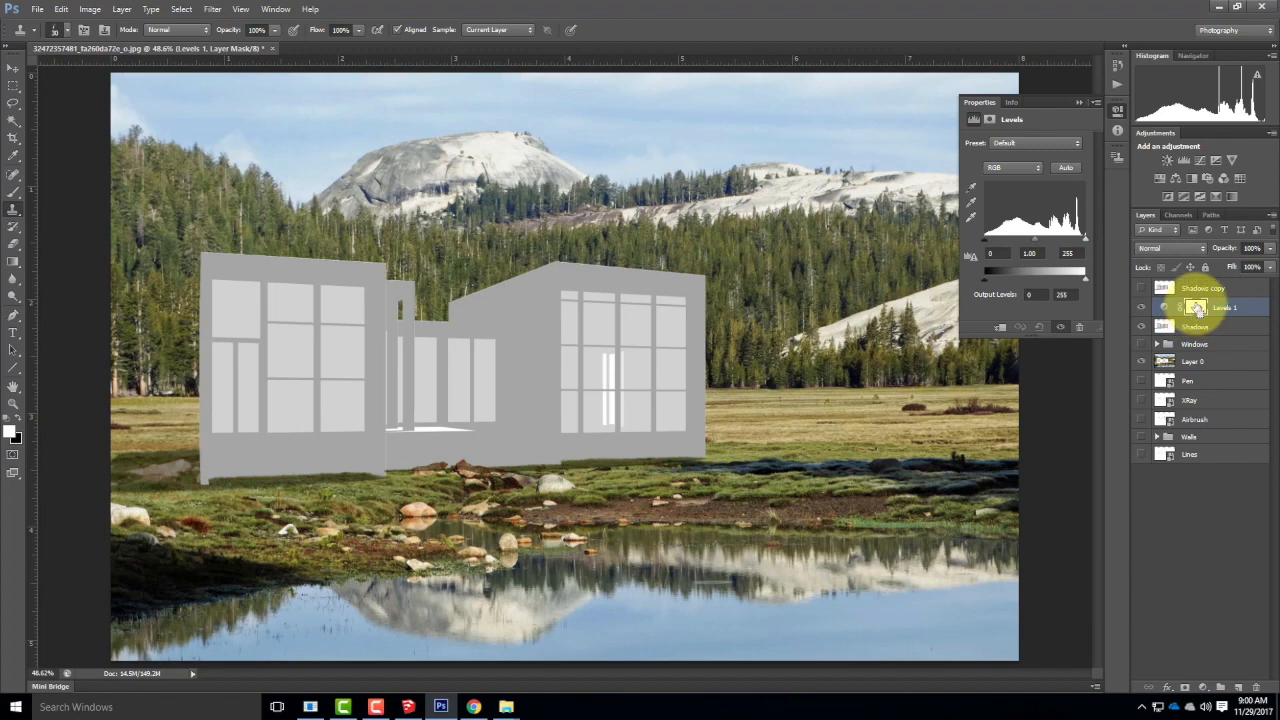
pyautogui.hotkey('ctrl', 'alt', 'g')
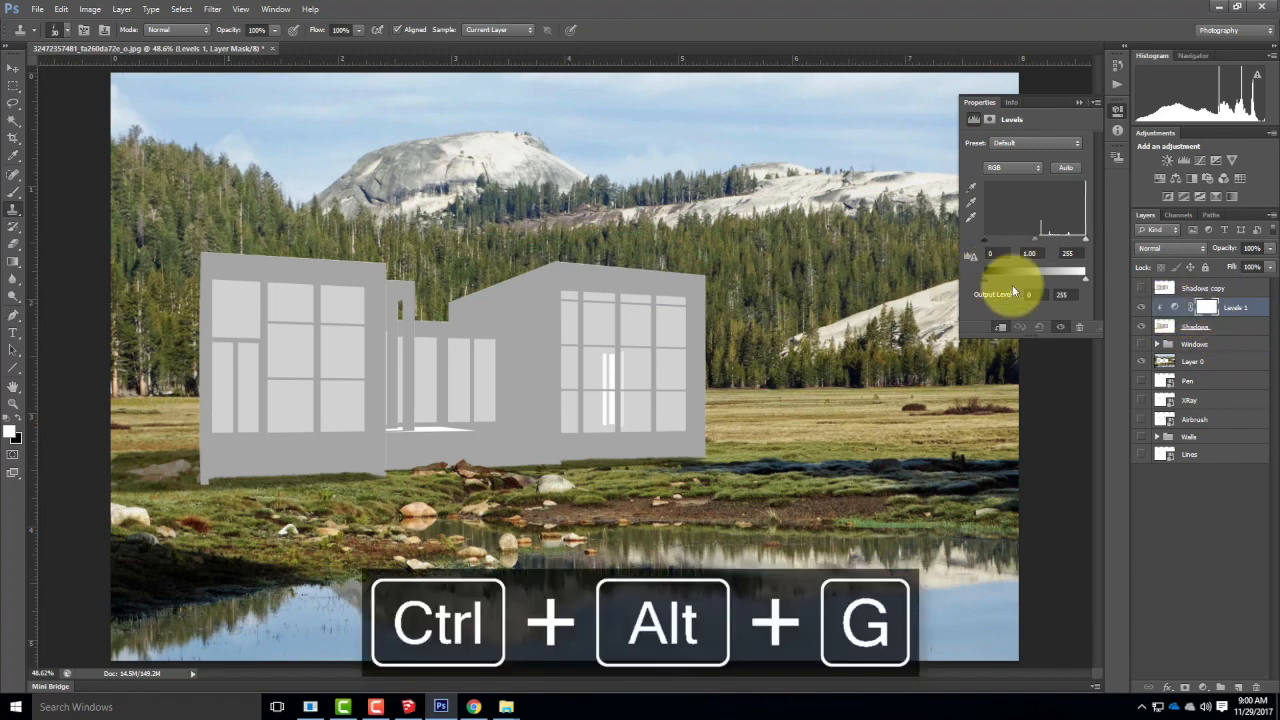
# Try out the black and white output levels of Levels 1, return them to 0 and 255, and close its properties.
pyautogui.moveTo(1081, 279)
pyautogui.mouseDown()
pyautogui.moveTo(1030, 283)
pyautogui.moveTo(1086, 274)
pyautogui.mouseUp()
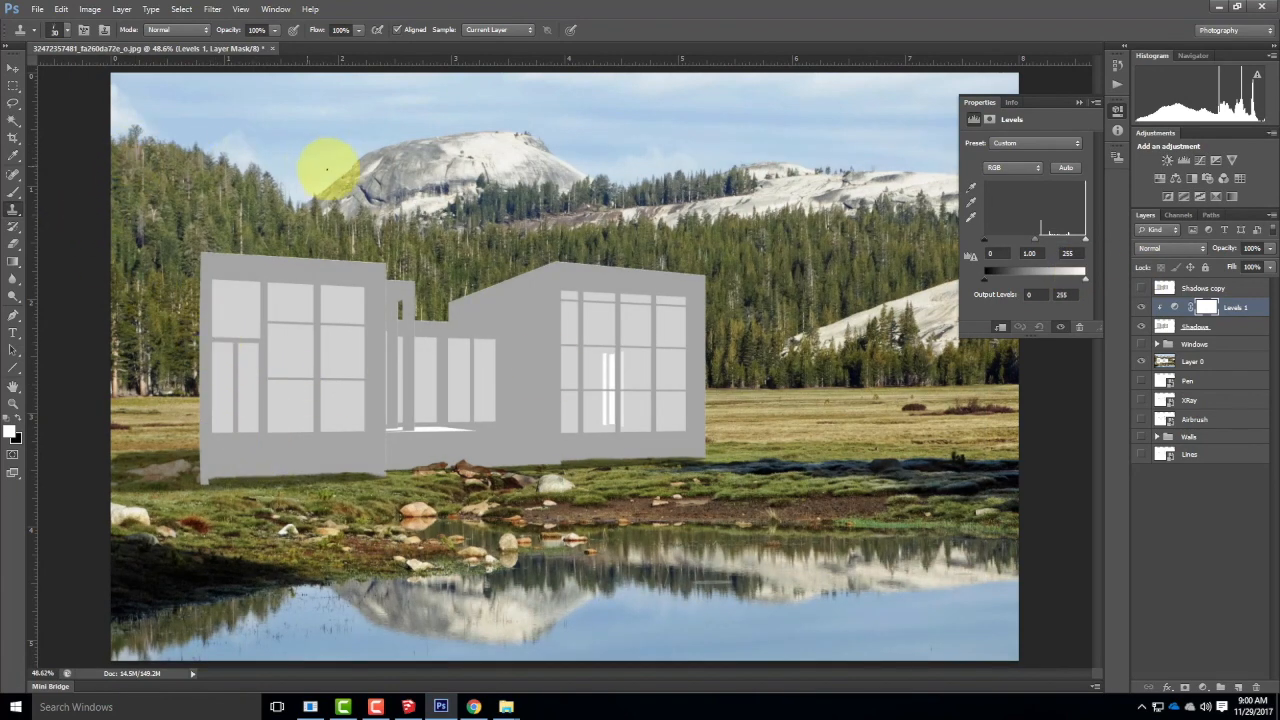
pyautogui.moveTo(988, 284)
pyautogui.mouseDown()
pyautogui.moveTo(1032, 275)
pyautogui.moveTo(967, 280)
pyautogui.mouseUp()
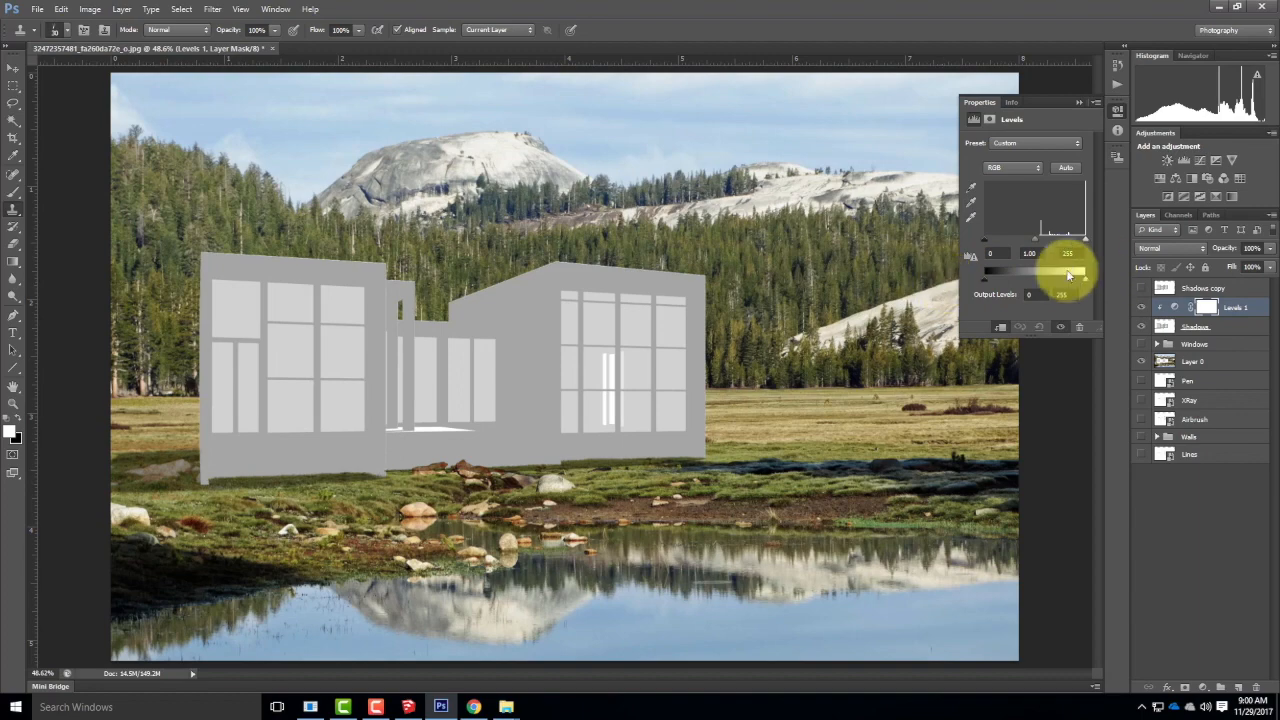
pyautogui.moveTo(1084, 276); pyautogui.dragTo(1175, 271)
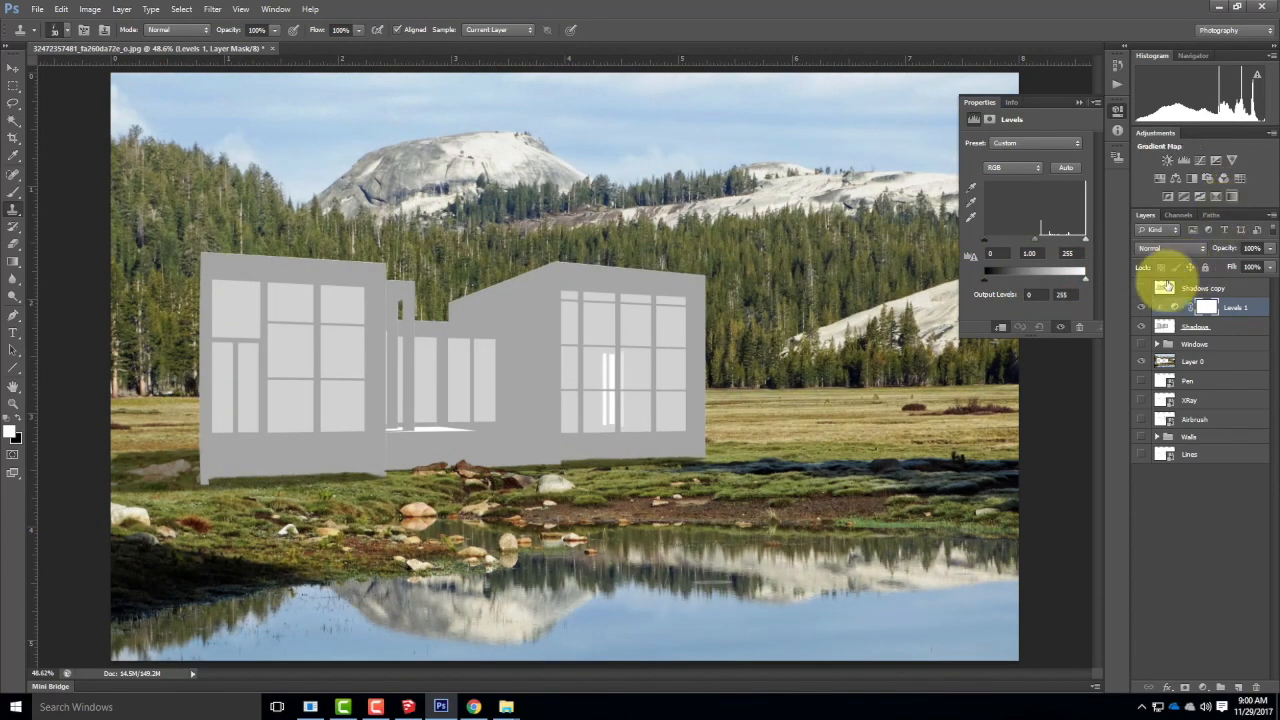
pyautogui.click(1076, 104)
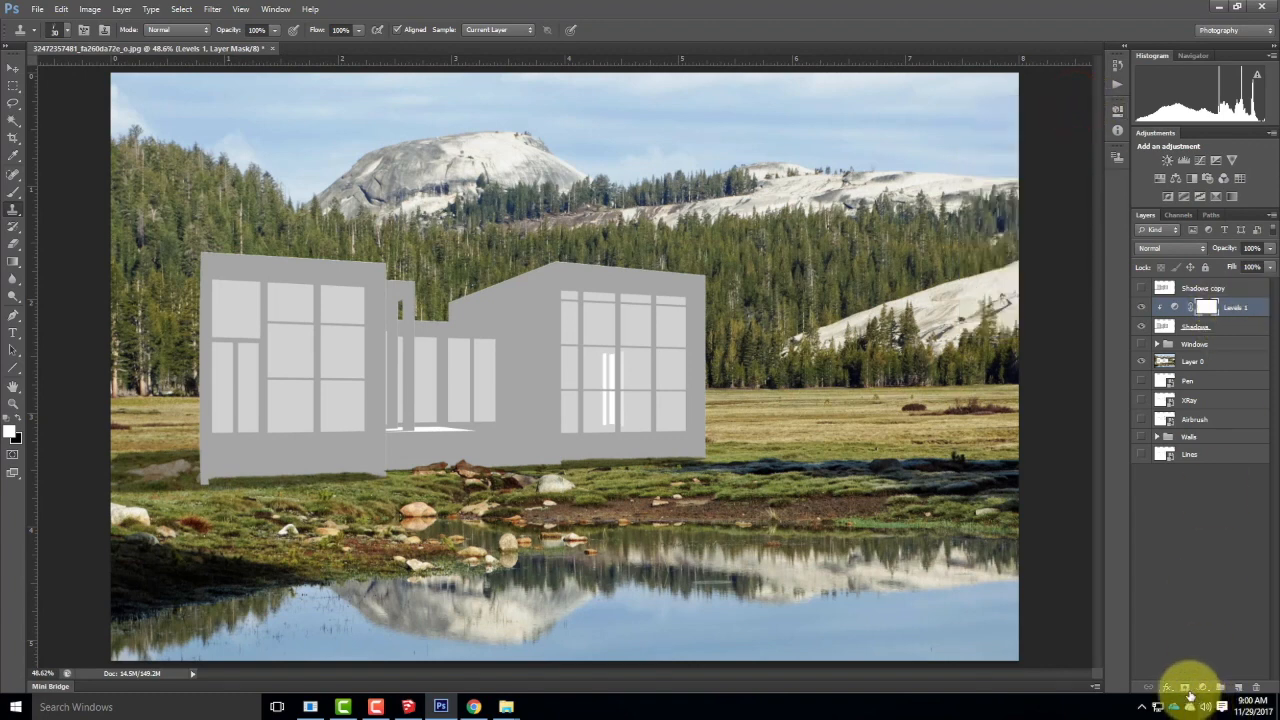
# Delete the Levels 1 adjustment layer together with its layer mask.
pyautogui.click(1255, 688)
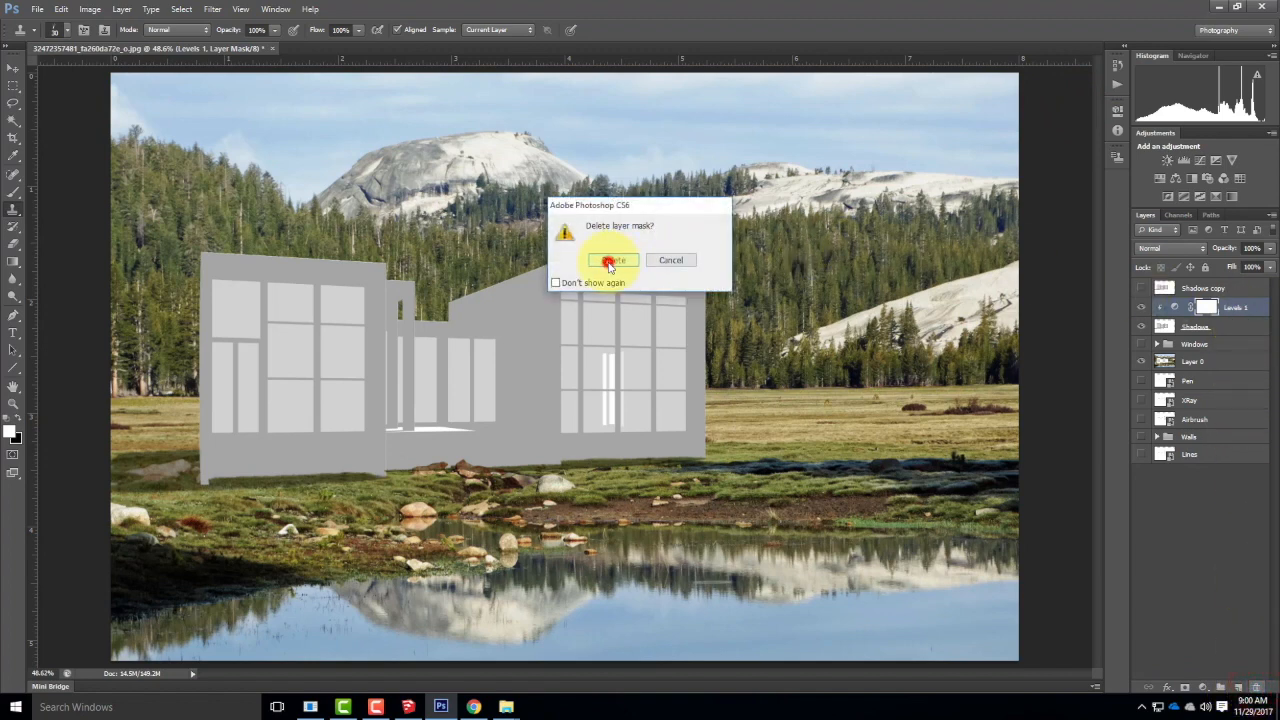
pyautogui.click(612, 260)
pyautogui.click(1232, 308)
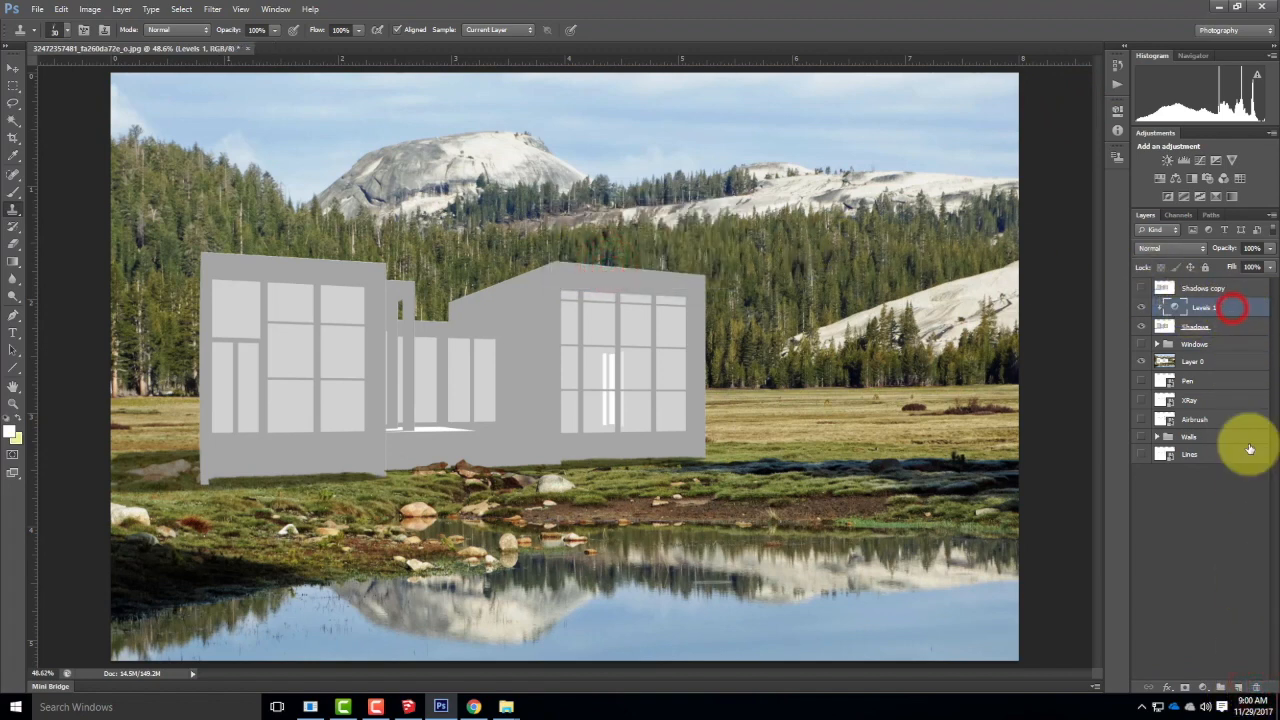
pyautogui.click(1258, 688)
pyautogui.click(620, 260)
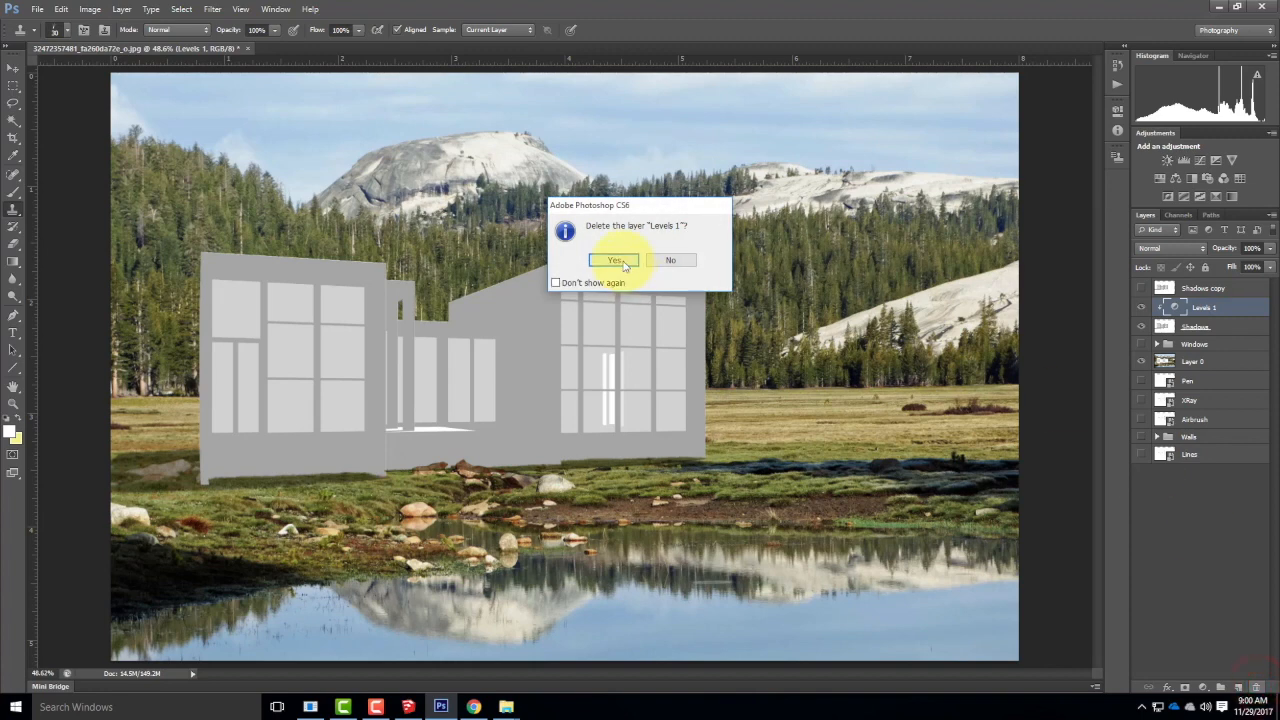
# Show the Shadows copy layer and duplicate it as Shadows copy 2.
pyautogui.click(1207, 288)
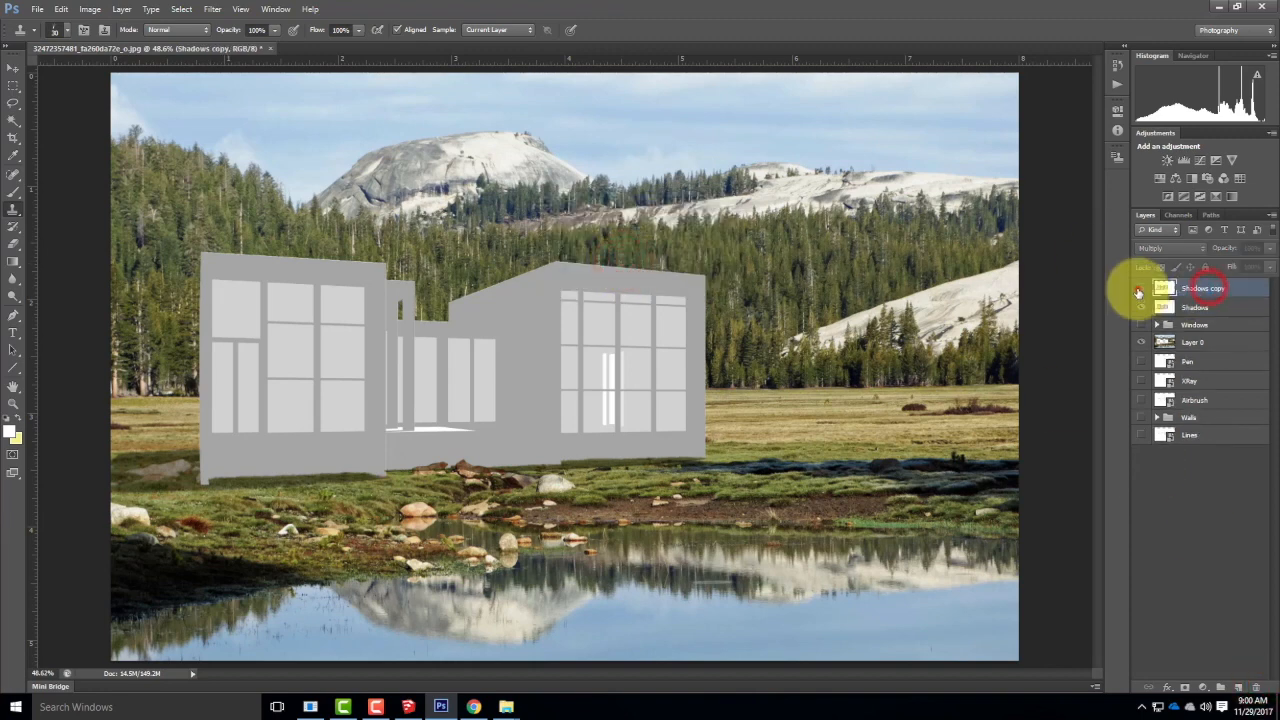
pyautogui.click(1140, 289)
pyautogui.click(1197, 289)
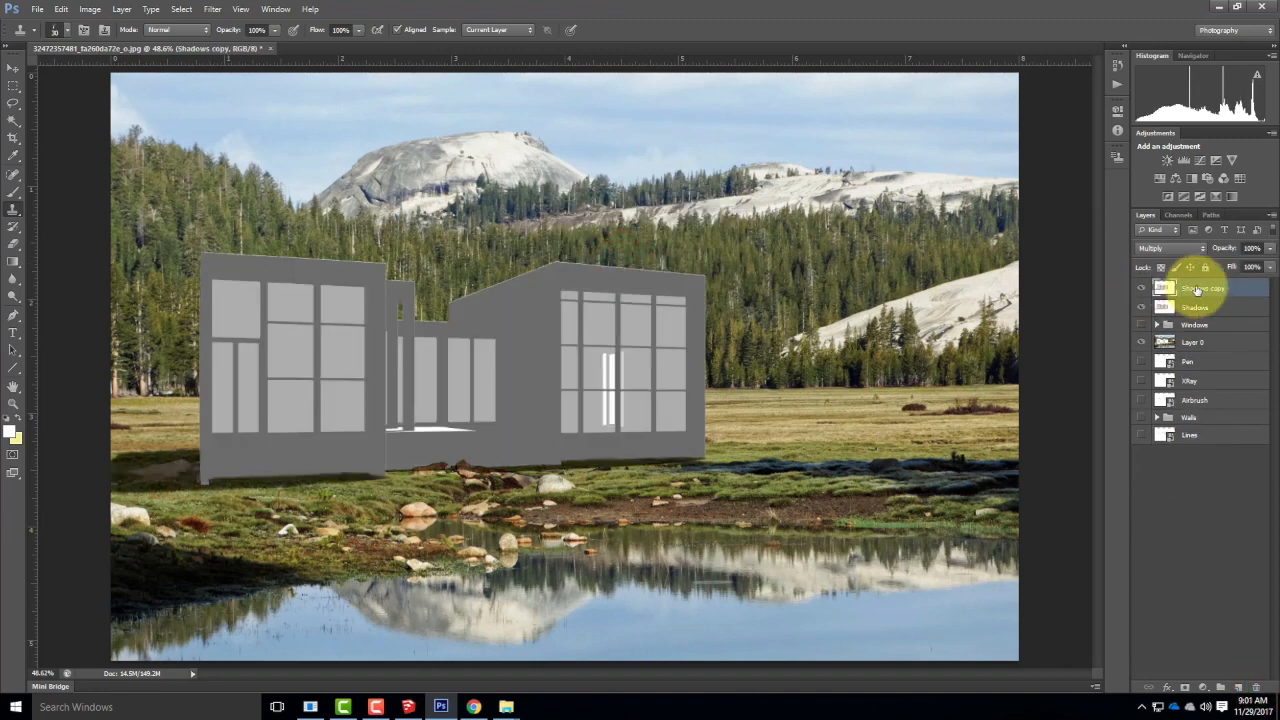
pyautogui.rightClick(1197, 289)
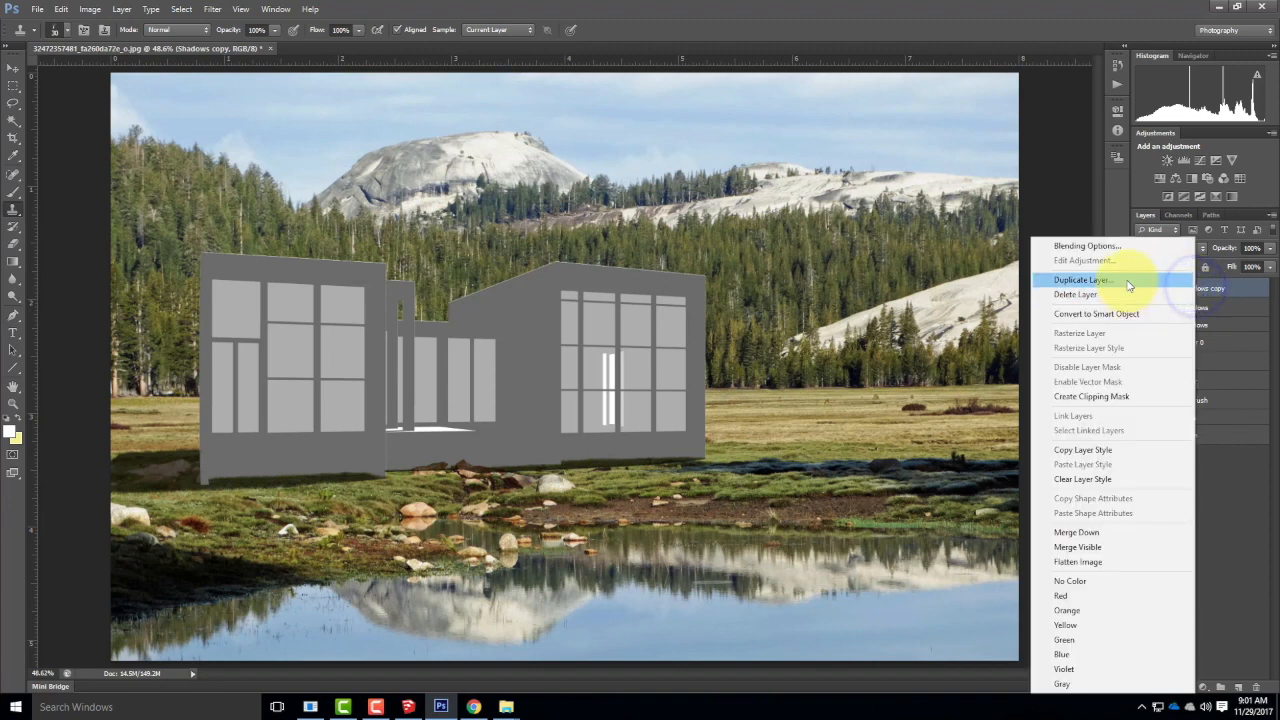
pyautogui.click(1128, 281)
pyautogui.click(762, 219)
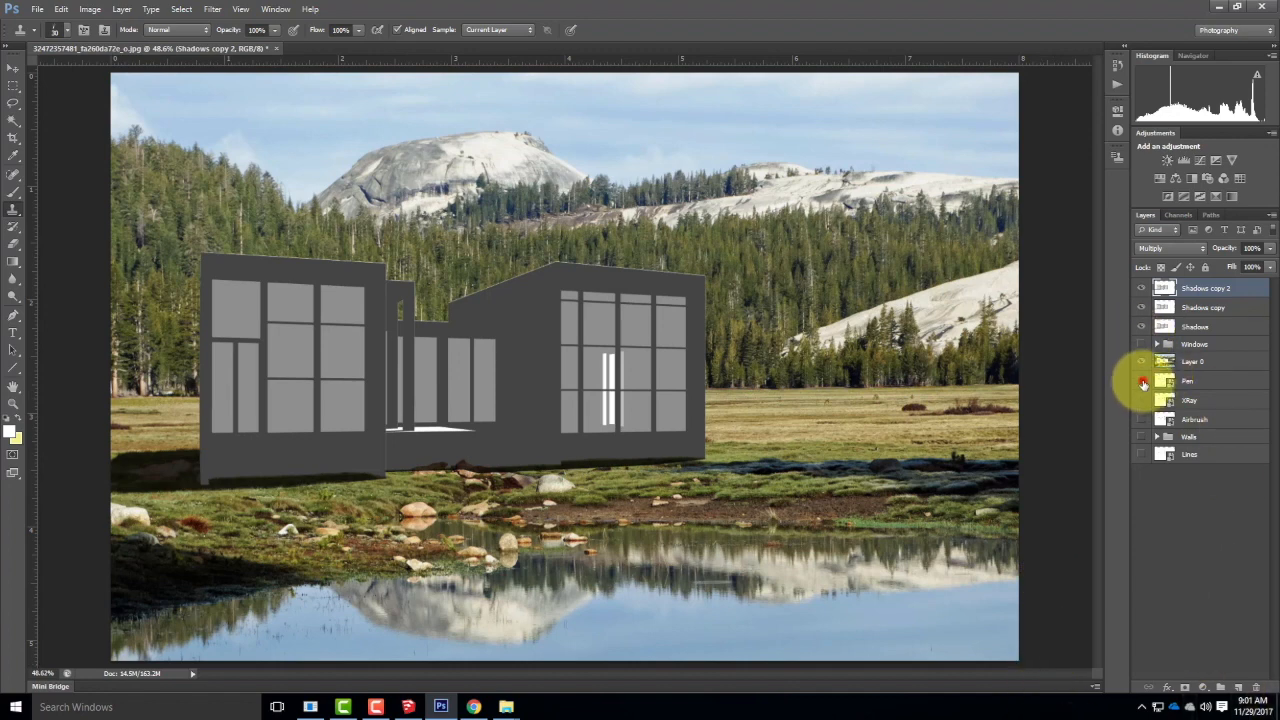
# Show the Pen, Lines and Airbrush layers and the Windows and Walls groups.
pyautogui.click(1144, 454)
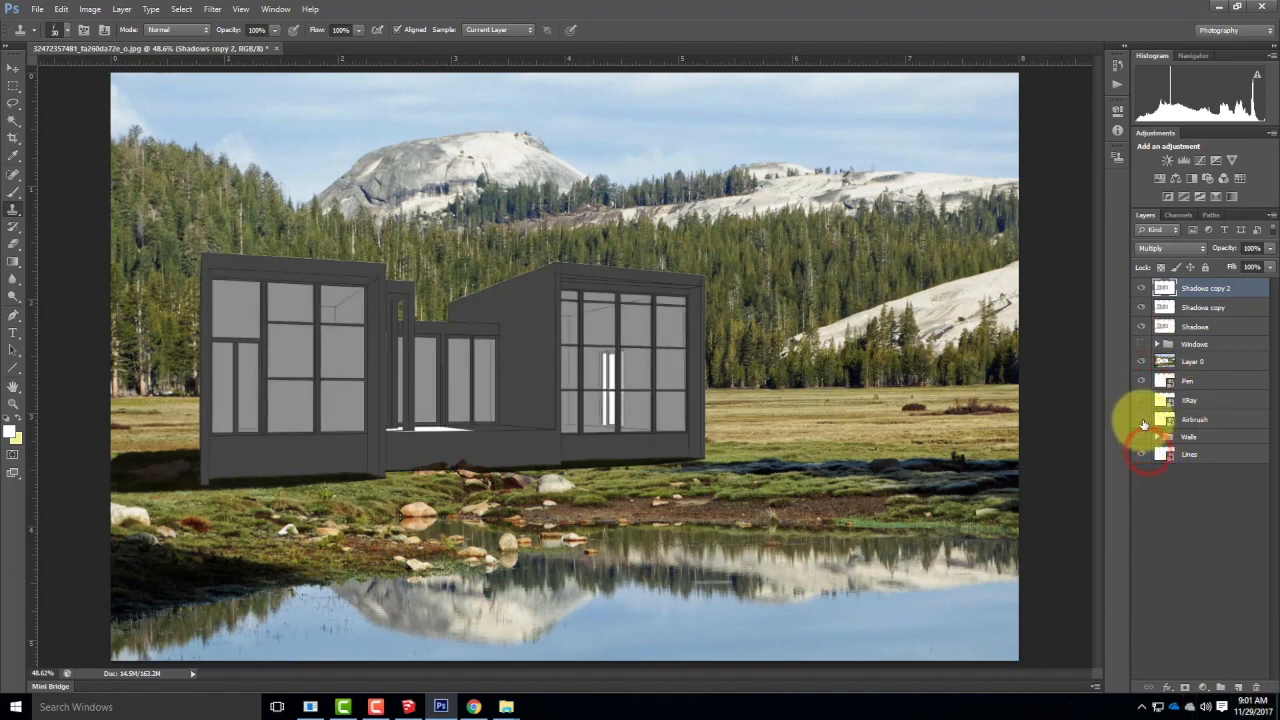
pyautogui.click(1145, 419)
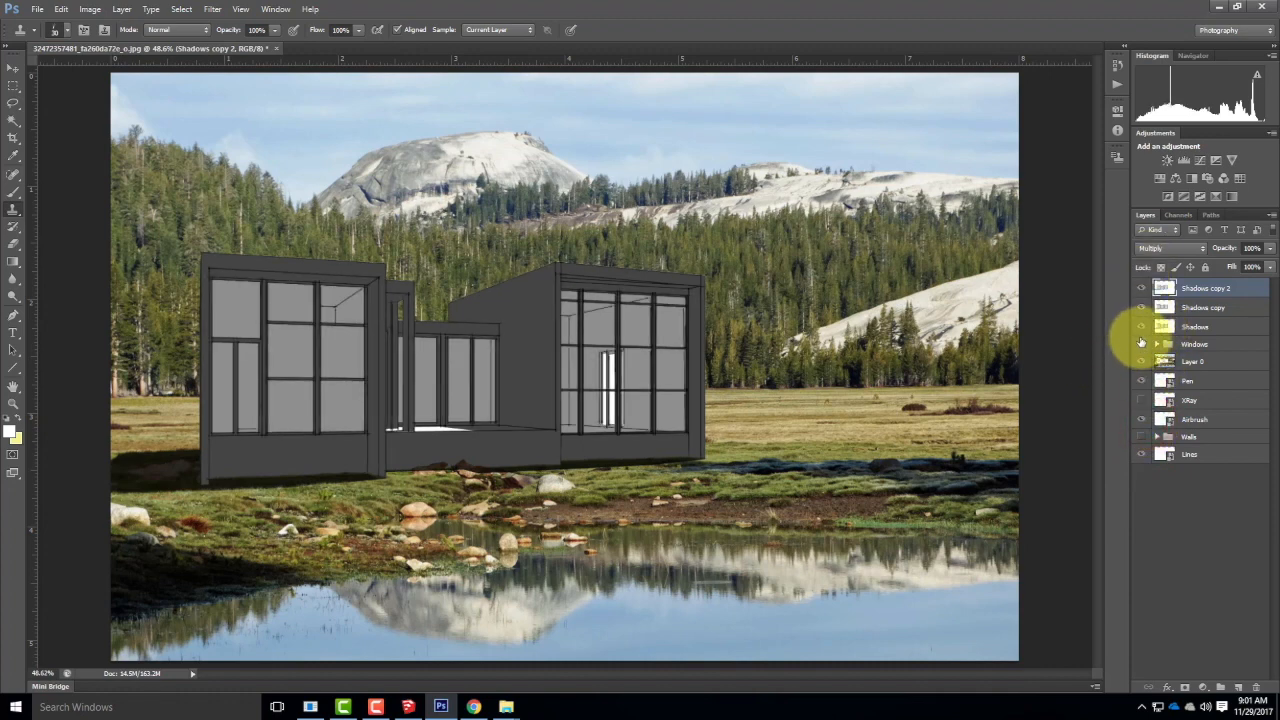
pyautogui.click(1145, 345)
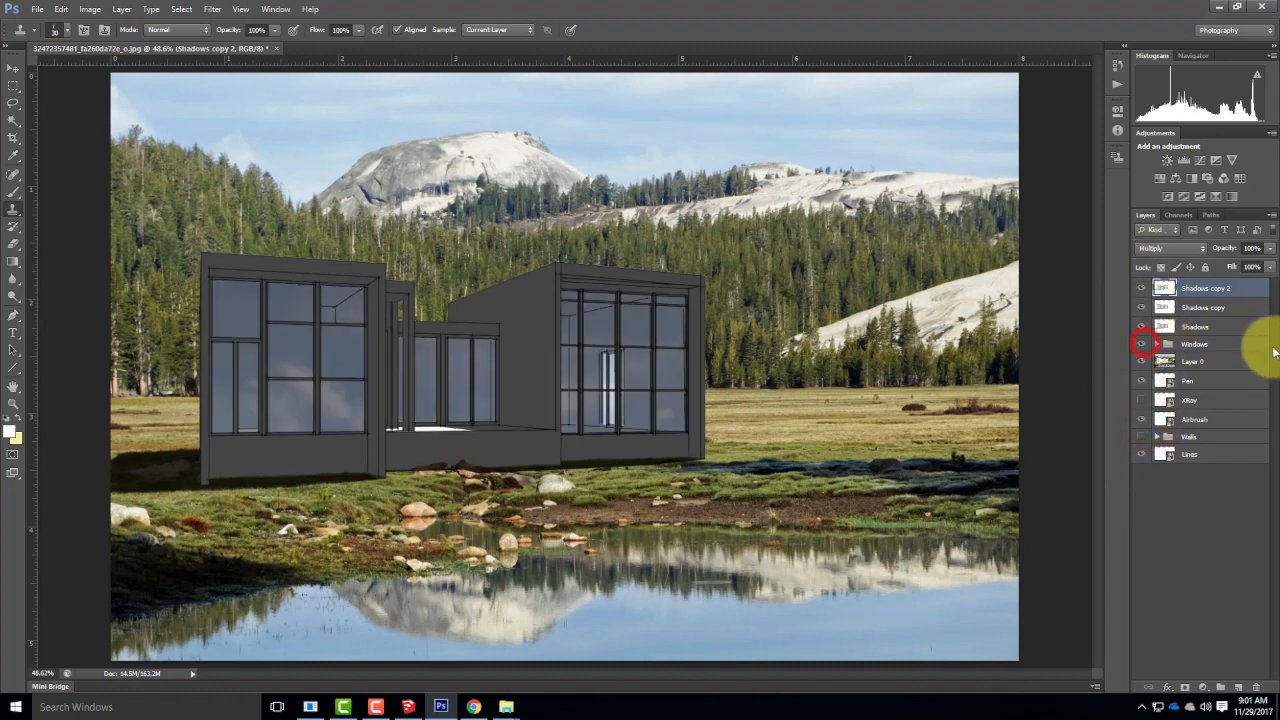
pyautogui.click(1141, 438)
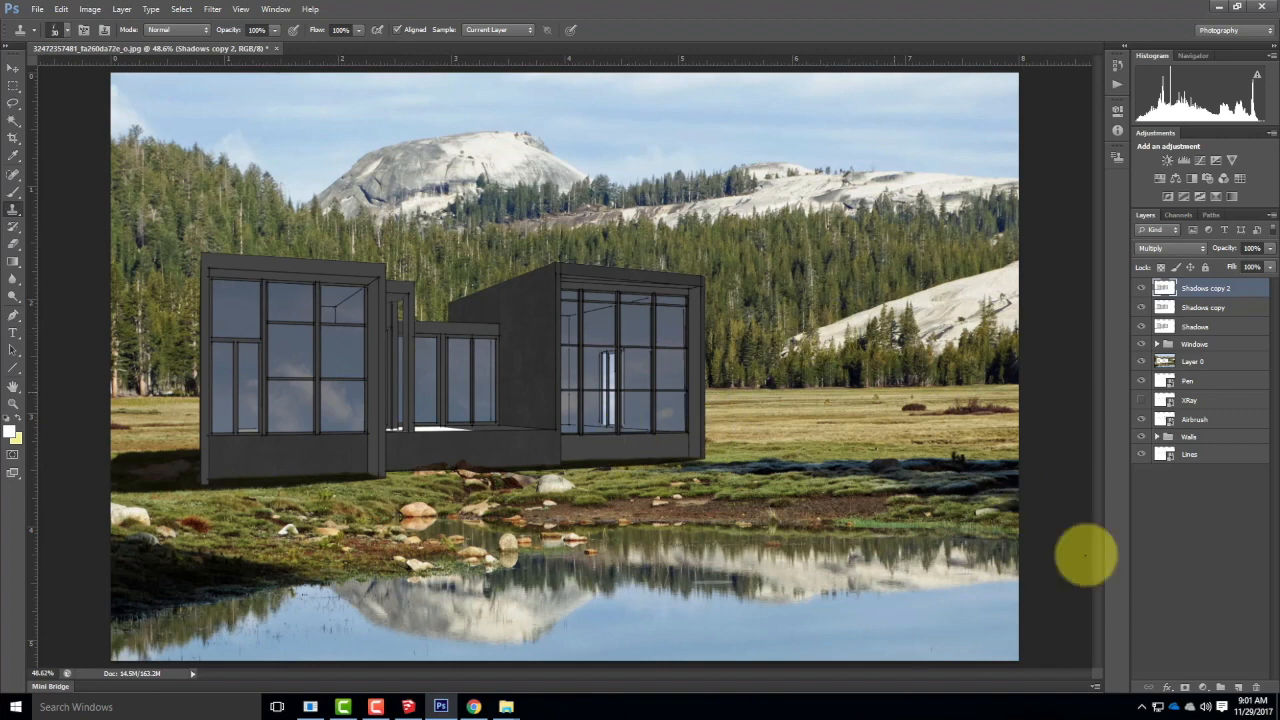
# Hide the Shadows copy, Shadows copy 2 and Airbrush layers, keeping only the original Shadows layer visible for the shading.
pyautogui.moveTo(1141, 308); pyautogui.dragTo(1143, 354)
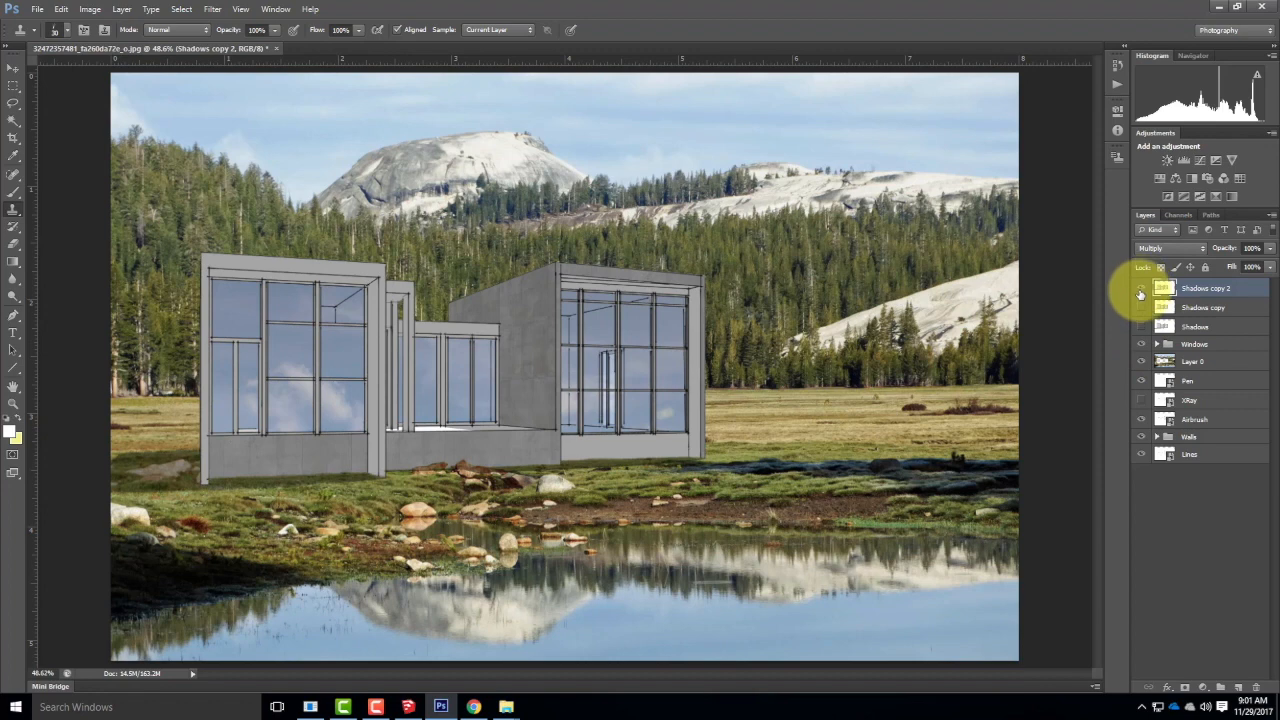
pyautogui.moveTo(1140, 290); pyautogui.dragTo(1145, 330)
pyautogui.click(1141, 330)
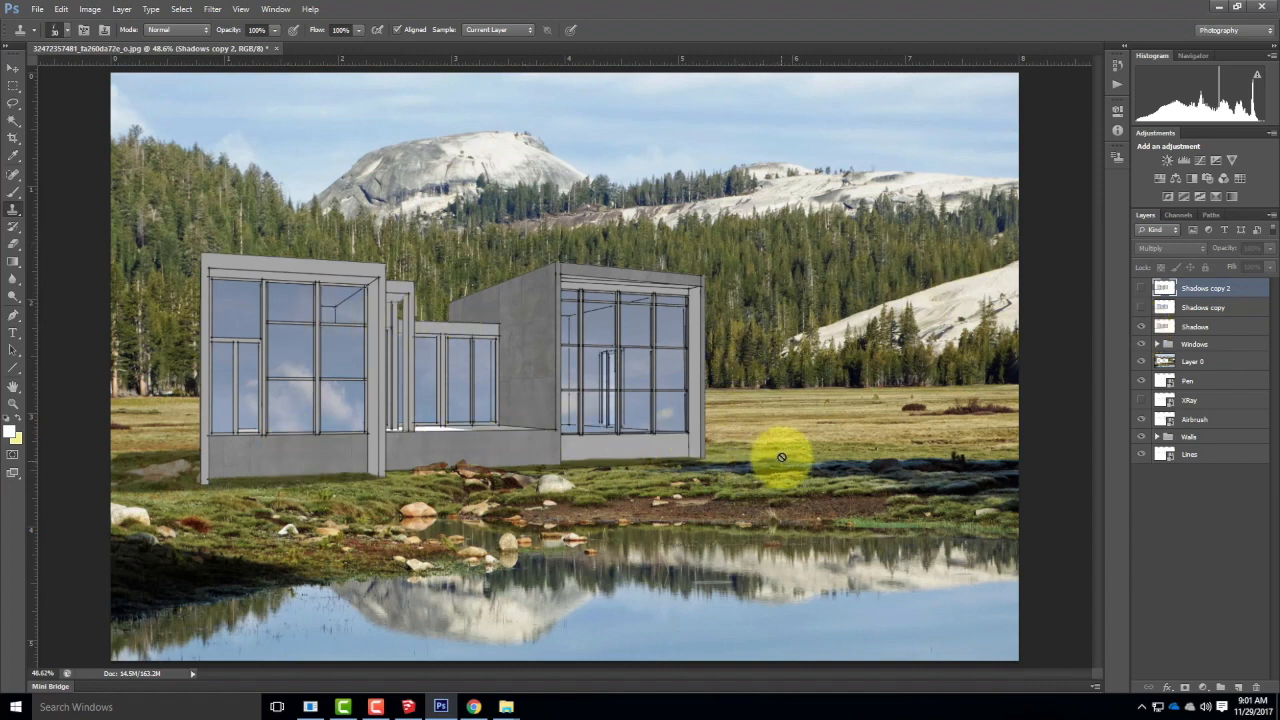
pyautogui.click(1141, 420)
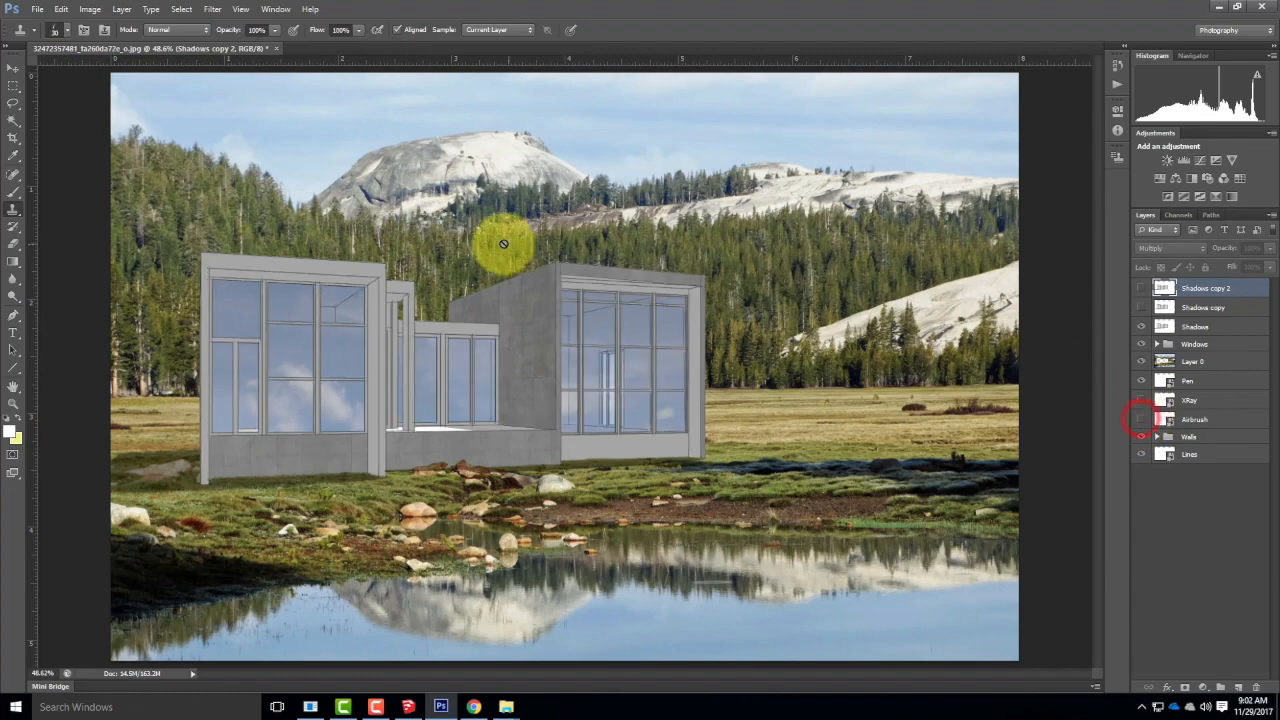
# Place the image woman_walking_no_shoes from the S2016m folder inside Ex130 into the composition.
pyautogui.click(40, 10)
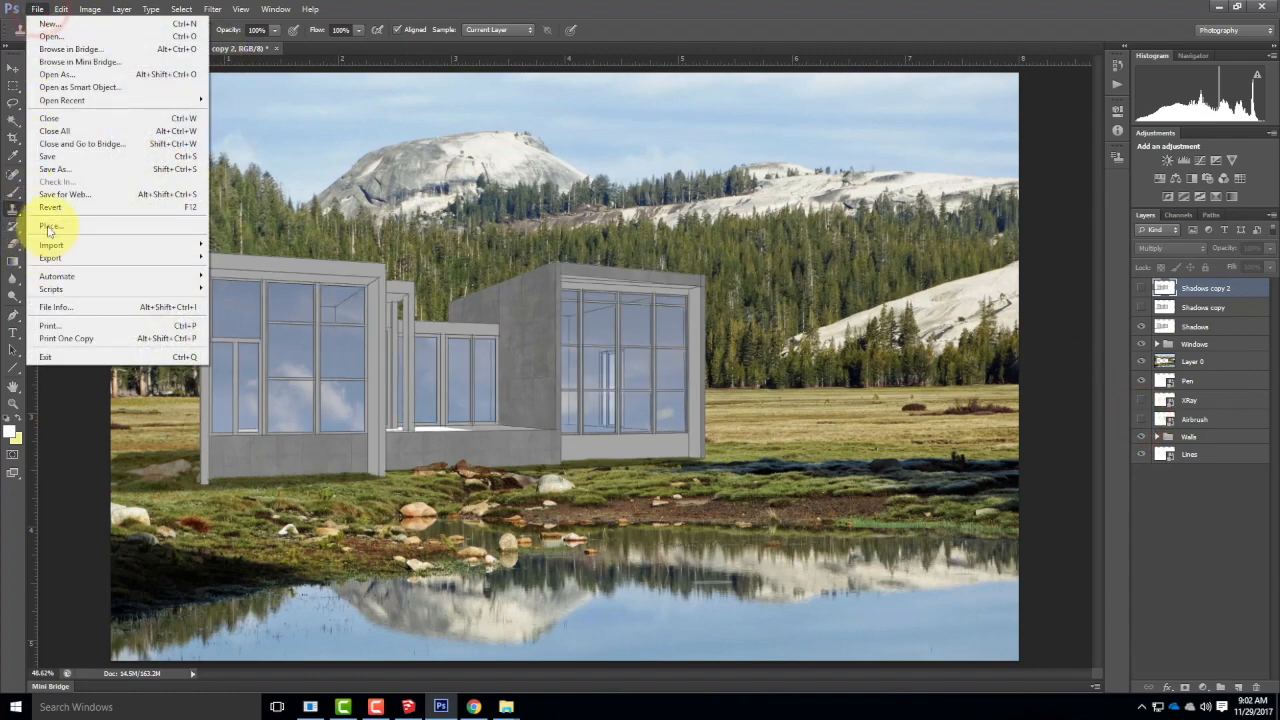
pyautogui.click(45, 228)
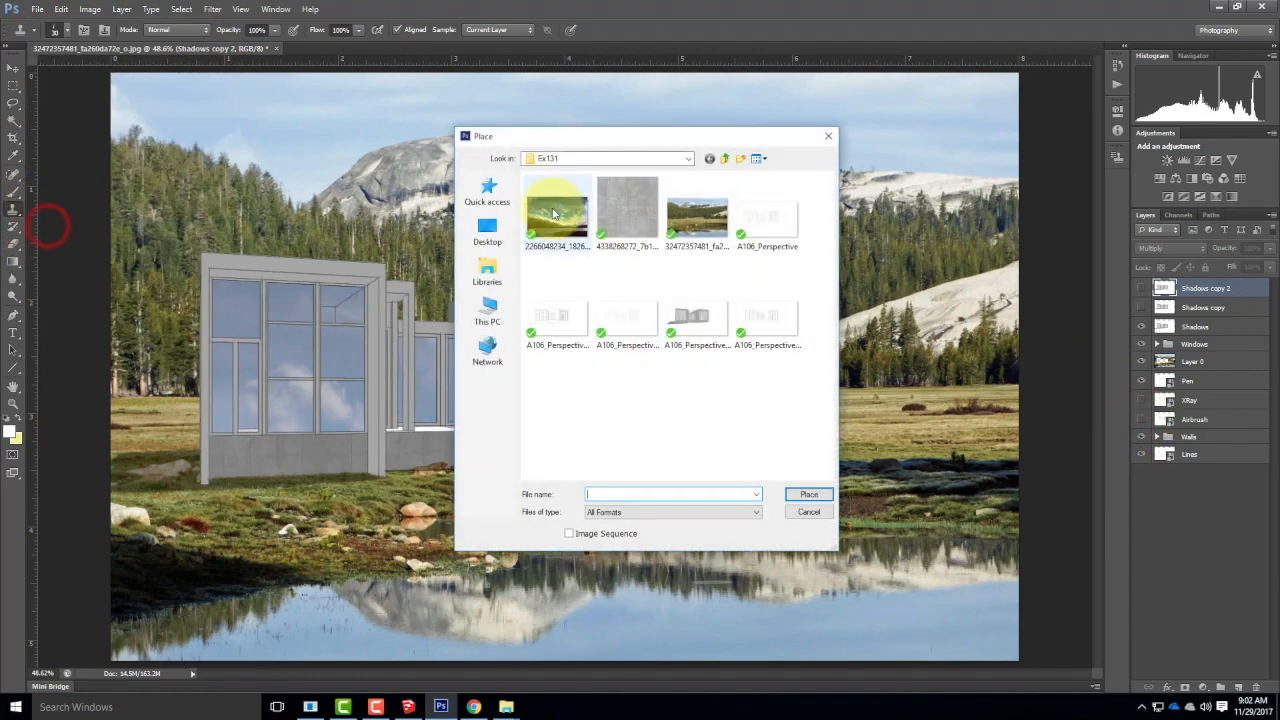
pyautogui.click(651, 158)
pyautogui.click(568, 246)
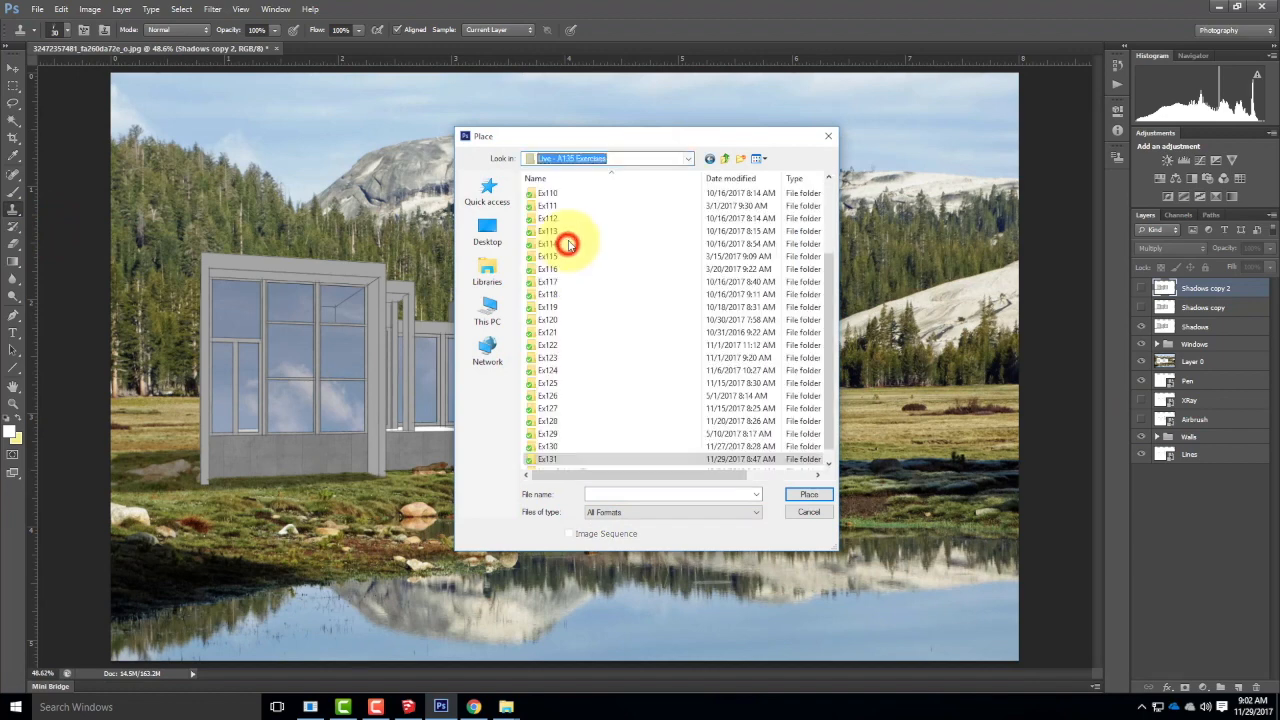
pyautogui.doubleClick(557, 447)
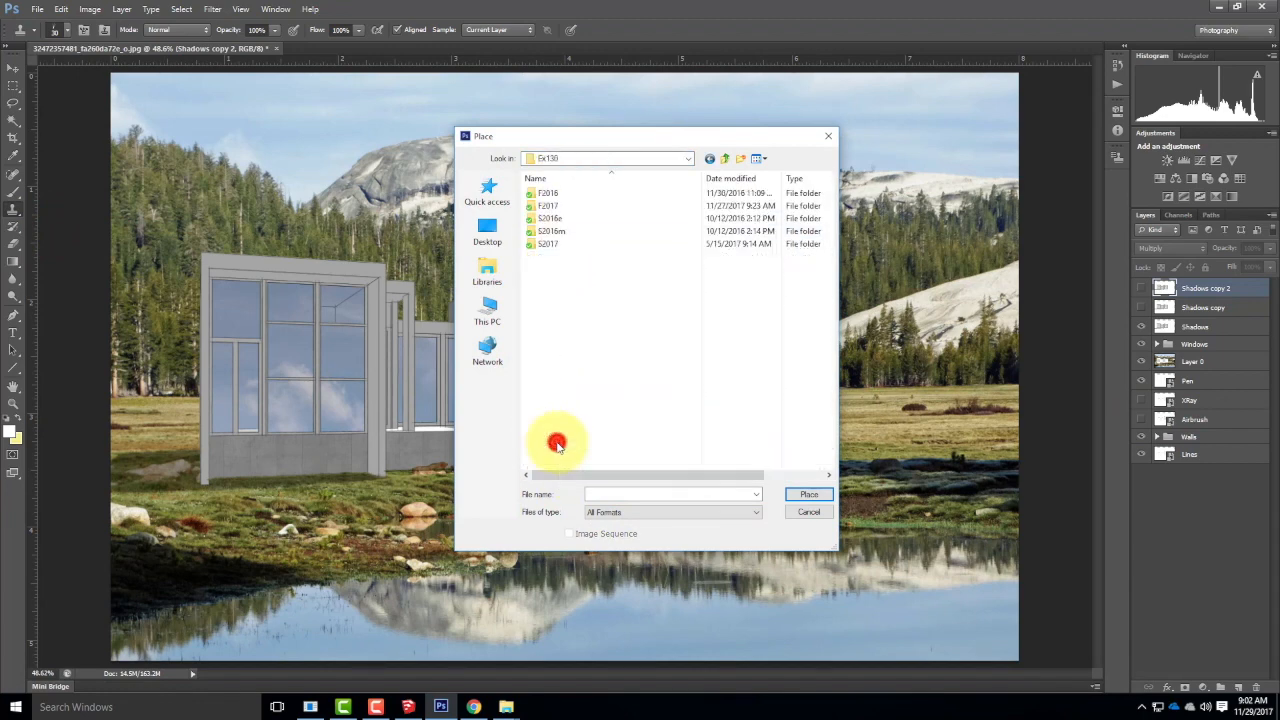
pyautogui.doubleClick(560, 233)
pyautogui.scroll(-1, 778, 398)
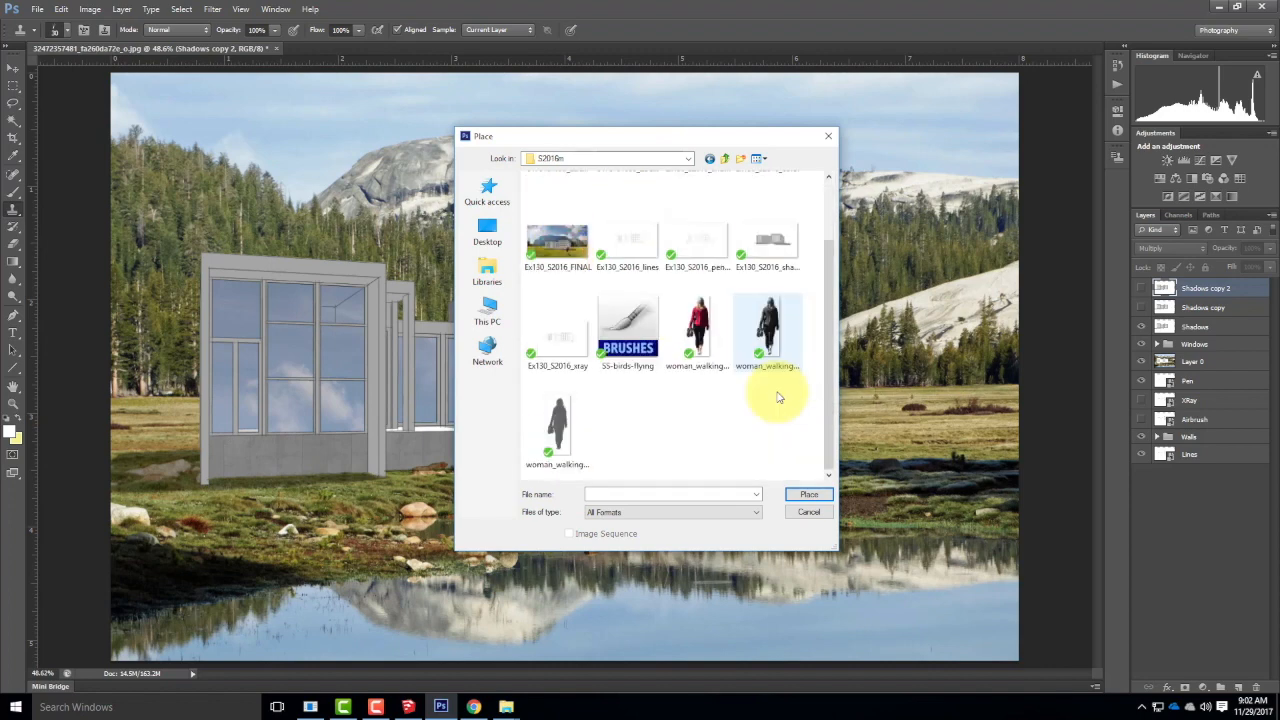
pyautogui.click(698, 325)
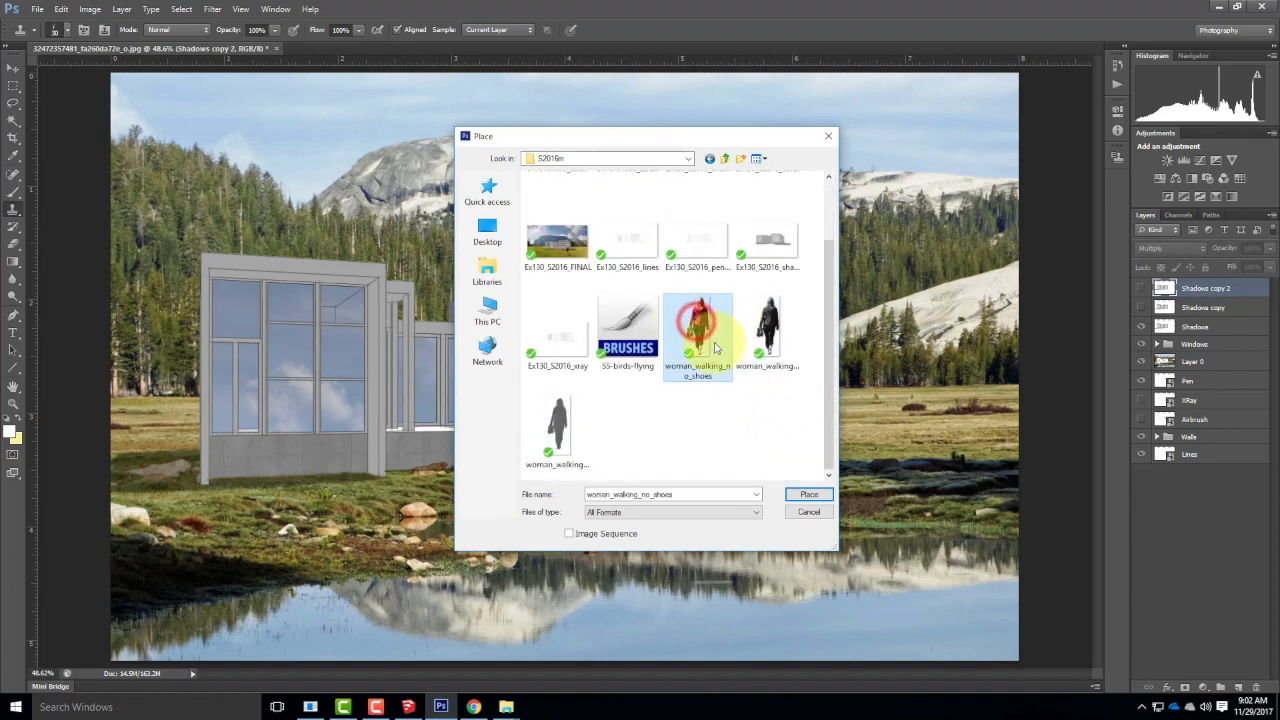
pyautogui.click(767, 328)
pyautogui.click(709, 336)
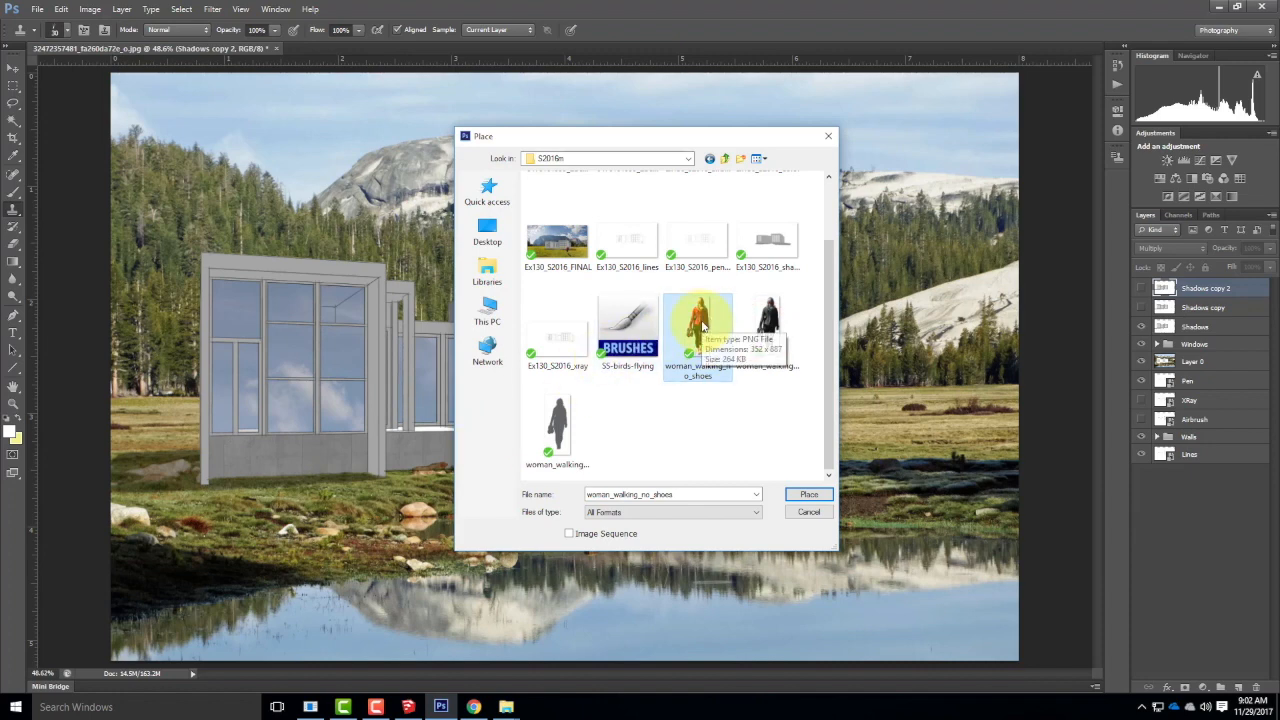
pyautogui.click(809, 494)
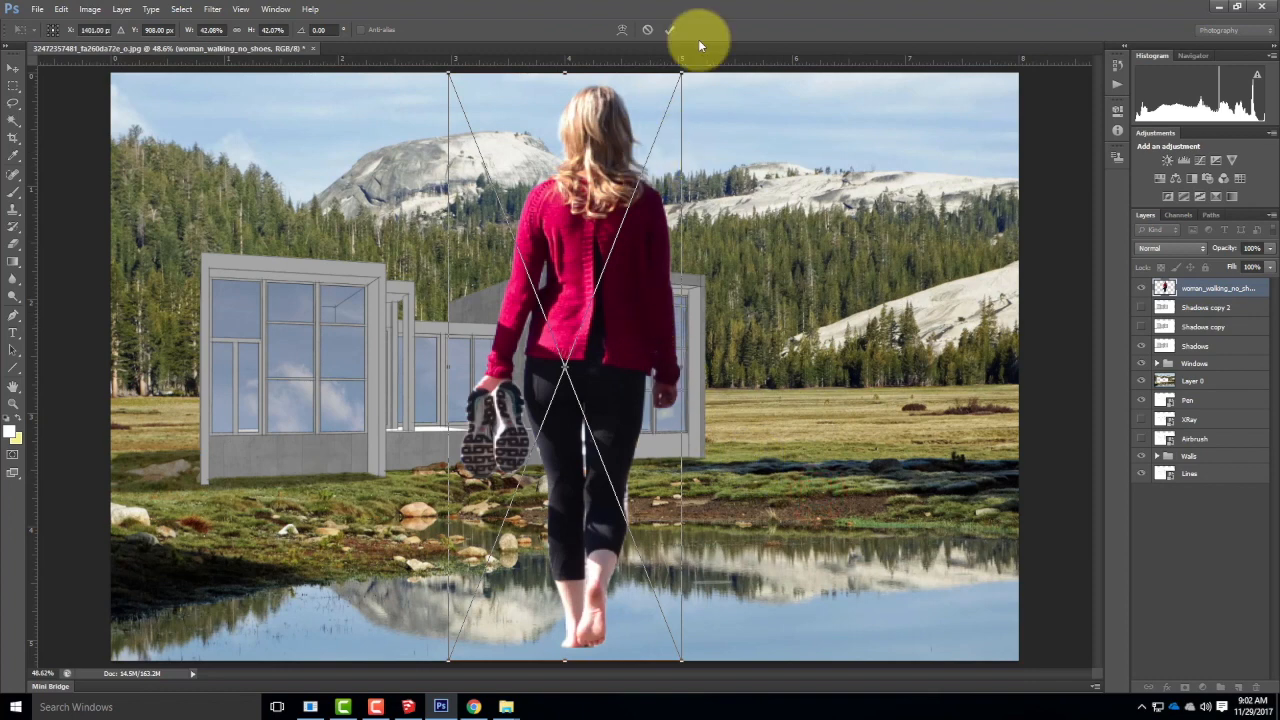
# Scale the placed woman down proportionally to about 7.2% of her original size.
pyautogui.moveTo(681, 70); pyautogui.dragTo(510, 343)
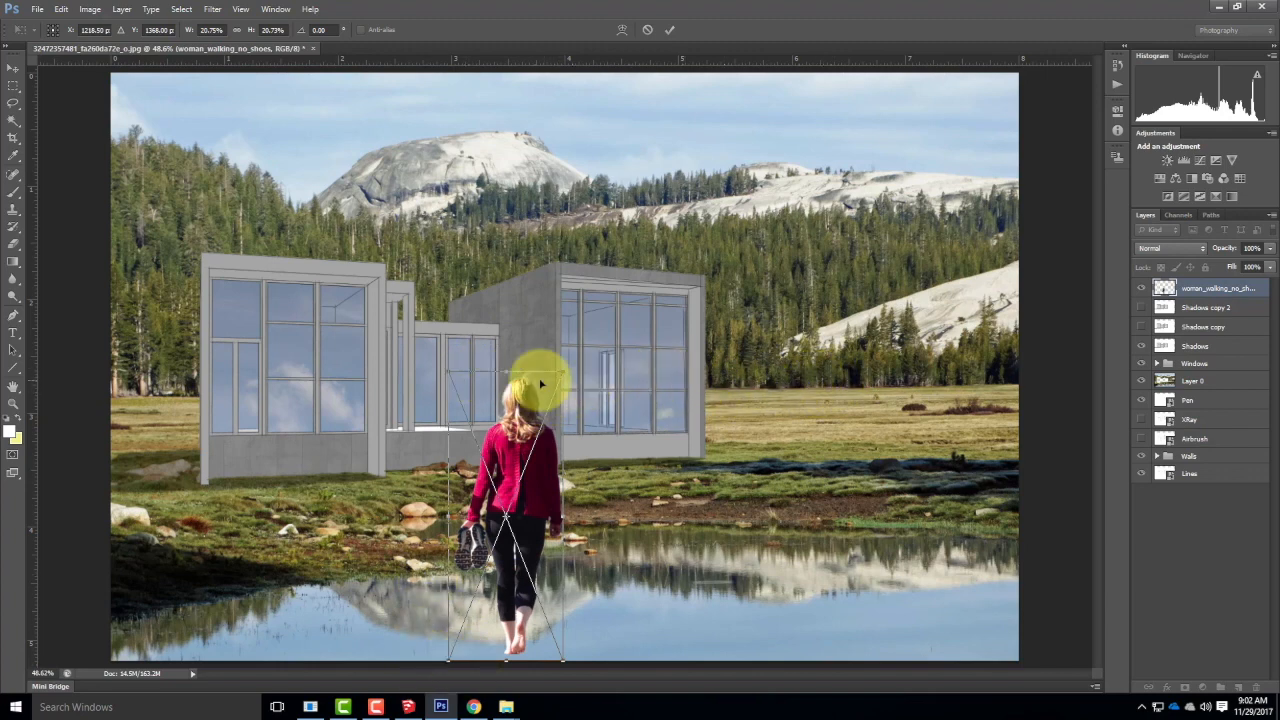
pyautogui.moveTo(448, 660); pyautogui.dragTo(533, 473)
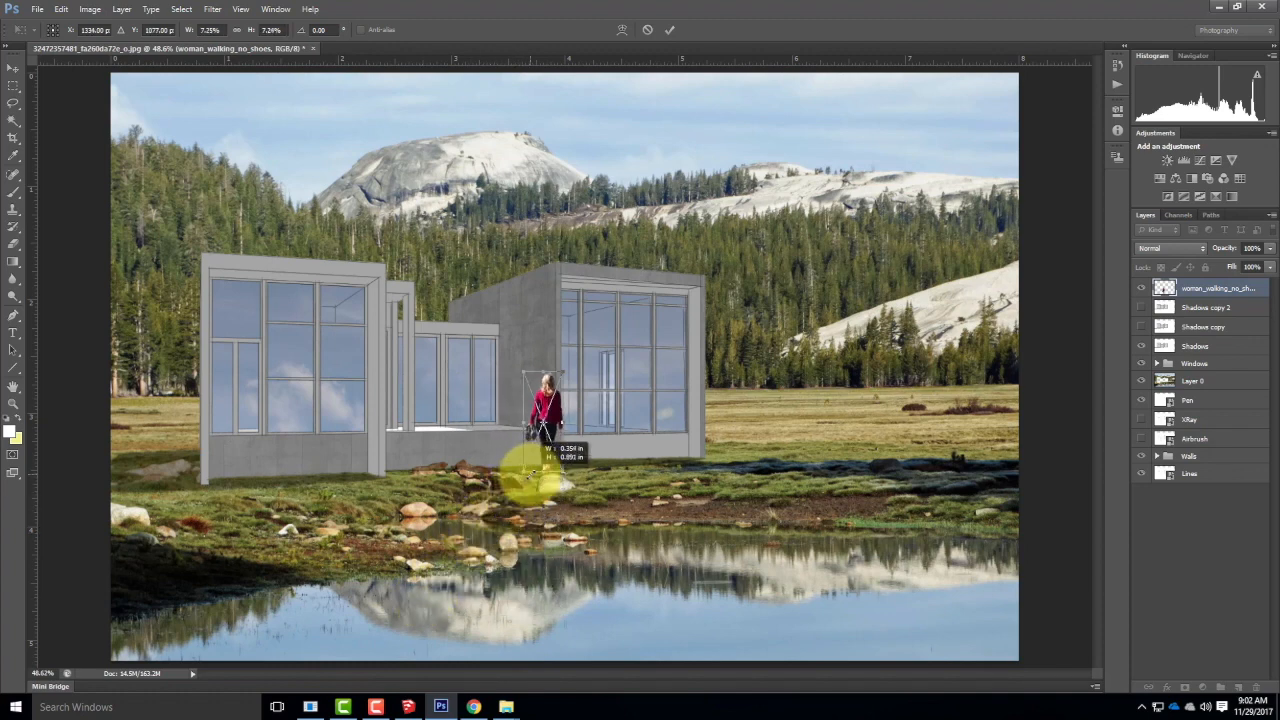
pyautogui.moveTo(530, 478); pyautogui.dragTo(531, 476)
# Move the woman onto the pond's far shore to the right of the building and mirror her horizontally.
pyautogui.moveTo(558, 415); pyautogui.dragTo(866, 446)
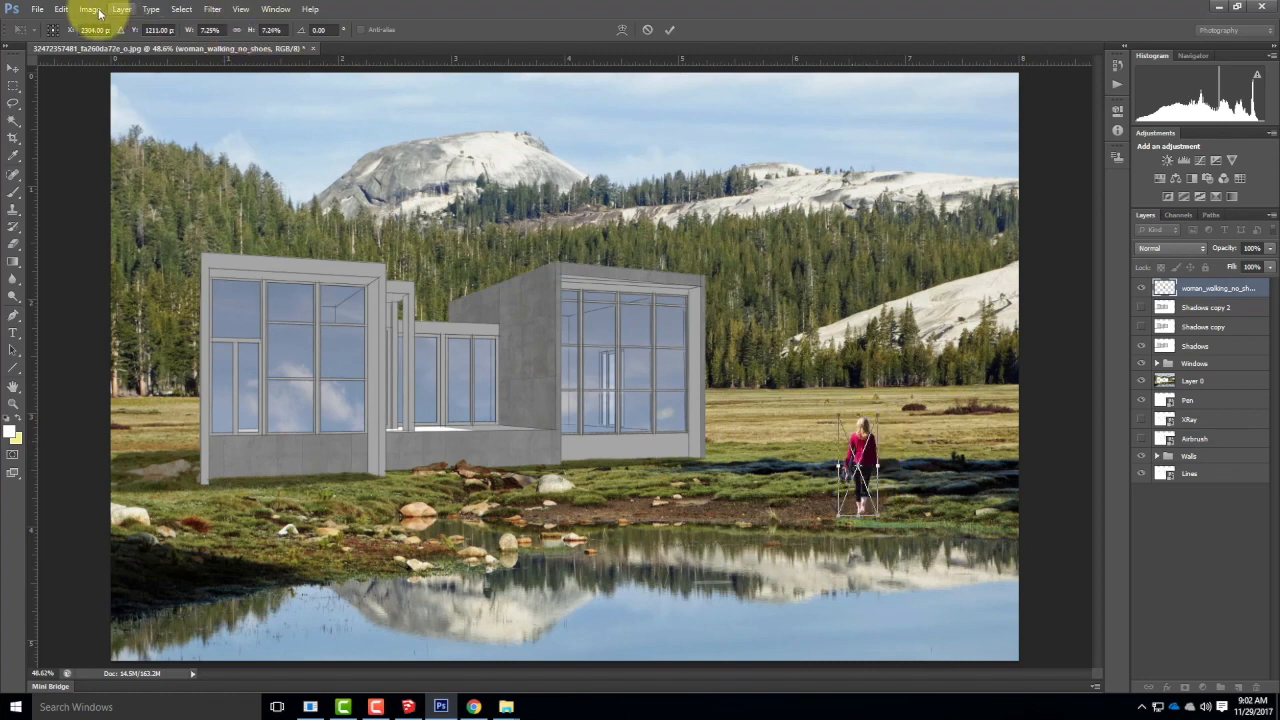
pyautogui.moveTo(838, 466); pyautogui.dragTo(918, 460)
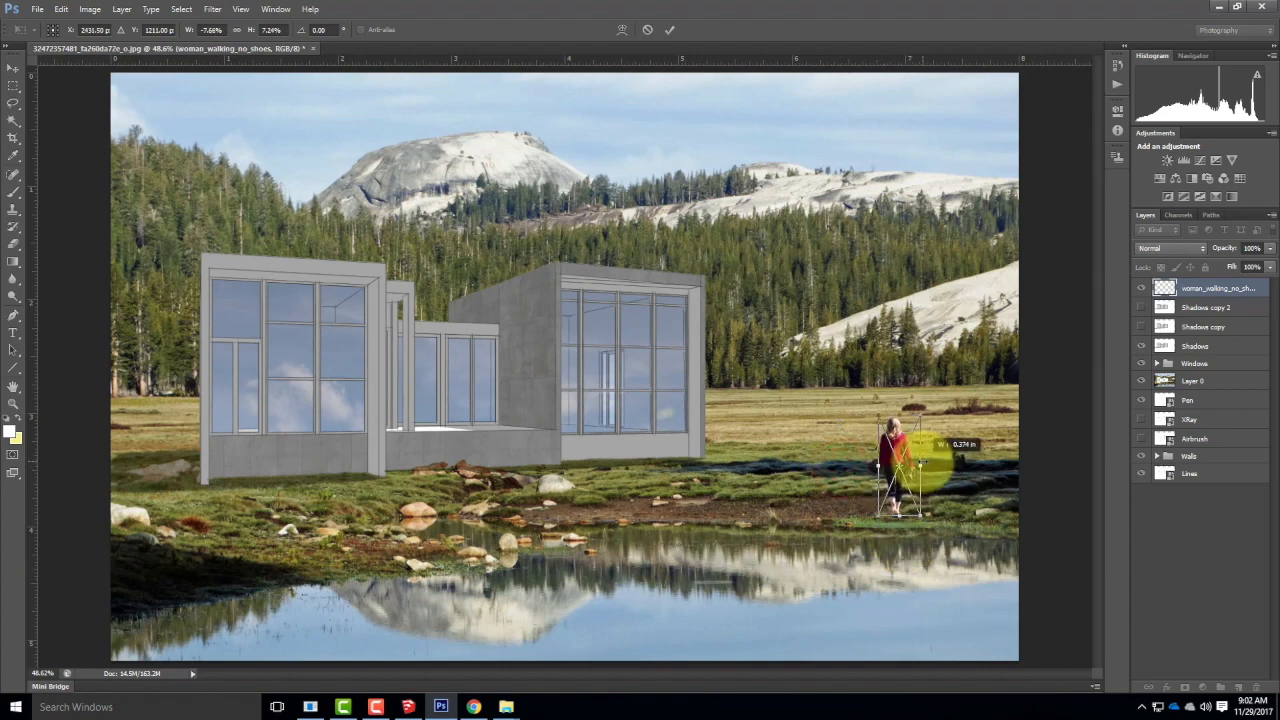
pyautogui.moveTo(920, 460); pyautogui.dragTo(920, 460)
# Try flipping the woman vertically and turn her back upright.
pyautogui.click(60, 9)
pyautogui.moveTo(70, 269)
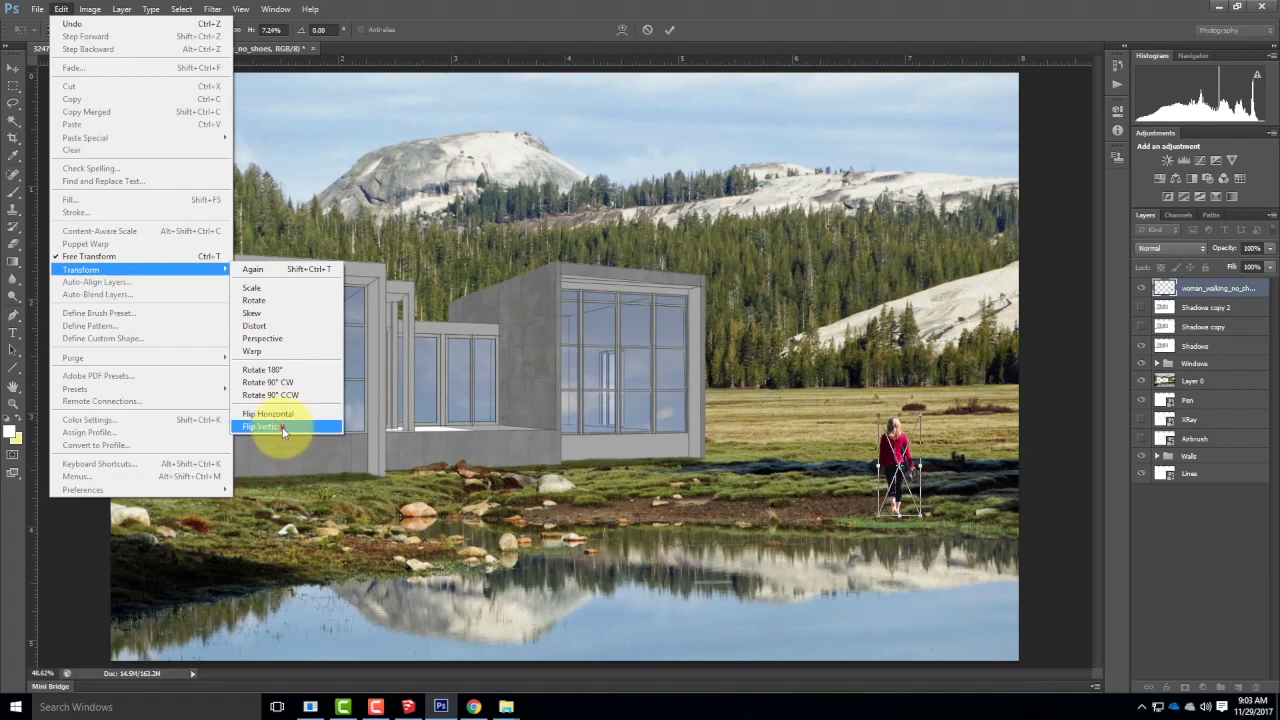
pyautogui.click(283, 428)
pyautogui.click(66, 9)
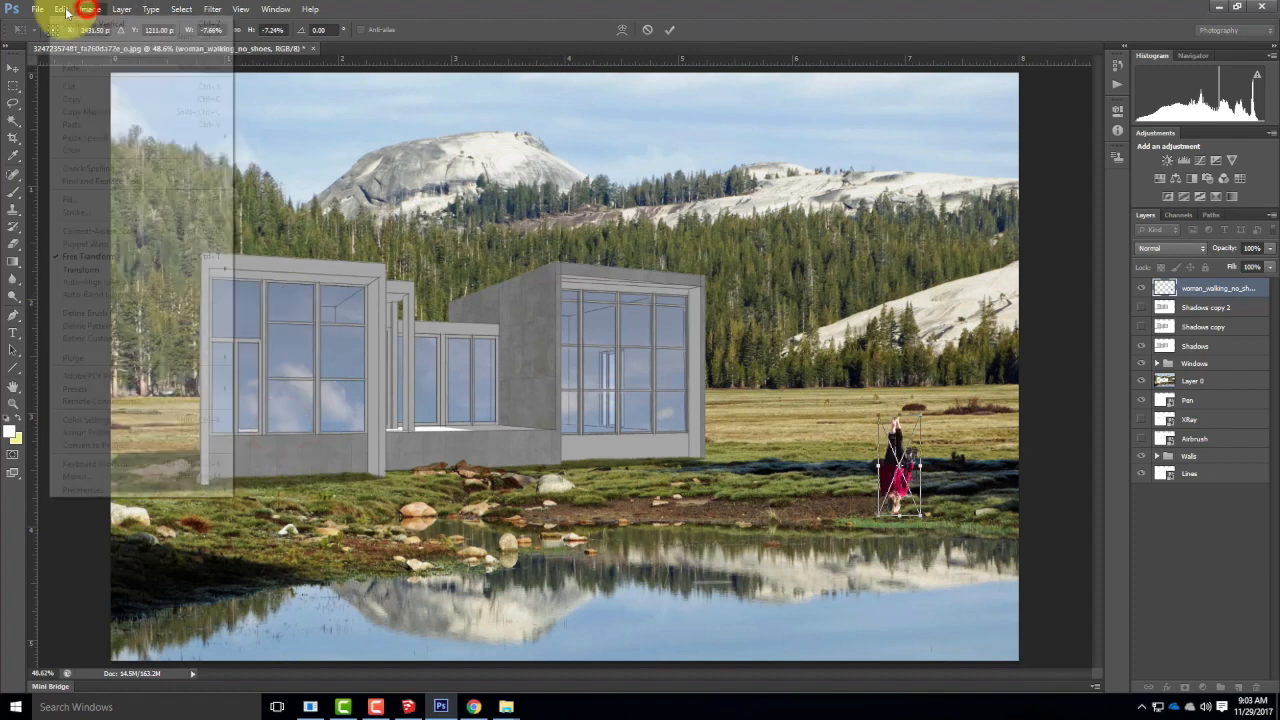
pyautogui.moveTo(98, 6)
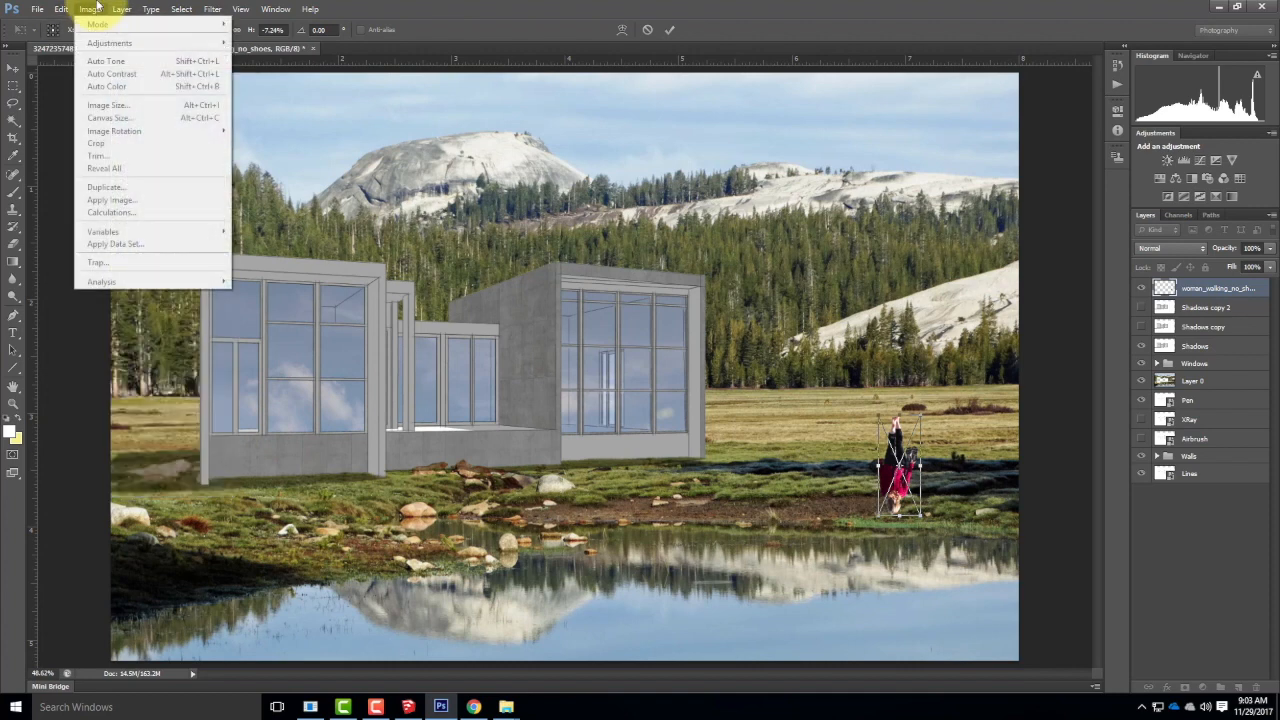
pyautogui.hotkey('ctrl', 'z')
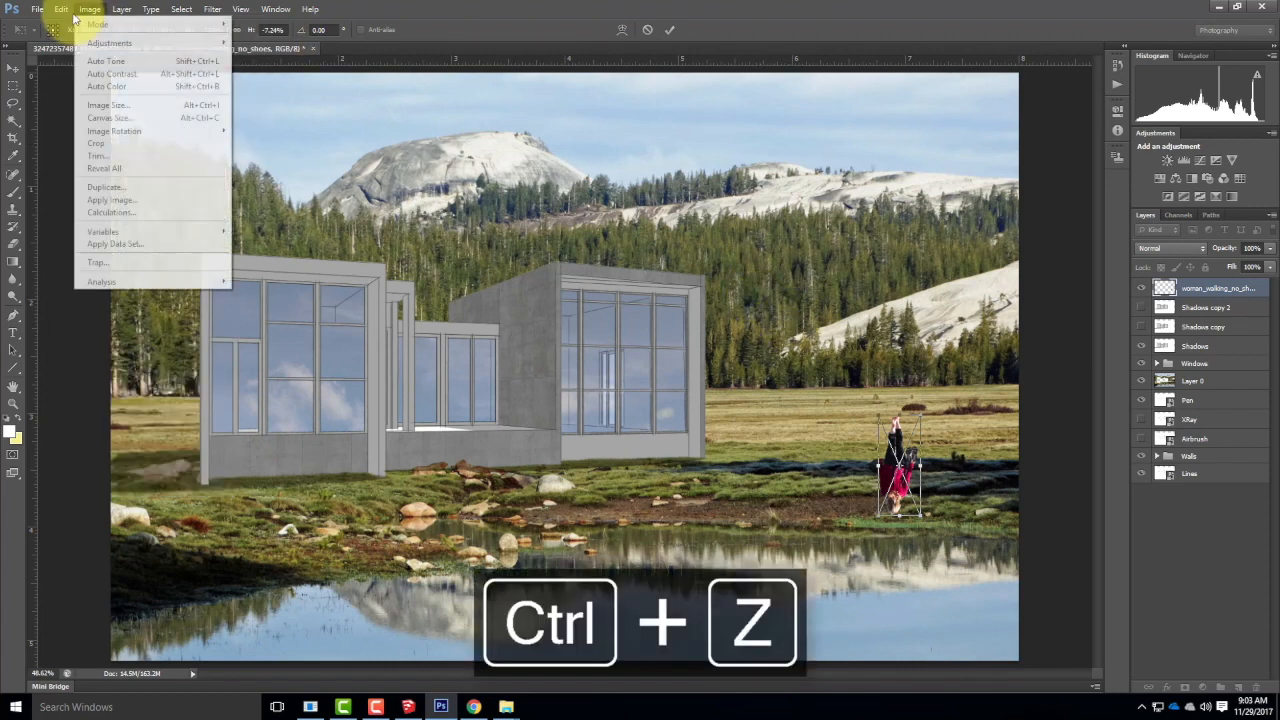
pyautogui.moveTo(214, 270)
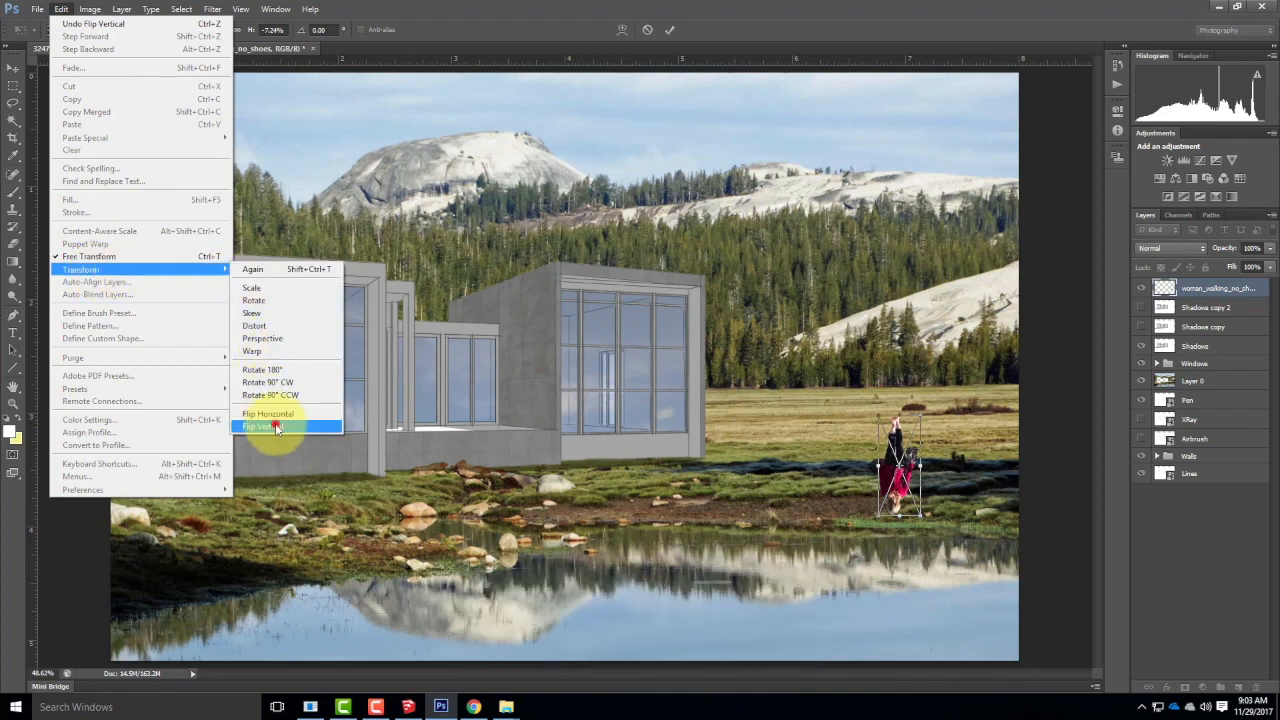
pyautogui.click(276, 427)
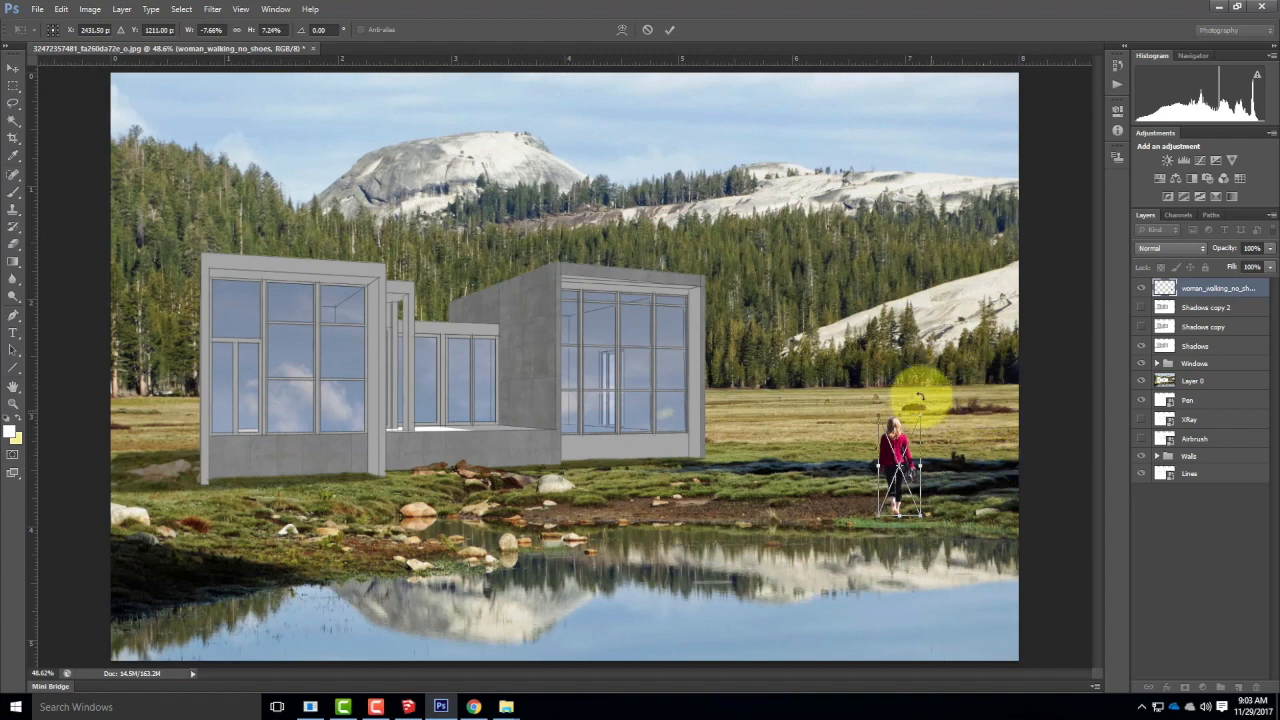
# Enlarge the woman to about 8.8% width and 8.35% height and stand her on the pond's far shore.
pyautogui.moveTo(898, 454); pyautogui.dragTo(887, 452)
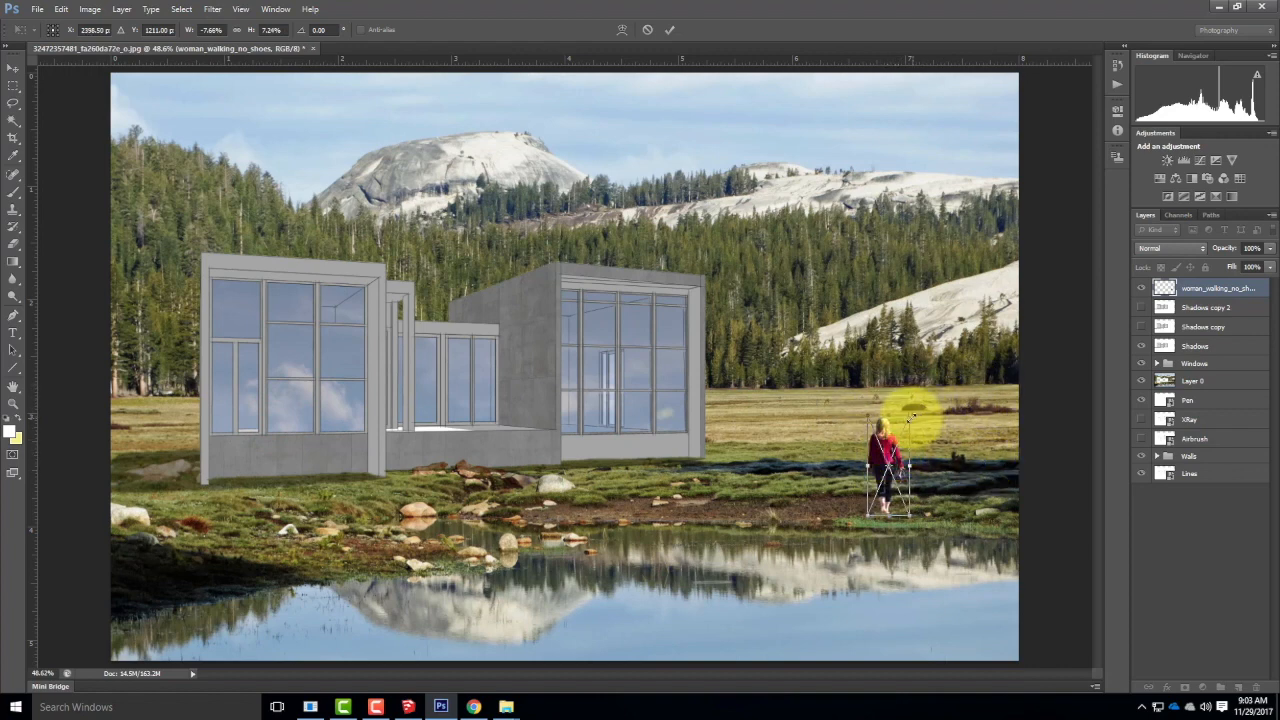
pyautogui.moveTo(908, 418); pyautogui.dragTo(850, 416)
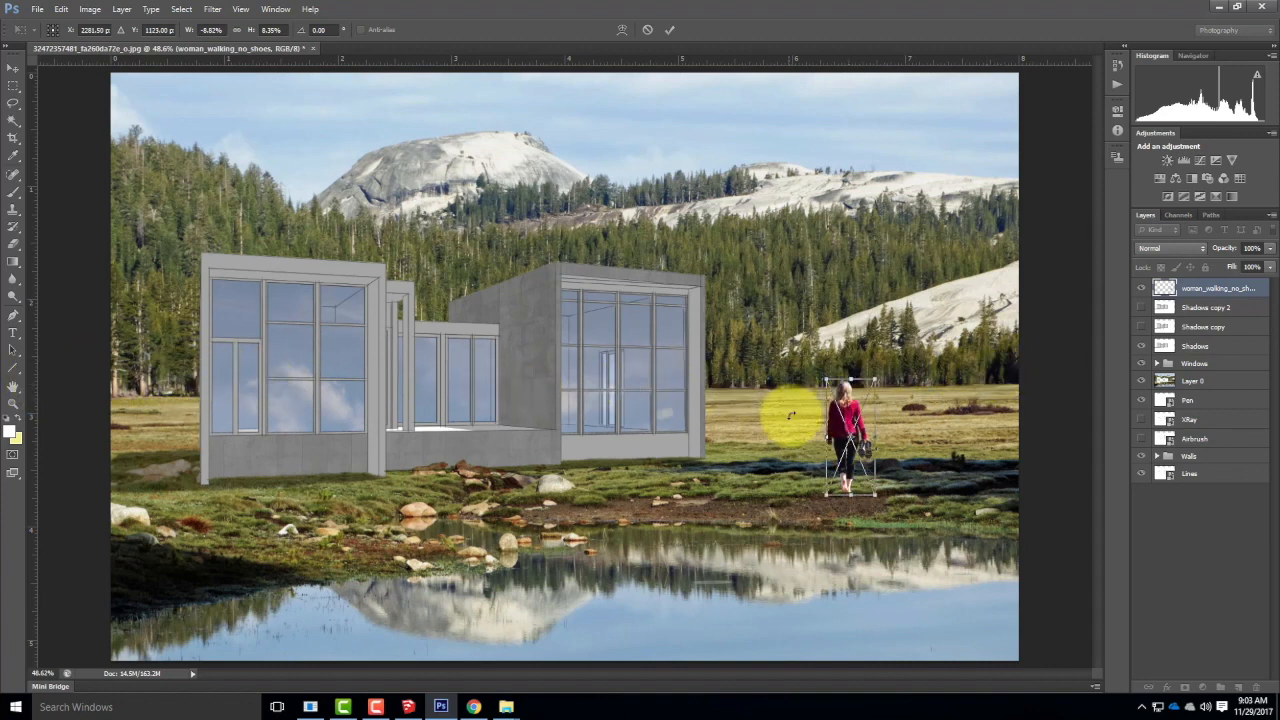
pyautogui.moveTo(846, 438)
pyautogui.mouseDown()
pyautogui.moveTo(845, 410)
pyautogui.moveTo(855, 448)
pyautogui.moveTo(852, 435)
pyautogui.mouseUp()
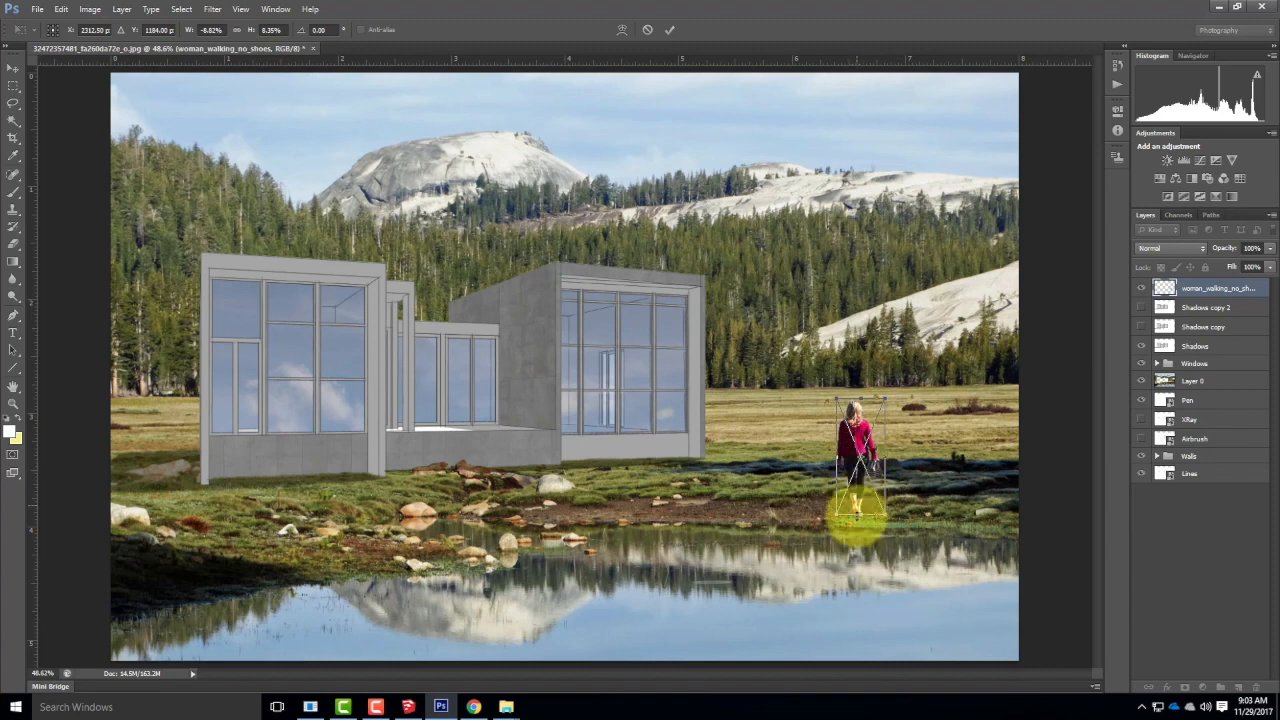
pyautogui.click(672, 28)
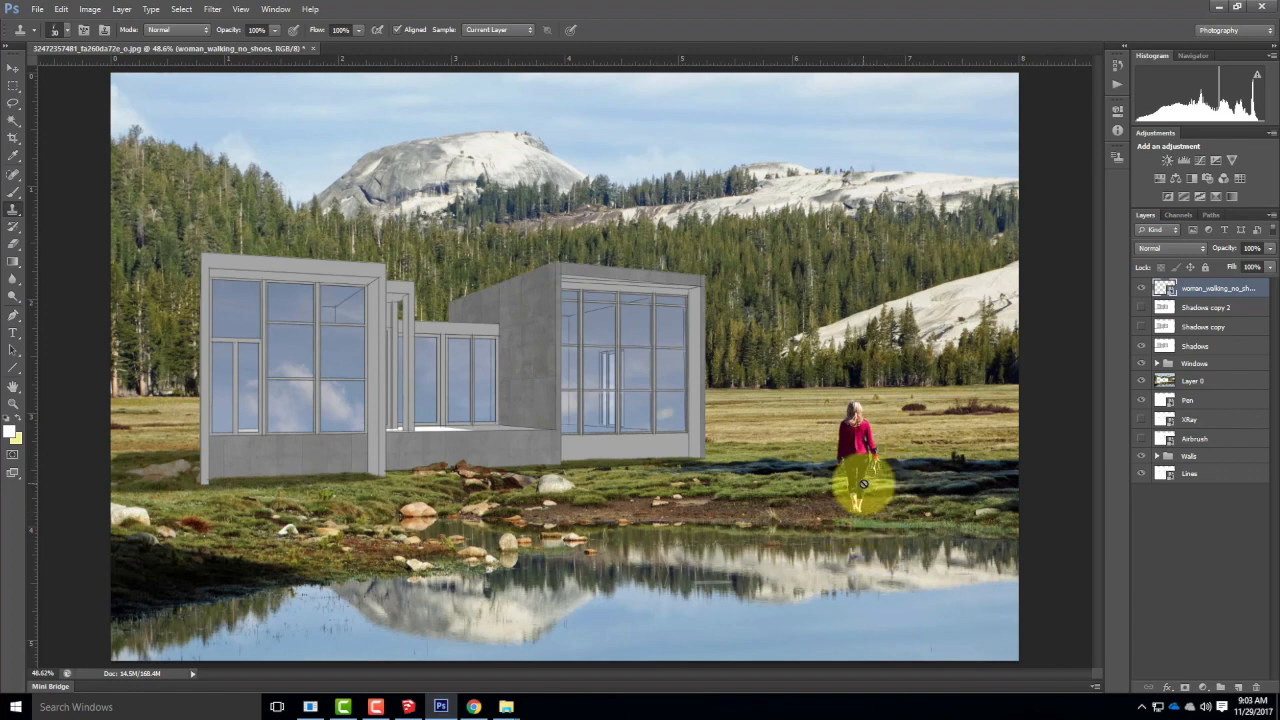
# Shift the woman slightly lower so her feet reach the grass at the water's edge.
pyautogui.click(13, 68)
pyautogui.moveTo(857, 434); pyautogui.dragTo(860, 440)
pyautogui.press('Down')
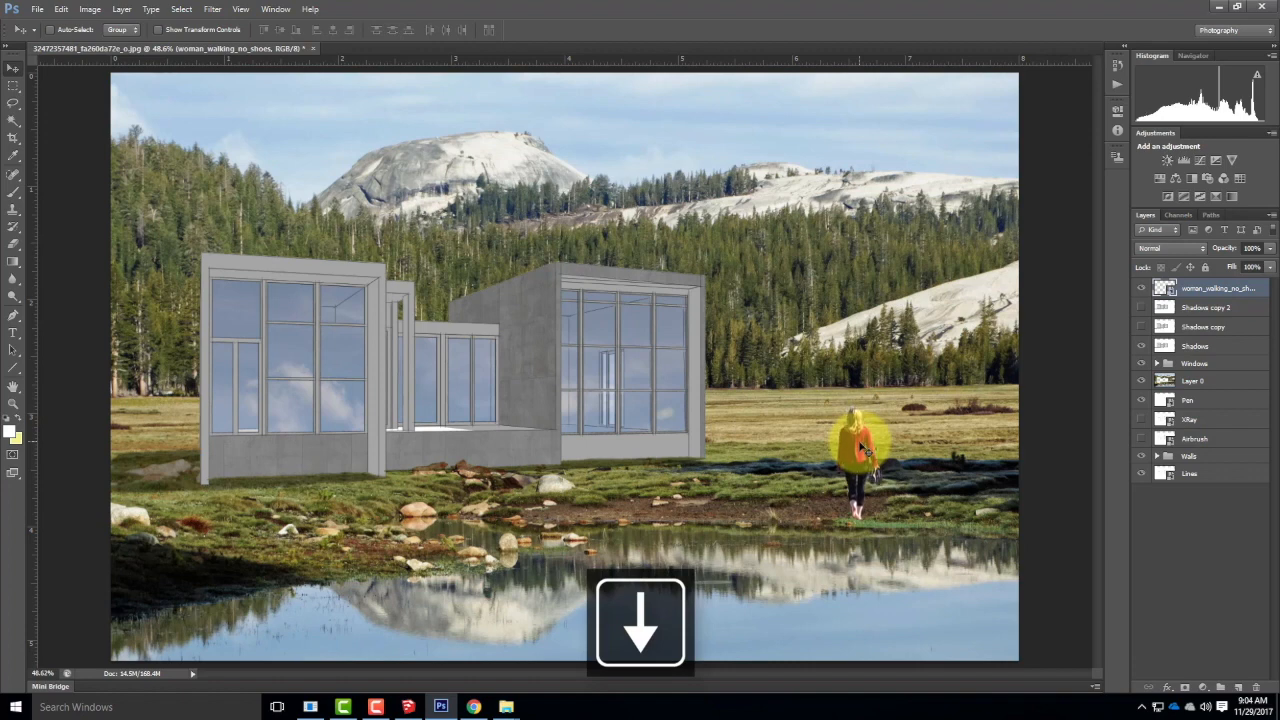
# Select a rectangular area of soil, grass and water around the woman's feet.
pyautogui.click(15, 86)
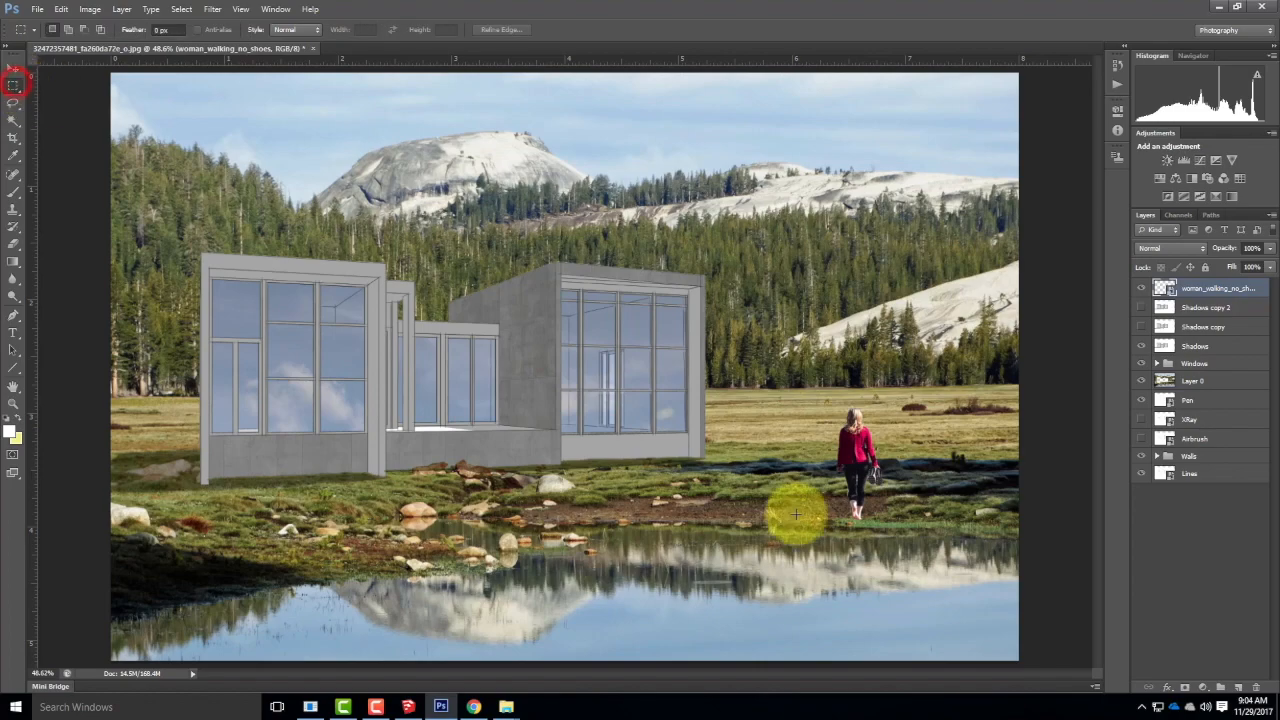
pyautogui.hotkey('ctrl', '=')
pyautogui.hotkey('ctrl', '=')
pyautogui.hotkey('ctrl', '=')
pyautogui.hotkey('ctrl', '=')
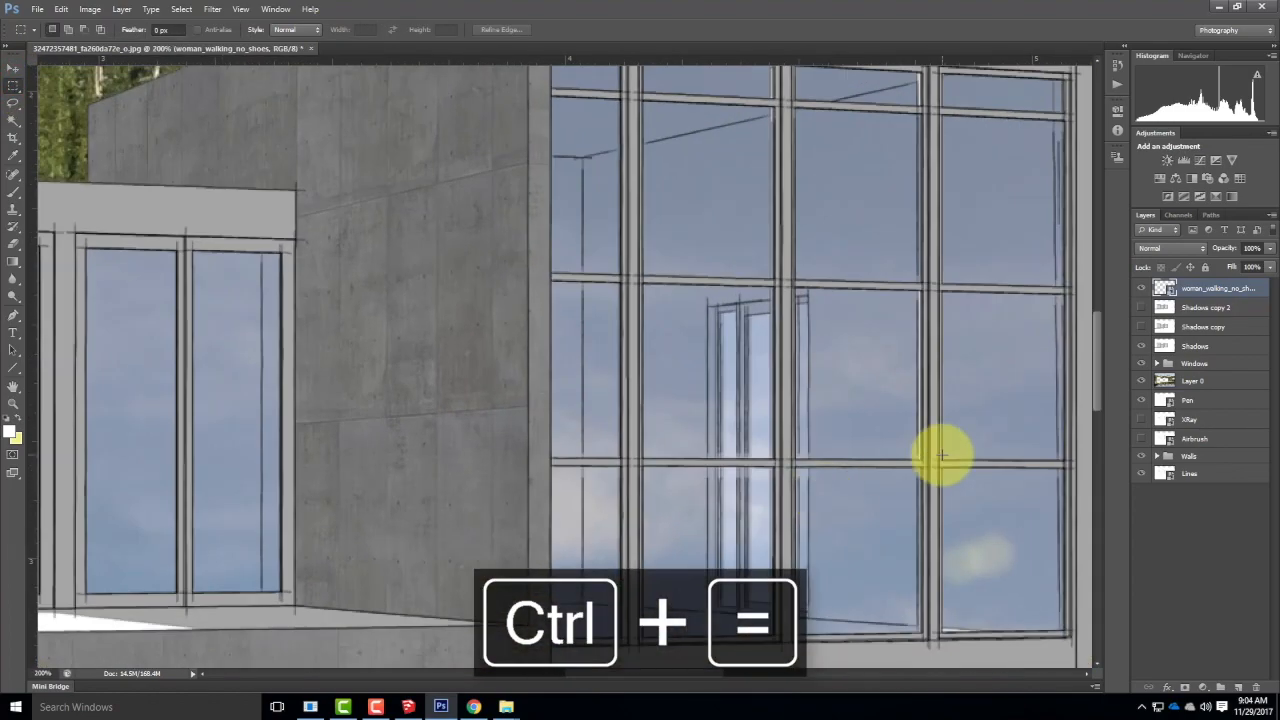
pyautogui.moveTo(800, 400); pyautogui.dragTo(340, 129)
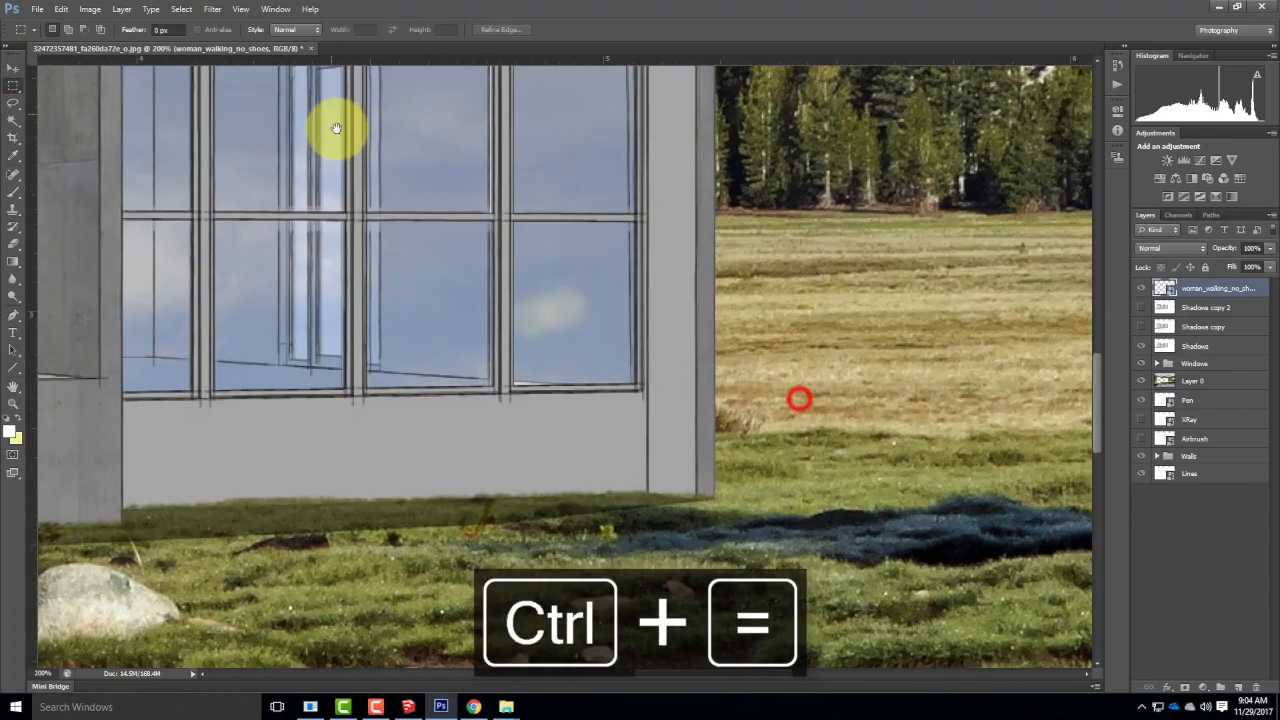
pyautogui.moveTo(829, 386); pyautogui.dragTo(589, 352)
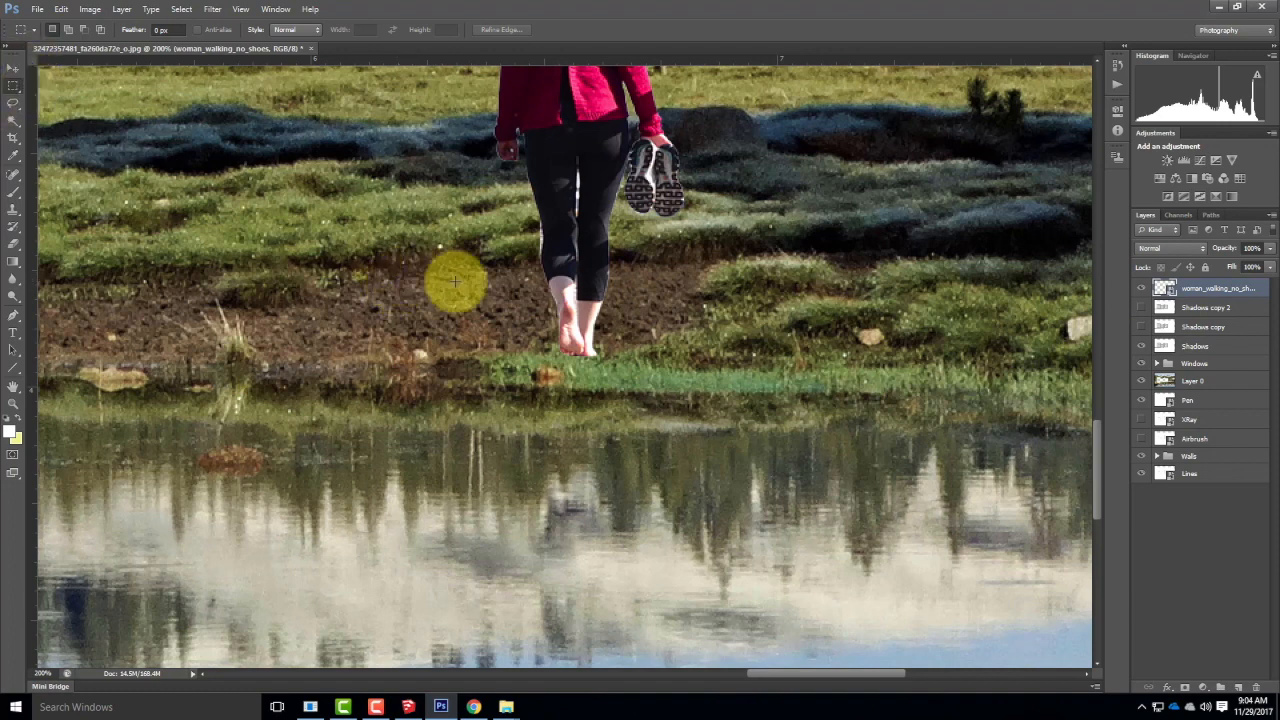
pyautogui.moveTo(440, 282); pyautogui.dragTo(738, 448)
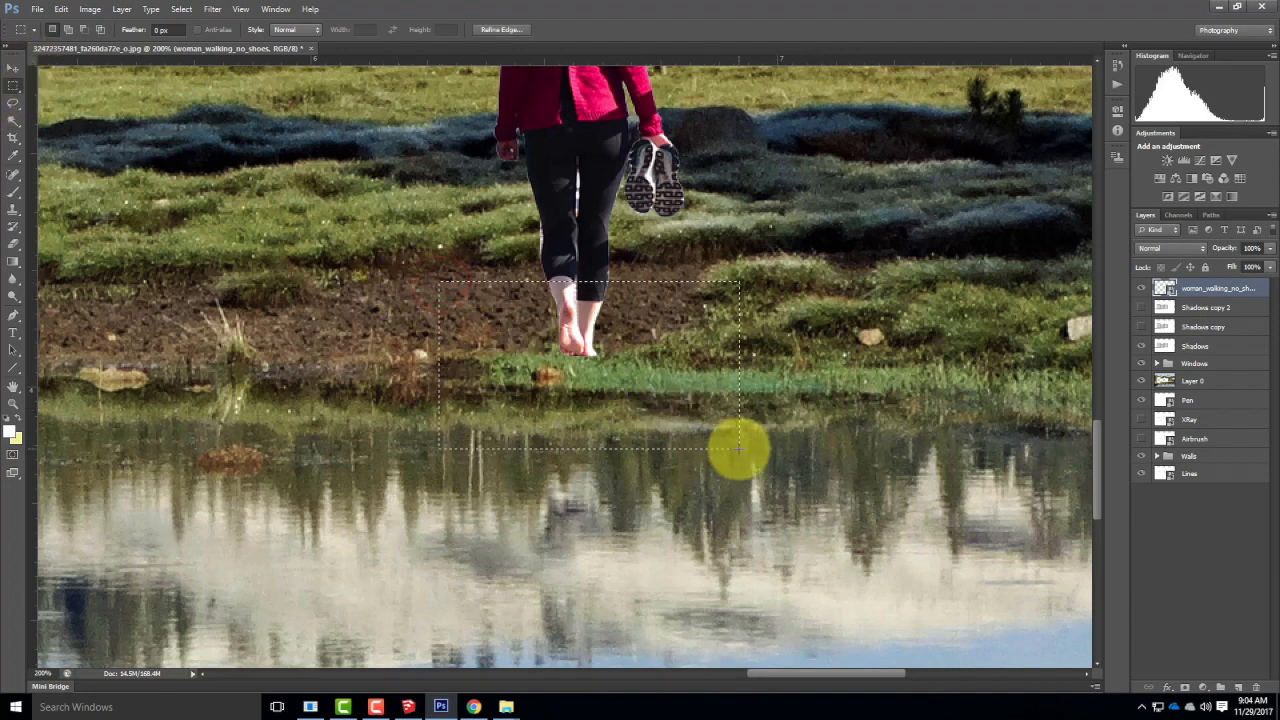
# Copy the selected ground area from Layer 0 and paste it as a new layer.
pyautogui.click(1210, 381)
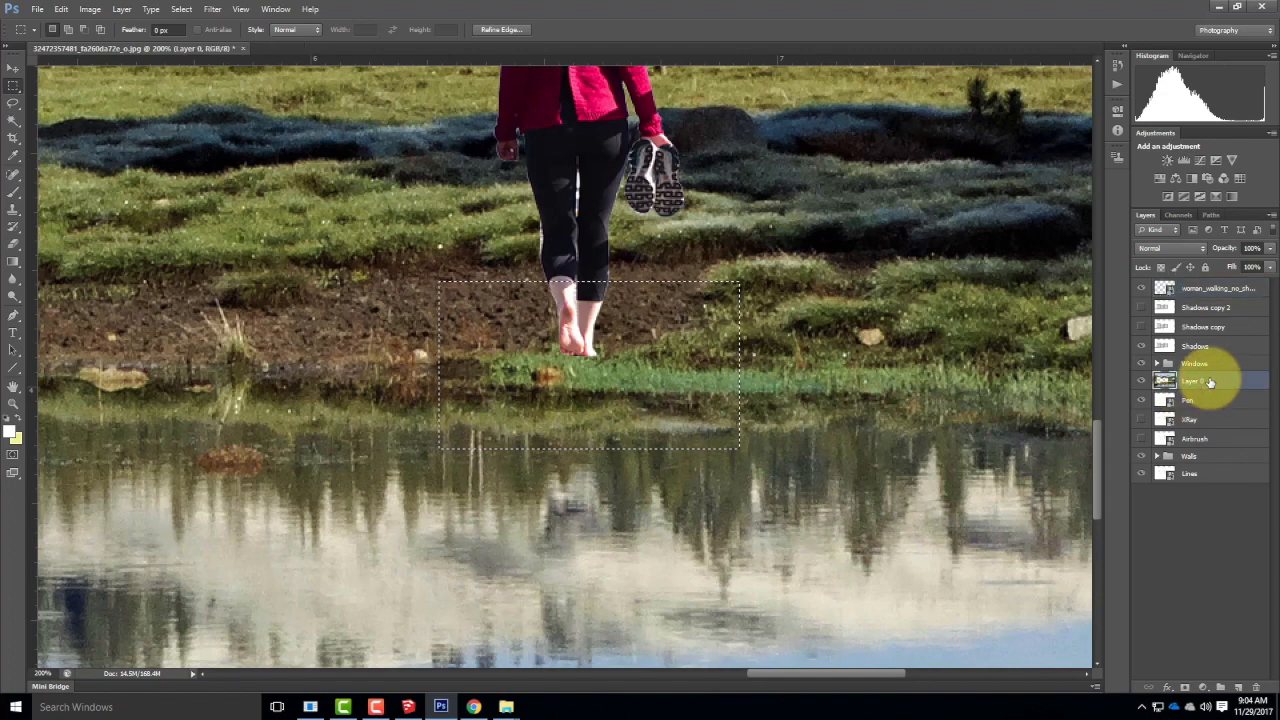
pyautogui.click(61, 9)
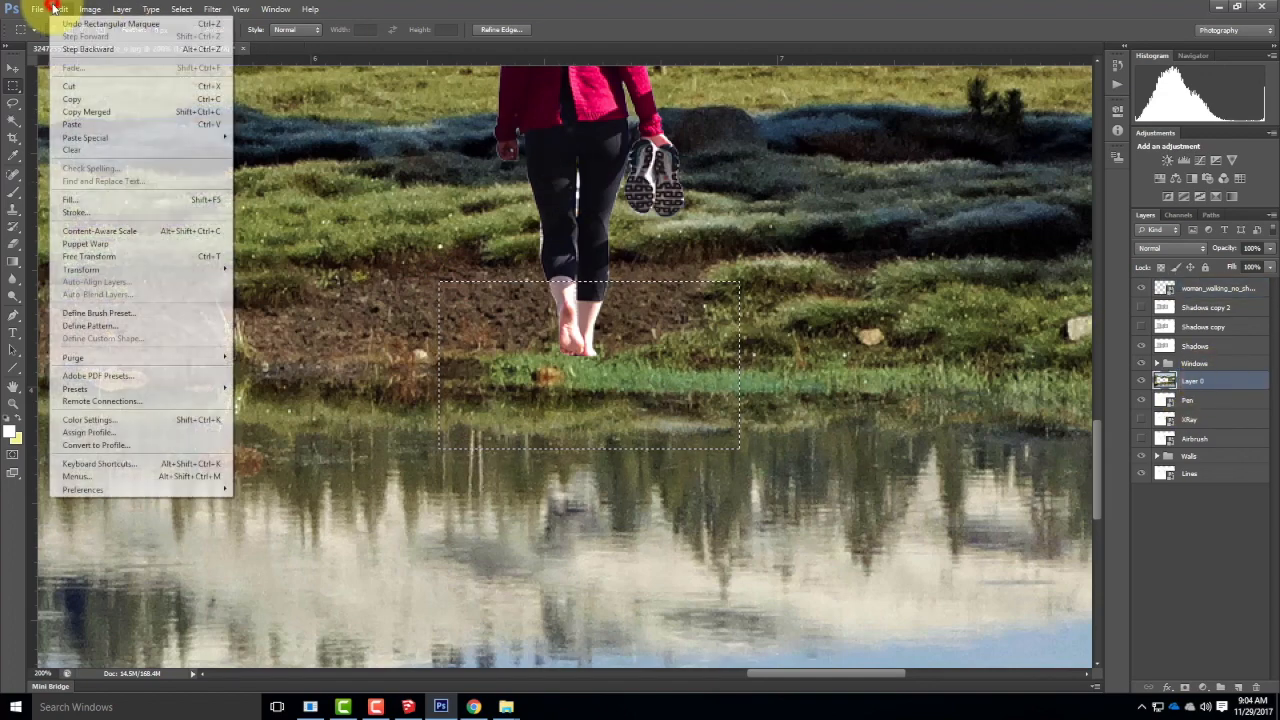
pyautogui.click(86, 99)
pyautogui.click(61, 9)
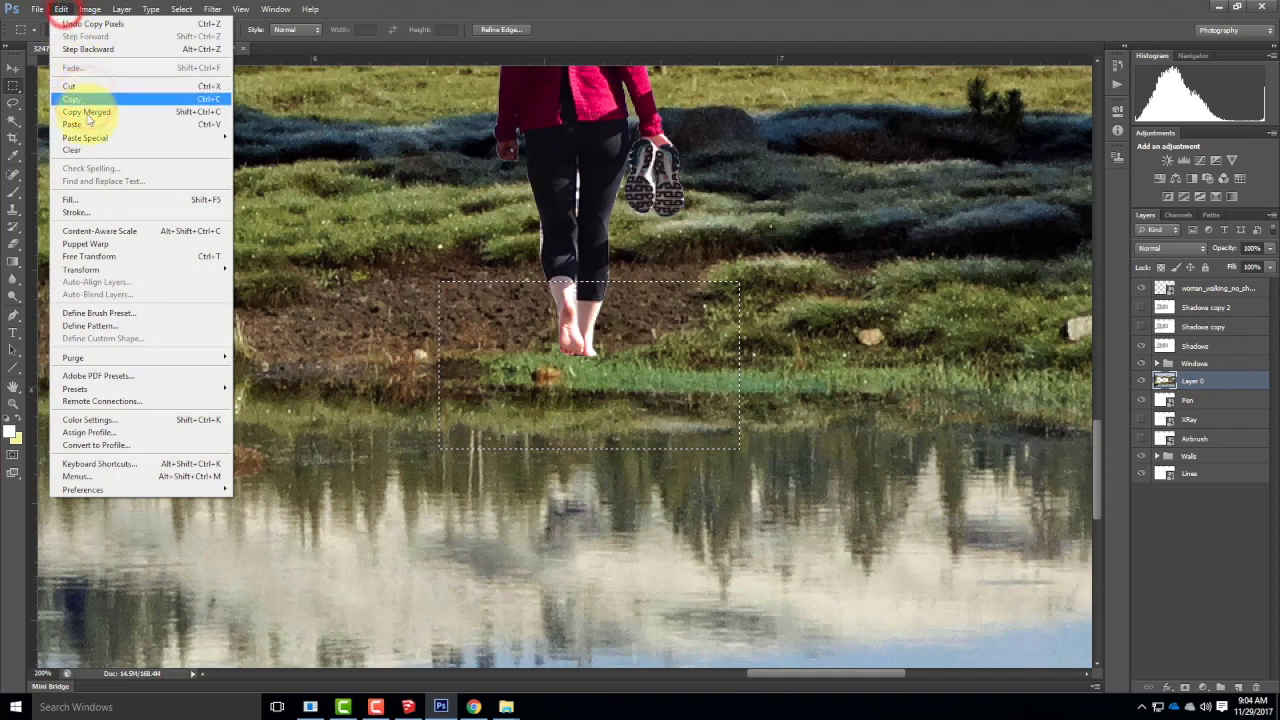
pyautogui.click(87, 126)
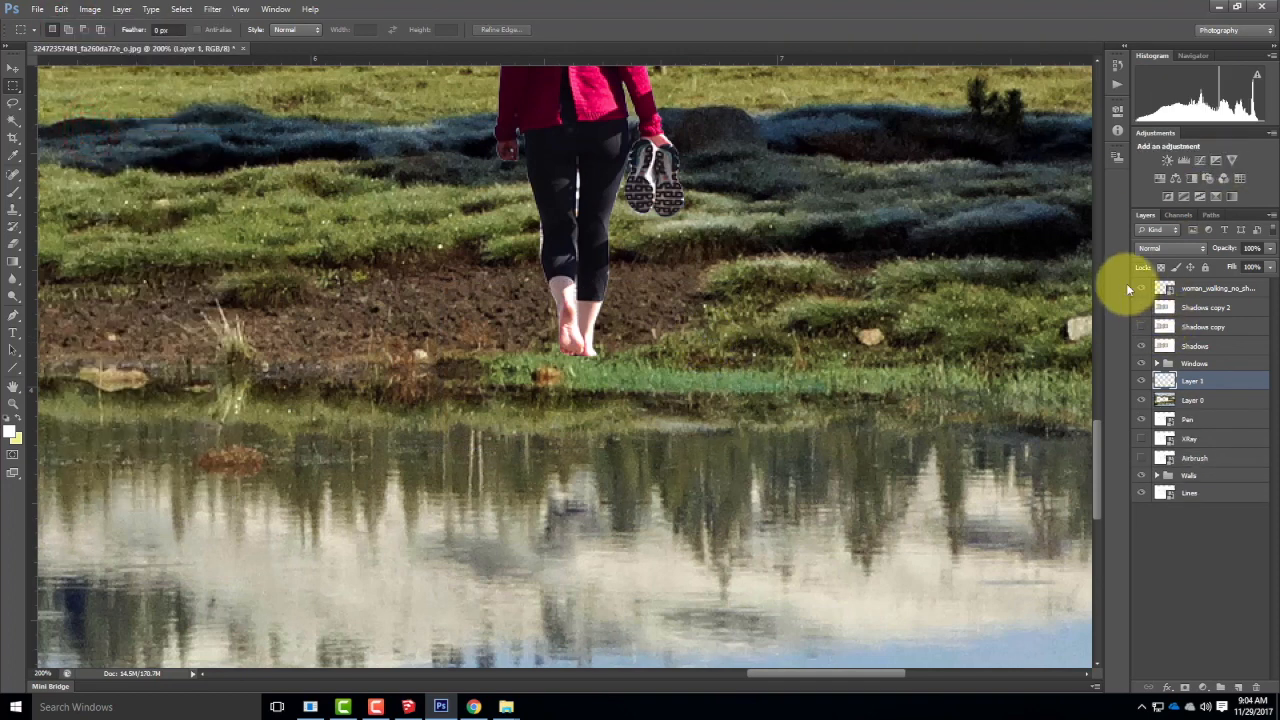
# Move the pasted ground patch above the woman layer and hide every layer except these two.
pyautogui.moveTo(1200, 385); pyautogui.dragTo(1204, 284)
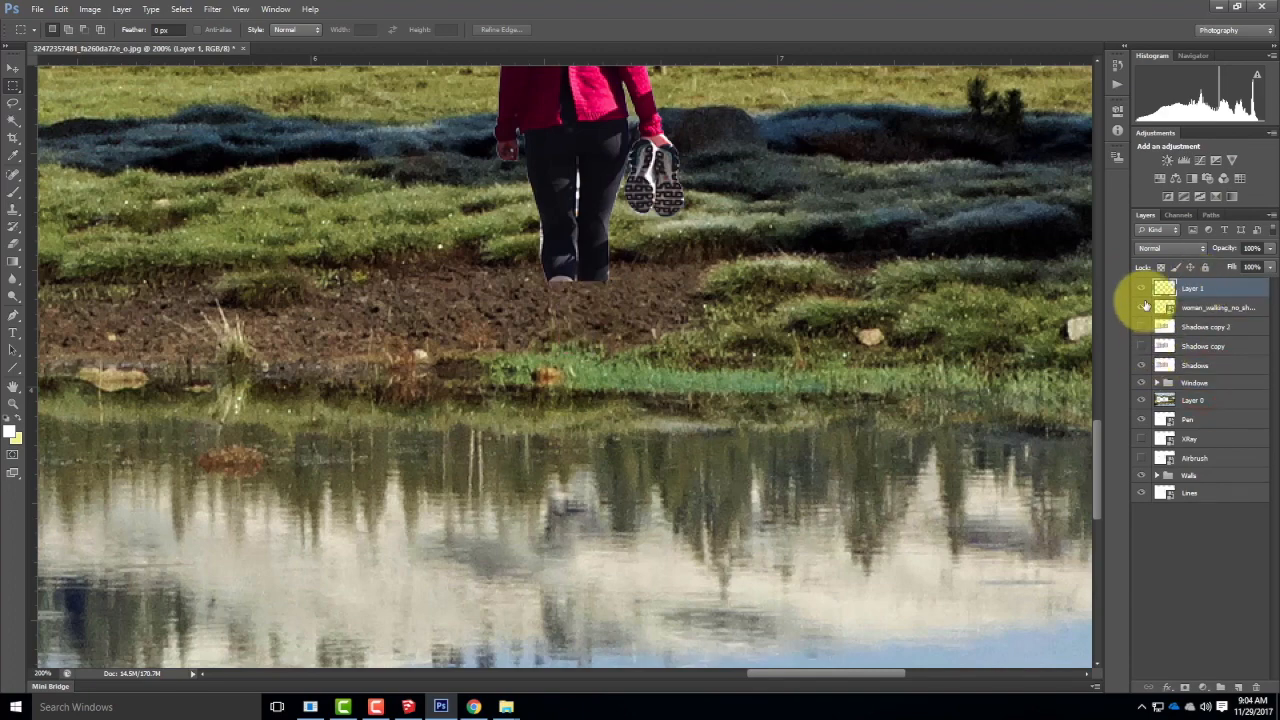
pyautogui.moveTo(1140, 311); pyautogui.dragTo(1138, 510)
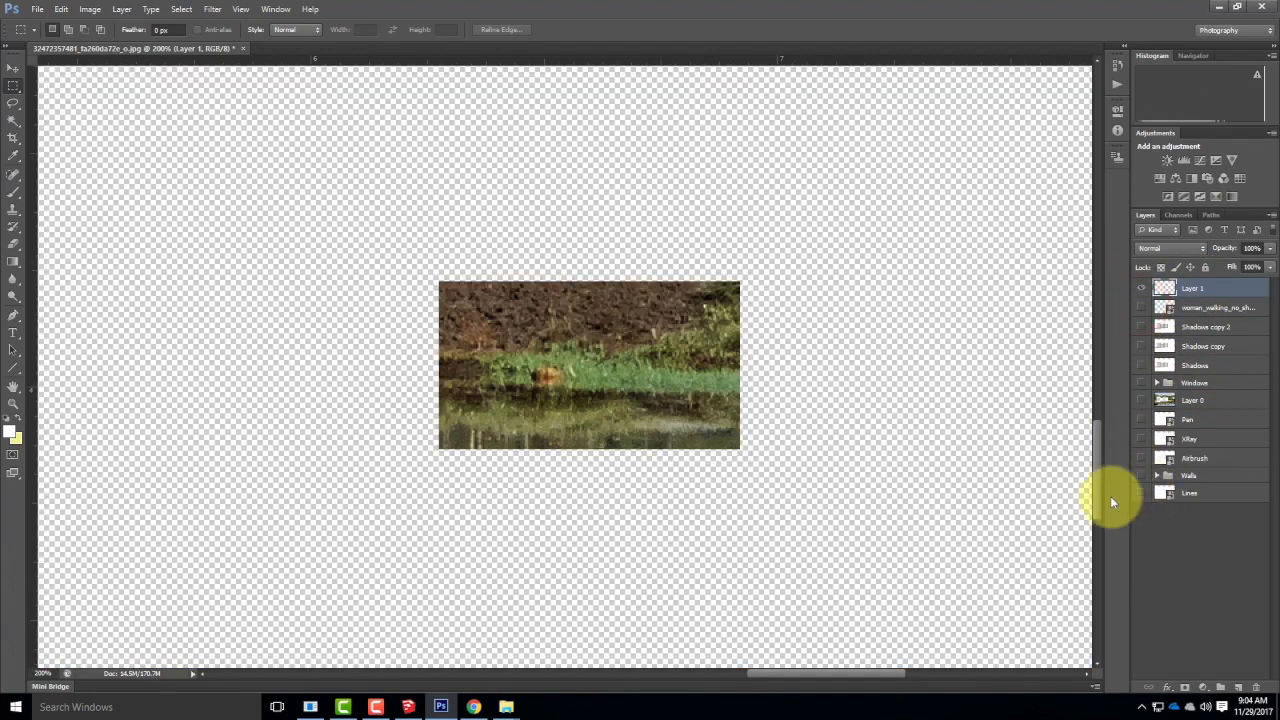
pyautogui.click(1141, 307)
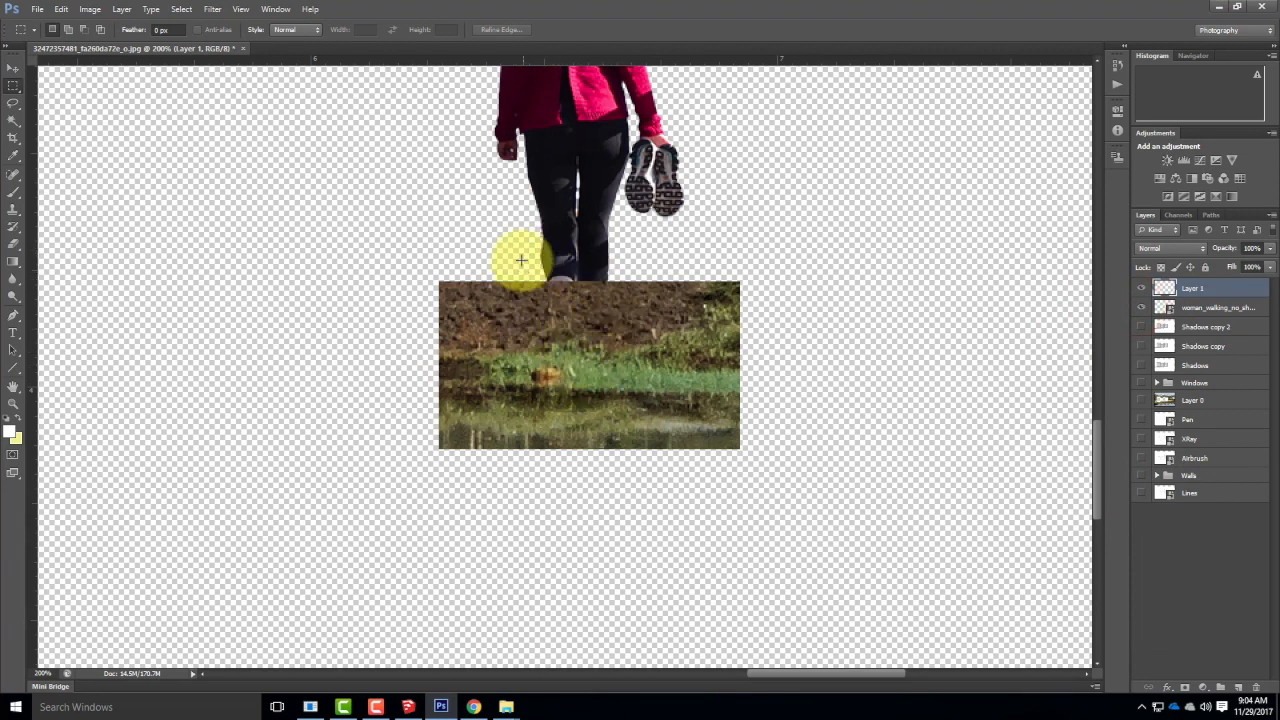
# Select the woman's silhouette with the Magic Wand and an inverse selection, delete it from the ground patch on Layer 1, and deselect.
pyautogui.click(12, 117)
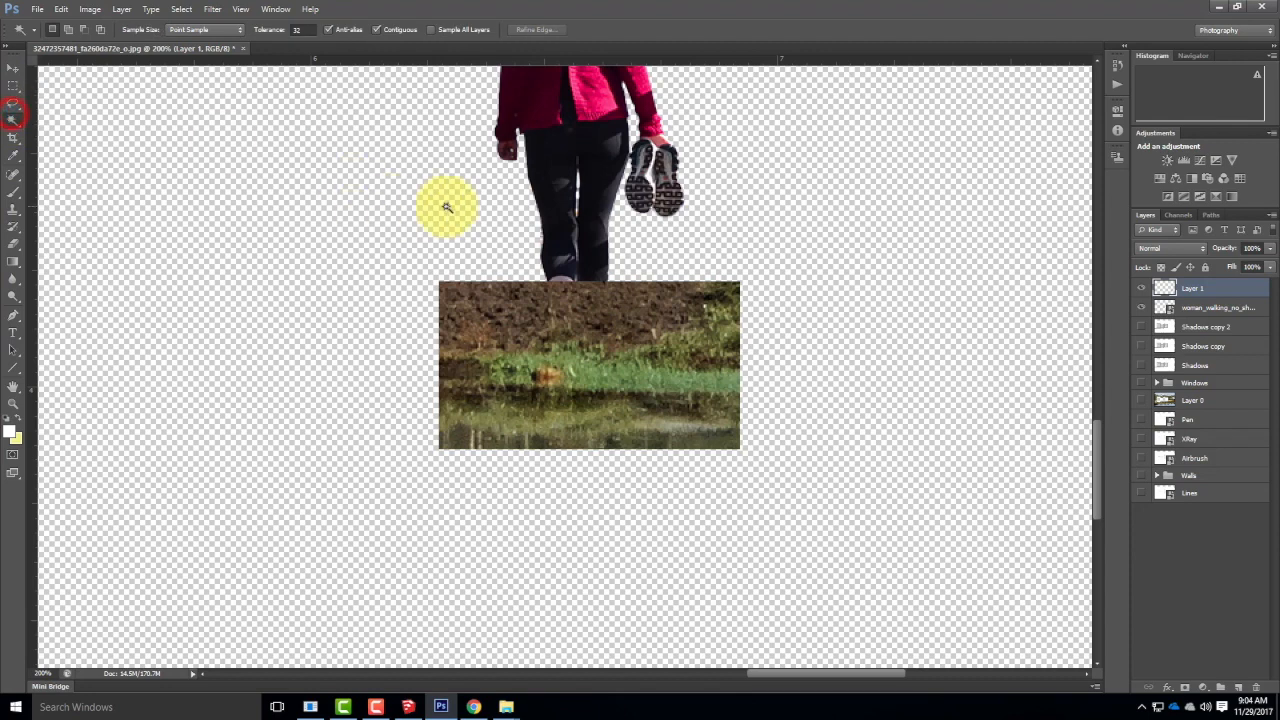
pyautogui.click(493, 224)
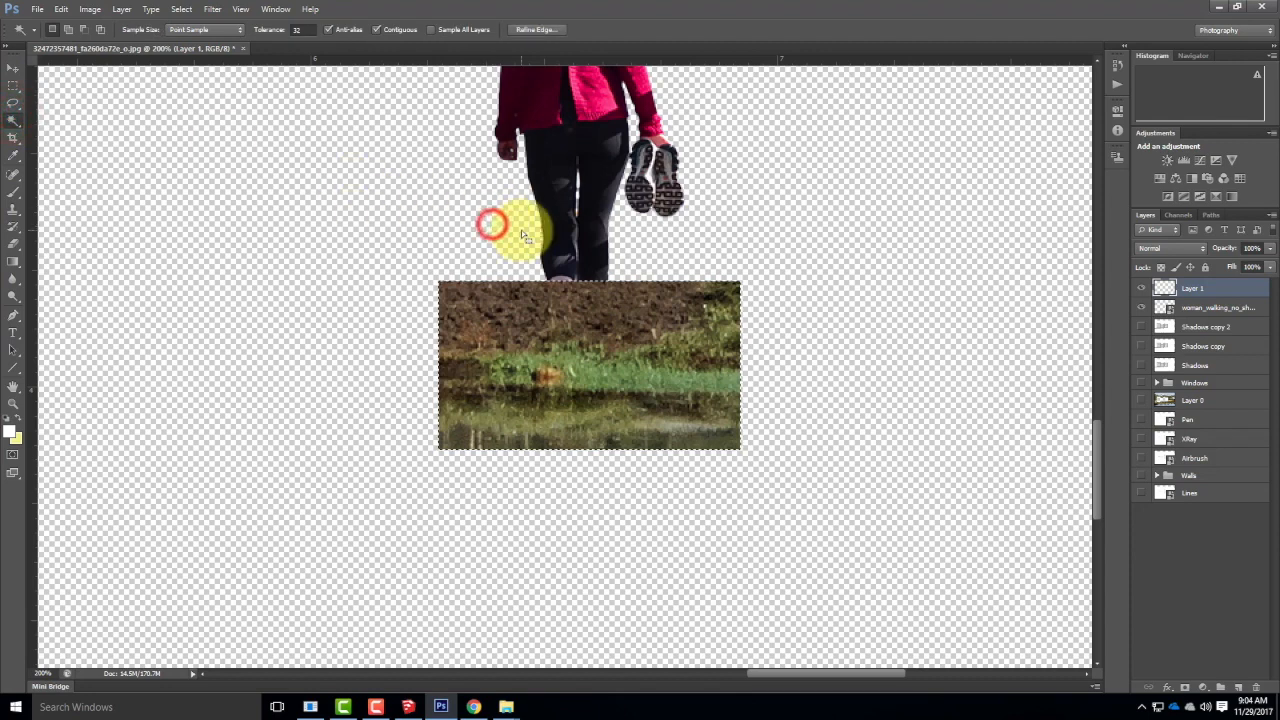
pyautogui.click(1193, 300)
pyautogui.click(730, 233)
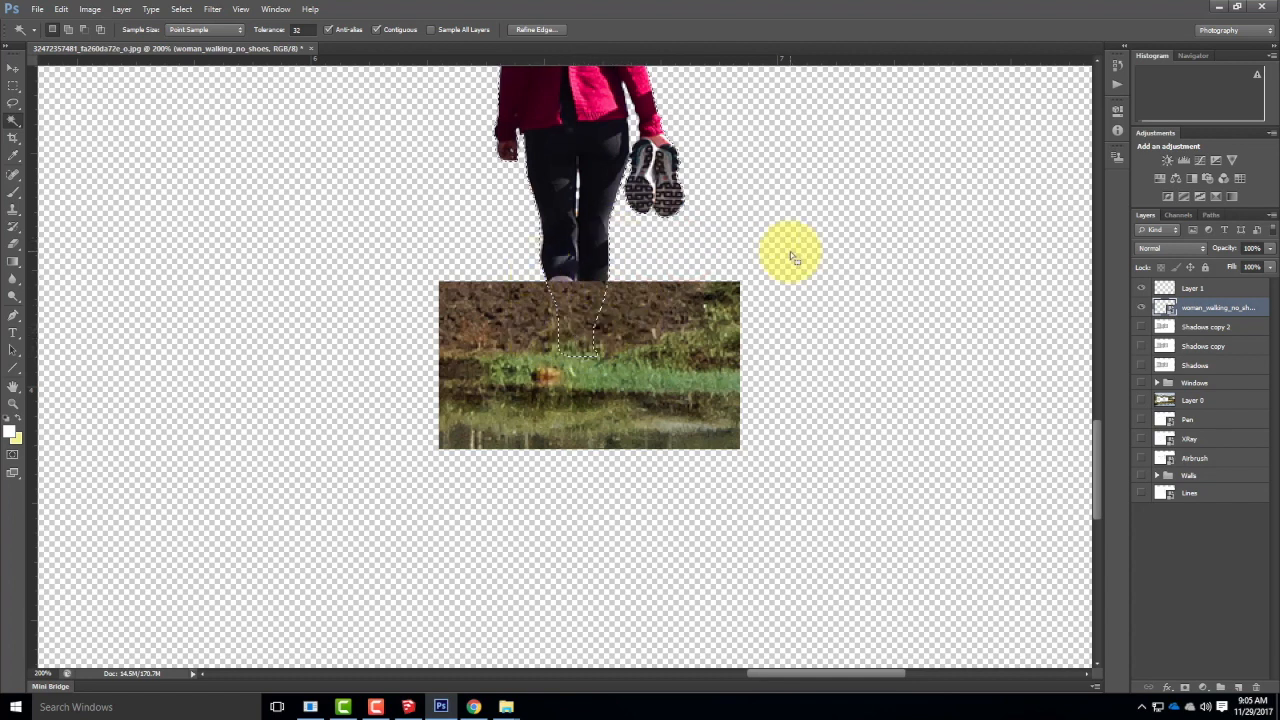
pyautogui.click(179, 9)
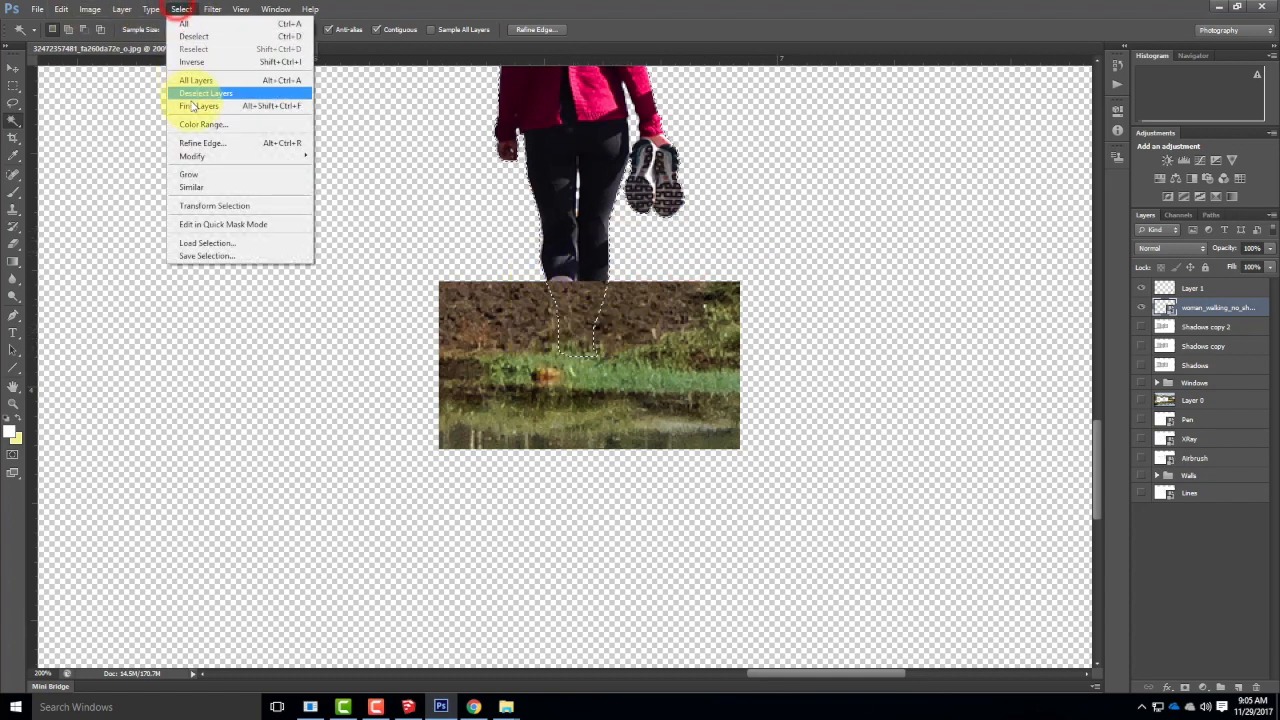
pyautogui.click(192, 57)
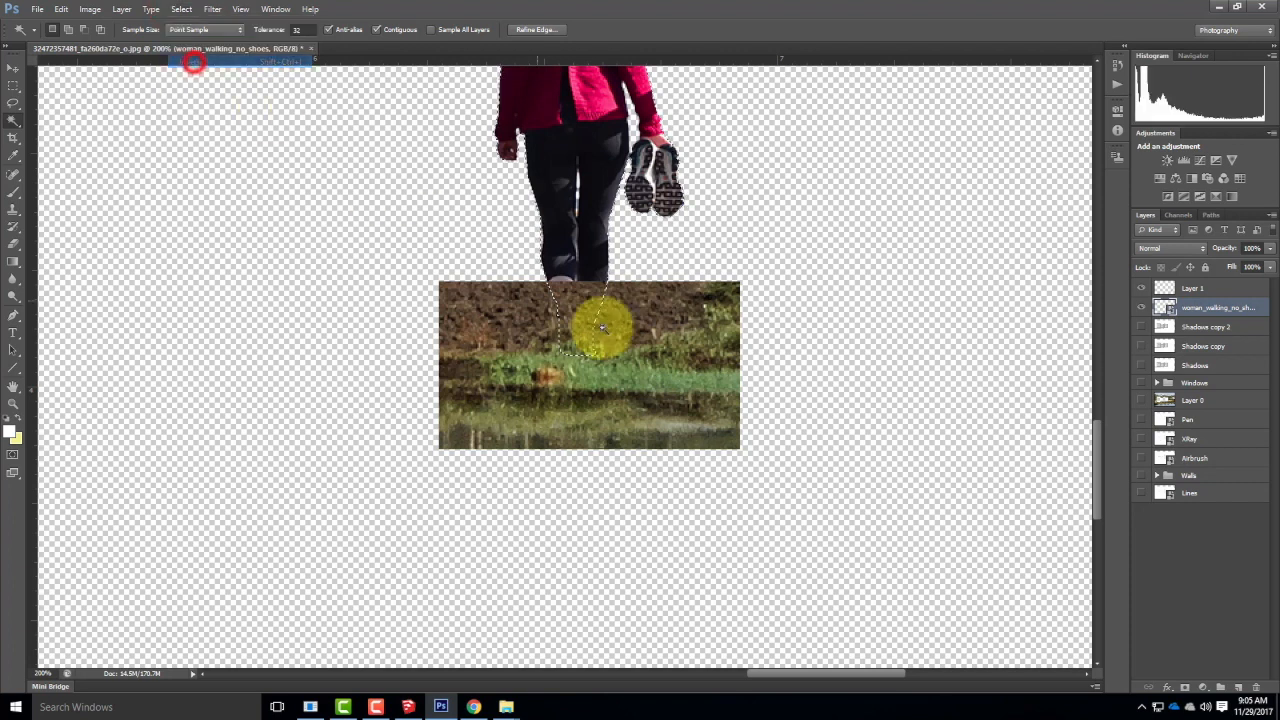
pyautogui.click(1190, 287)
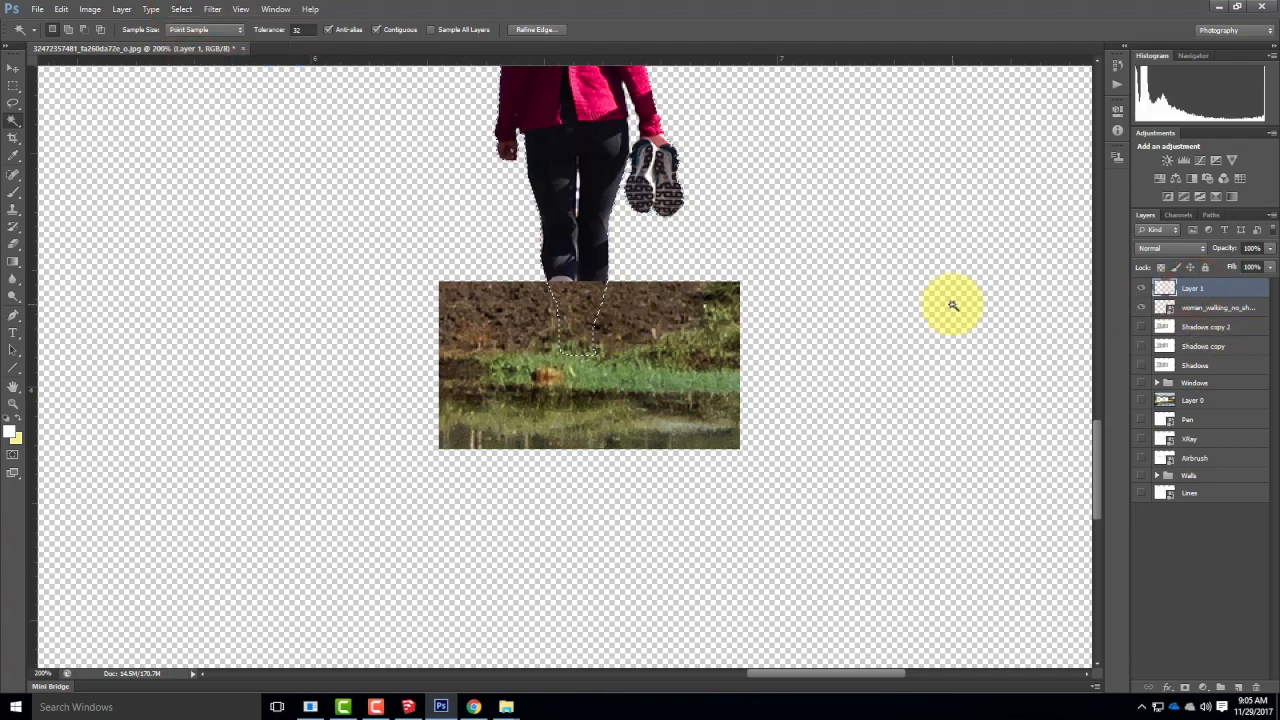
pyautogui.press('Delete')
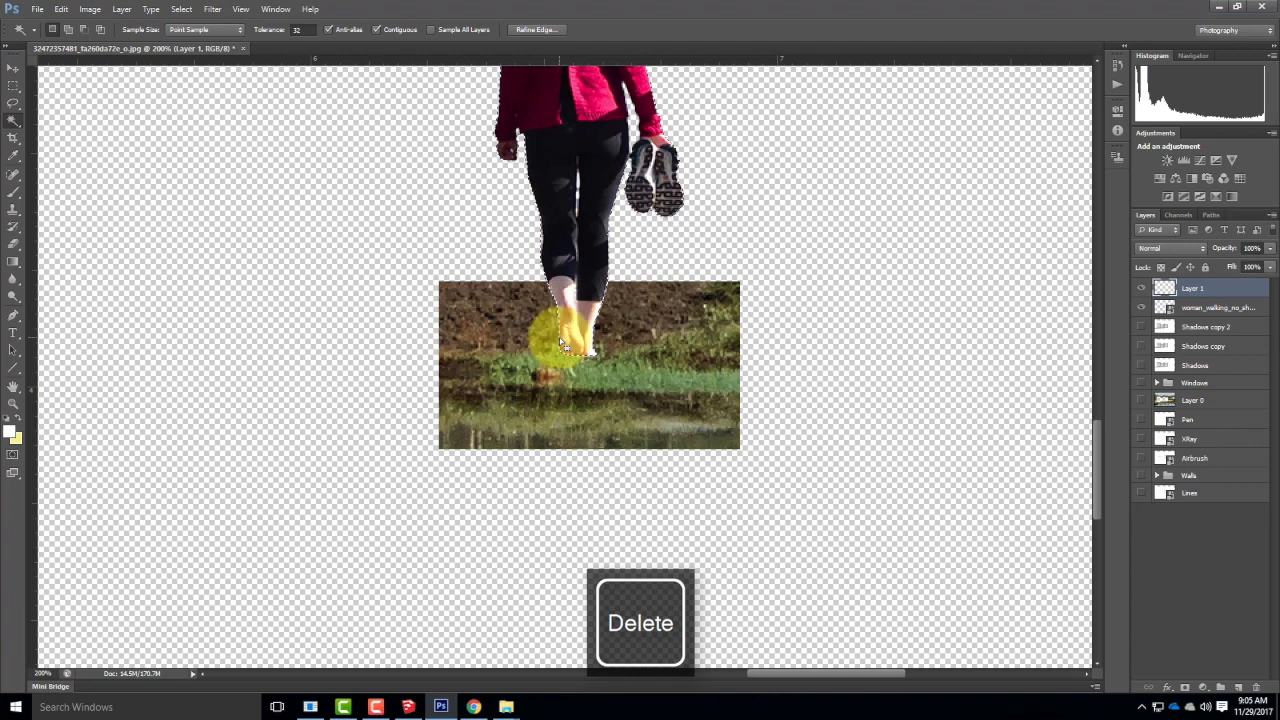
pyautogui.click(14, 86)
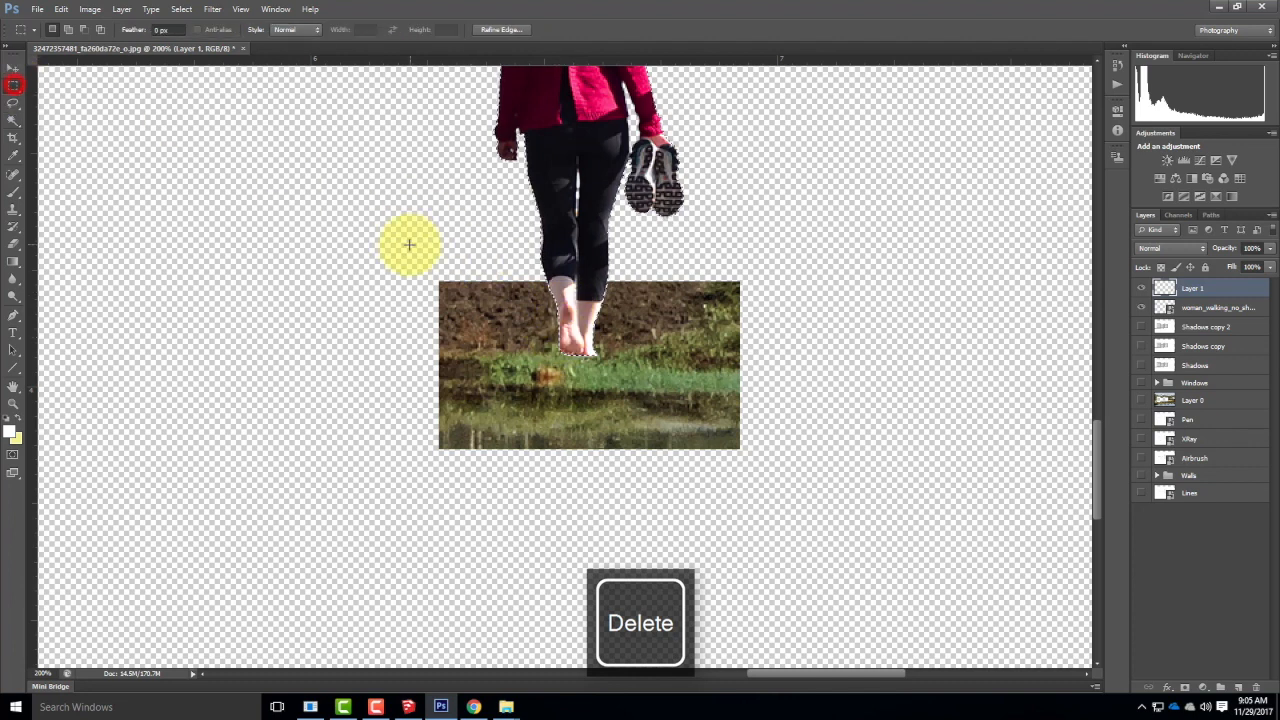
pyautogui.click(408, 245)
# Hide the woman and clone grass upward over the foot end of the cutout in the ground patch.
pyautogui.click(1141, 307)
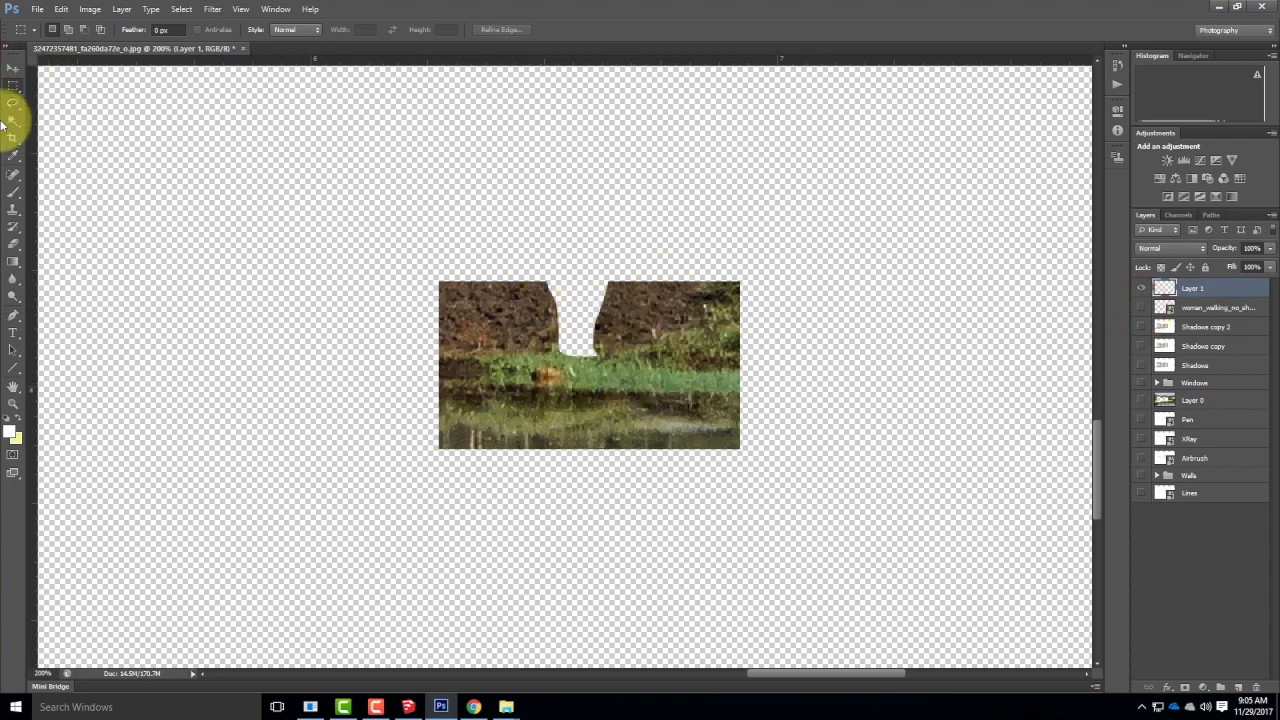
pyautogui.click(14, 211)
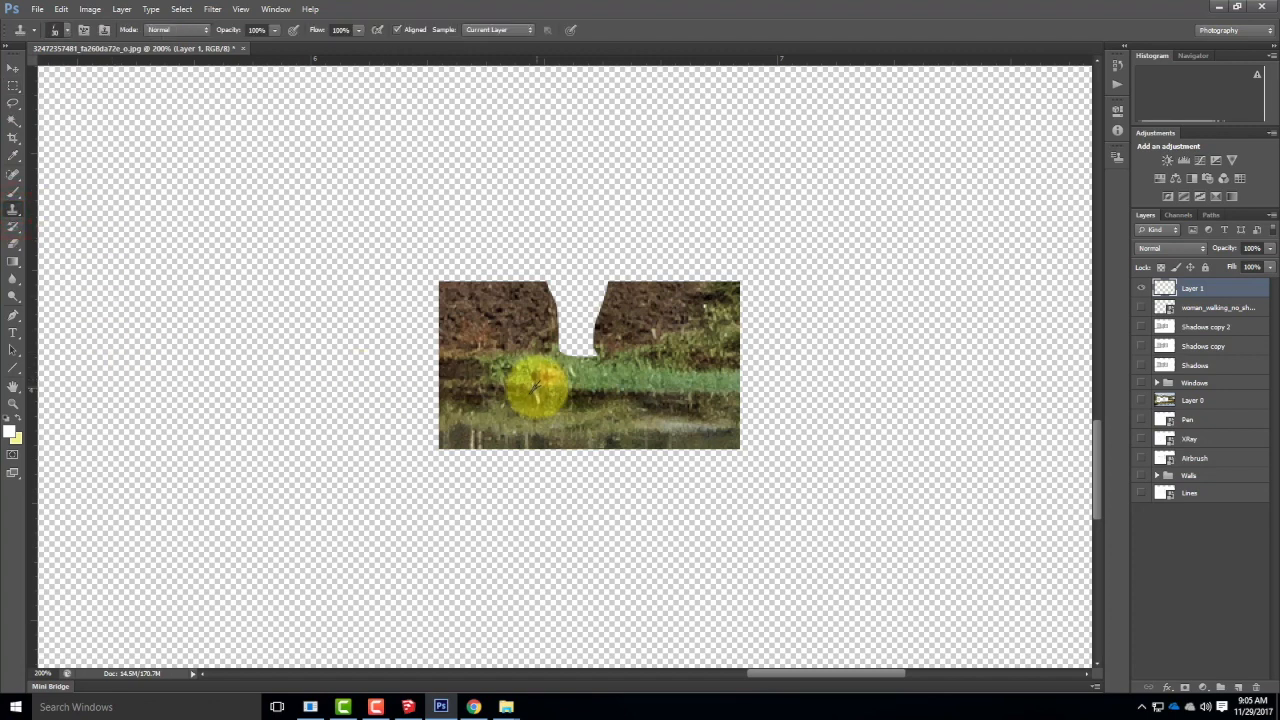
pyautogui.keyDown('alt'); pyautogui.click(586, 371); pyautogui.keyUp('alt')
pyautogui.click(583, 357)
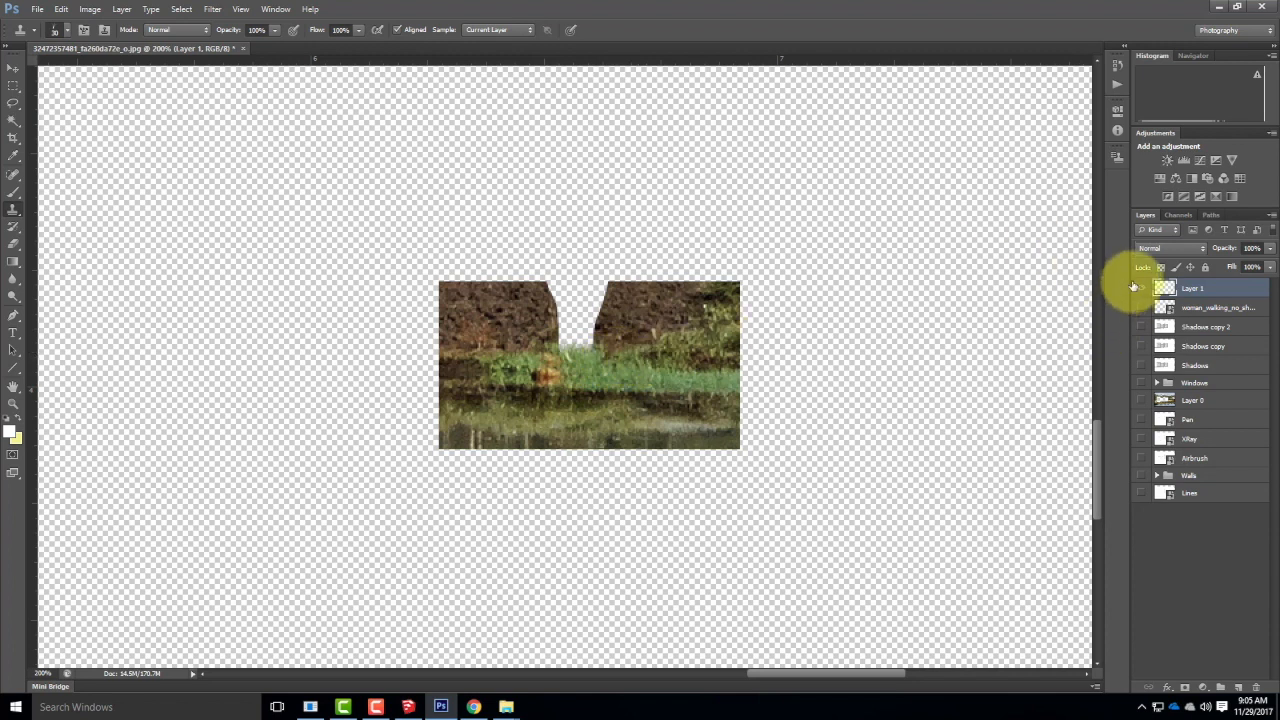
# Show the woman and all other layers again, leaving only Shadows copy and Shadows hidden.
pyautogui.click(1142, 309)
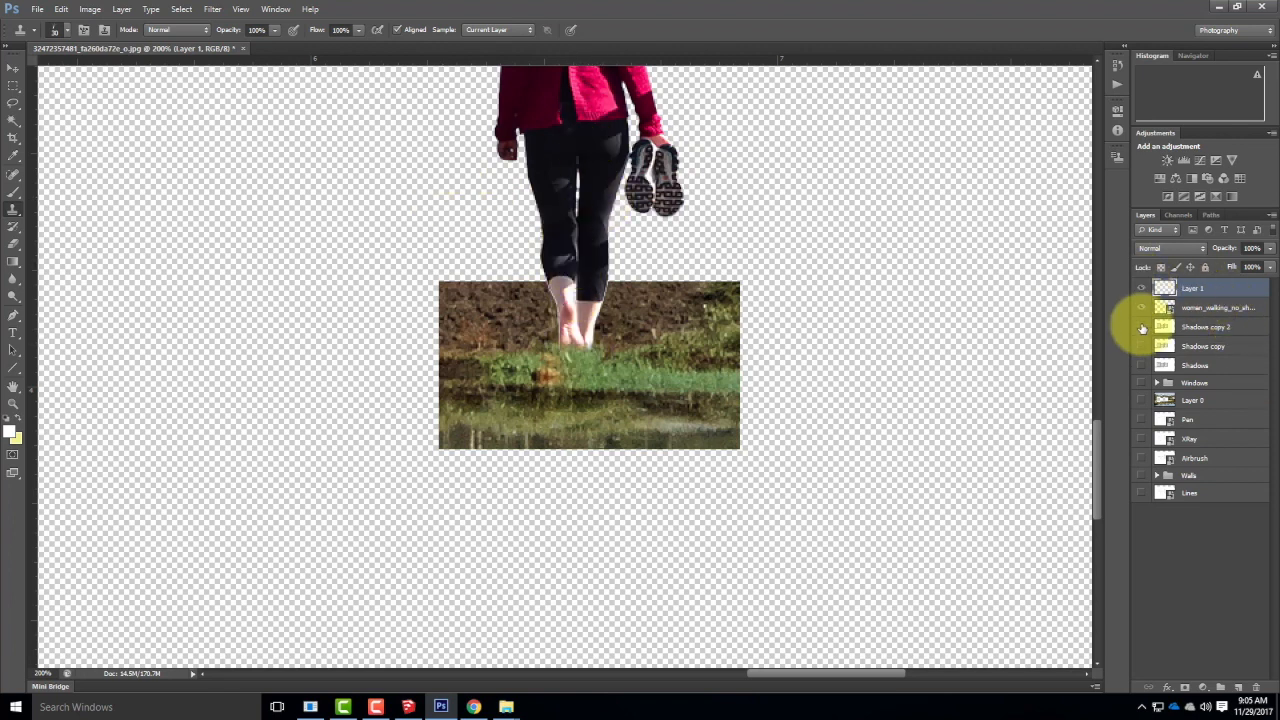
pyautogui.moveTo(1142, 331); pyautogui.dragTo(1138, 493)
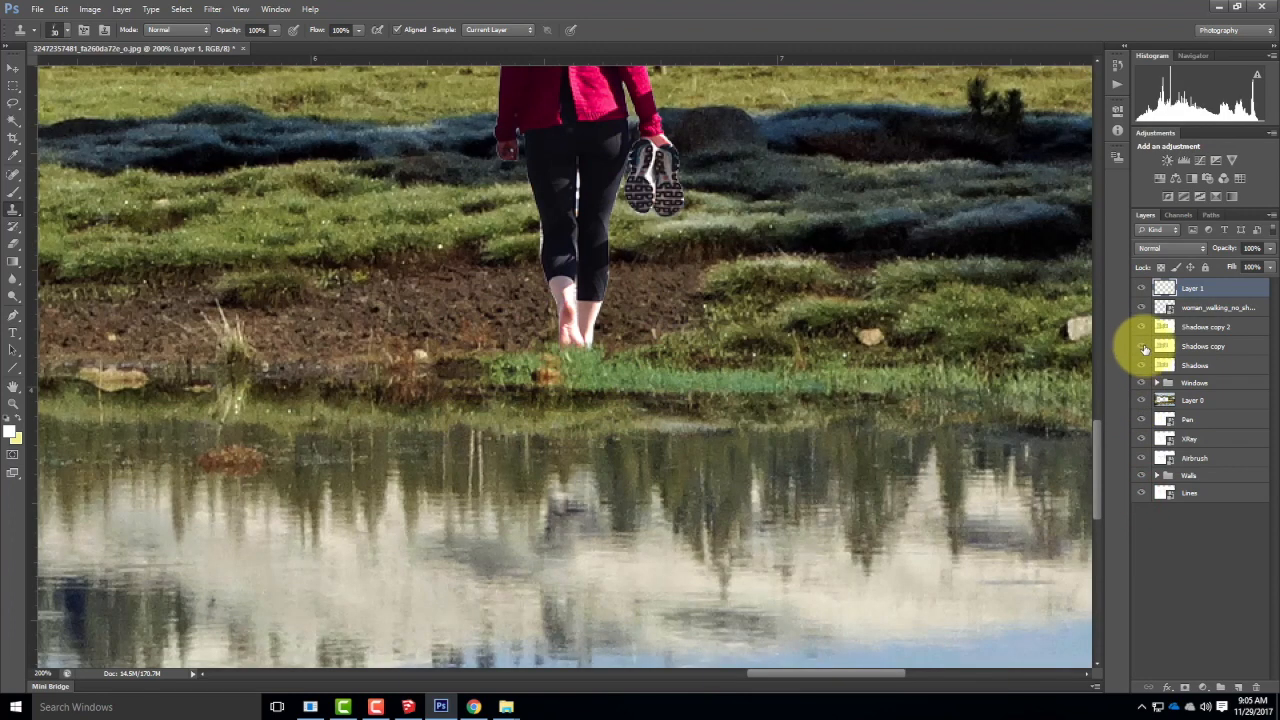
pyautogui.click(1141, 346)
pyautogui.click(1140, 365)
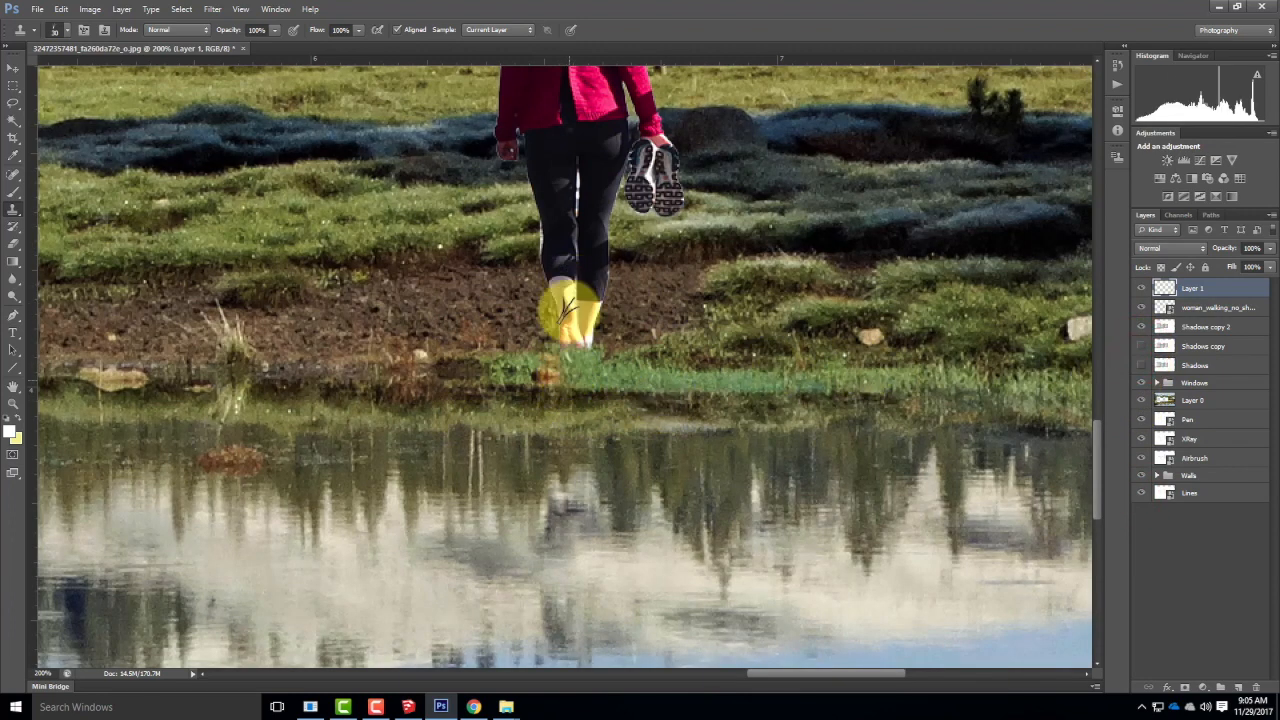
# Rasterize the woman_walking_no_shoes smart object layer.
pyautogui.hotkey('ctrl', '0')
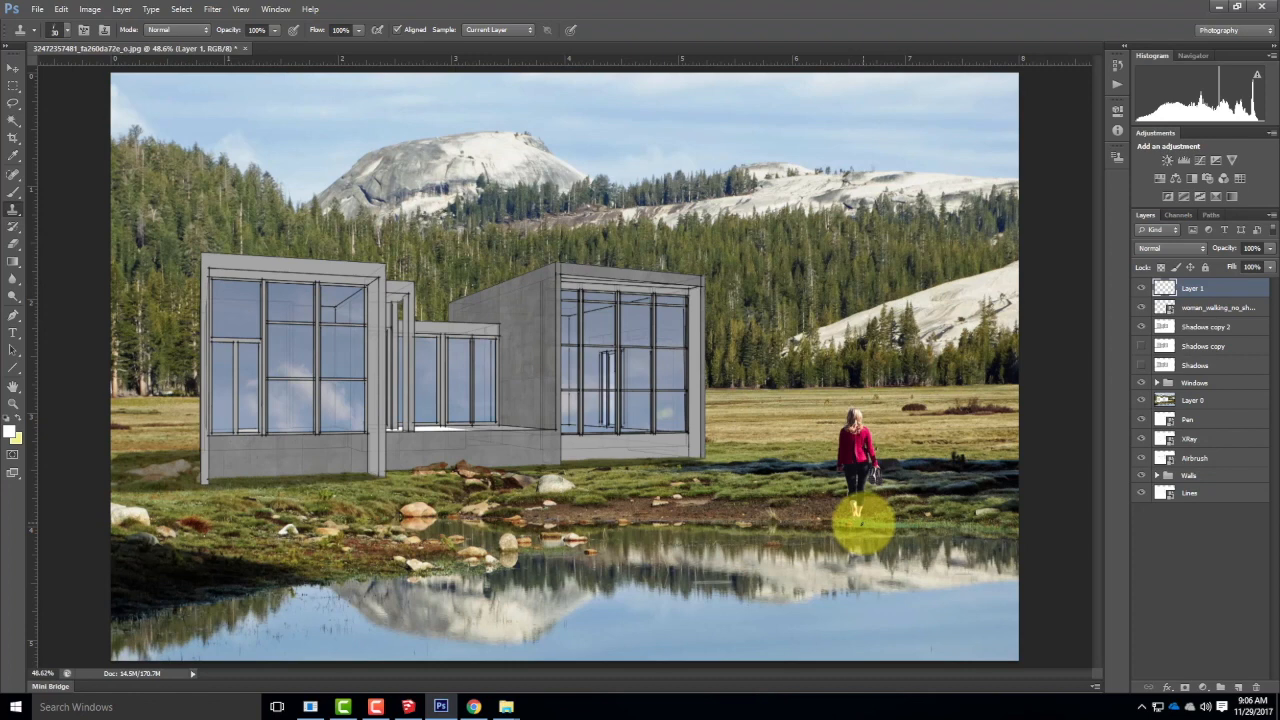
pyautogui.moveTo(866, 490)
pyautogui.mouseDown()
pyautogui.moveTo(851, 443)
pyautogui.moveTo(855, 455)
pyautogui.mouseUp()
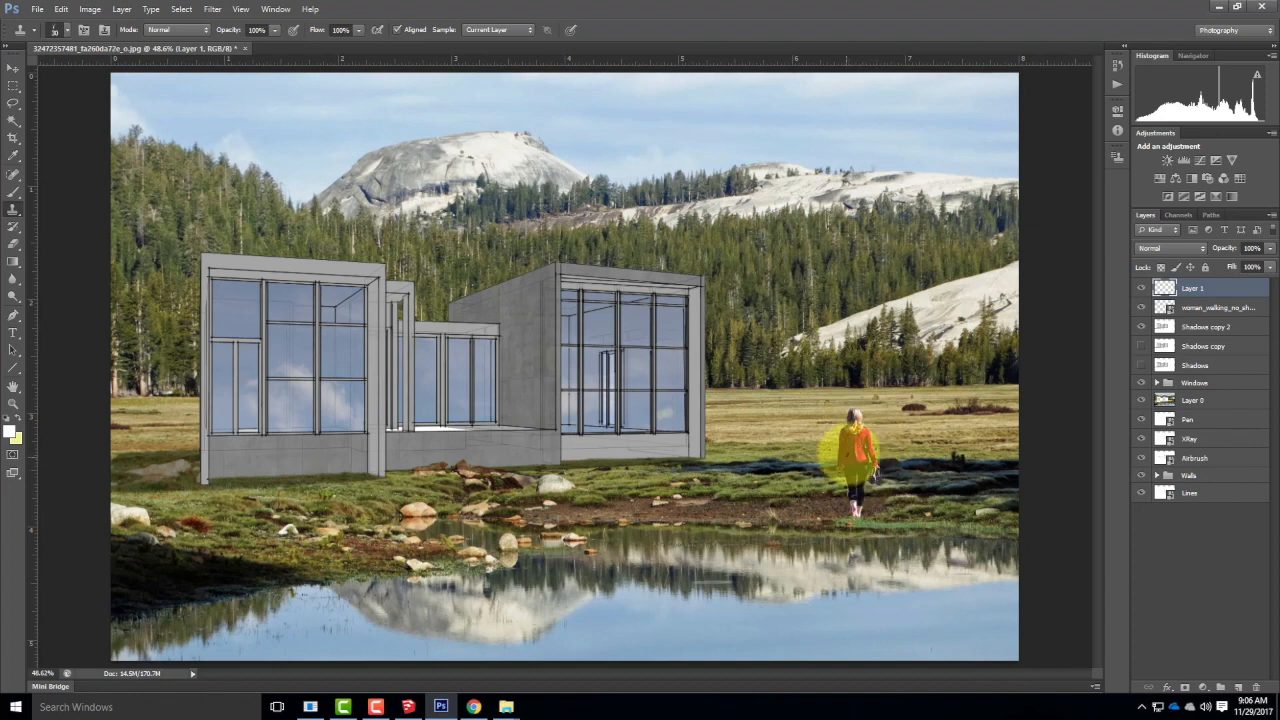
pyautogui.click(1232, 308)
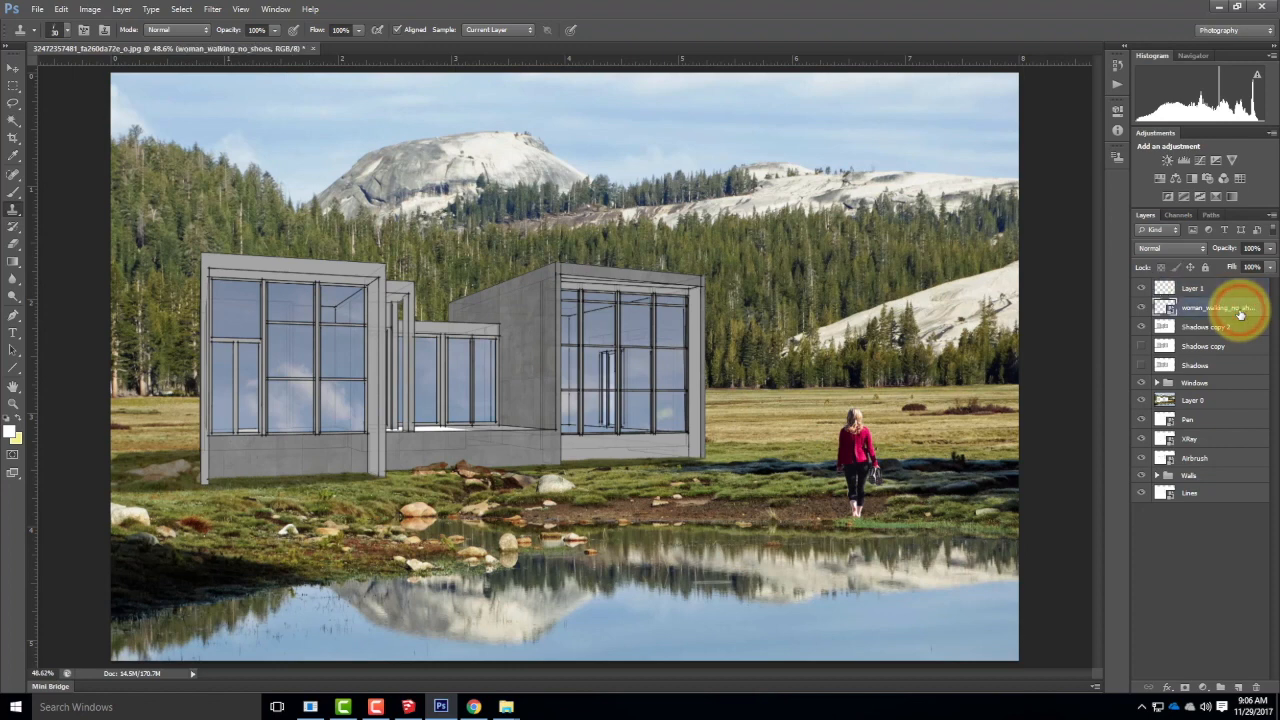
pyautogui.rightClick(1238, 310)
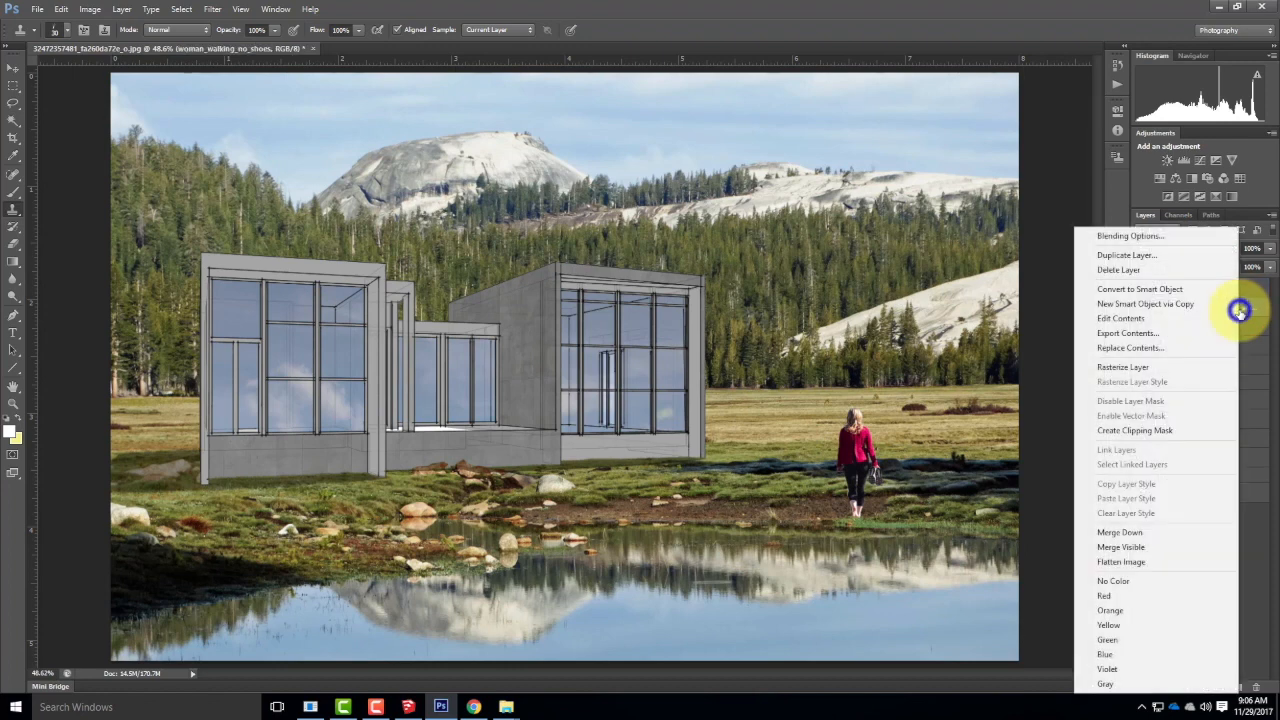
pyautogui.click(1145, 367)
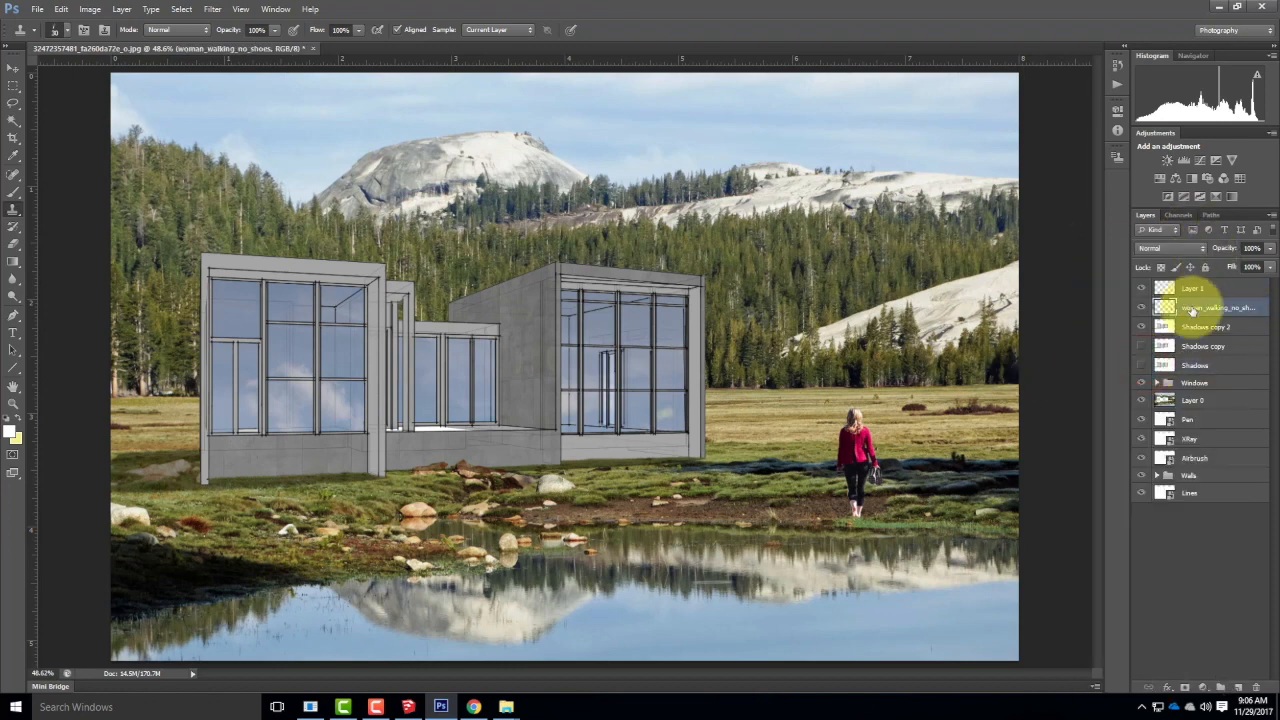
# Duplicate the woman_walking_no_shoes layer under its default copy name and flip the copy vertically.
pyautogui.rightClick(1191, 310)
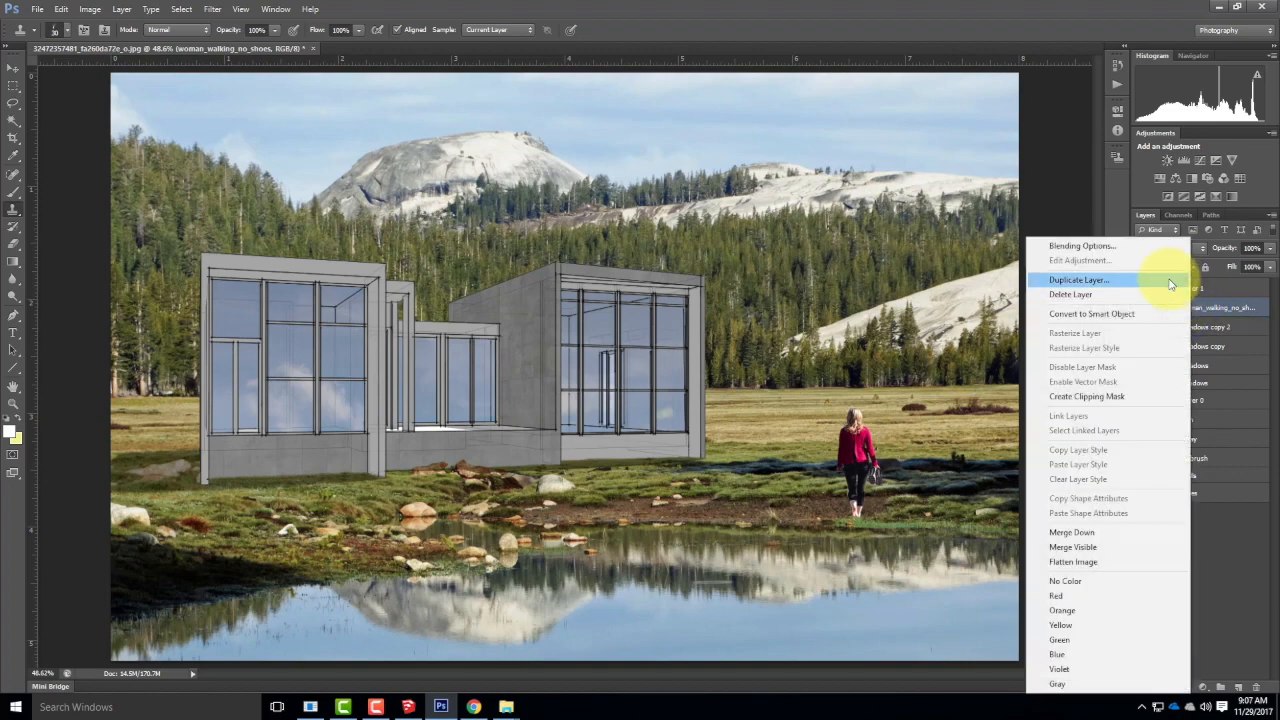
pyautogui.click(1168, 280)
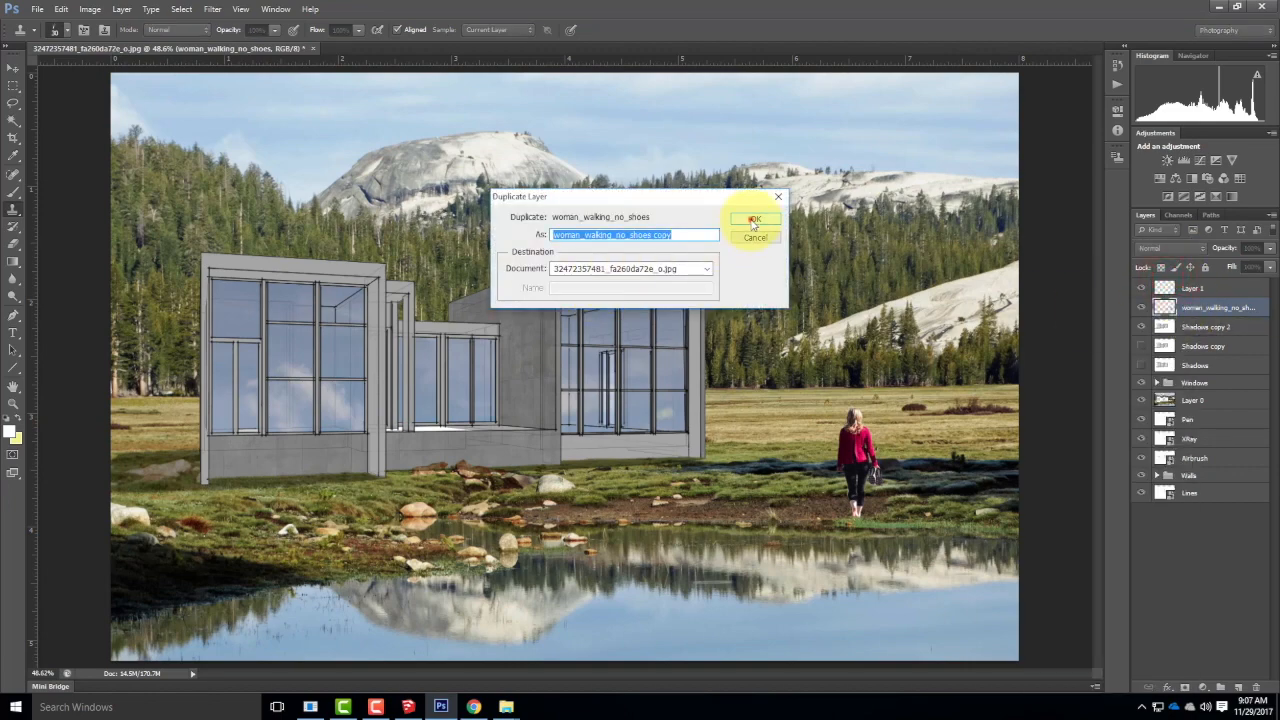
pyautogui.click(751, 219)
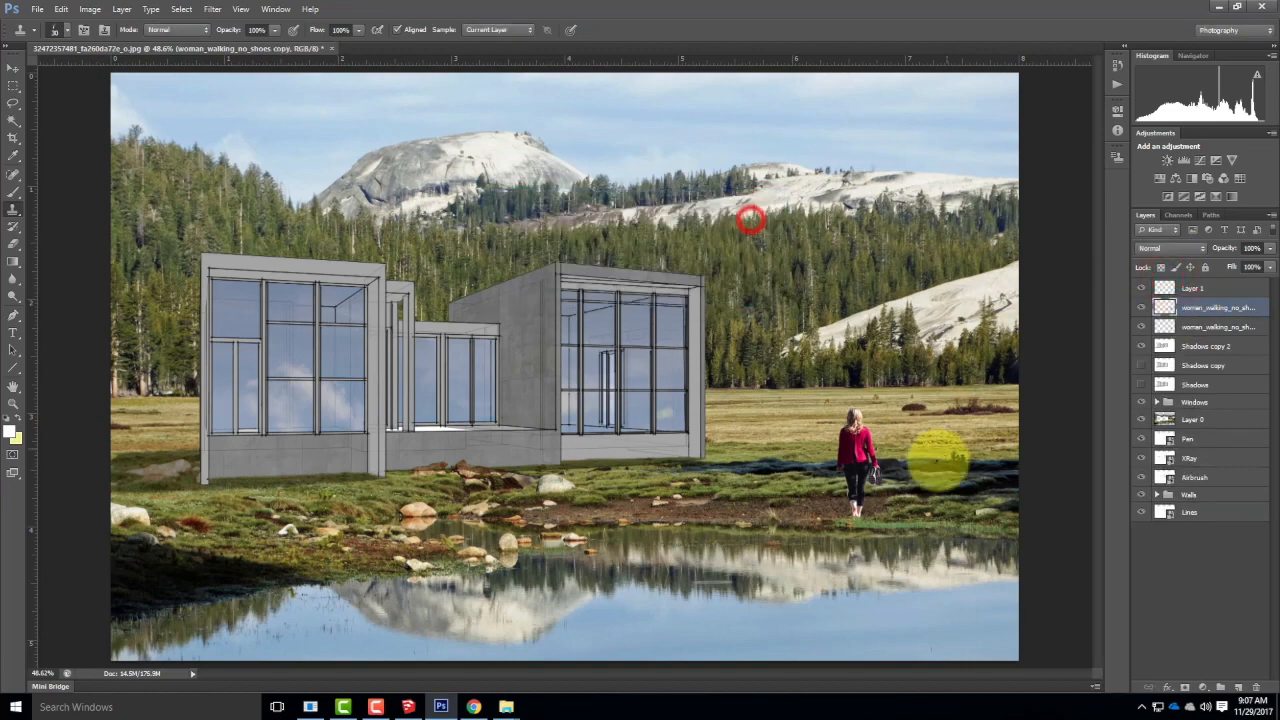
pyautogui.click(86, 9)
pyautogui.click(107, 6)
pyautogui.click(60, 9)
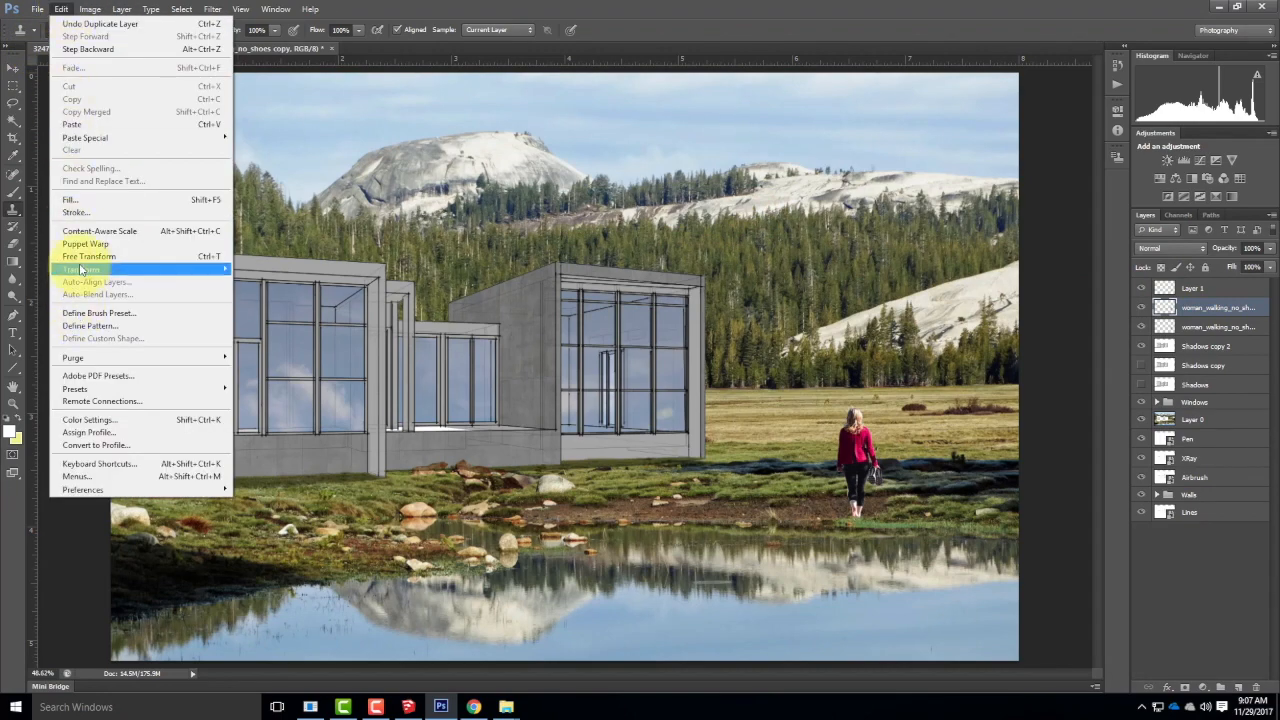
pyautogui.moveTo(220, 270)
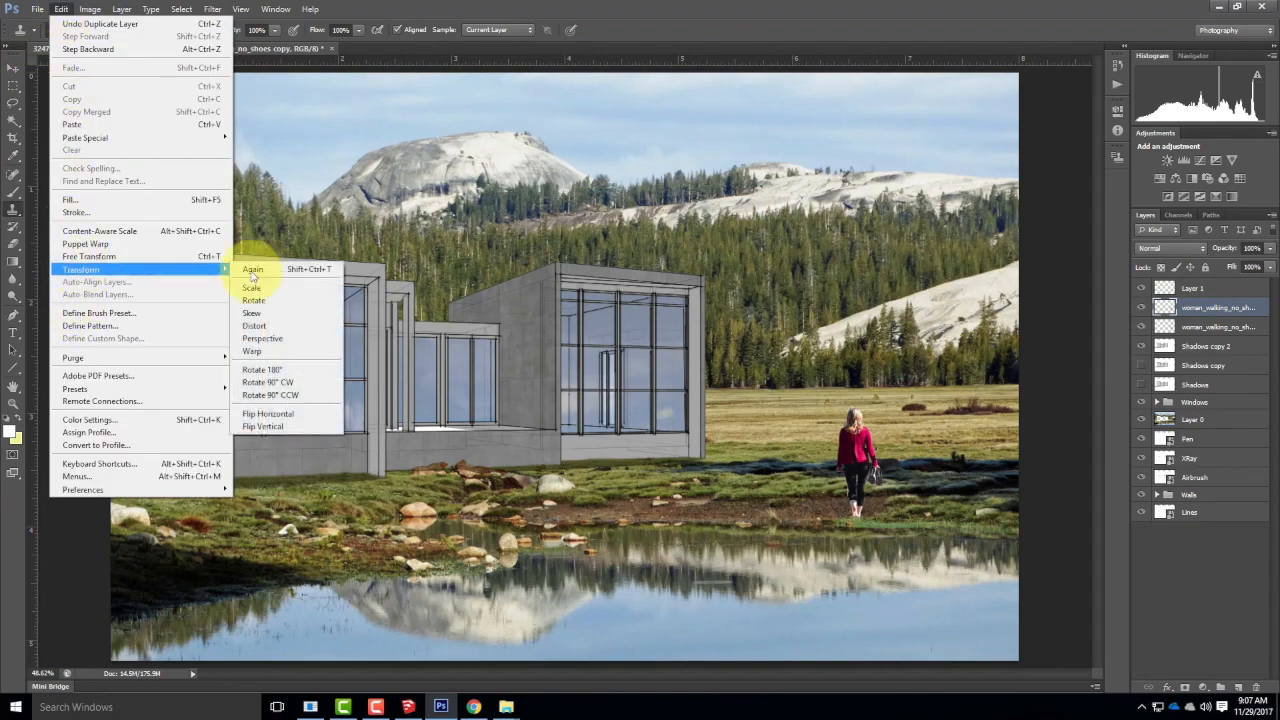
pyautogui.click(278, 428)
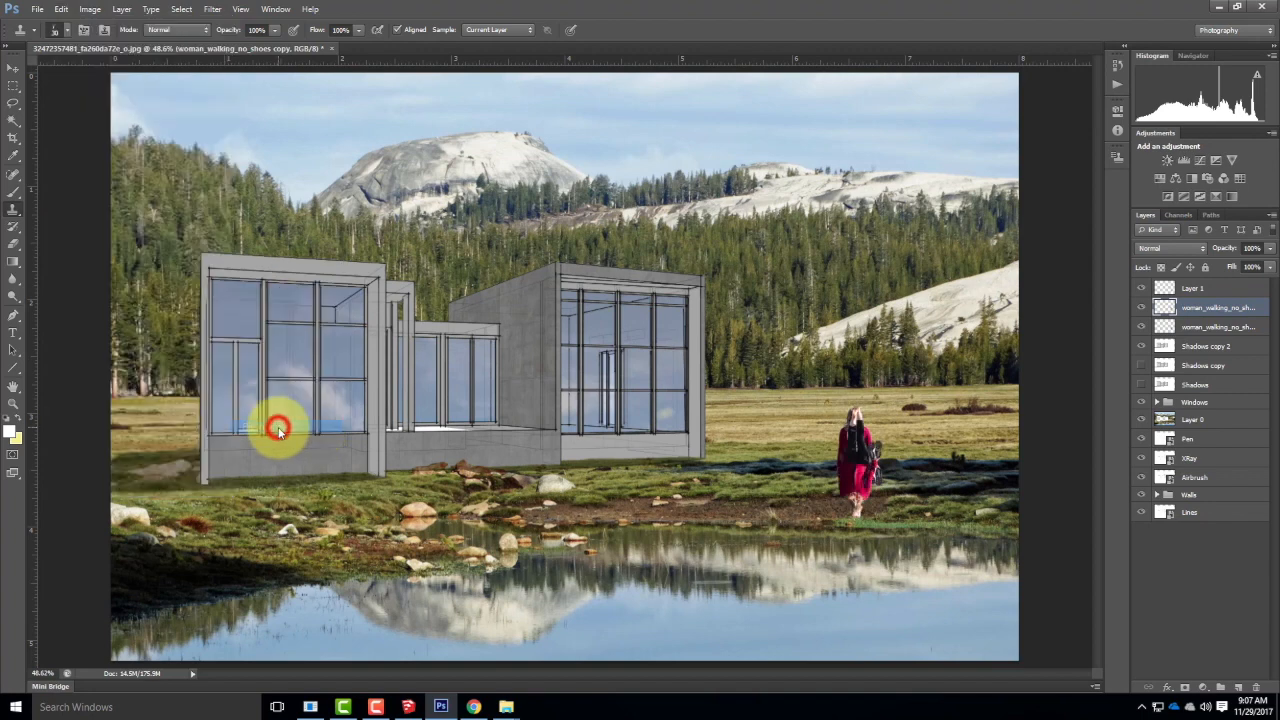
# Move the flipped woman copy straight down into the pond so it lines up beneath the standing woman as her reflection.
pyautogui.click(13, 68)
pyautogui.moveTo(855, 458); pyautogui.dragTo(860, 570)
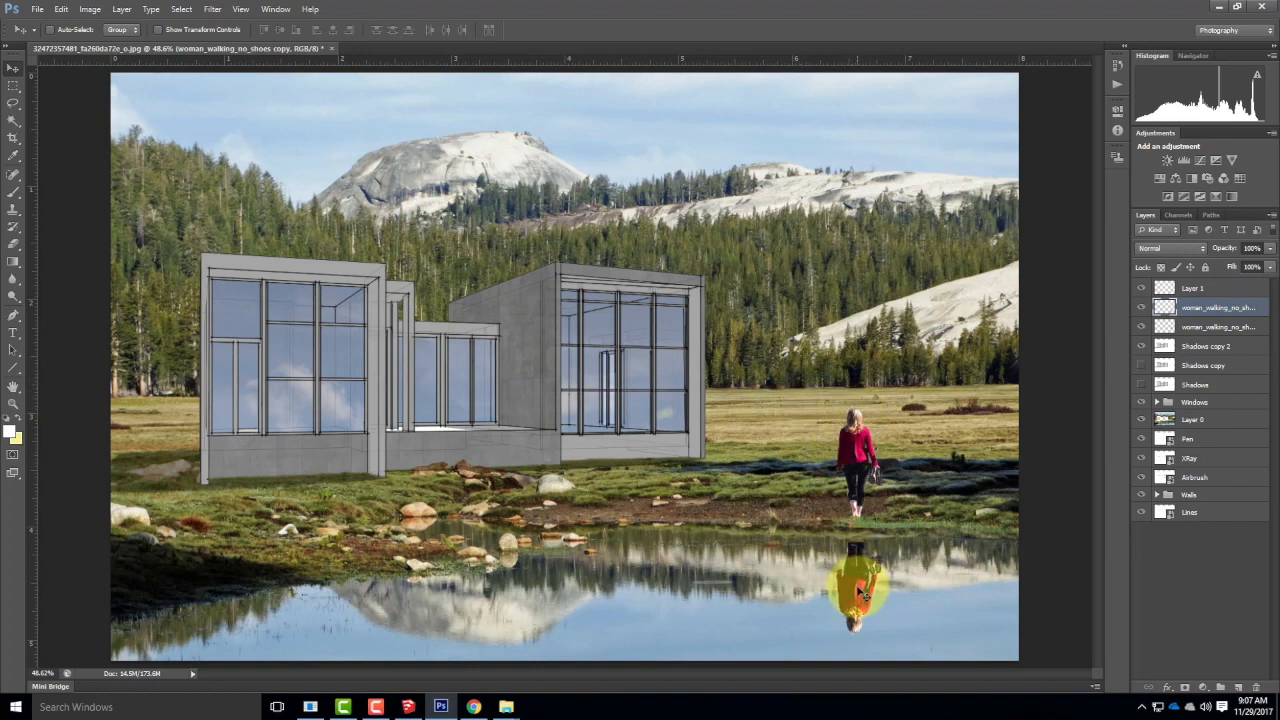
pyautogui.moveTo(862, 590); pyautogui.dragTo(860, 560)
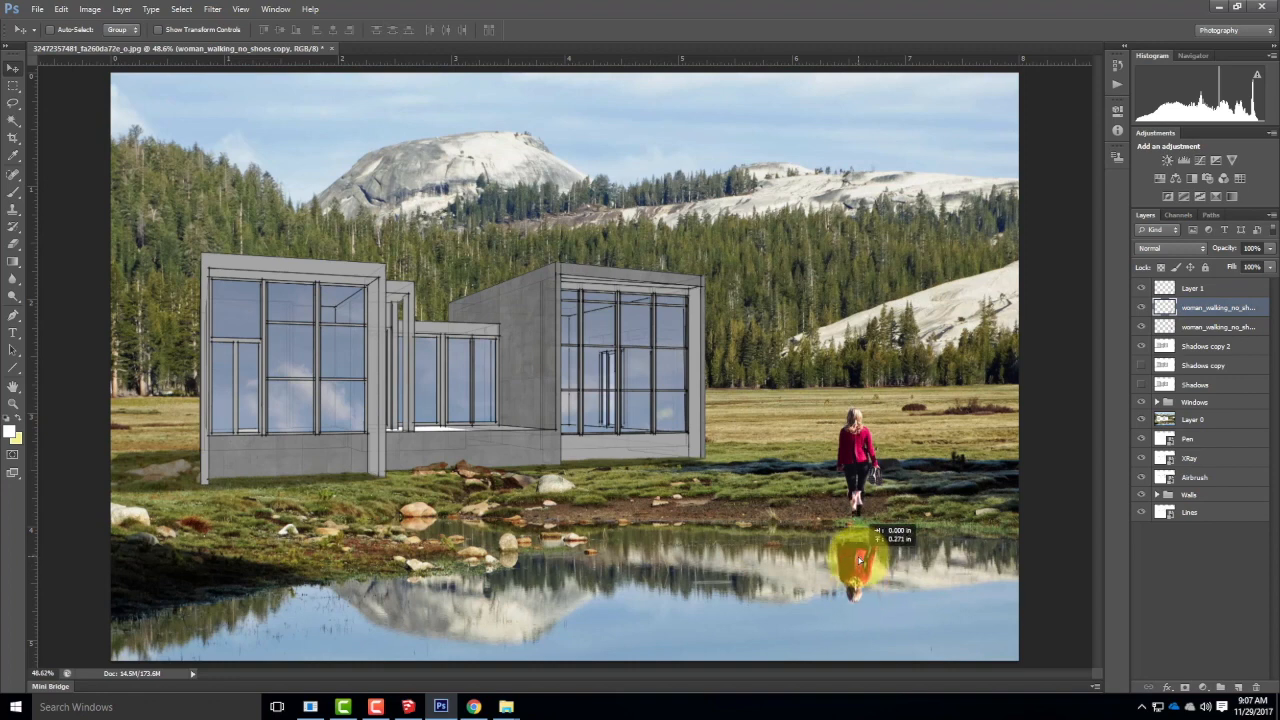
pyautogui.moveTo(859, 561); pyautogui.dragTo(858, 556)
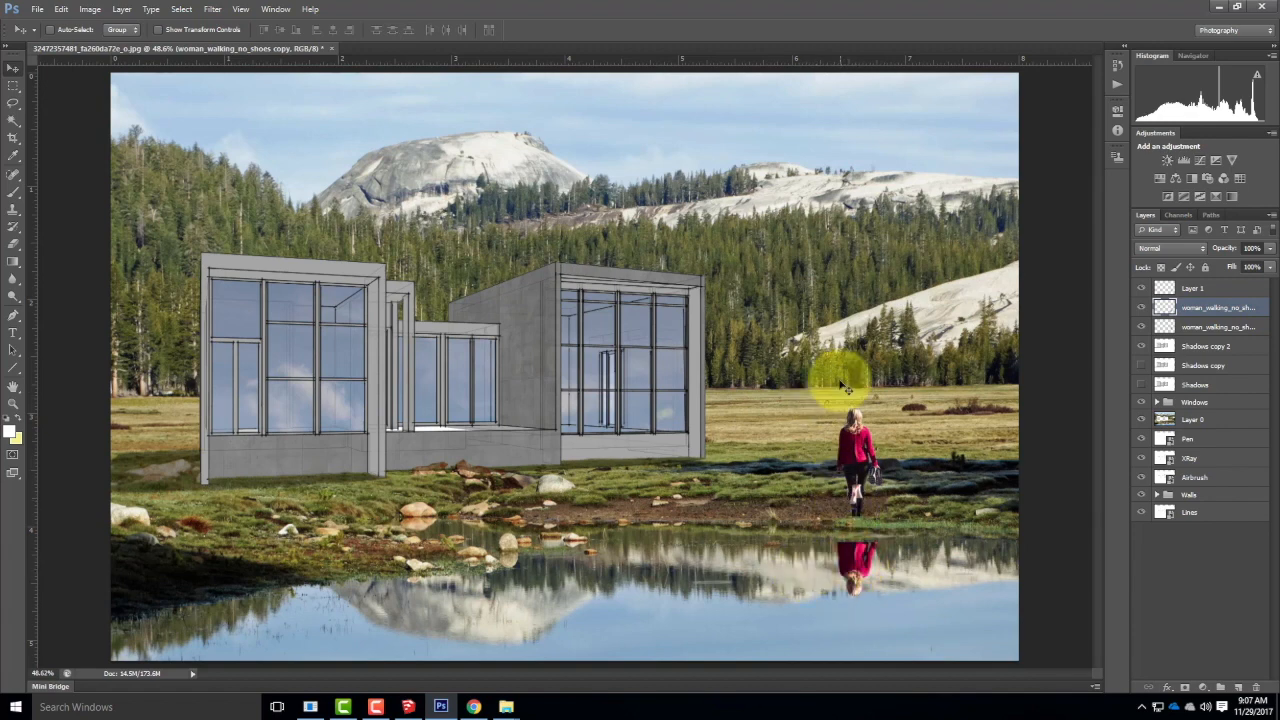
pyautogui.moveTo(856, 550)
pyautogui.mouseDown()
pyautogui.moveTo(857, 525)
pyautogui.moveTo(857, 560)
pyautogui.mouseUp()
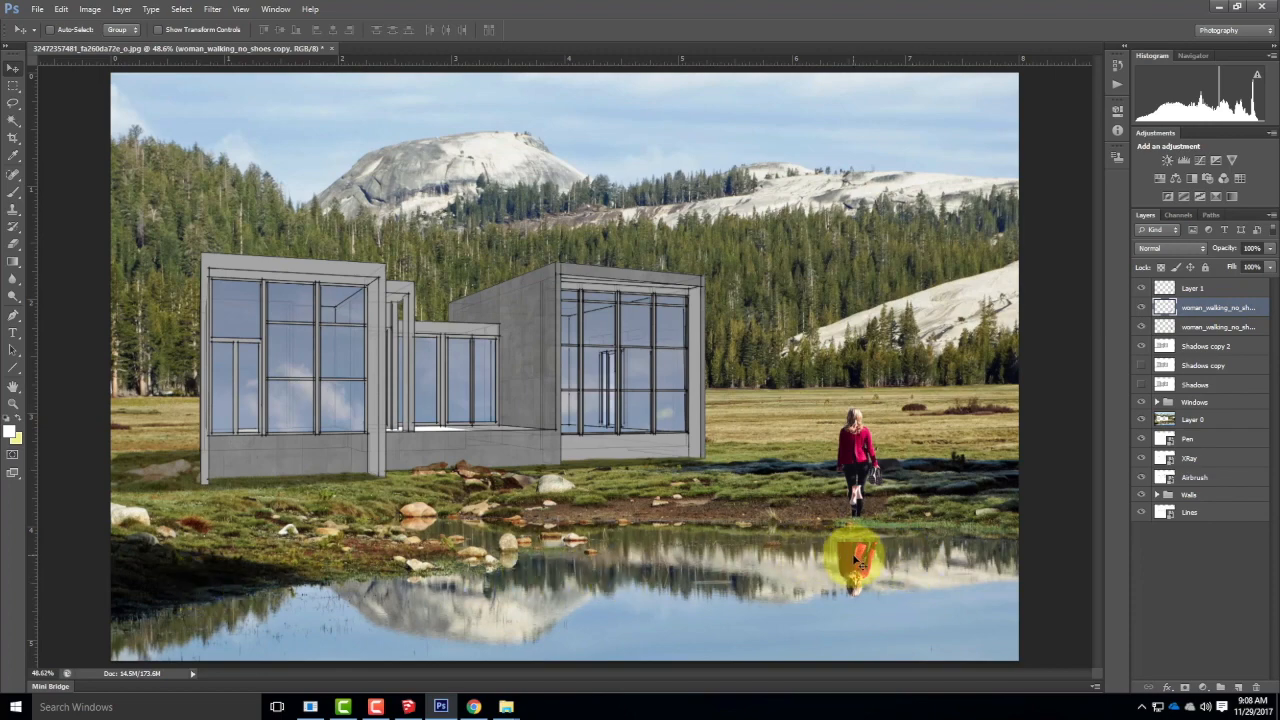
# Move the flipped woman copy above Layer 1 in the layer stack and rename it Woman Reflection.
pyautogui.hotkey('ctrl', '=')
pyautogui.hotkey('ctrl', '=')
pyautogui.hotkey('ctrl', '=')
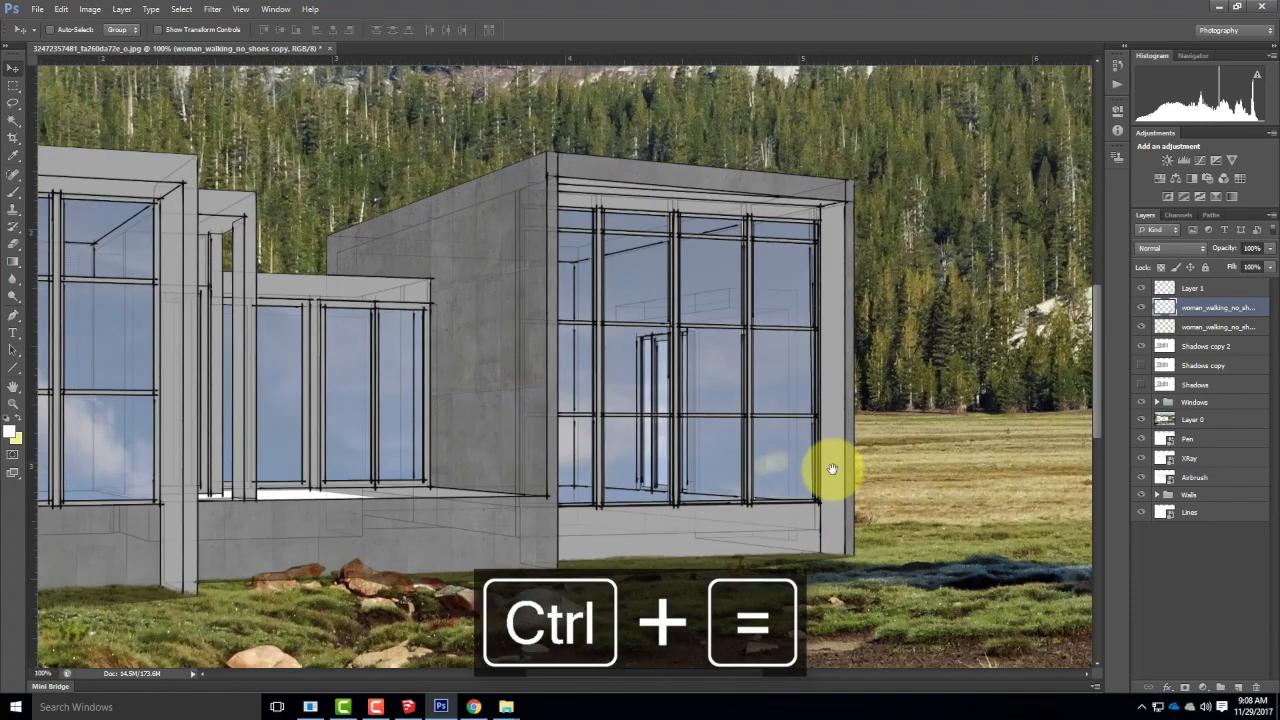
pyautogui.moveTo(831, 468); pyautogui.dragTo(180, 129)
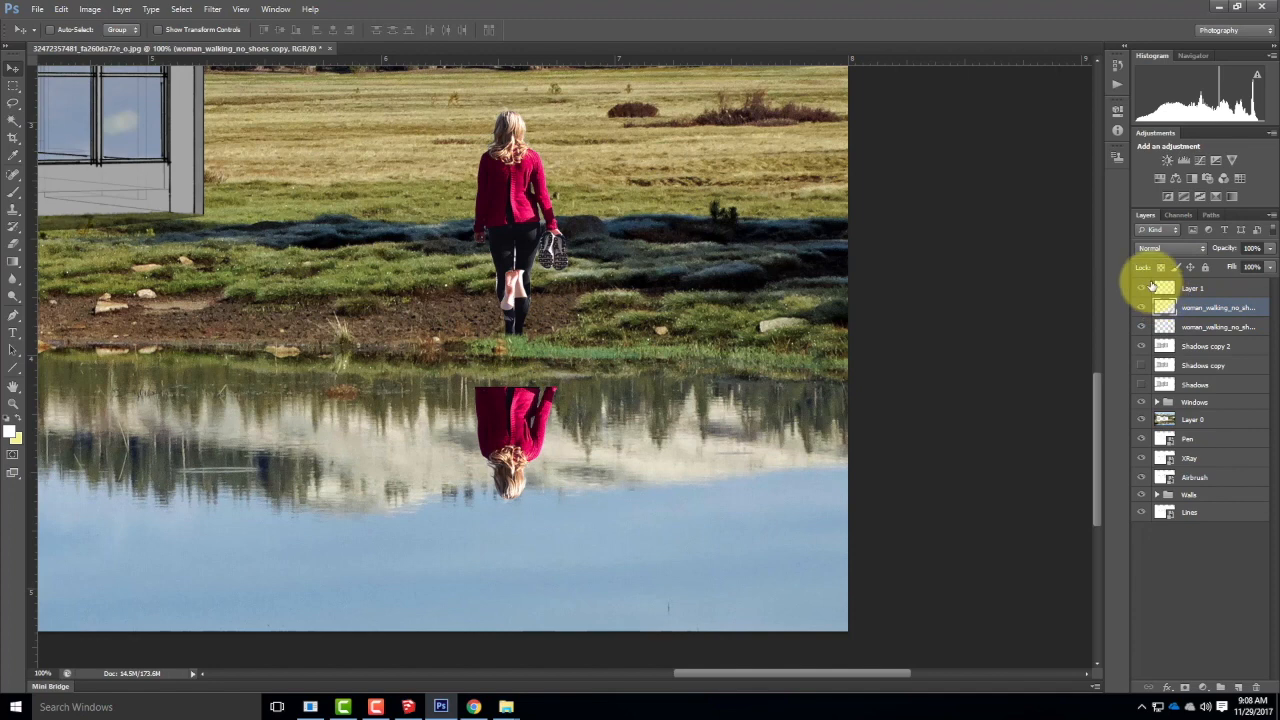
pyautogui.moveTo(1203, 305); pyautogui.dragTo(1203, 281)
pyautogui.doubleClick(1205, 288)
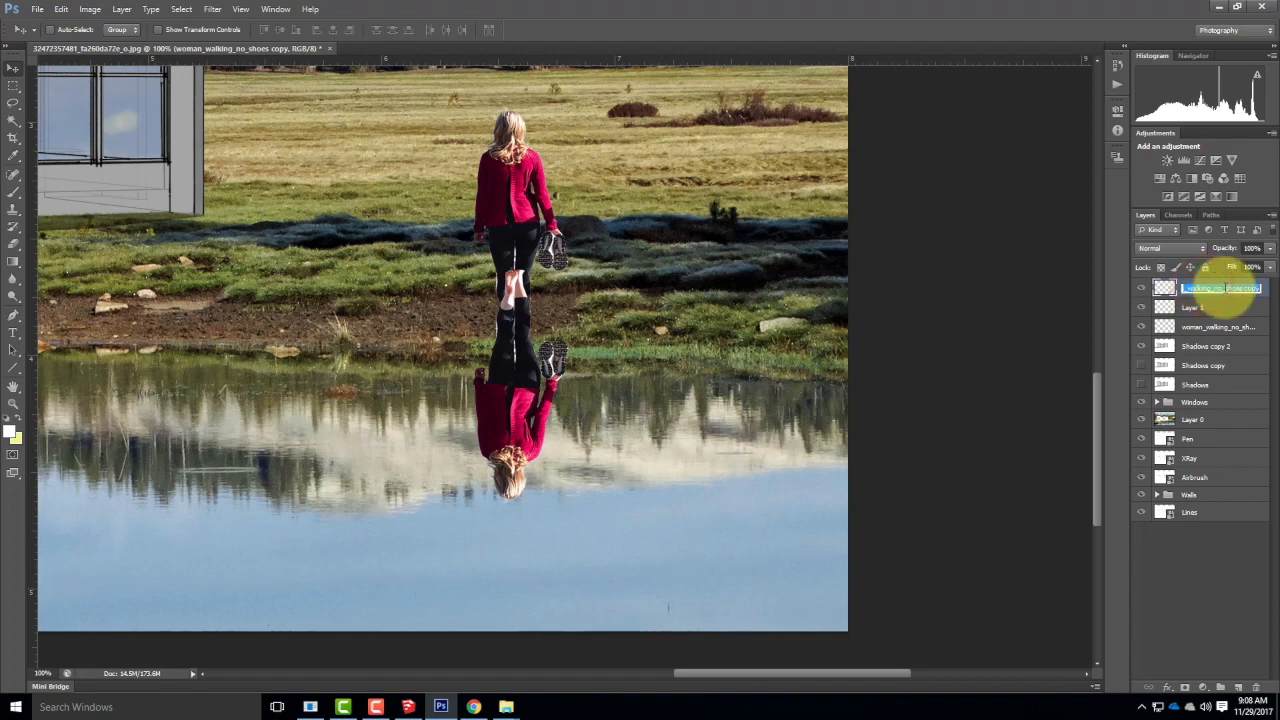
pyautogui.write('Woman Re')
pyautogui.press('BackSpace')
pyautogui.write('flection')
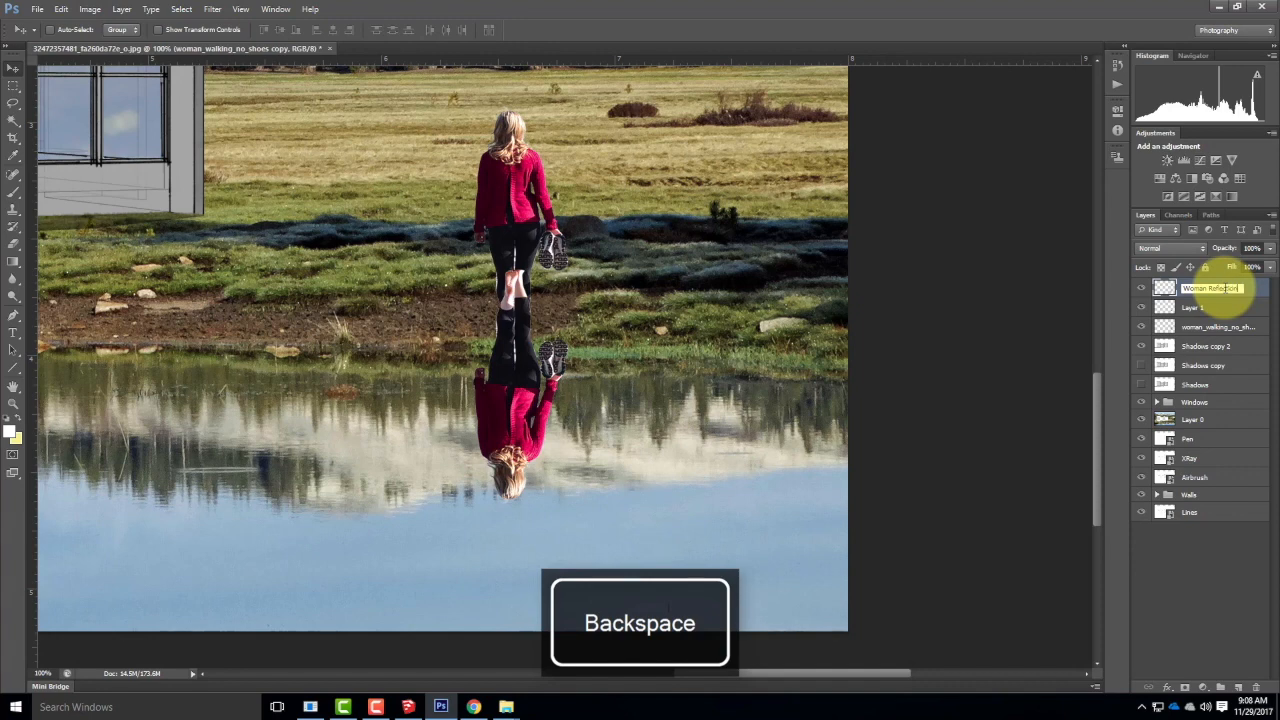
# Erase the parts of the reflection's legs and shoes that overlap the shore above the waterline.
pyautogui.click(13, 243)
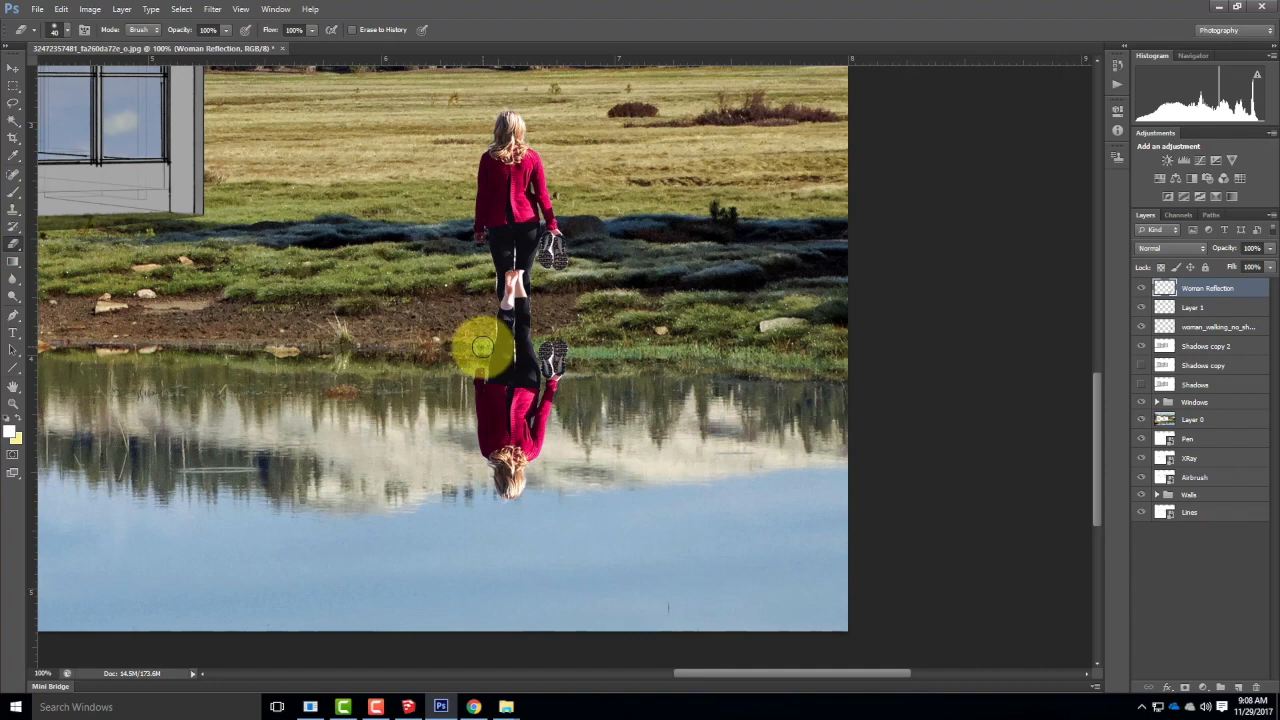
pyautogui.moveTo(483, 346)
pyautogui.mouseDown()
pyautogui.moveTo(549, 344)
pyautogui.moveTo(478, 343)
pyautogui.moveTo(573, 339)
pyautogui.moveTo(471, 328)
pyautogui.moveTo(573, 318)
pyautogui.moveTo(473, 303)
pyautogui.moveTo(519, 298)
pyautogui.moveTo(494, 296)
pyautogui.moveTo(493, 280)
pyautogui.moveTo(540, 269)
pyautogui.moveTo(541, 340)
pyautogui.moveTo(488, 342)
pyautogui.moveTo(549, 347)
pyautogui.moveTo(476, 342)
pyautogui.moveTo(674, 327)
pyautogui.moveTo(735, 389)
pyautogui.moveTo(547, 343)
pyautogui.mouseUp()
pyautogui.click(564, 348)
pyautogui.click(551, 346)
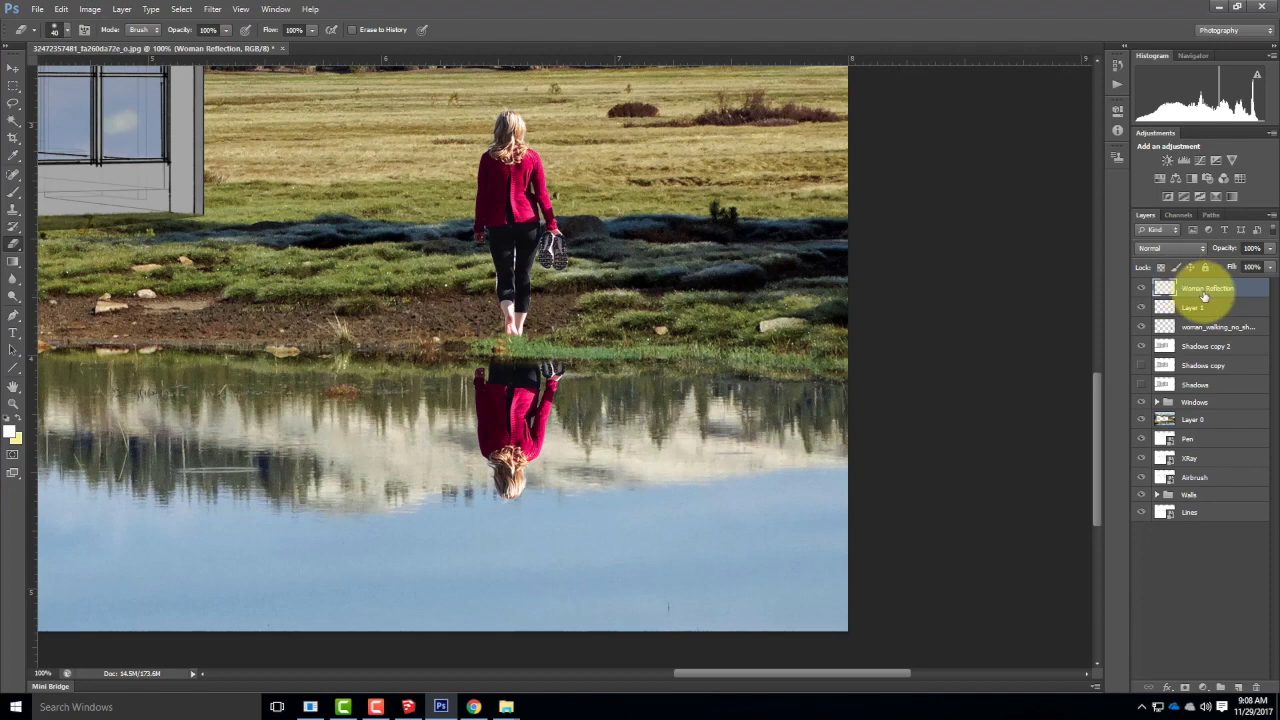
# Set the Woman Reflection layer's opacity to 99%.
pyautogui.moveTo(1270, 249)
pyautogui.mouseDown()
pyautogui.moveTo(1234, 263)
pyautogui.moveTo(1272, 266)
pyautogui.mouseUp()
pyautogui.click(1236, 266)
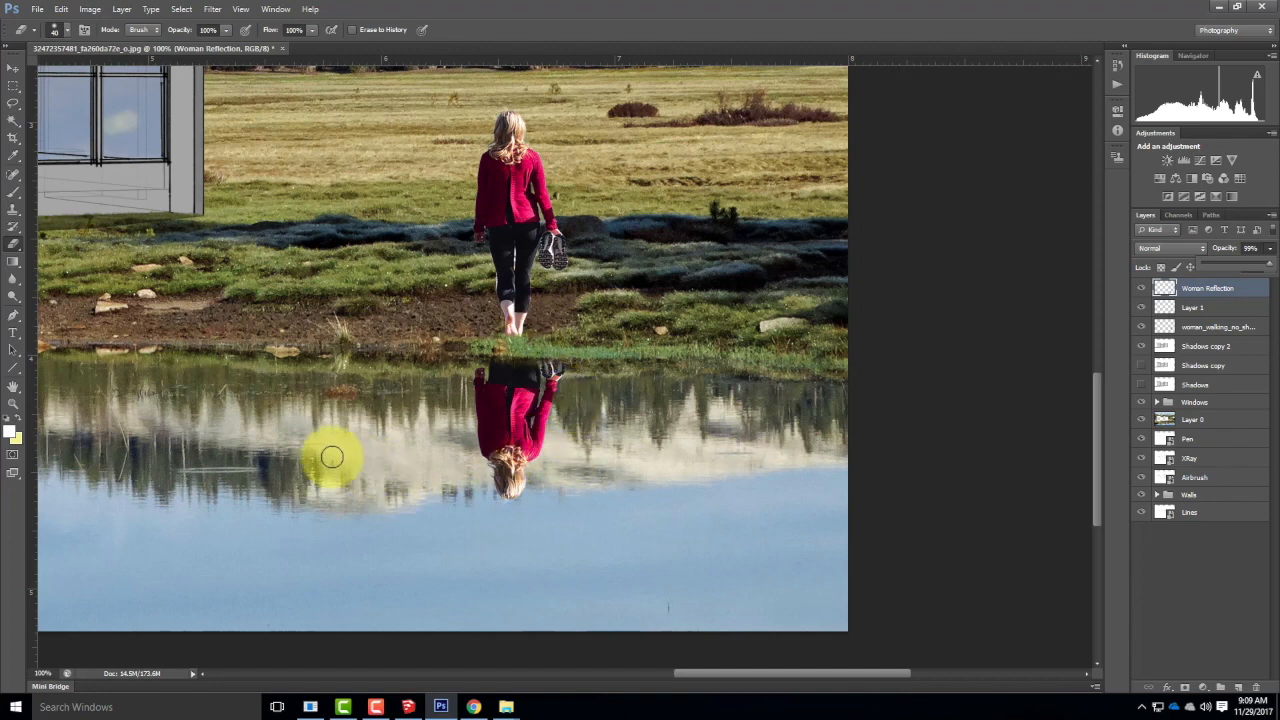
pyautogui.click(1191, 293)
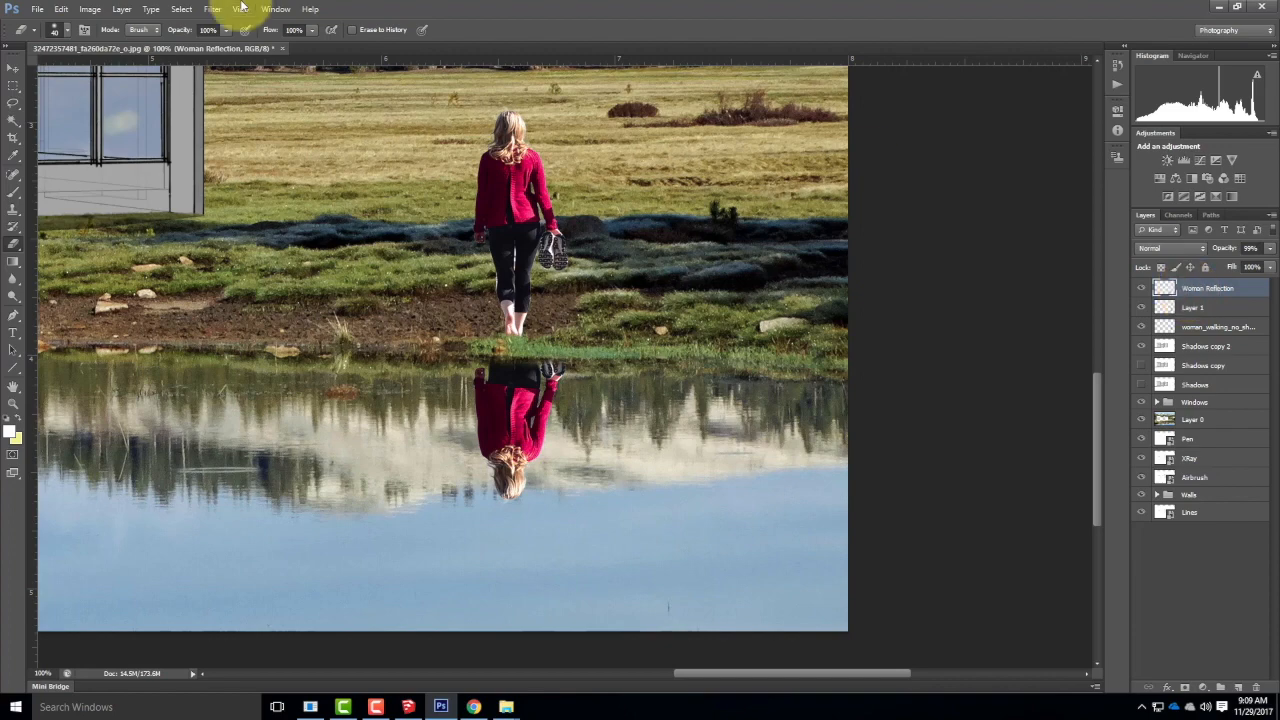
# Apply a Gaussian Blur with a very small radius to the Woman Reflection layer so the figure softens slightly but stays recognizable.
pyautogui.click(186, 10)
pyautogui.moveTo(206, 10)
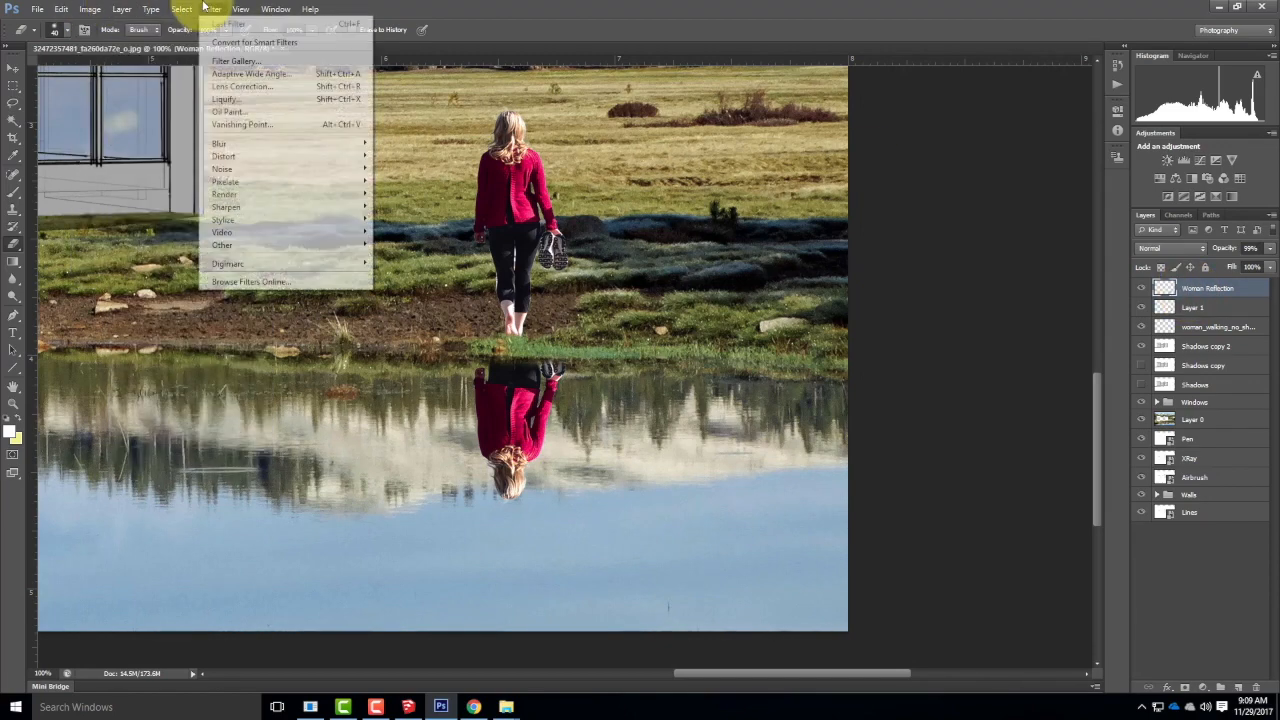
pyautogui.moveTo(251, 149)
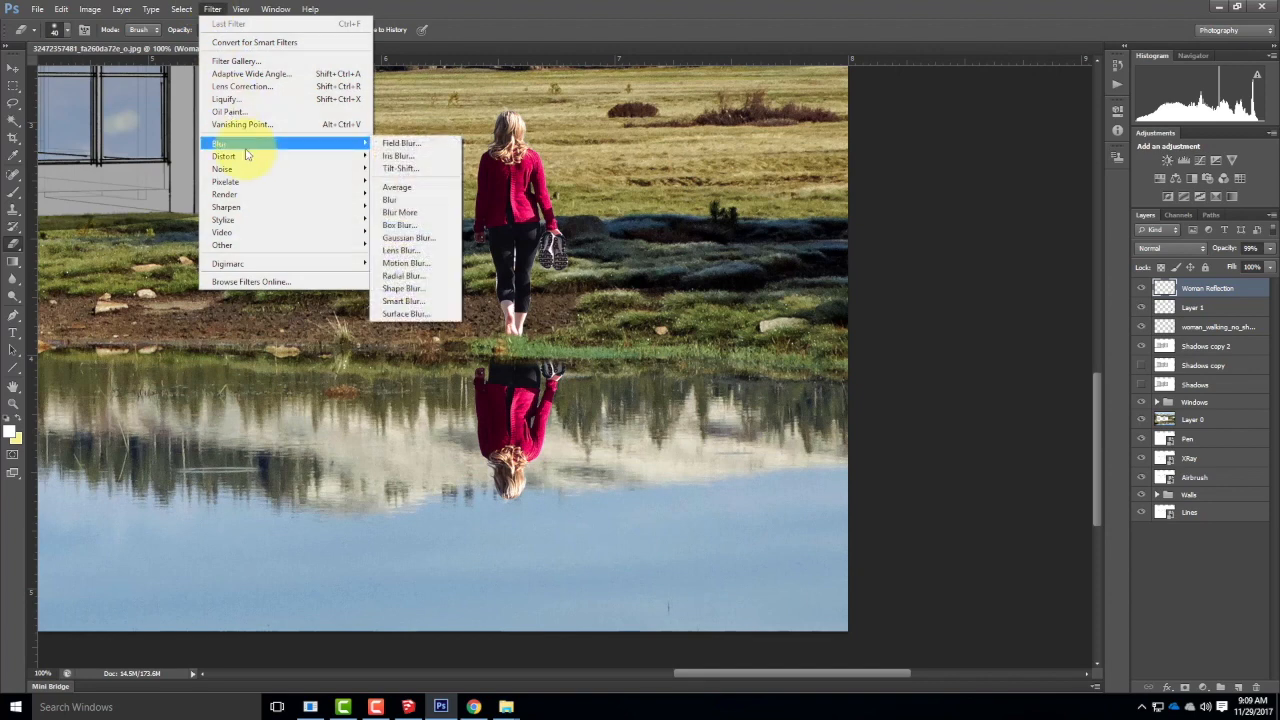
pyautogui.click(388, 238)
pyautogui.moveTo(691, 277); pyautogui.dragTo(759, 214)
pyautogui.click(695, 244)
pyautogui.click(720, 256)
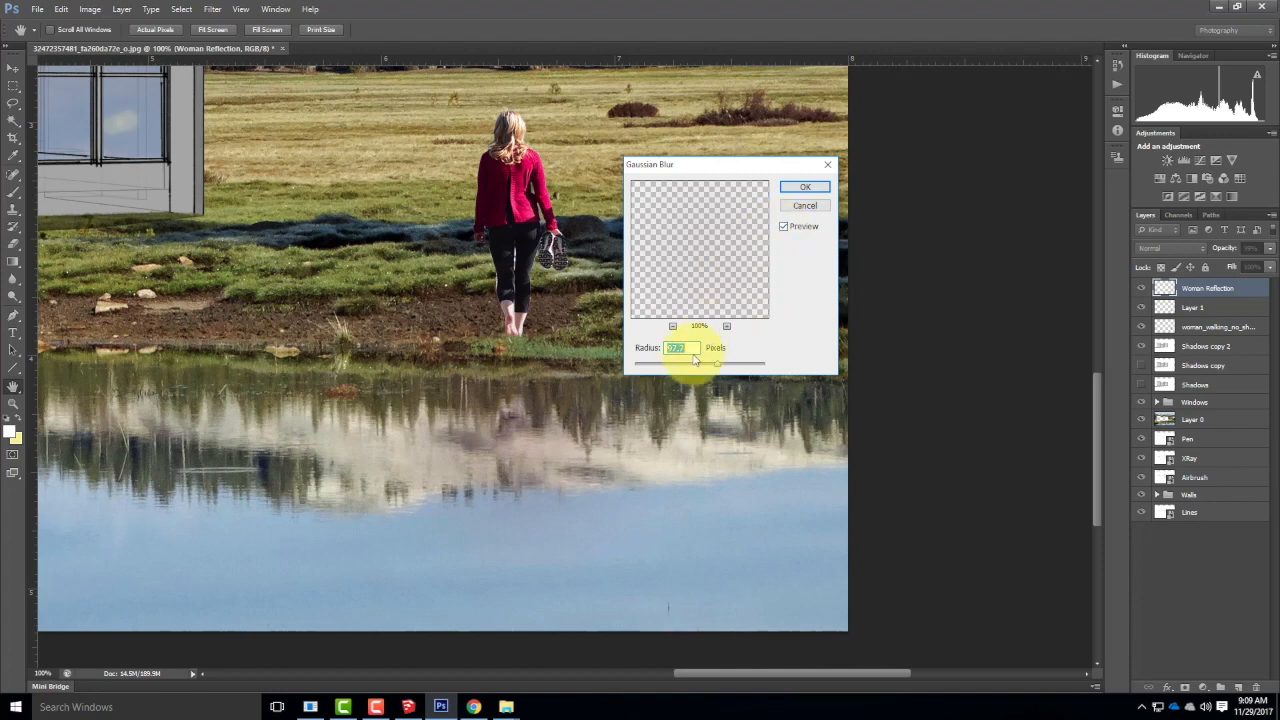
pyautogui.moveTo(716, 366); pyautogui.dragTo(645, 363)
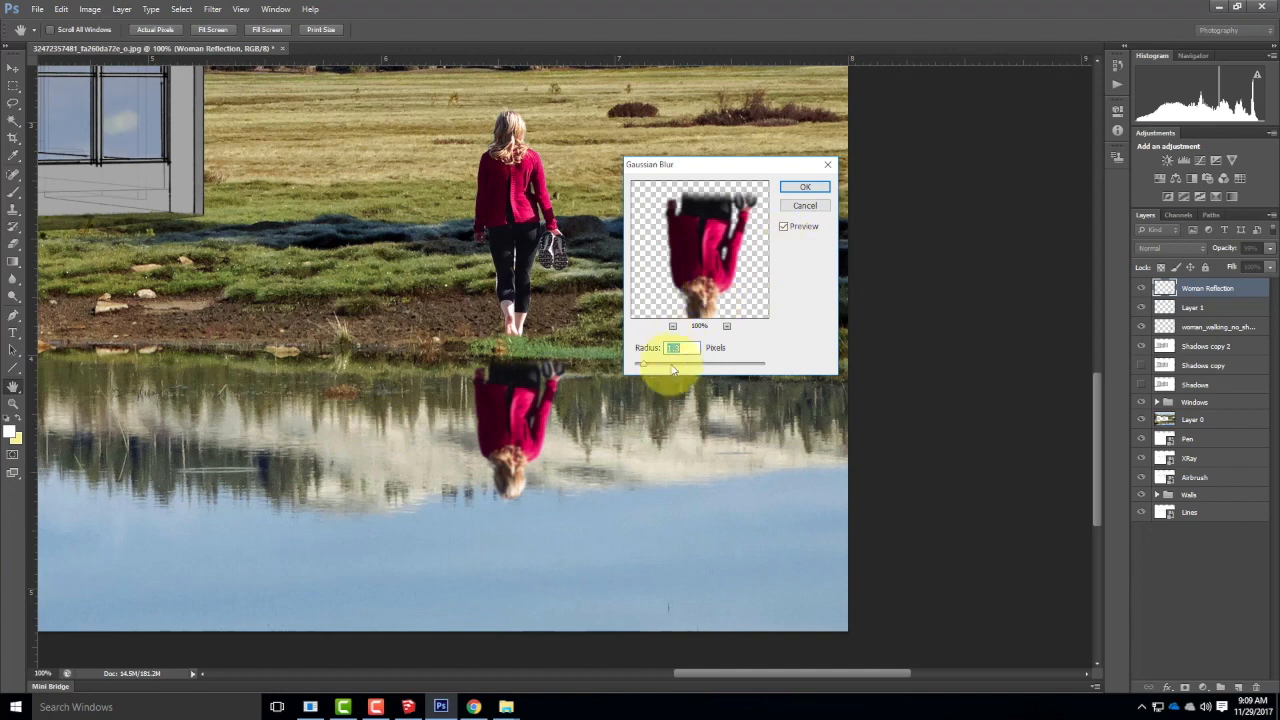
pyautogui.moveTo(645, 365); pyautogui.dragTo(641, 366)
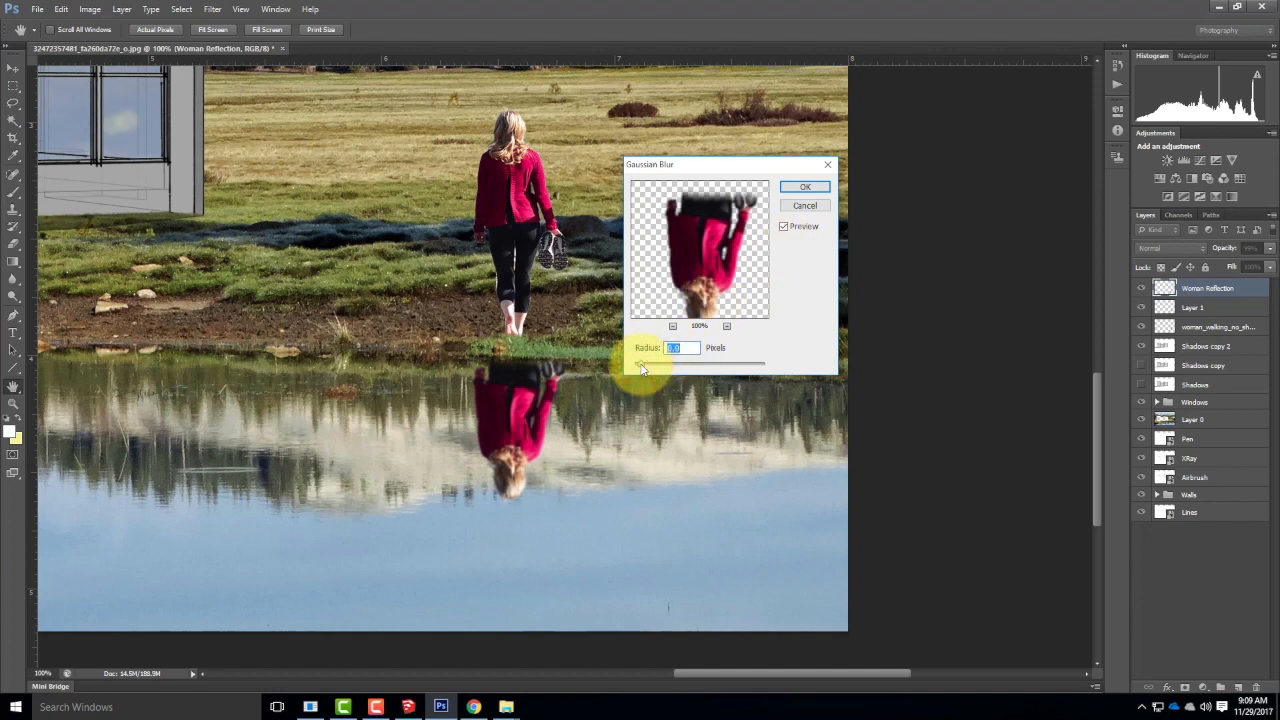
pyautogui.moveTo(643, 368); pyautogui.dragTo(640, 368)
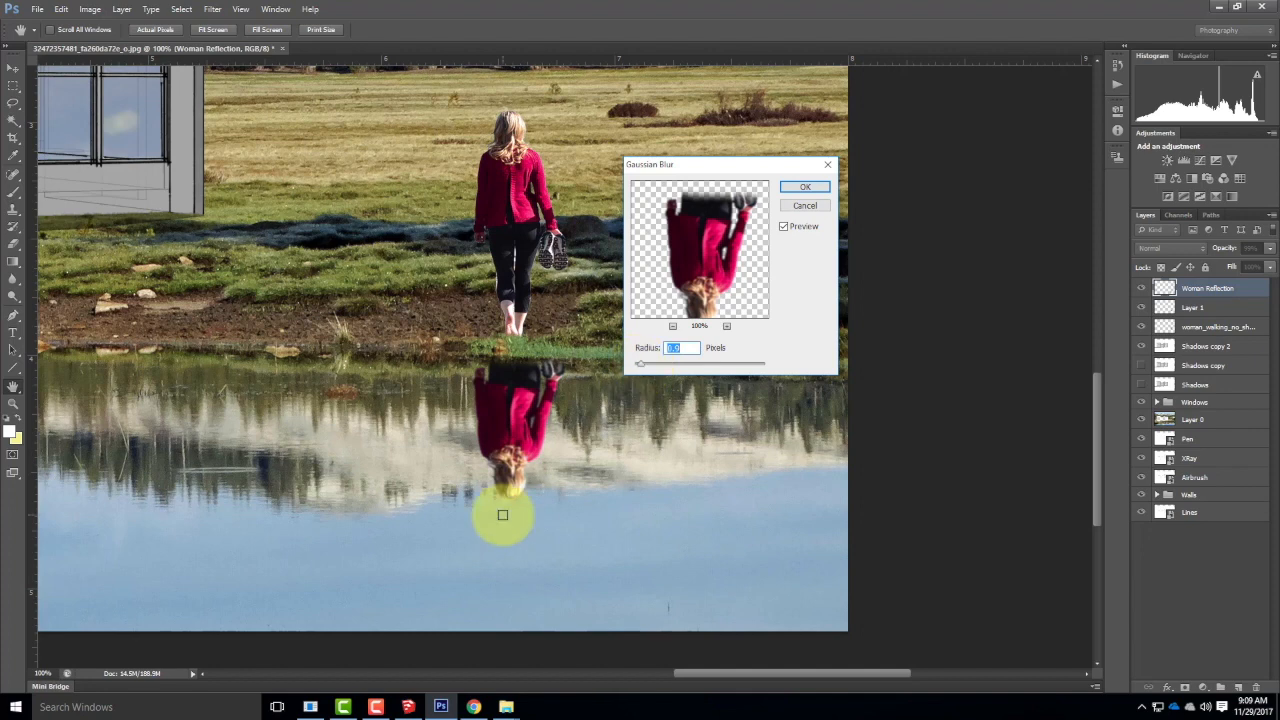
pyautogui.click(819, 189)
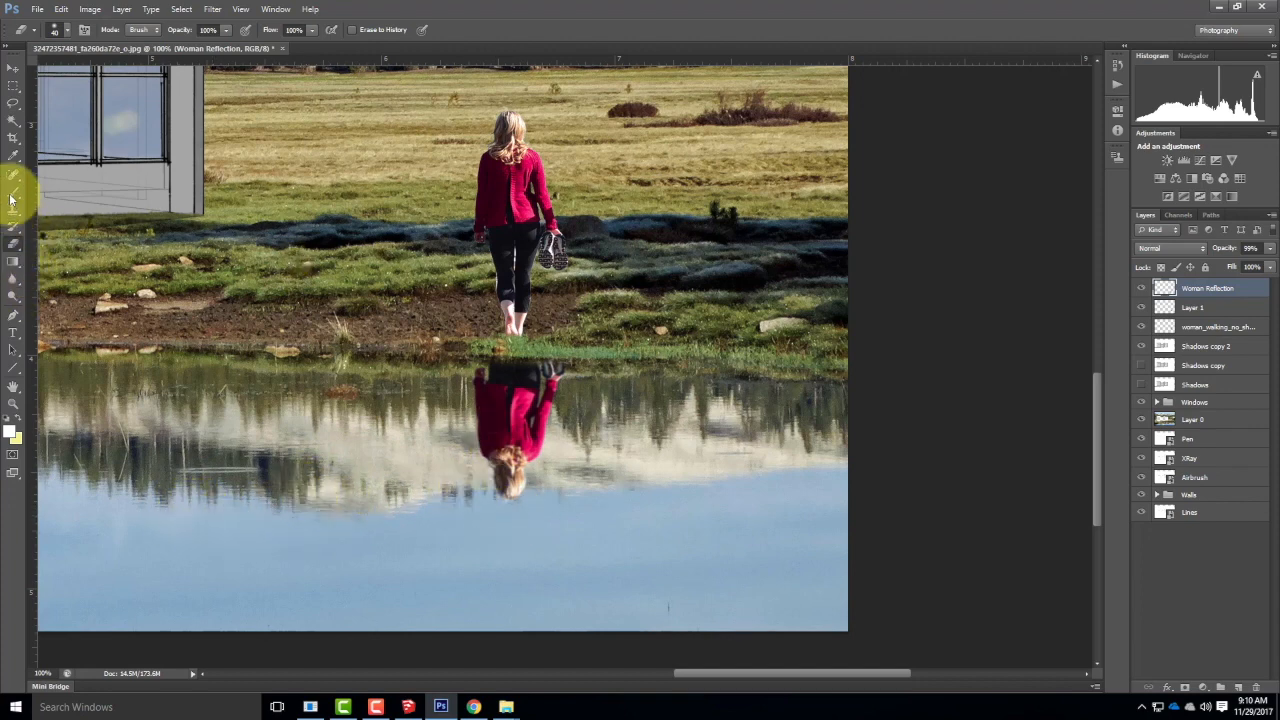
# Smudge the edges and inside of the Woman Reflection figure with short horizontal strokes at 50% strength, giving the pond reflection a rippled look.
pyautogui.click(14, 284)
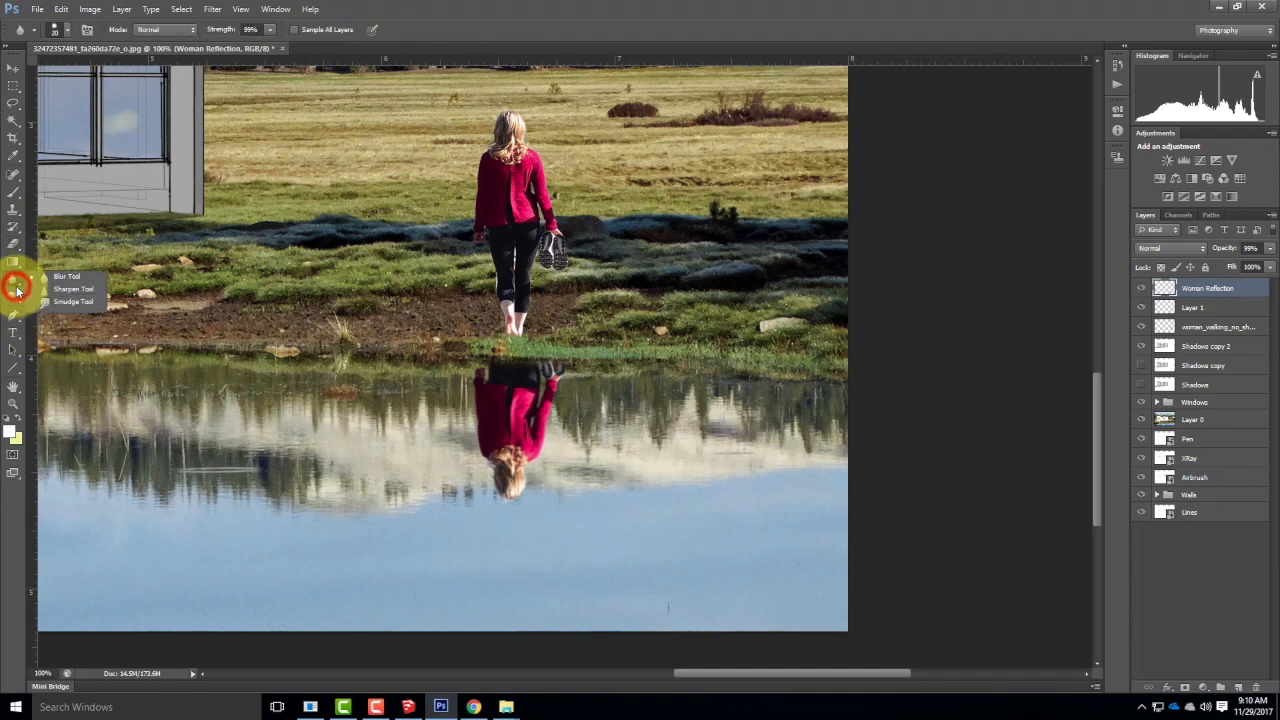
pyautogui.click(68, 303)
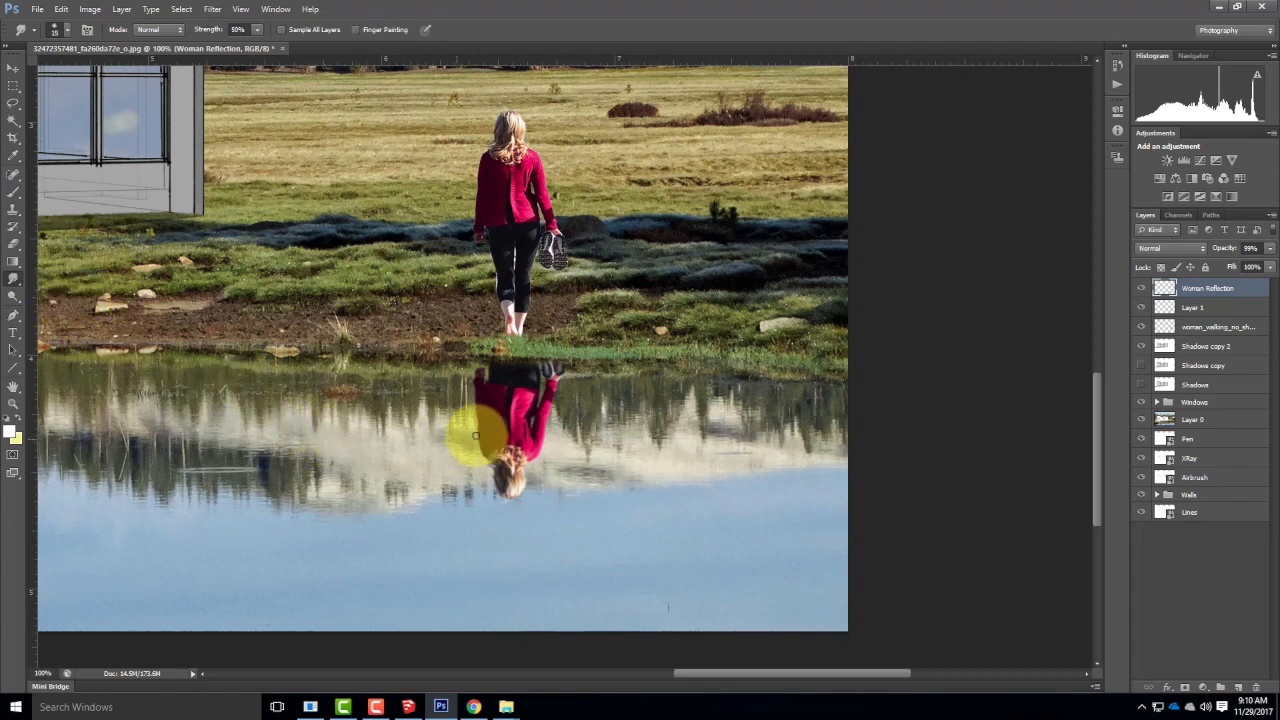
pyautogui.click(586, 429)
pyautogui.click(445, 451)
pyautogui.click(493, 472)
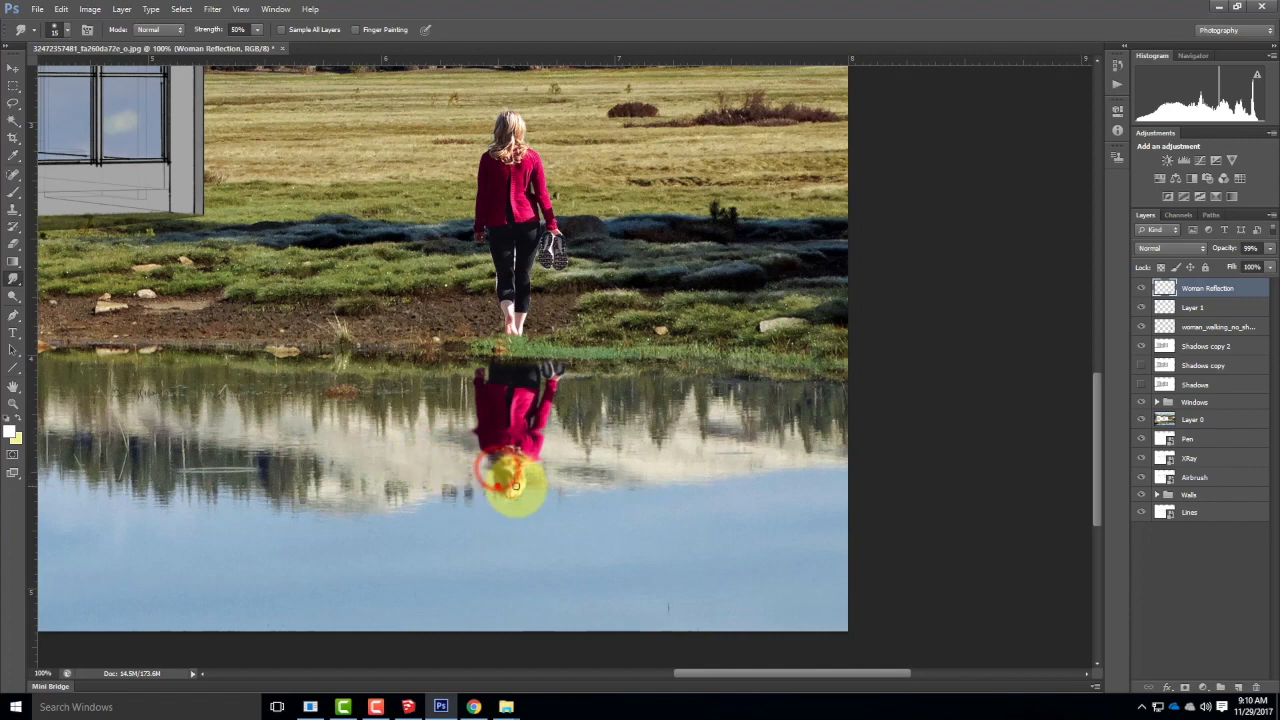
pyautogui.click(560, 415)
pyautogui.click(440, 401)
pyautogui.click(495, 394)
pyautogui.click(566, 376)
pyautogui.click(467, 383)
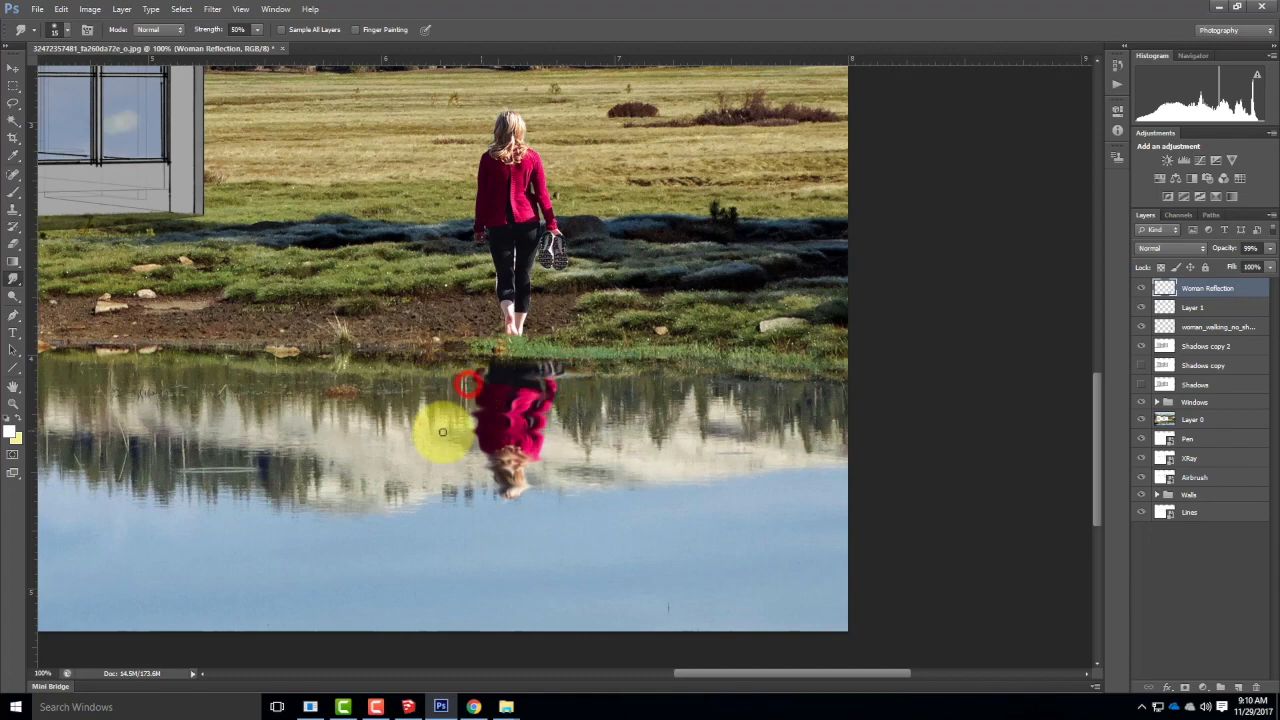
pyautogui.click(506, 412)
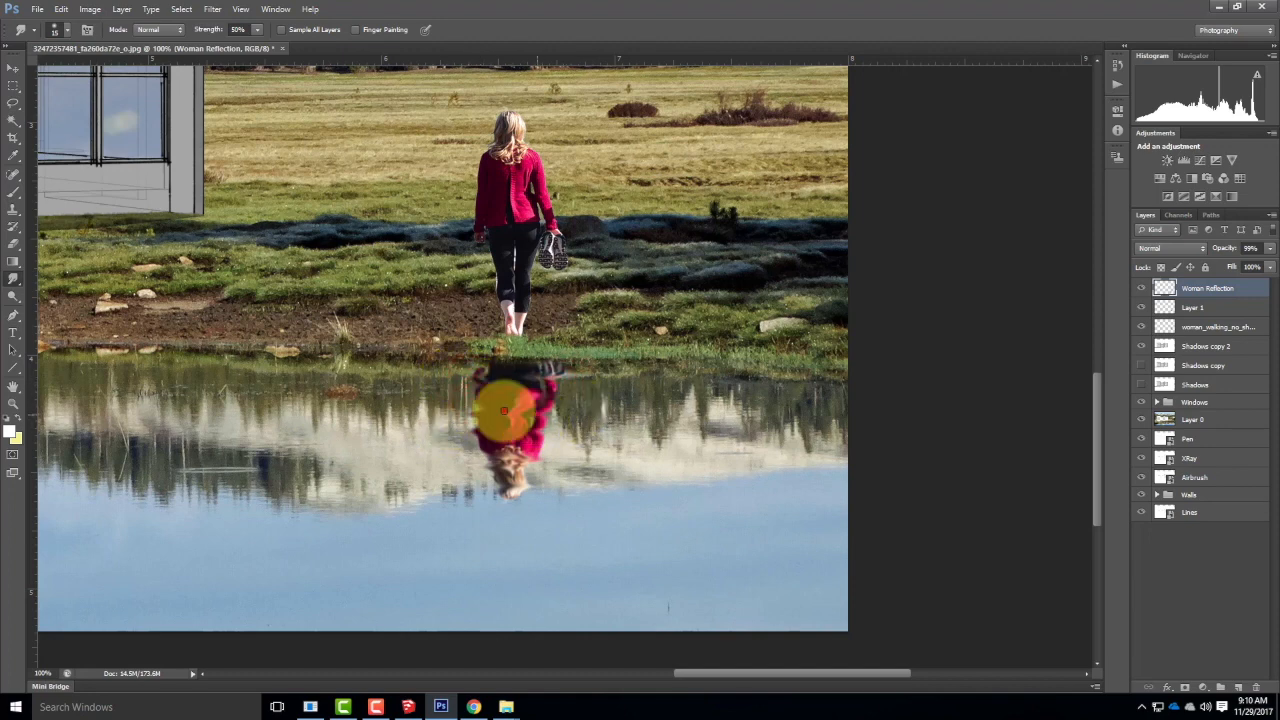
pyautogui.moveTo(506, 431); pyautogui.dragTo(610, 438)
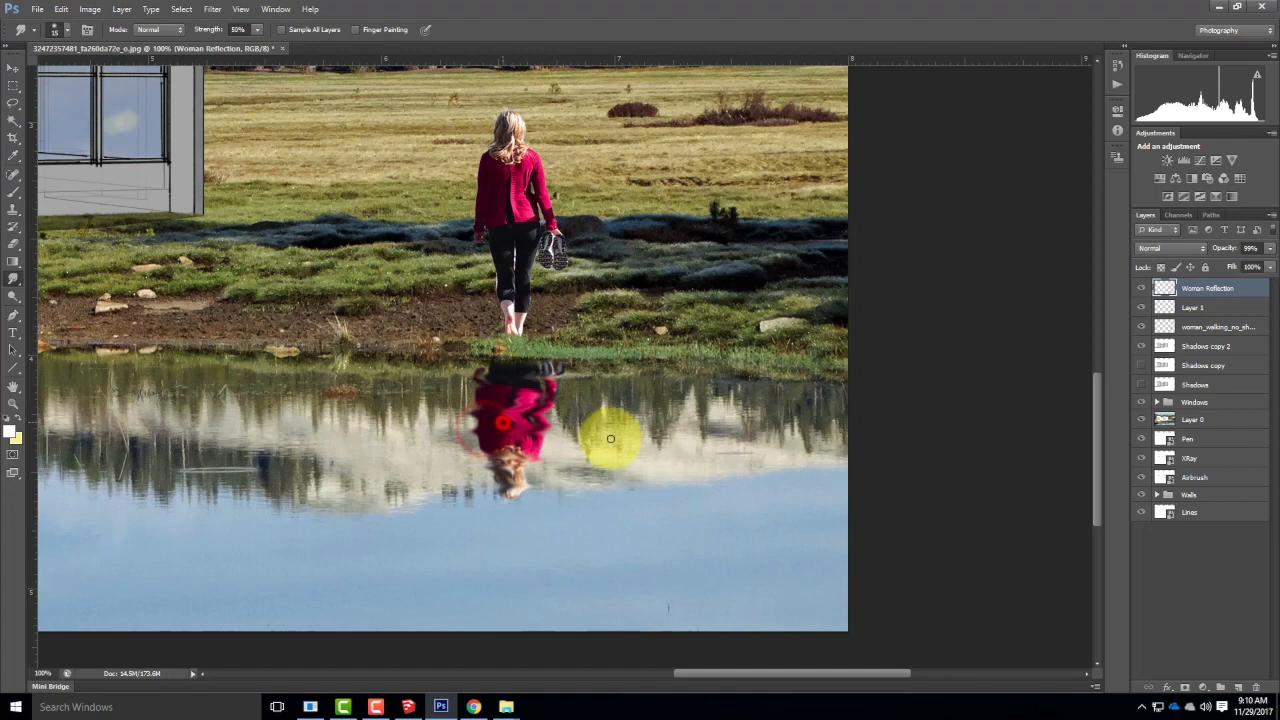
pyautogui.moveTo(485, 448)
pyautogui.mouseDown()
pyautogui.moveTo(602, 453)
pyautogui.moveTo(457, 441)
pyautogui.moveTo(526, 451)
pyautogui.moveTo(503, 460)
pyautogui.moveTo(518, 469)
pyautogui.mouseUp()
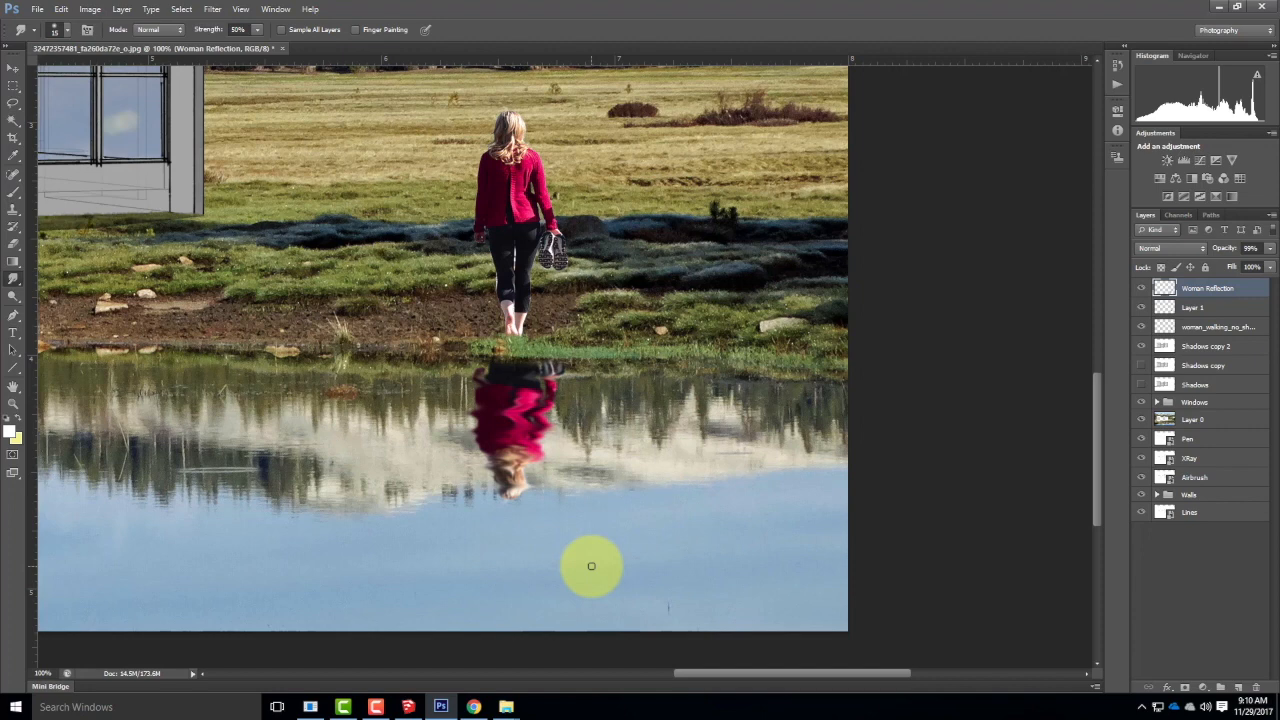
pyautogui.moveTo(492, 384)
pyautogui.mouseDown()
pyautogui.moveTo(471, 424)
pyautogui.moveTo(500, 404)
pyautogui.moveTo(515, 437)
pyautogui.mouseUp()
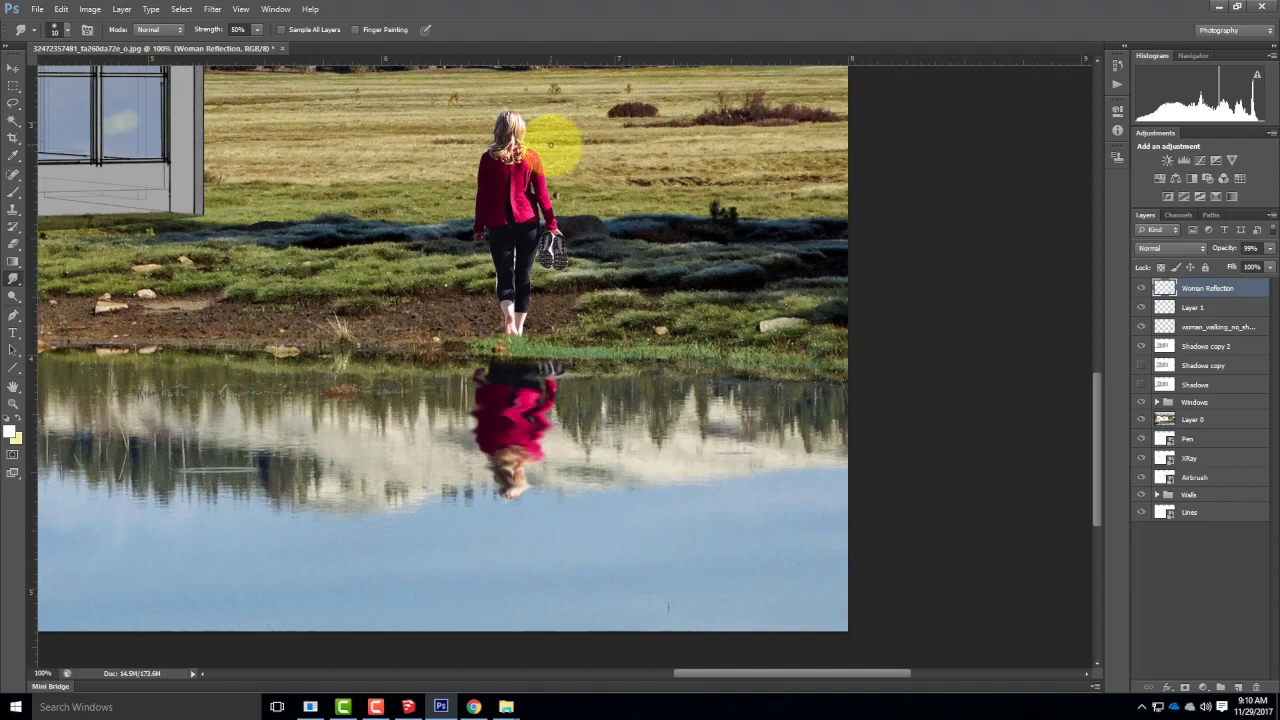
pyautogui.hotkey('ctrl', '-')
pyautogui.hotkey('ctrl', '-')
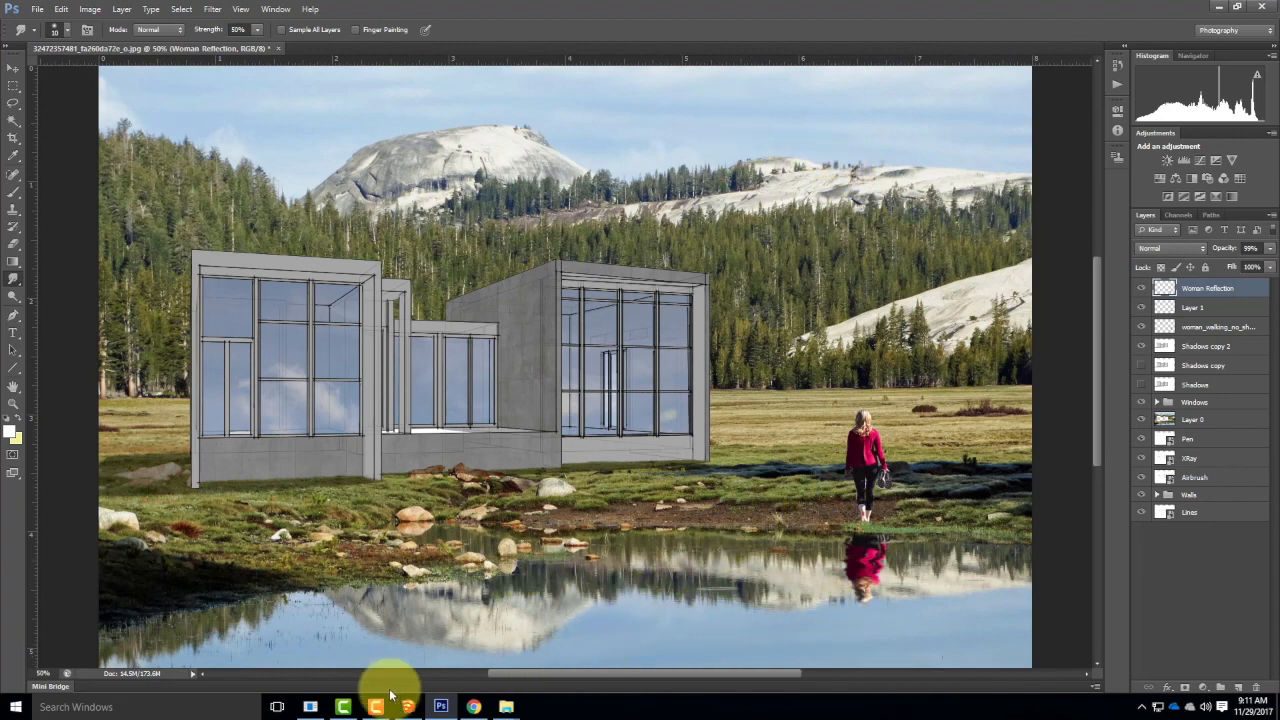
# Switch to Chrome and search Google for photoshop bird brush in the empty tab.
pyautogui.click(473, 705)
pyautogui.click(281, 12)
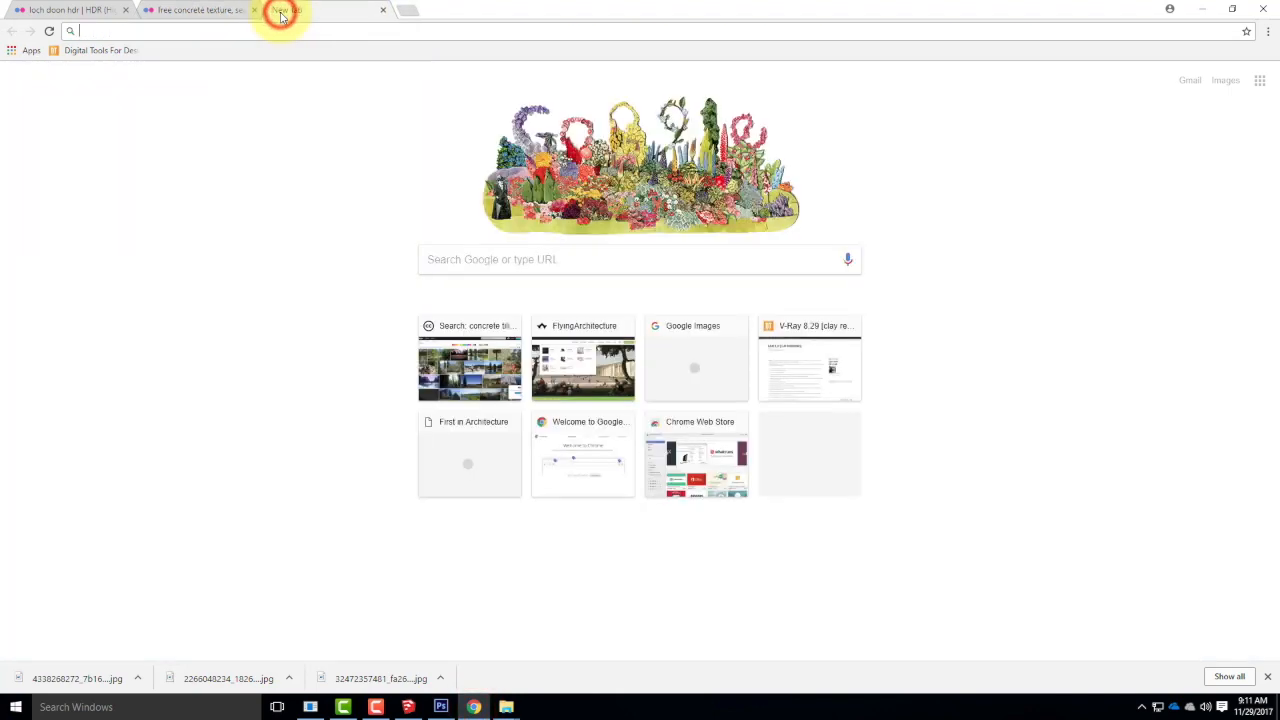
pyautogui.write('photoshop ')
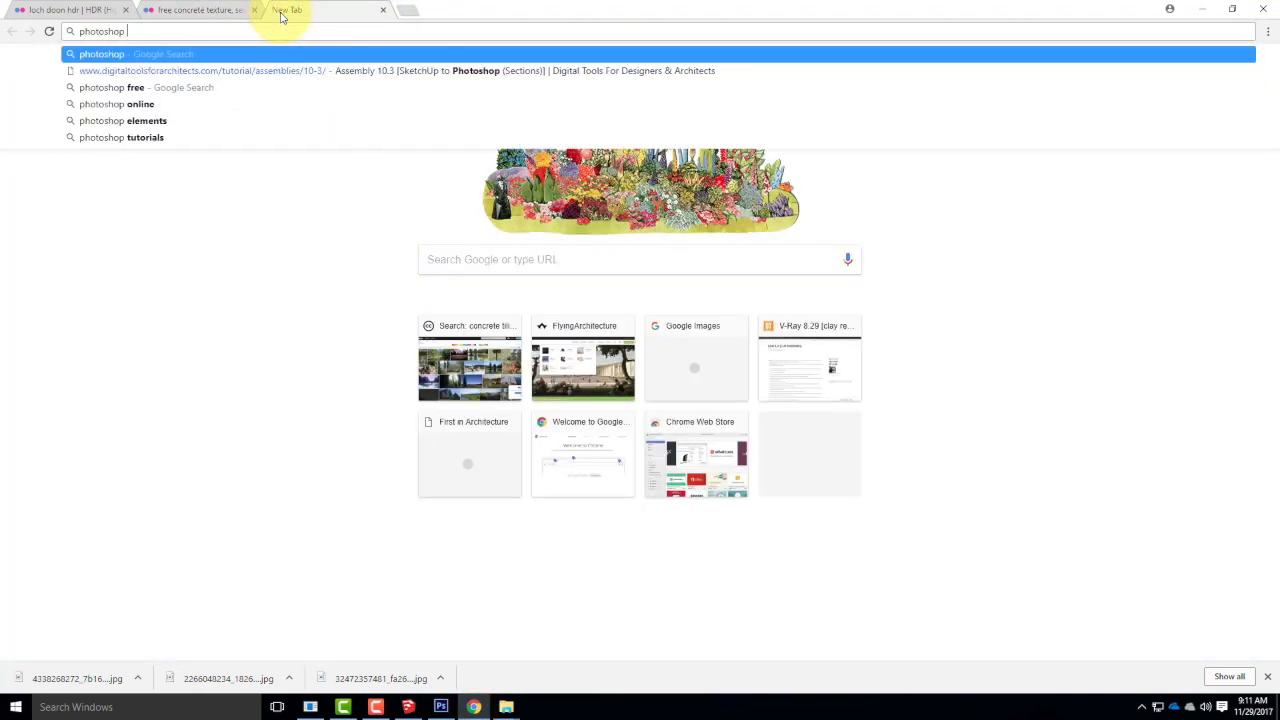
pyautogui.write('blrd brush')
pyautogui.press('Return')
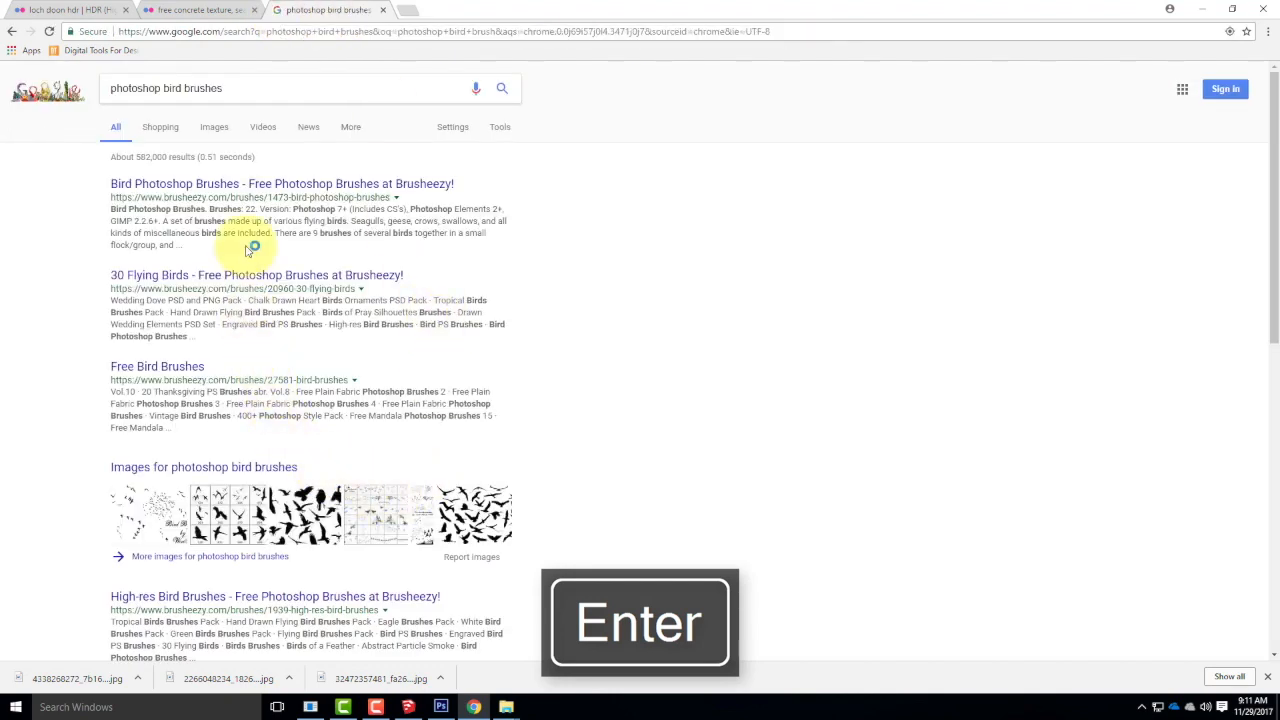
# Open the Bird Photoshop Brushes page on Brusheezy and download the free brush set.
pyautogui.click(183, 183)
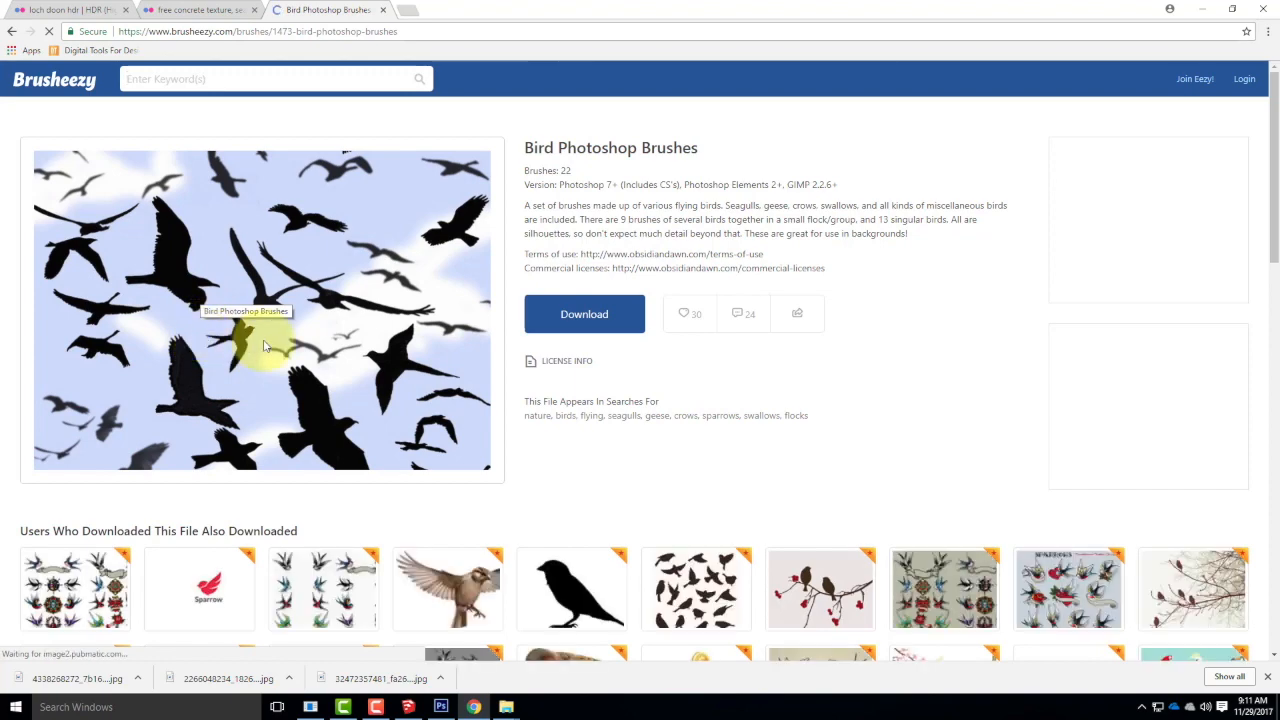
pyautogui.scroll(-1, 255, 300)
pyautogui.click(572, 250)
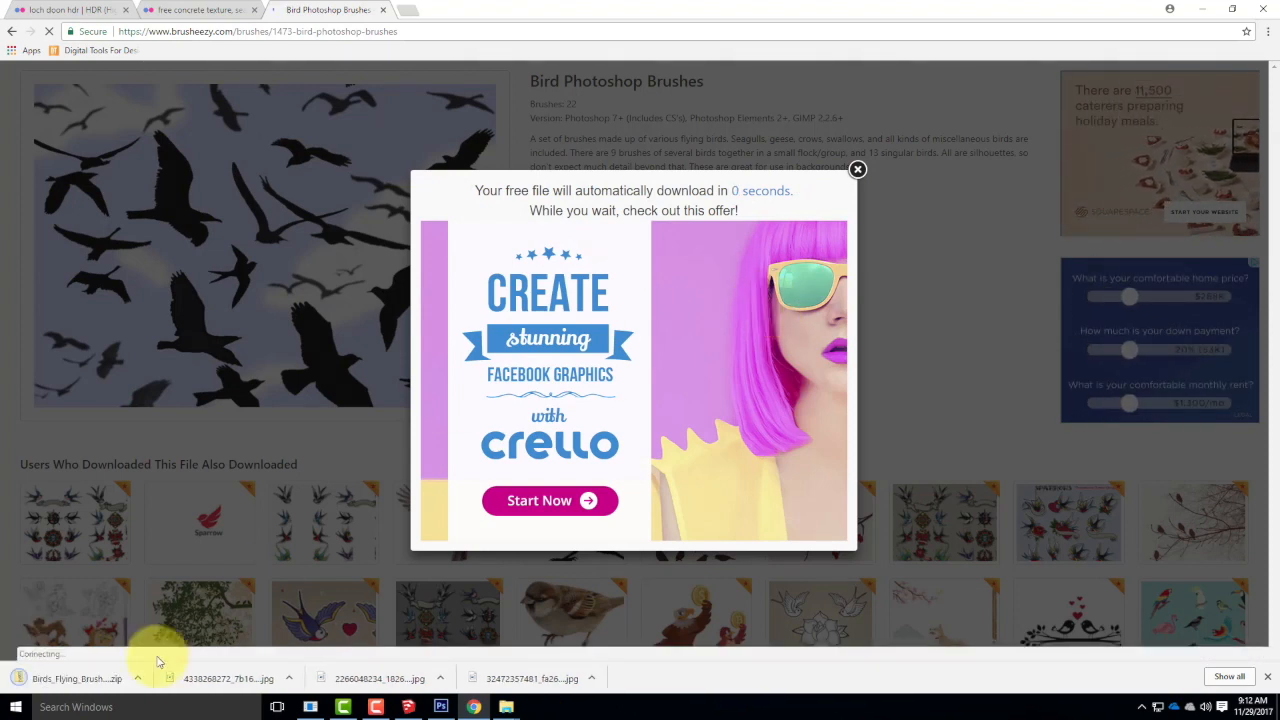
# Extract the downloaded Birds_Flying_Brushes archive into its own Downloads folder and load the SS-birds-flying brush file into Photoshop.
pyautogui.click(145, 678)
pyautogui.click(167, 636)
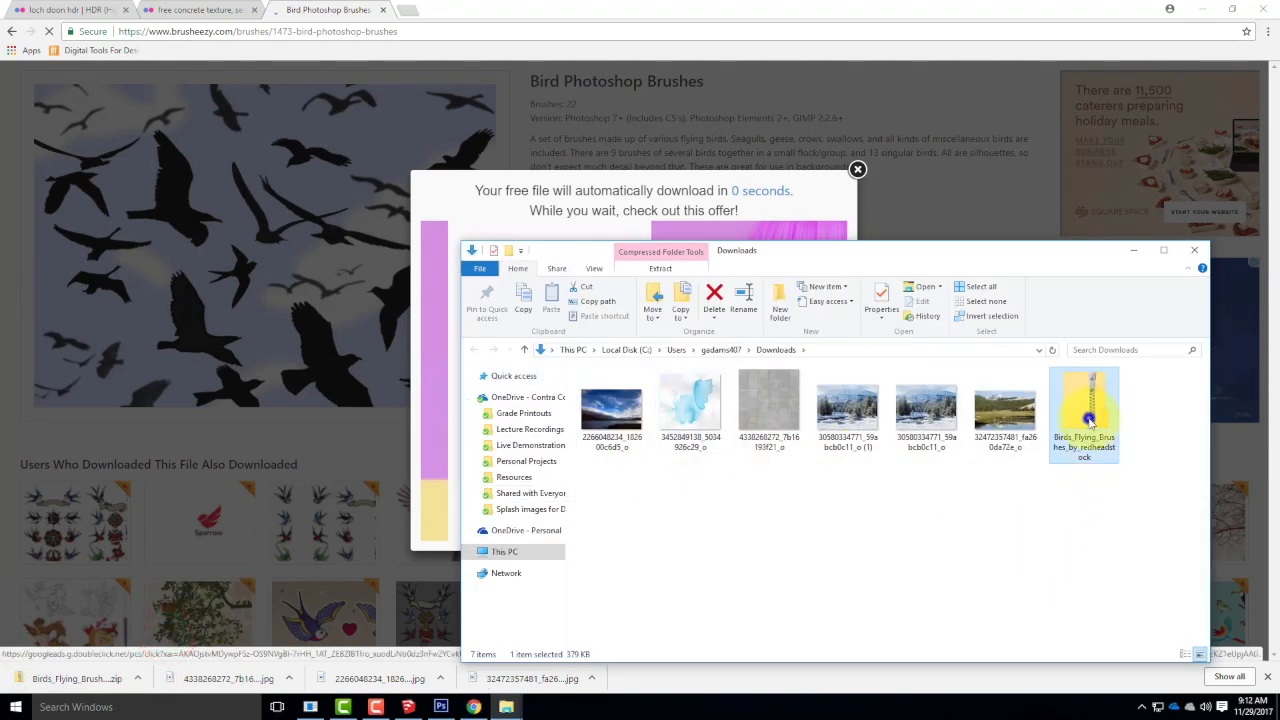
pyautogui.rightClick(1089, 420)
pyautogui.click(1130, 463)
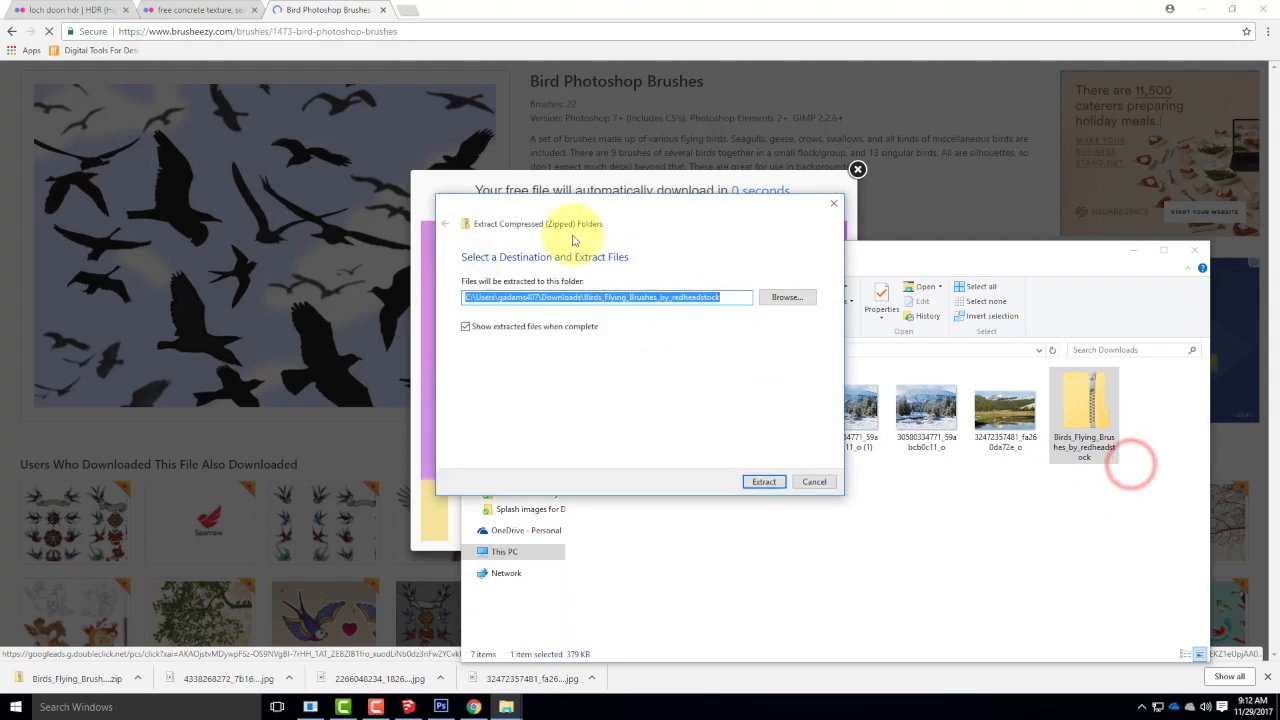
pyautogui.click(778, 488)
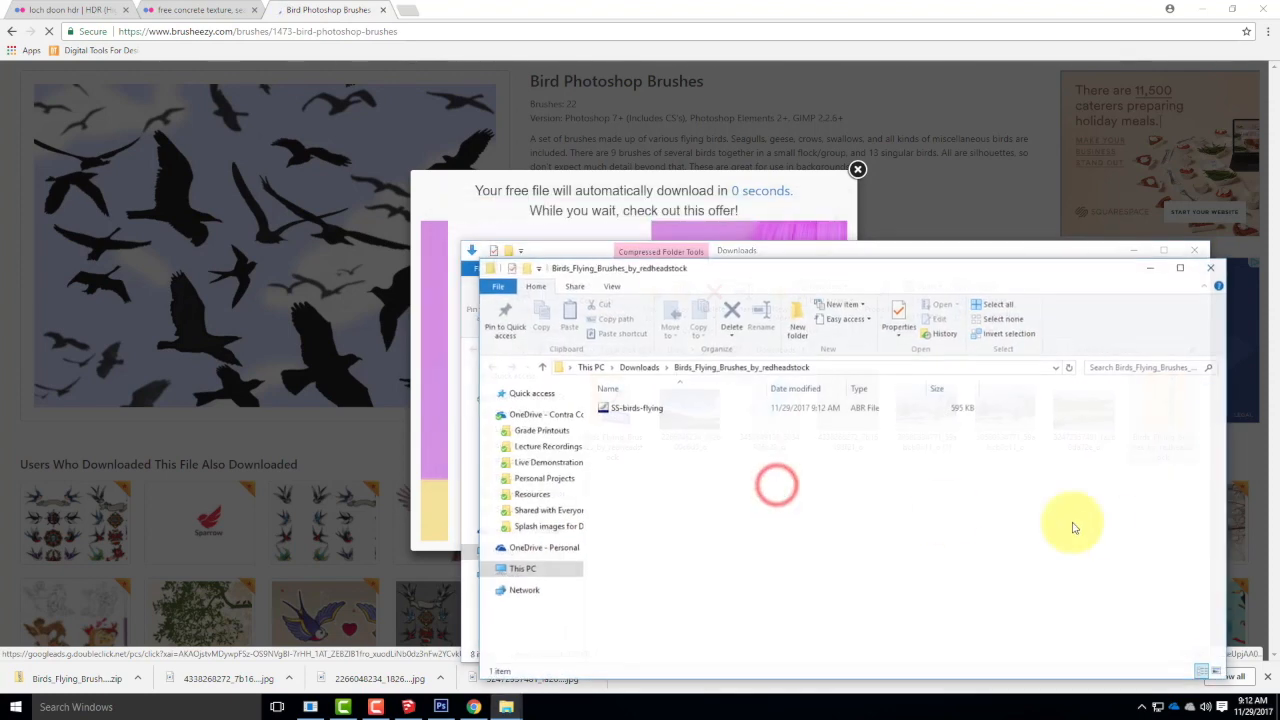
pyautogui.doubleClick(624, 410)
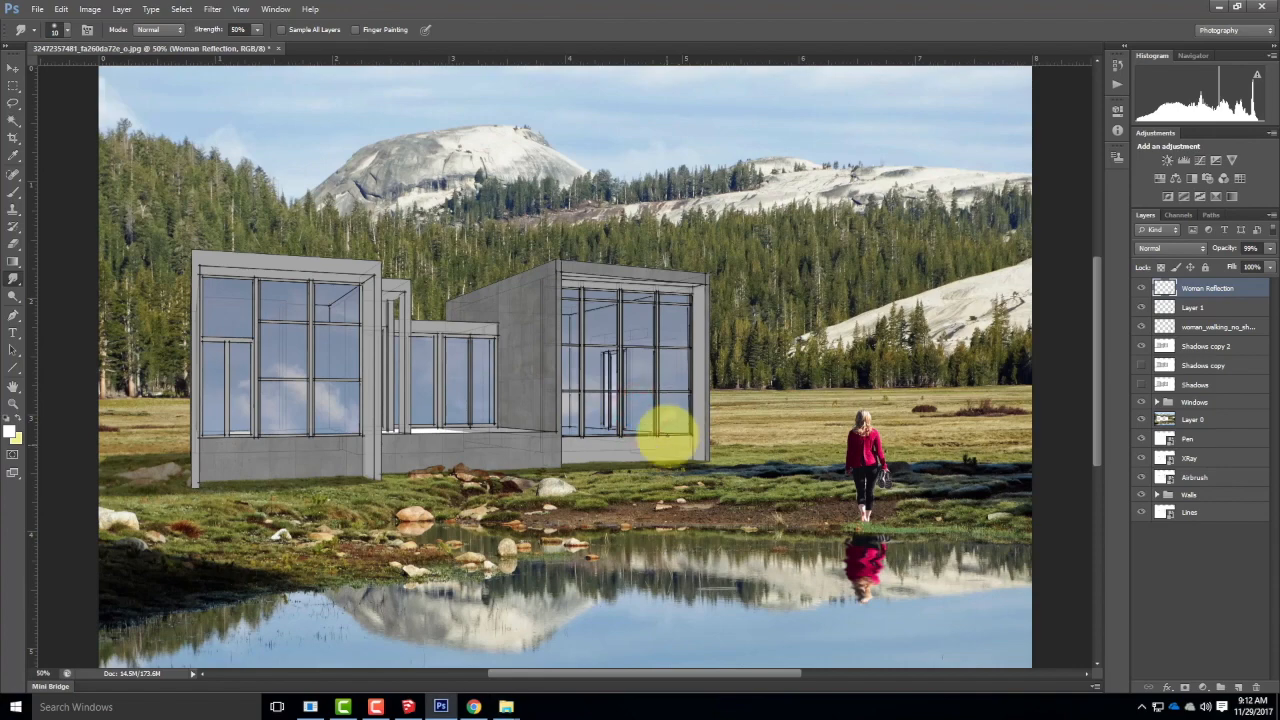
# Check the Brushes presets in the Preset Manager for the newly loaded bird brushes.
pyautogui.click(38, 10)
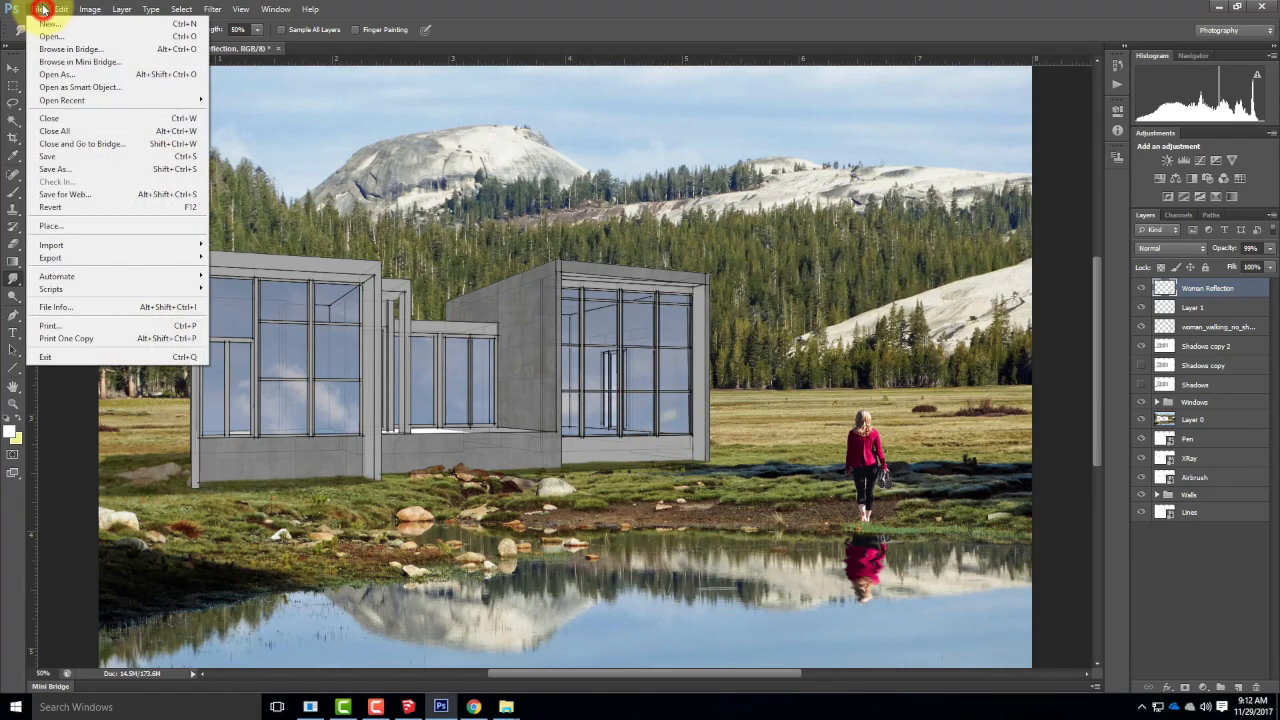
pyautogui.moveTo(61, 9)
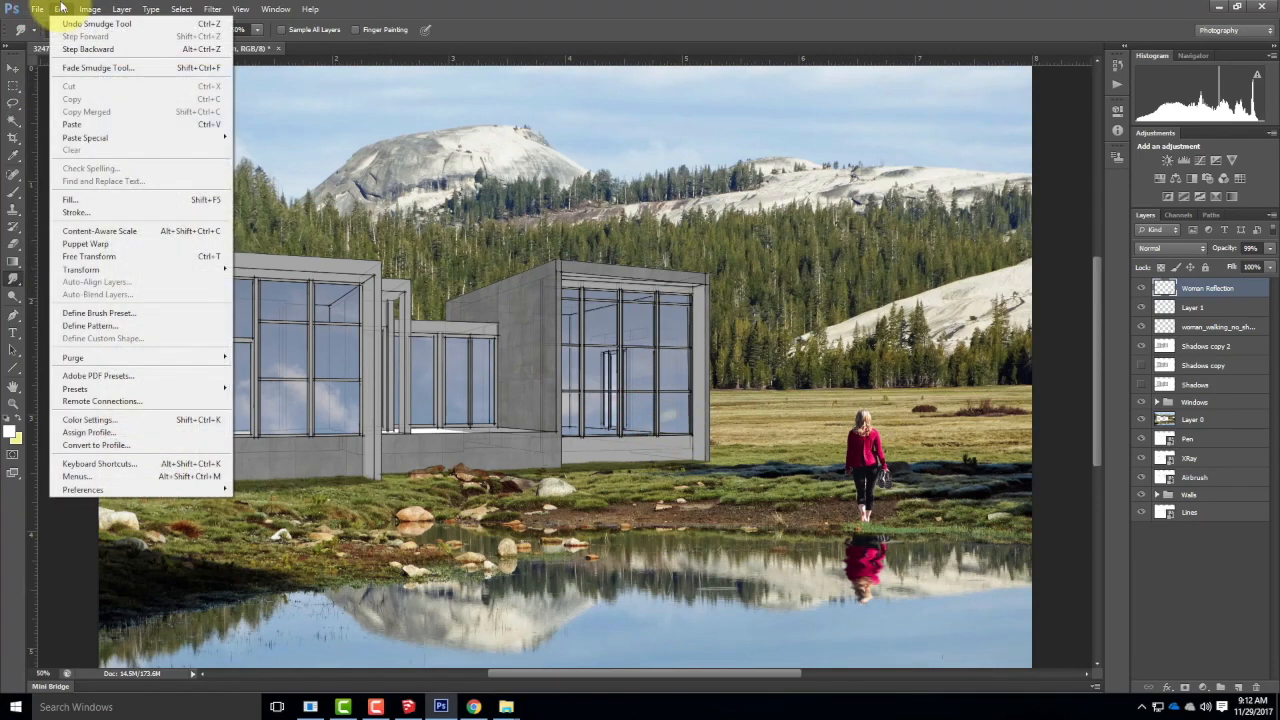
pyautogui.moveTo(110, 389)
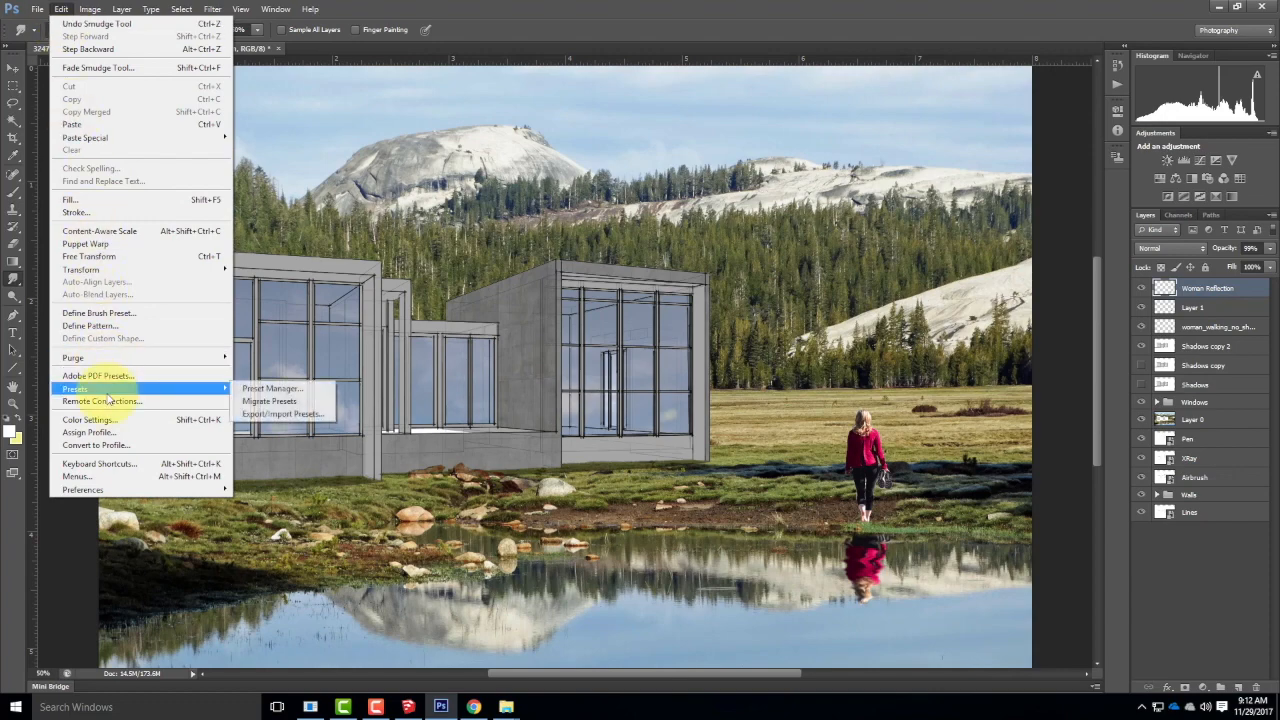
pyautogui.click(260, 384)
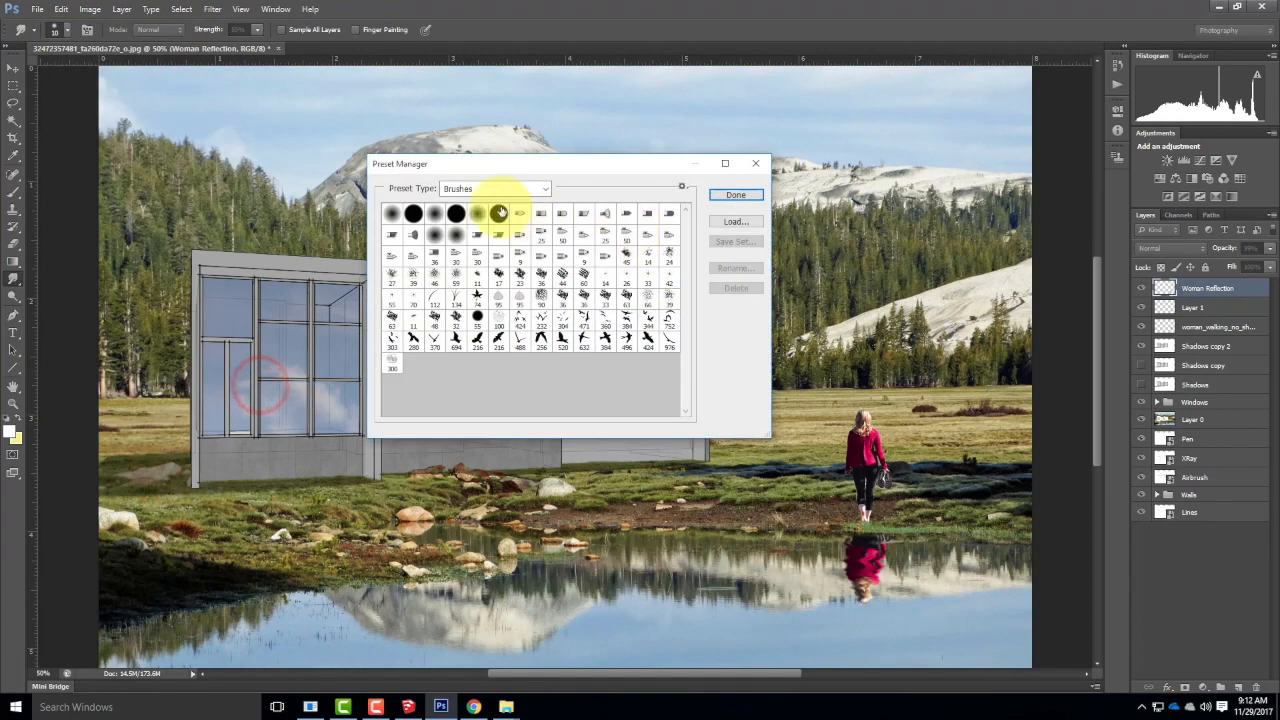
pyautogui.click(470, 188)
pyautogui.click(468, 213)
pyautogui.click(479, 190)
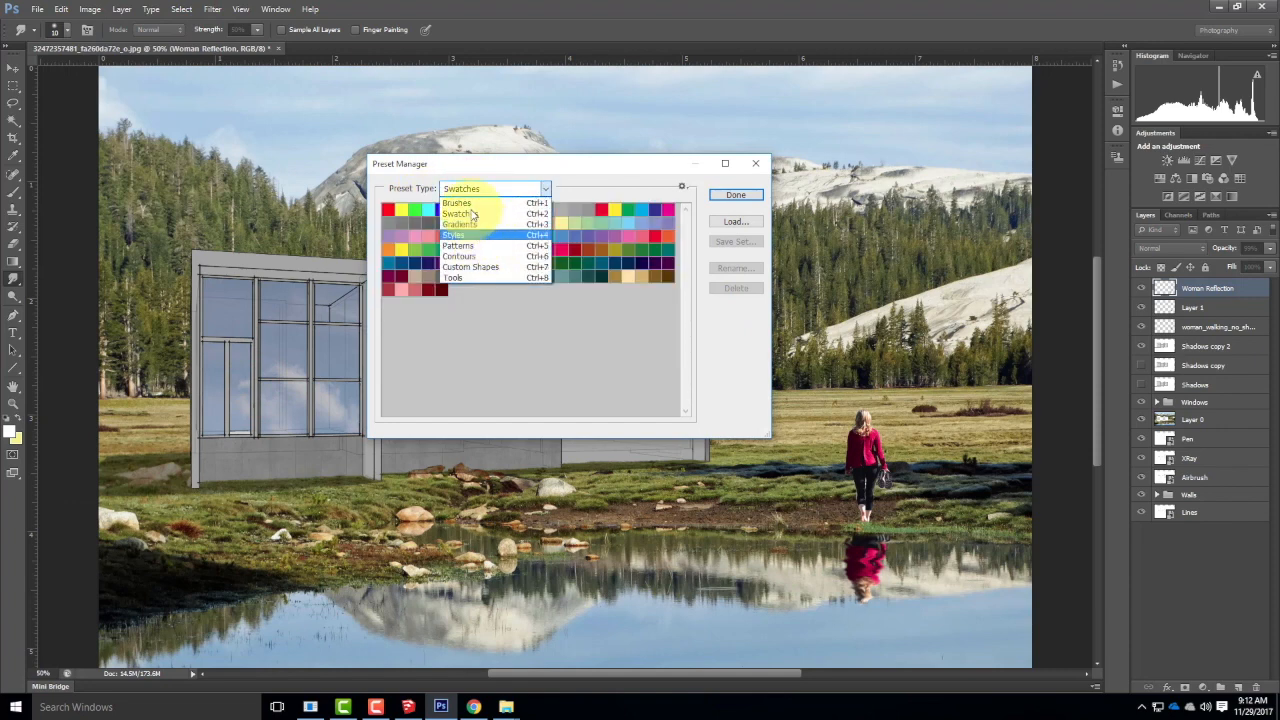
pyautogui.click(460, 202)
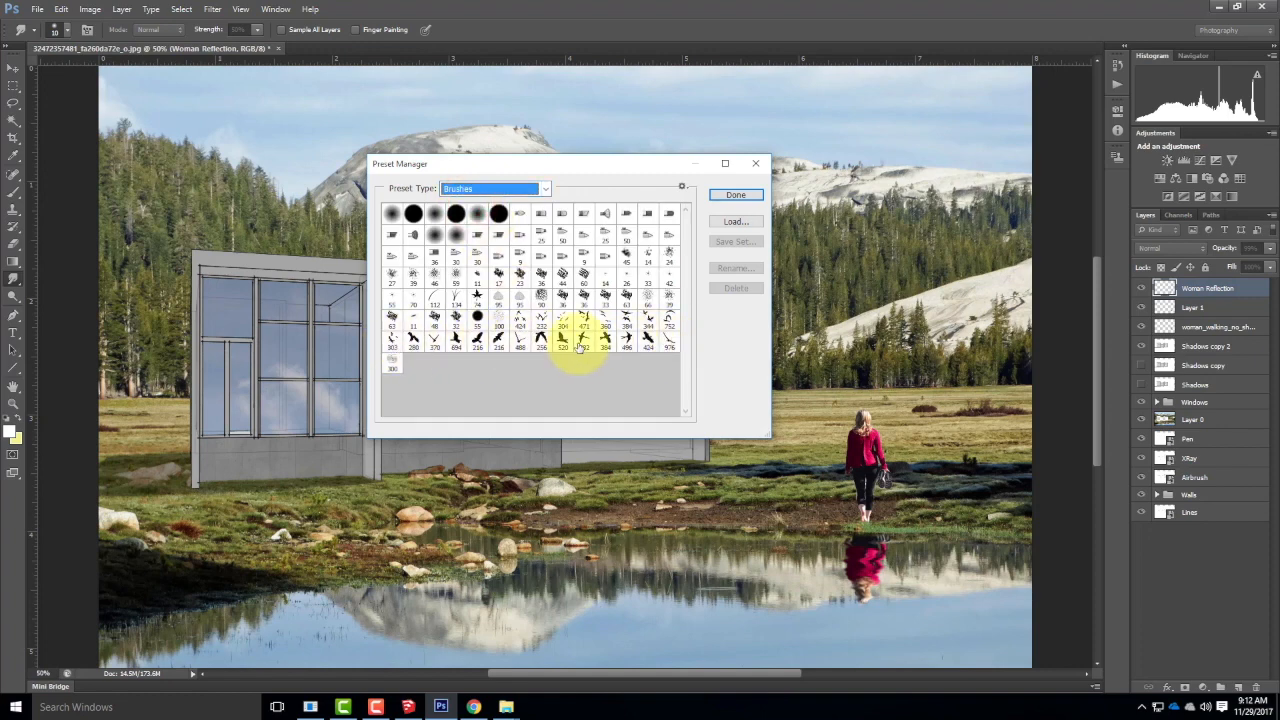
pyautogui.click(736, 201)
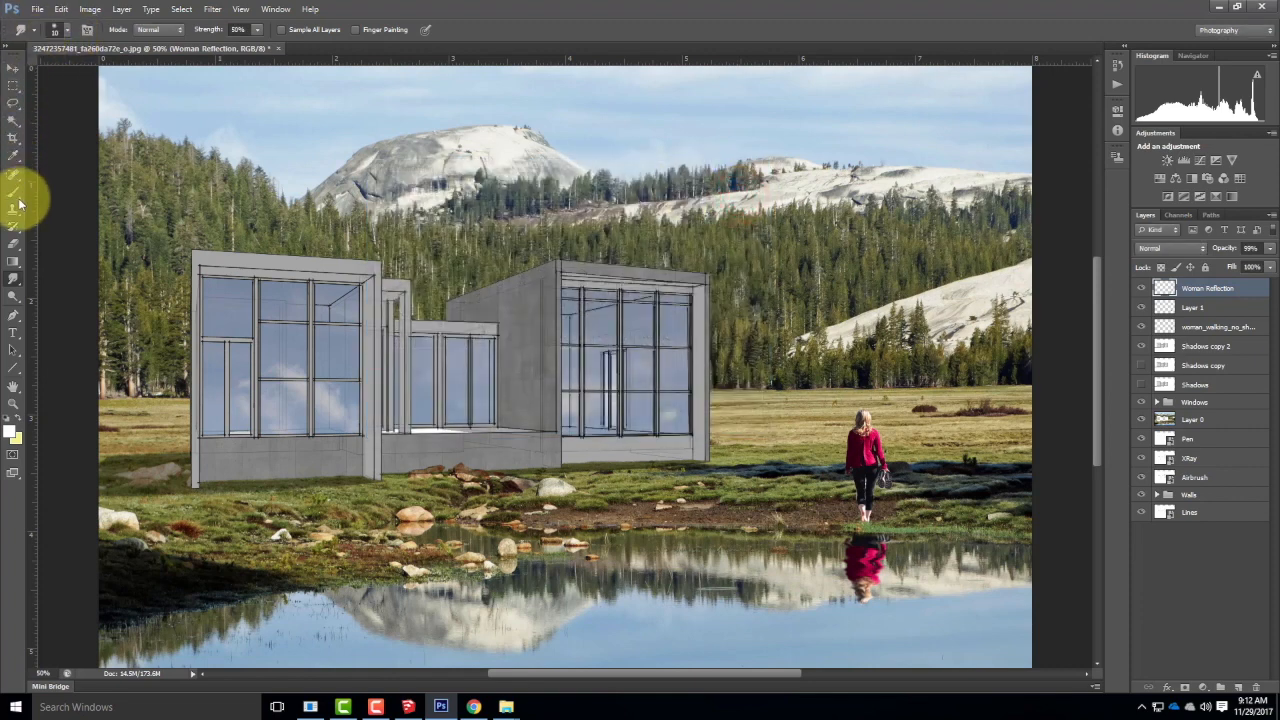
# Activate the Brush tool and set the foreground color to black (000000).
pyautogui.click(13, 192)
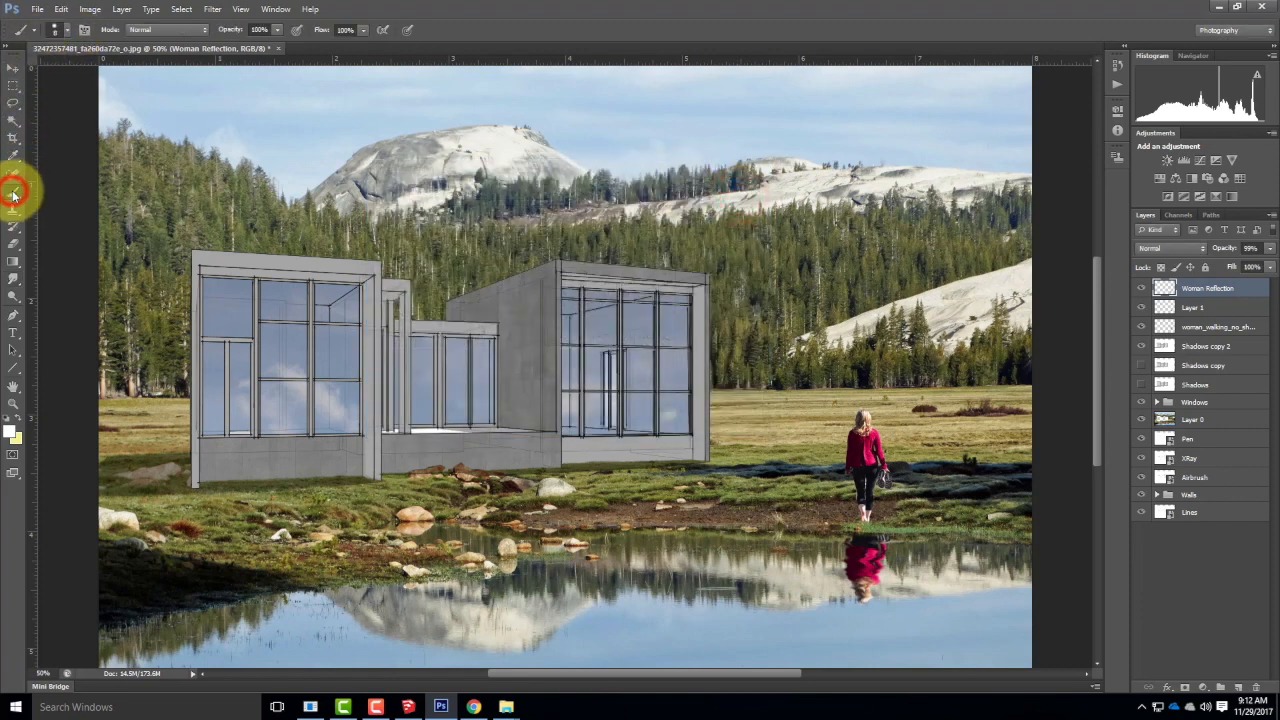
pyautogui.click(10, 431)
pyautogui.moveTo(531, 208); pyautogui.dragTo(428, 380)
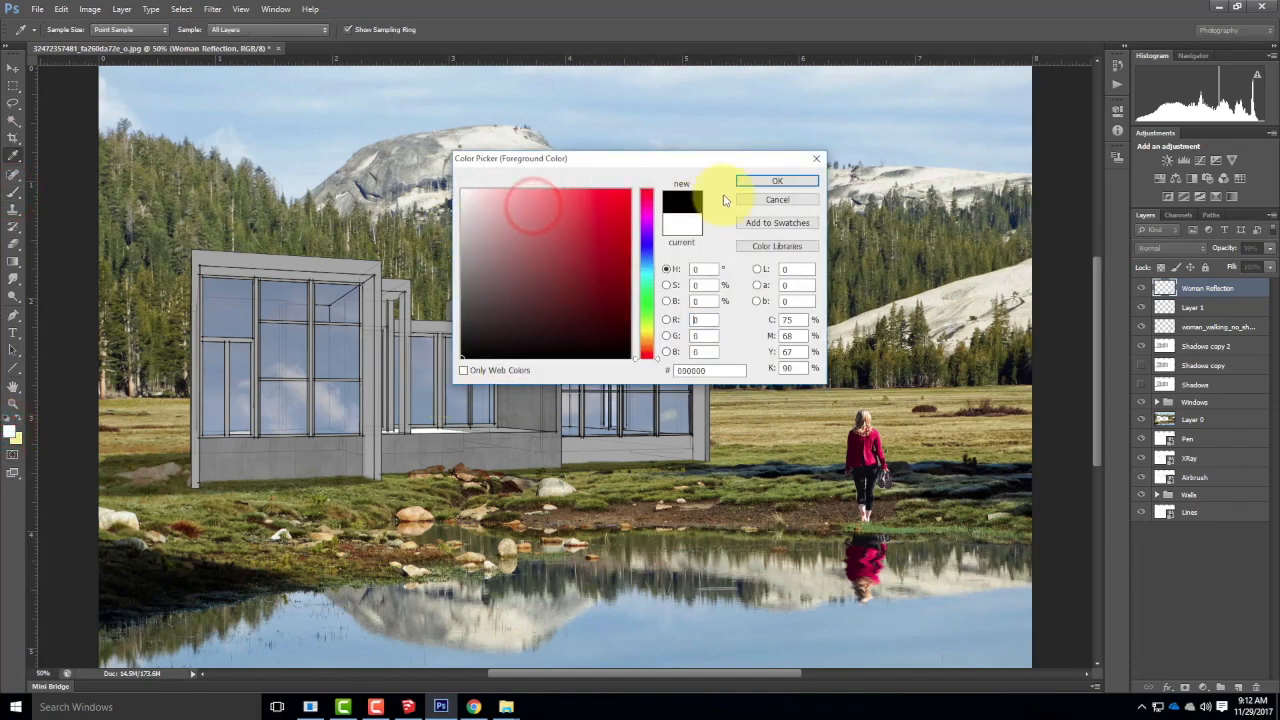
pyautogui.click(777, 181)
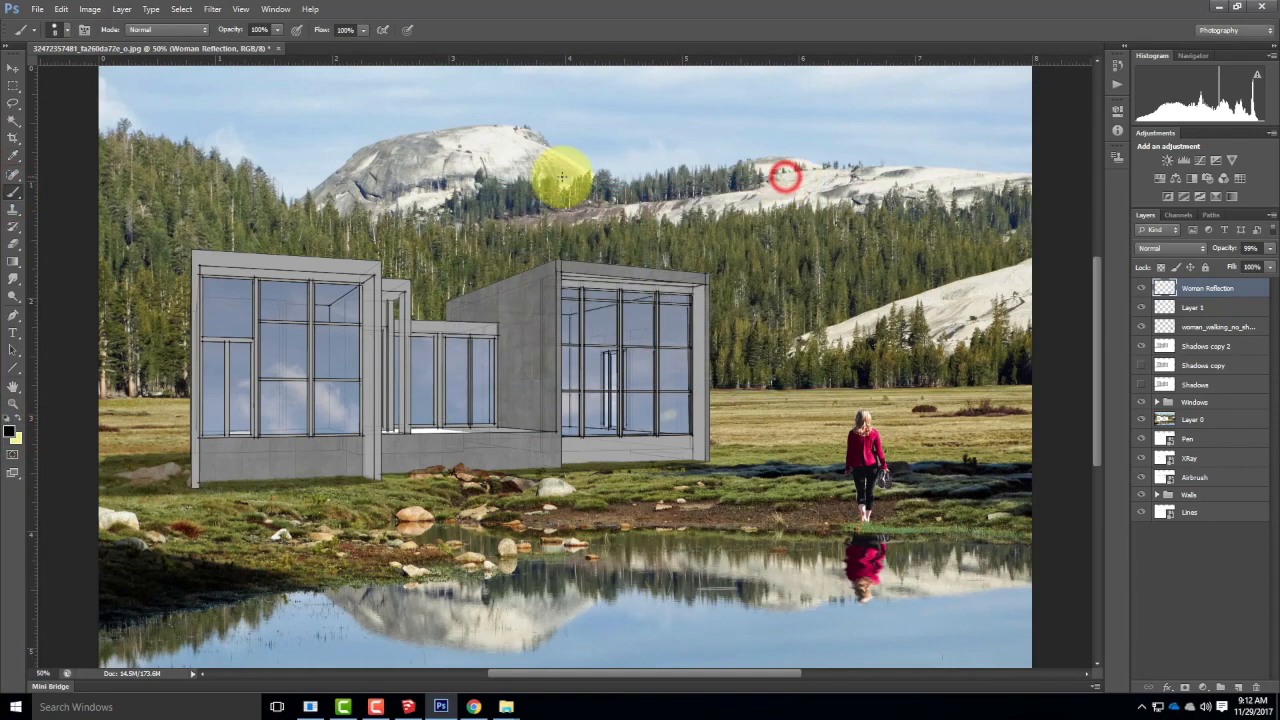
# Choose a 216 px single-bird brush preset, reduce its size, and stamp one small black bird in the sky above the woman.
pyautogui.click(68, 31)
pyautogui.moveTo(155, 146)
pyautogui.mouseDown()
pyautogui.moveTo(153, 221)
pyautogui.moveTo(148, 136)
pyautogui.moveTo(149, 180)
pyautogui.moveTo(171, 206)
pyautogui.mouseUp()
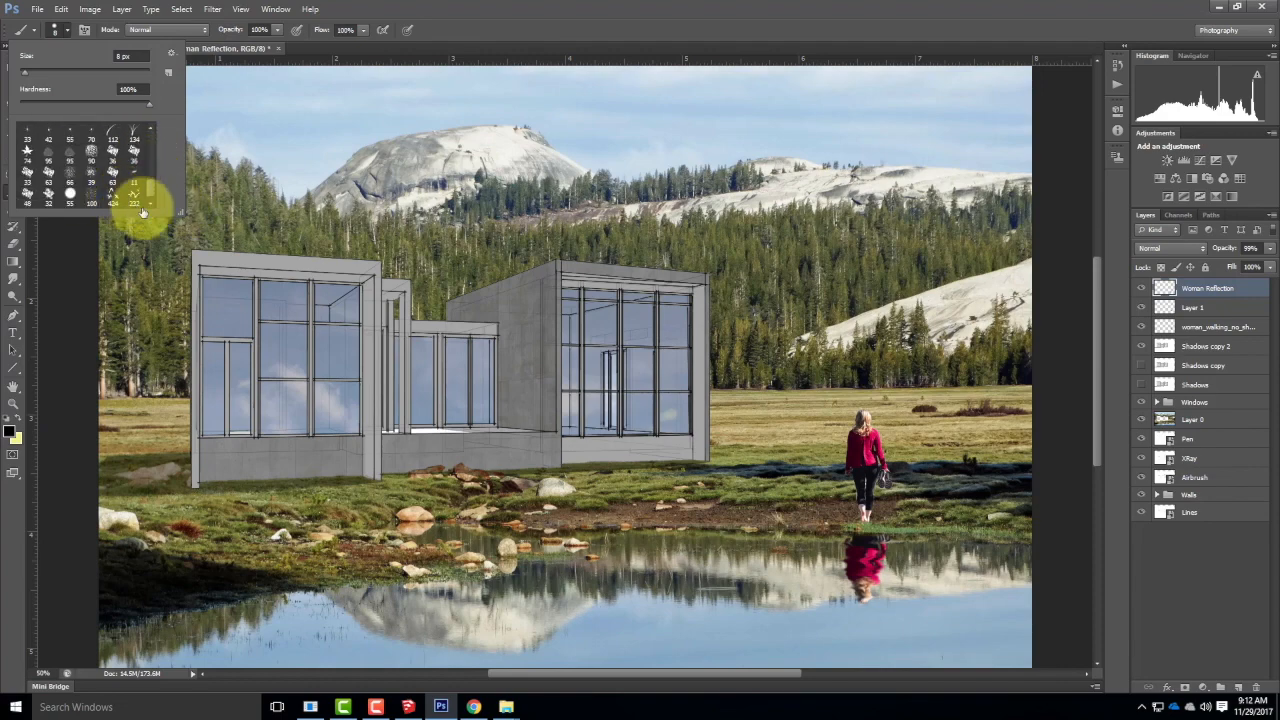
pyautogui.moveTo(179, 212)
pyautogui.mouseDown()
pyautogui.moveTo(189, 277)
pyautogui.moveTo(229, 334)
pyautogui.mouseUp()
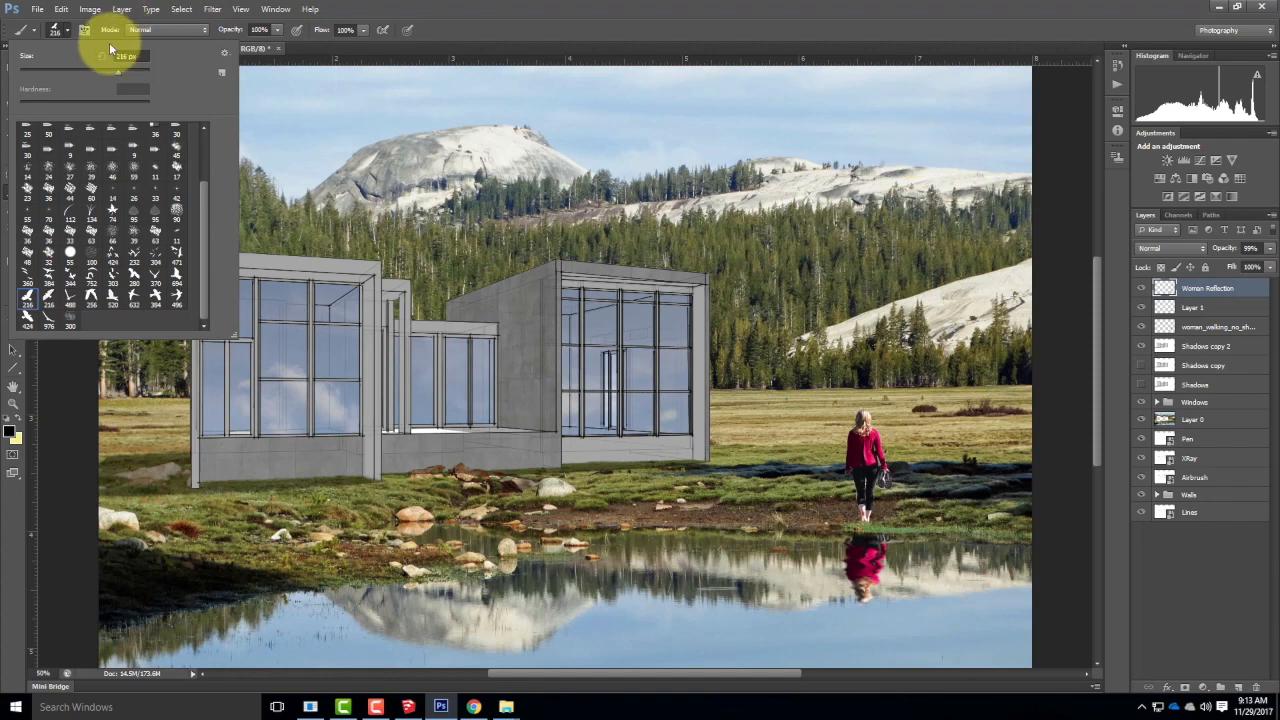
pyautogui.click(57, 28)
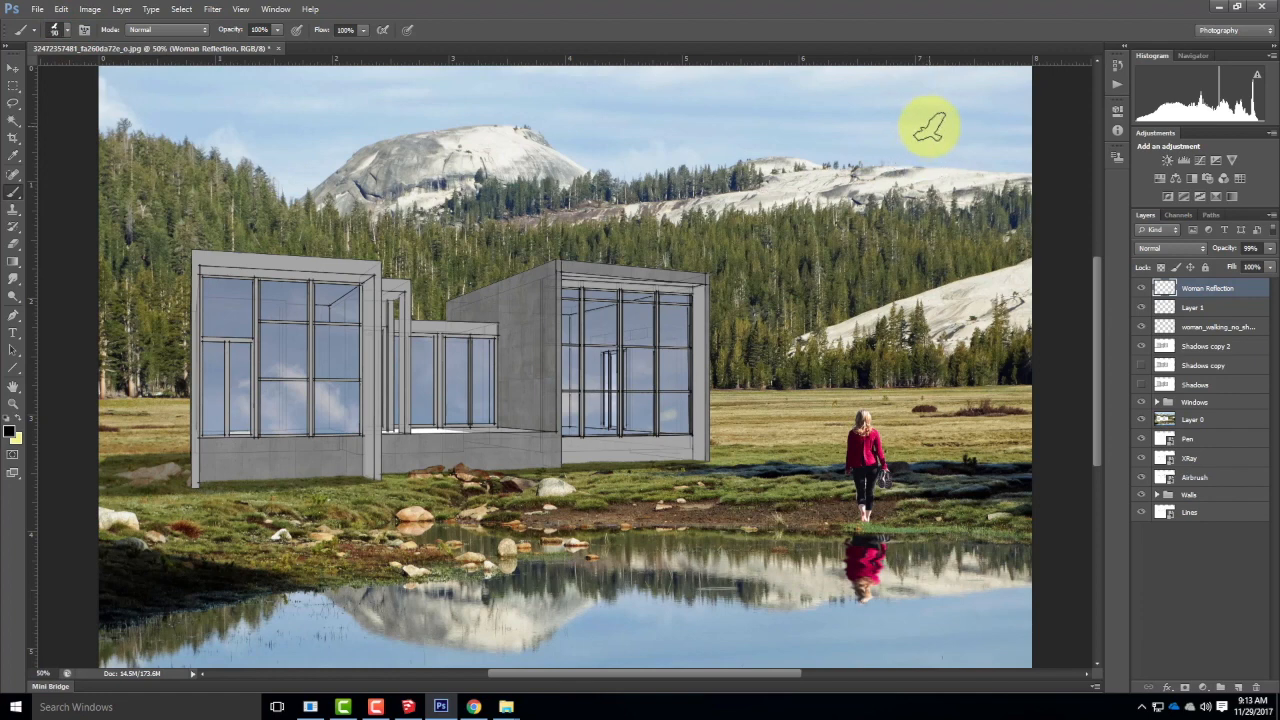
pyautogui.click(930, 122)
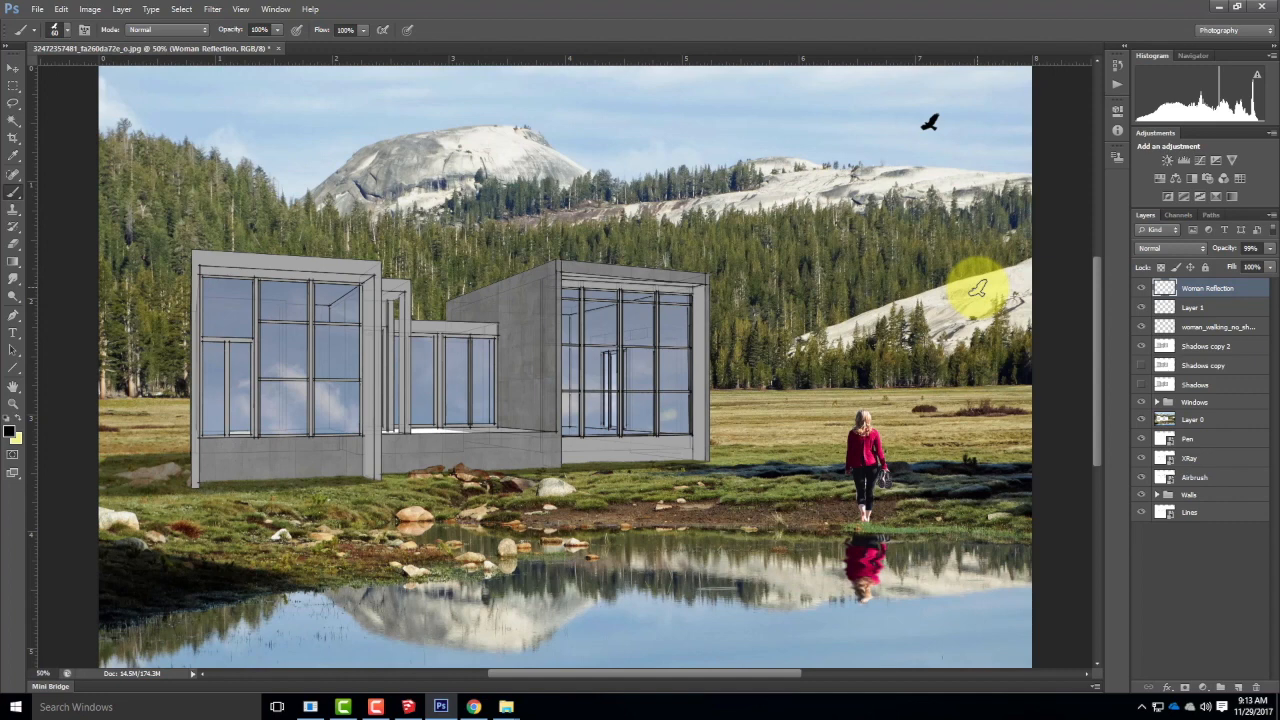
# Pick the 304 px flock brush, stamp one flock over the pale hillside, and paint a dense swarm across the sky above the building.
pyautogui.click(60, 29)
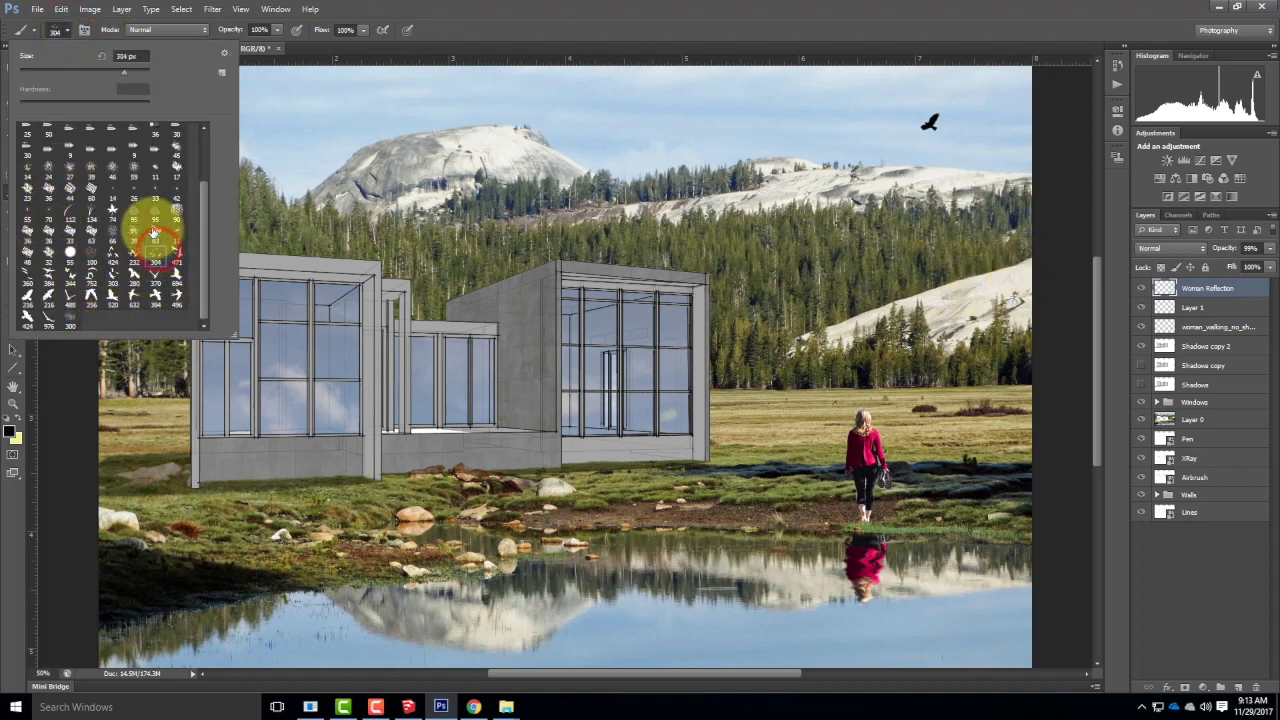
pyautogui.click(65, 27)
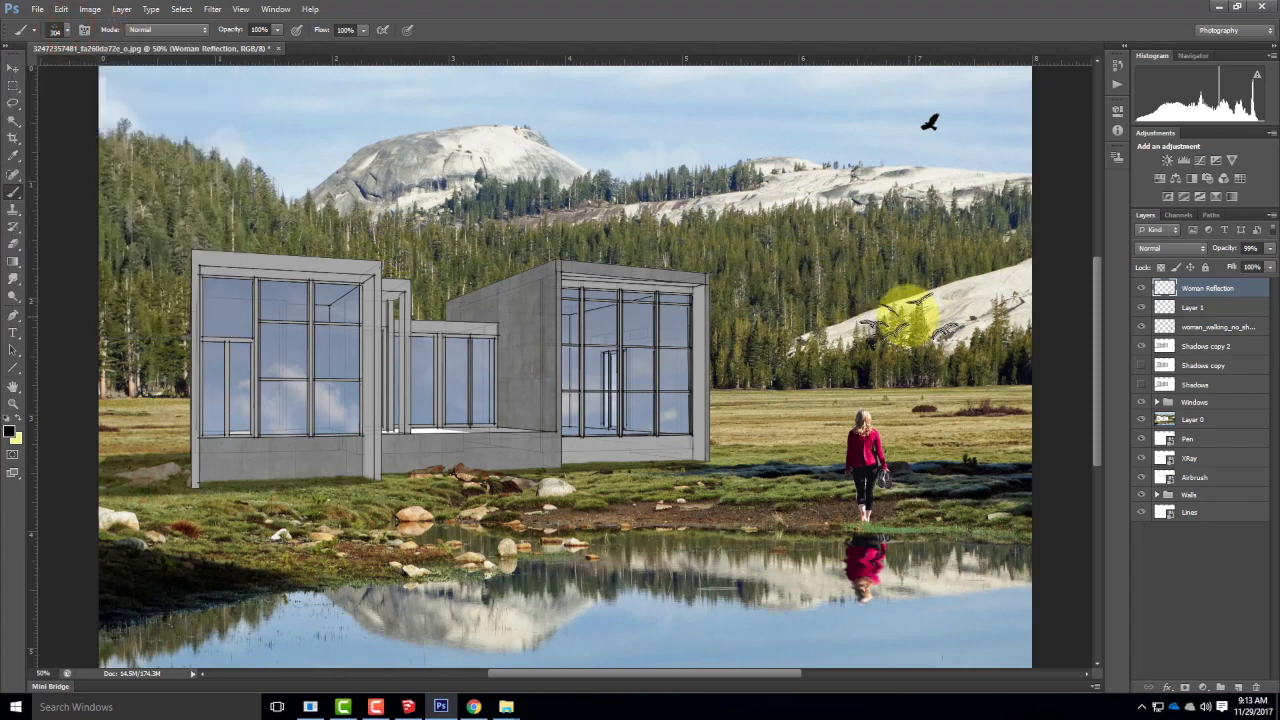
pyautogui.click(910, 315)
pyautogui.moveTo(509, 186)
pyautogui.mouseDown()
pyautogui.moveTo(416, 167)
pyautogui.moveTo(642, 171)
pyautogui.moveTo(285, 109)
pyautogui.mouseUp()
pyautogui.moveTo(233, 180)
pyautogui.mouseDown()
pyautogui.moveTo(201, 148)
pyautogui.moveTo(350, 180)
pyautogui.mouseUp()
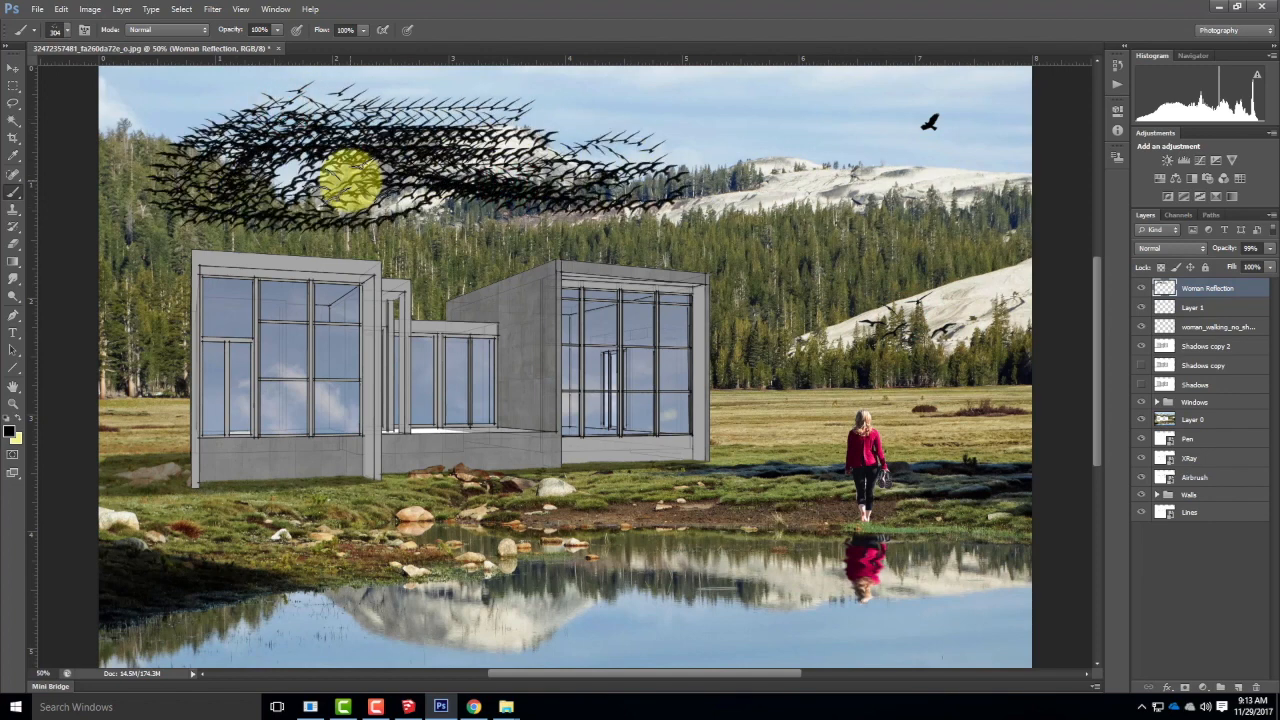
# Undo the flock strokes over the sky and hillside, keeping only the single bird, and reduce the flock brush to 250 px.
pyautogui.hotkey('ctrl', 'alt', 'z')
pyautogui.hotkey('ctrl', 'alt', 'z')
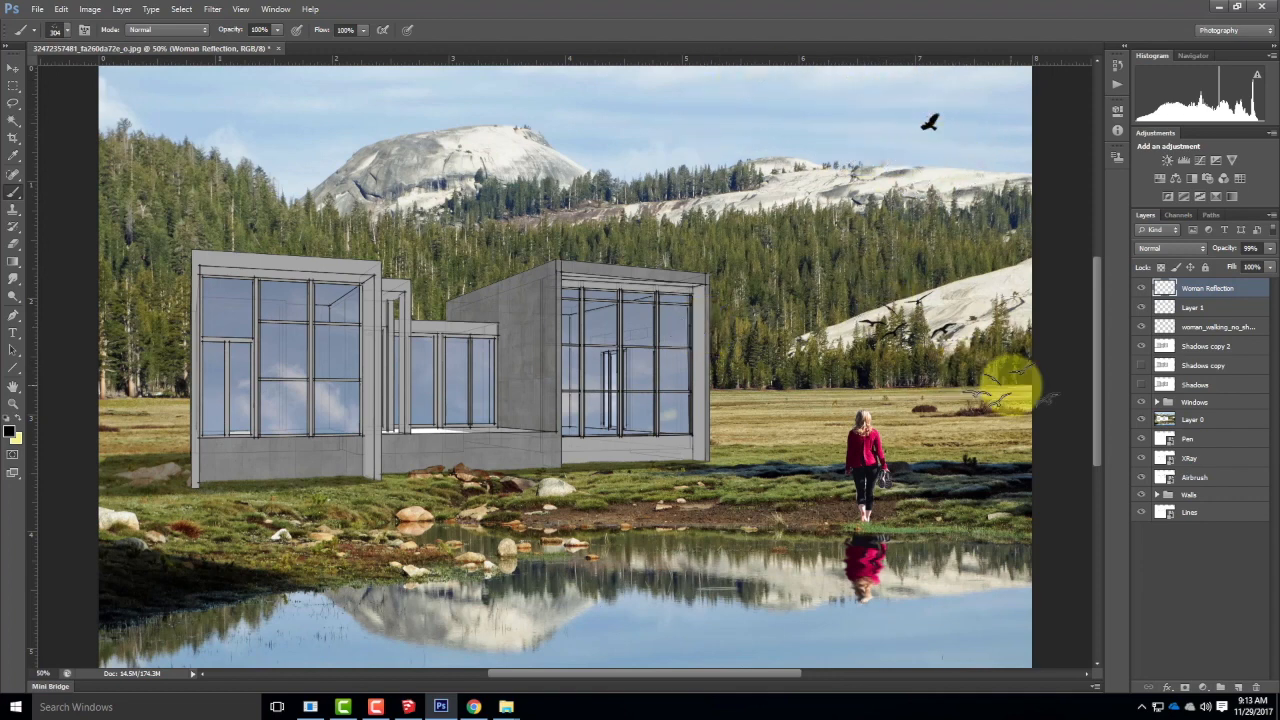
pyautogui.hotkey('ctrl', 'z')
pyautogui.hotkey('ctrl', 'alt', 'z')
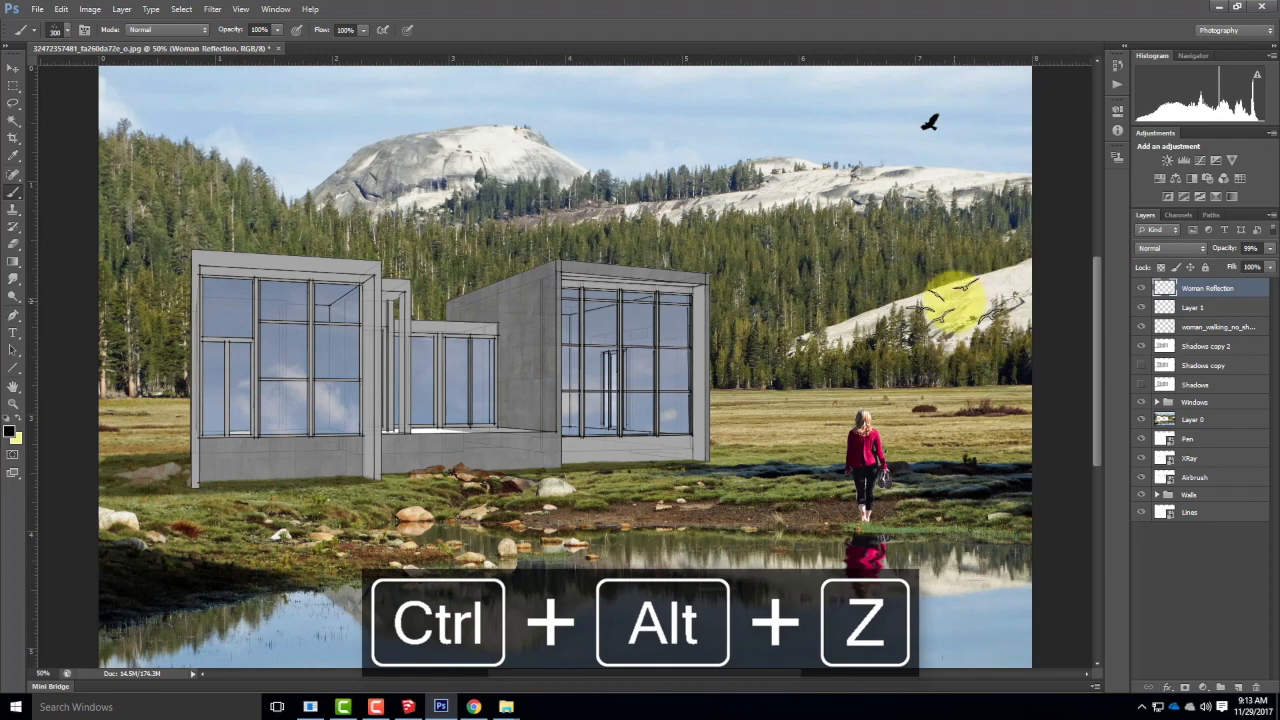
pyautogui.press('[')
pyautogui.click(962, 318)
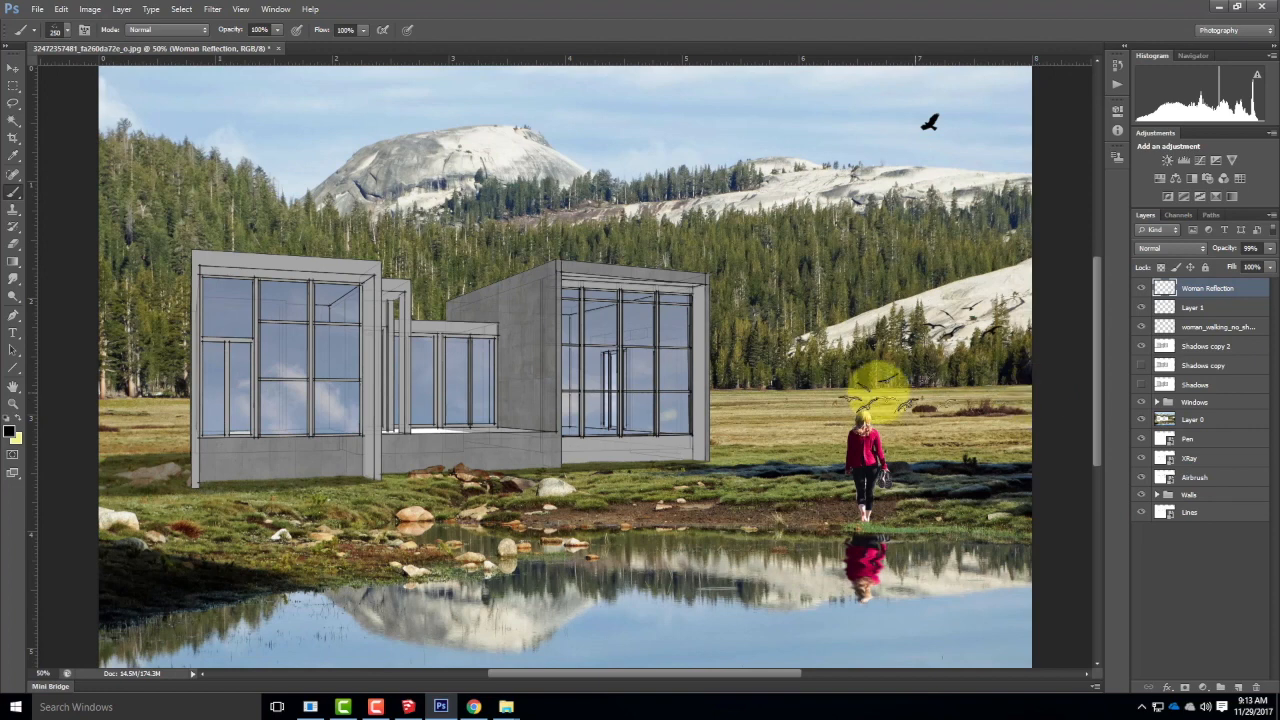
# Hide the XRay layer, then select and expand the Windows group in the layer stack.
pyautogui.click(1141, 457)
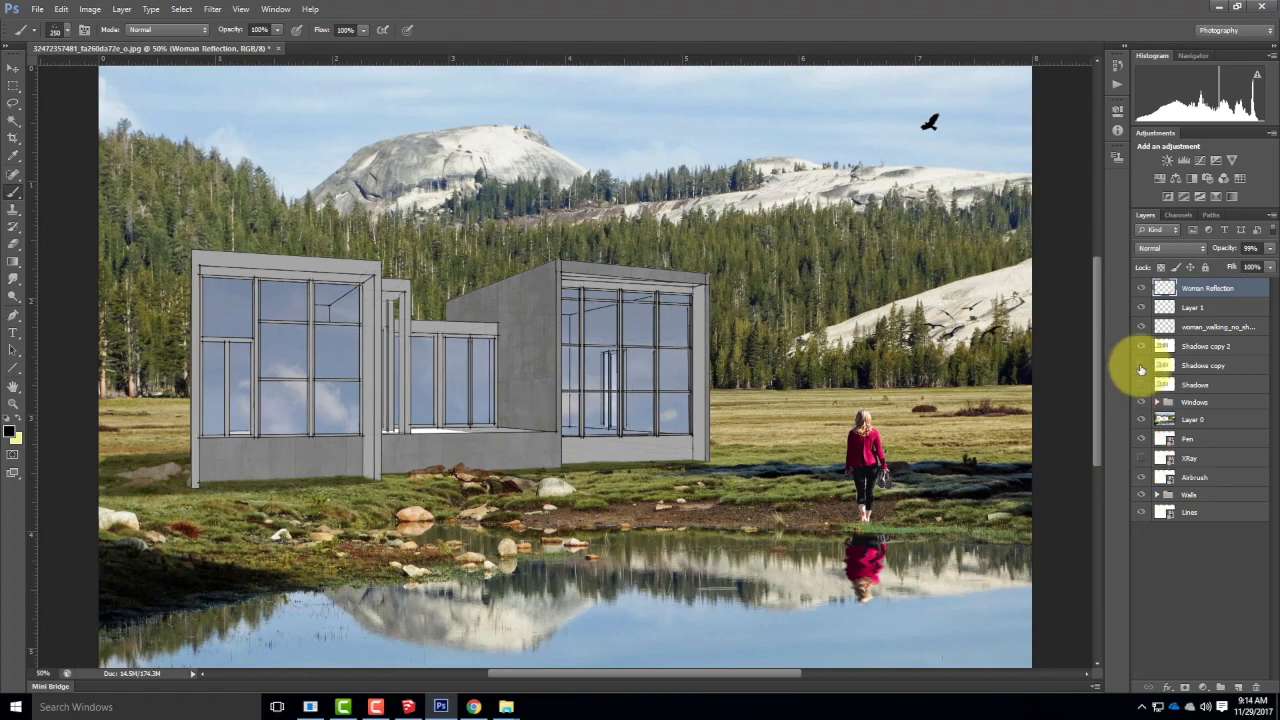
pyautogui.click(1198, 401)
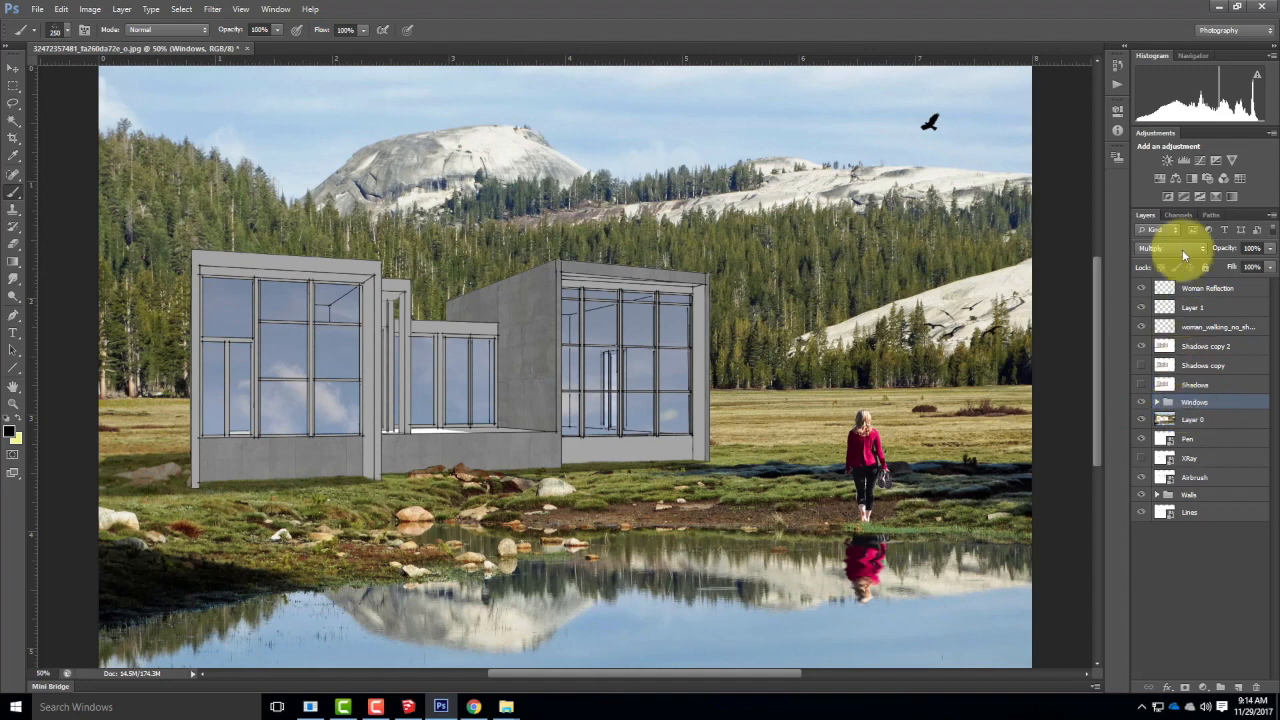
pyautogui.click(1157, 401)
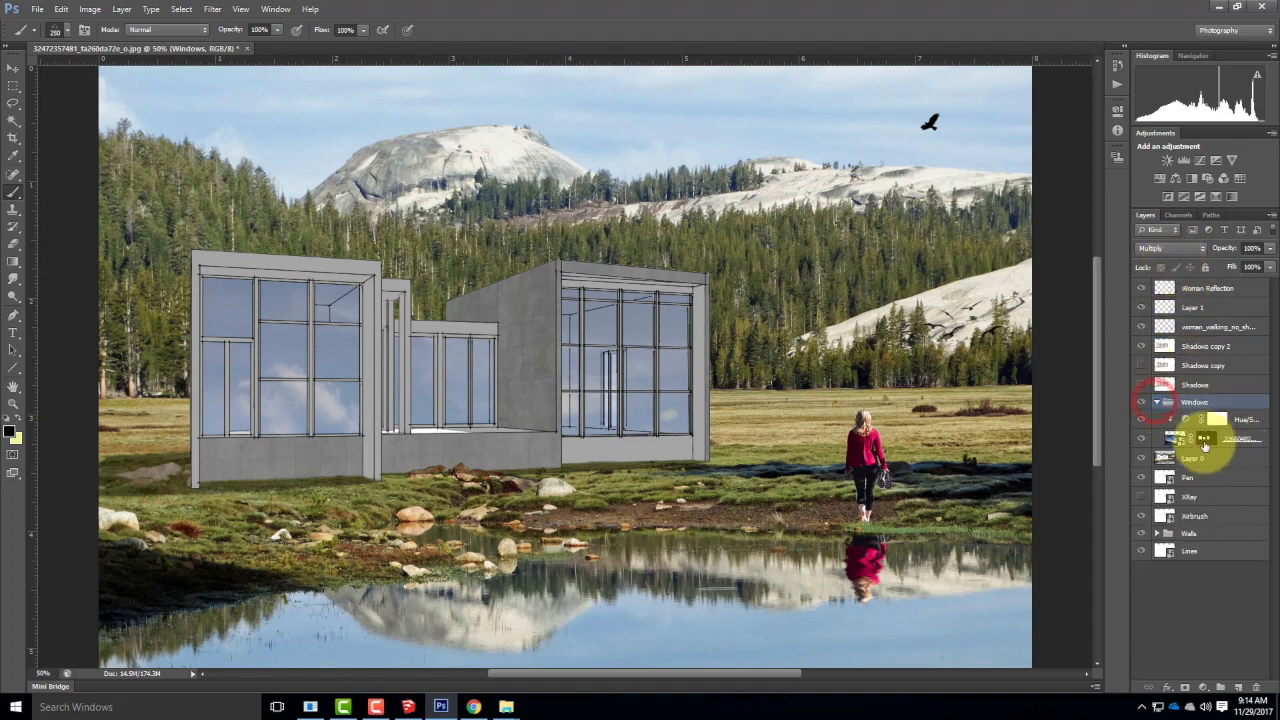
# Duplicate the masked sky image layer inside the Windows group, keeping the default copy name.
pyautogui.click(1170, 438)
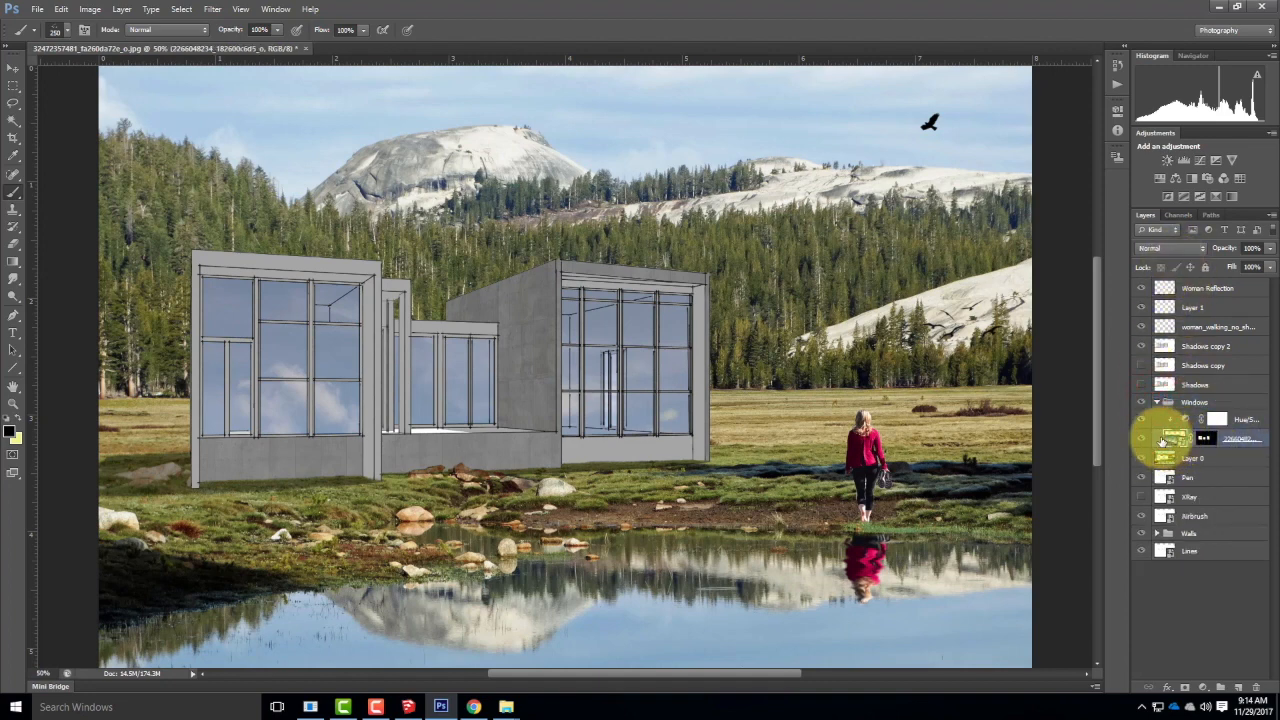
pyautogui.rightClick(1237, 440)
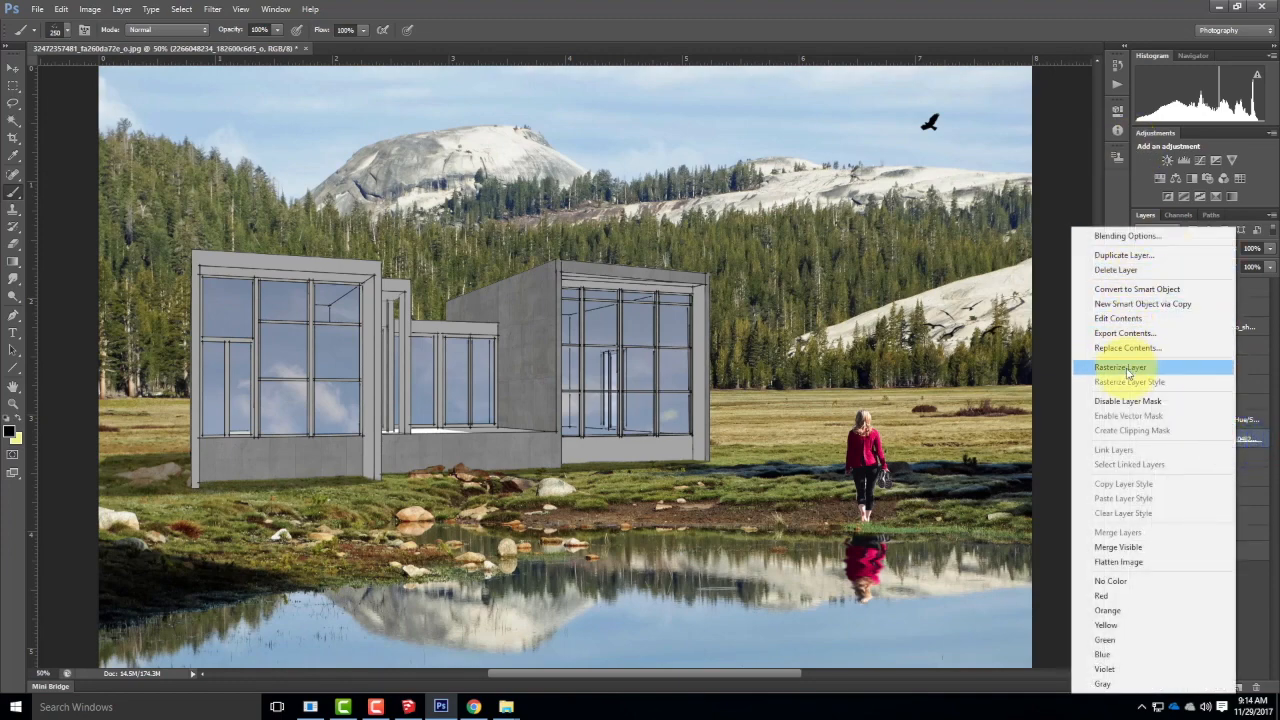
pyautogui.click(1124, 255)
pyautogui.click(757, 219)
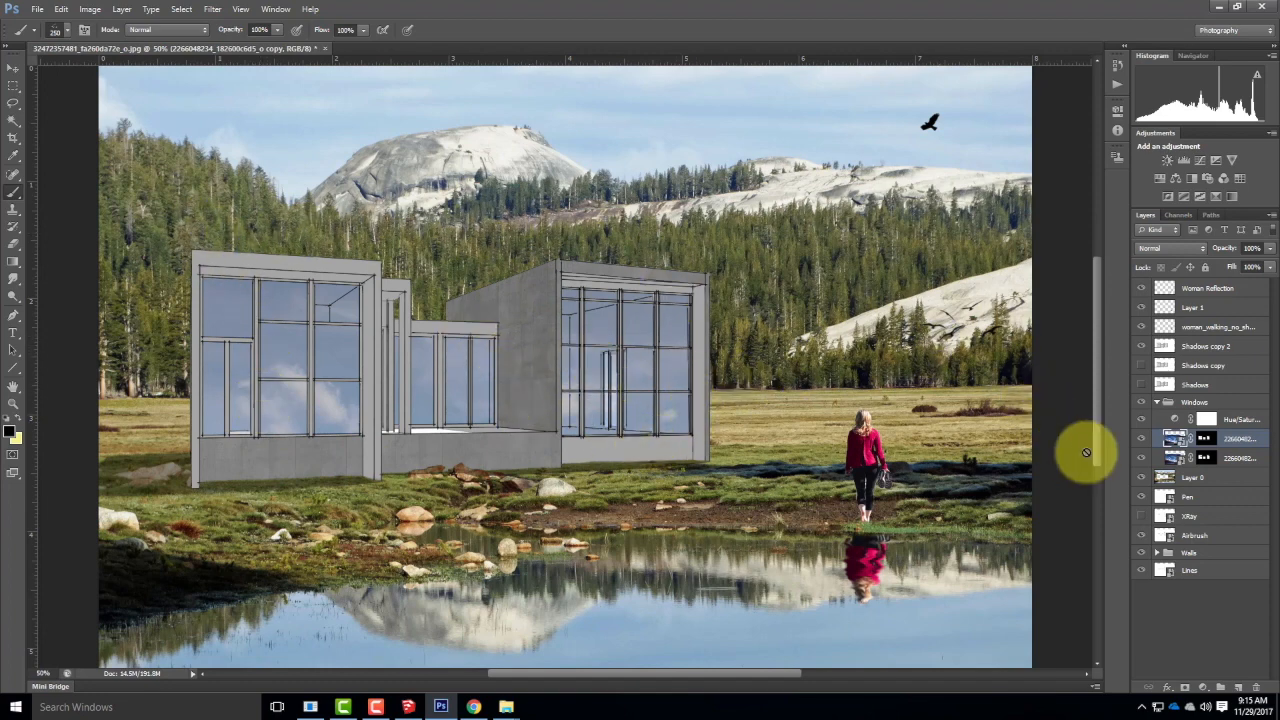
# Collapse the Windows group and hide the Walls group and the Shadows copy 2 layer.
pyautogui.click(1141, 384)
pyautogui.click(1141, 365)
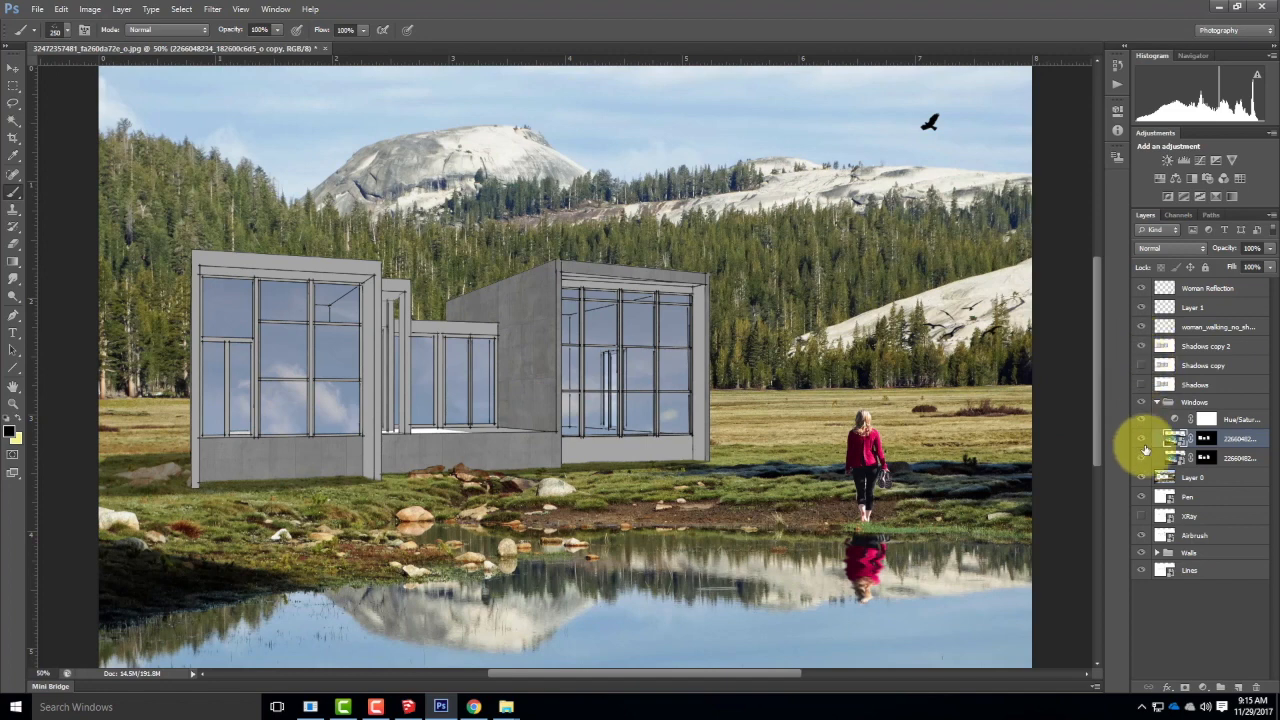
pyautogui.click(1141, 517)
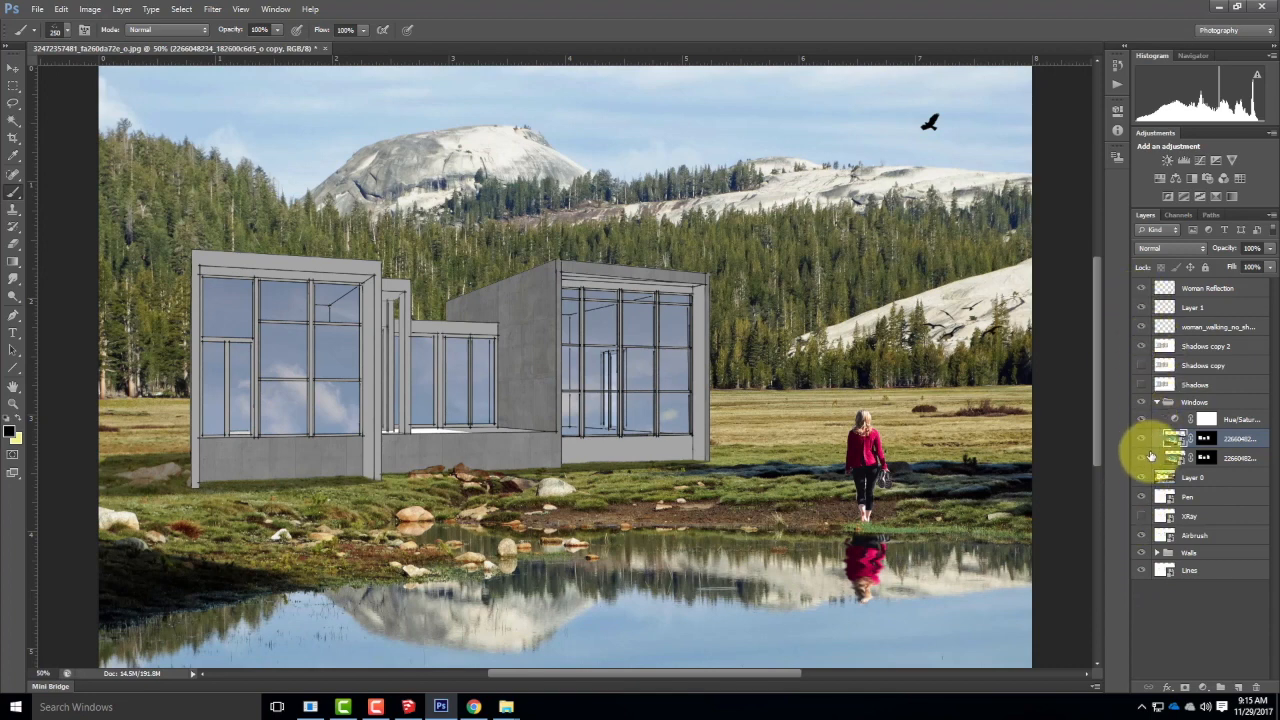
pyautogui.click(1157, 402)
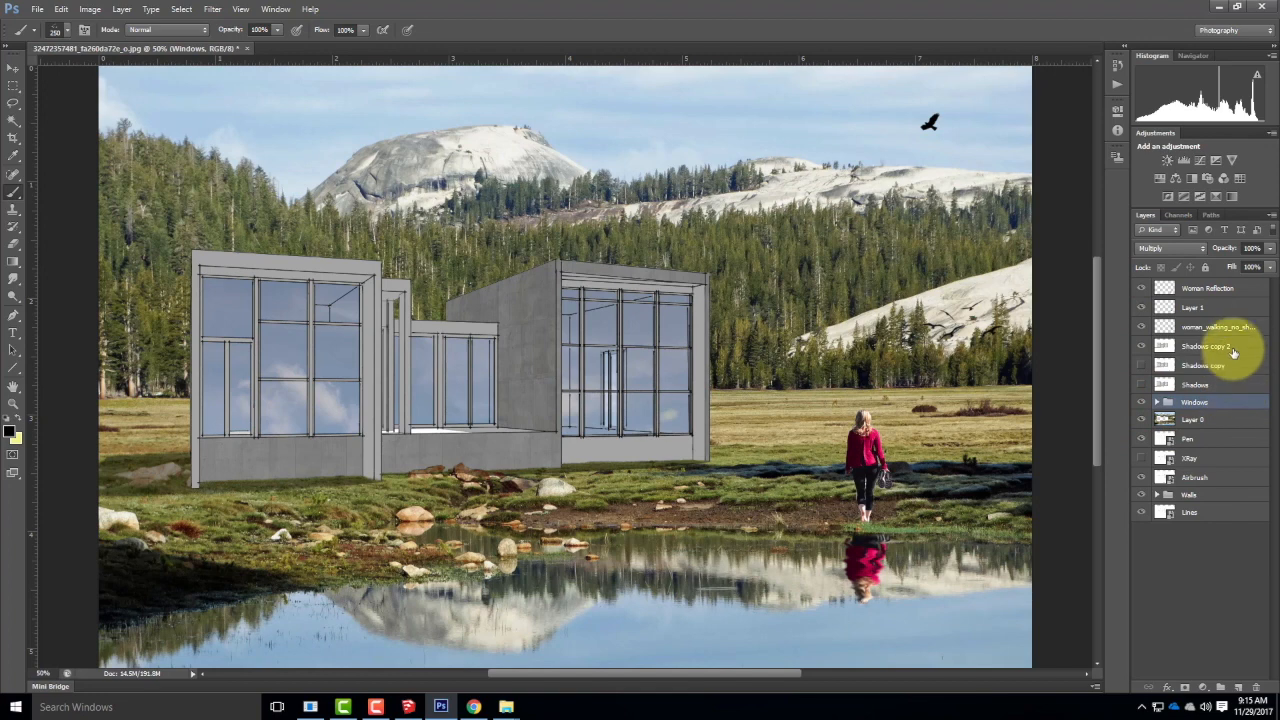
pyautogui.click(1140, 494)
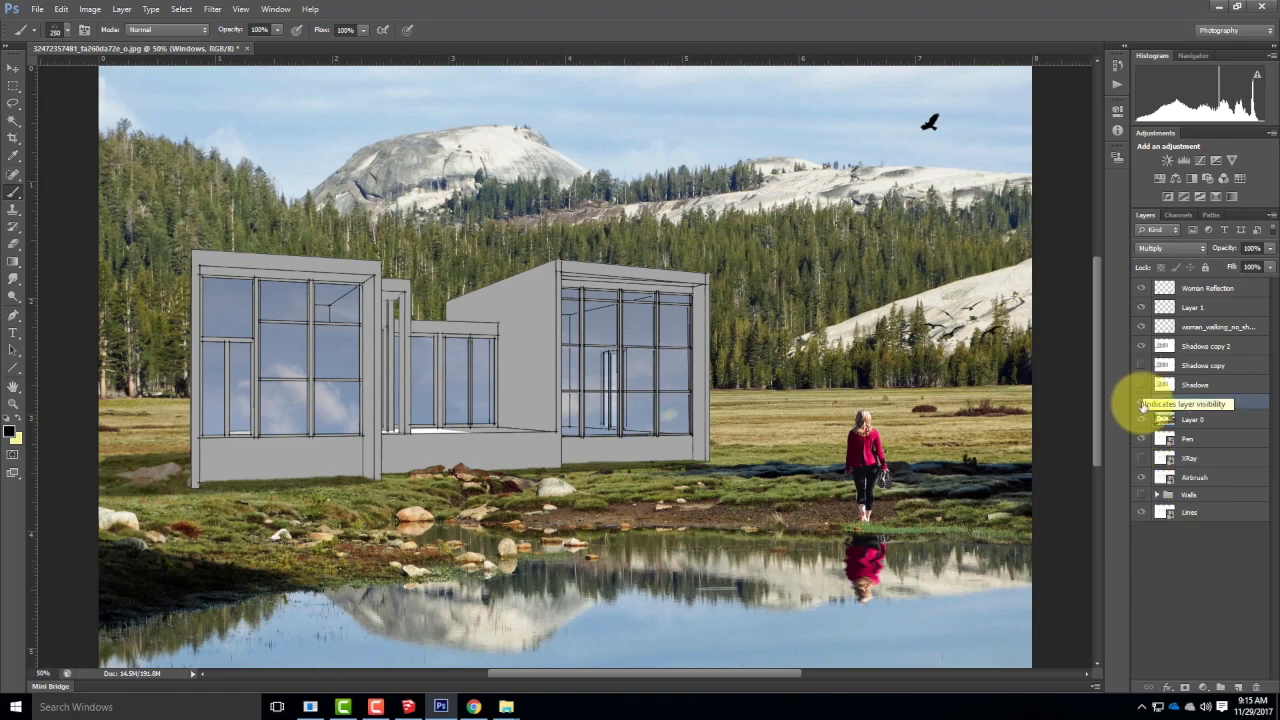
pyautogui.click(1140, 349)
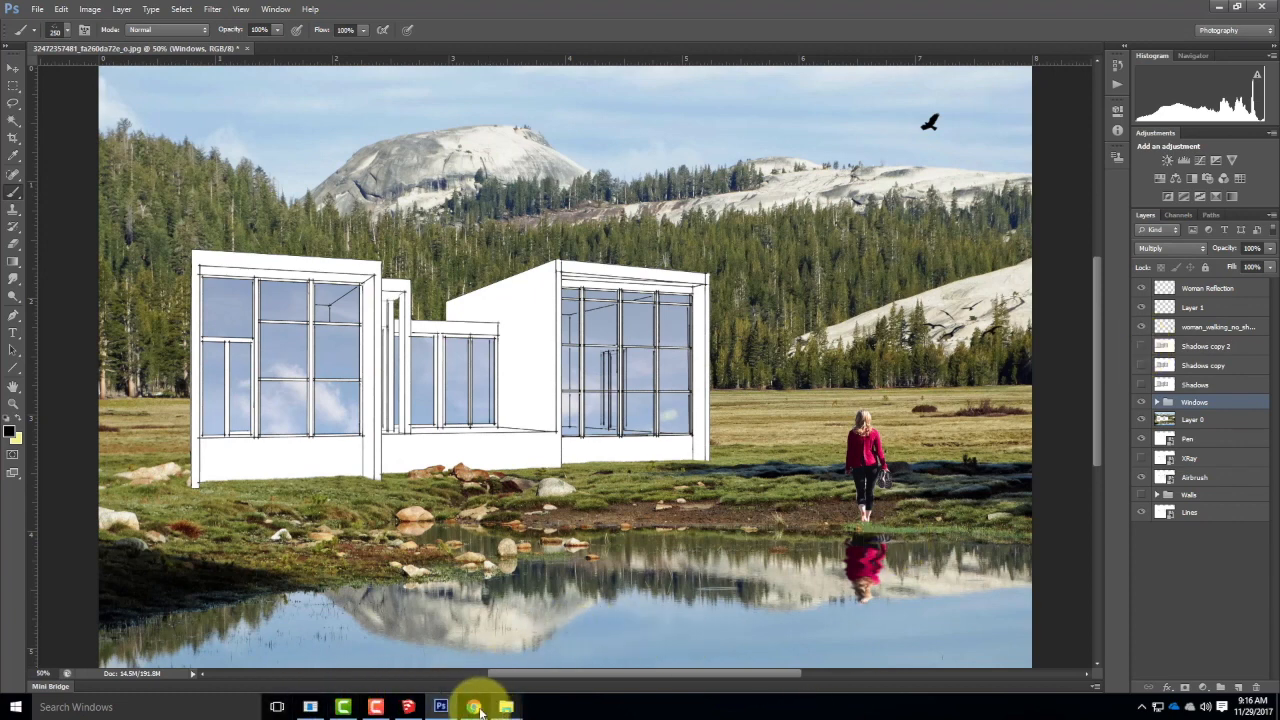
# Switch to the Flickr page in Chrome and search for "yosemite meadow" photos.
pyautogui.click(487, 710)
pyautogui.click(85, 14)
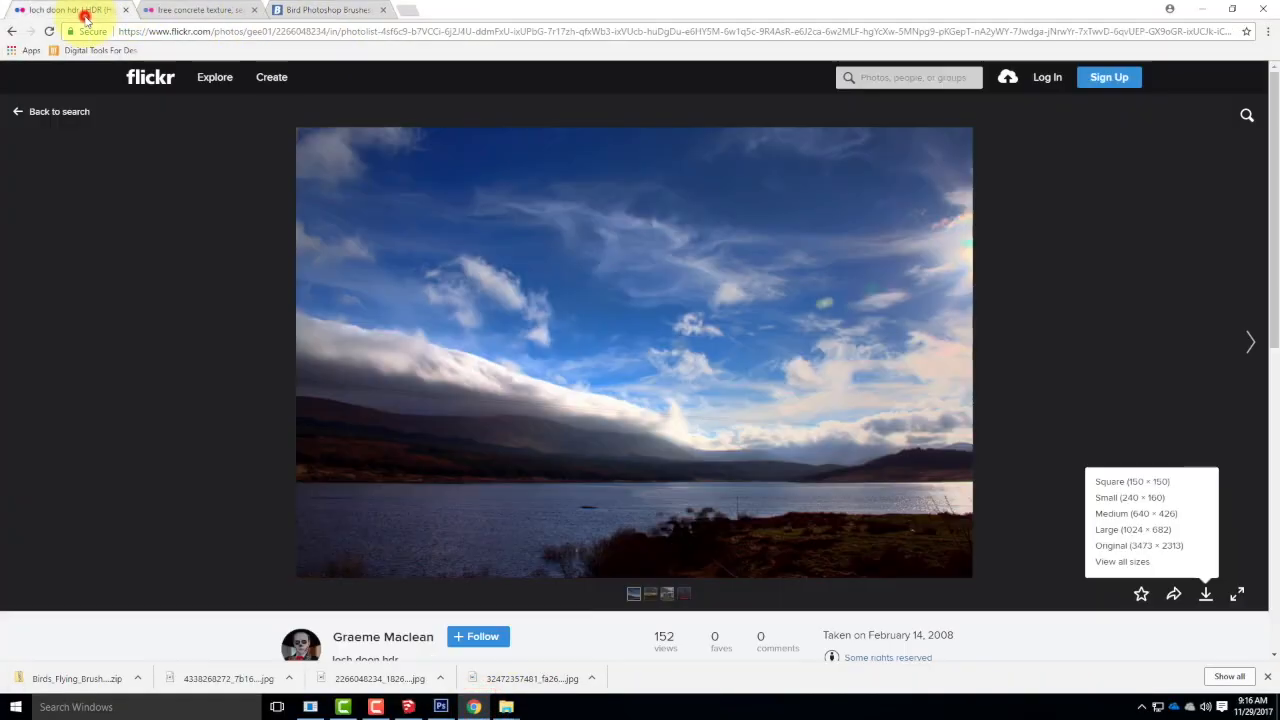
pyautogui.click(900, 80)
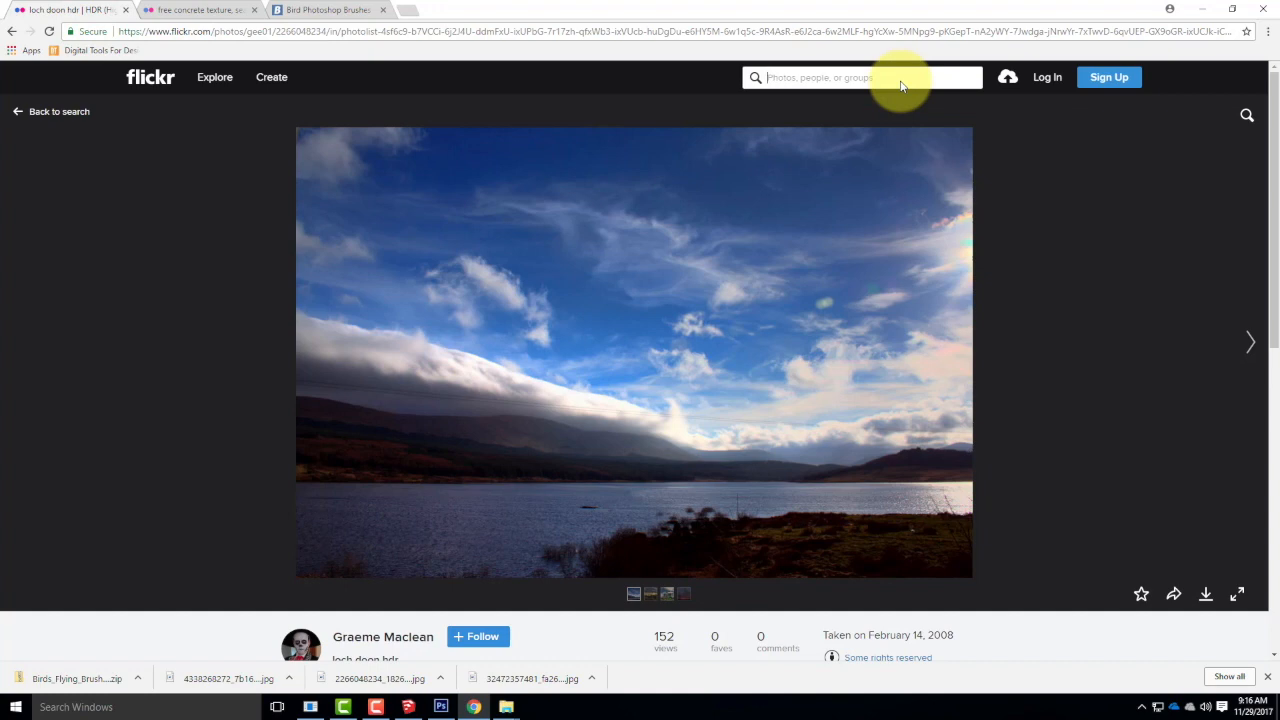
pyautogui.write('yosemite meadow')
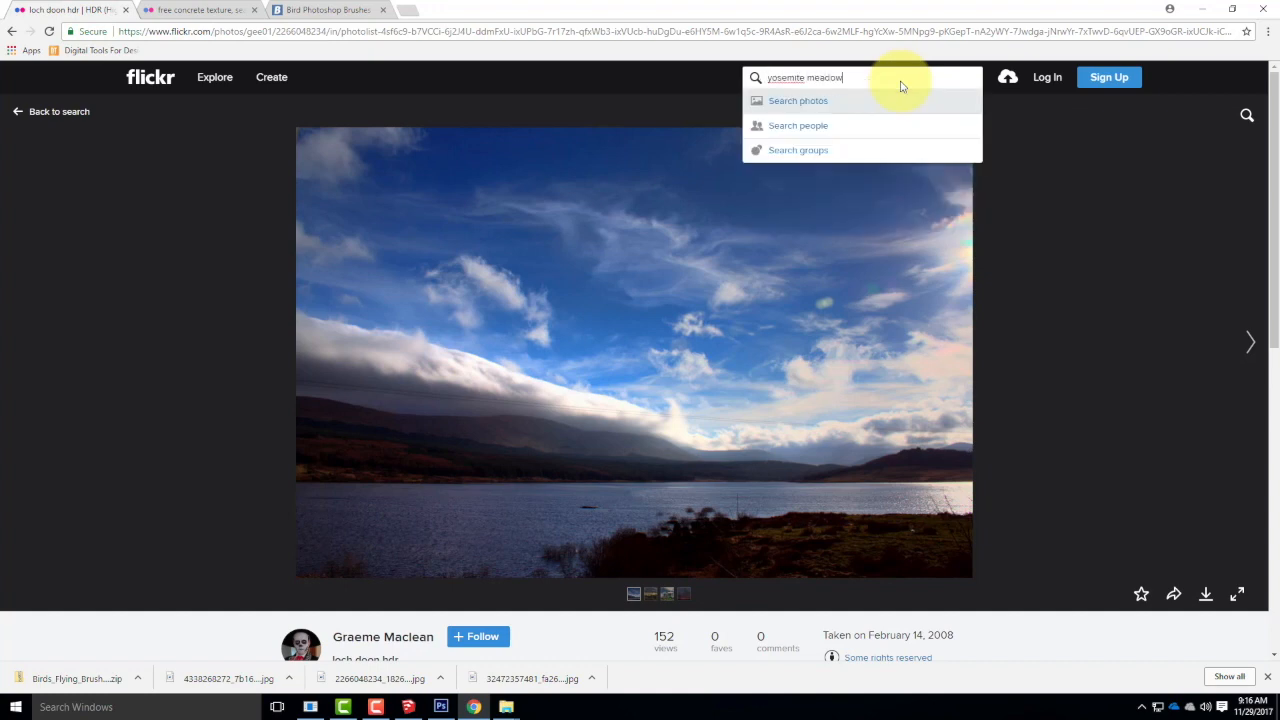
pyautogui.press('Return')
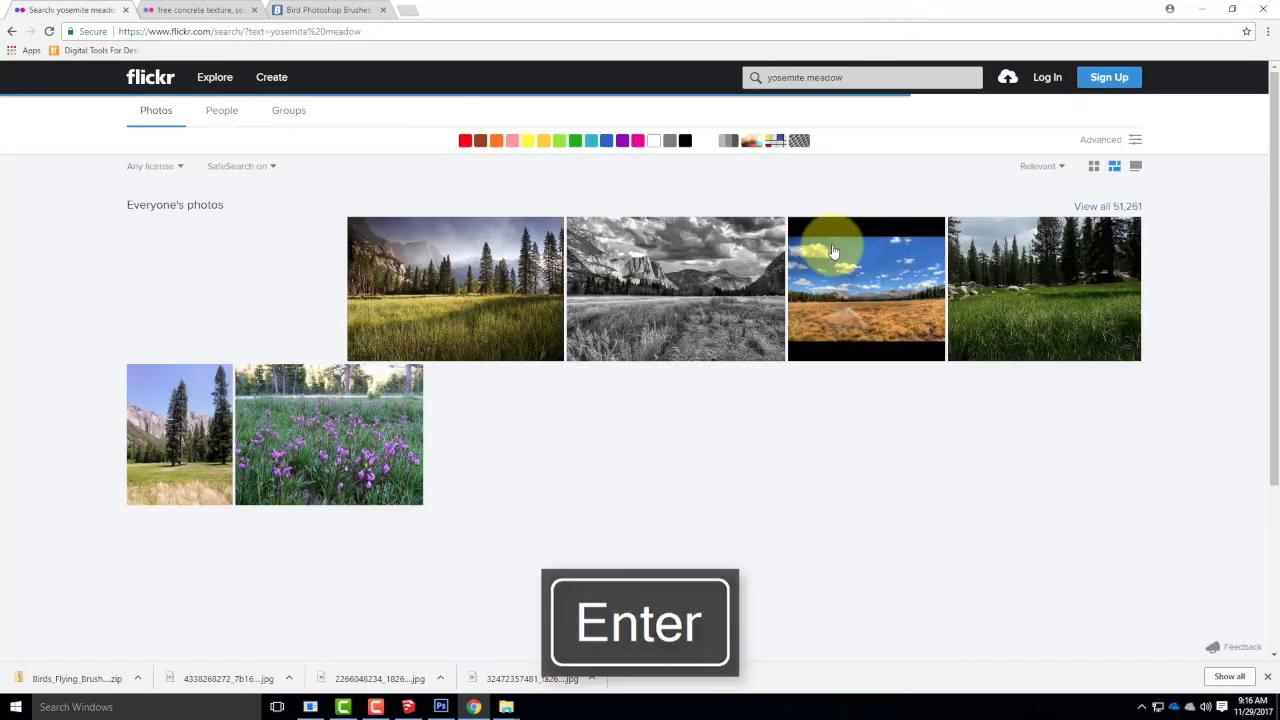
# Browse the meadow photo results for background images and open the "El Capitan meadows" photo.
pyautogui.scroll(-6, 894, 263)
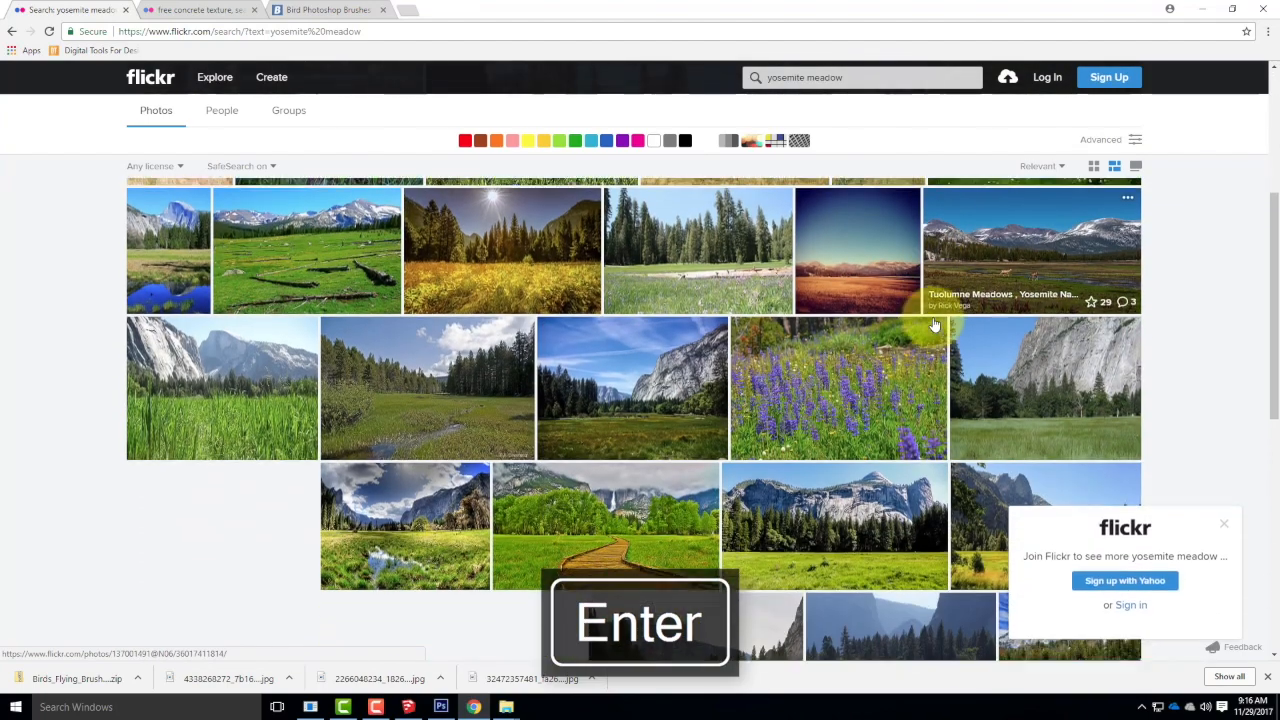
pyautogui.scroll(-4, 933, 325)
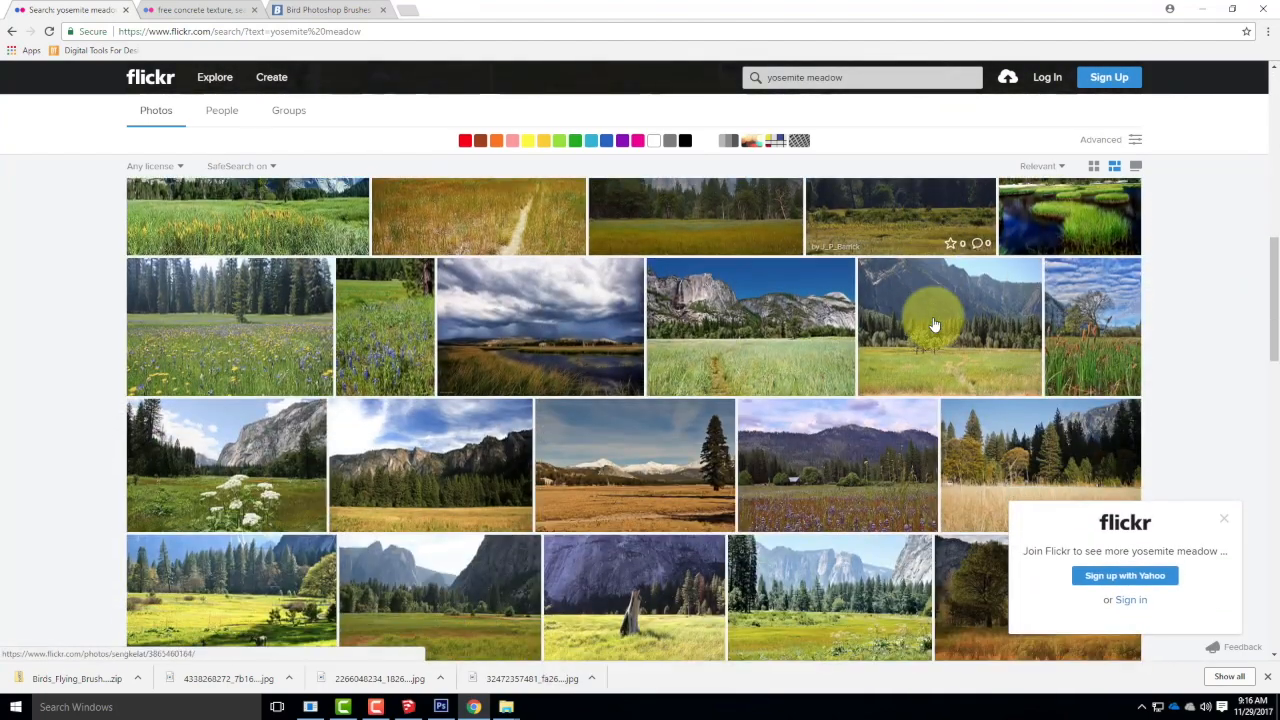
pyautogui.scroll(-10, 933, 325)
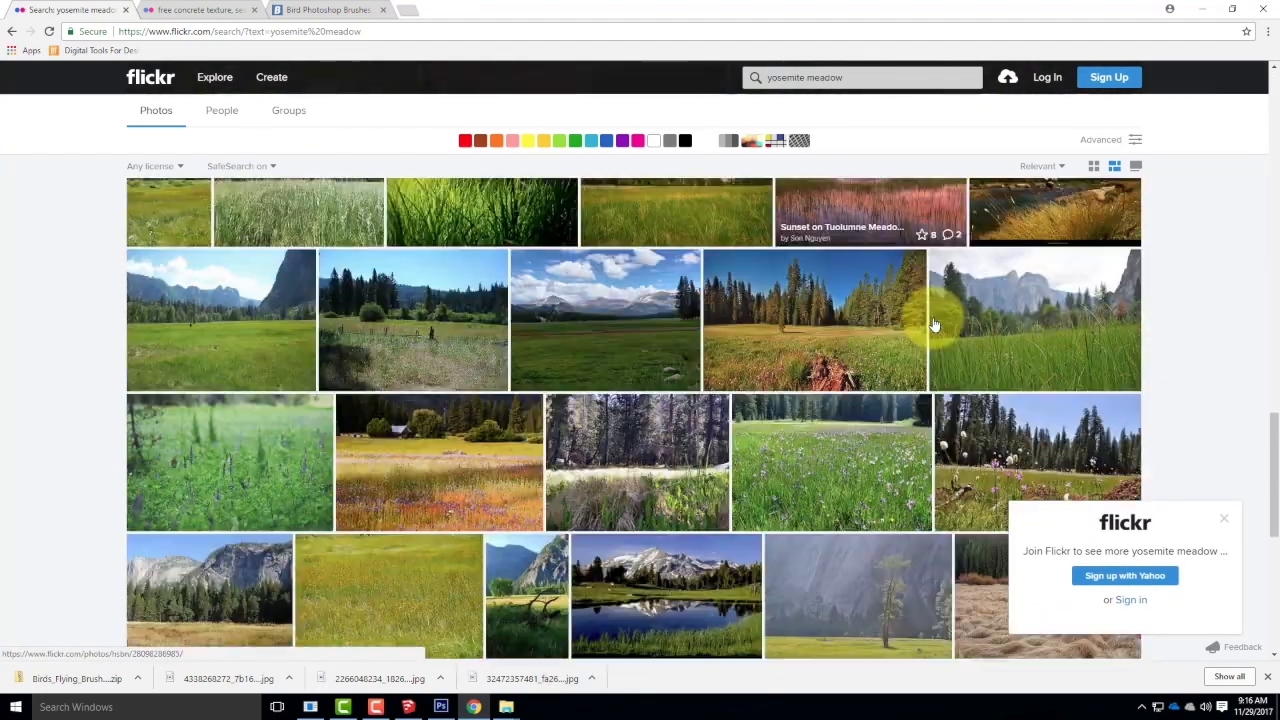
pyautogui.scroll(-12, 933, 322)
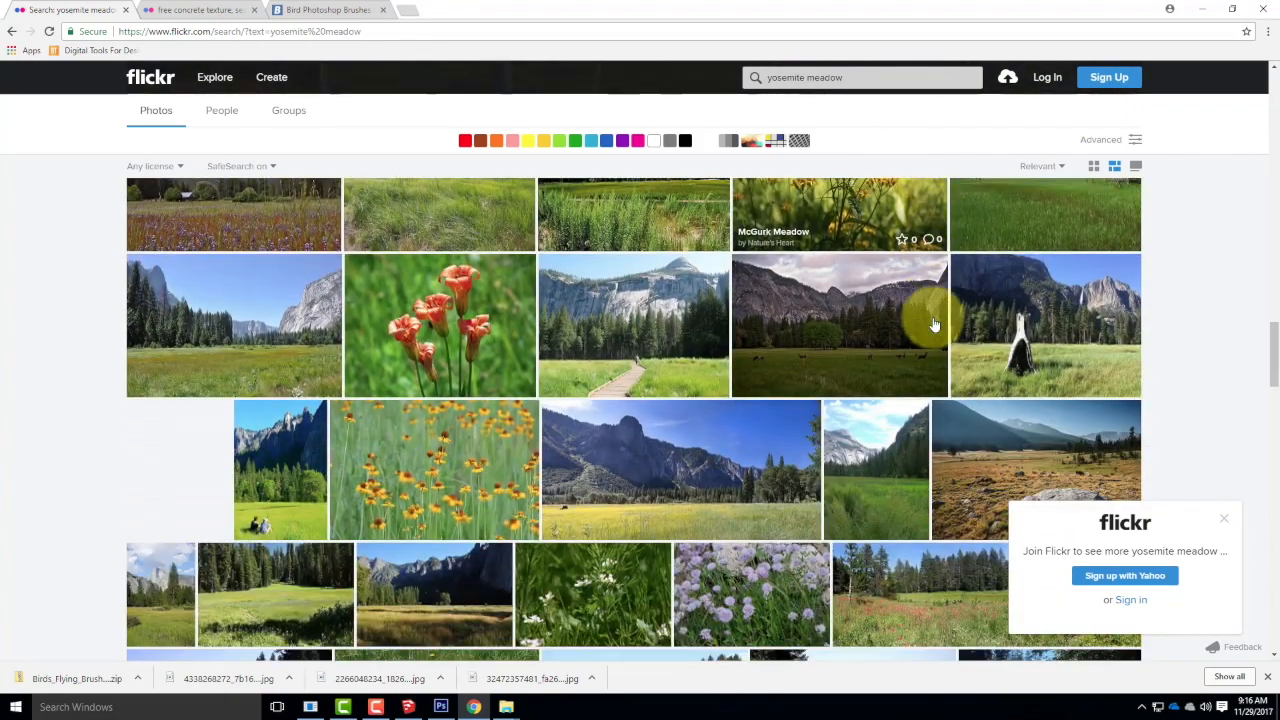
pyautogui.scroll(-12, 933, 323)
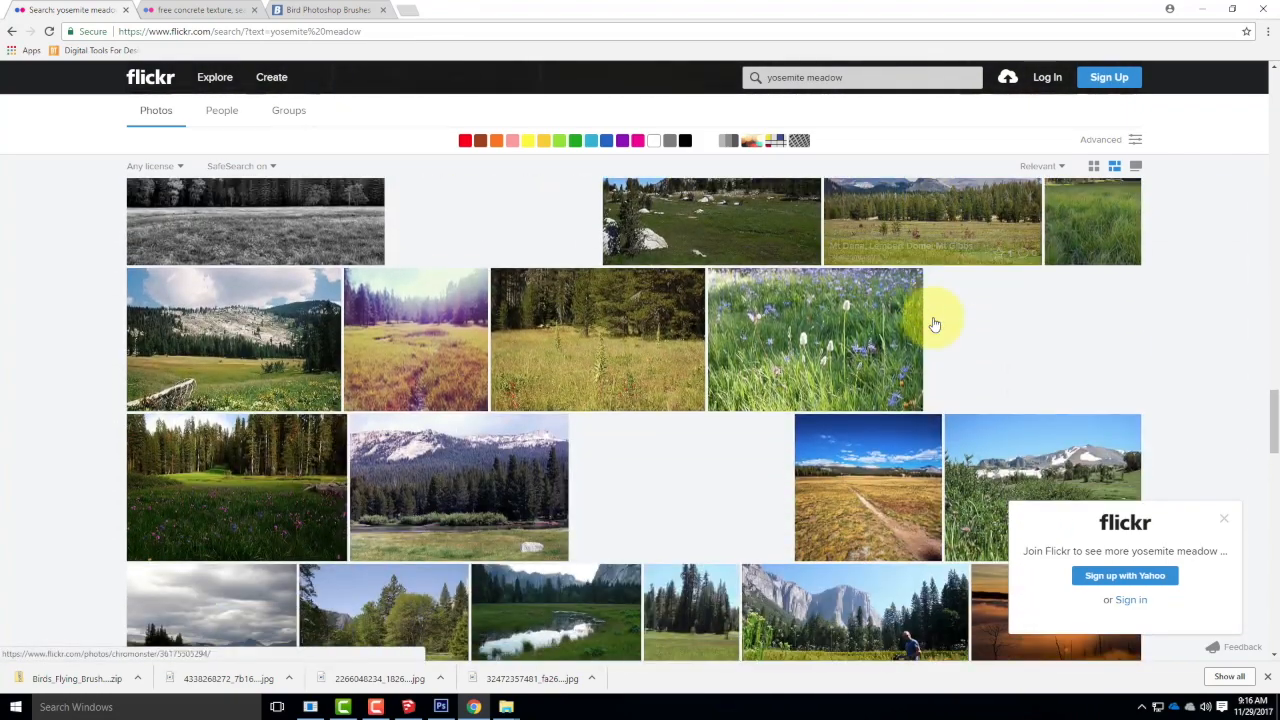
pyautogui.scroll(-2, 932, 322)
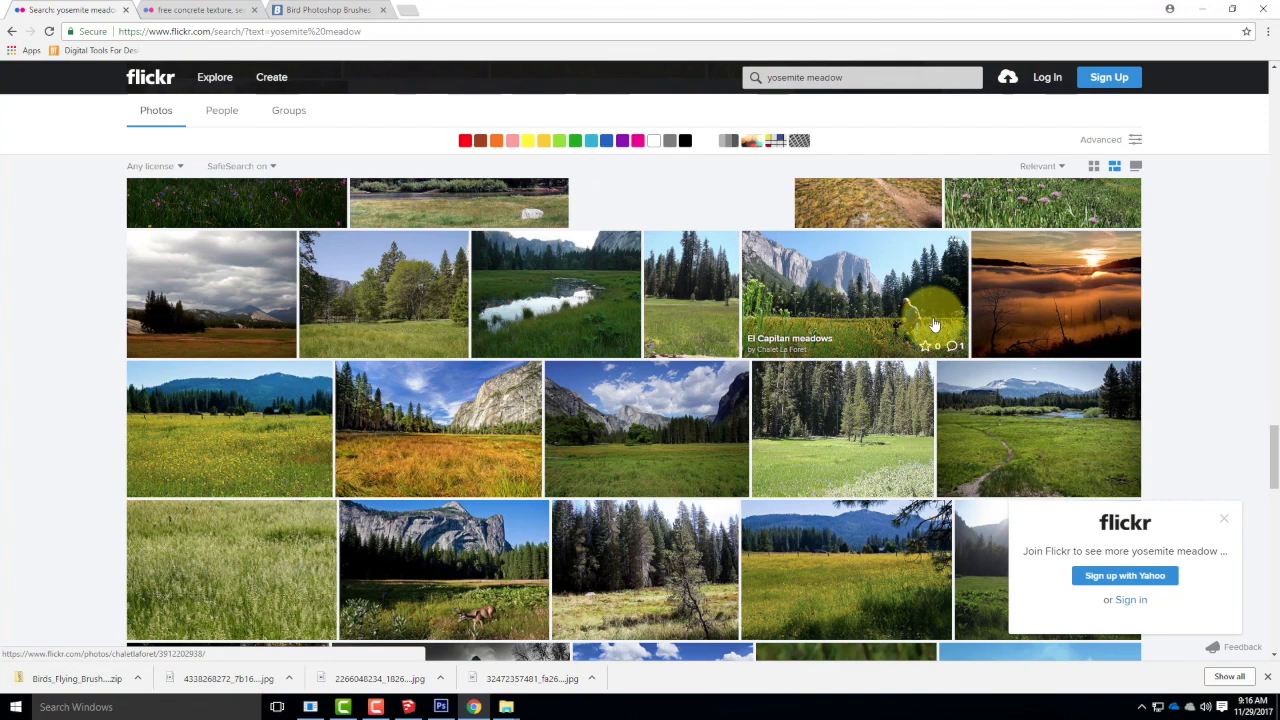
pyautogui.scroll(-1, 933, 322)
pyautogui.scroll(1, 930, 310)
pyautogui.click(926, 303)
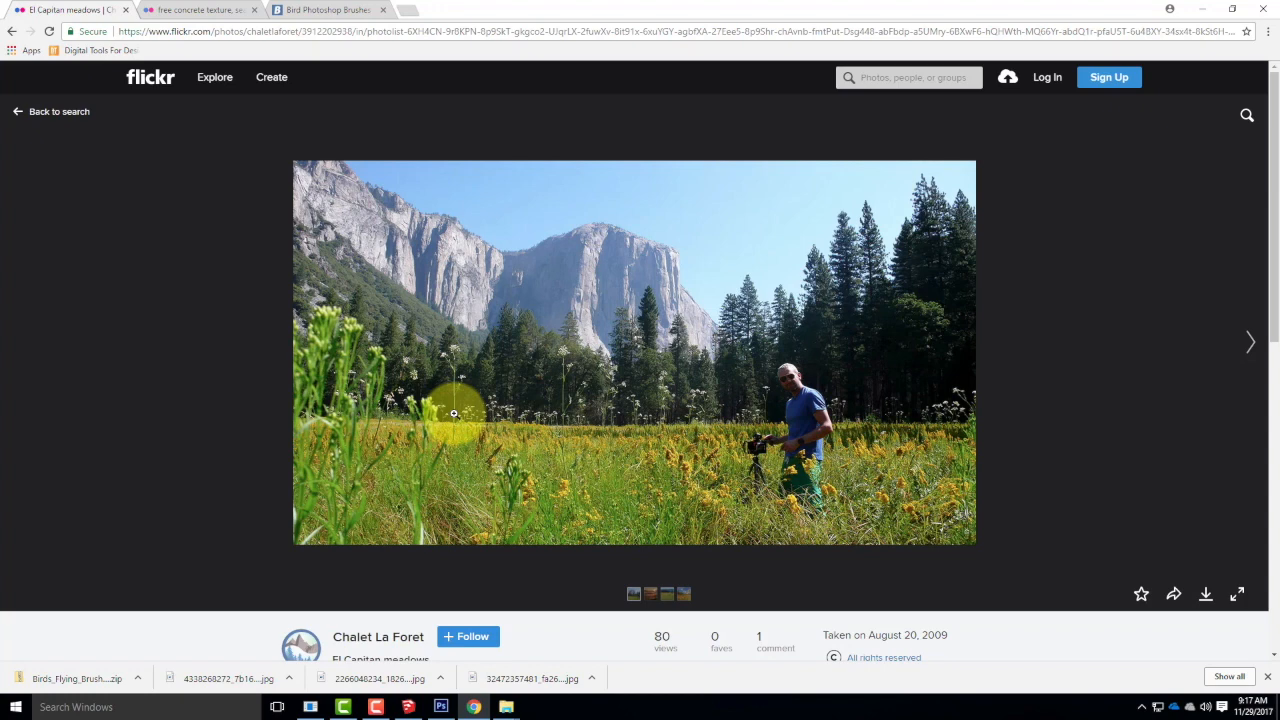
# Return to the search results and open the "Meadows 5 in Yosemite National Park" photo of grass and tree trunks.
pyautogui.click(12, 31)
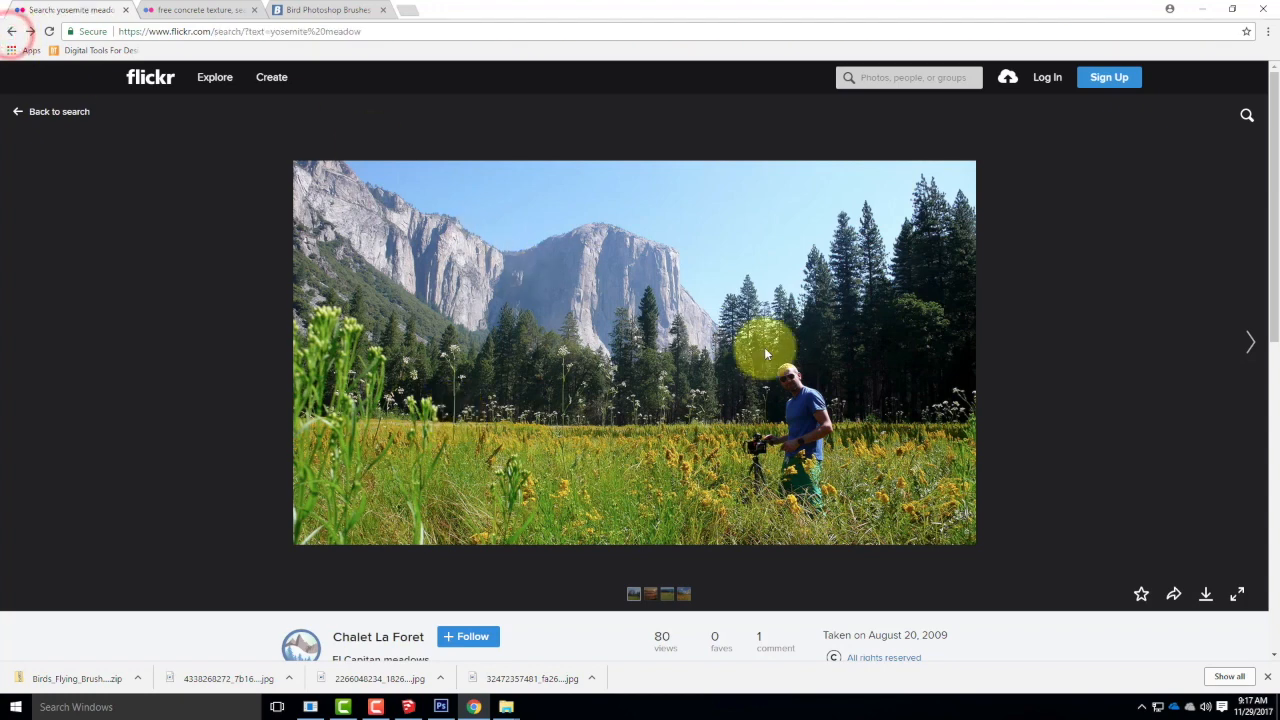
pyautogui.scroll(-2, 884, 345)
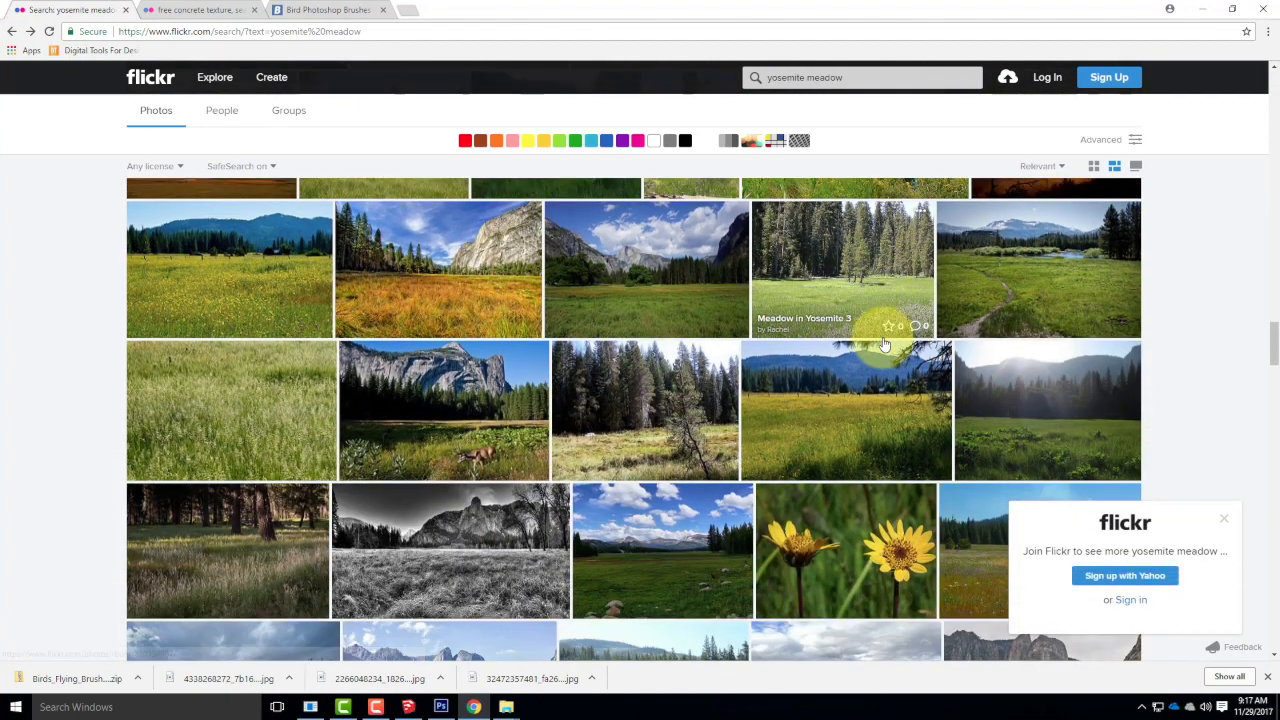
pyautogui.click(308, 524)
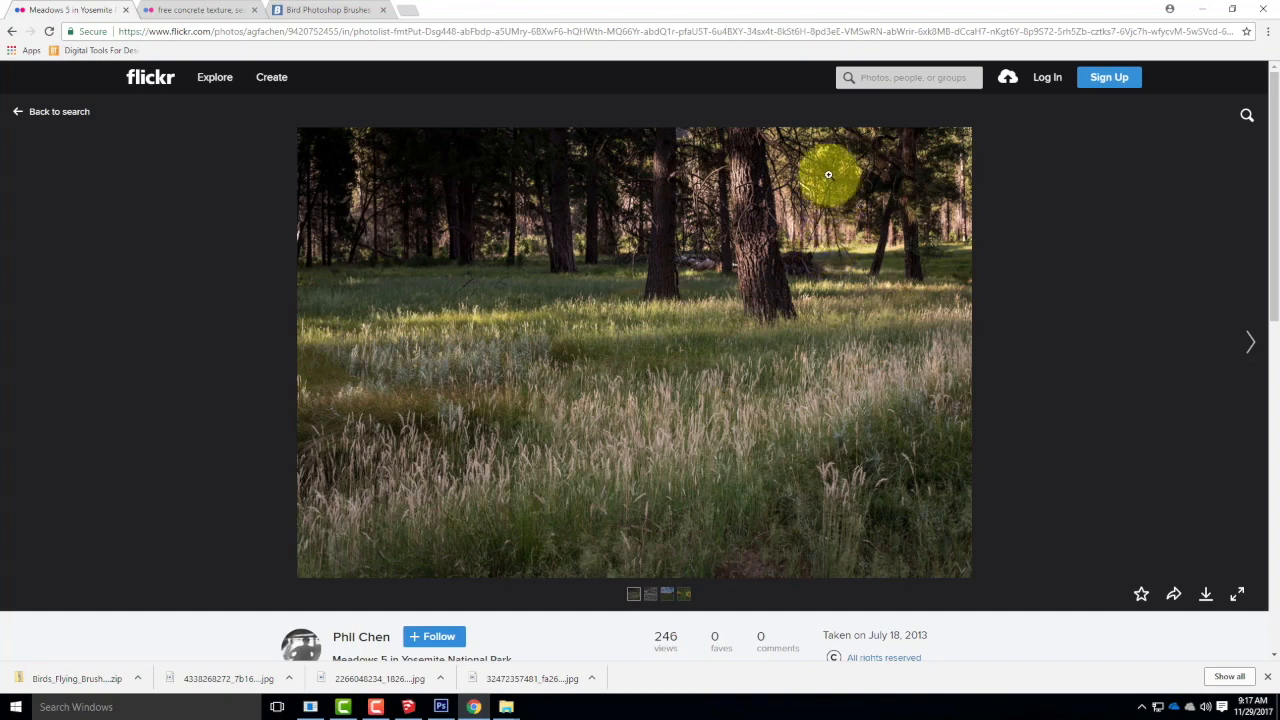
# Go back to the results, look through more meadows, and open the 100_1225.JPG photo with the leaning pine.
pyautogui.click(12, 31)
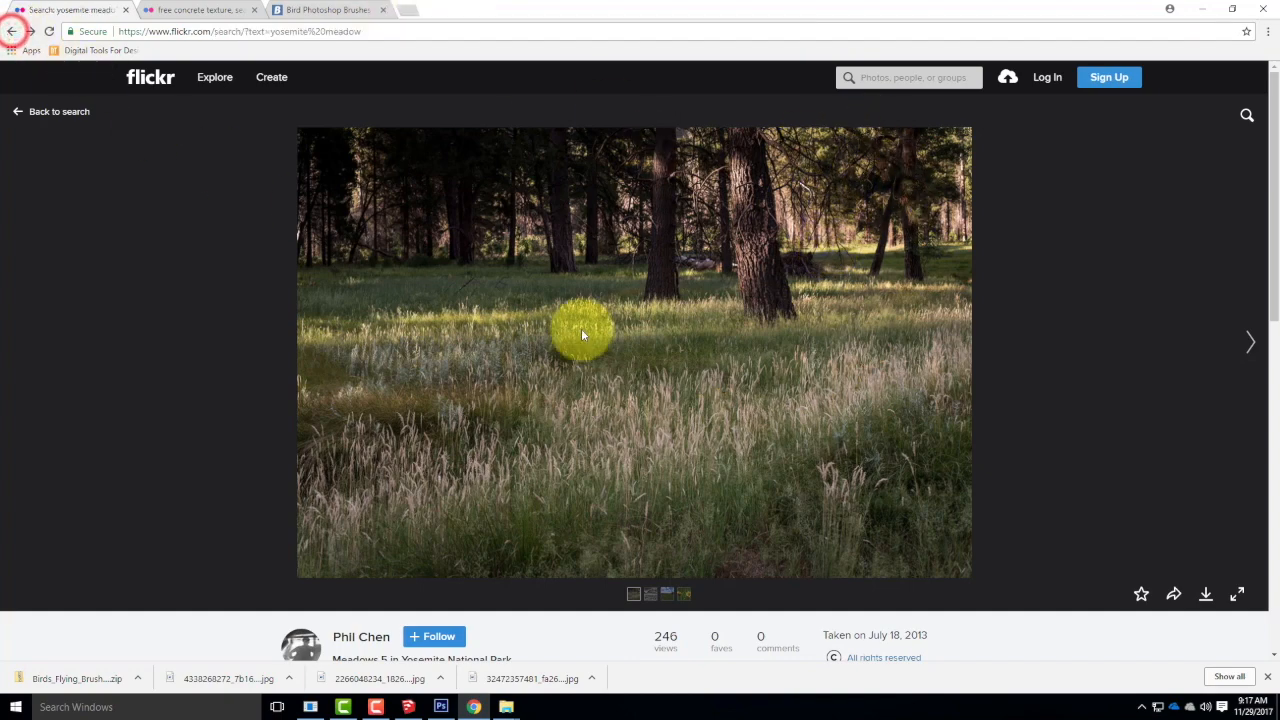
pyautogui.scroll(-3, 1035, 361)
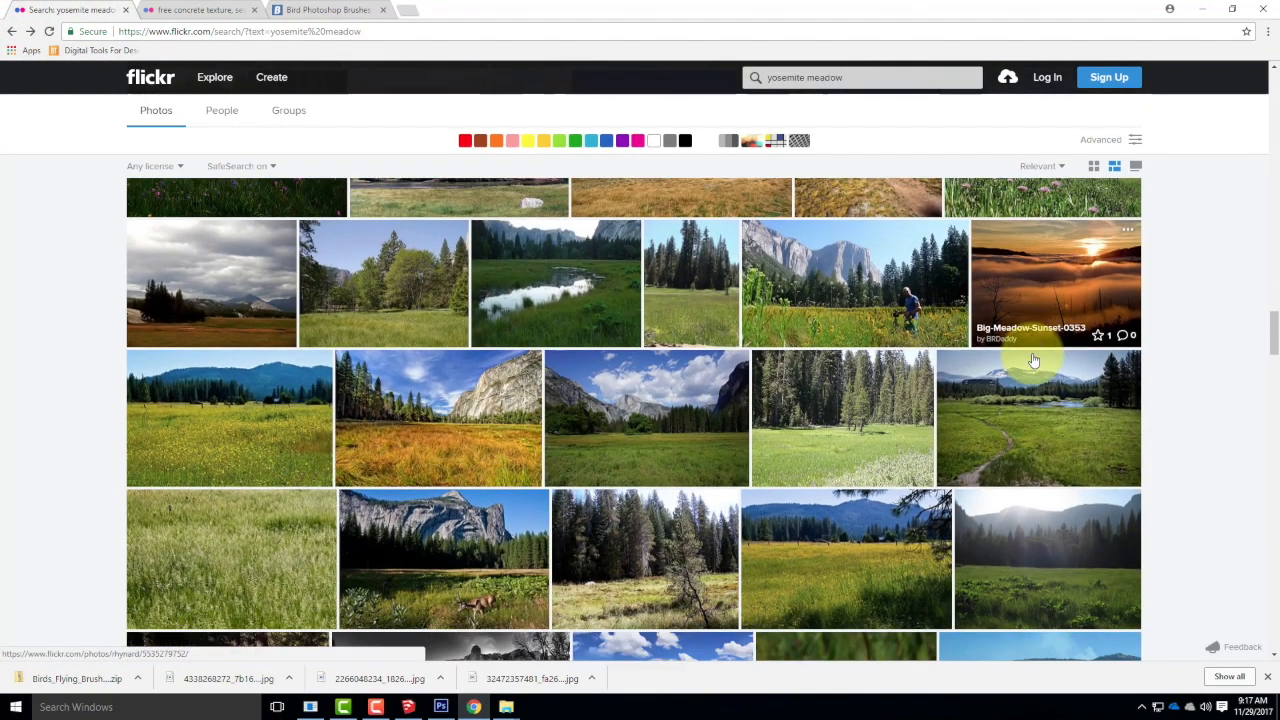
pyautogui.scroll(-2, 1035, 361)
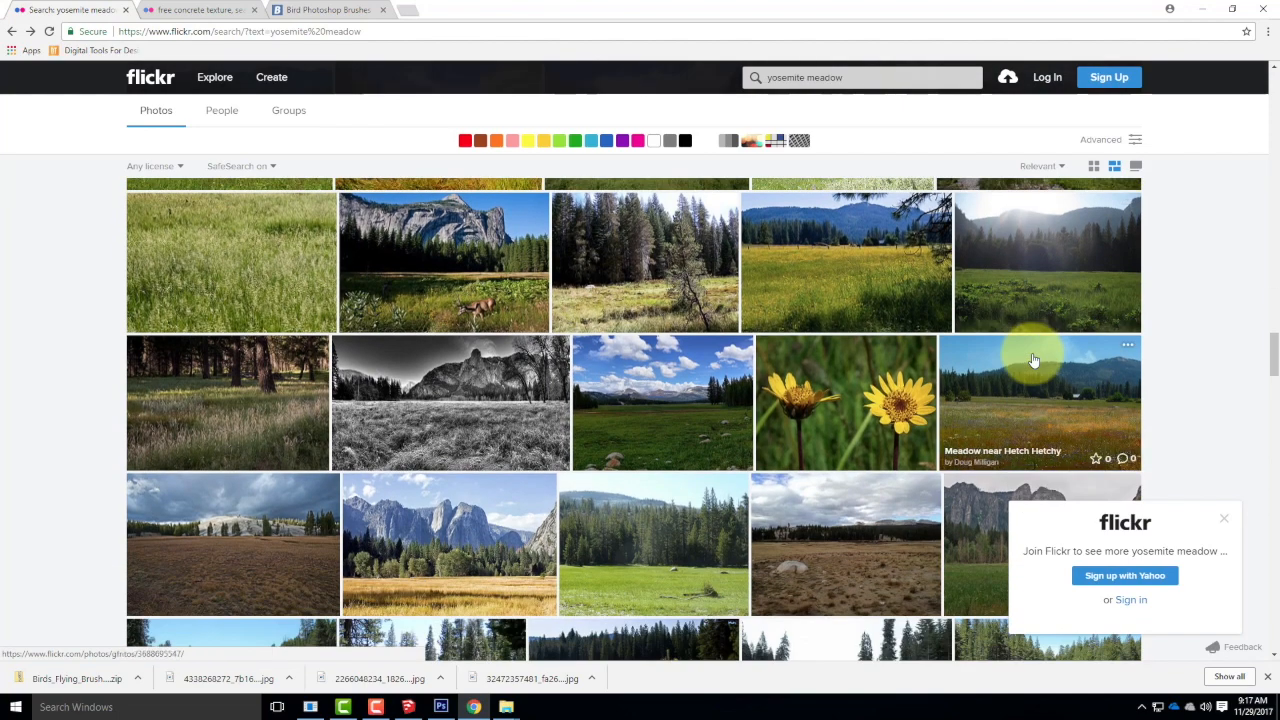
pyautogui.click(705, 278)
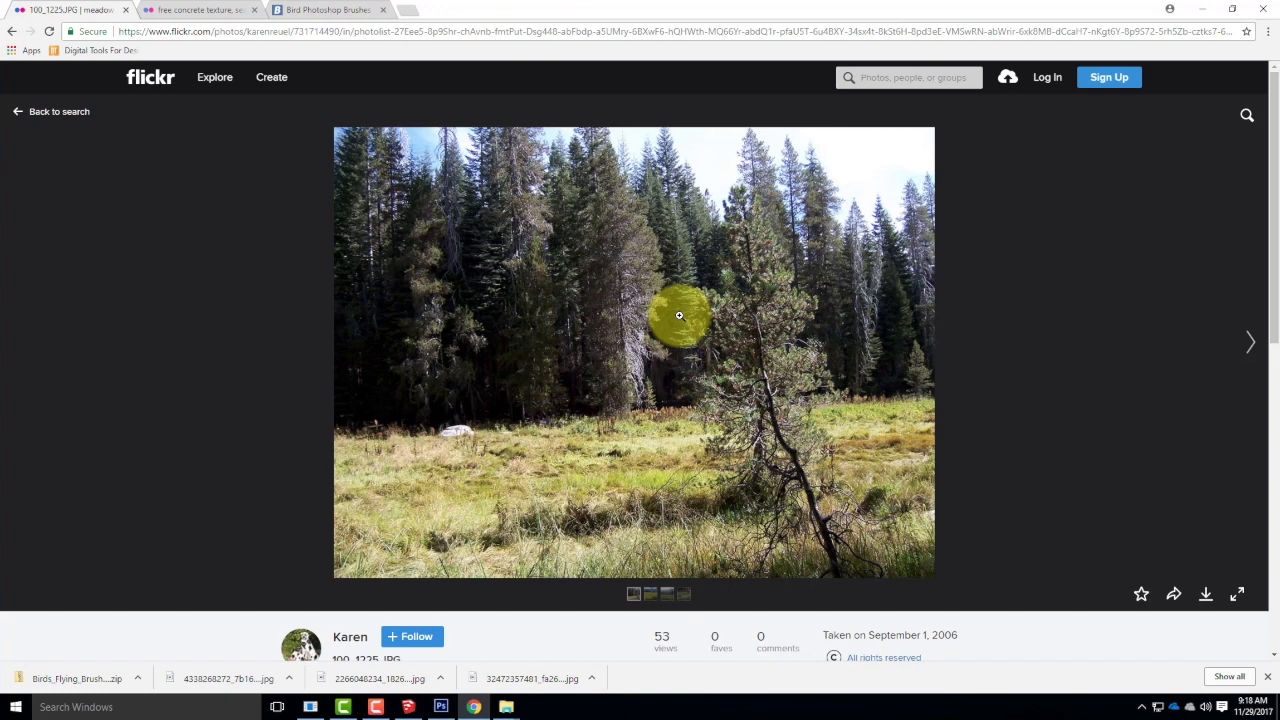
# Return to the search results, look through further Yosemite meadow photos, and open the "Meadow path" photo with the wooden boardwalk.
pyautogui.click(11, 31)
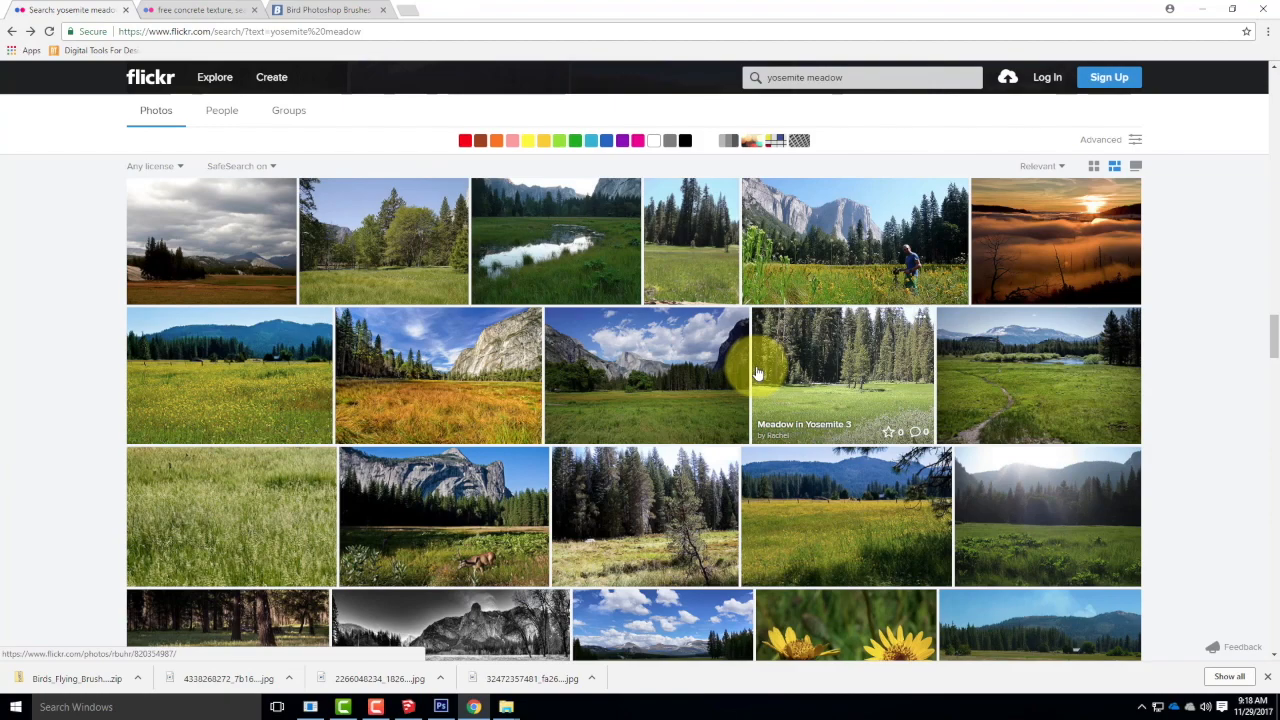
pyautogui.scroll(-1, 757, 373)
pyautogui.scroll(-4, 757, 372)
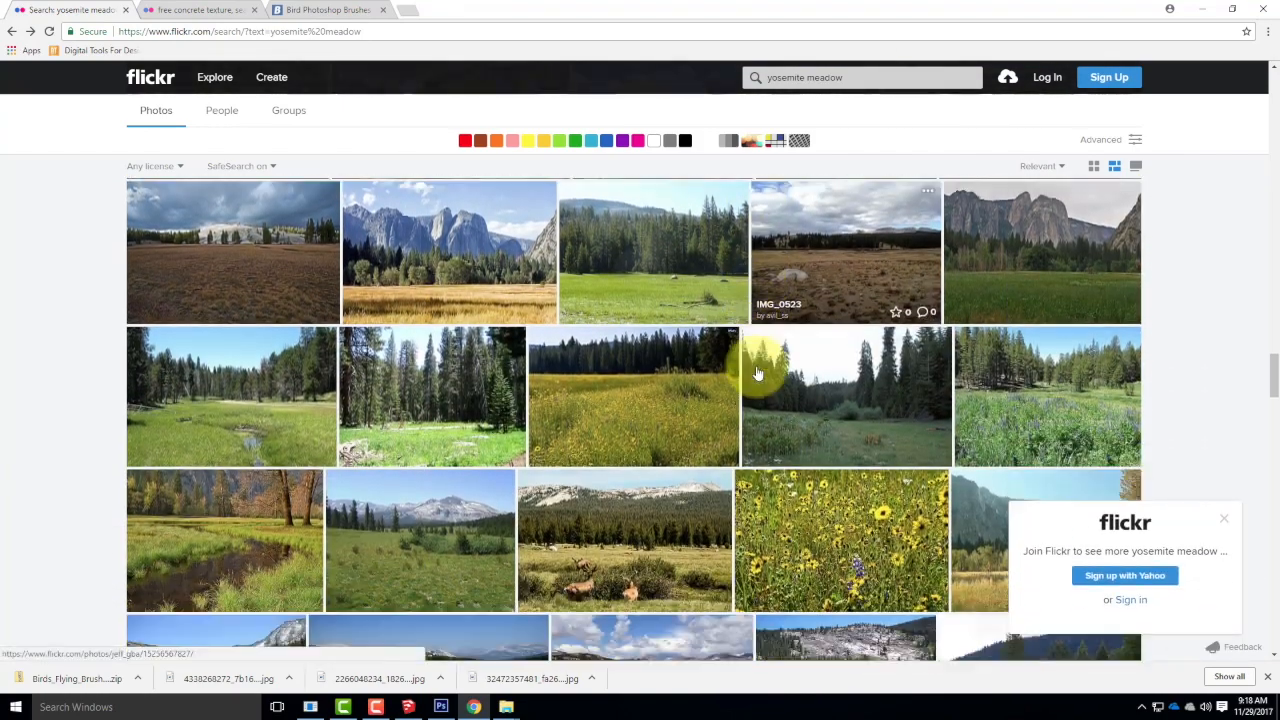
pyautogui.scroll(-5, 757, 372)
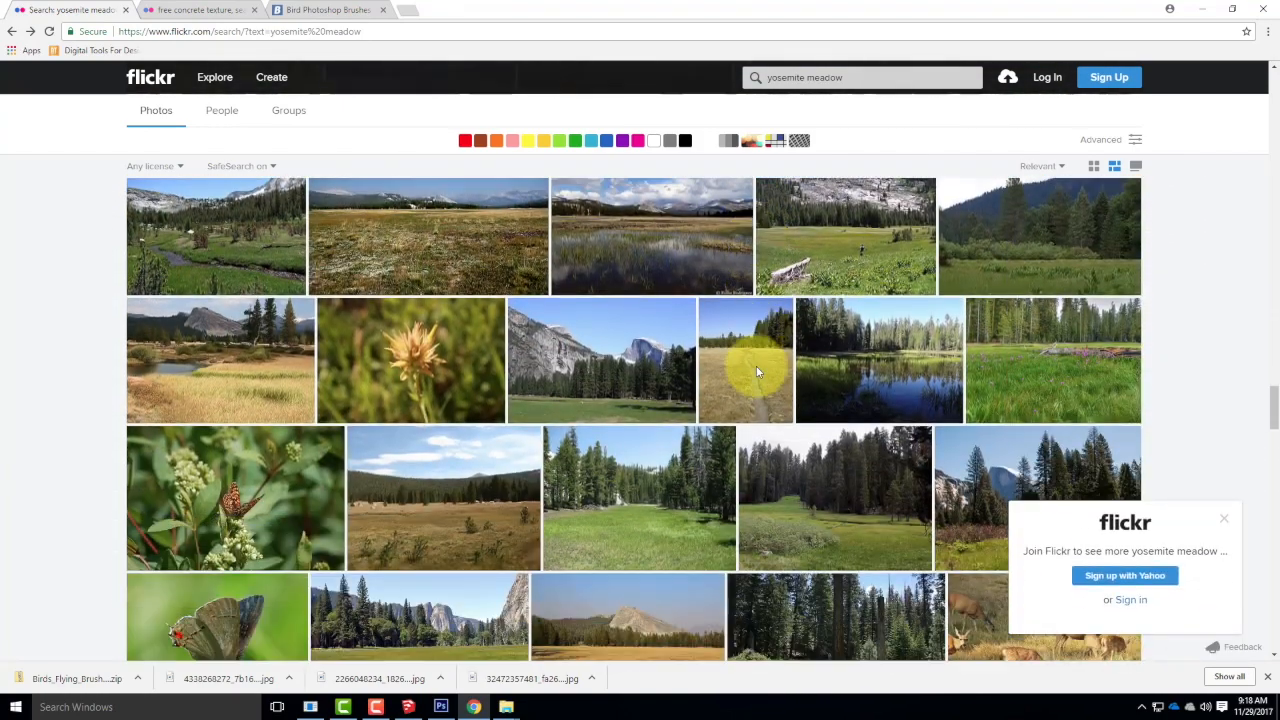
pyautogui.scroll(-3, 757, 372)
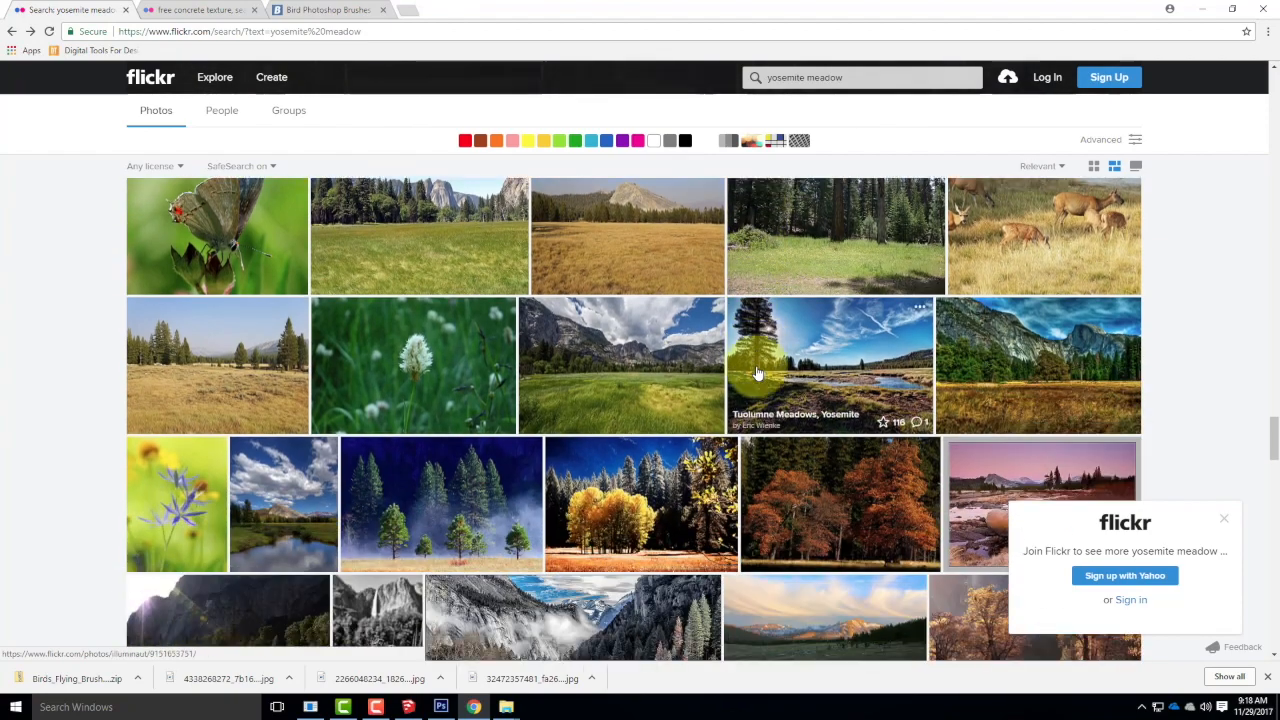
pyautogui.scroll(-3, 757, 372)
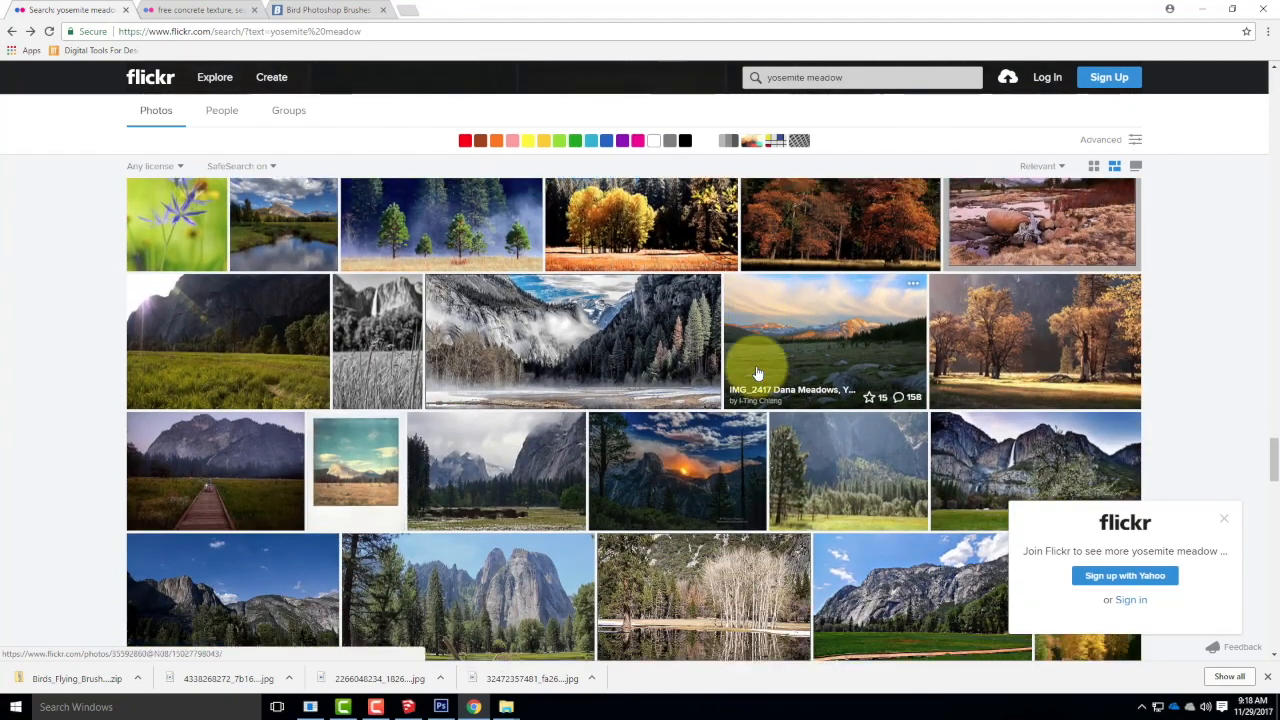
pyautogui.scroll(-2, 757, 372)
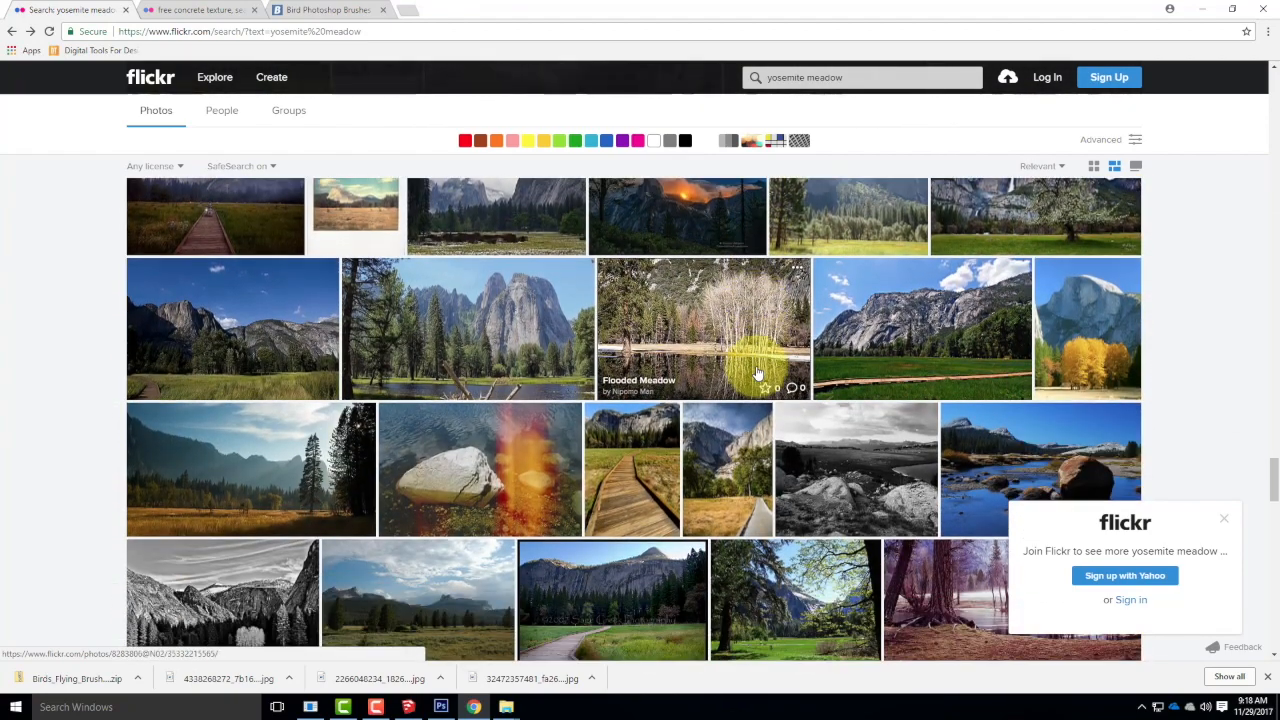
pyautogui.scroll(-2, 757, 372)
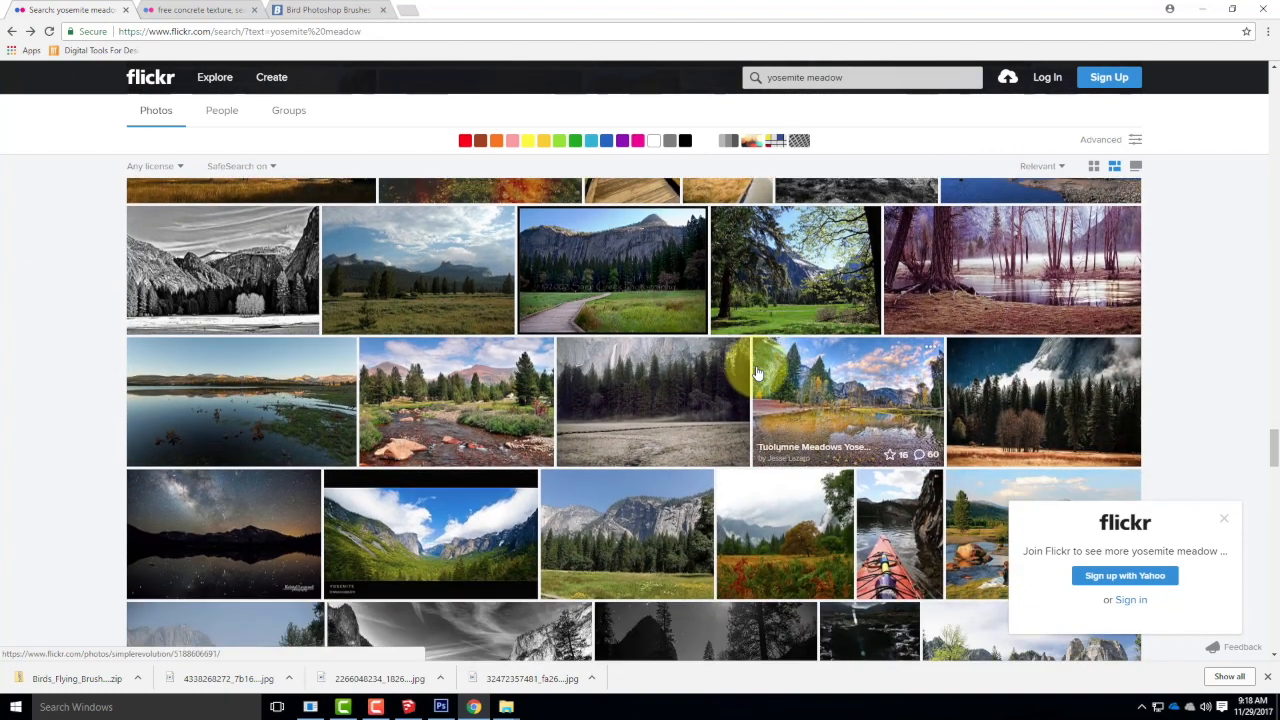
pyautogui.scroll(-1, 757, 368)
pyautogui.click(633, 228)
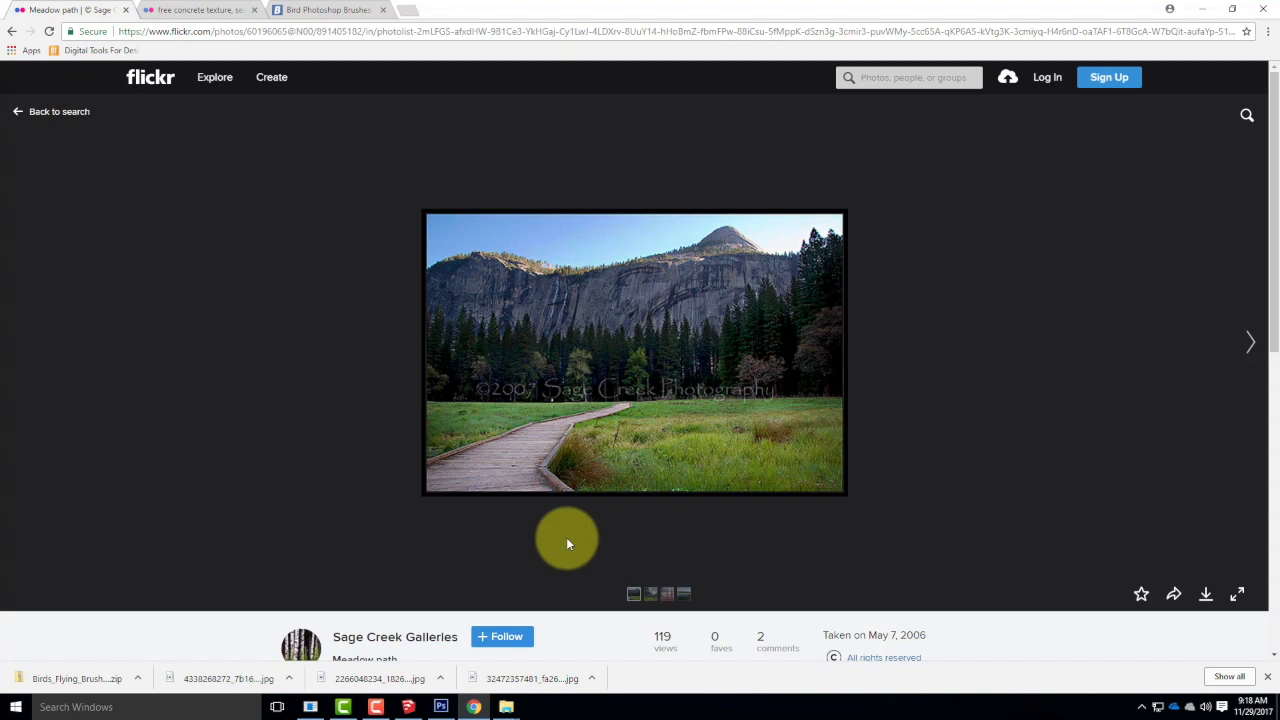
# Switch back to Photoshop to view the building composite with the woman, her reflection and the bird.
pyautogui.click(445, 707)
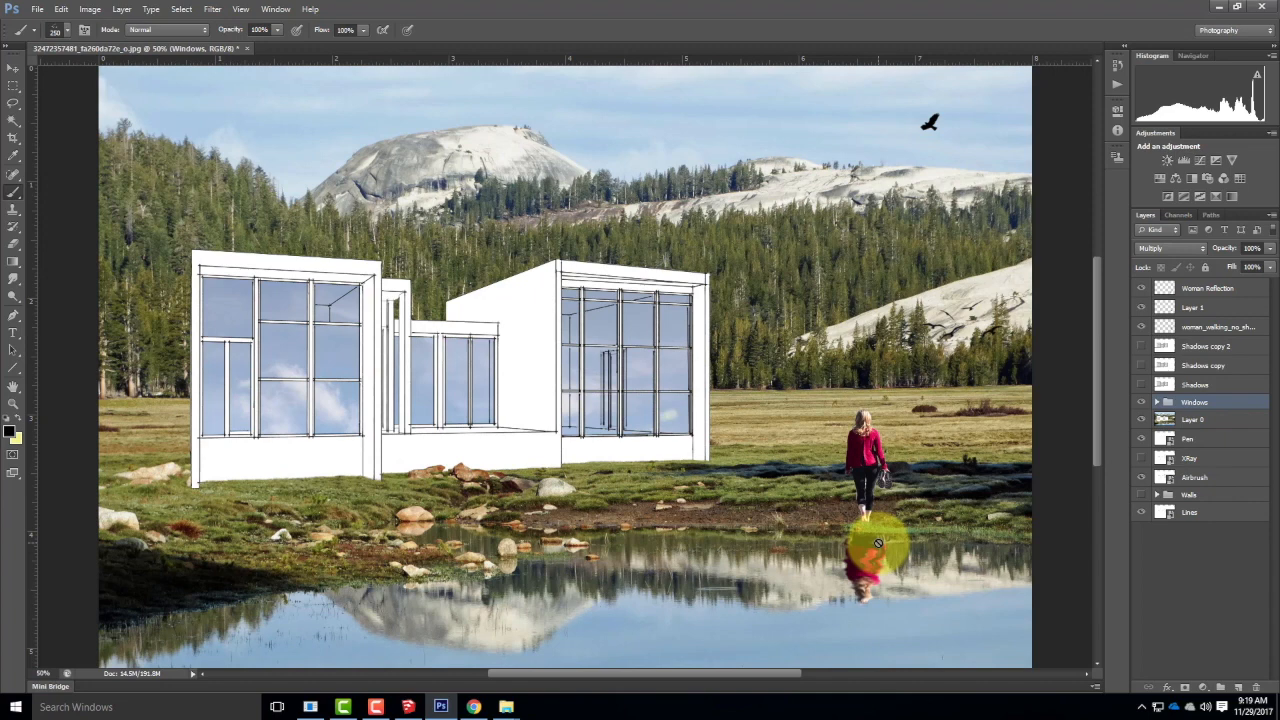
pyautogui.click(375, 706)
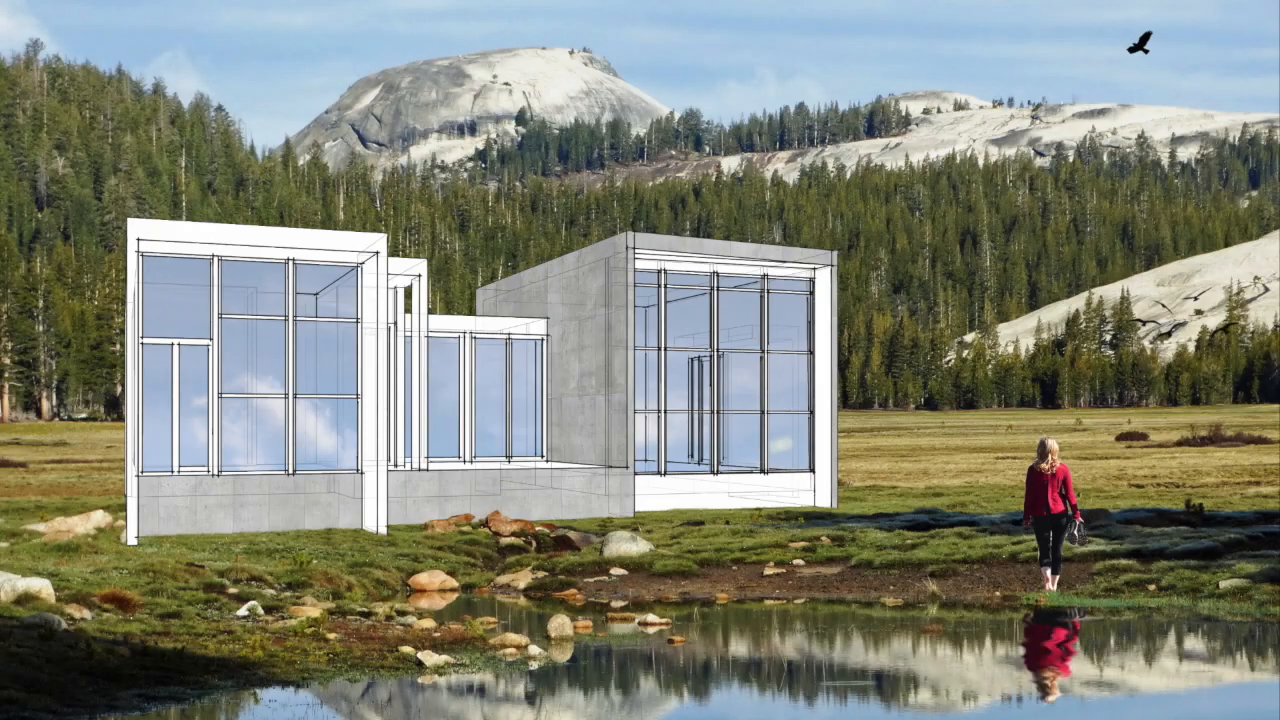